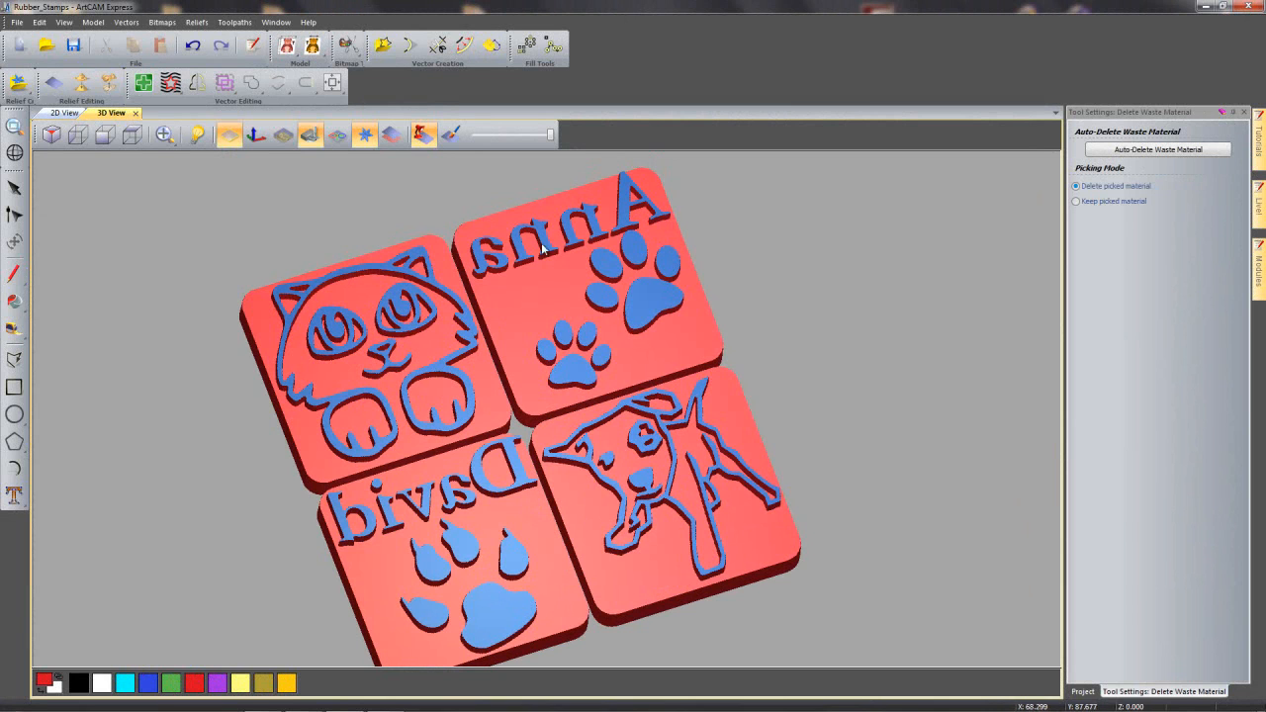
# - Close the Rubber_Stamps model
pyautogui.moveTo(610, 551); pyautogui.dragTo(505, 565)
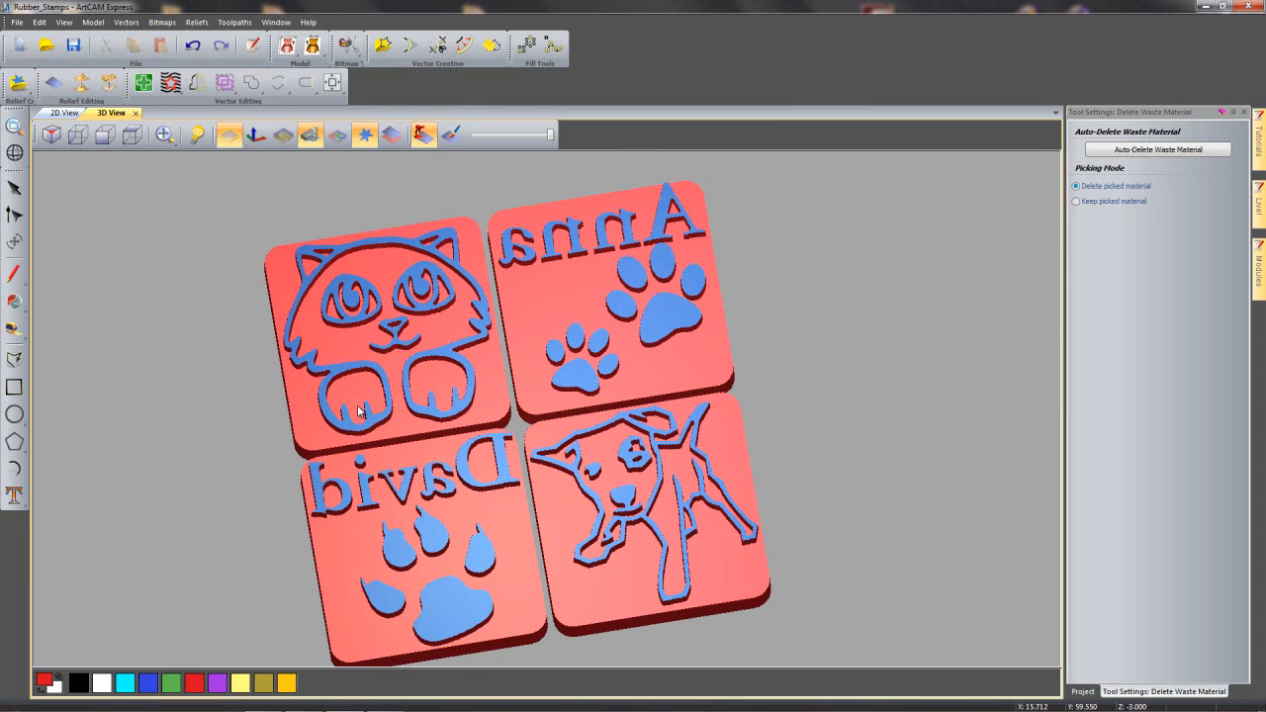
pyautogui.click(17, 22)
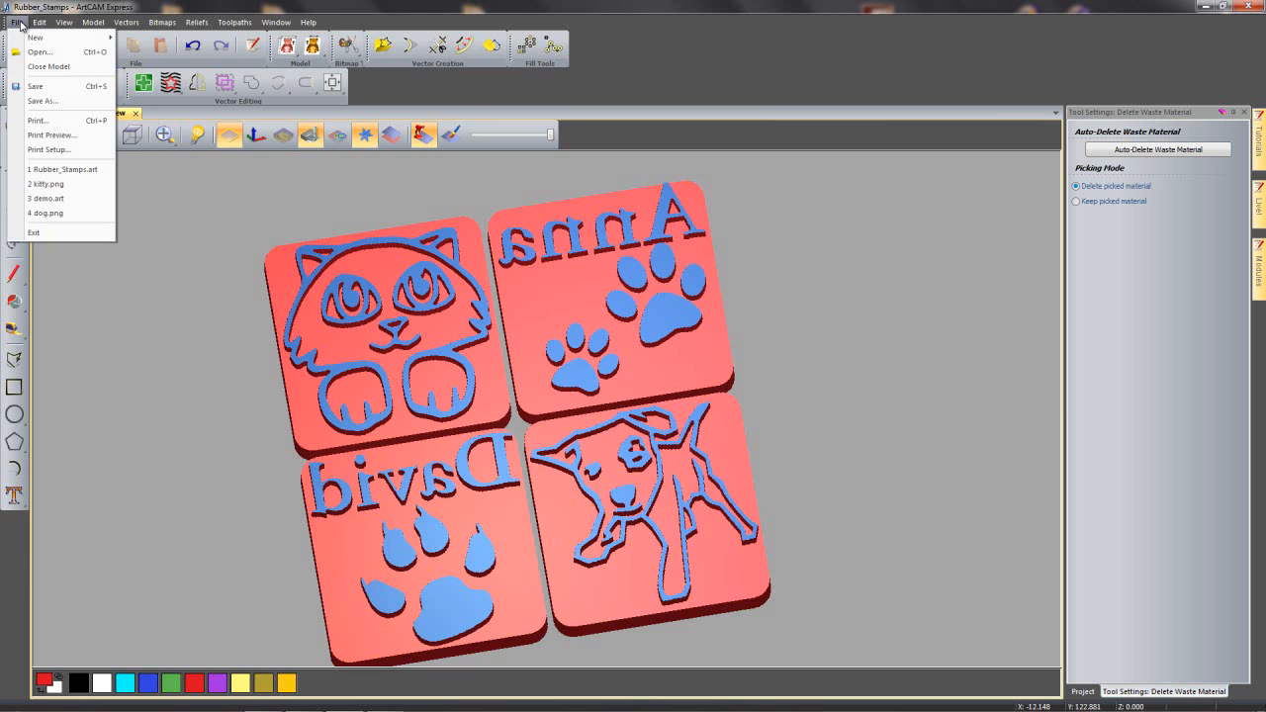
pyautogui.click(42, 67)
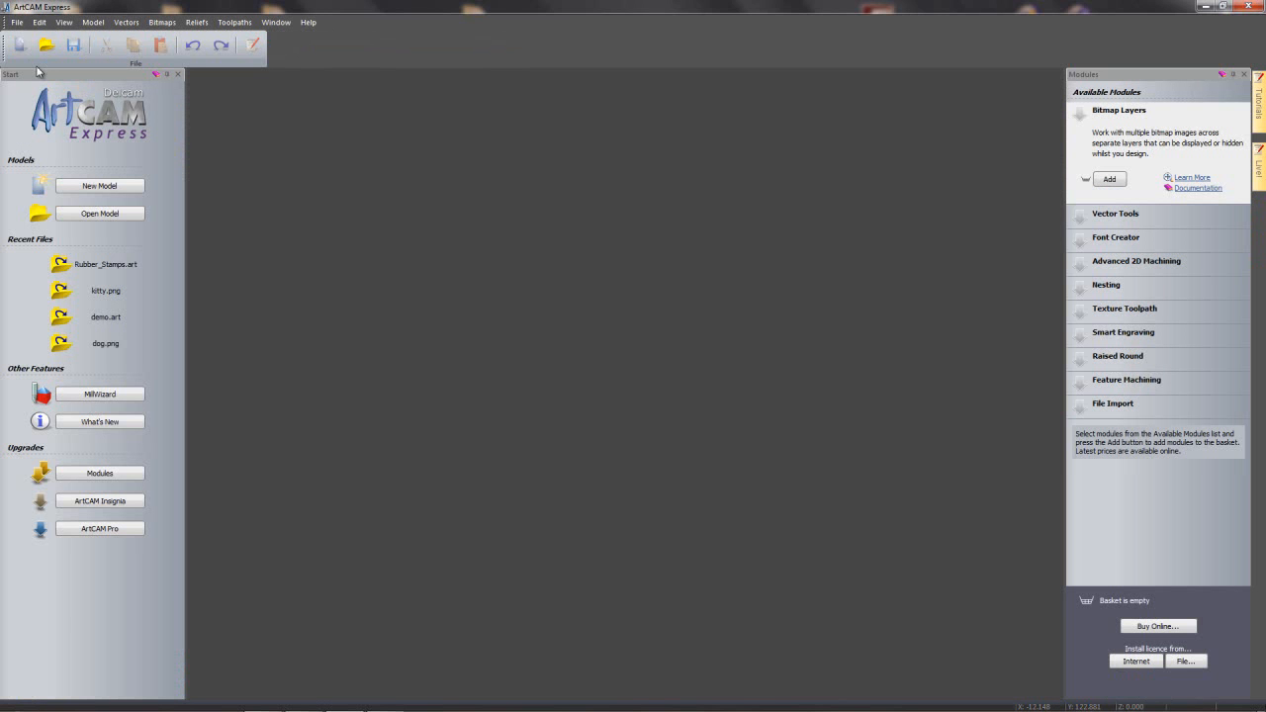
# - Open kitty.png as a model, sized by scanned resolution at 300 d.p.i. in mm with a Z height of 0
pyautogui.click(100, 214)
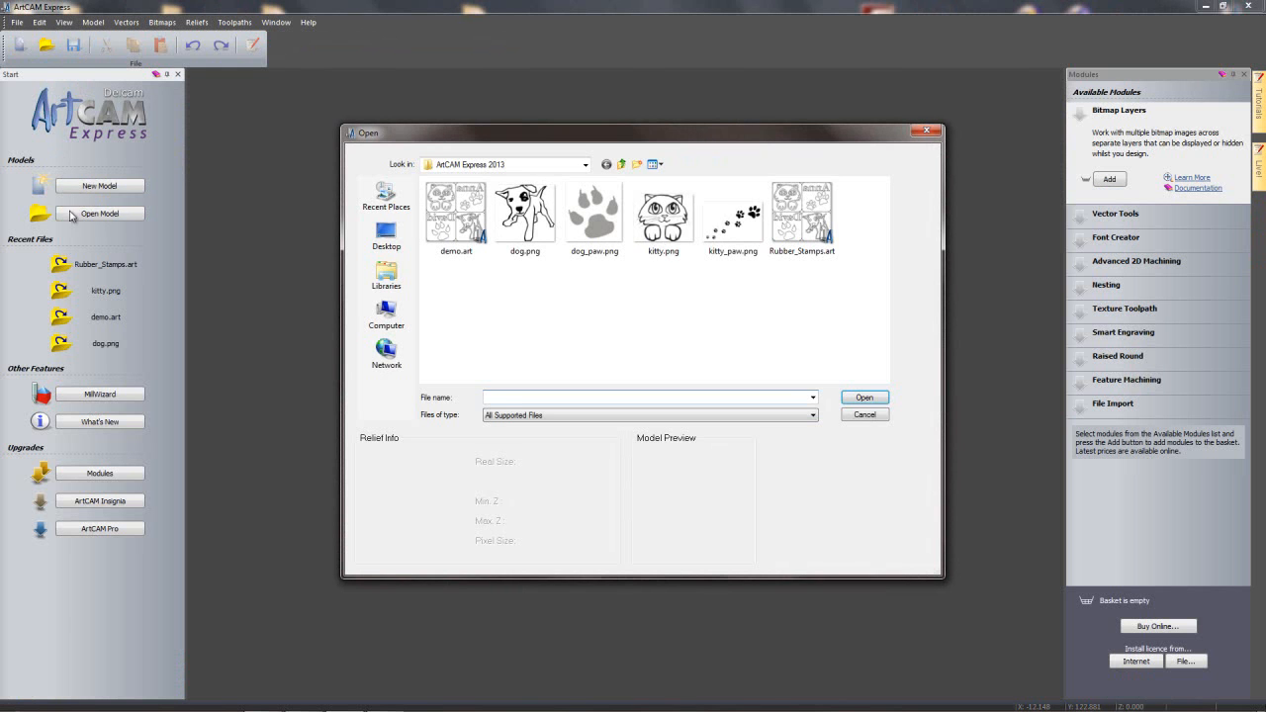
pyautogui.click(664, 216)
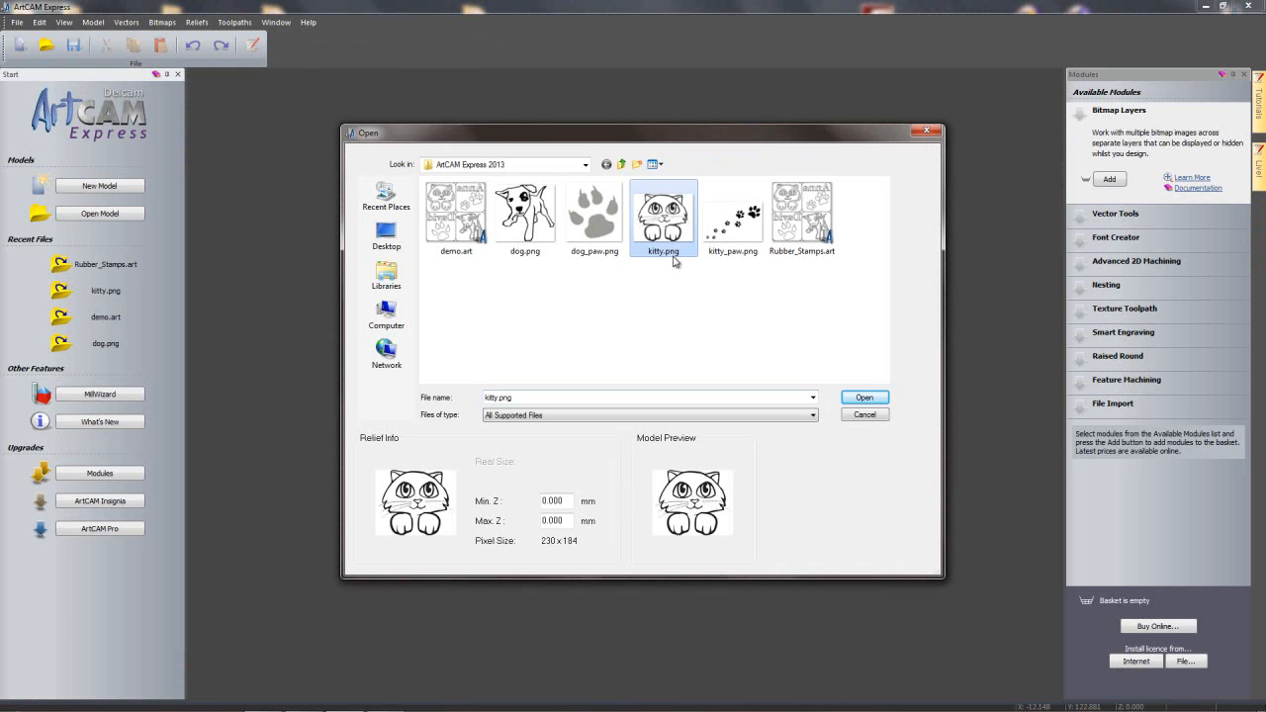
pyautogui.click(875, 399)
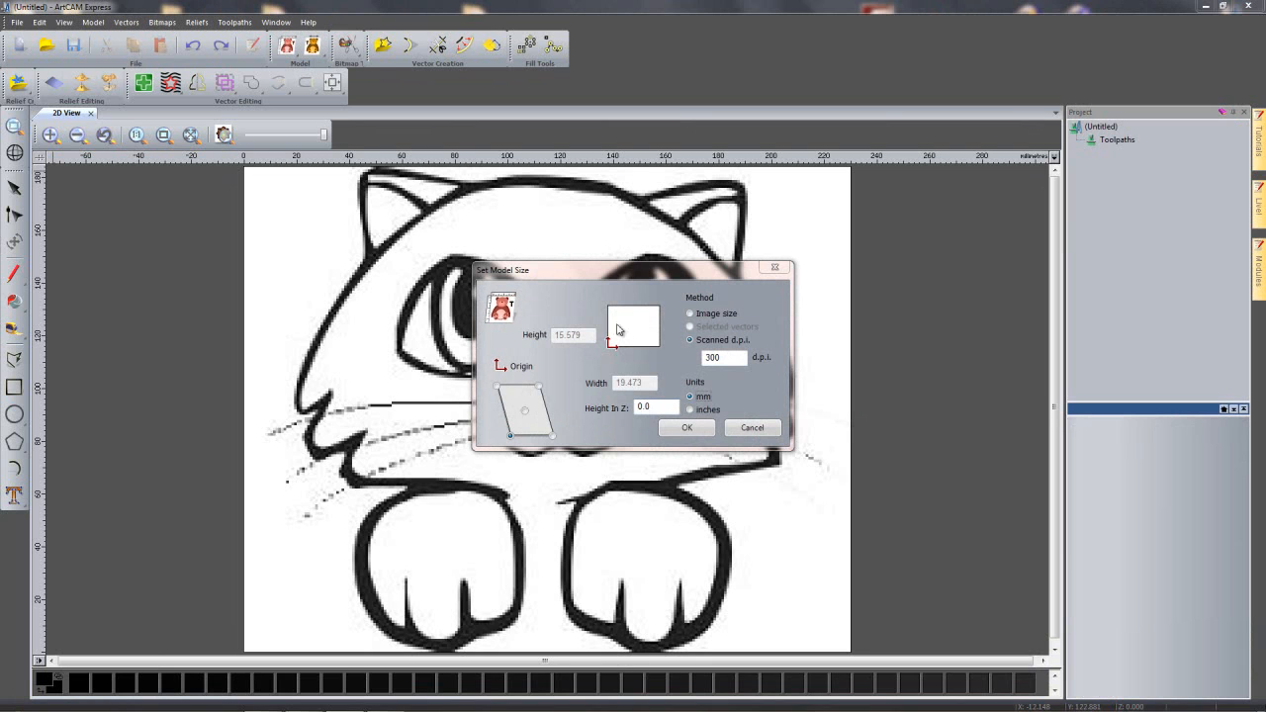
pyautogui.doubleClick(659, 407)
pyautogui.click(697, 431)
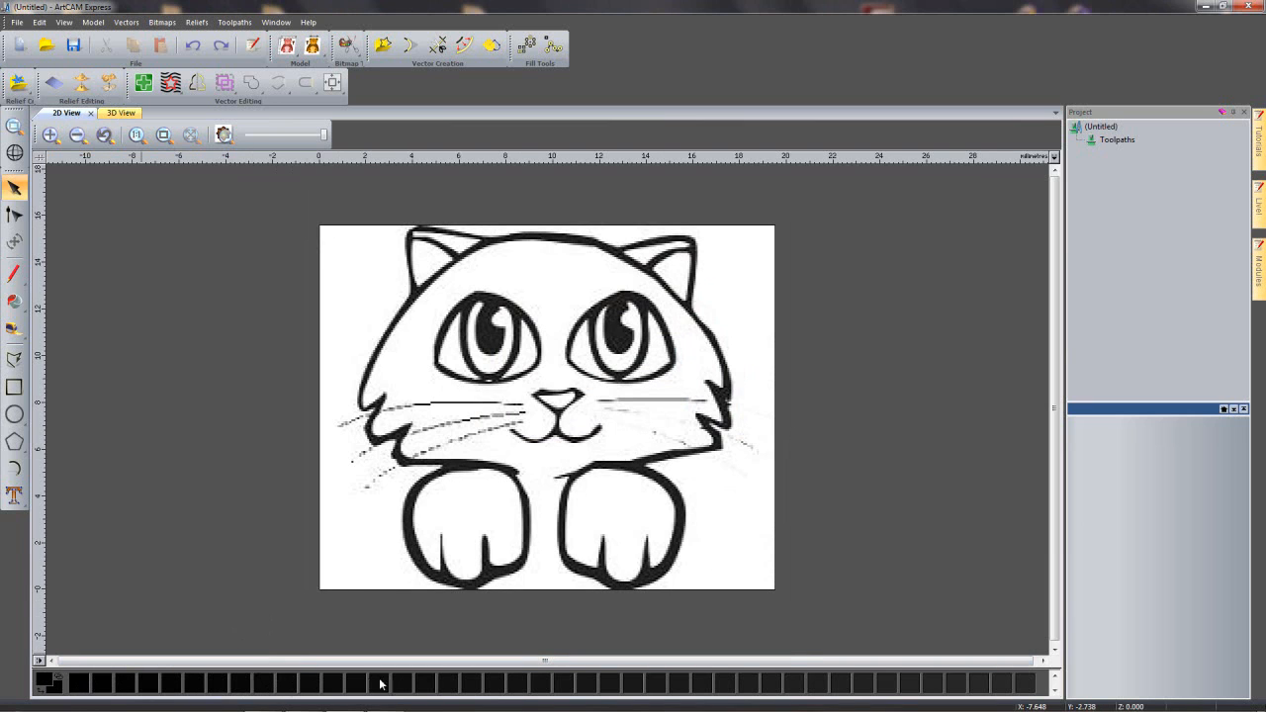
# - Reduce the kitten bitmap to a maximum of 2 colours
pyautogui.click(1055, 691)
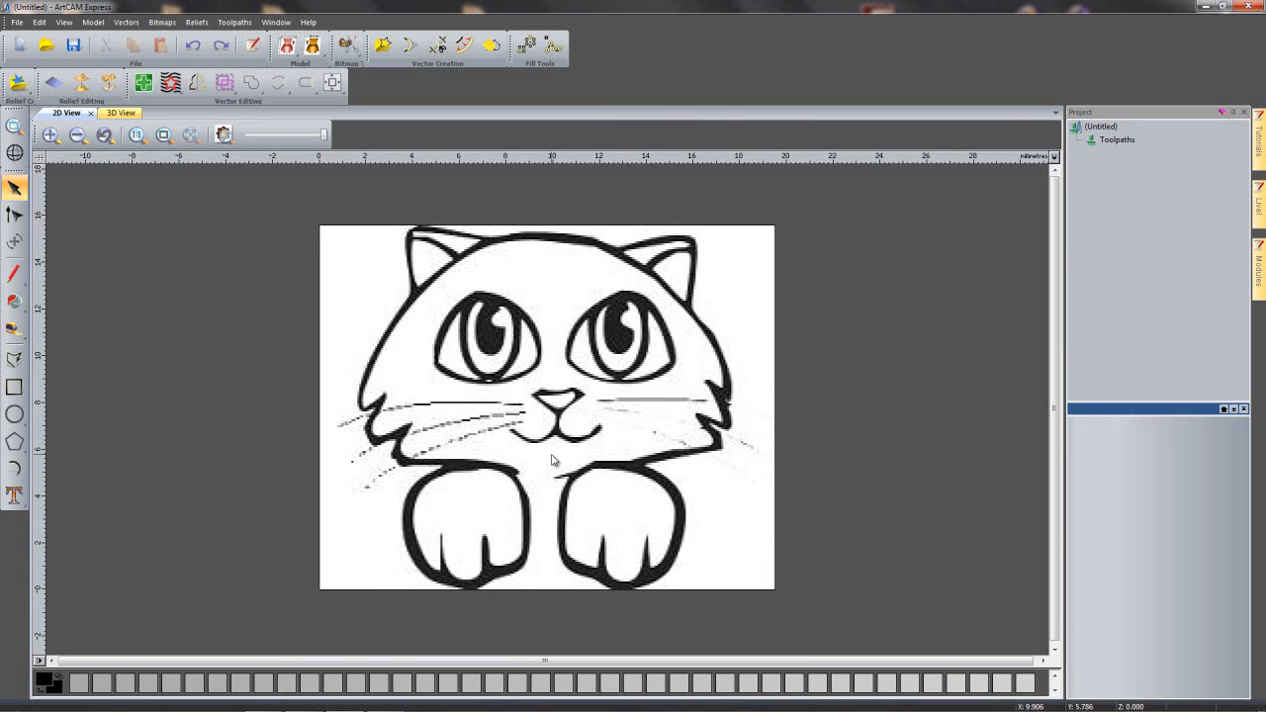
pyautogui.click(348, 49)
pyautogui.moveTo(625, 278); pyautogui.dragTo(899, 201)
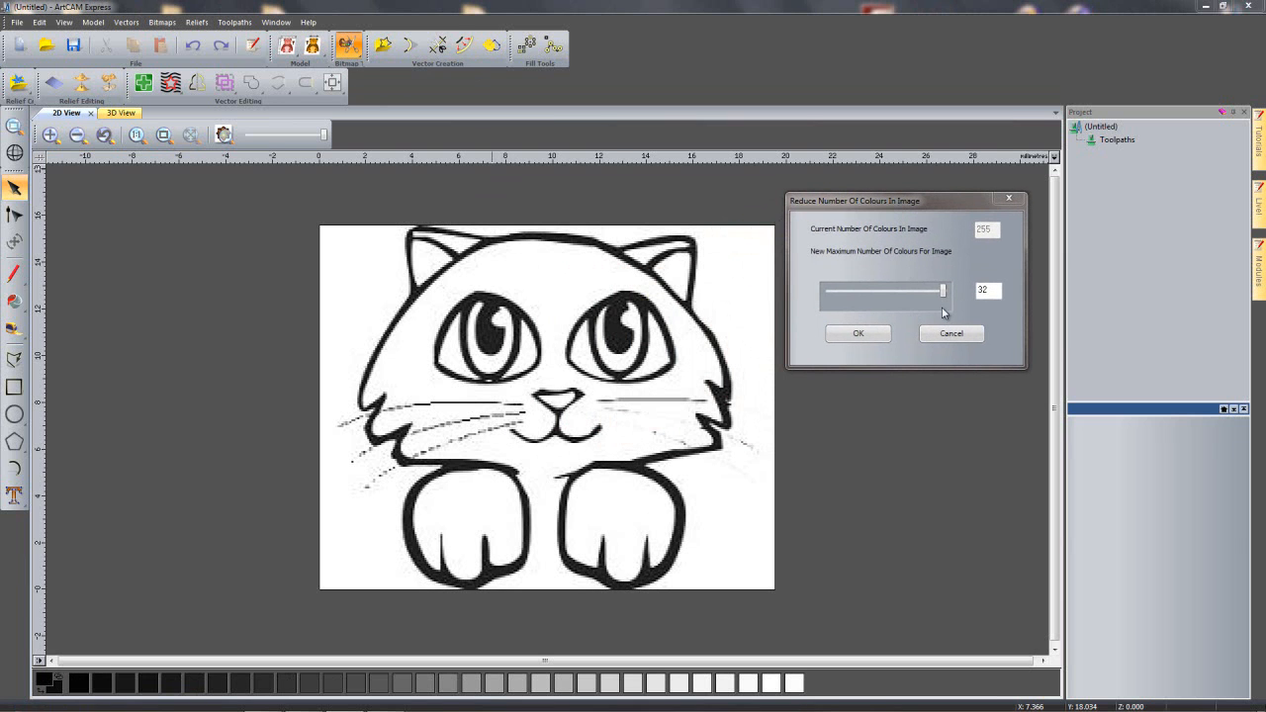
pyautogui.moveTo(944, 296); pyautogui.dragTo(829, 304)
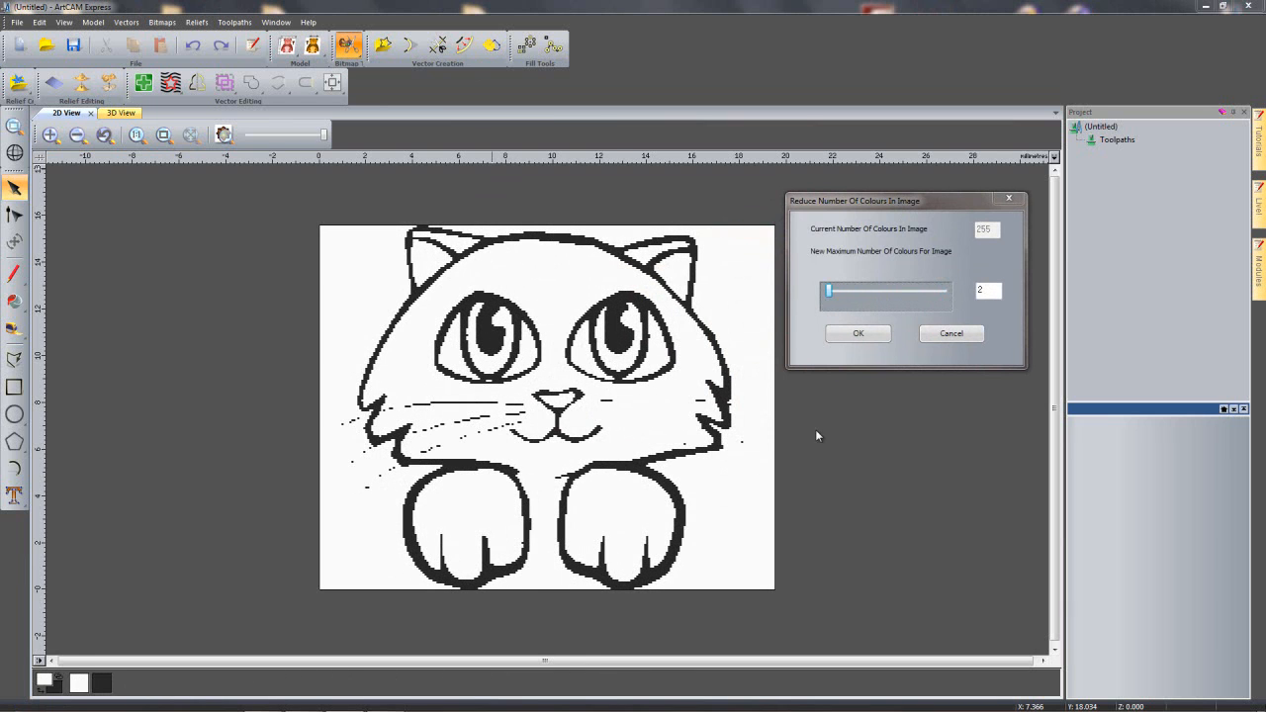
pyautogui.click(856, 333)
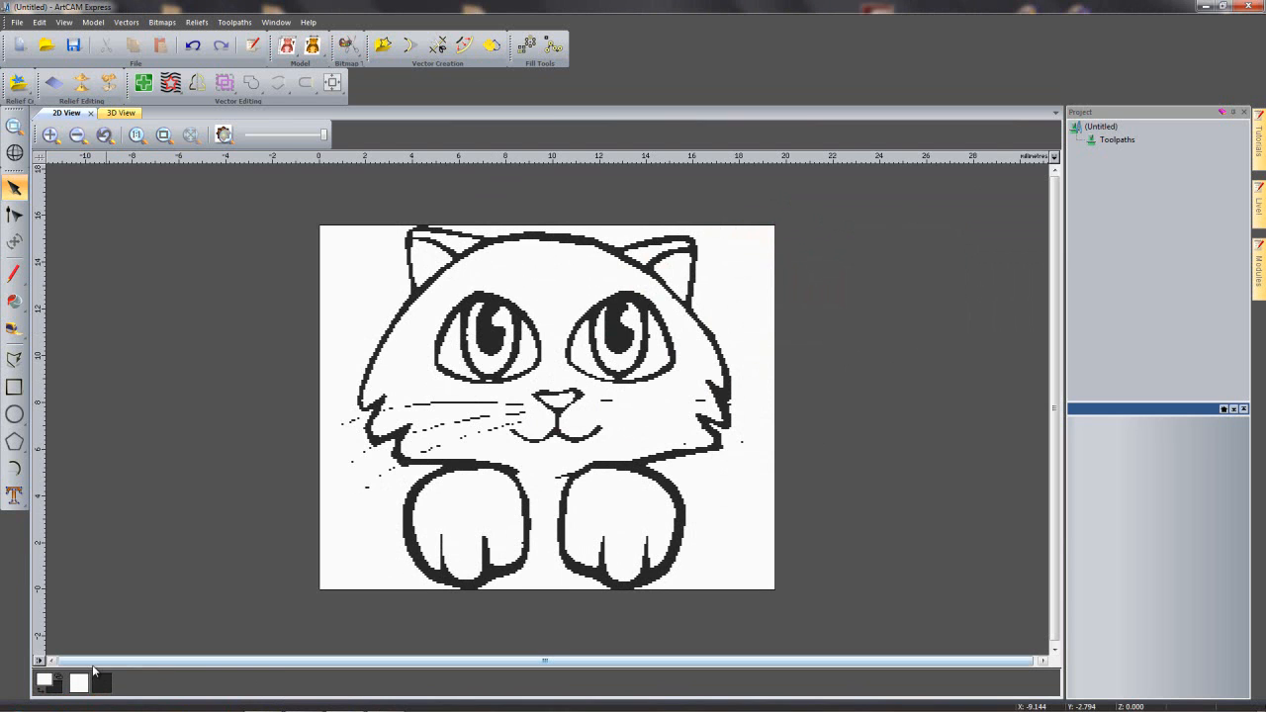
# - Swap the primary and secondary colours so that black is the primary colour
pyautogui.click(41, 693)
pyautogui.click(42, 693)
pyautogui.click(42, 694)
# - Trace the kitten bitmap into boundary vectors using the primary colour, speckle size 20 pixels and smoothness 100%
pyautogui.click(493, 46)
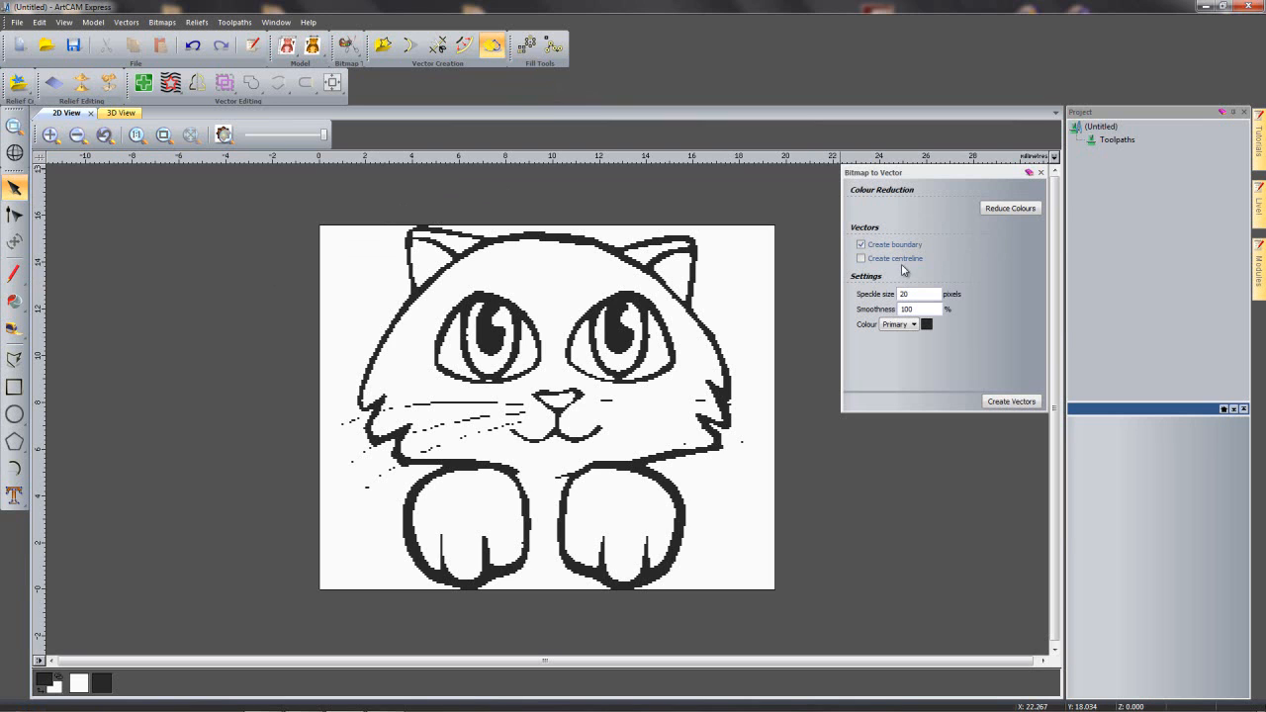
pyautogui.doubleClick(904, 294)
pyautogui.scroll(1, 443, 435)
pyautogui.scroll(1, 296, 477)
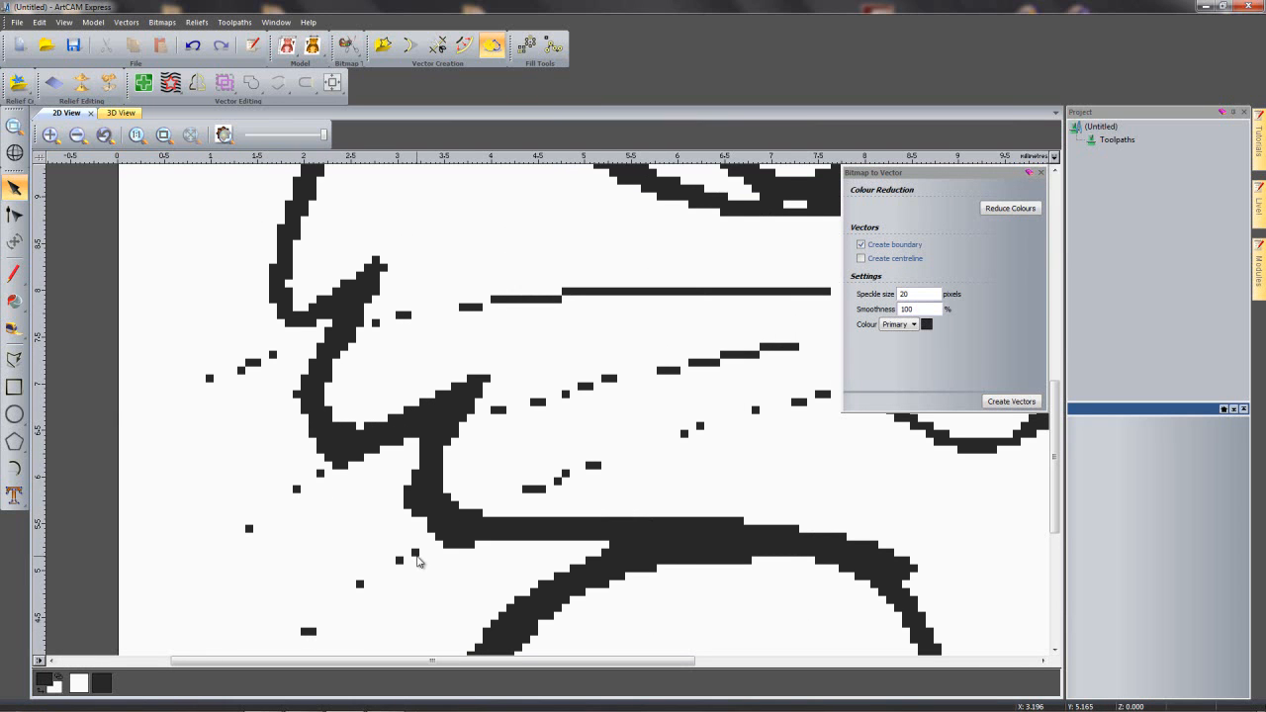
pyautogui.scroll(-2, 537, 452)
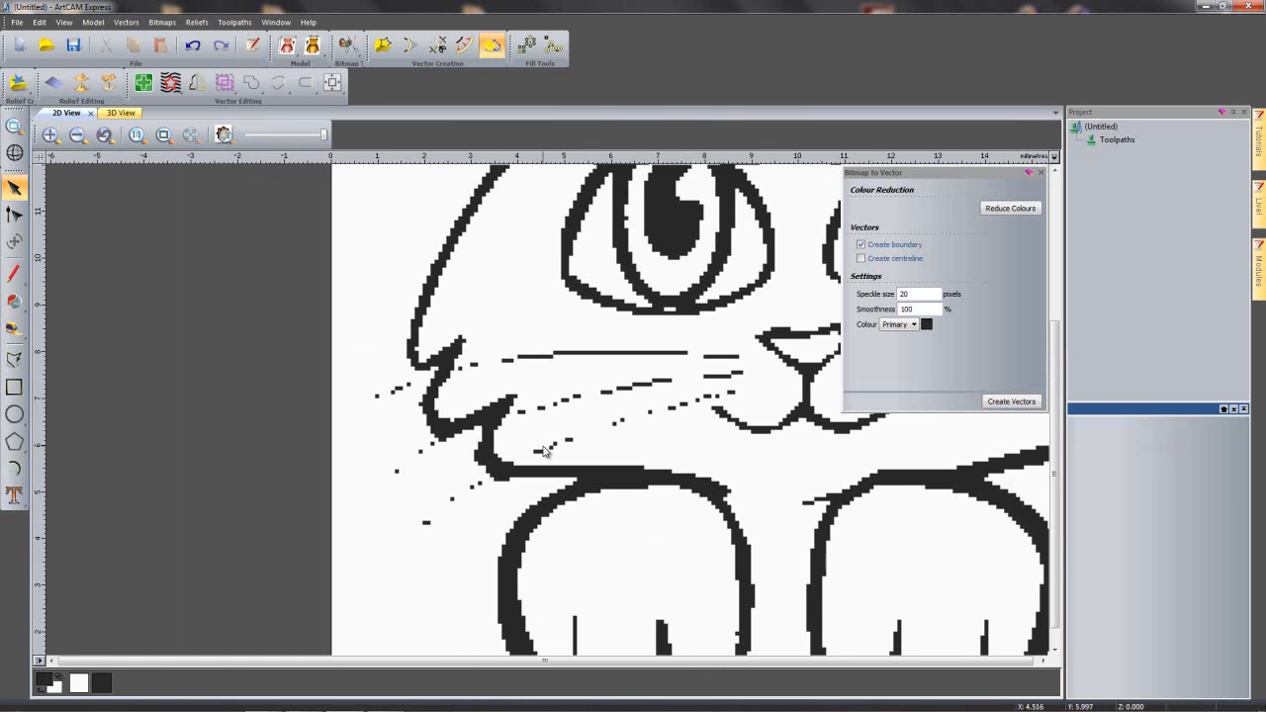
pyautogui.click(907, 310)
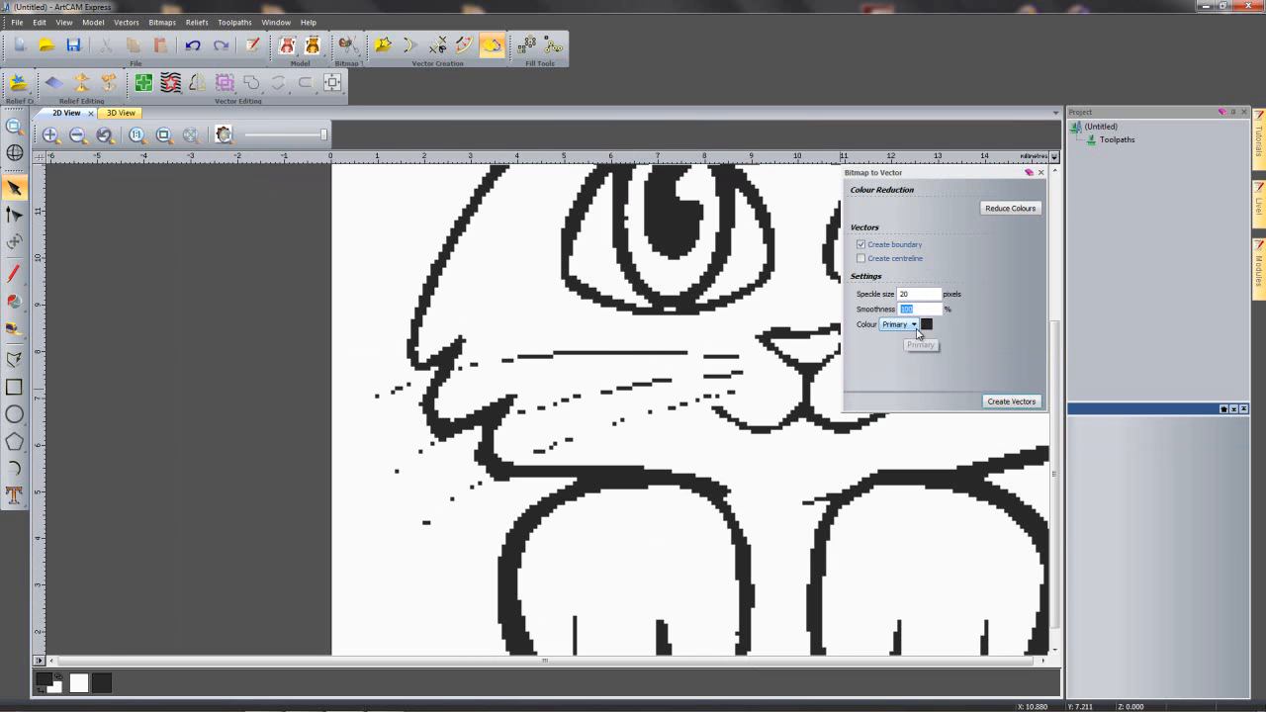
pyautogui.click(1011, 401)
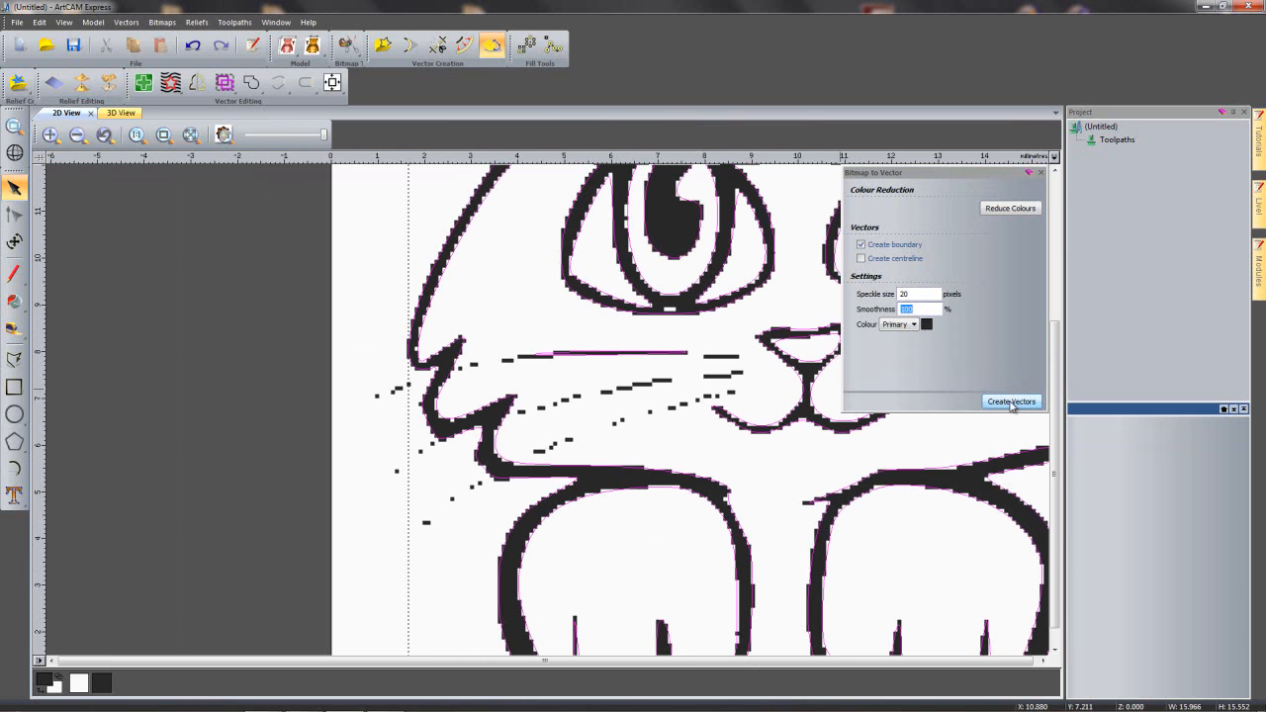
pyautogui.click(1041, 173)
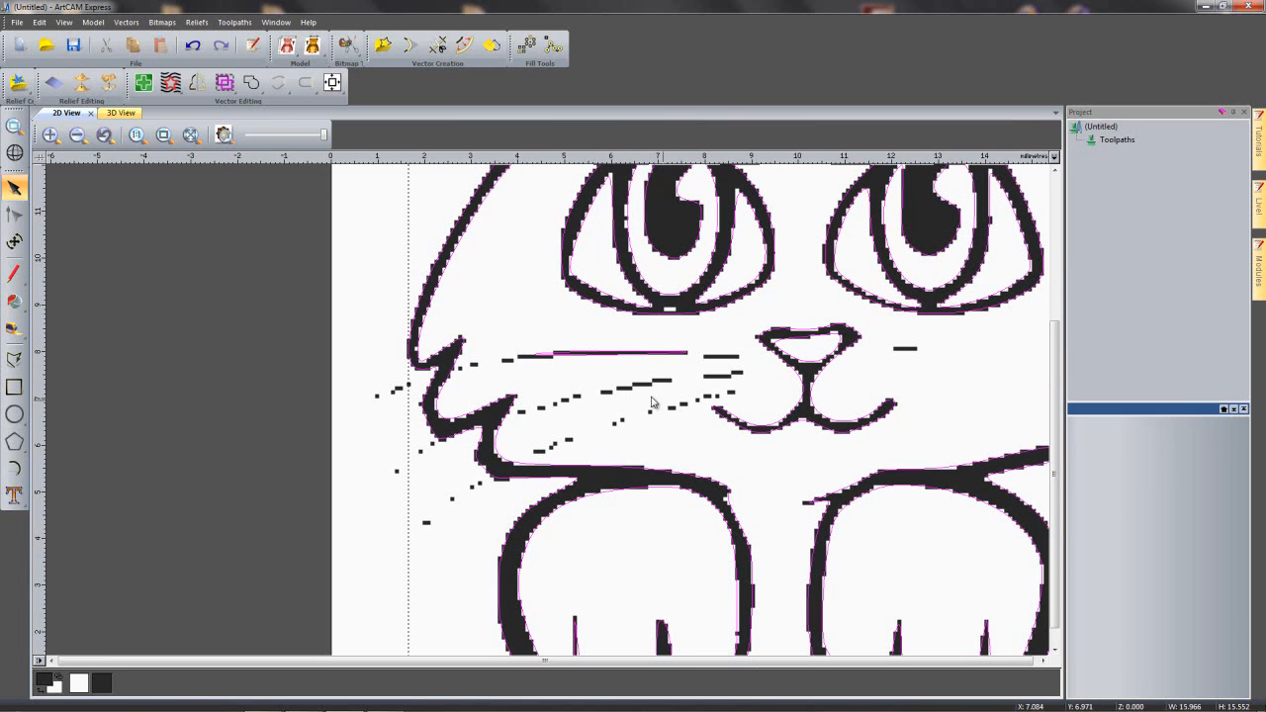
# - Fade the bitmap and turn on the relief preview to show the kitten vectors without the image behind them
pyautogui.moveTo(323, 137); pyautogui.dragTo(278, 141)
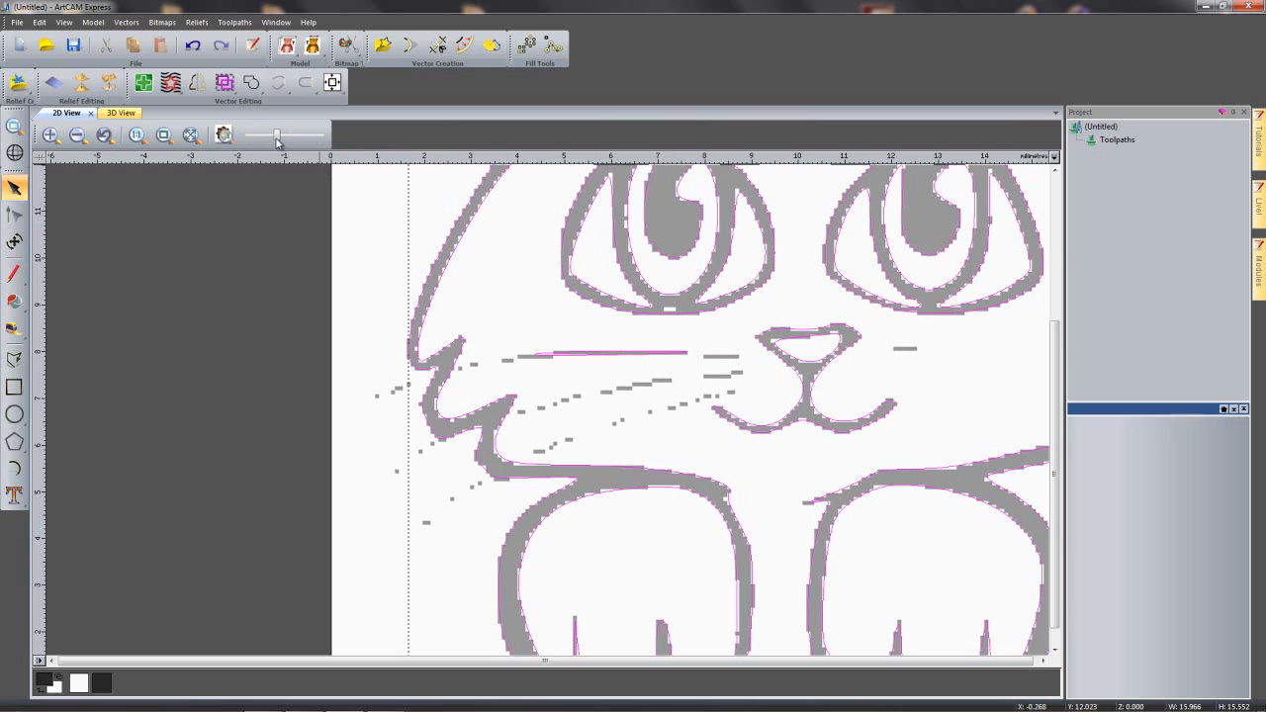
pyautogui.click(223, 136)
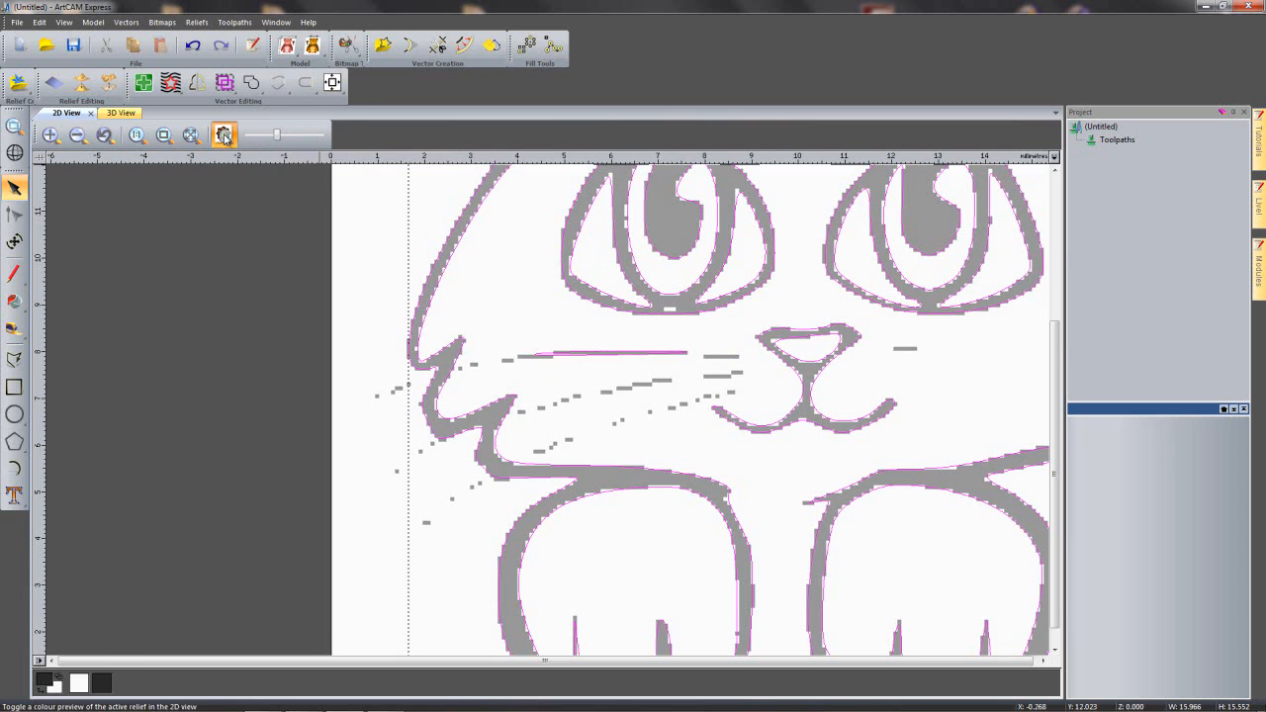
pyautogui.click(224, 137)
pyautogui.click(224, 137)
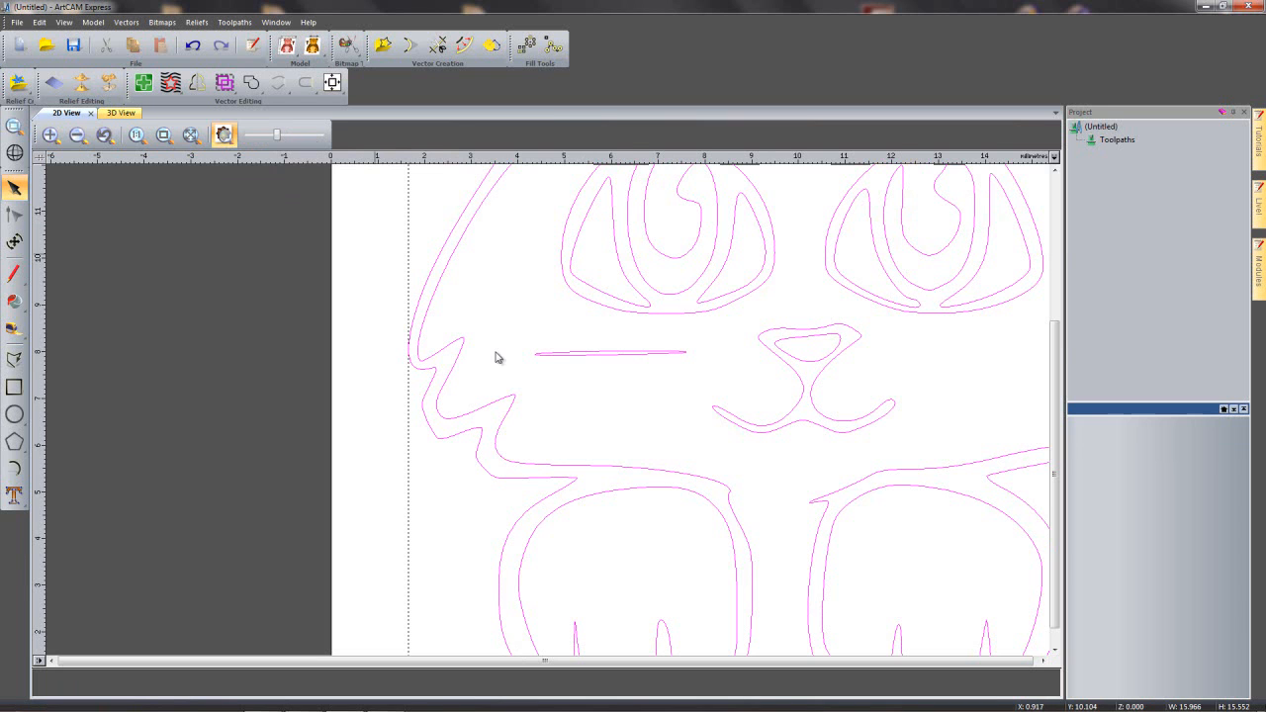
pyautogui.scroll(-1, 858, 483)
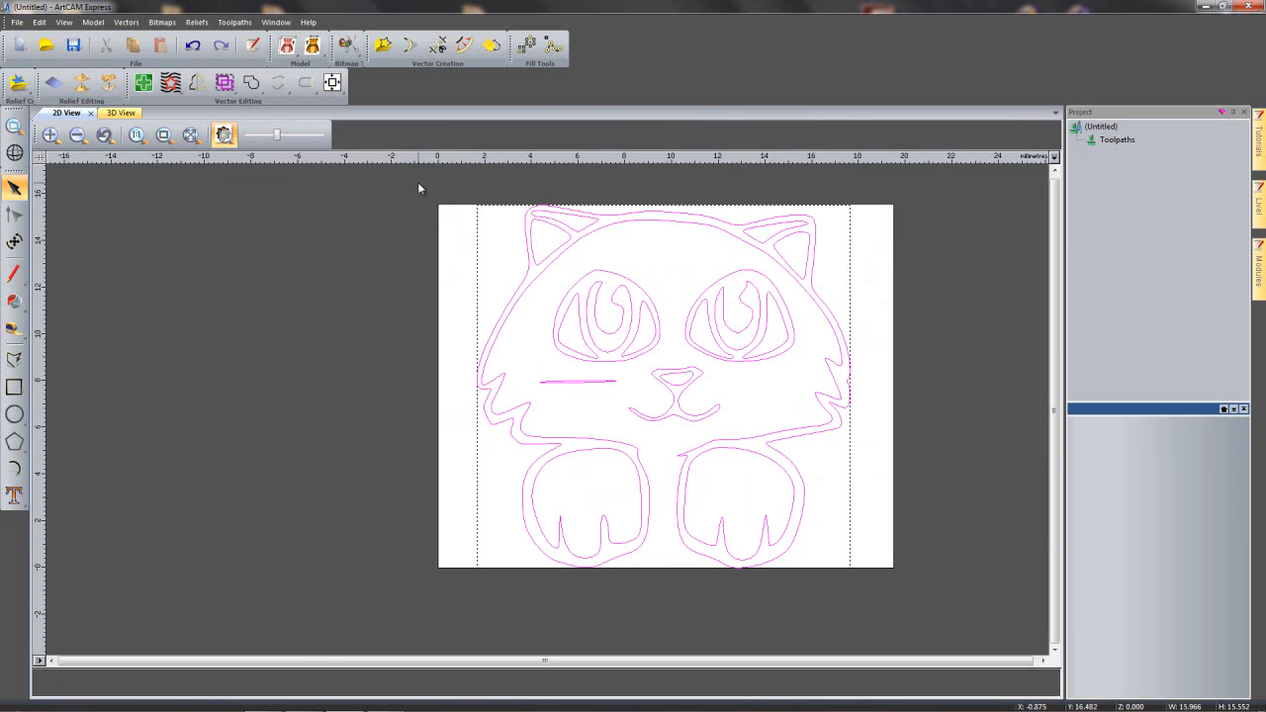
pyautogui.click(164, 136)
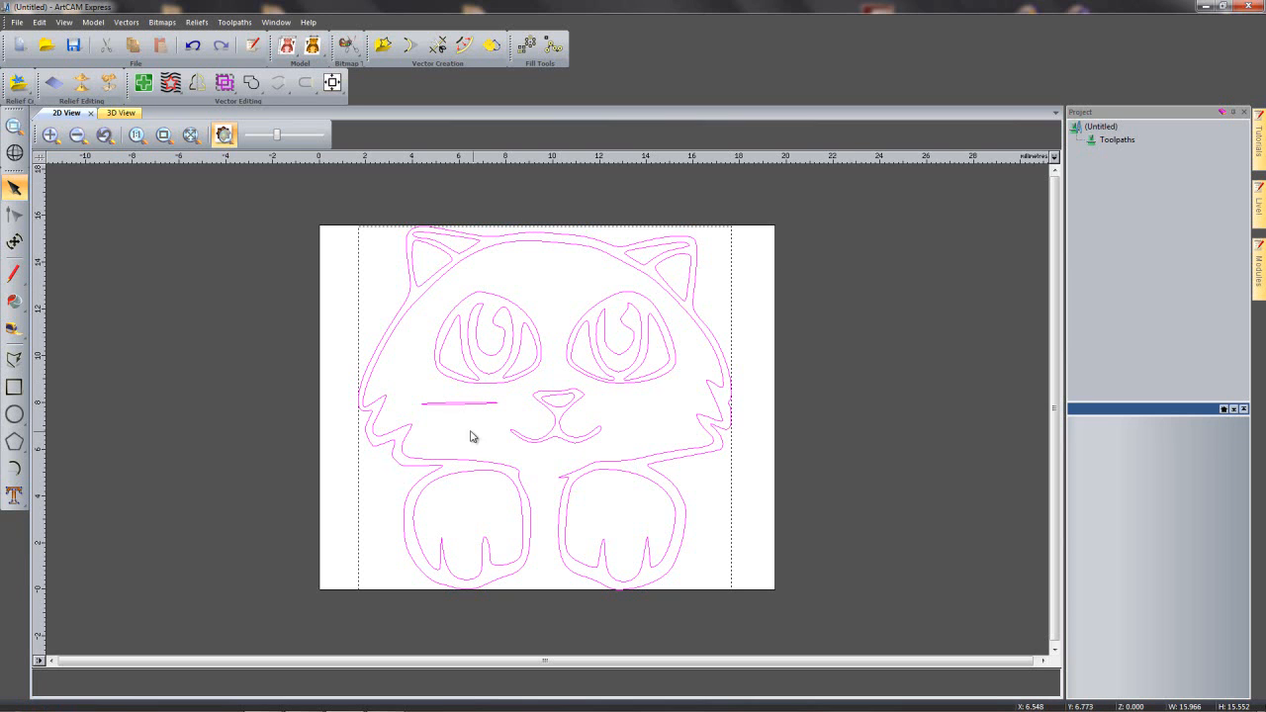
# - Delete the stray horizontal whisker vector on the kitten's left cheek
pyautogui.click(526, 420)
pyautogui.click(461, 407)
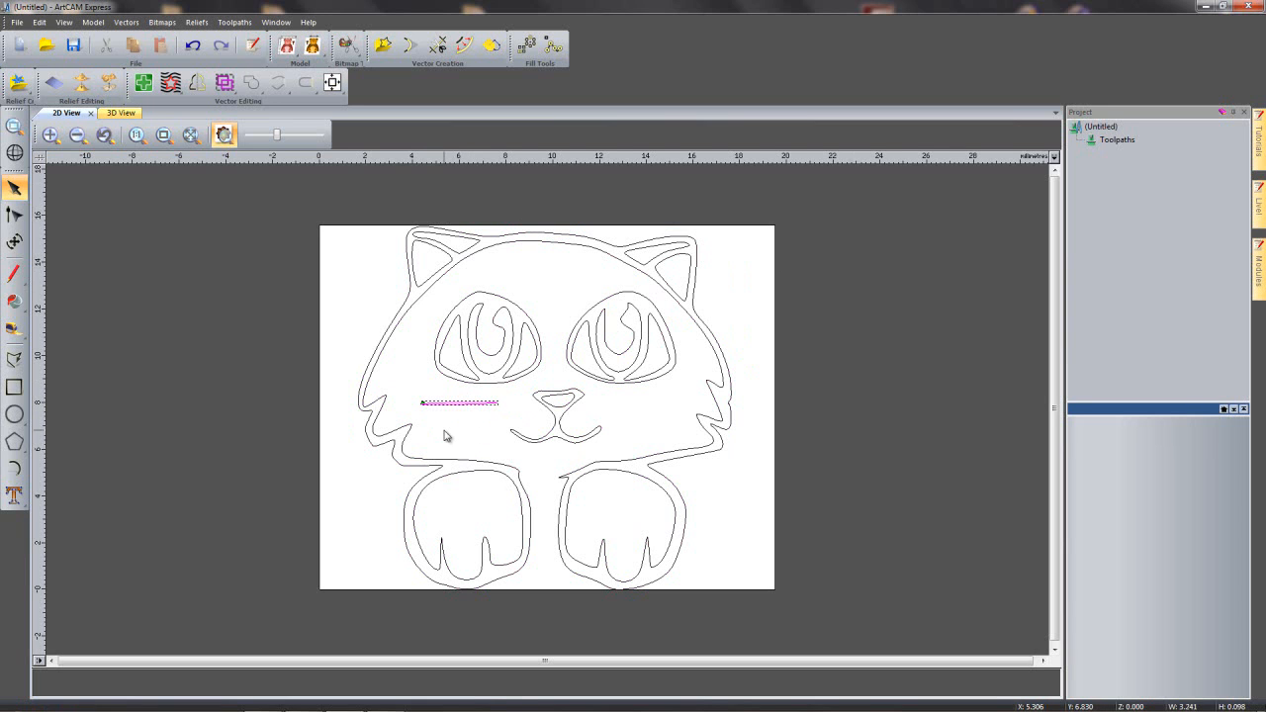
pyautogui.press('Delete')
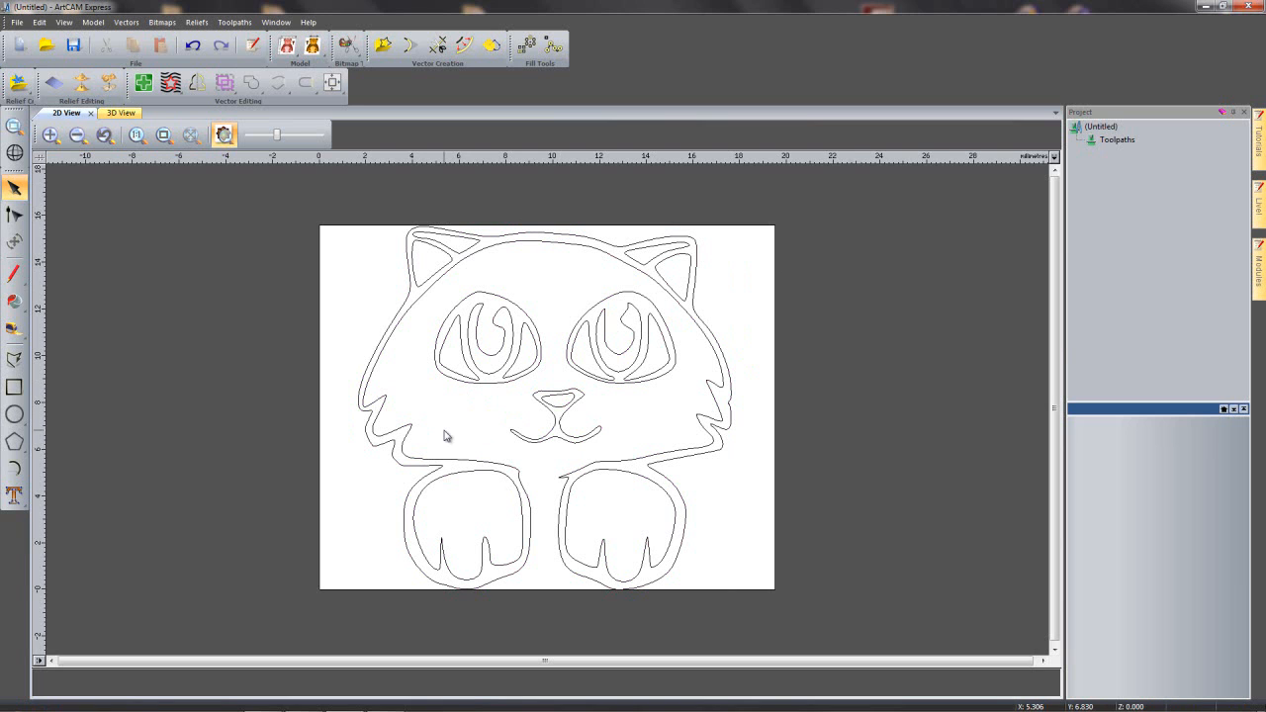
# - Select all the kitten vectors and export them as an EPS file named kitten
pyautogui.moveTo(333, 203); pyautogui.dragTo(795, 666)
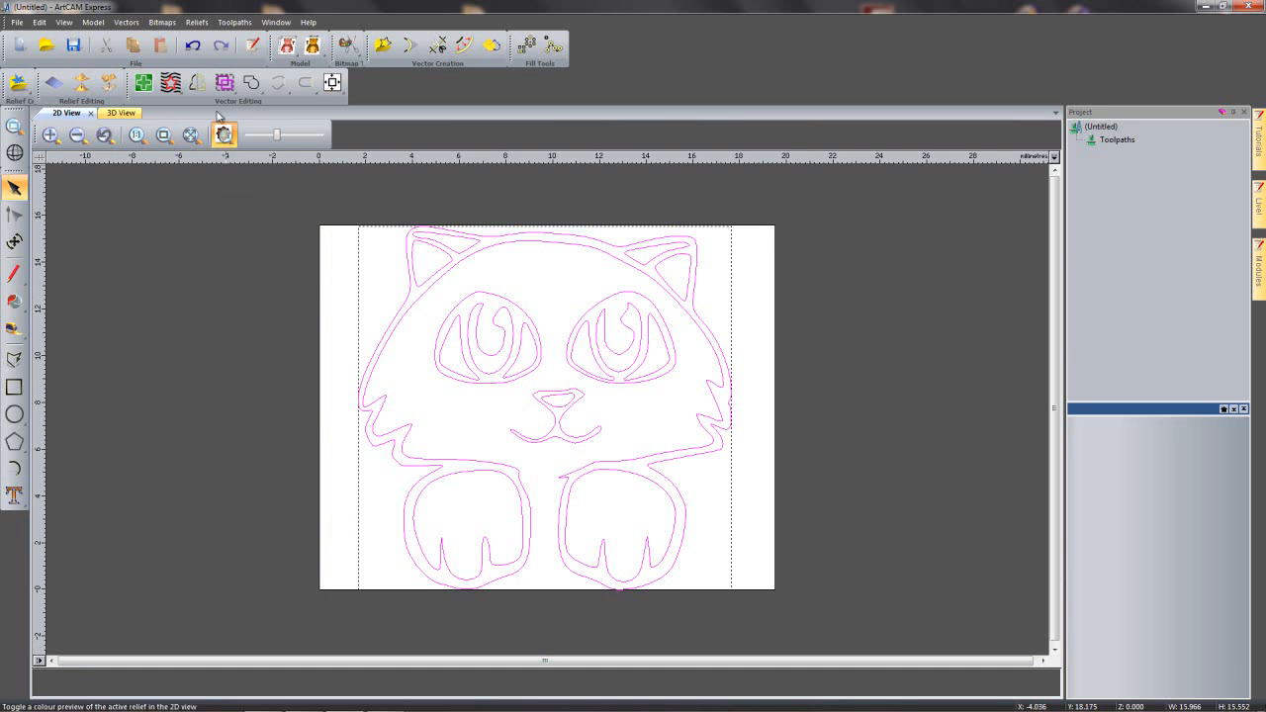
pyautogui.click(126, 21)
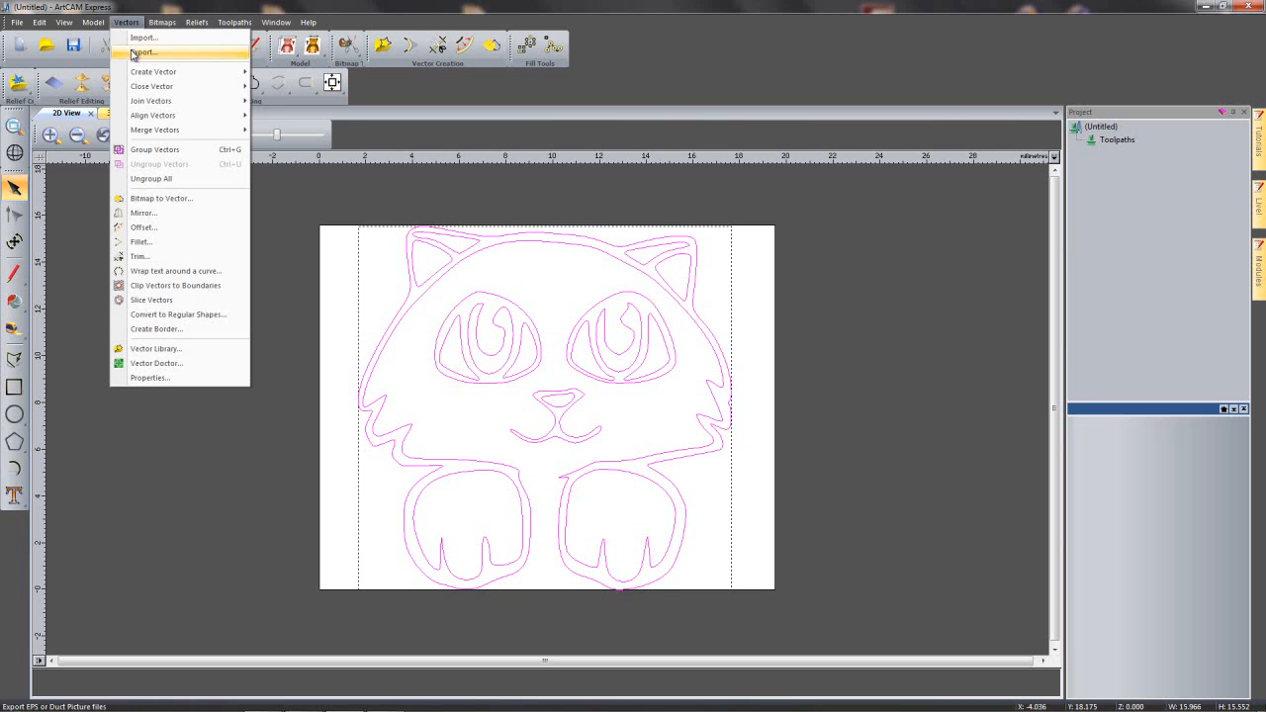
pyautogui.click(144, 51)
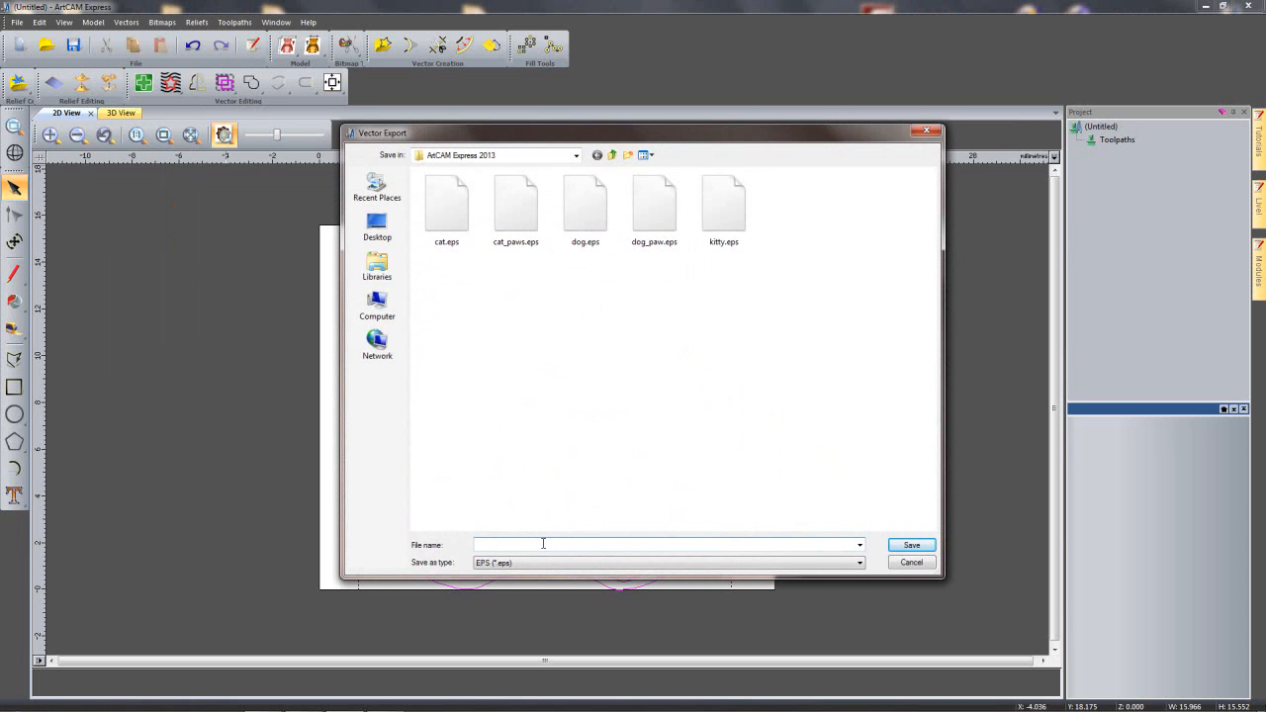
pyautogui.write('kitten')
pyautogui.click(923, 547)
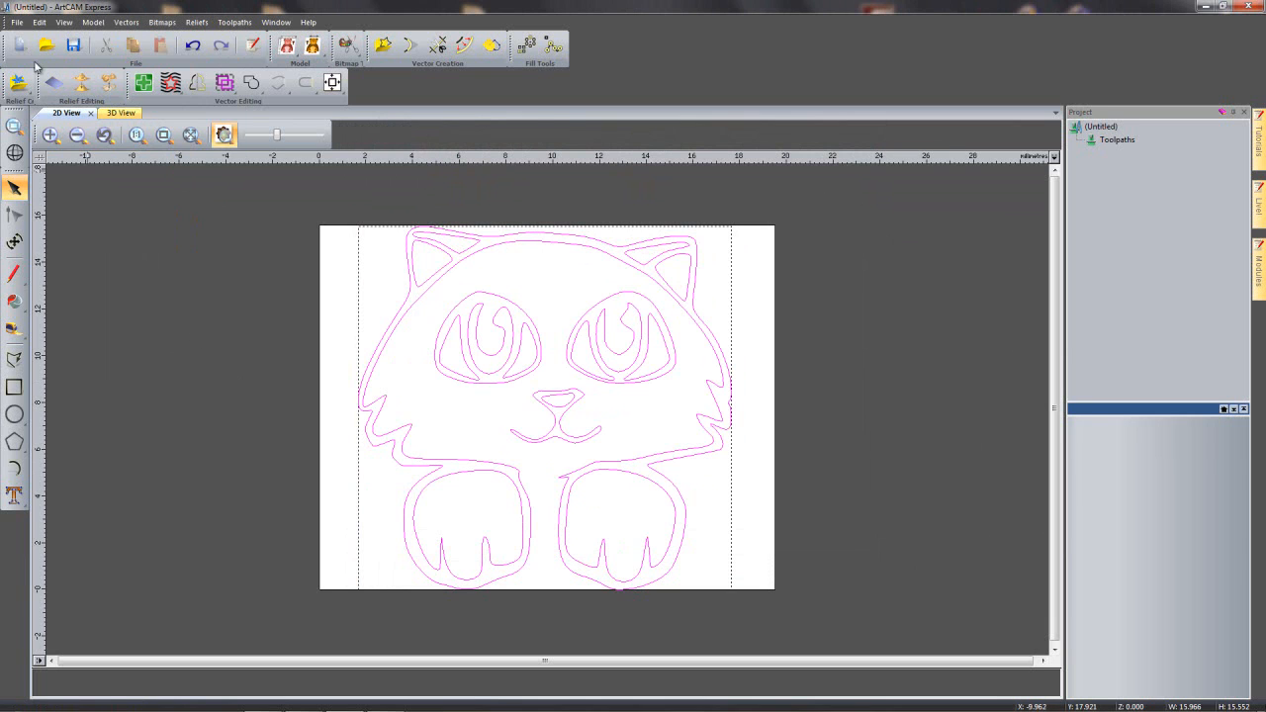
# - Close the kitten model without saving its changes
pyautogui.click(18, 21)
pyautogui.click(40, 57)
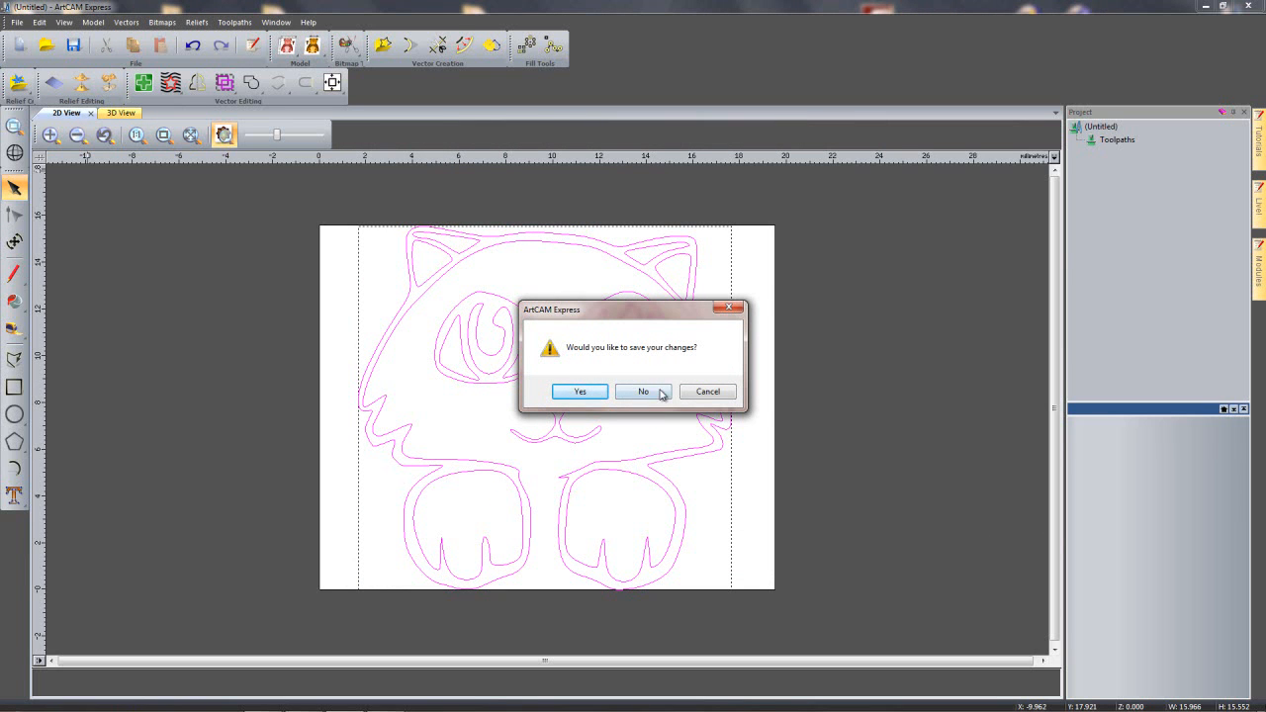
pyautogui.click(659, 392)
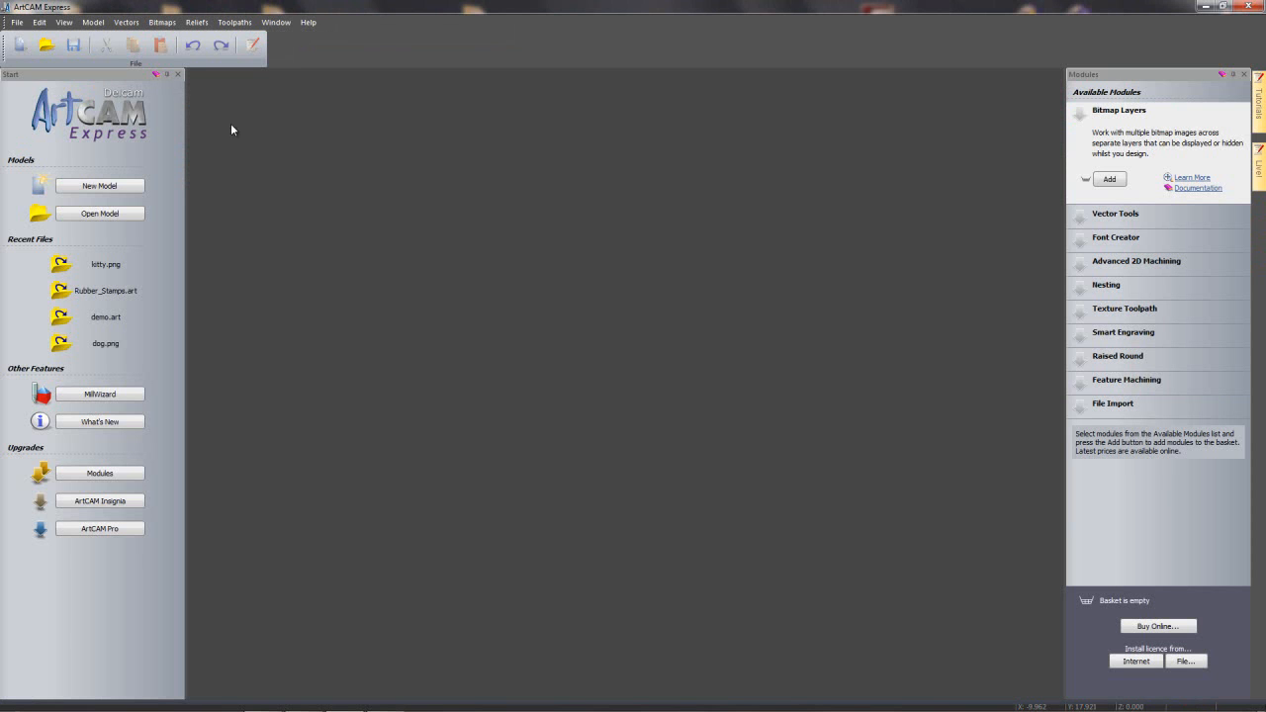
# - Create a new model 100 mm wide, 100 mm high and 10 mm thick with its origin at the lower-left corner
pyautogui.click(94, 188)
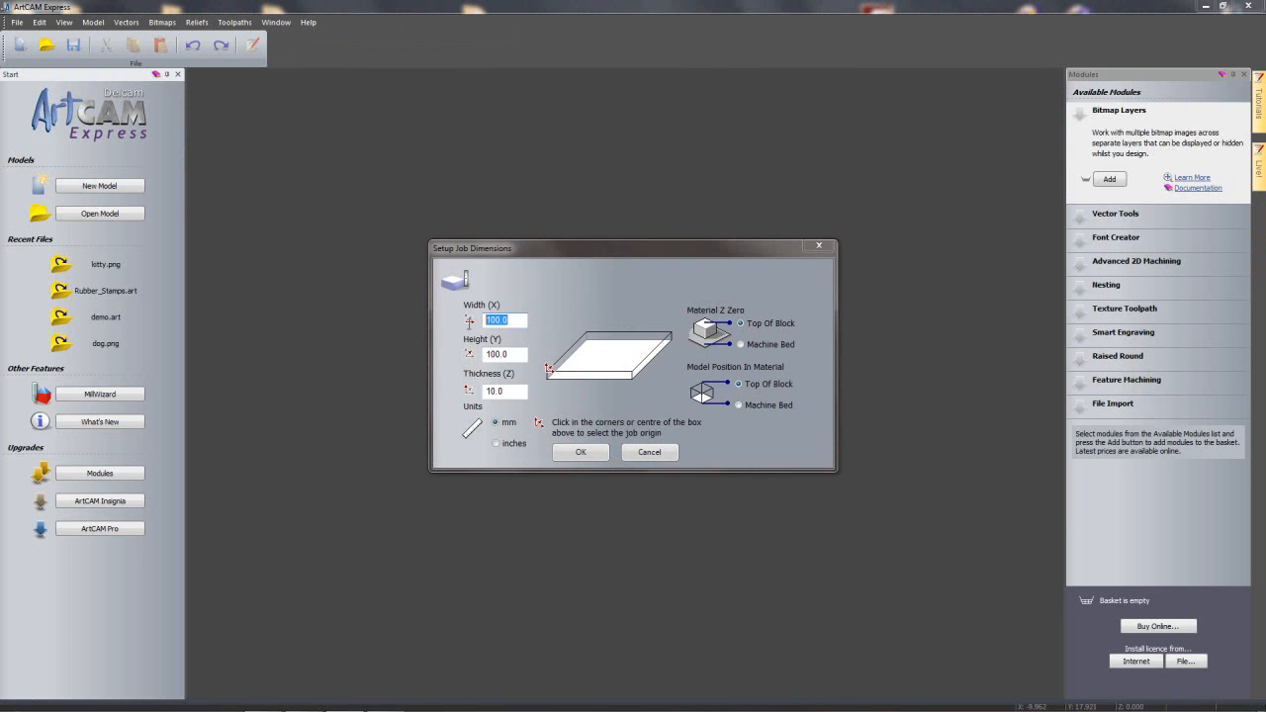
pyautogui.click(503, 354)
pyautogui.click(499, 391)
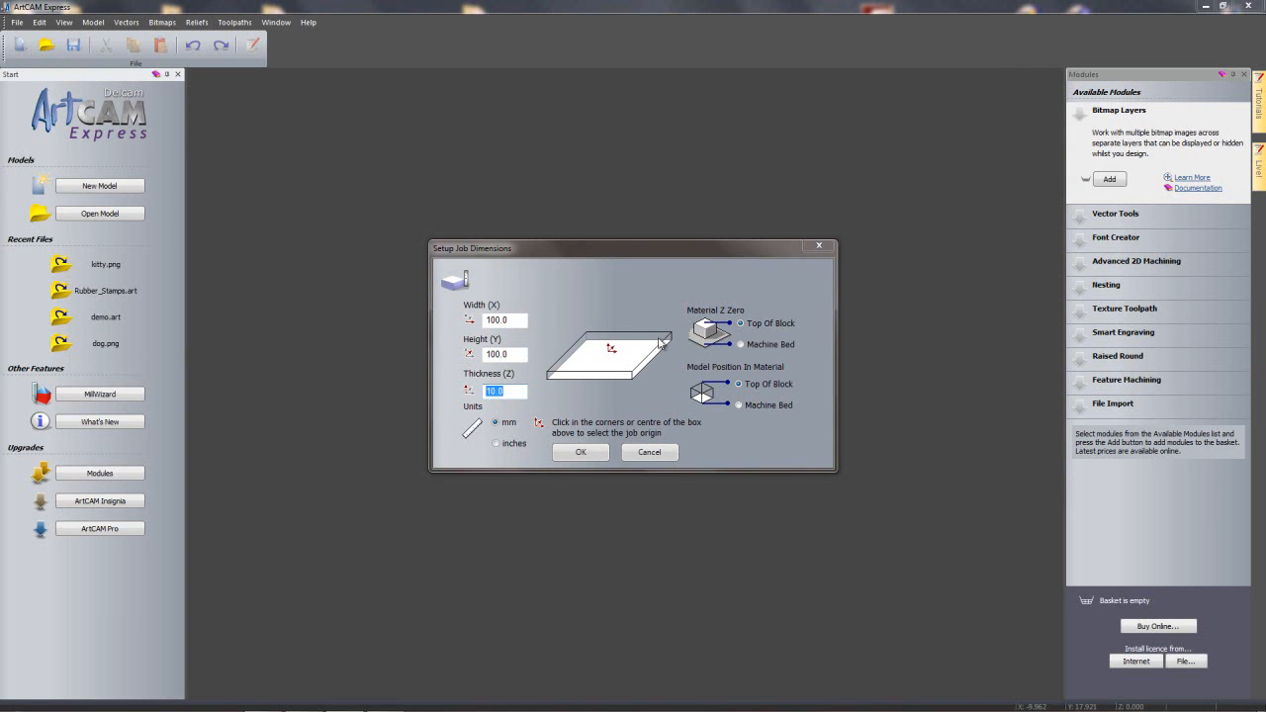
pyautogui.click(587, 335)
pyautogui.click(592, 456)
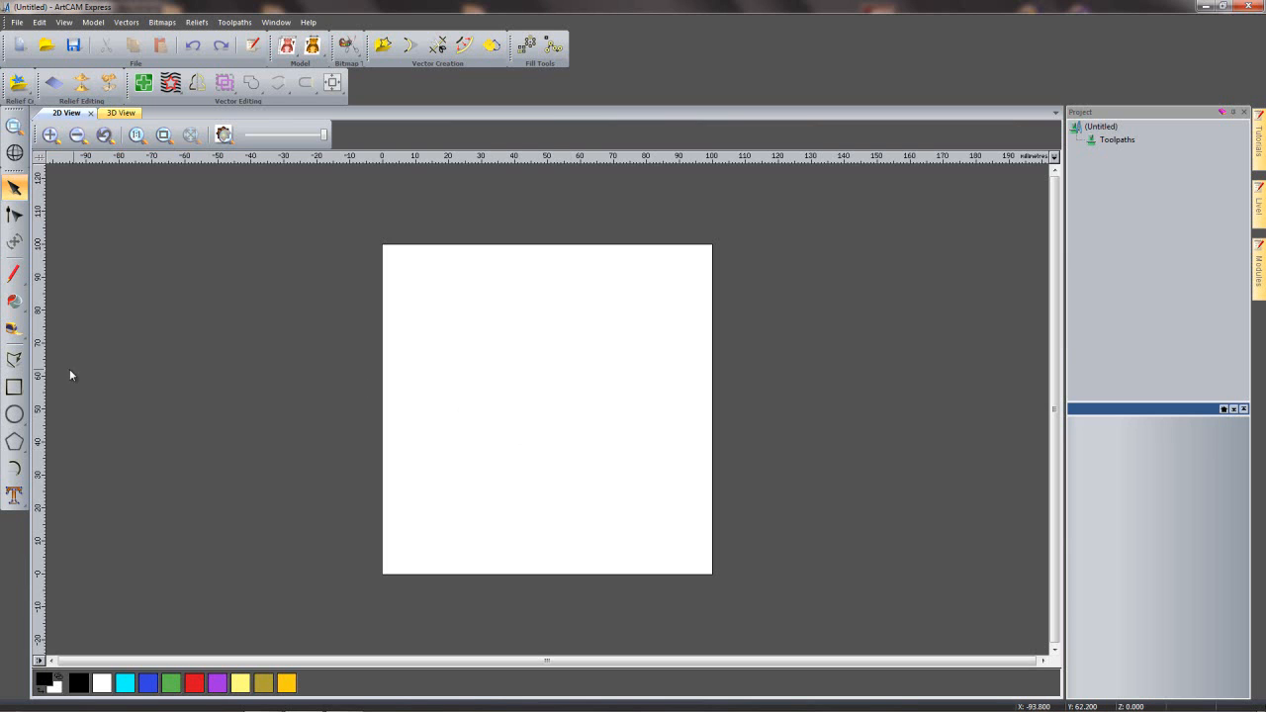
# - Create a 50 mm square with a 5 mm corner radius, centred at X 25, Y 25
pyautogui.click(15, 387)
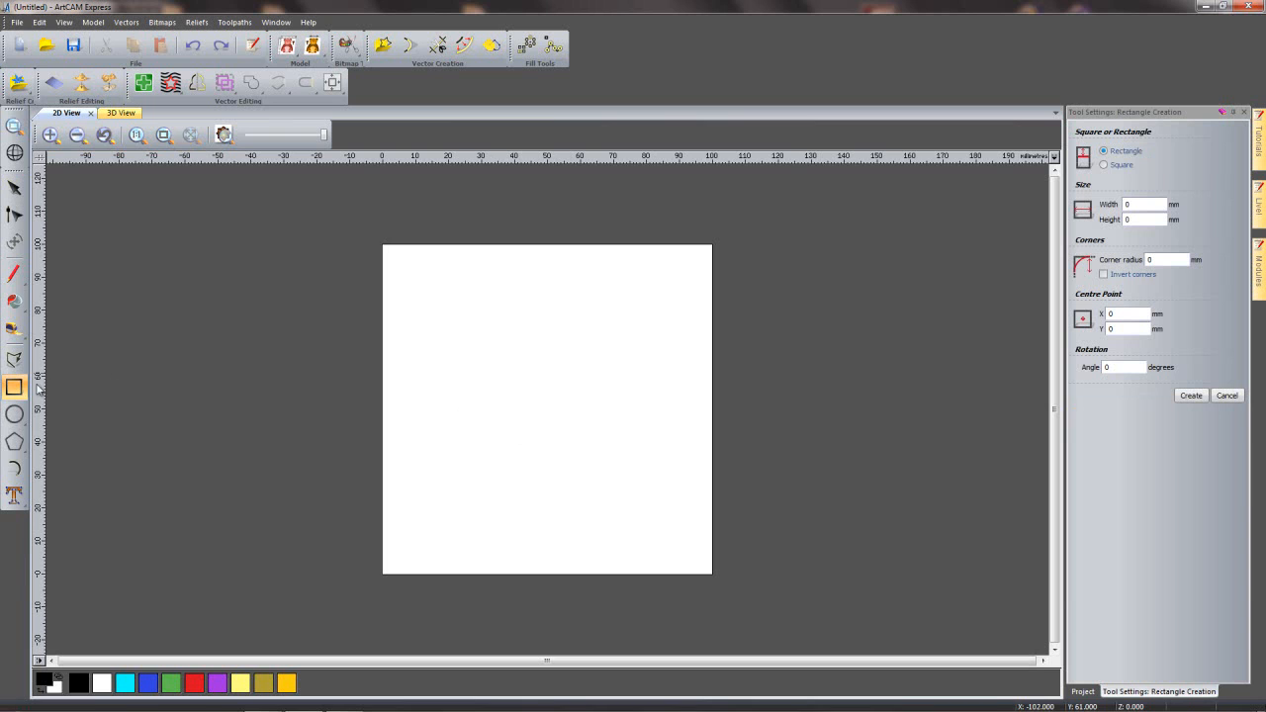
pyautogui.click(1104, 165)
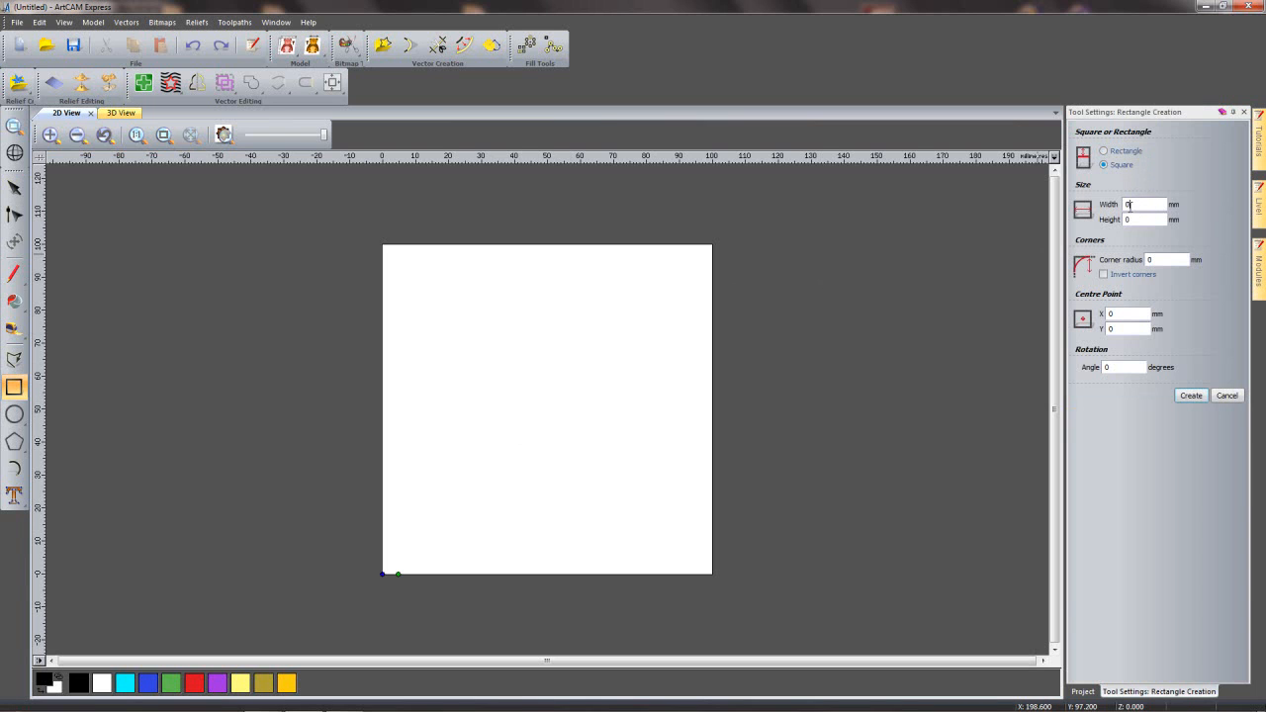
pyautogui.write('50')
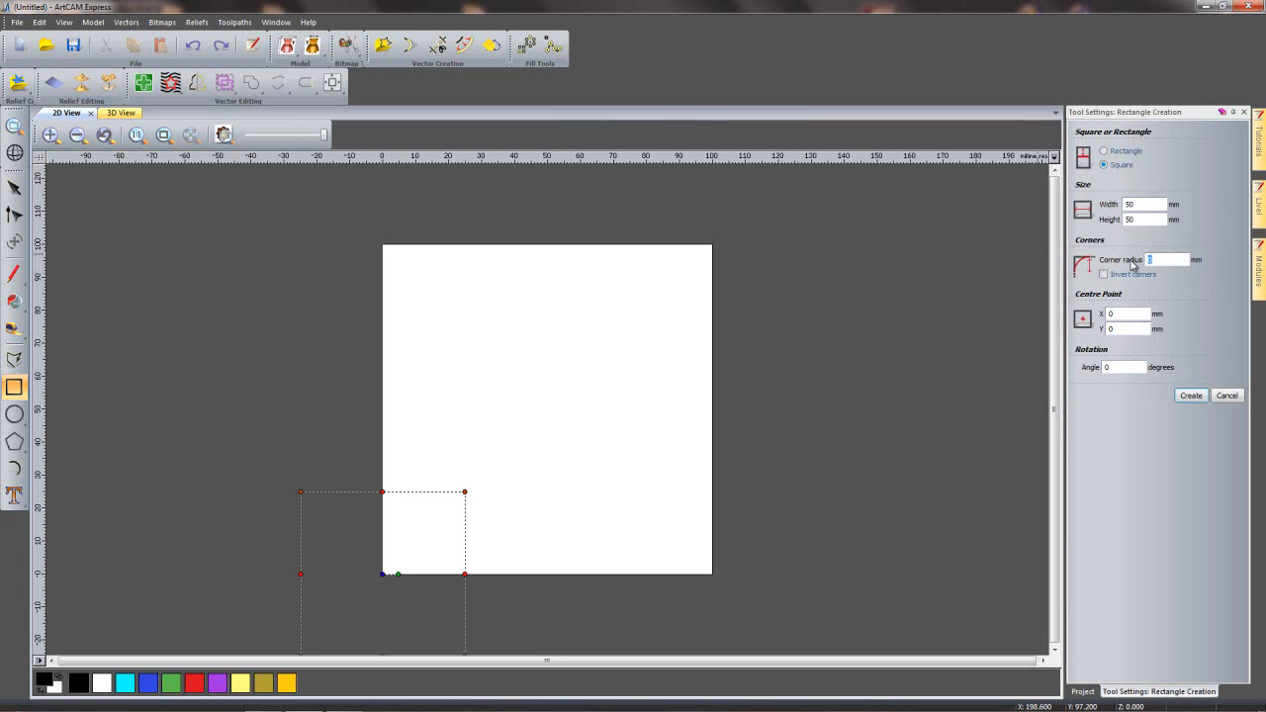
pyautogui.write('5')
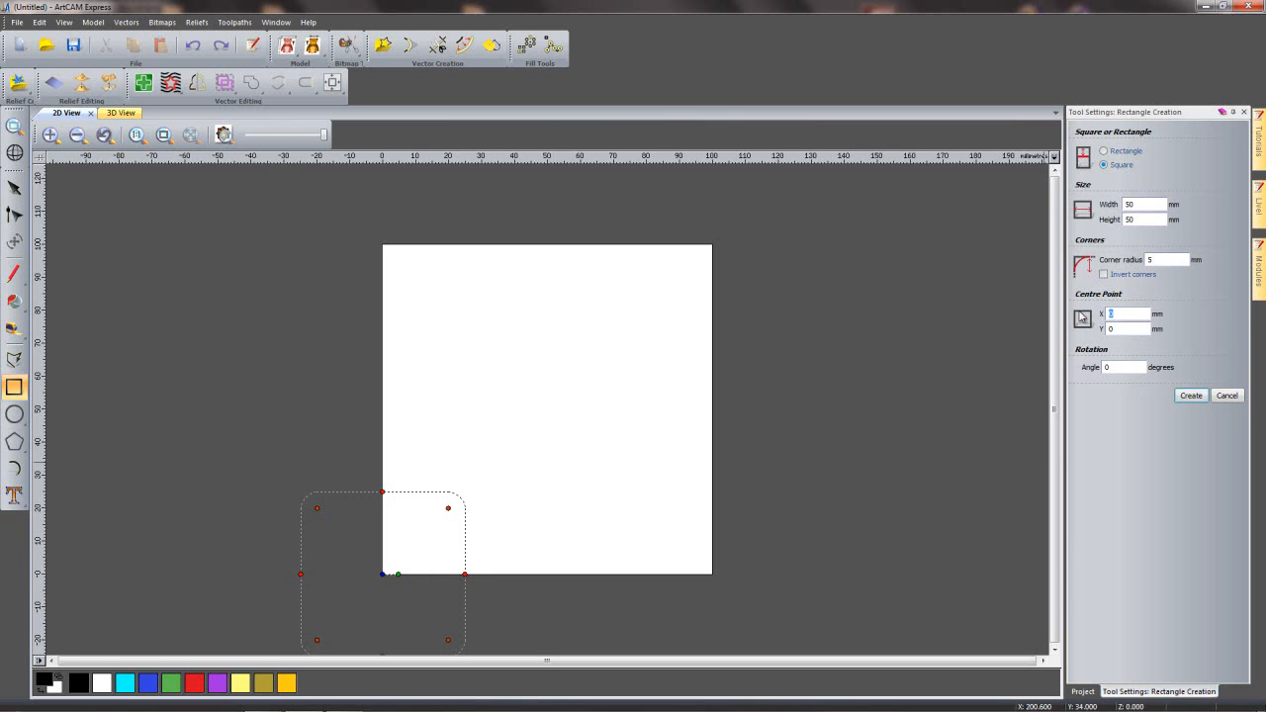
pyautogui.write('25')
pyautogui.press('Tab')
pyautogui.write('25')
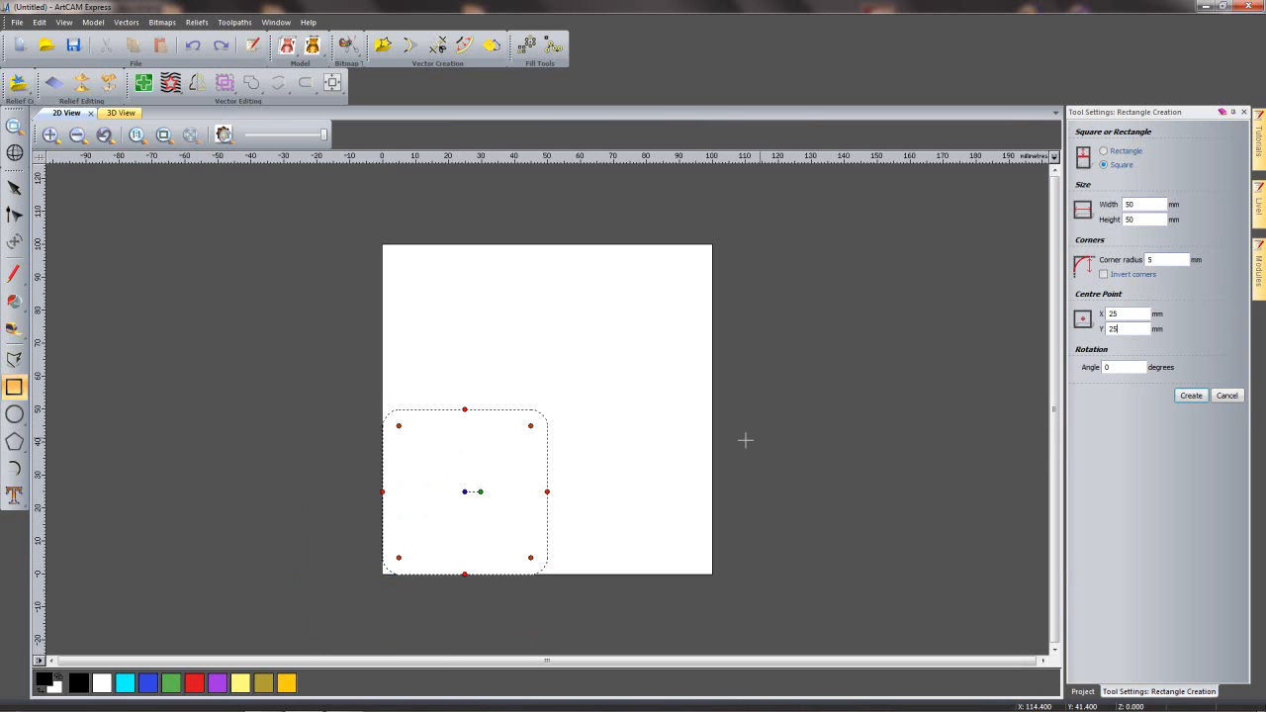
pyautogui.click(1188, 398)
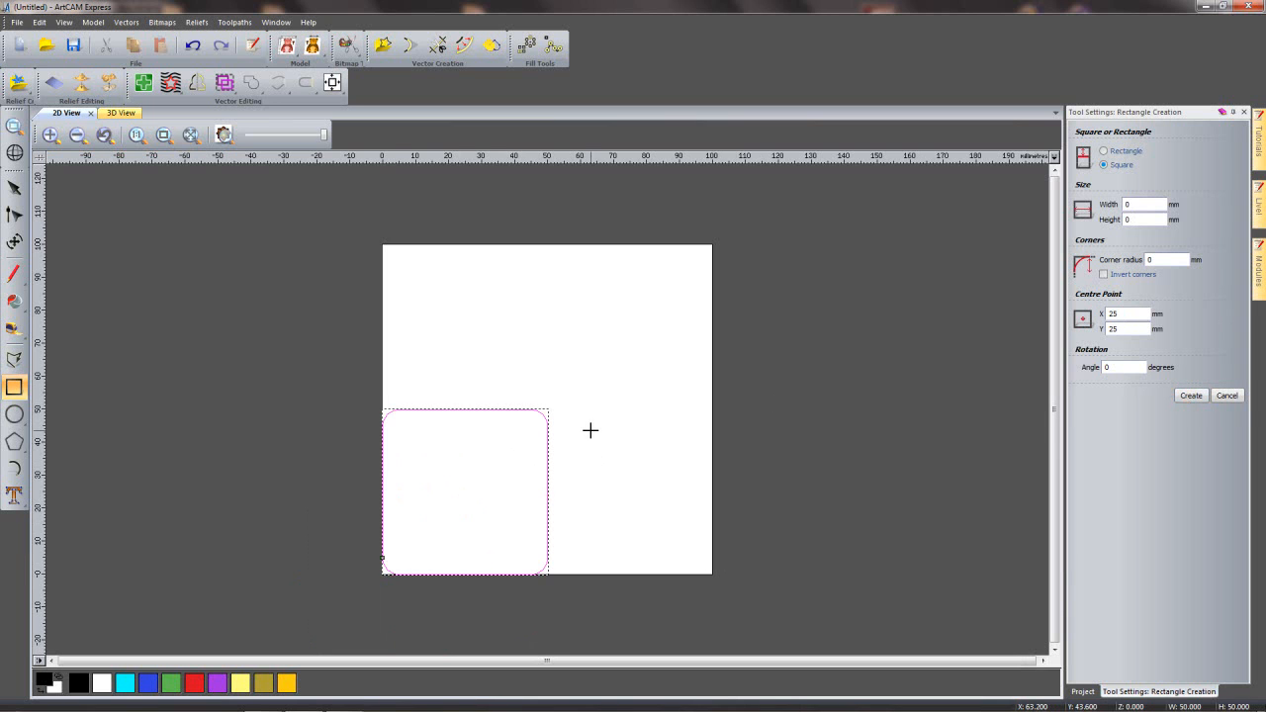
pyautogui.press('Escape')
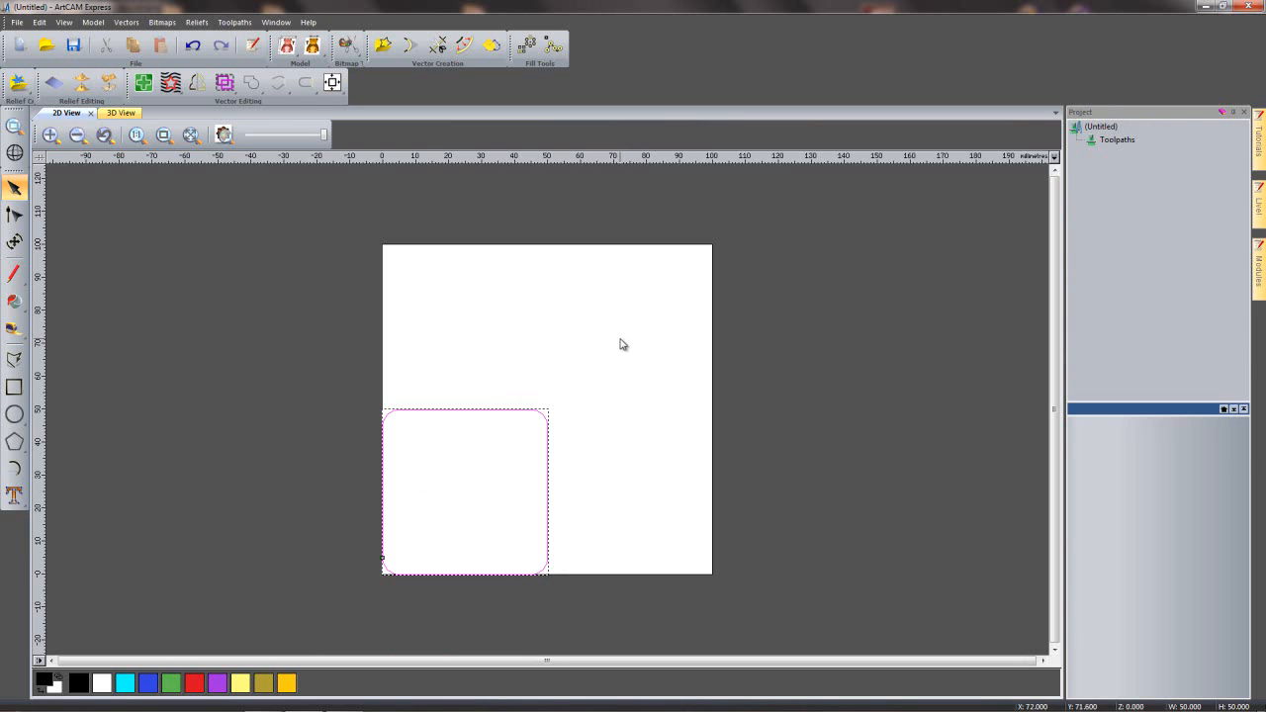
# - Mirror a copy of the rounded square across the model, then mirror copies of both squares over their top edge to form a two-by-two grid
pyautogui.click(199, 87)
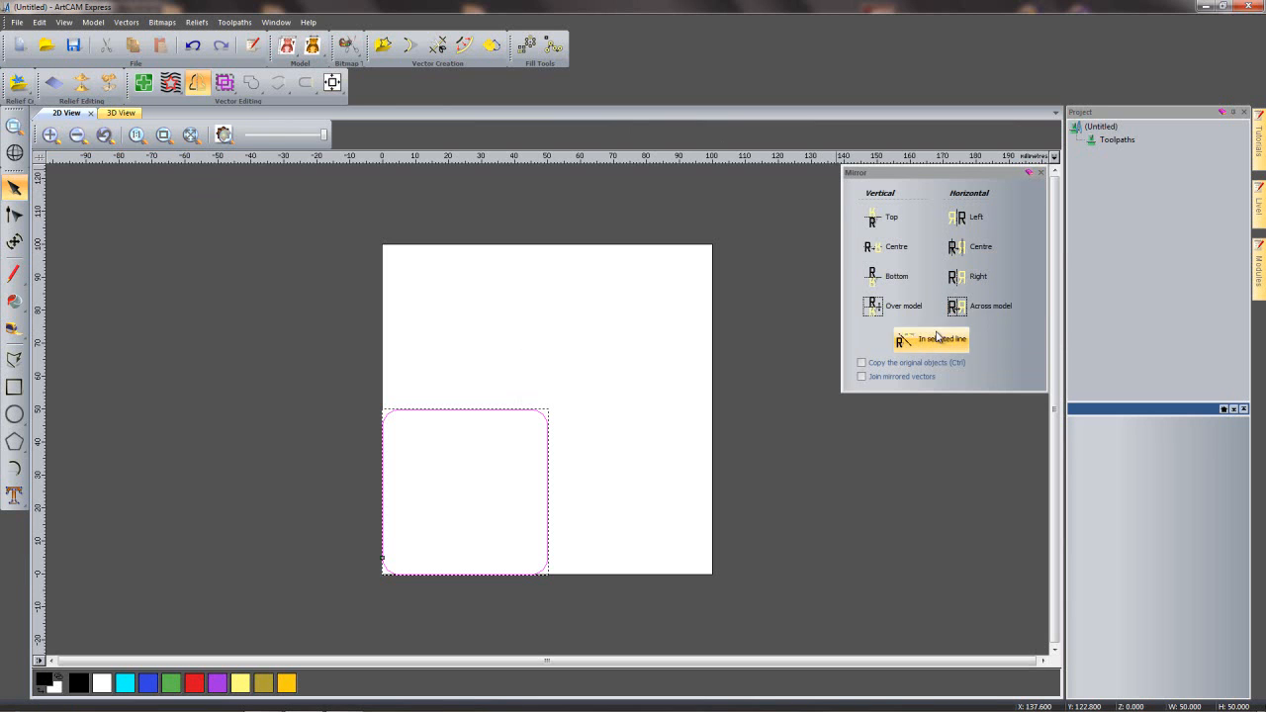
pyautogui.click(863, 363)
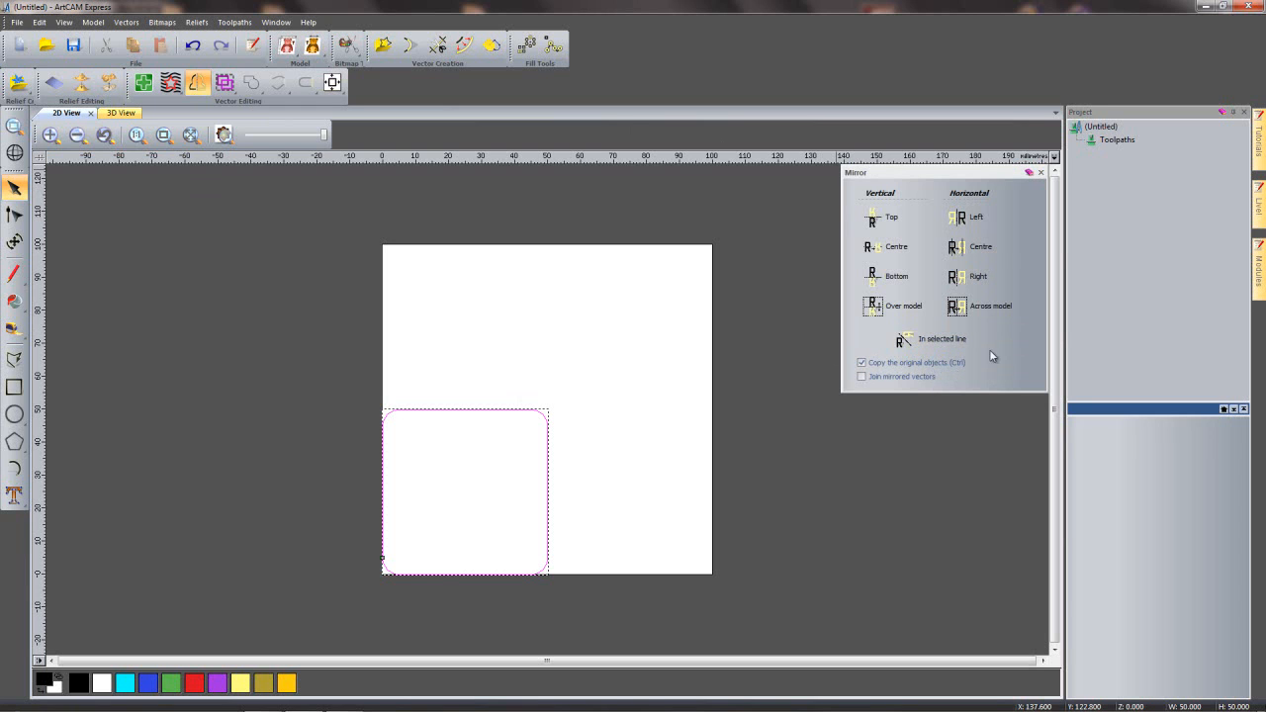
pyautogui.click(959, 310)
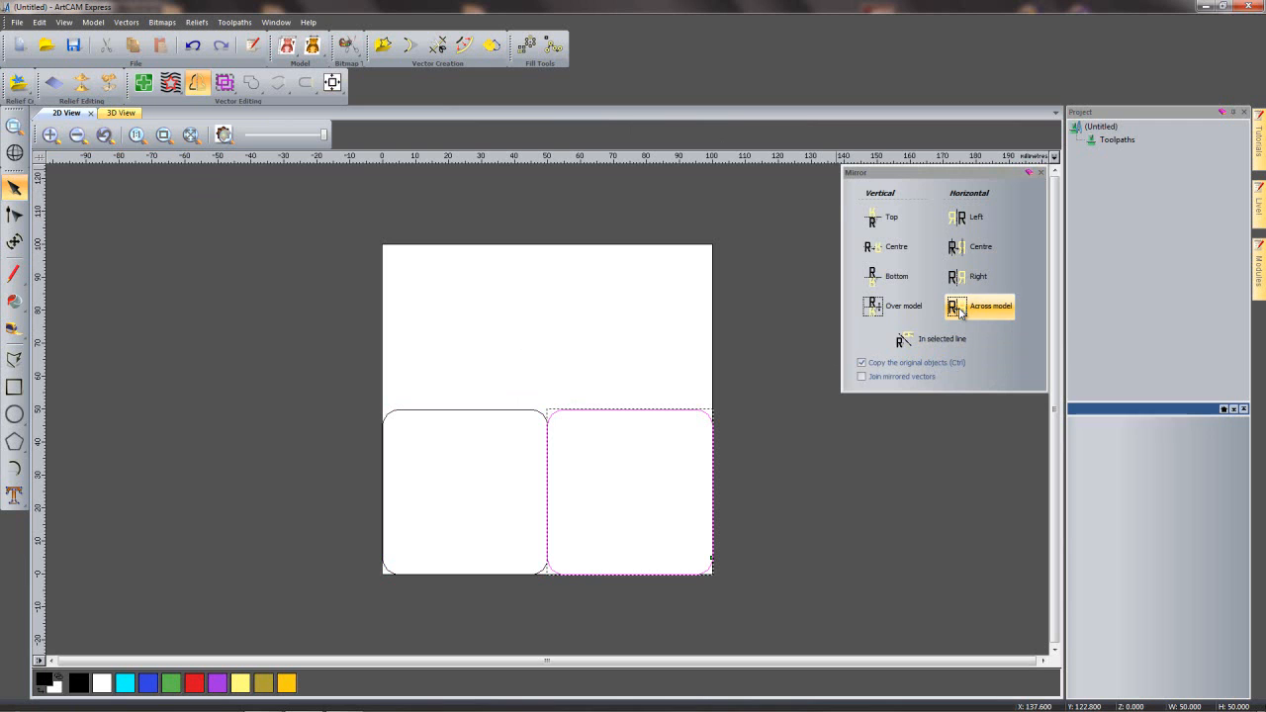
pyautogui.moveTo(324, 381); pyautogui.dragTo(822, 606)
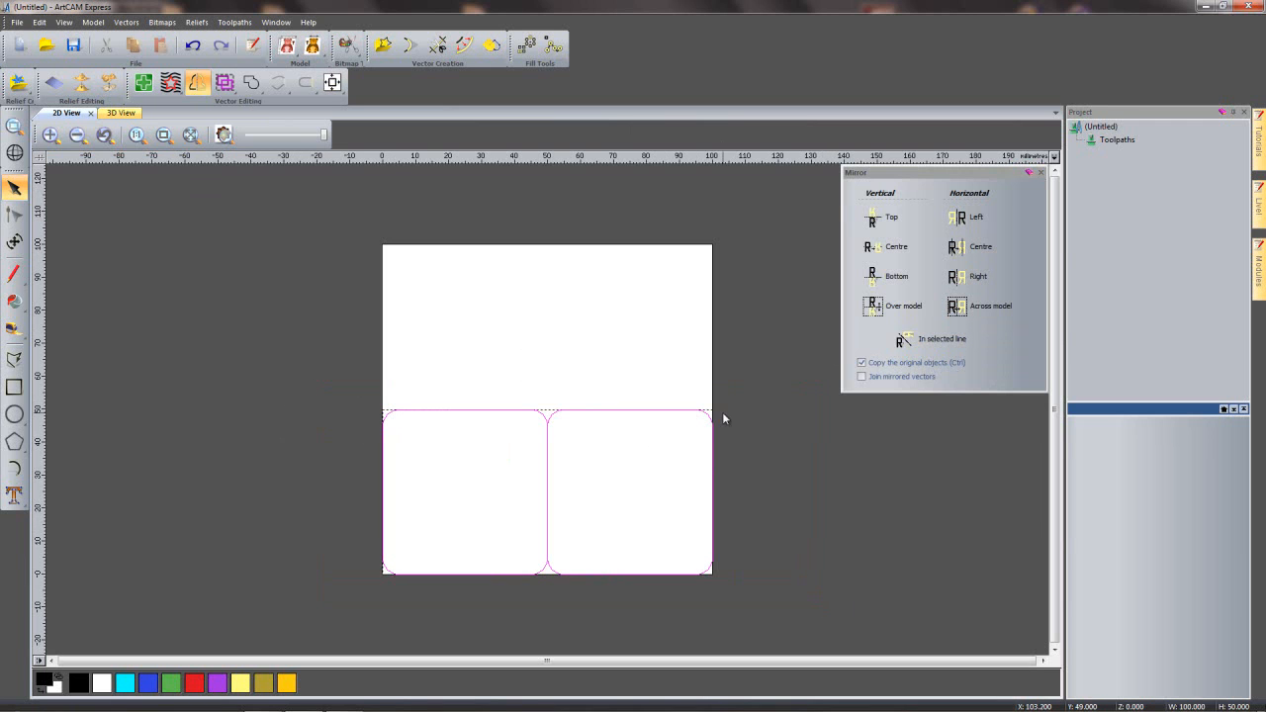
pyautogui.click(880, 222)
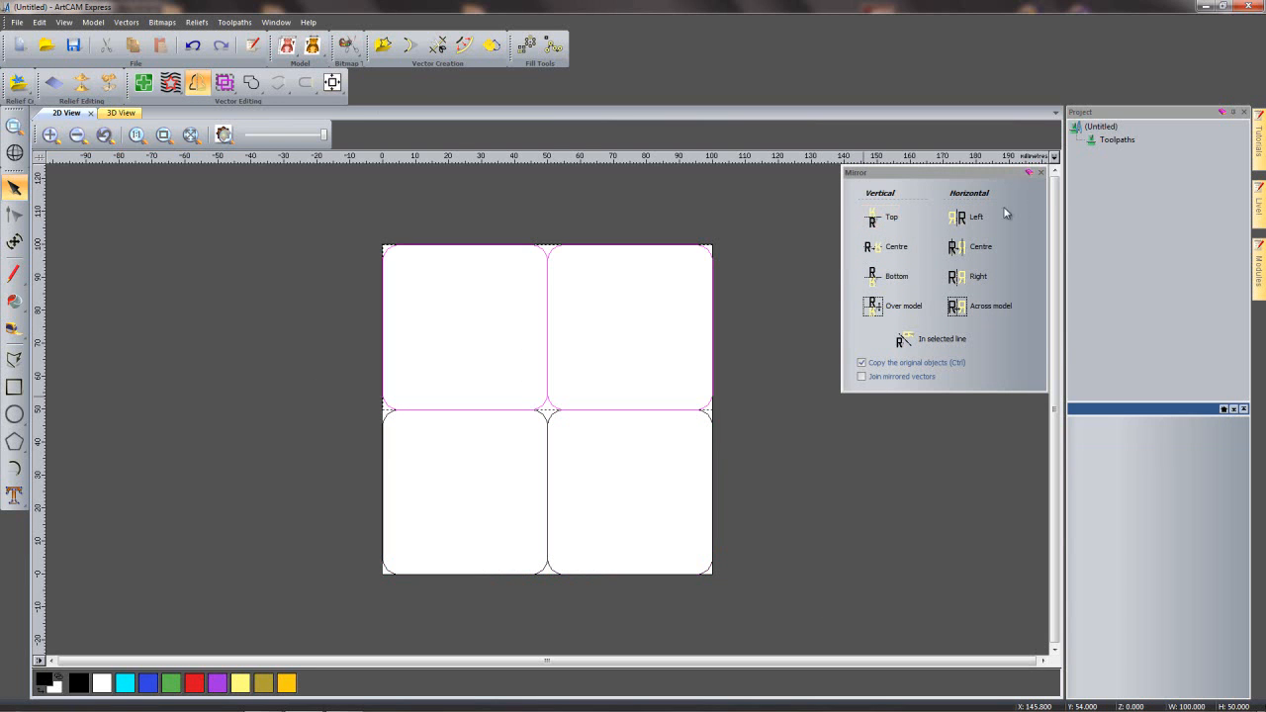
pyautogui.click(1041, 173)
pyautogui.click(817, 392)
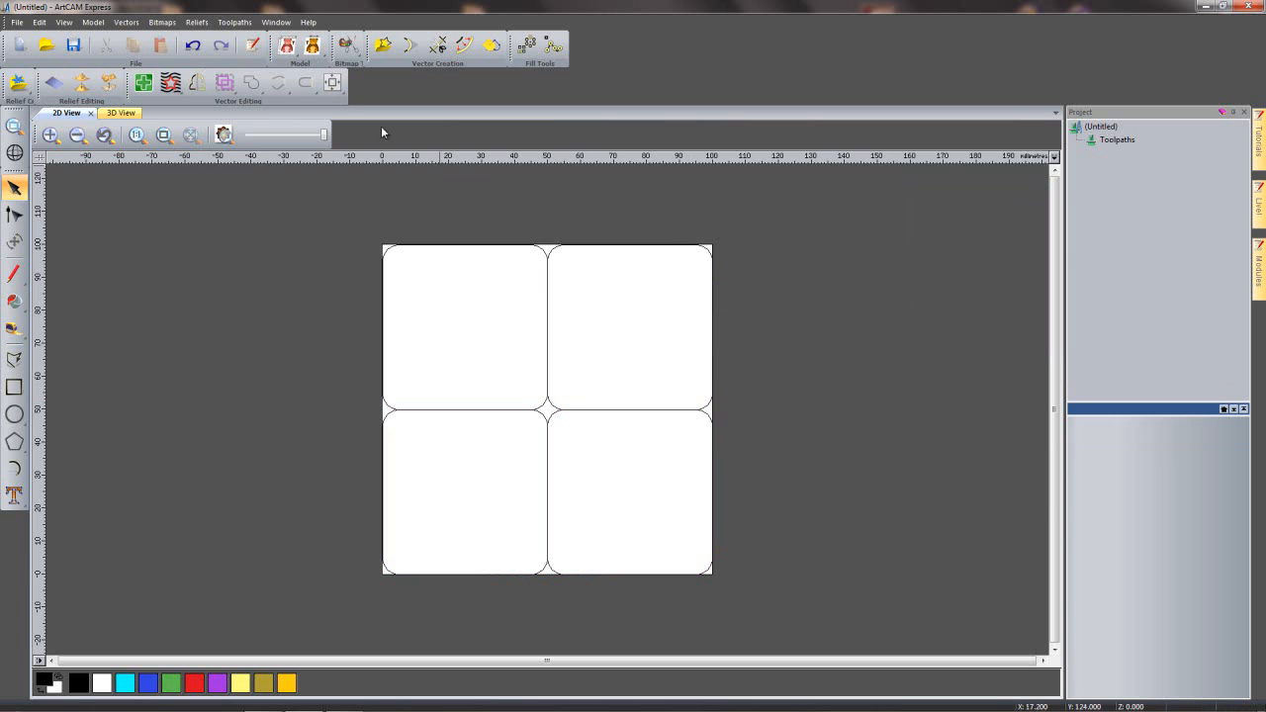
# - Import the vectors from kitten.eps into the model
pyautogui.click(128, 22)
pyautogui.click(139, 37)
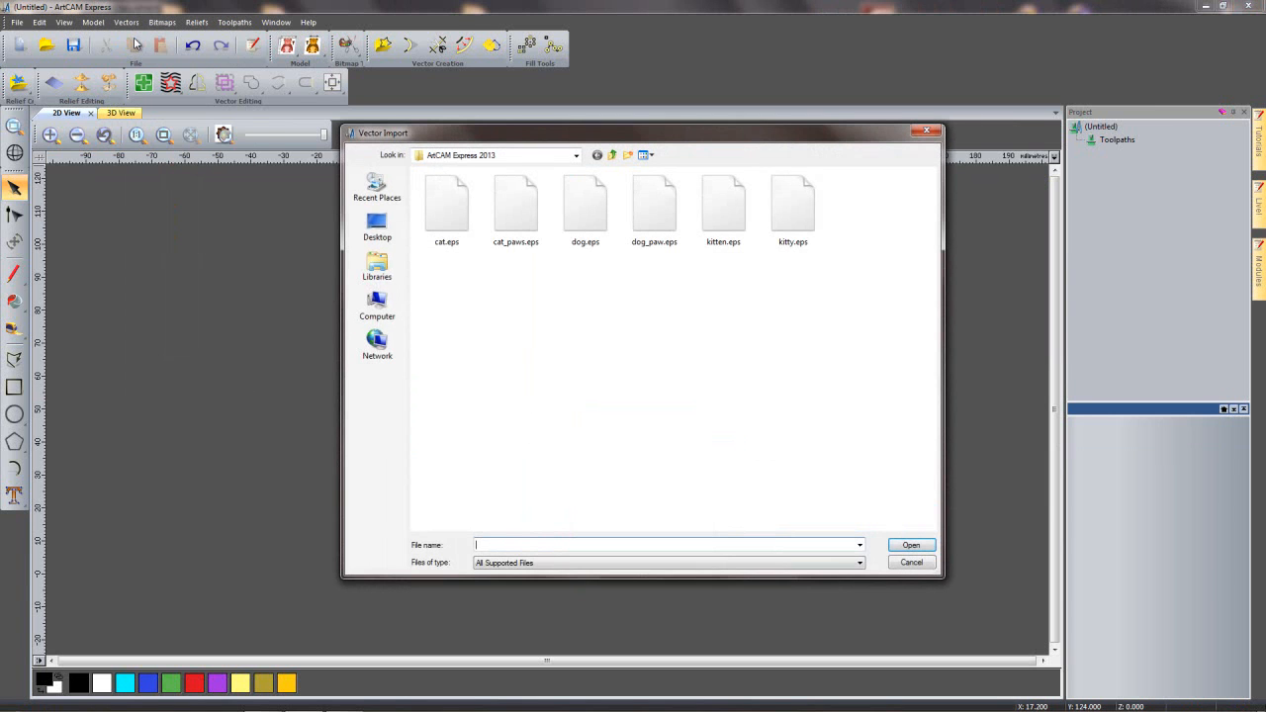
pyautogui.click(723, 235)
pyautogui.click(911, 546)
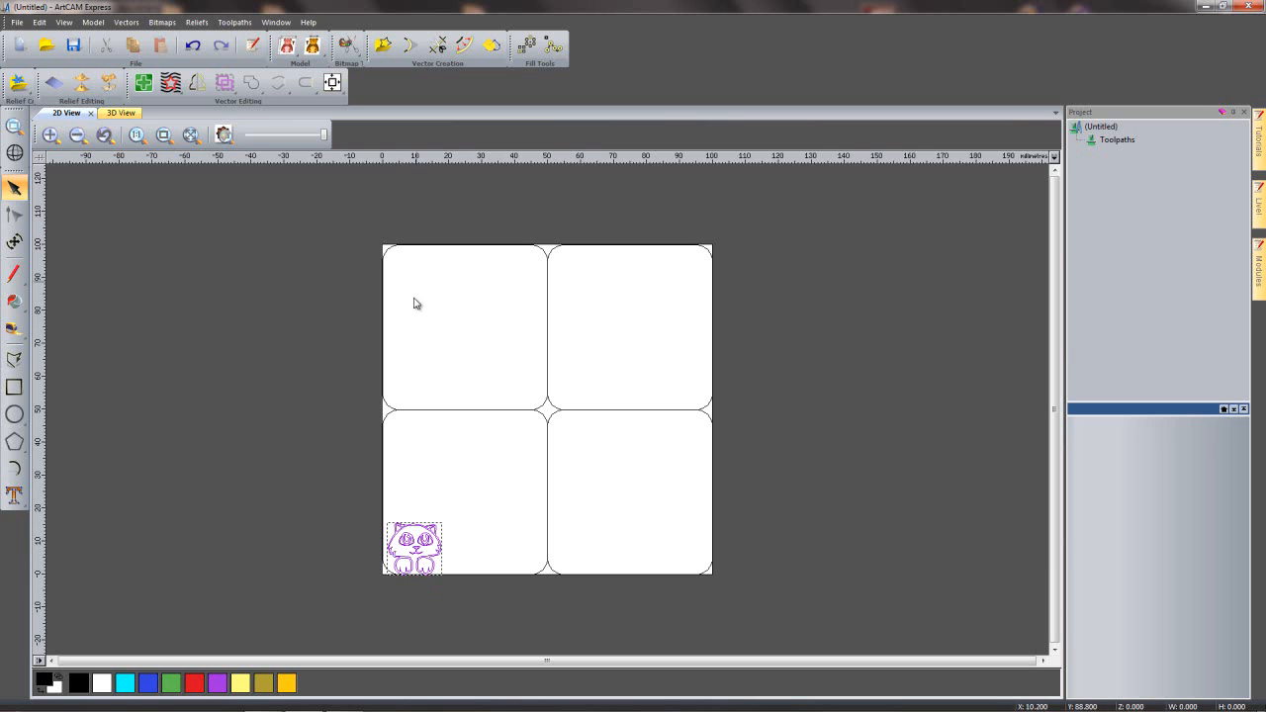
# - Centre the kitten vectors inside the upper-left rounded square using vector alignment
pyautogui.click(387, 250)
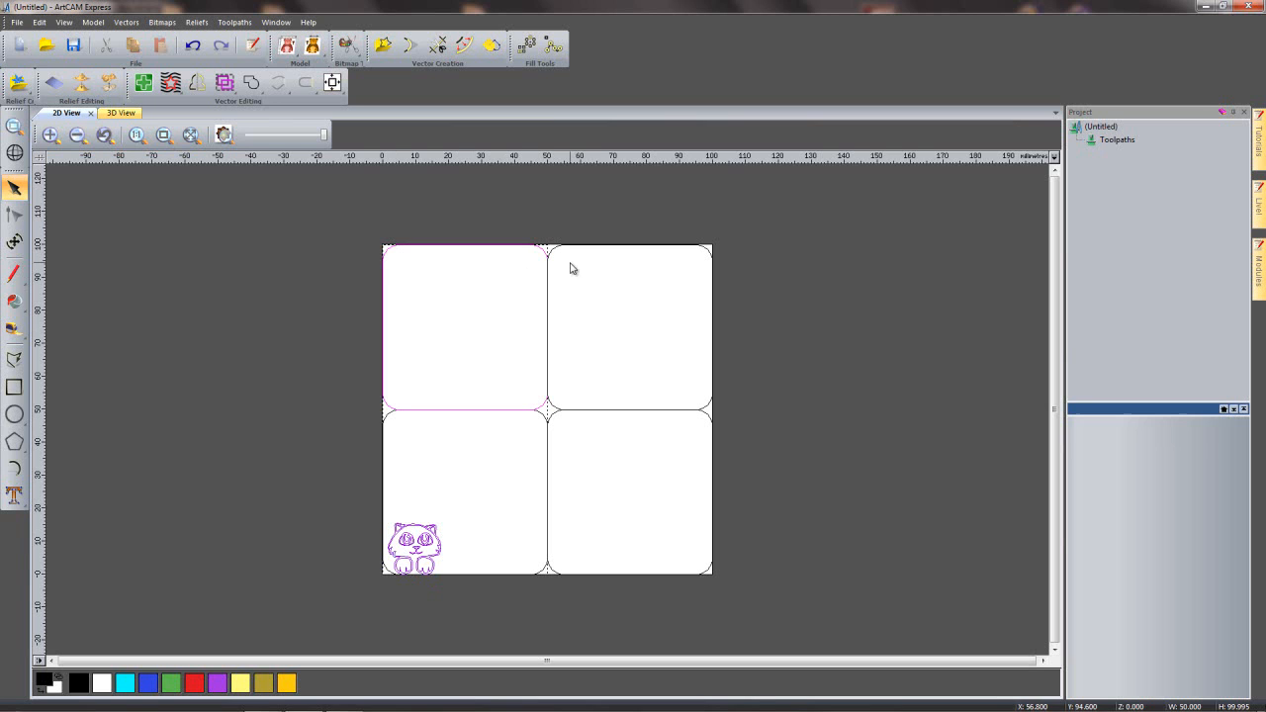
pyautogui.click(332, 84)
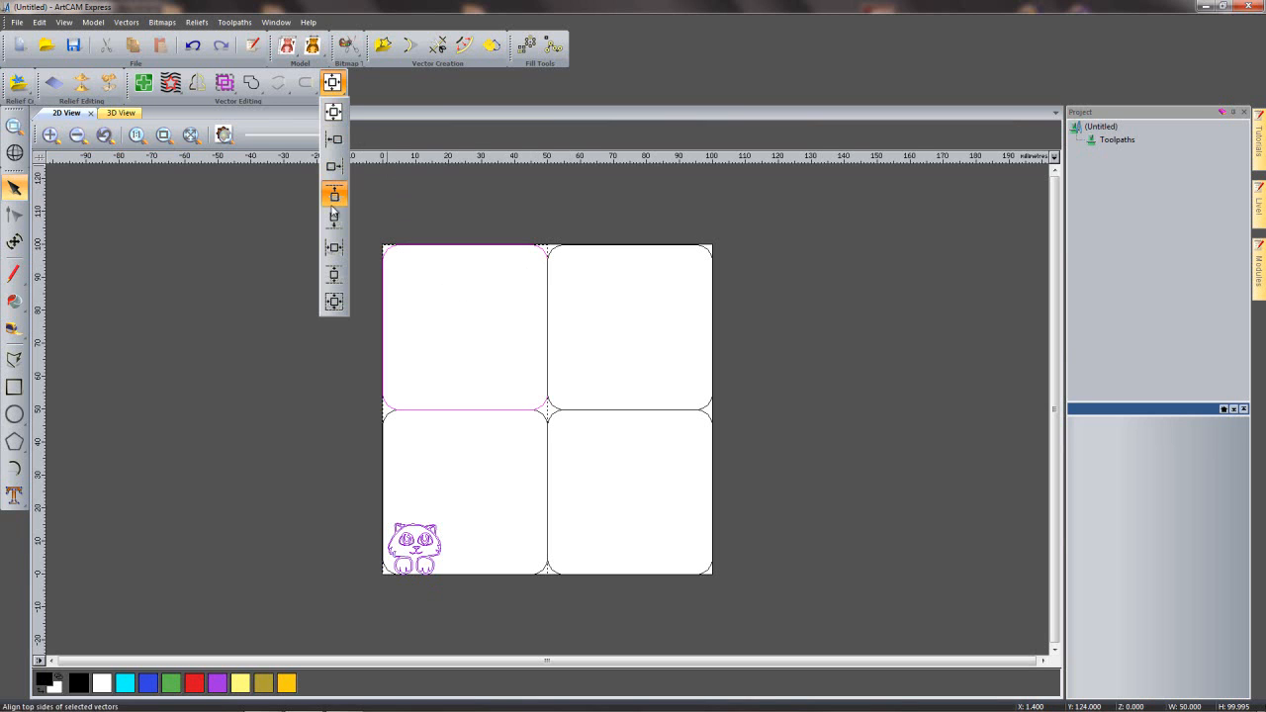
pyautogui.click(334, 303)
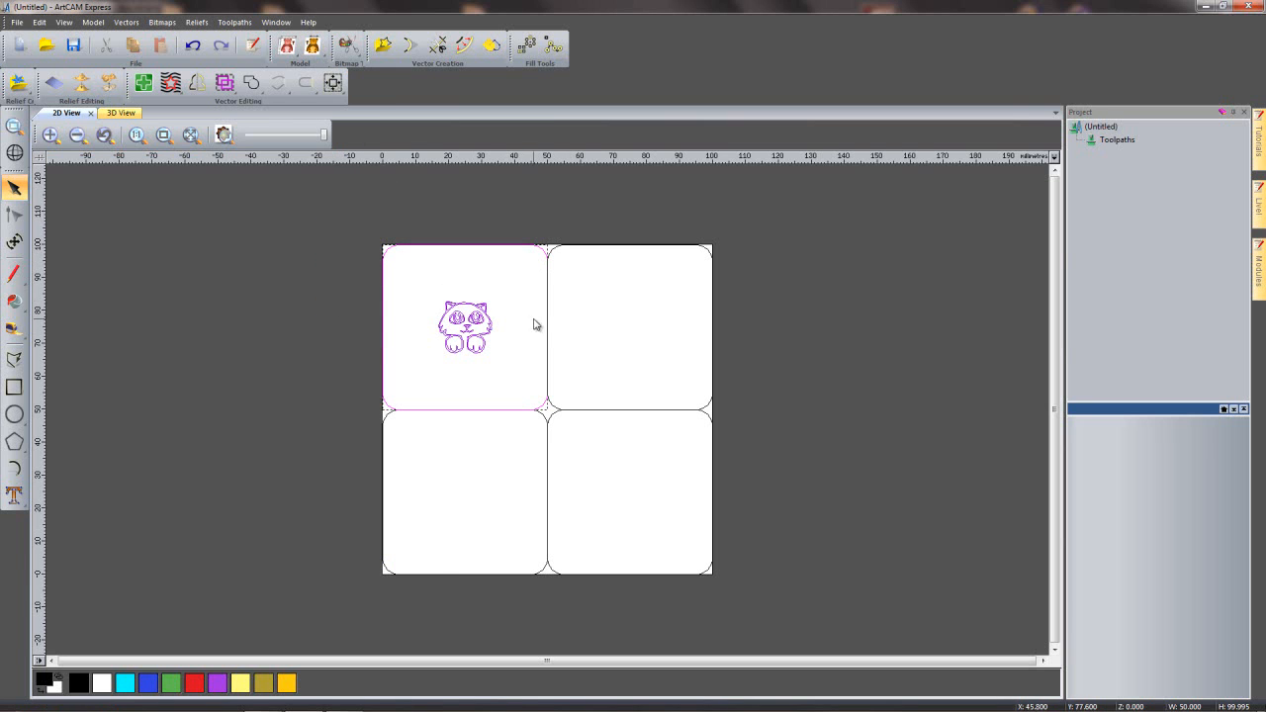
pyautogui.scroll(2, 425, 287)
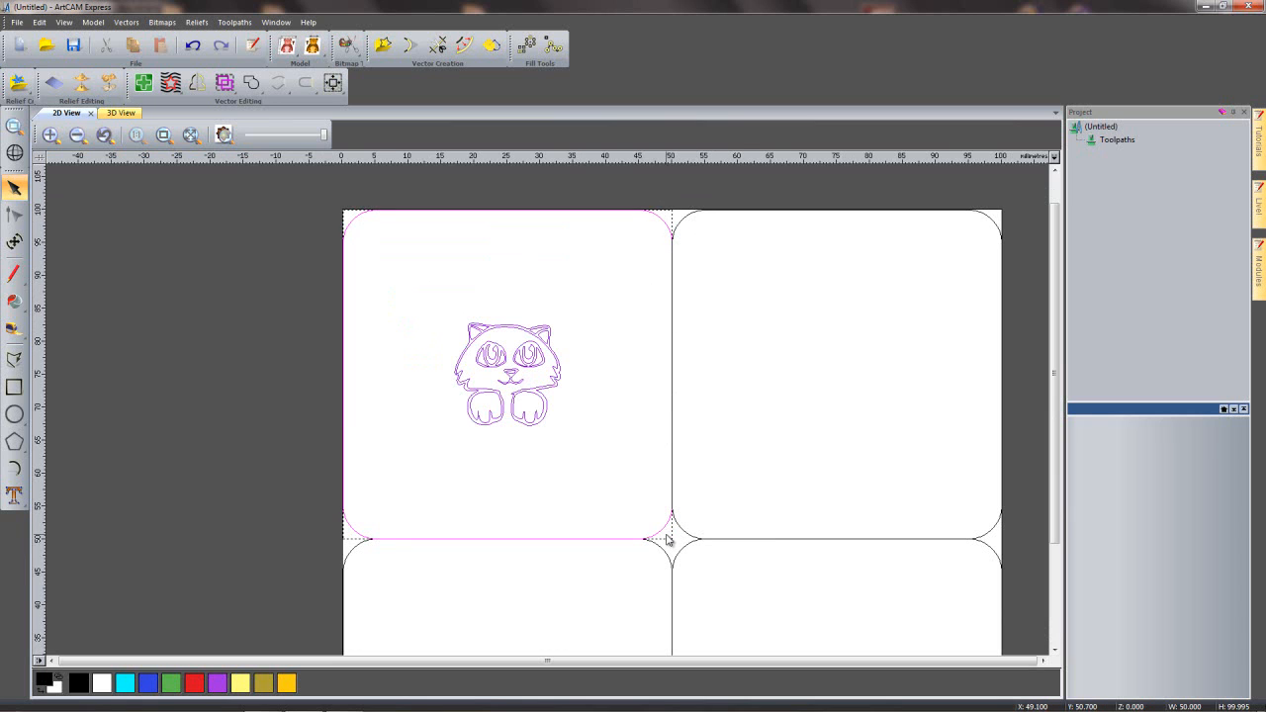
pyautogui.click(745, 392)
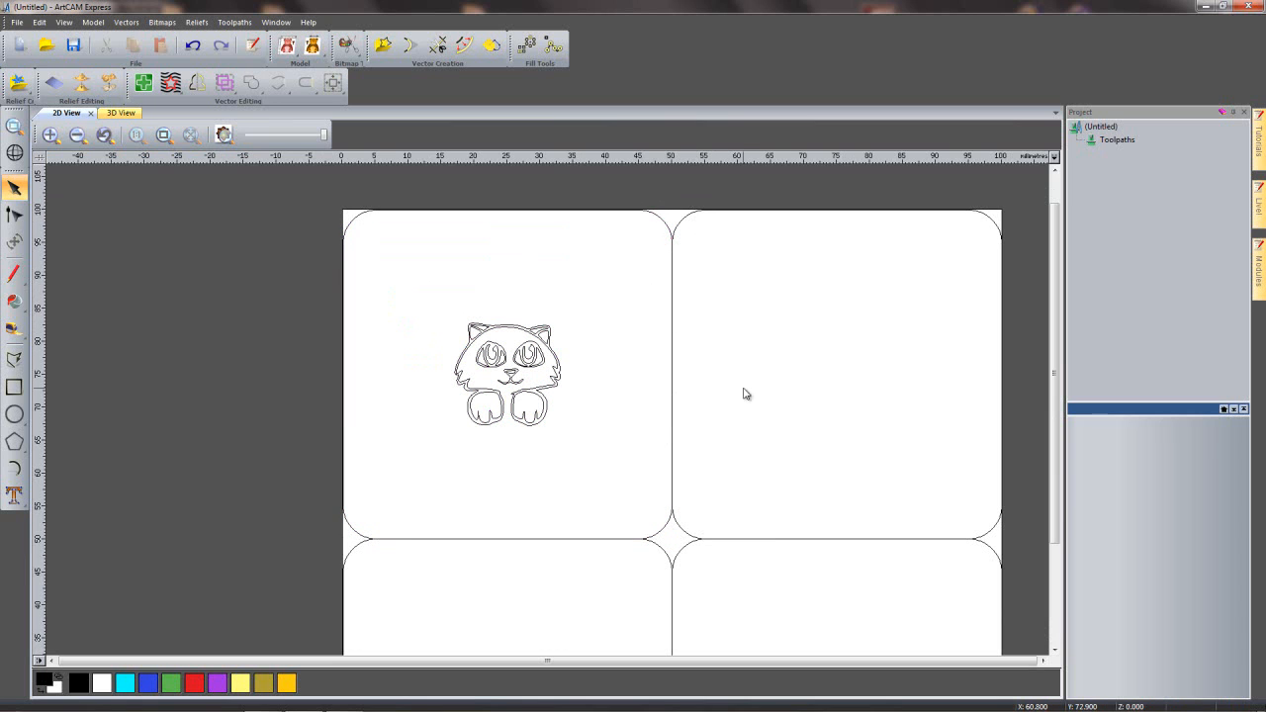
# - Scale the kitten proportionally to about 46.5 mm wide and 45.3 mm high so it fills the upper-left square
pyautogui.click(536, 426)
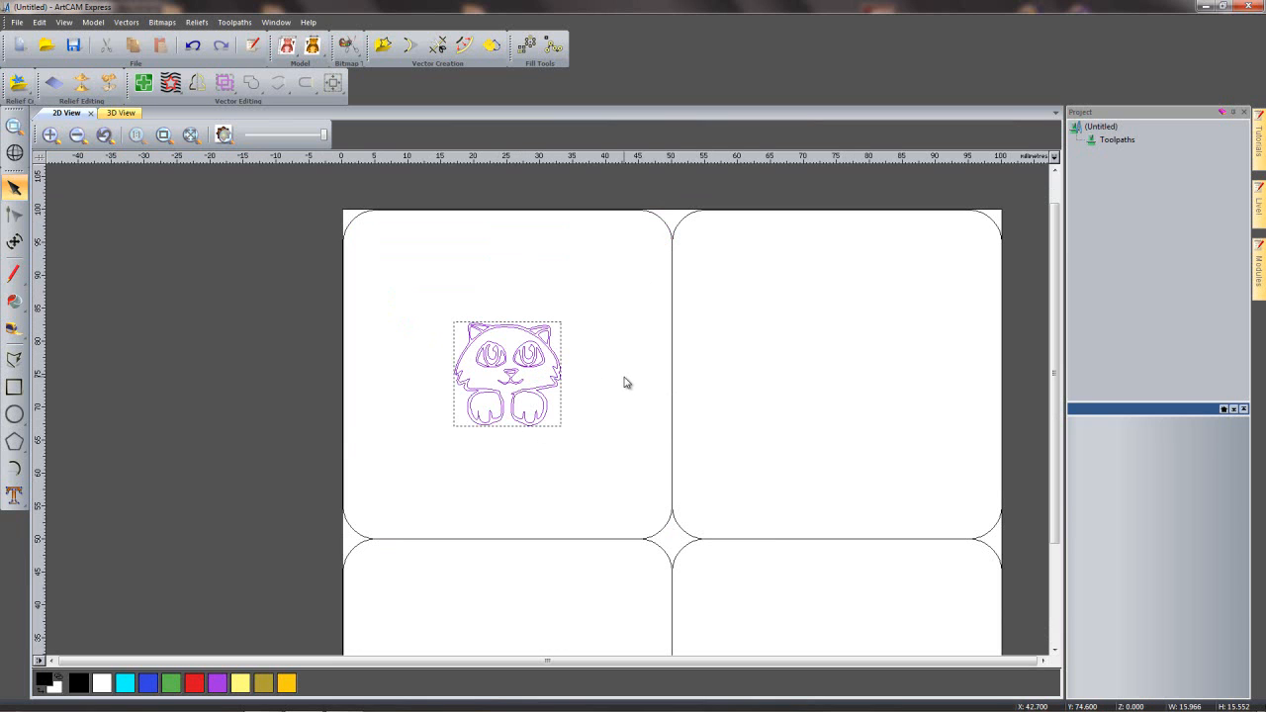
pyautogui.press('t')
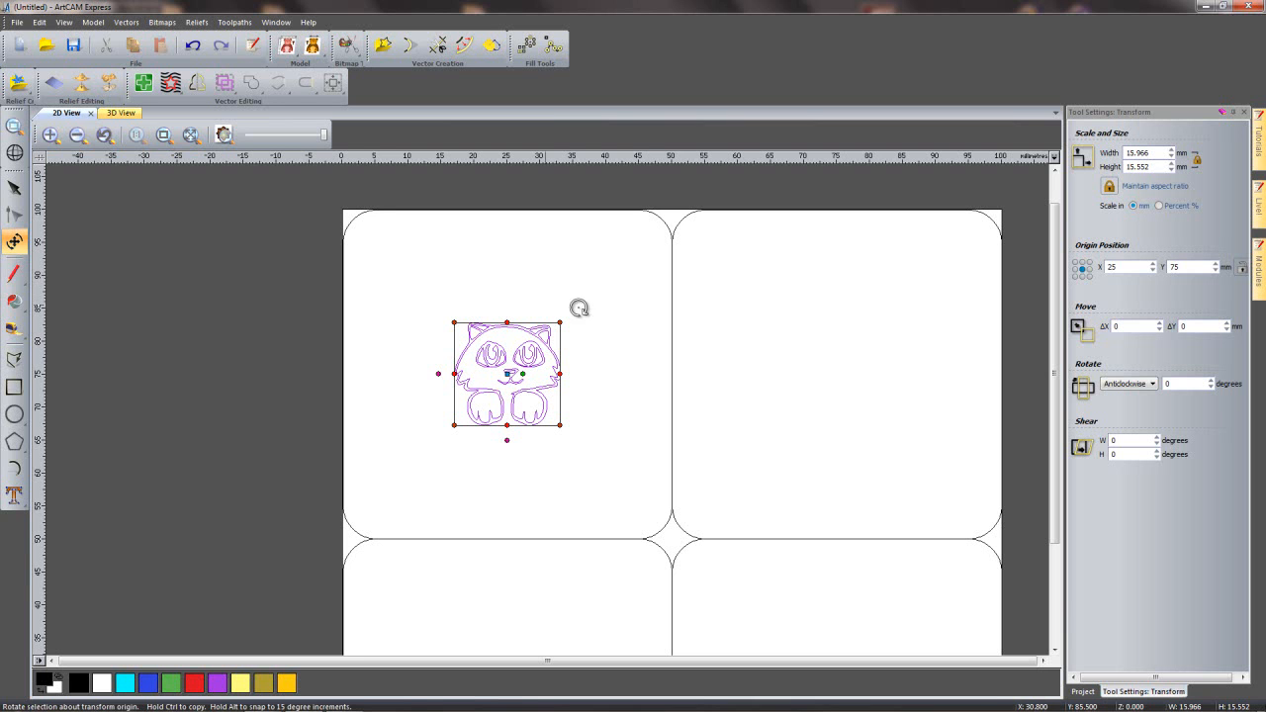
pyautogui.moveTo(561, 324); pyautogui.dragTo(659, 224)
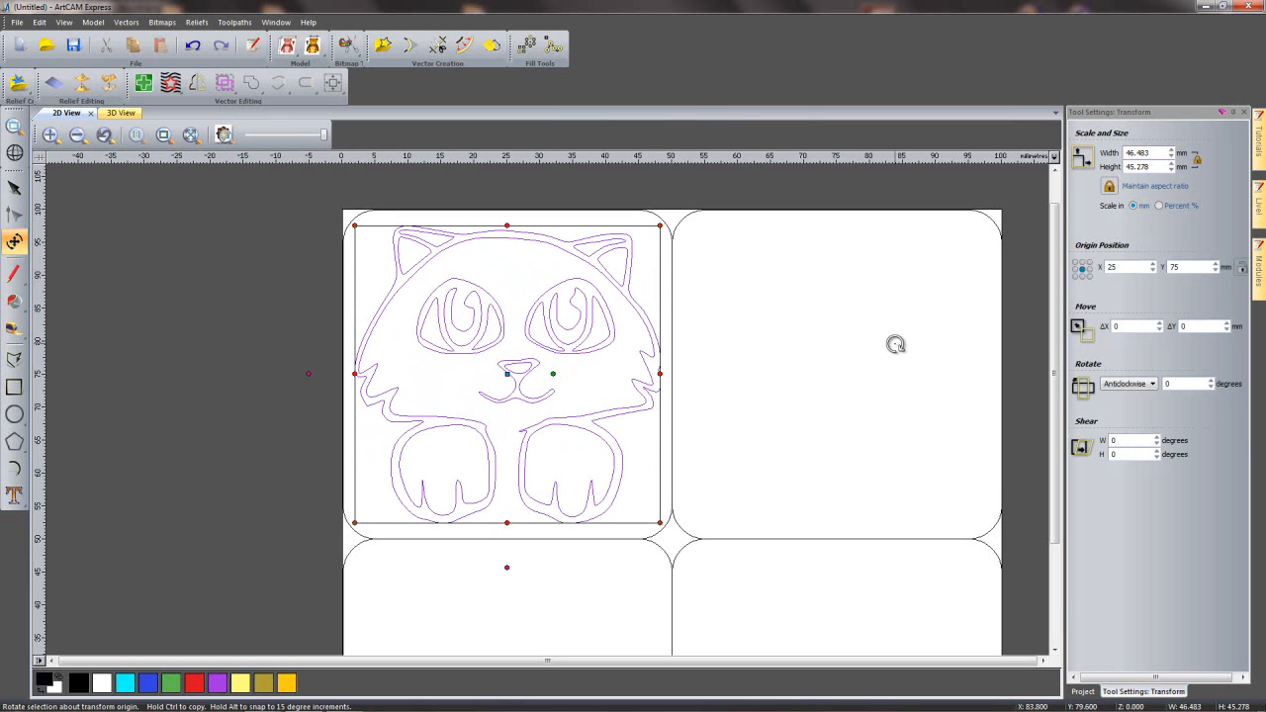
pyautogui.press('Escape')
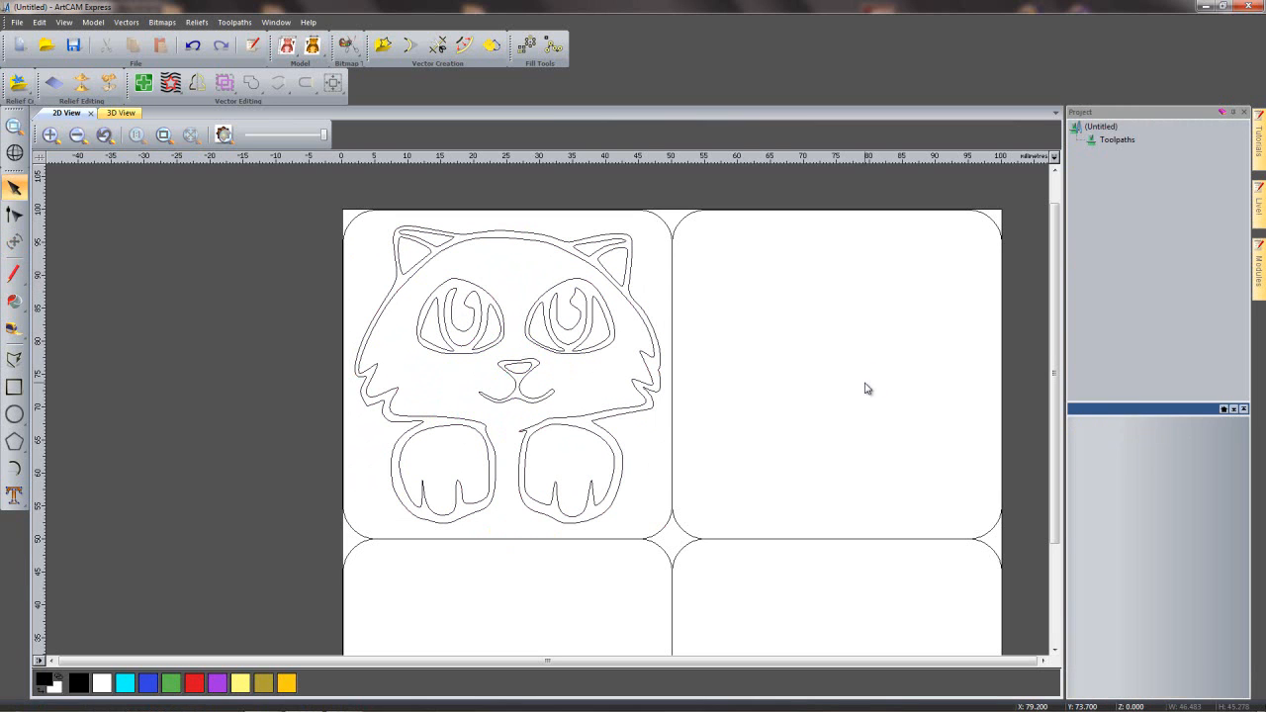
# - Select the kitten together with its surrounding rounded square and inspect the vectors close up in 3D
pyautogui.moveTo(290, 175); pyautogui.dragTo(708, 594)
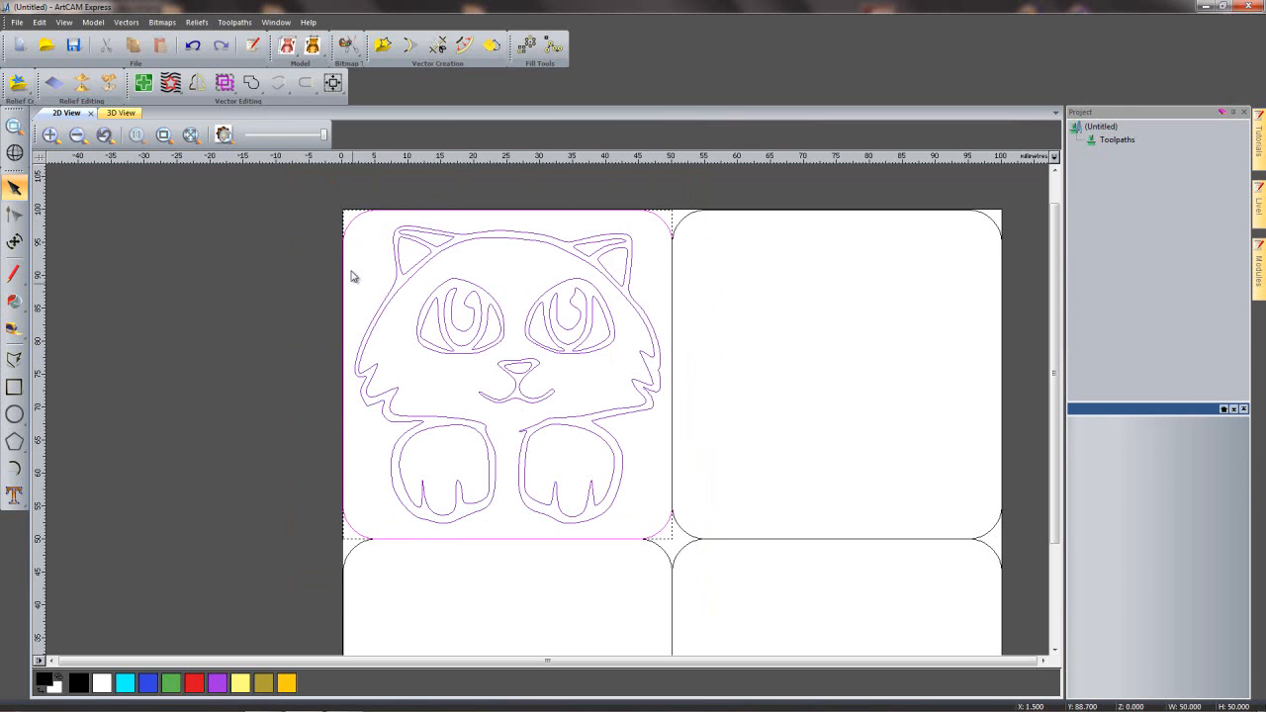
pyautogui.click(115, 113)
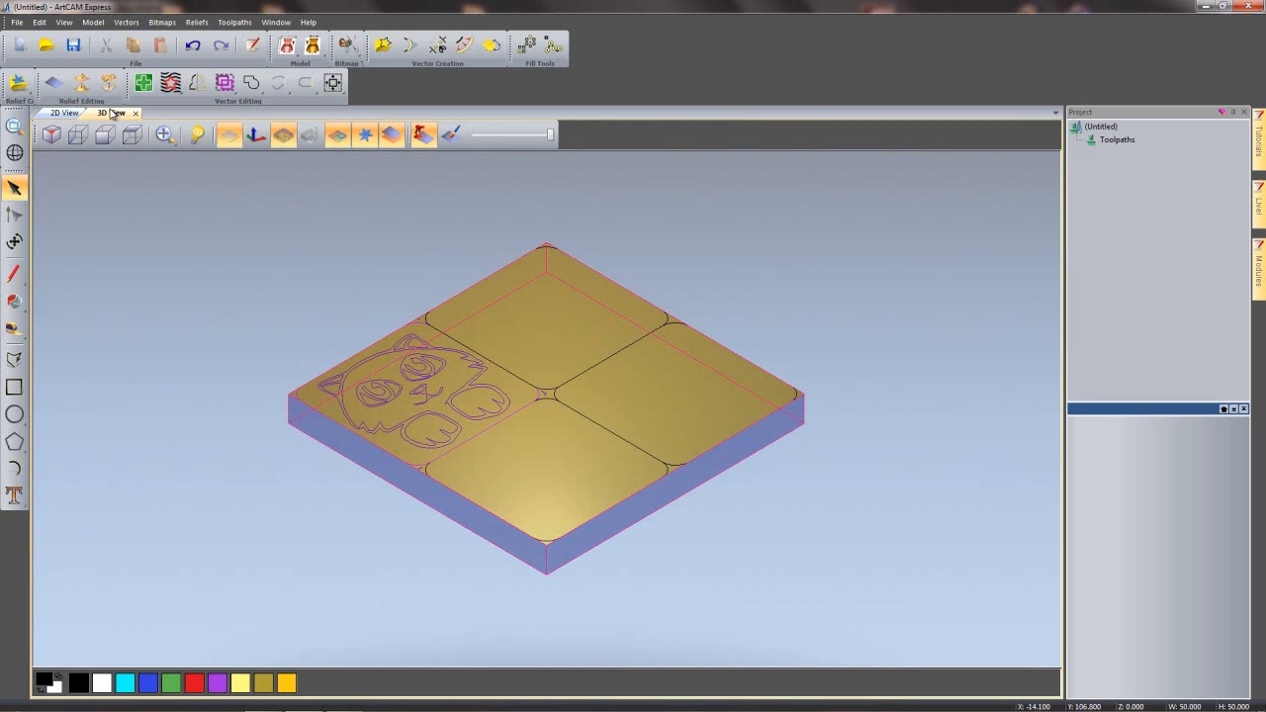
pyautogui.moveTo(717, 379); pyautogui.dragTo(531, 472)
pyautogui.scroll(5, 307, 311)
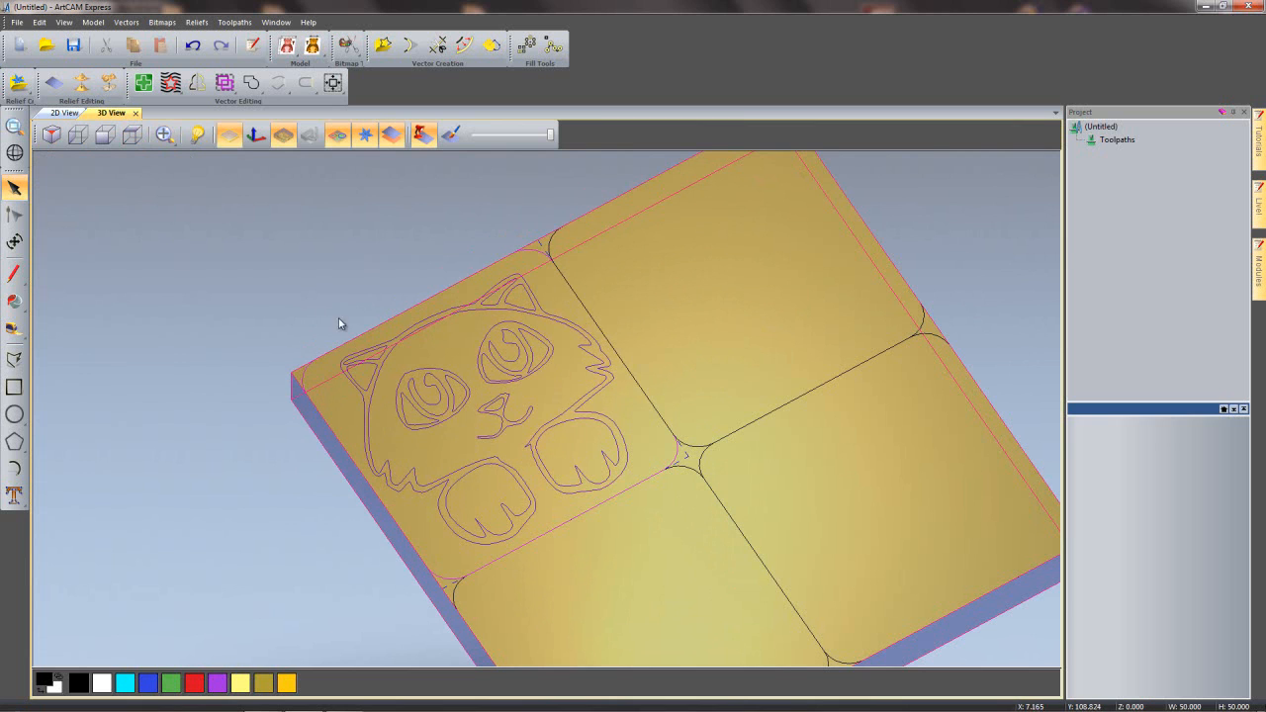
# - Start a 2D Area Clearance toolpath on the selected vectors with a finish depth of 3 mm
pyautogui.click(1117, 141)
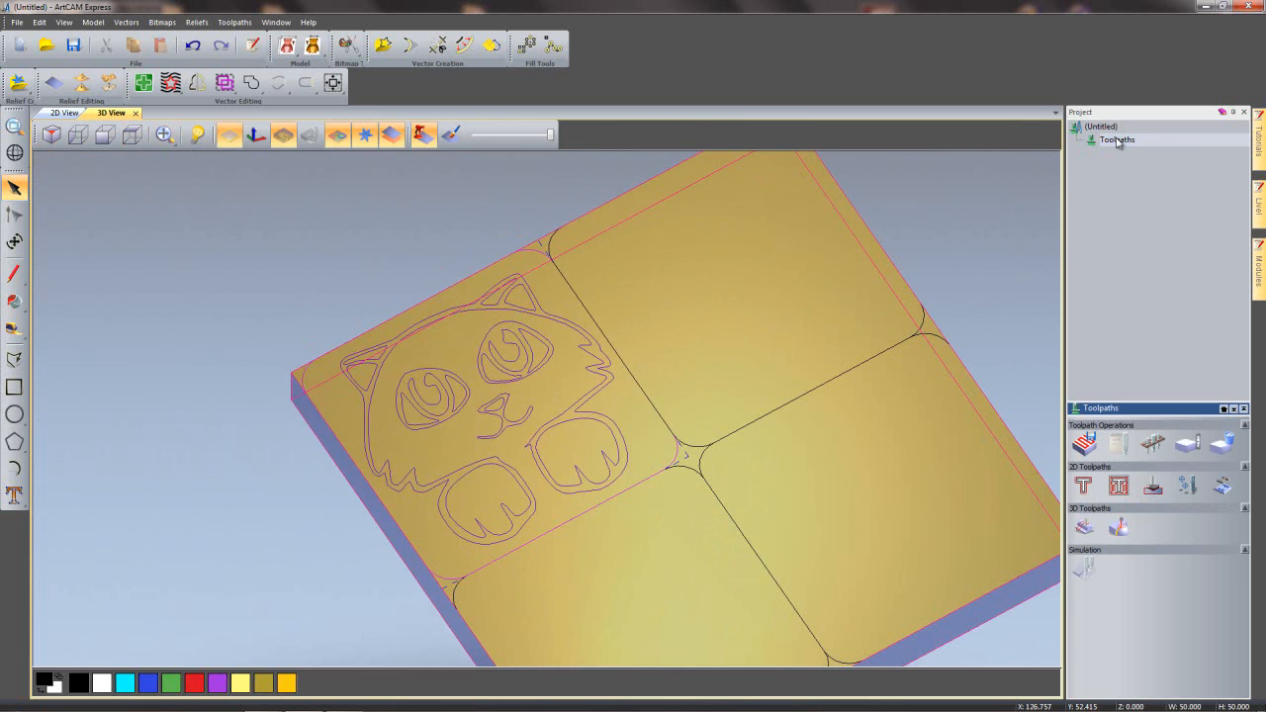
pyautogui.click(1119, 486)
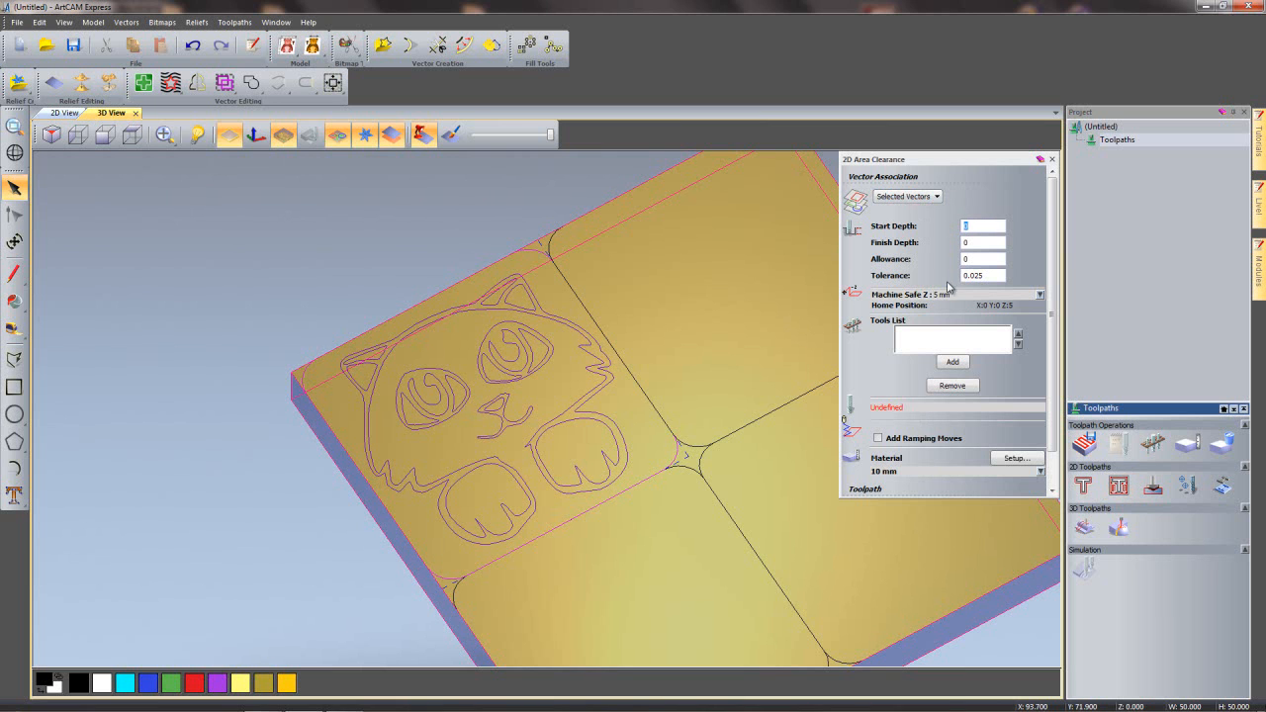
pyautogui.moveTo(654, 411); pyautogui.dragTo(524, 529)
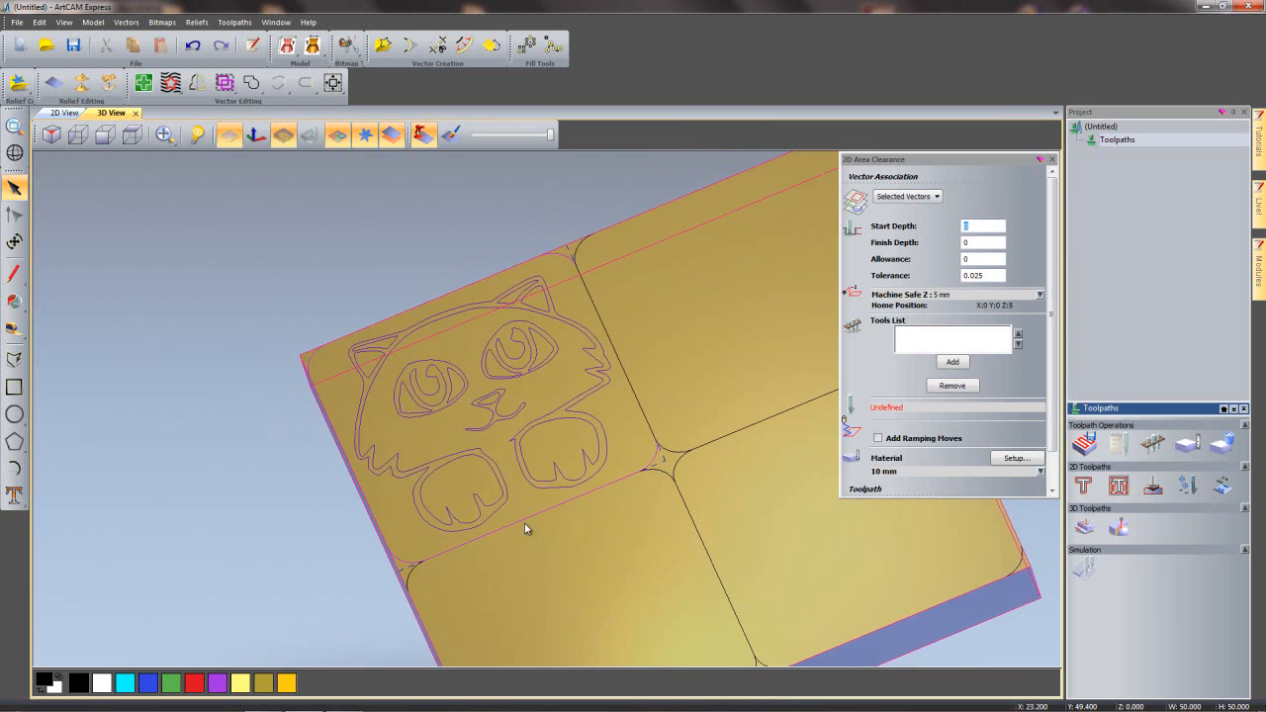
pyautogui.click(960, 244)
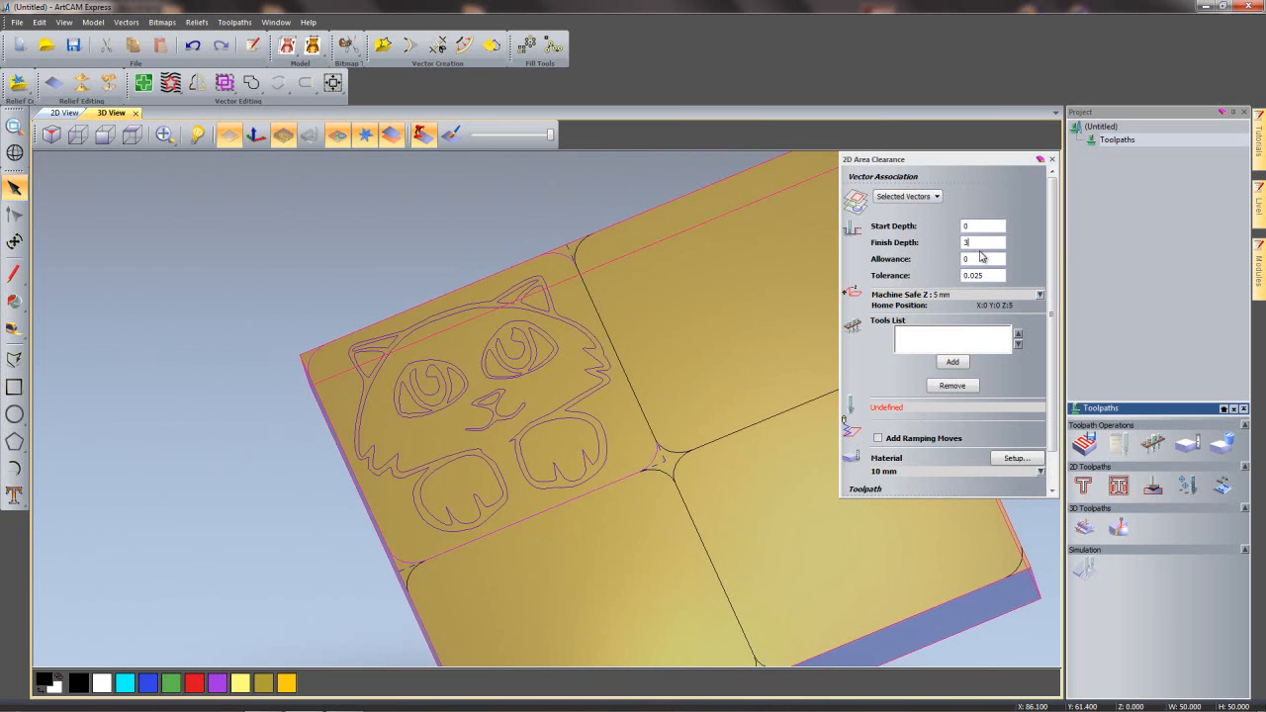
# - Add the End Mill 0.5 mm from the metric aluminum tools to the area clearance toolpath
pyautogui.click(953, 364)
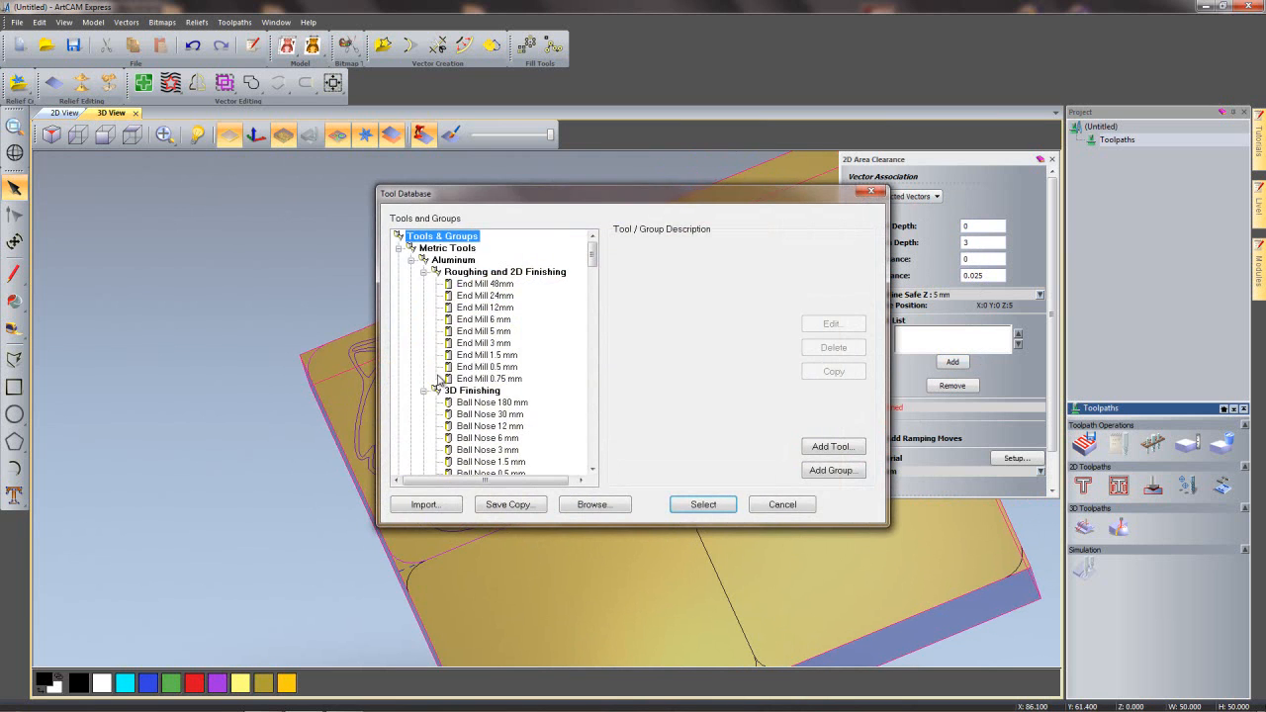
pyautogui.click(487, 367)
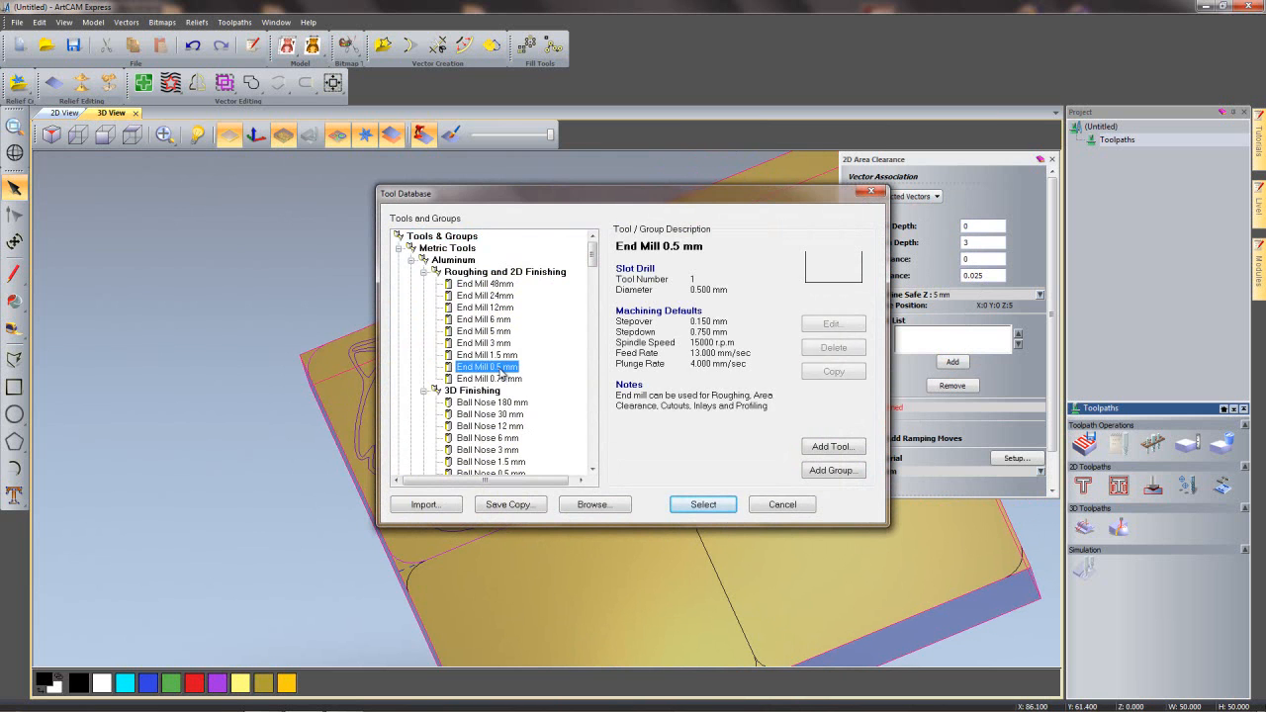
pyautogui.click(707, 505)
# - Set the tool clearance strategy to Offset and name the toolpath kitten_area_clear
pyautogui.moveTo(1057, 318); pyautogui.dragTo(1051, 440)
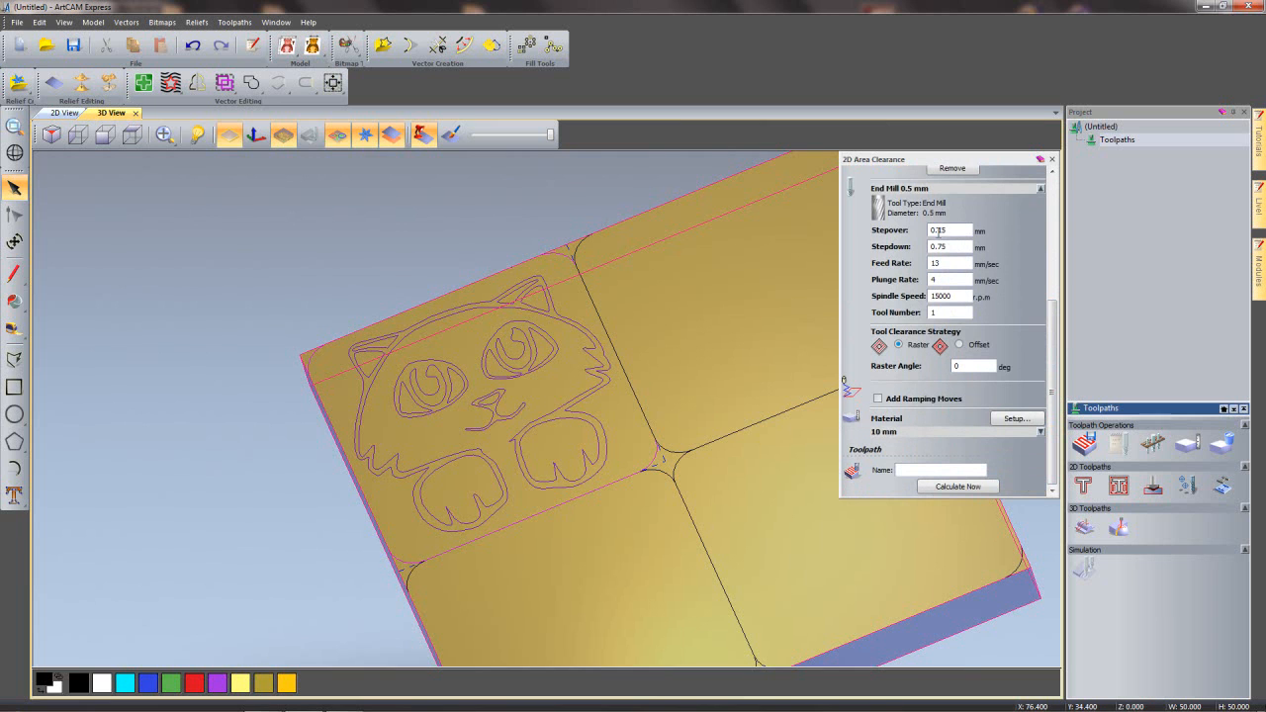
pyautogui.click(960, 346)
pyautogui.moveTo(1059, 316); pyautogui.dragTo(1054, 359)
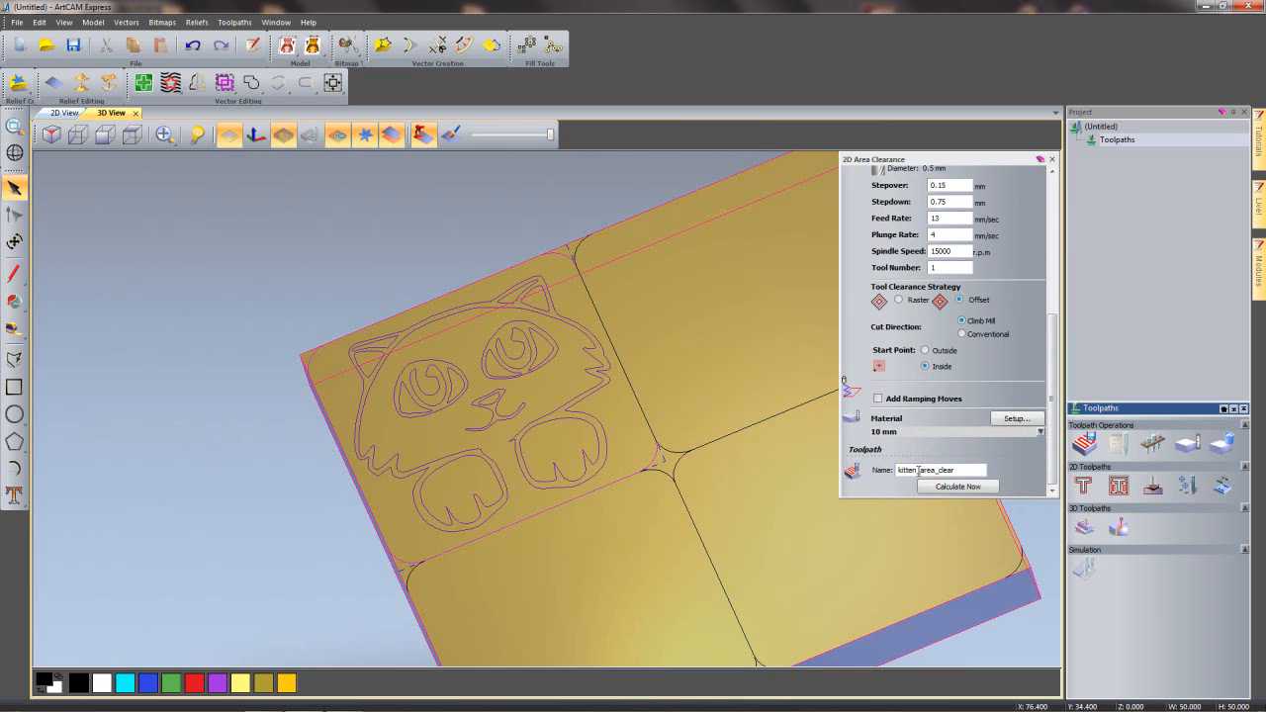
# - Calculate the kitten_area_clear toolpath, close its settings, and inspect the cutting passes around the kitten in 3D
pyautogui.click(976, 489)
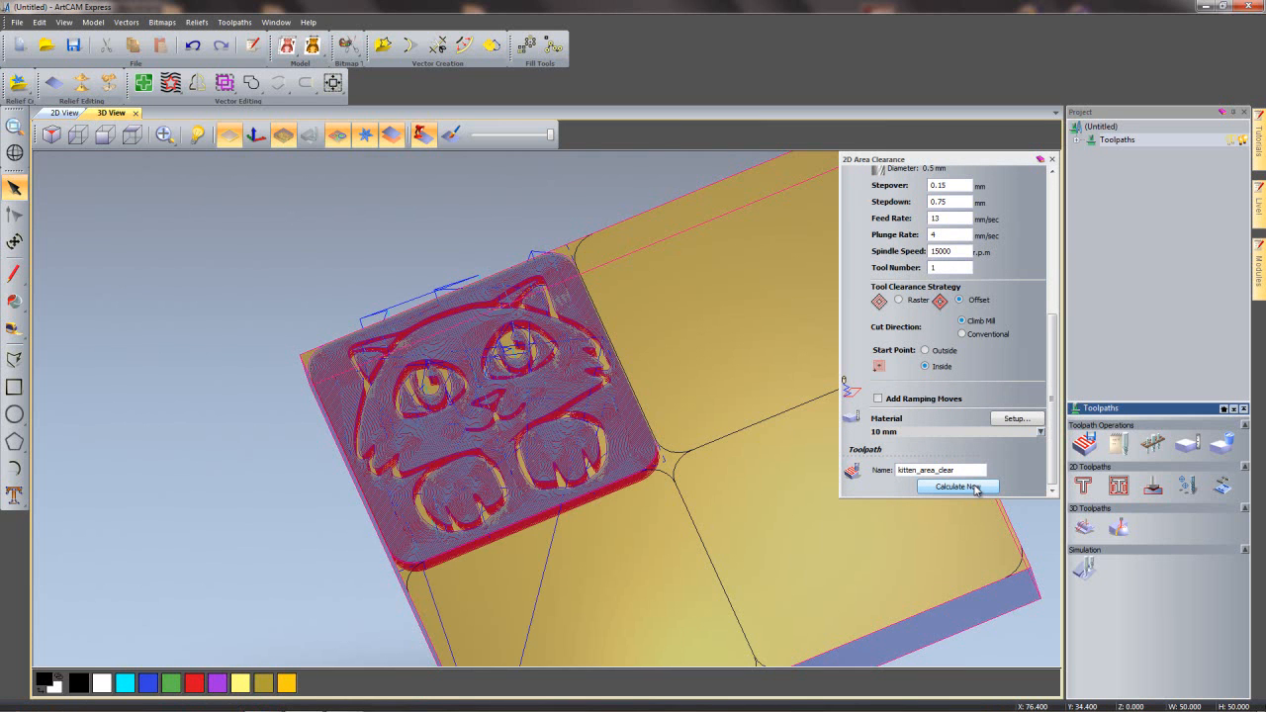
pyautogui.click(1052, 164)
pyautogui.moveTo(713, 257); pyautogui.dragTo(543, 322)
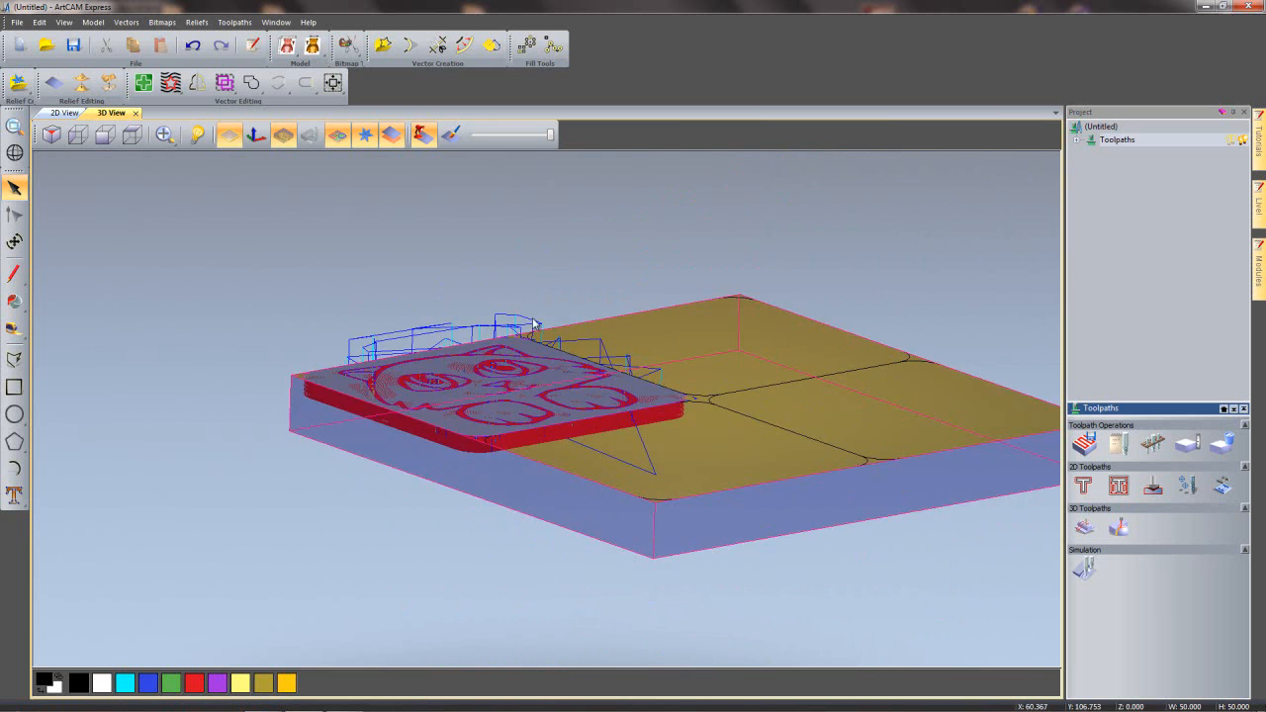
pyautogui.scroll(3, 531, 461)
pyautogui.moveTo(532, 610); pyautogui.dragTo(524, 640)
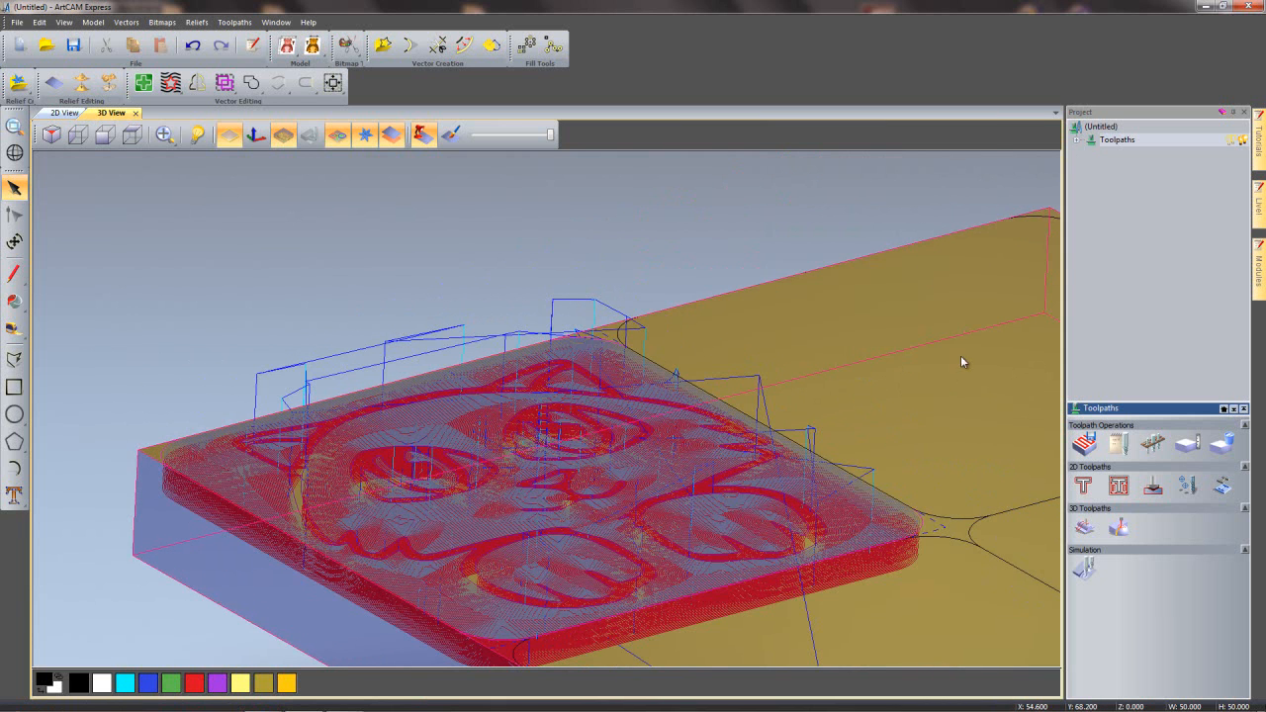
# - Simulate the kitten_area_clear toolpath and view the carved kitten from above
pyautogui.click(1078, 141)
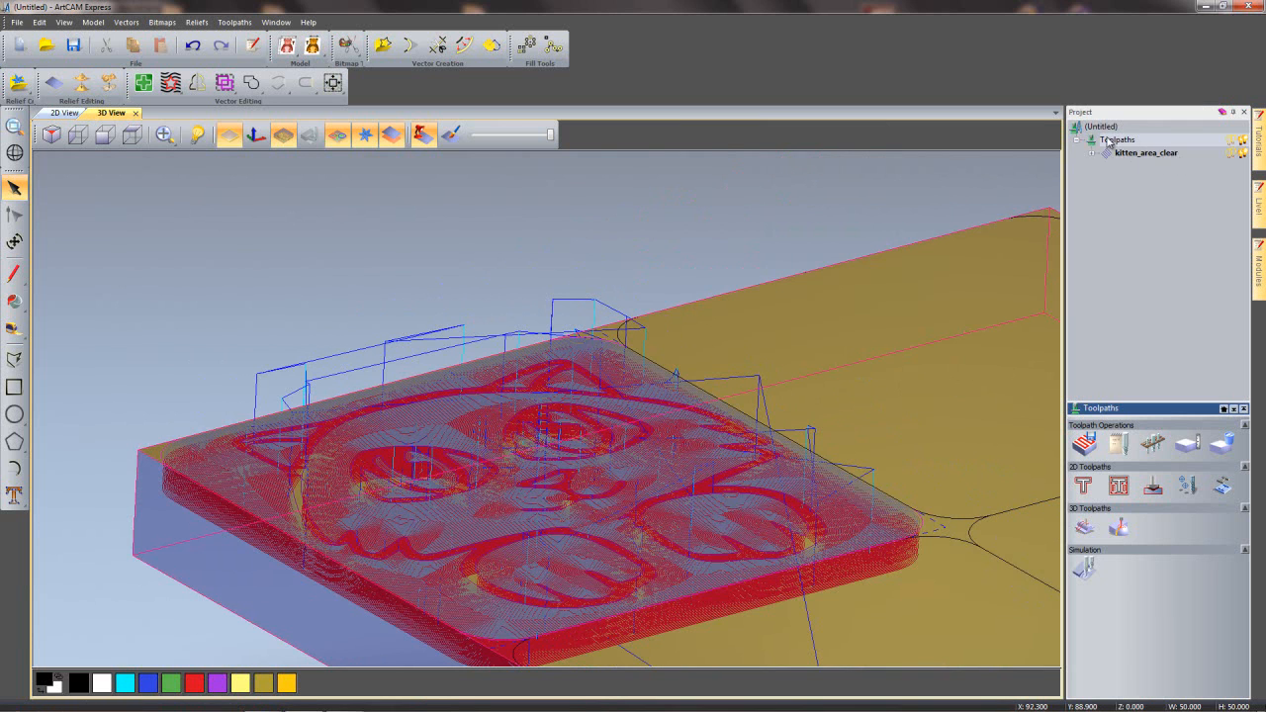
pyautogui.rightClick(1165, 158)
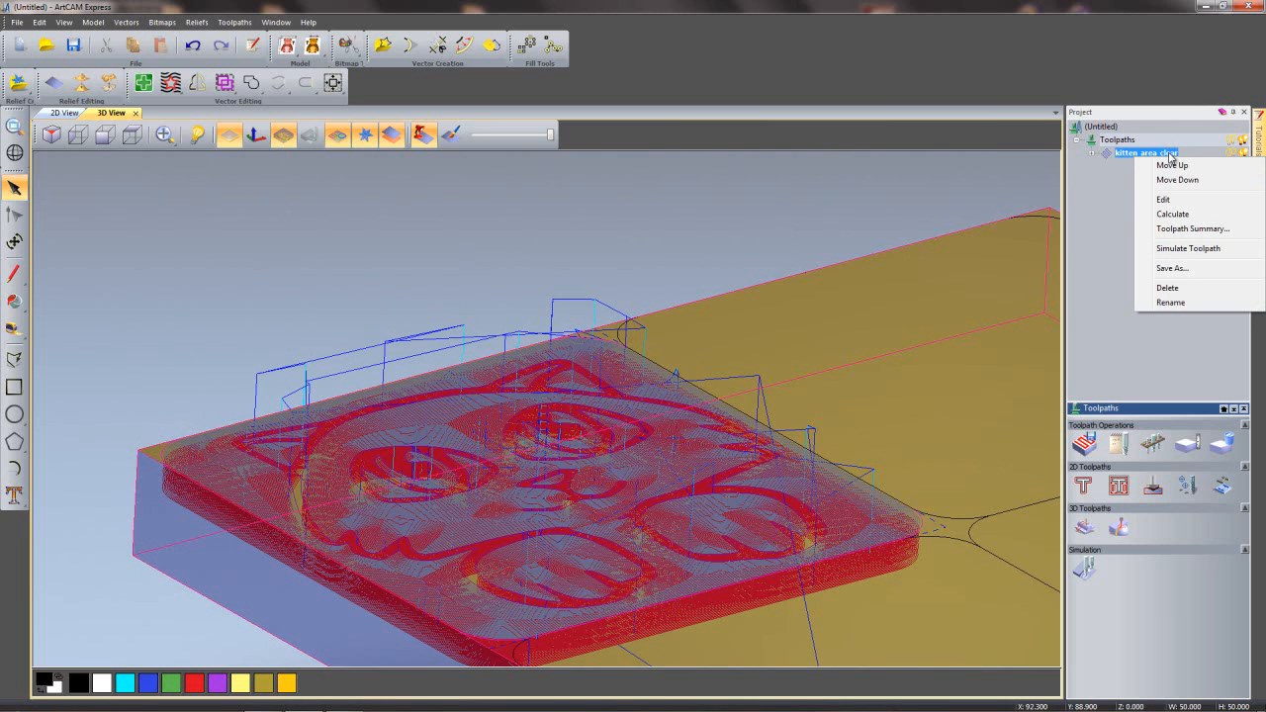
pyautogui.click(1189, 249)
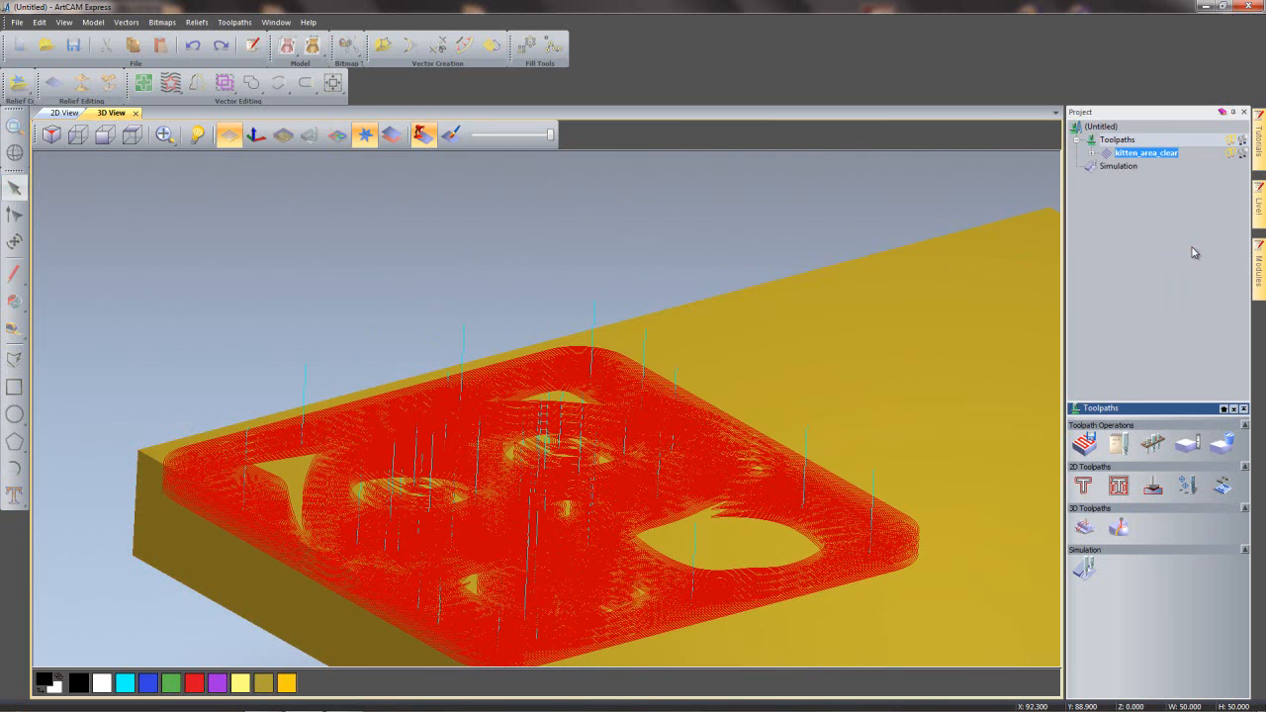
pyautogui.moveTo(610, 495); pyautogui.dragTo(503, 448)
pyautogui.scroll(-2, 503, 448)
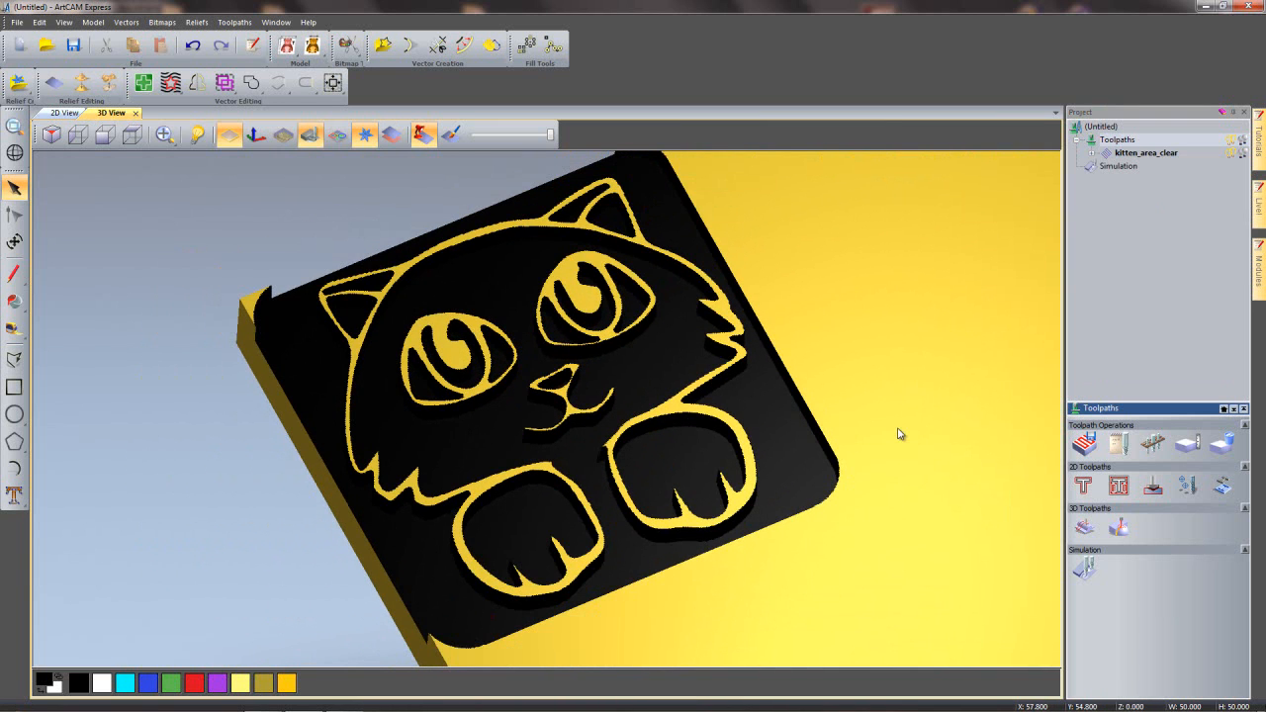
# - Turn off Depth Colour in the simulation rendering and apply it to the carved kitten
pyautogui.click(1119, 166)
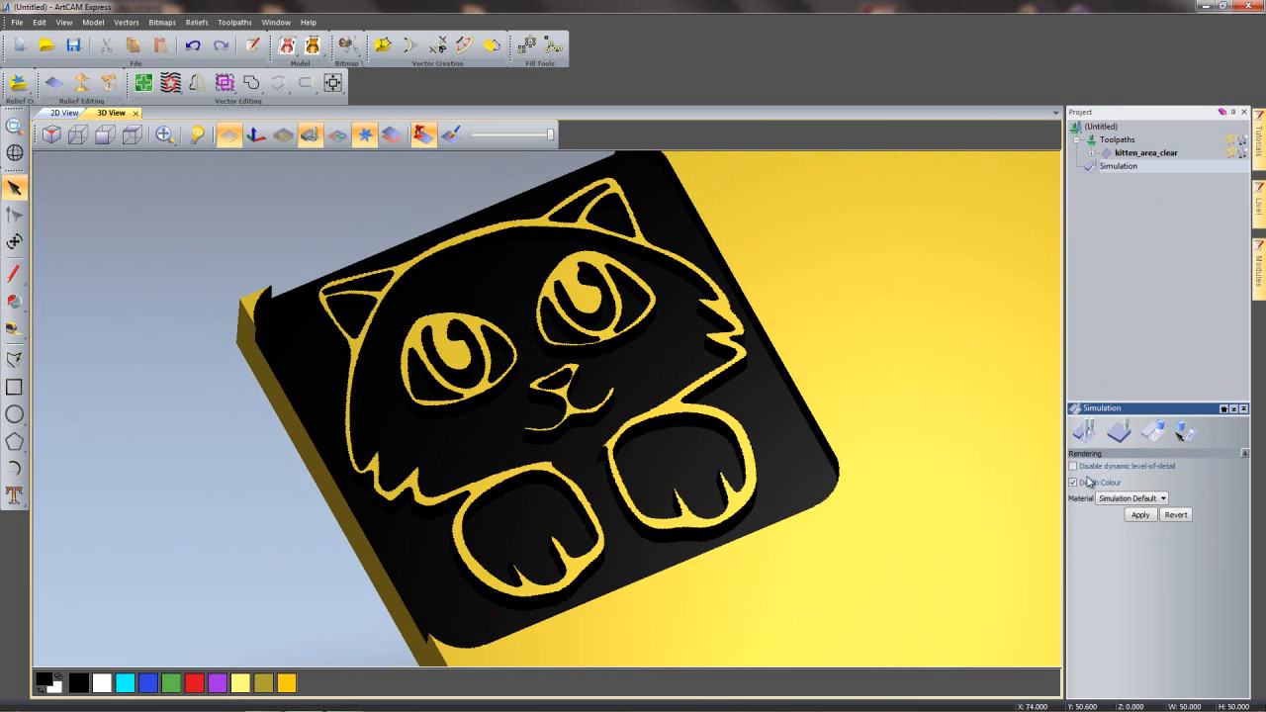
pyautogui.click(1141, 515)
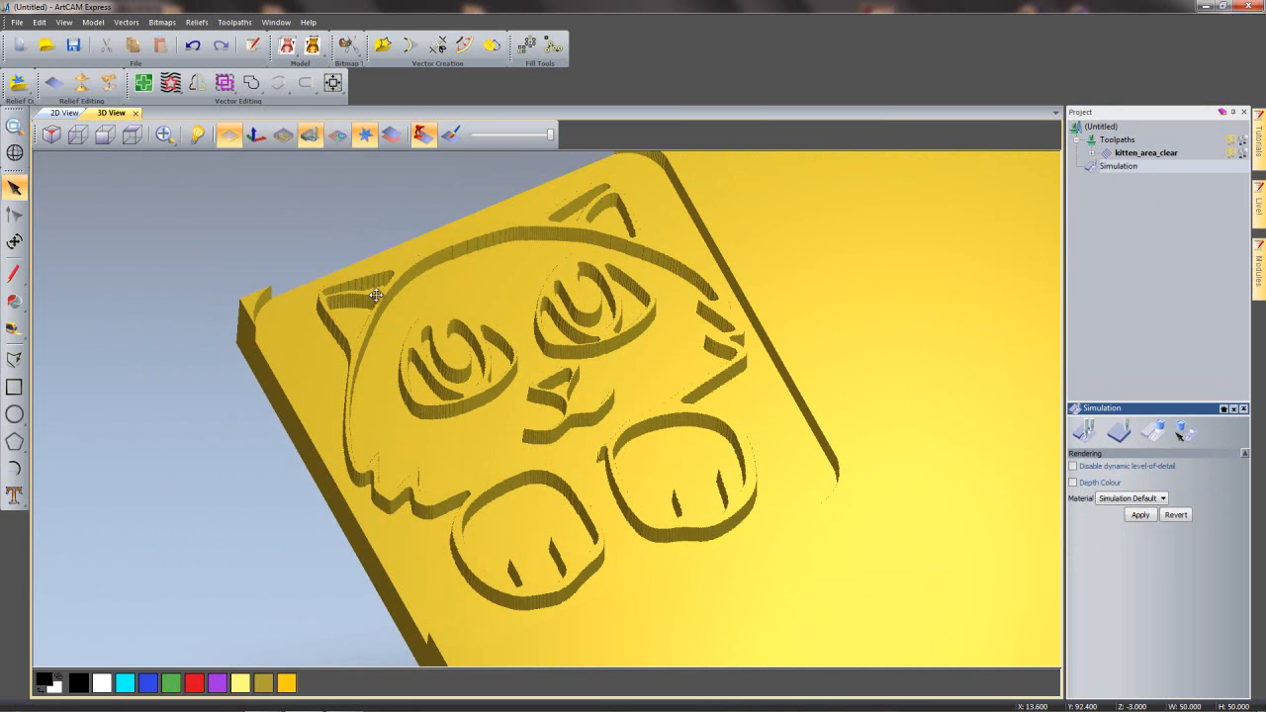
# - Examine the edge quality of the simulated kitten's ear and eye lines close up from several angles
pyautogui.scroll(5, 492, 368)
pyautogui.scroll(2, 565, 418)
pyautogui.scroll(2, 169, 198)
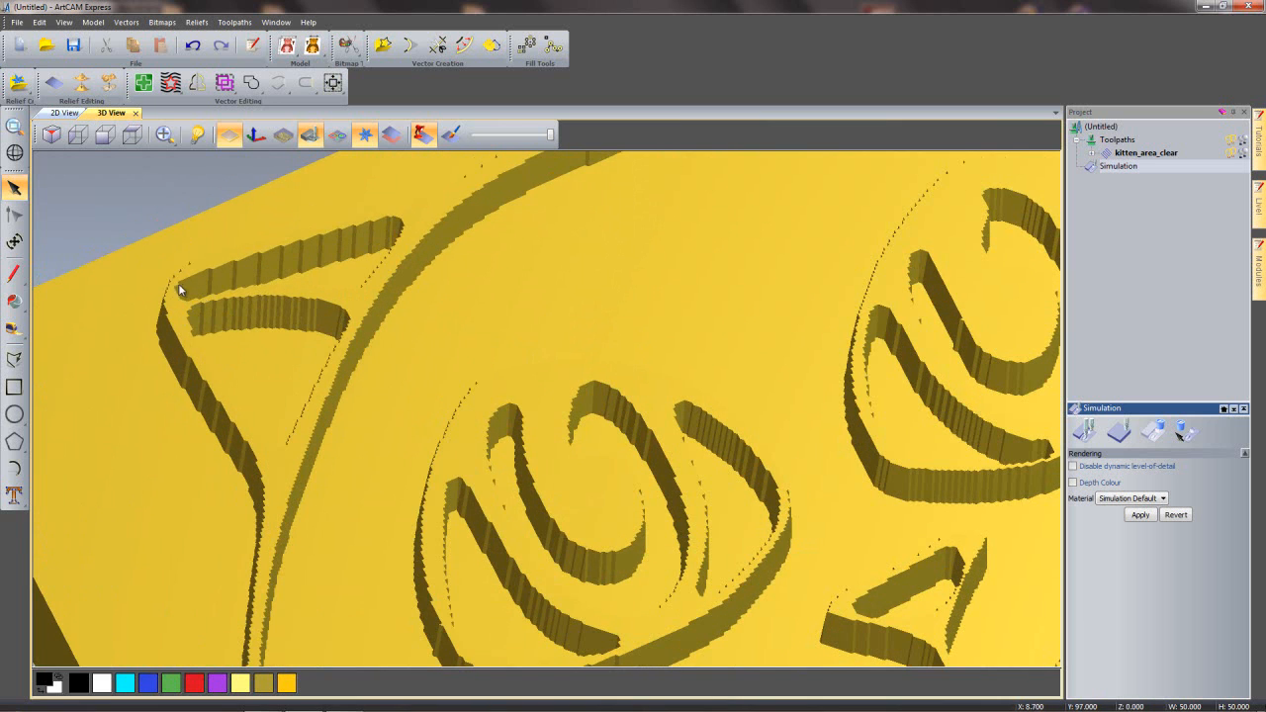
pyautogui.moveTo(276, 268); pyautogui.dragTo(228, 251)
pyautogui.scroll(2, 129, 342)
pyautogui.moveTo(146, 306); pyautogui.dragTo(192, 376)
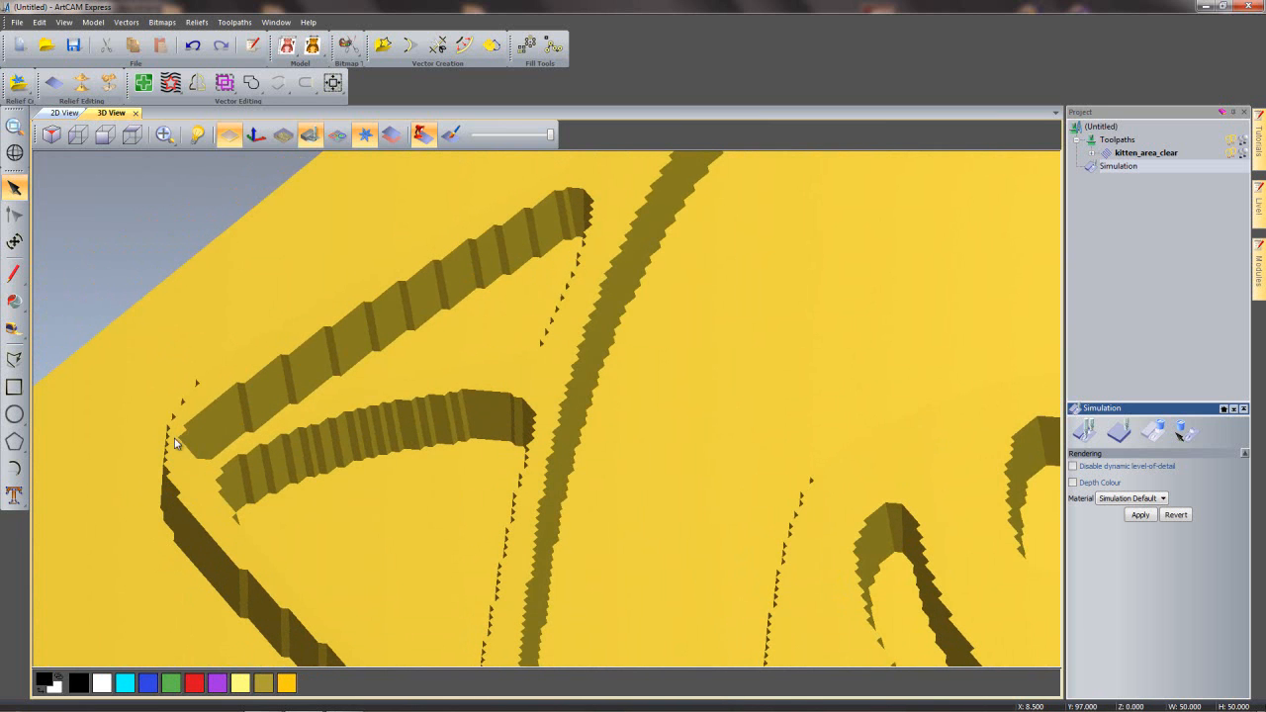
pyautogui.moveTo(207, 485); pyautogui.dragTo(166, 309)
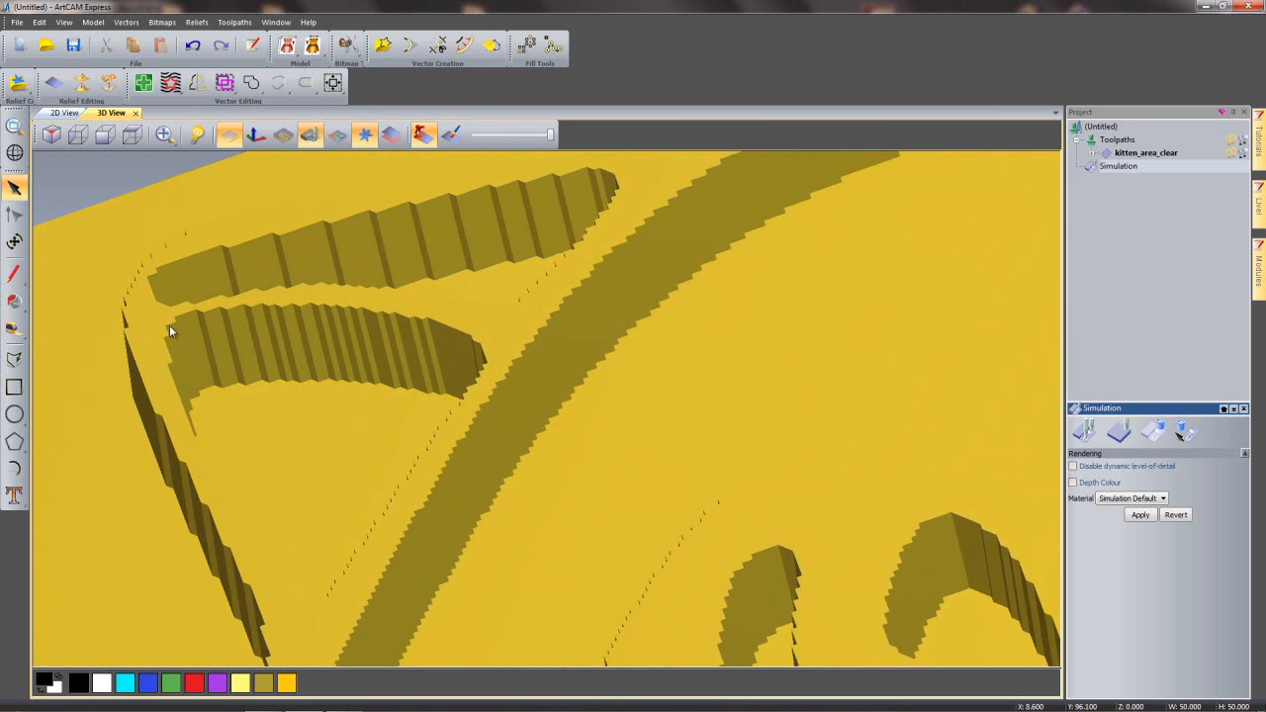
pyautogui.moveTo(145, 263); pyautogui.dragTo(567, 385)
pyautogui.moveTo(724, 486); pyautogui.dragTo(514, 389, button='middle')
pyautogui.scroll(-5, 513, 389)
pyautogui.moveTo(514, 389); pyautogui.dragTo(484, 339)
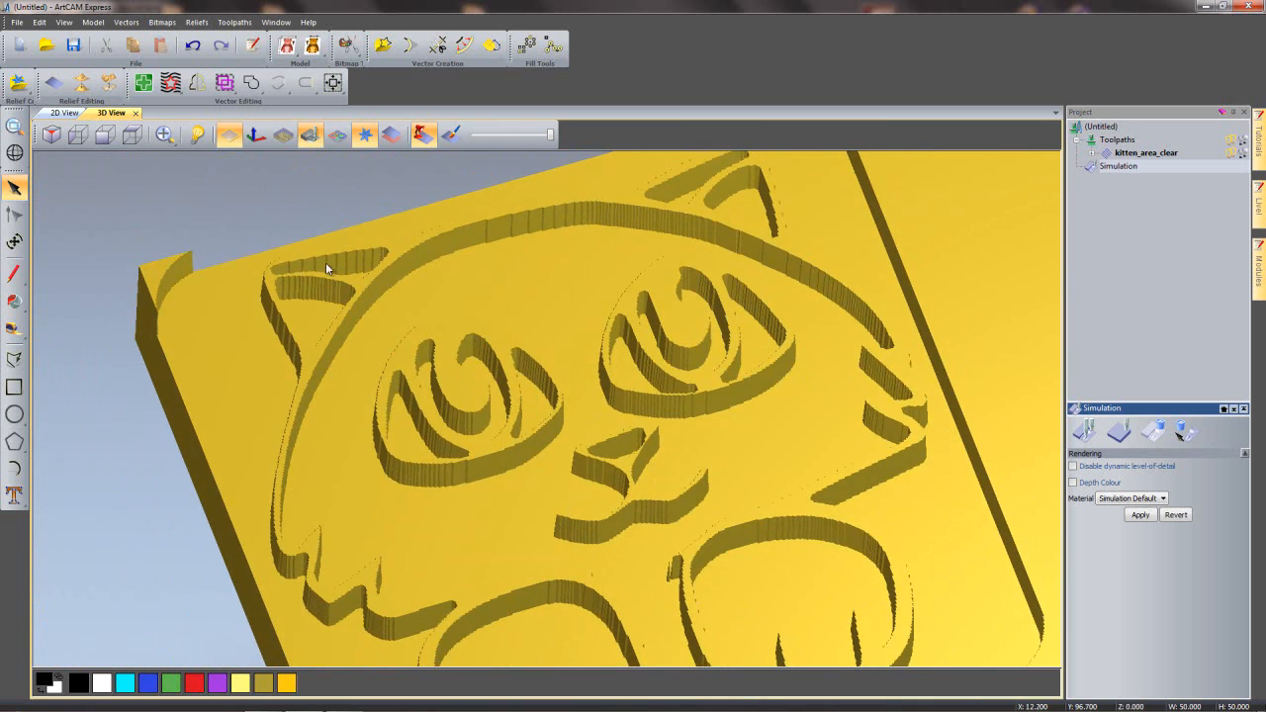
# - Delete the simulation and increase the model resolution, accepting the irreversible adjustment
pyautogui.rightClick(1120, 172)
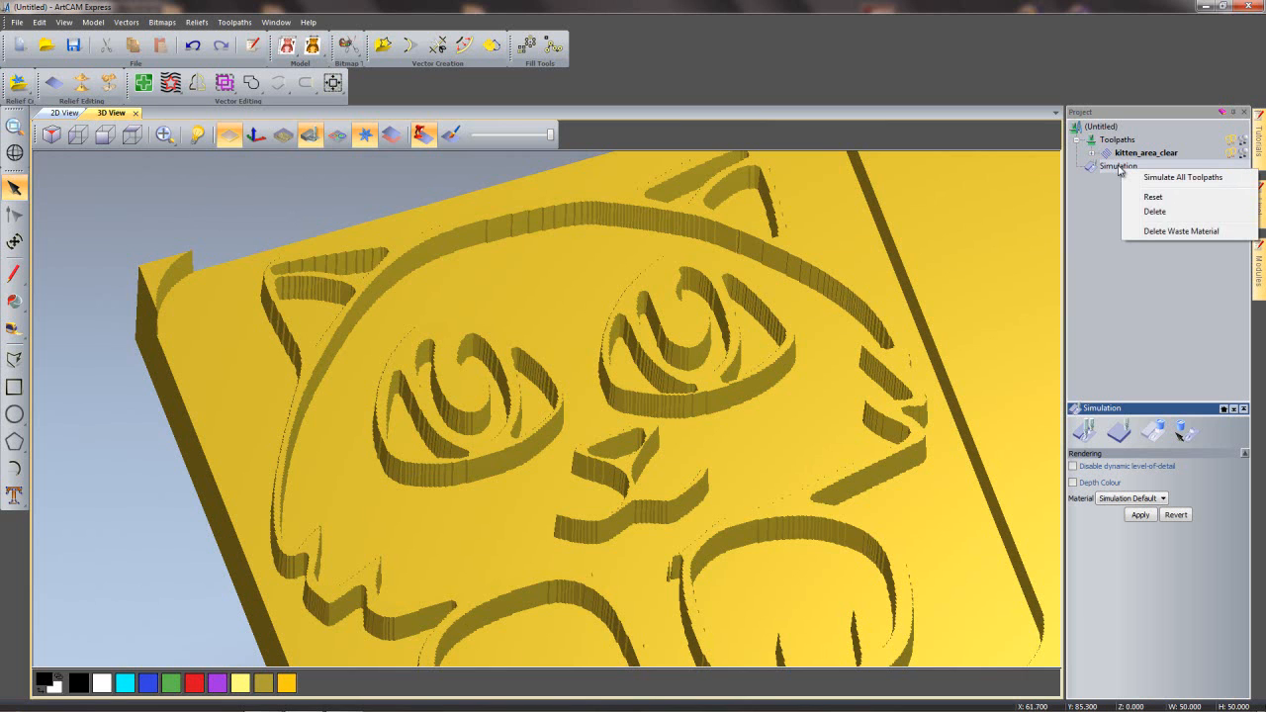
pyautogui.click(1152, 212)
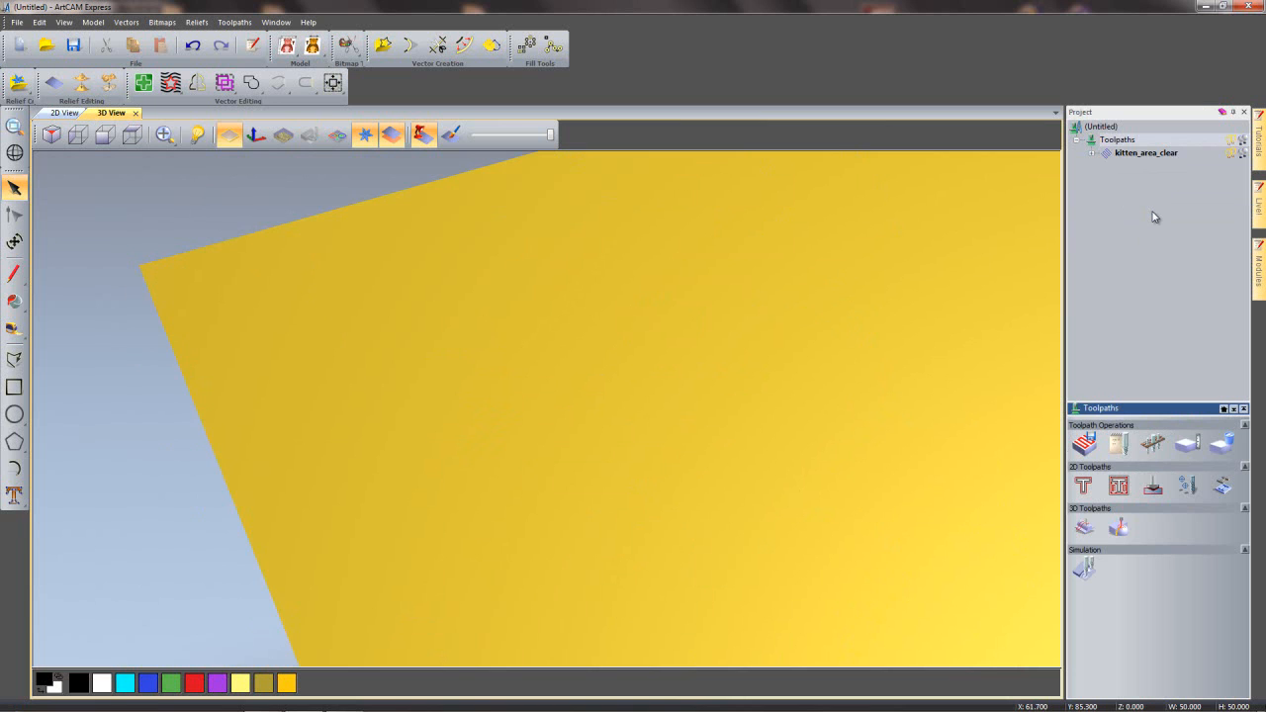
pyautogui.click(287, 47)
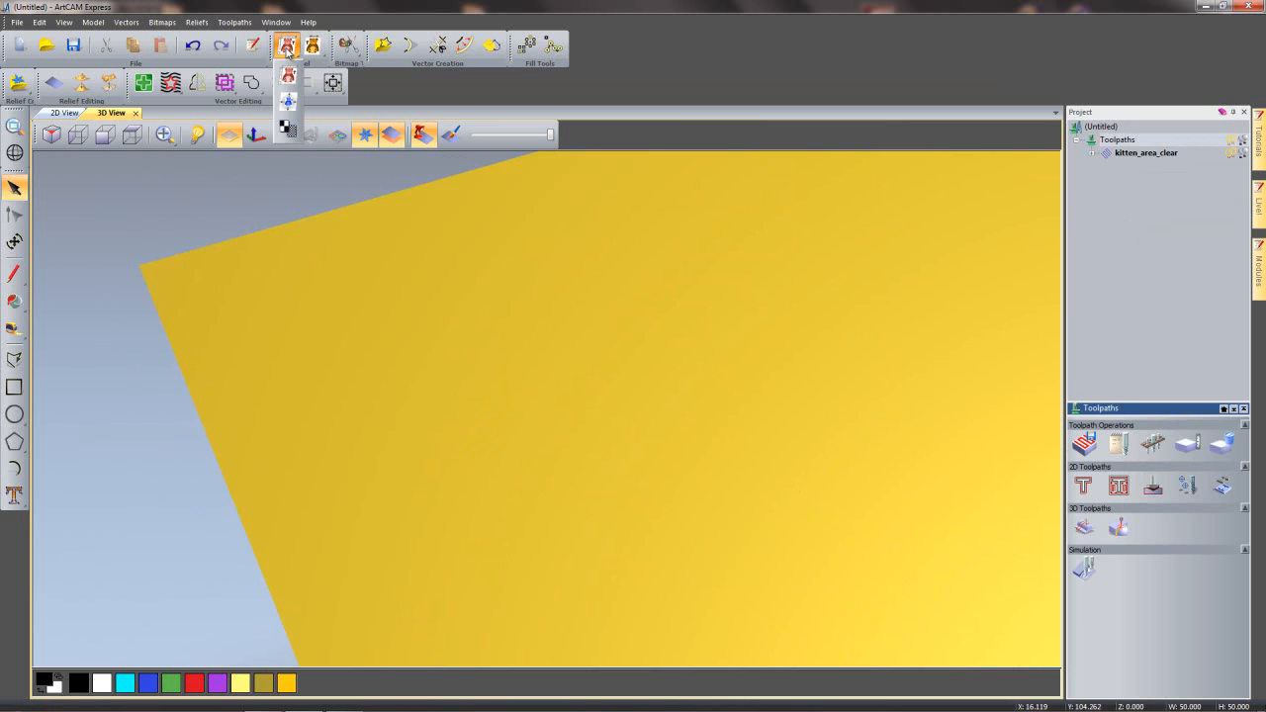
pyautogui.click(289, 132)
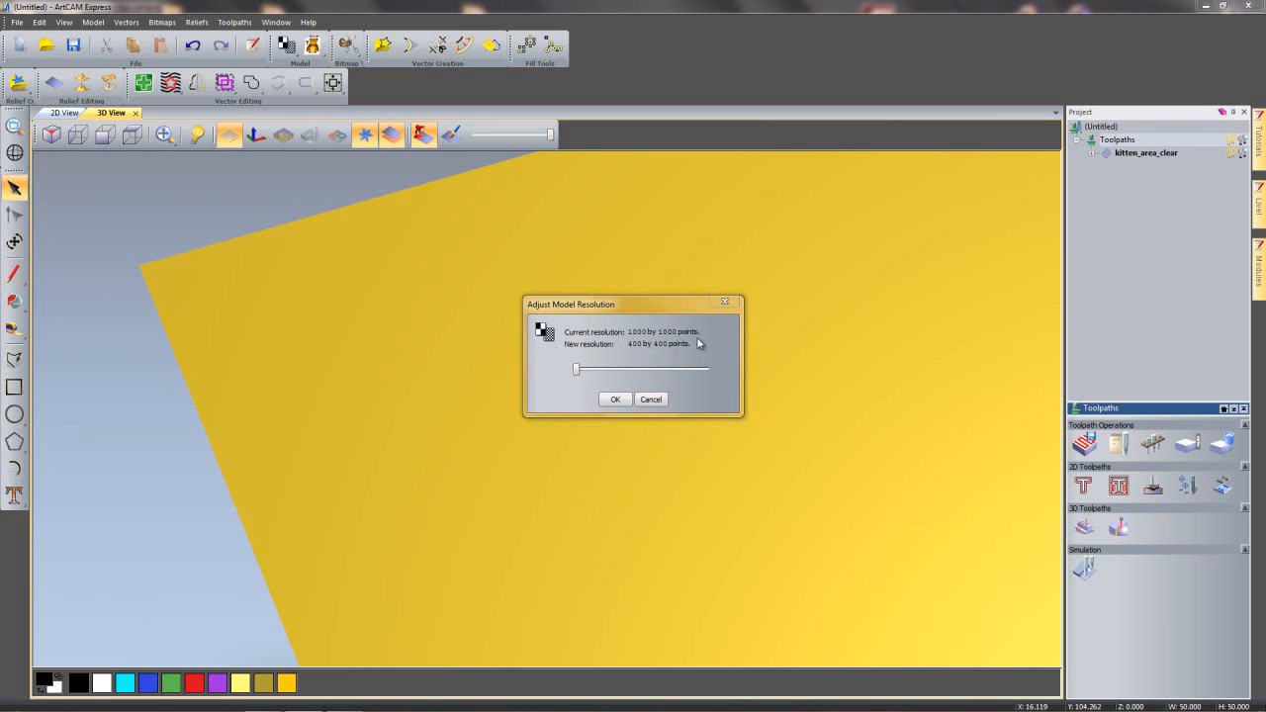
pyautogui.moveTo(577, 370); pyautogui.dragTo(670, 373)
pyautogui.click(614, 399)
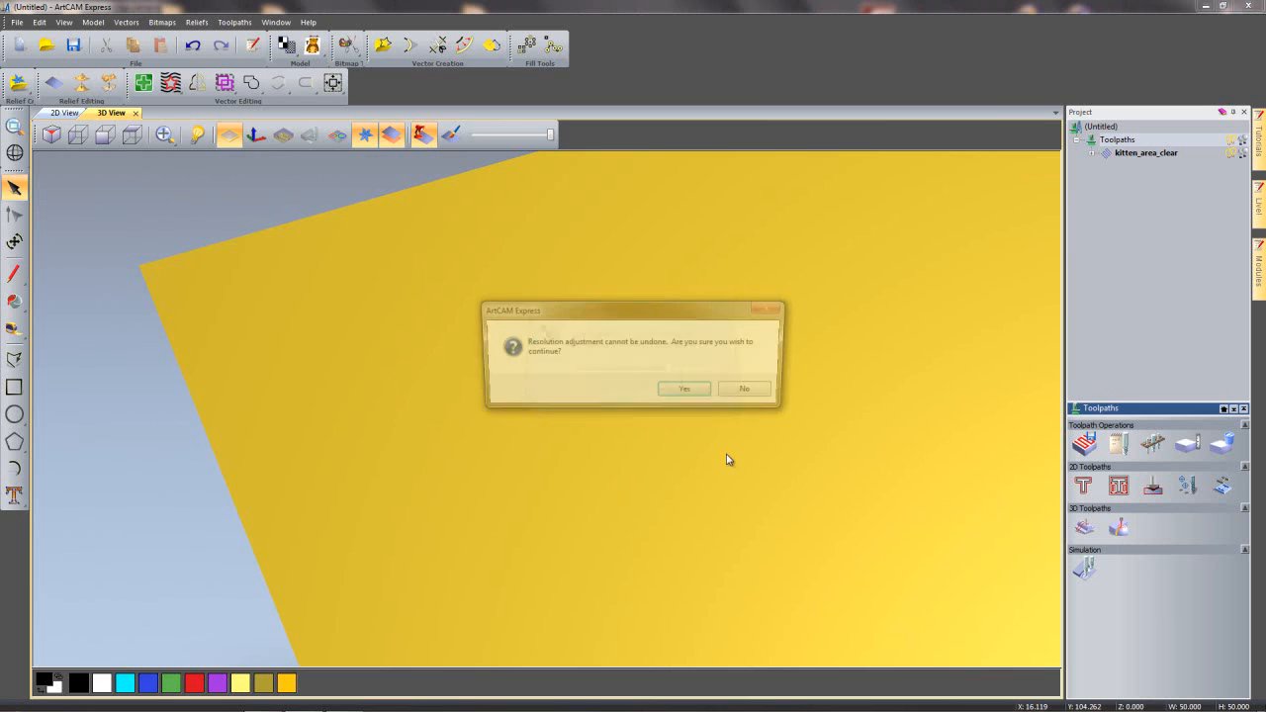
pyautogui.click(688, 392)
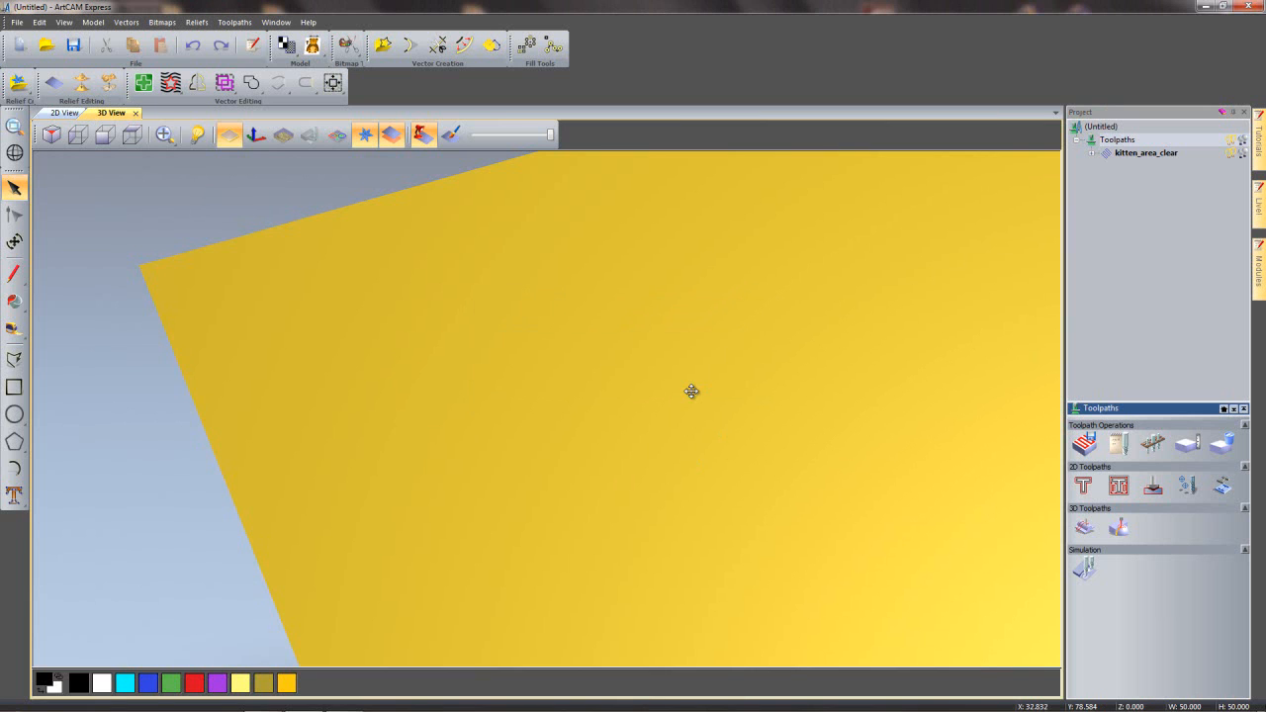
# - Simulate the kitten_area_clear toolpath at the new resolution and examine the edges of the ears, eyes and cheek fur
pyautogui.rightClick(1134, 160)
pyautogui.click(1179, 250)
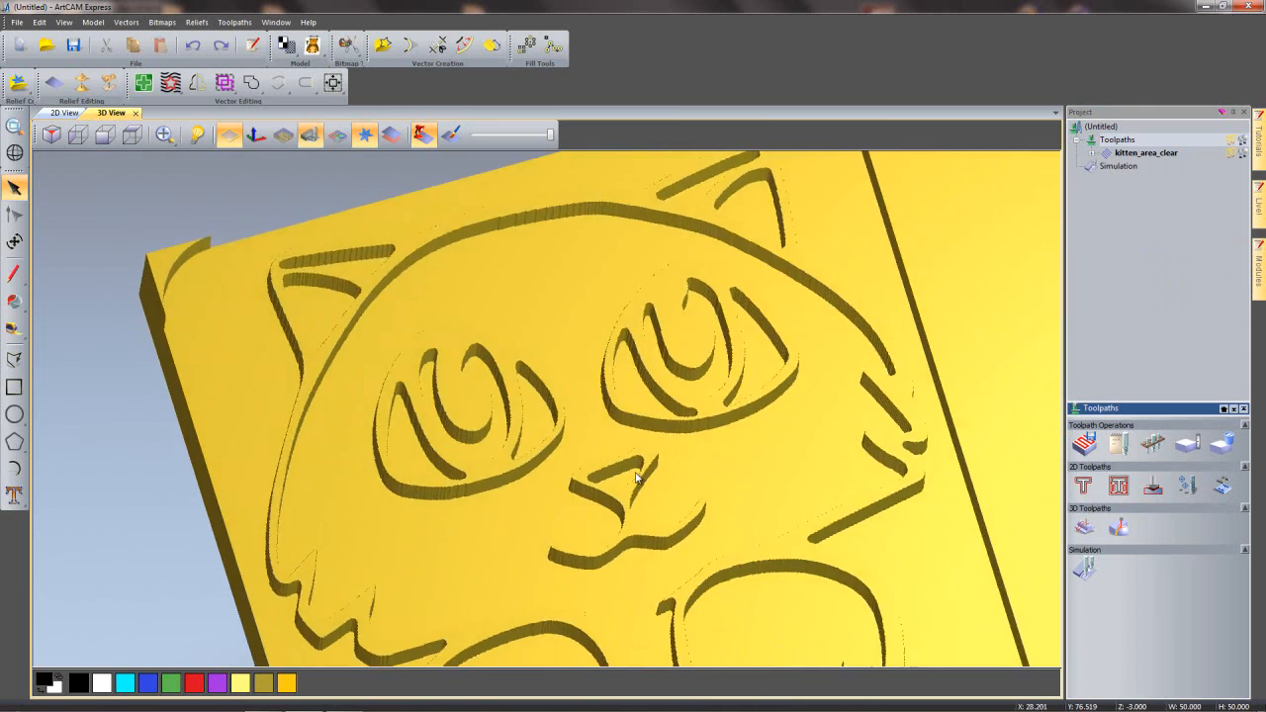
pyautogui.moveTo(636, 429); pyautogui.dragTo(539, 472)
pyautogui.scroll(3, 518, 475)
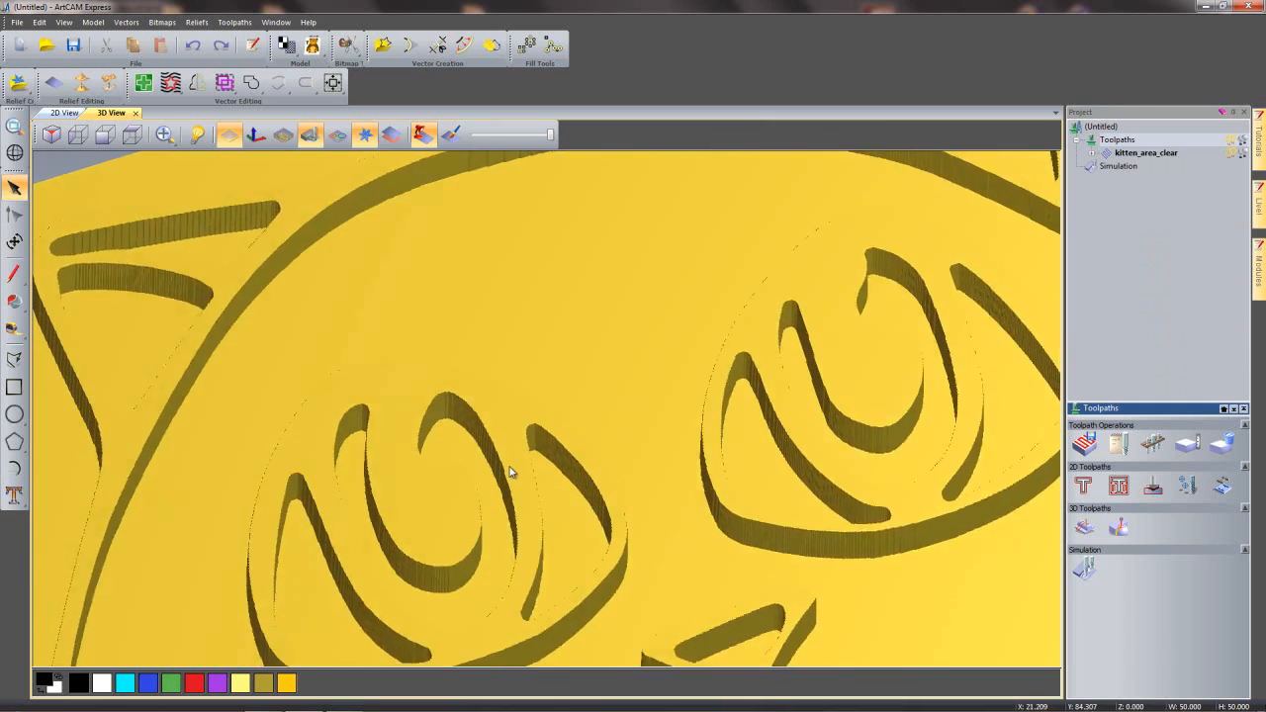
pyautogui.scroll(-4, 518, 562)
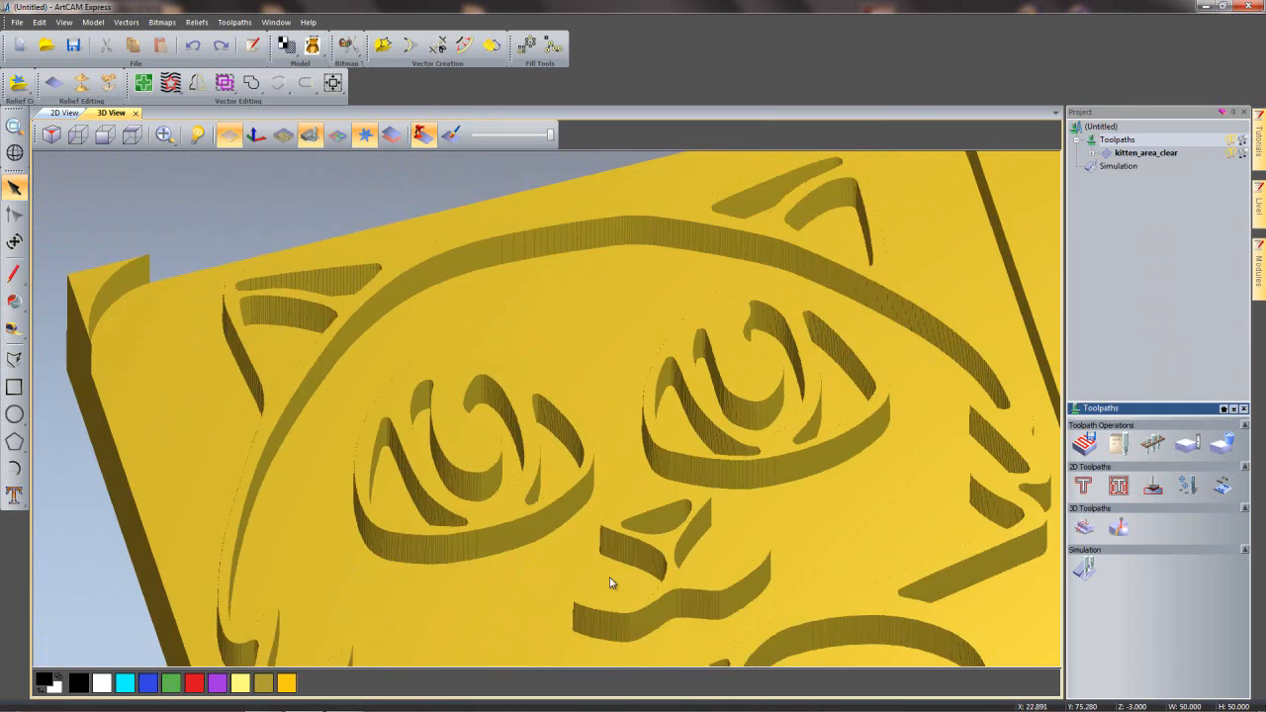
pyautogui.scroll(-5, 689, 603)
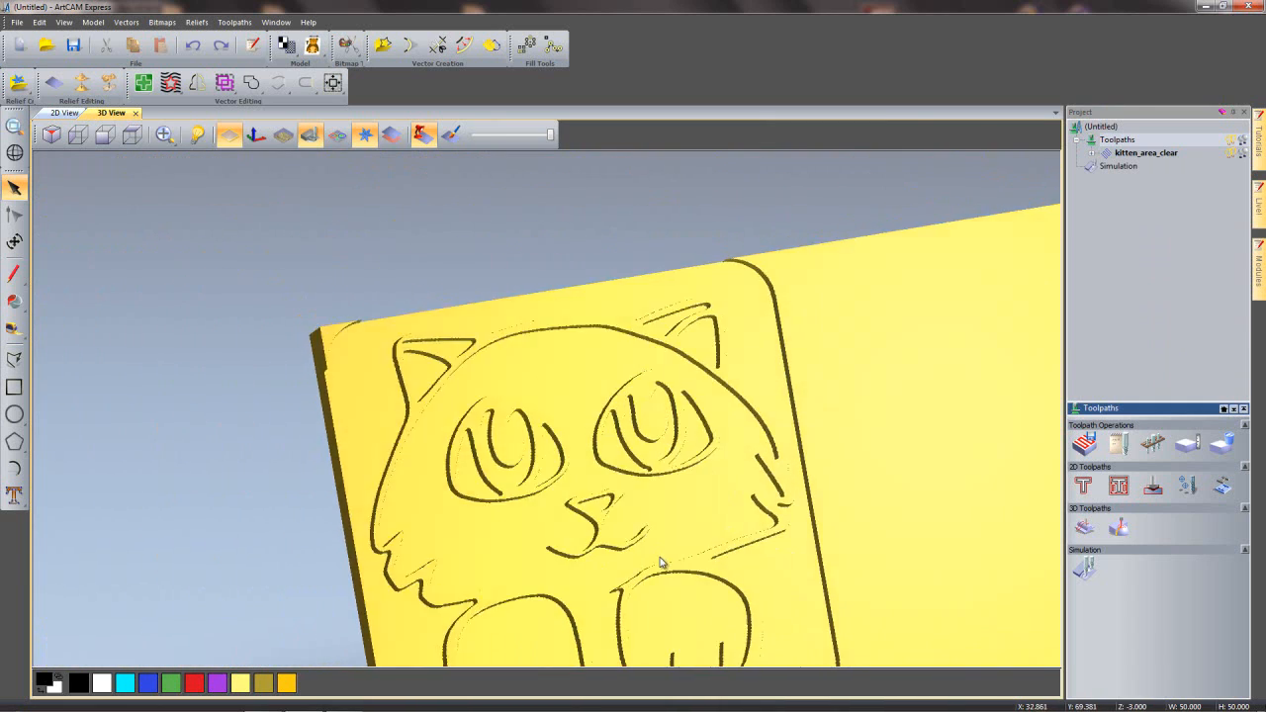
pyautogui.scroll(3, 366, 554)
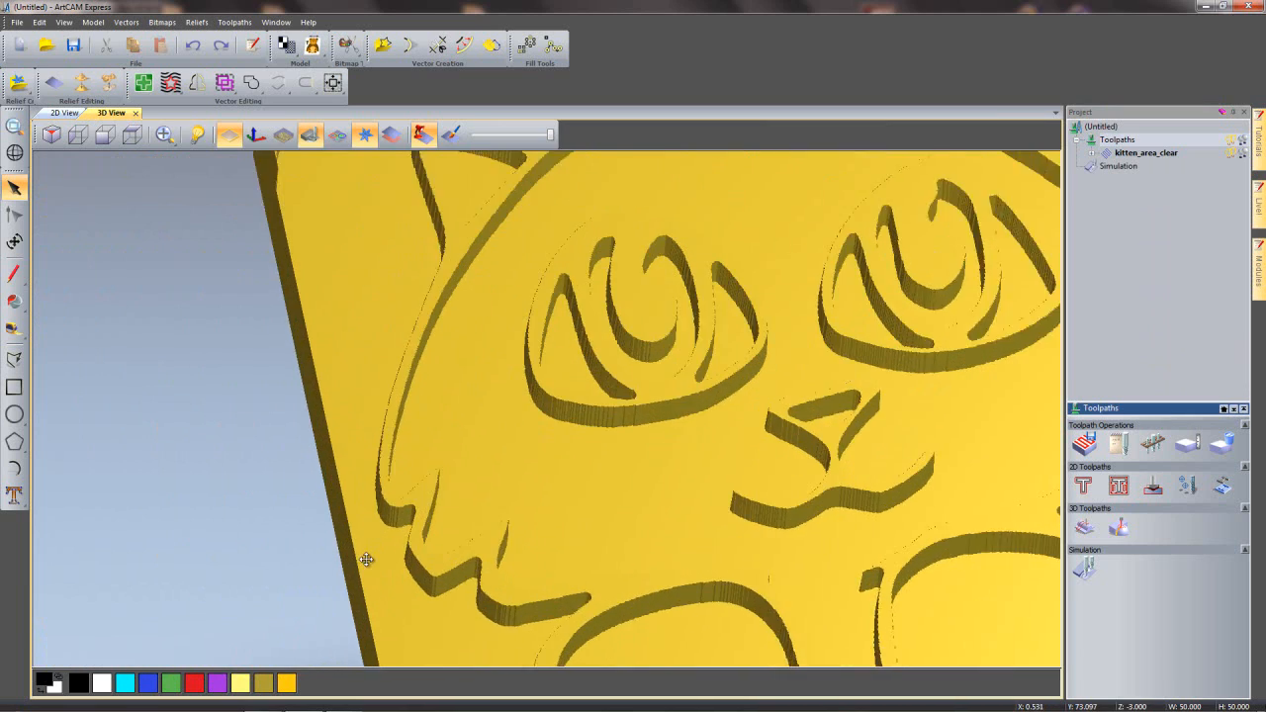
pyautogui.moveTo(524, 537); pyautogui.dragTo(475, 551)
pyautogui.scroll(3, 368, 495)
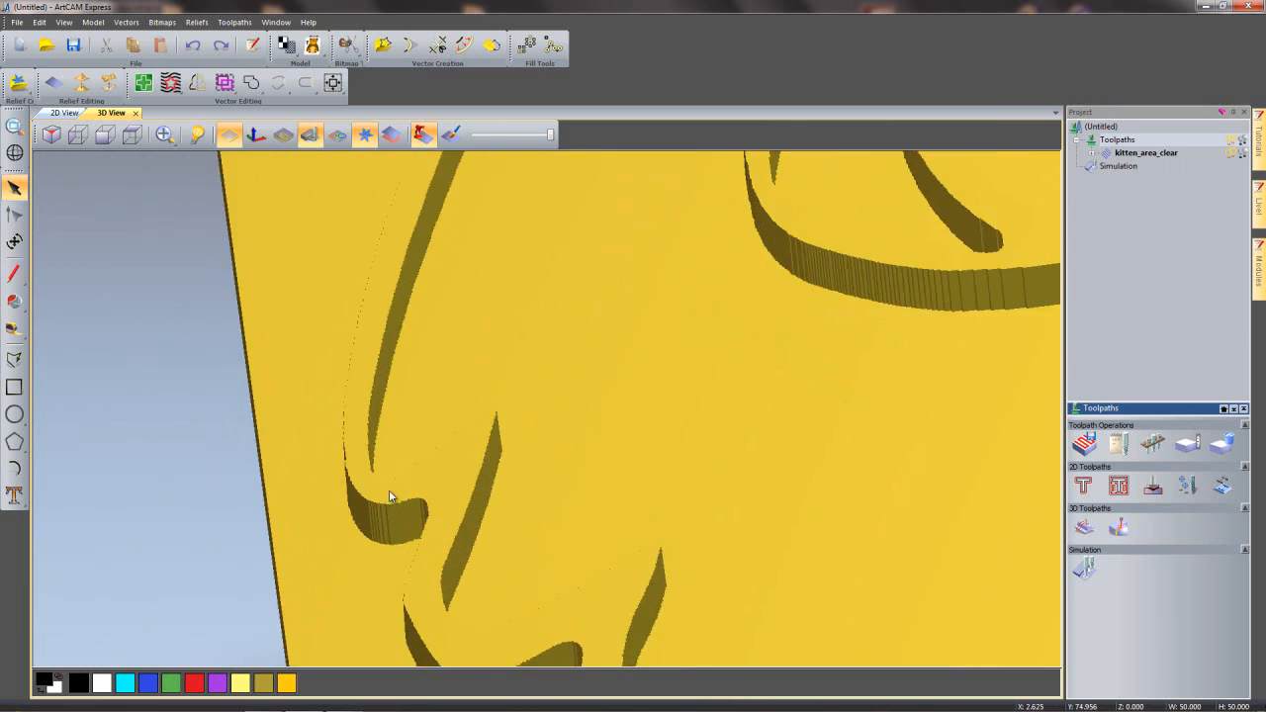
# - Render the simulation in Blue Wax with red as the Depth Colour and view the whole kitten stamp
pyautogui.click(1120, 167)
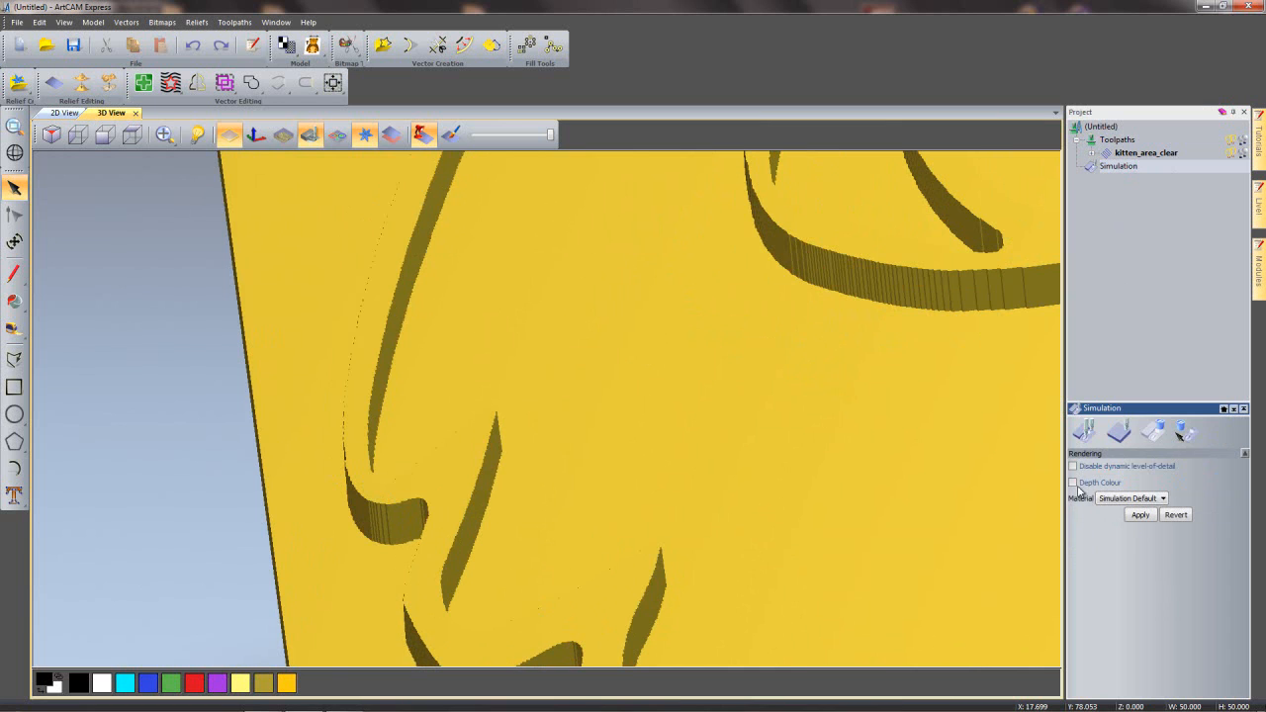
pyautogui.click(1120, 499)
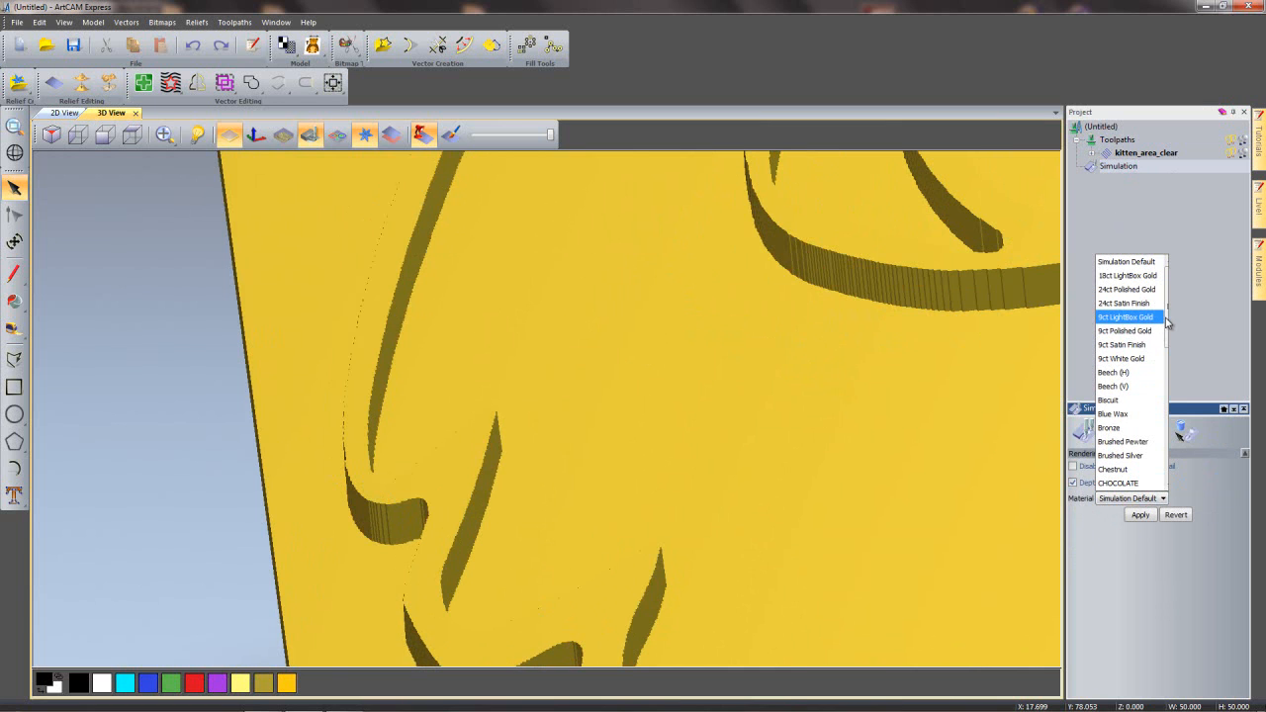
pyautogui.click(1139, 412)
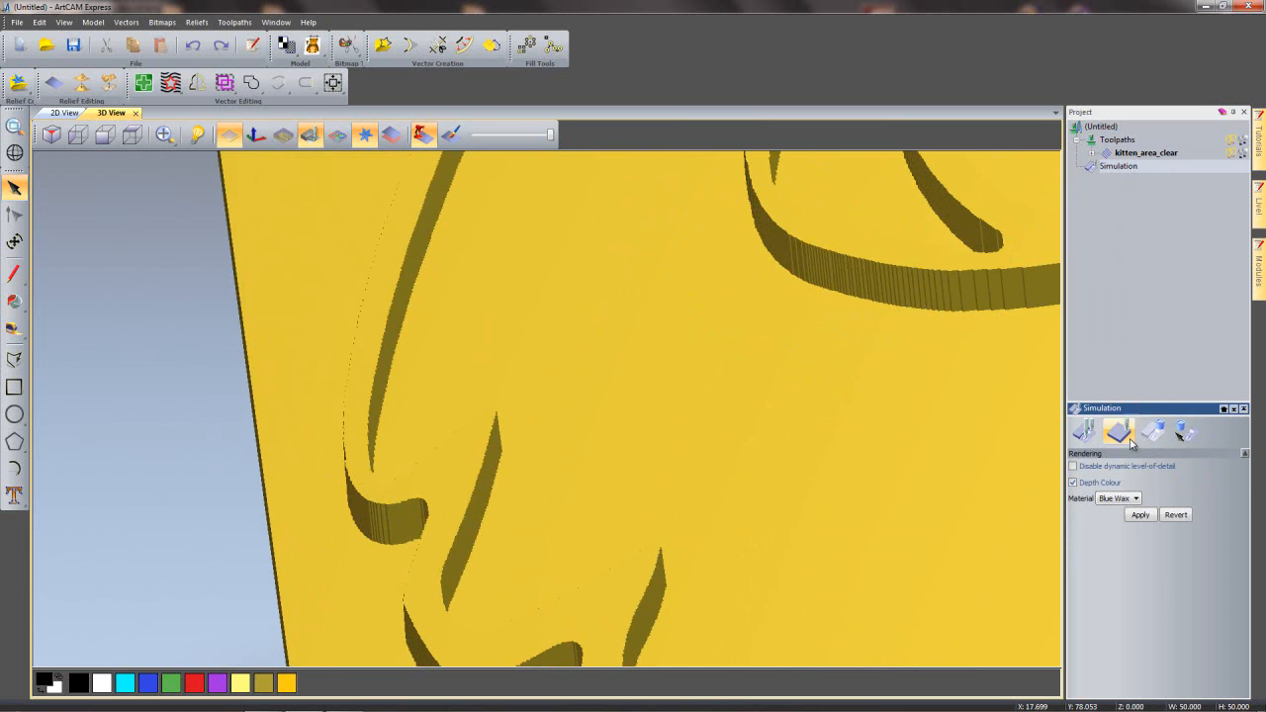
pyautogui.click(197, 689)
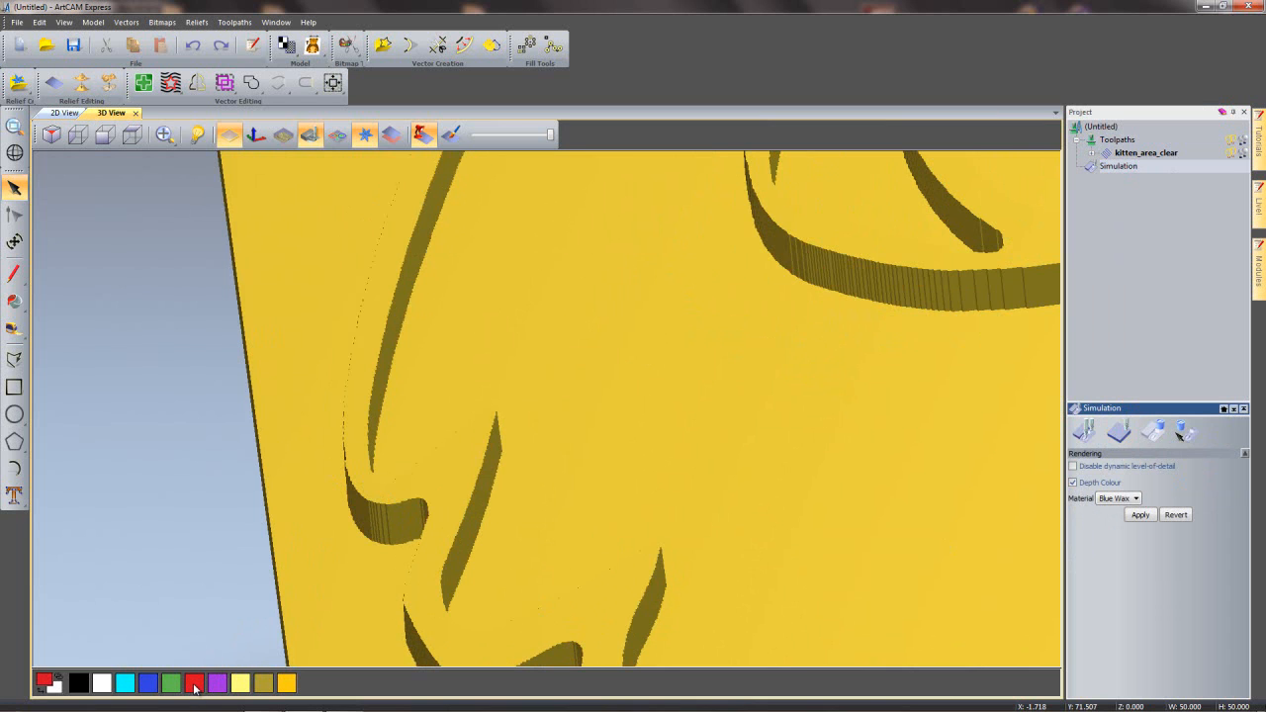
pyautogui.click(1142, 516)
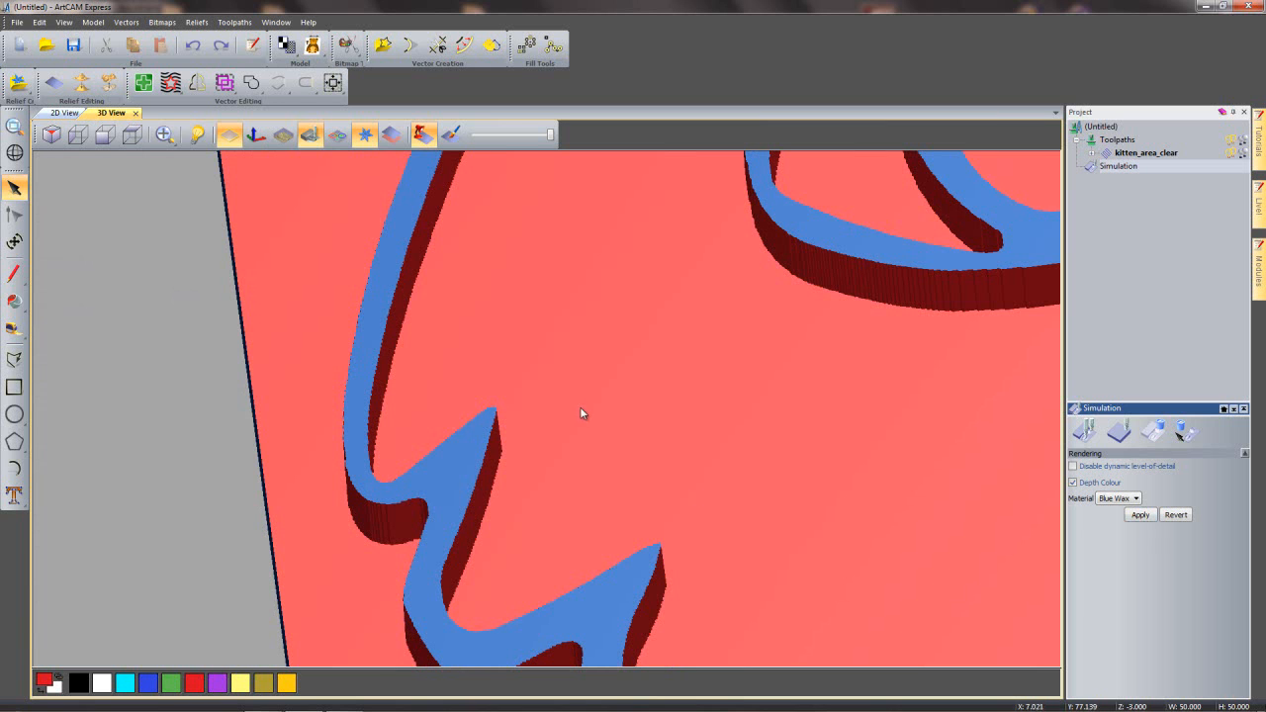
pyautogui.scroll(-2, 700, 411)
pyautogui.scroll(-3, 702, 409)
pyautogui.moveTo(722, 374); pyautogui.dragTo(574, 366, button='middle')
pyautogui.moveTo(750, 538); pyautogui.dragTo(609, 483)
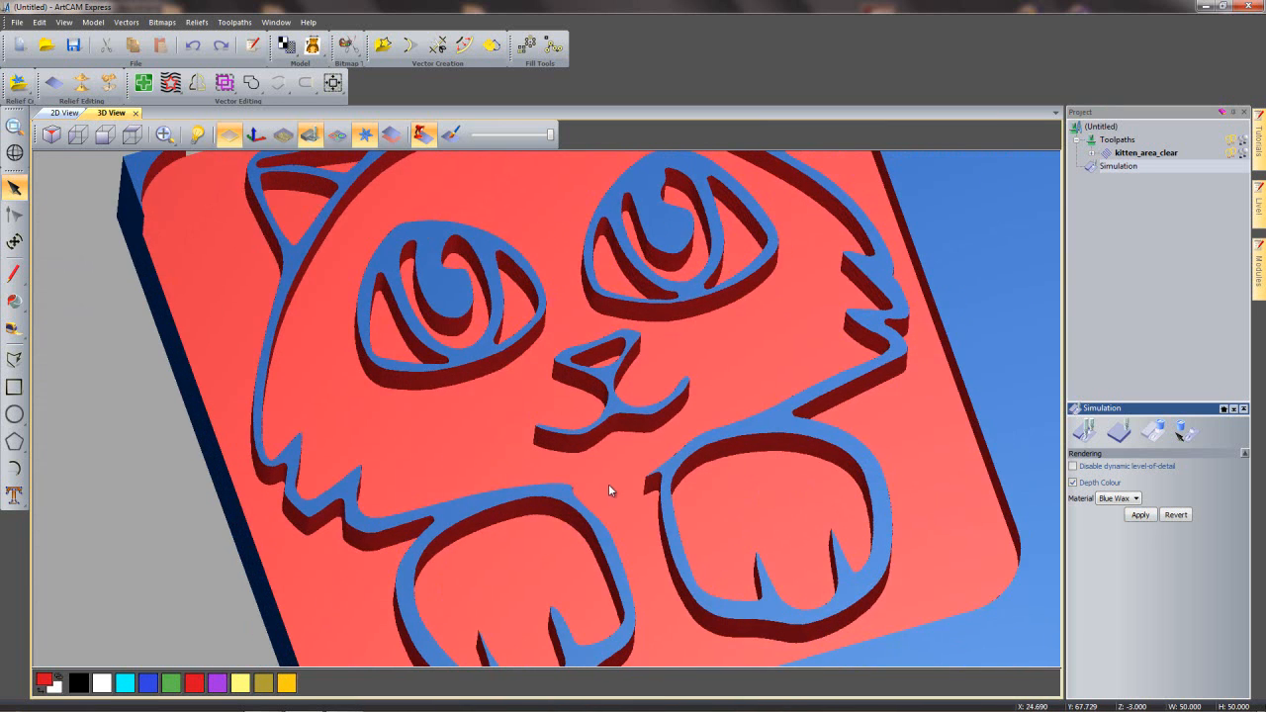
pyautogui.scroll(-1, 606, 482)
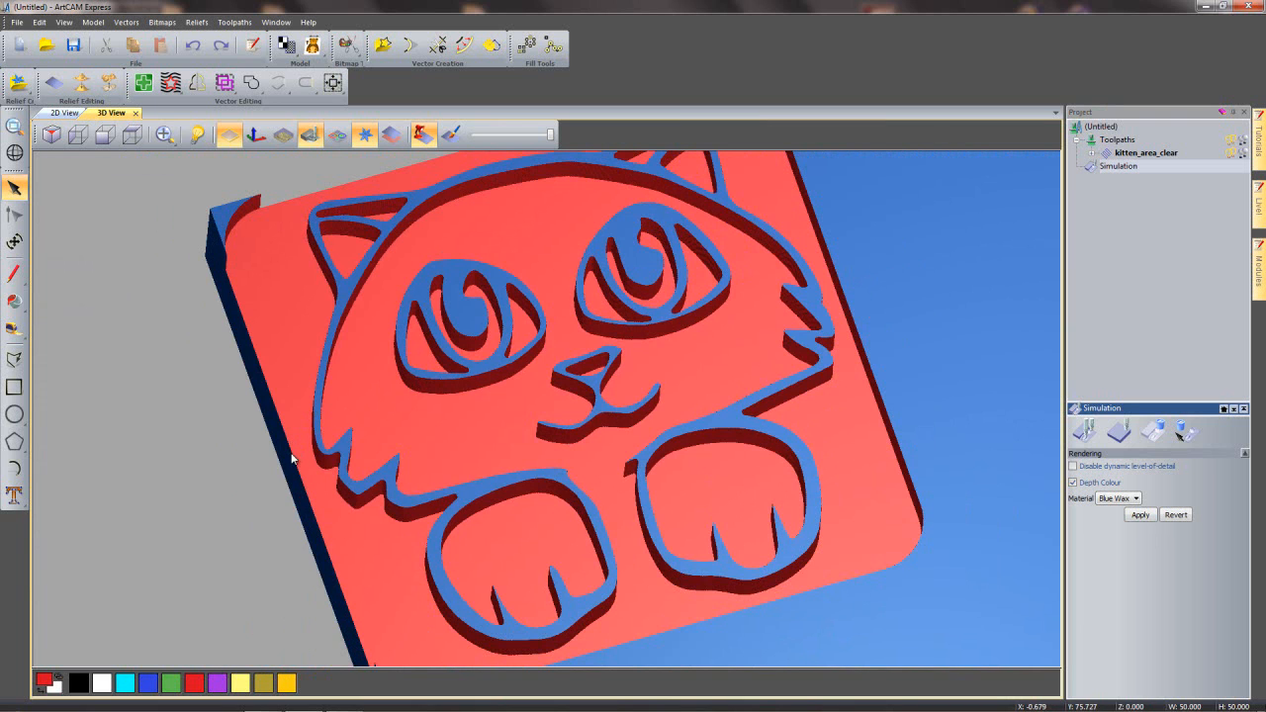
# - Measure the width of the kitten's raised outline at the curve just before the cheek fur
pyautogui.scroll(5, 292, 457)
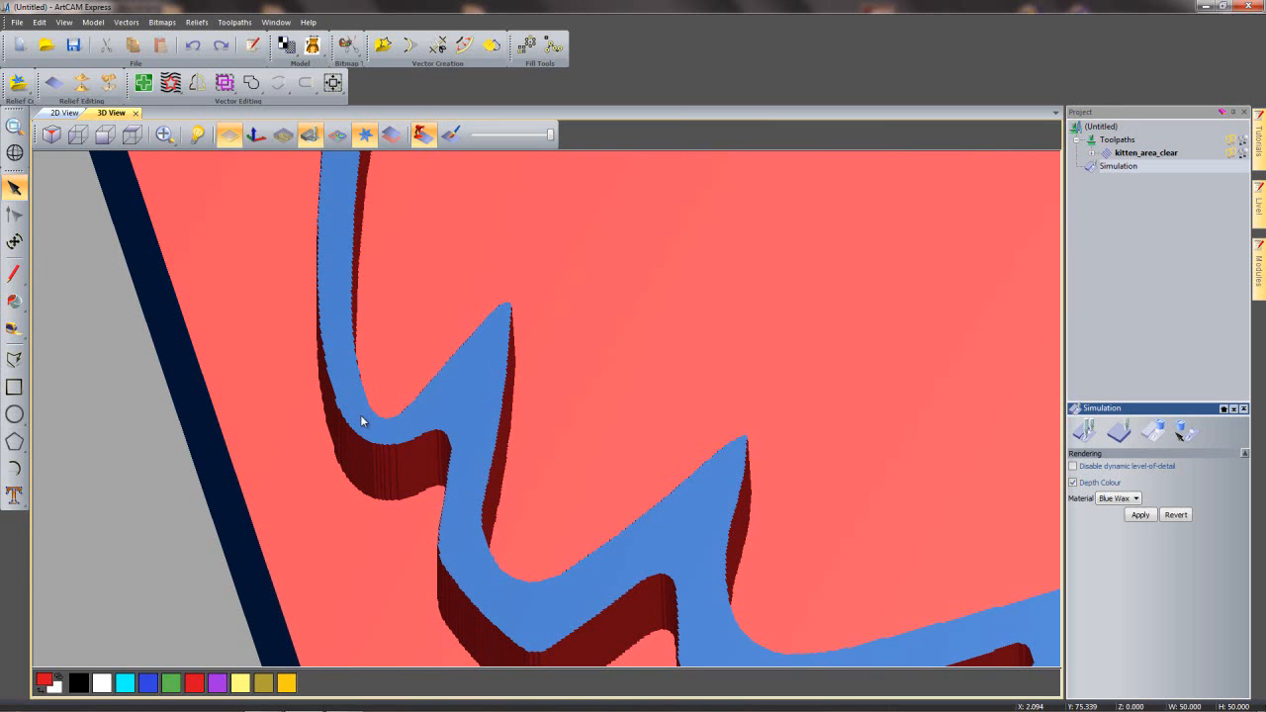
pyautogui.click(13, 331)
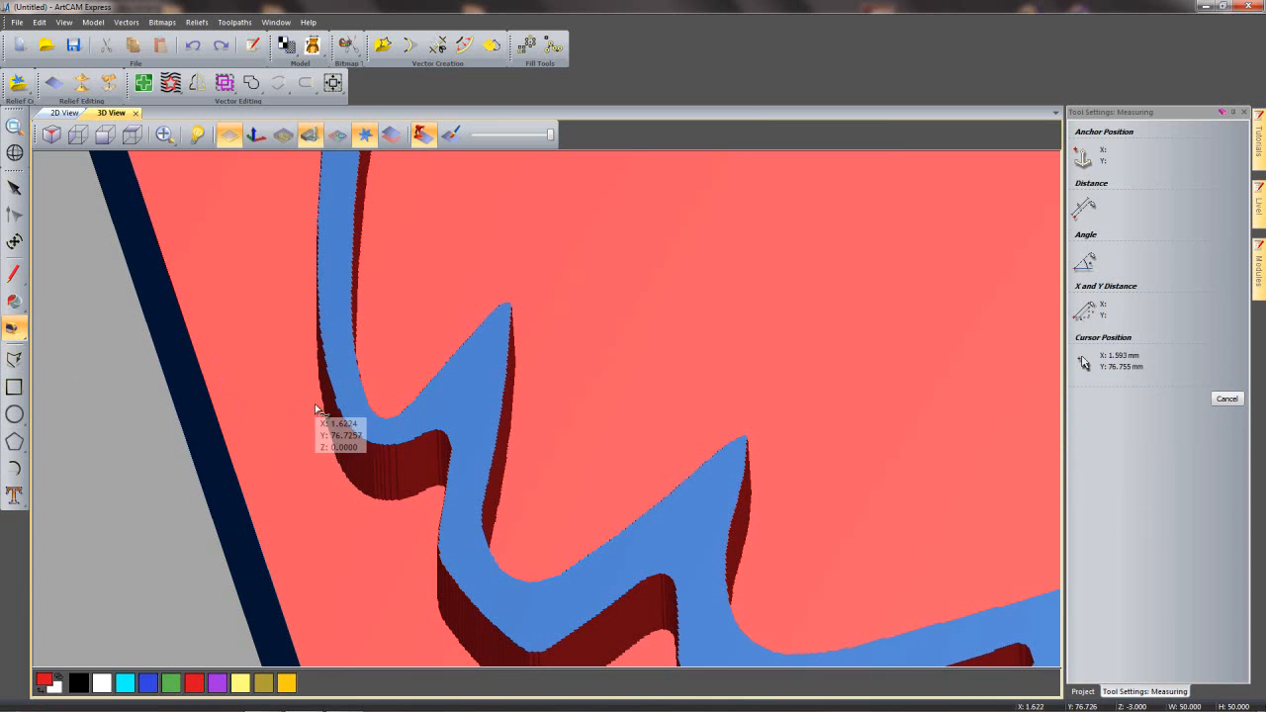
pyautogui.moveTo(341, 417); pyautogui.dragTo(370, 406)
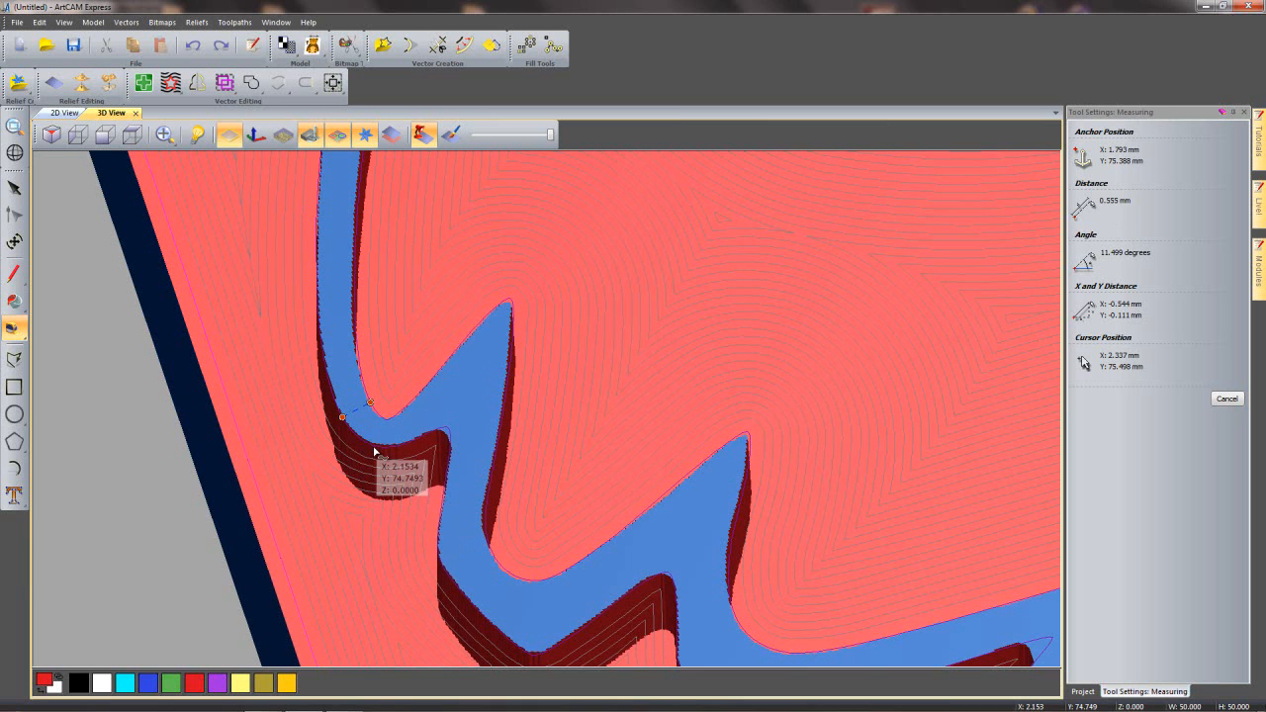
# - End the measurement and delete the kitten stamp's simulation
pyautogui.click(1227, 399)
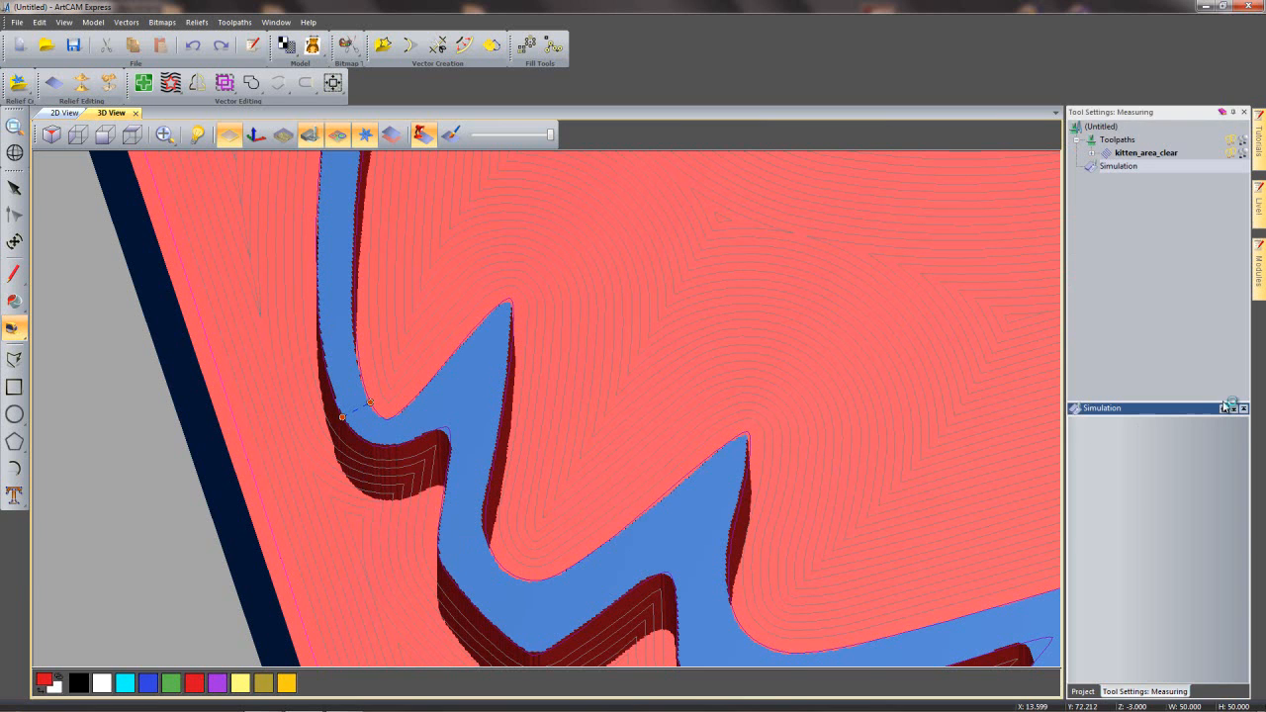
pyautogui.rightClick(1118, 168)
pyautogui.click(1144, 215)
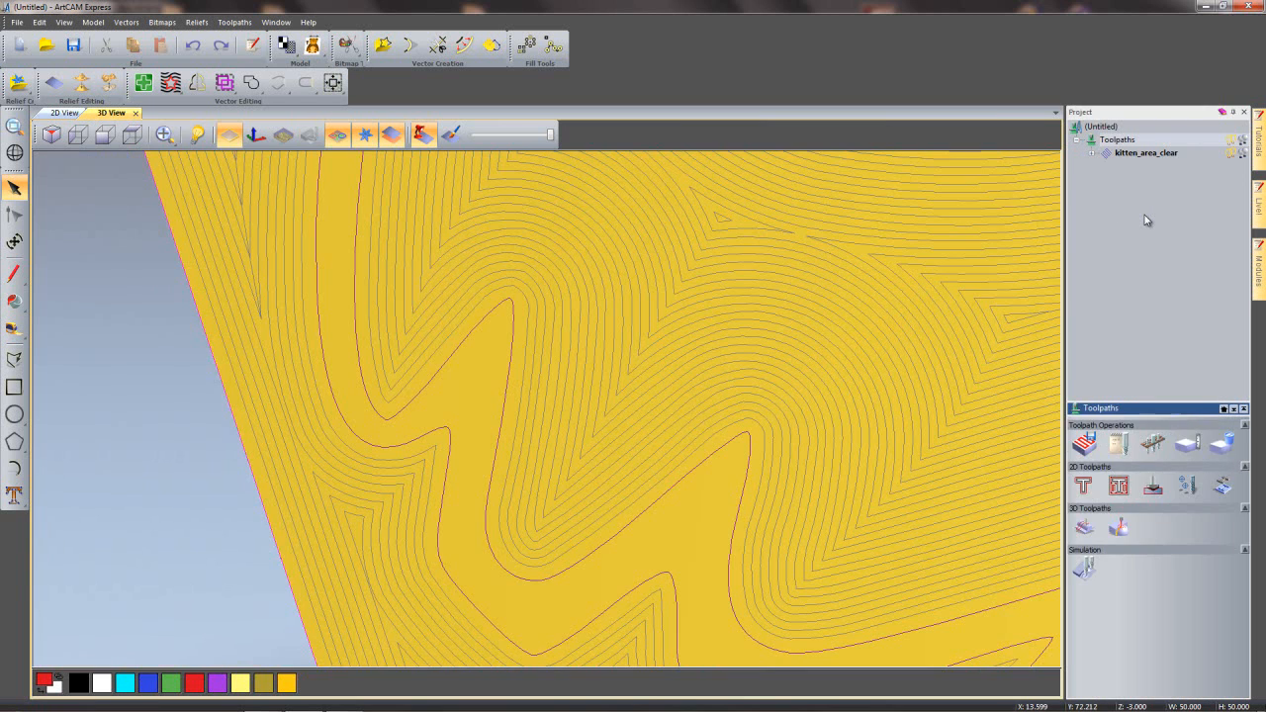
# - Check the kitten_area_clear toolpath lines around the eyes and nose in the 2D view, and hide the toolpath
pyautogui.click(56, 113)
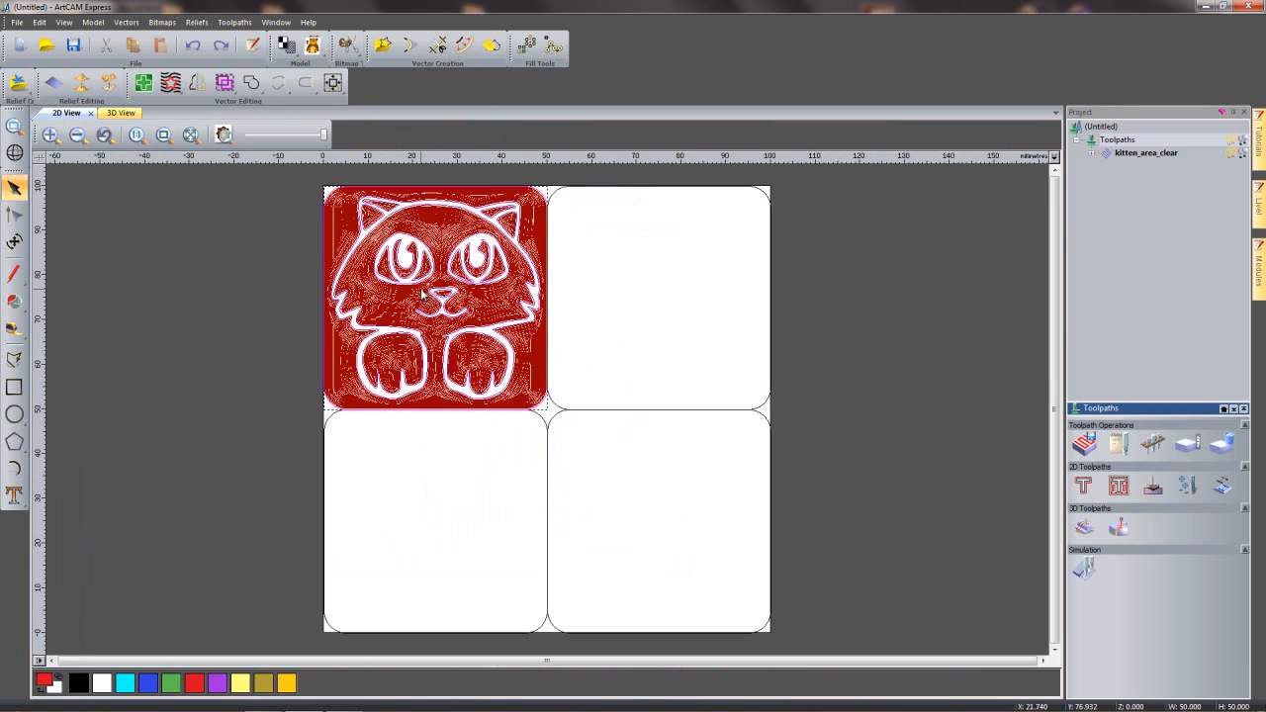
pyautogui.scroll(2, 549, 324)
pyautogui.scroll(2, 524, 325)
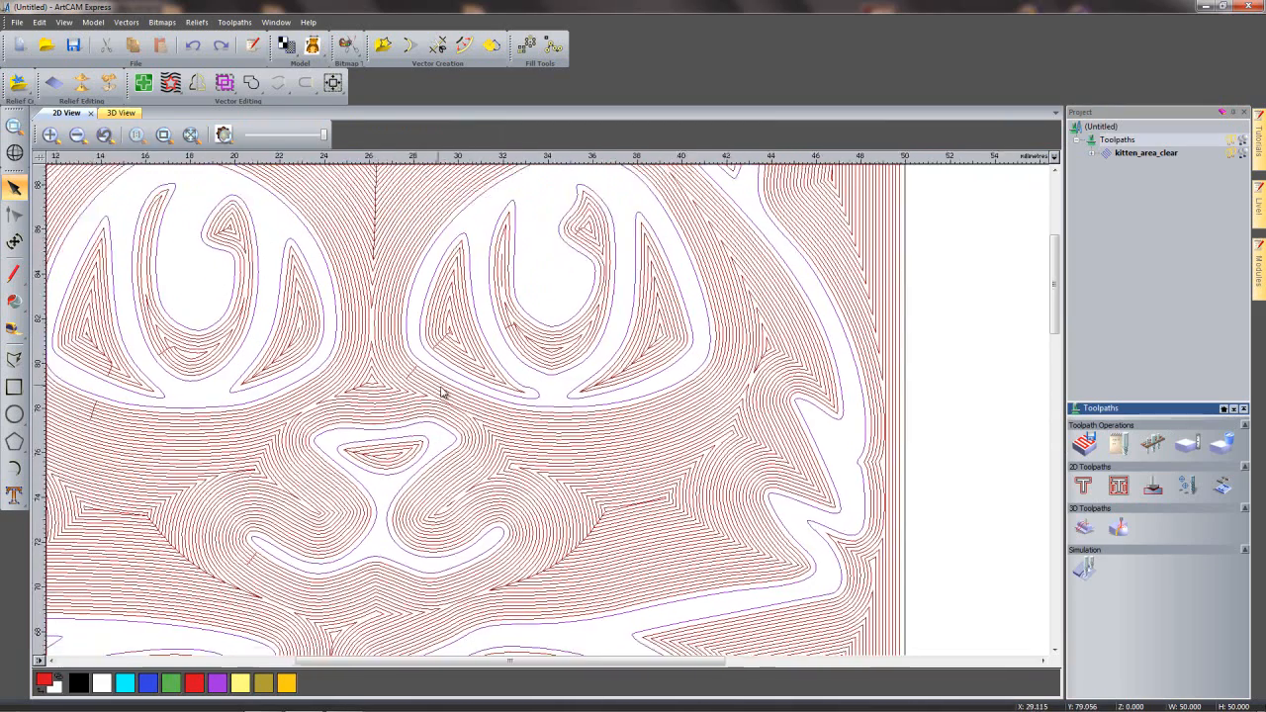
pyautogui.scroll(3, 401, 341)
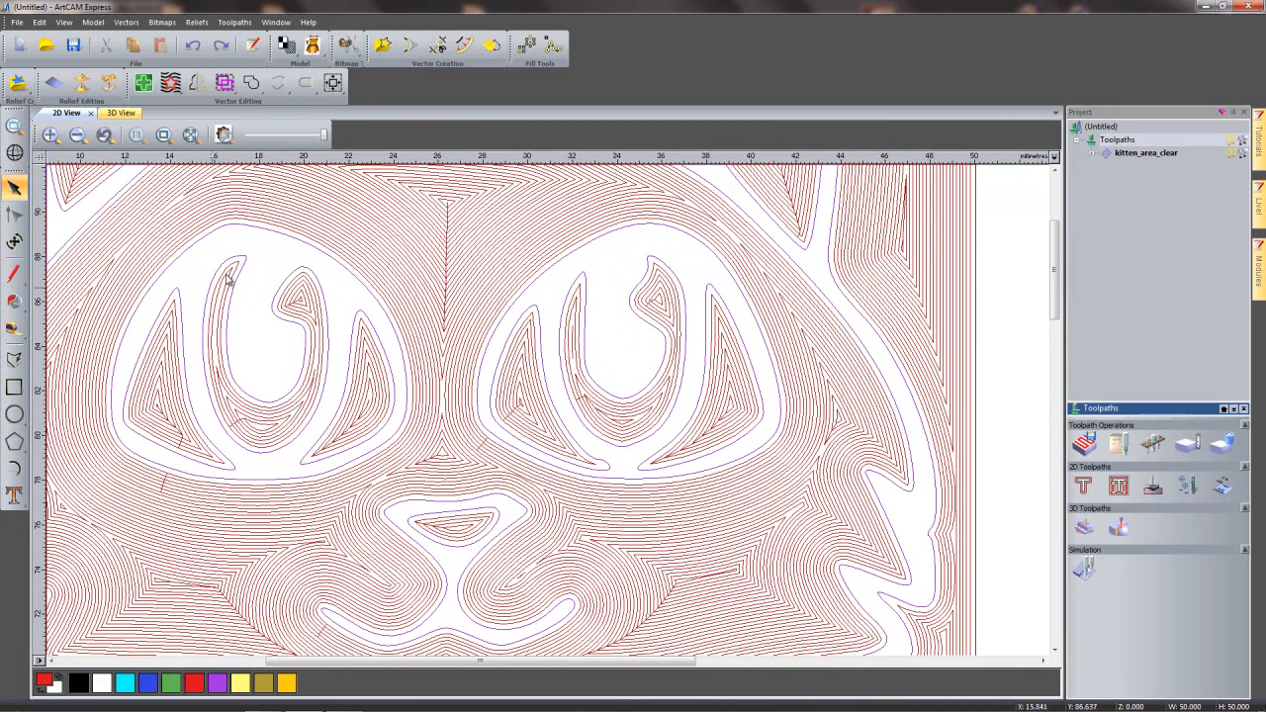
pyautogui.moveTo(291, 302); pyautogui.dragTo(410, 317, button='middle')
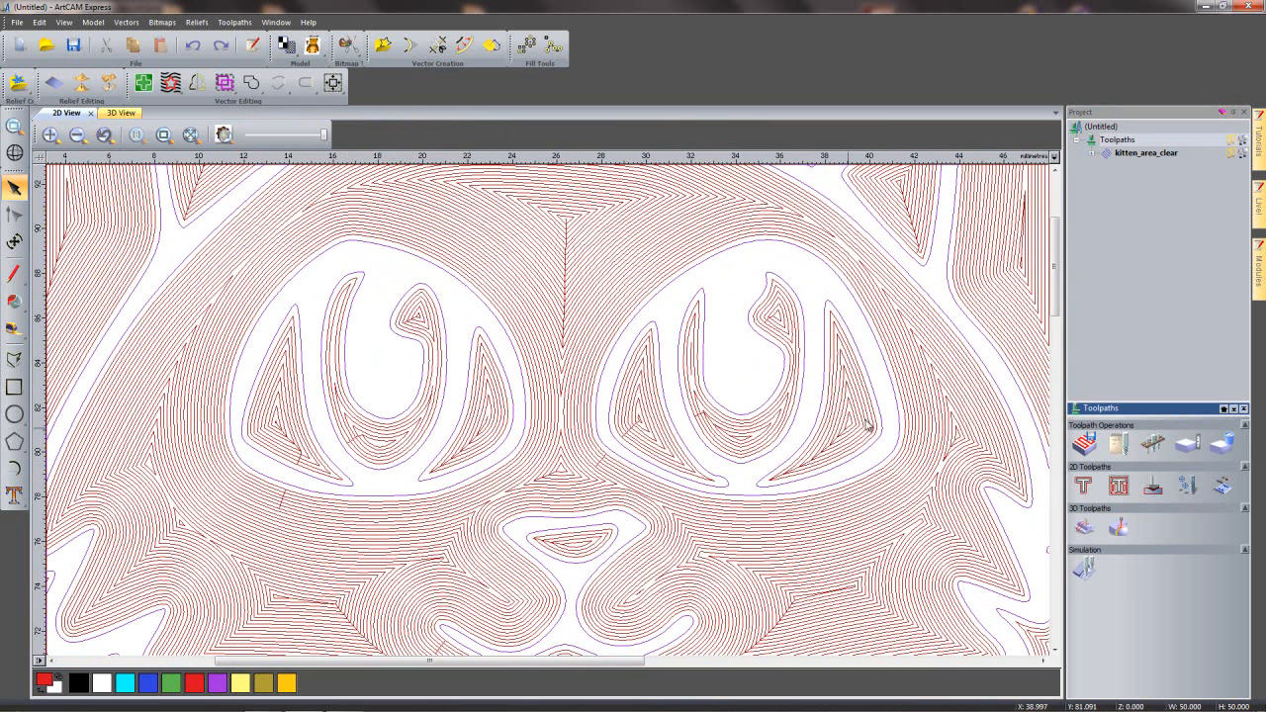
pyautogui.click(1233, 155)
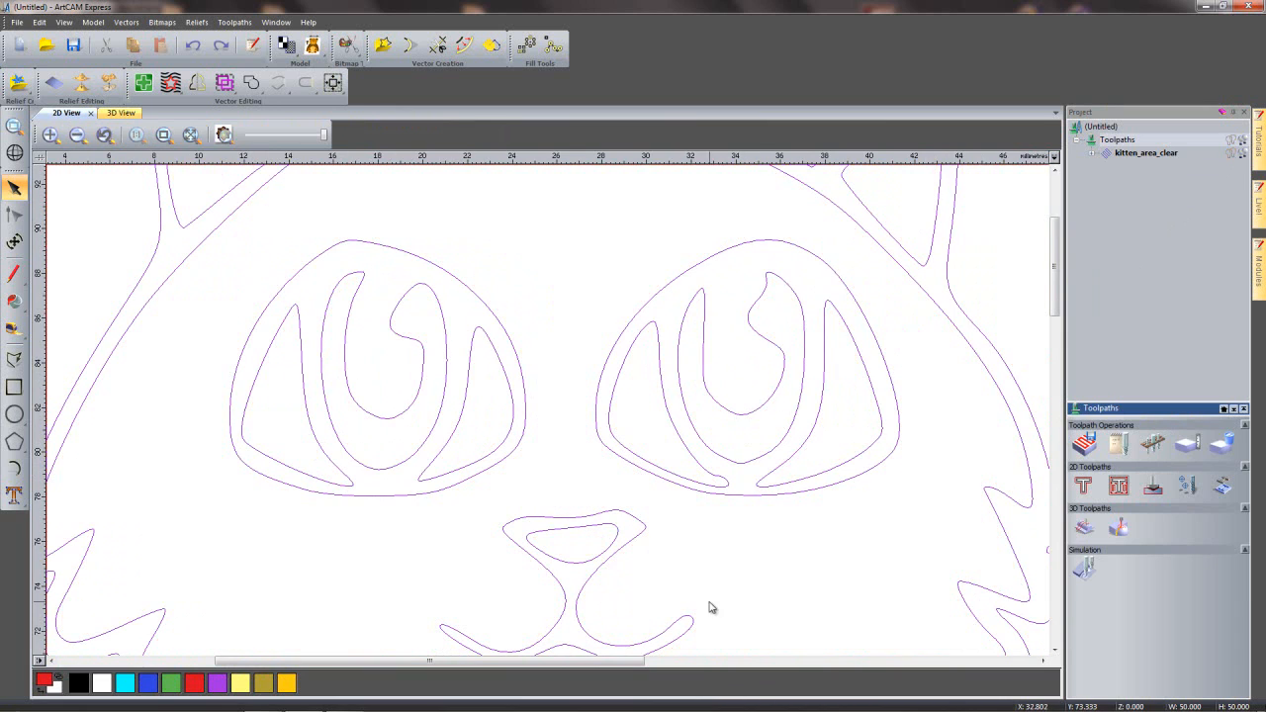
# - Check the kitten outline around the chin and paws, and ungroup the kitten vectors
pyautogui.scroll(-4, 710, 608)
pyautogui.moveTo(694, 612); pyautogui.dragTo(678, 543, button='middle')
pyautogui.click(775, 539)
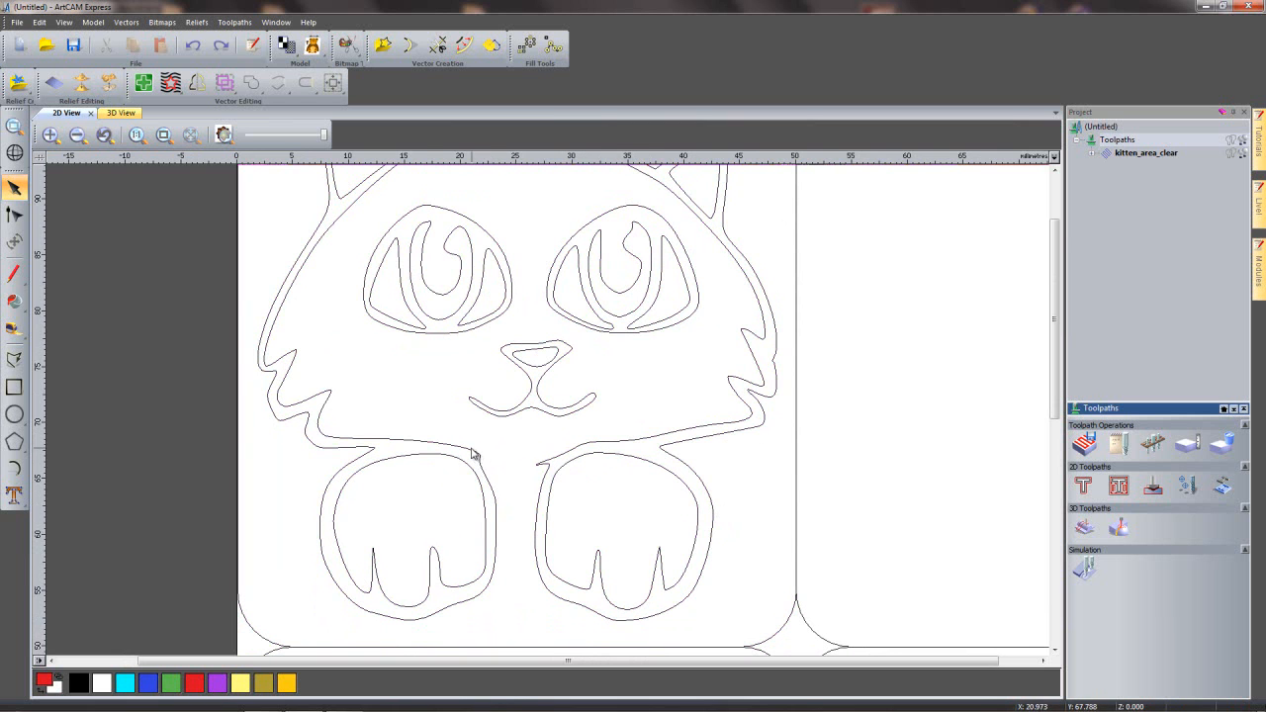
pyautogui.moveTo(535, 475); pyautogui.dragTo(529, 452, button='middle')
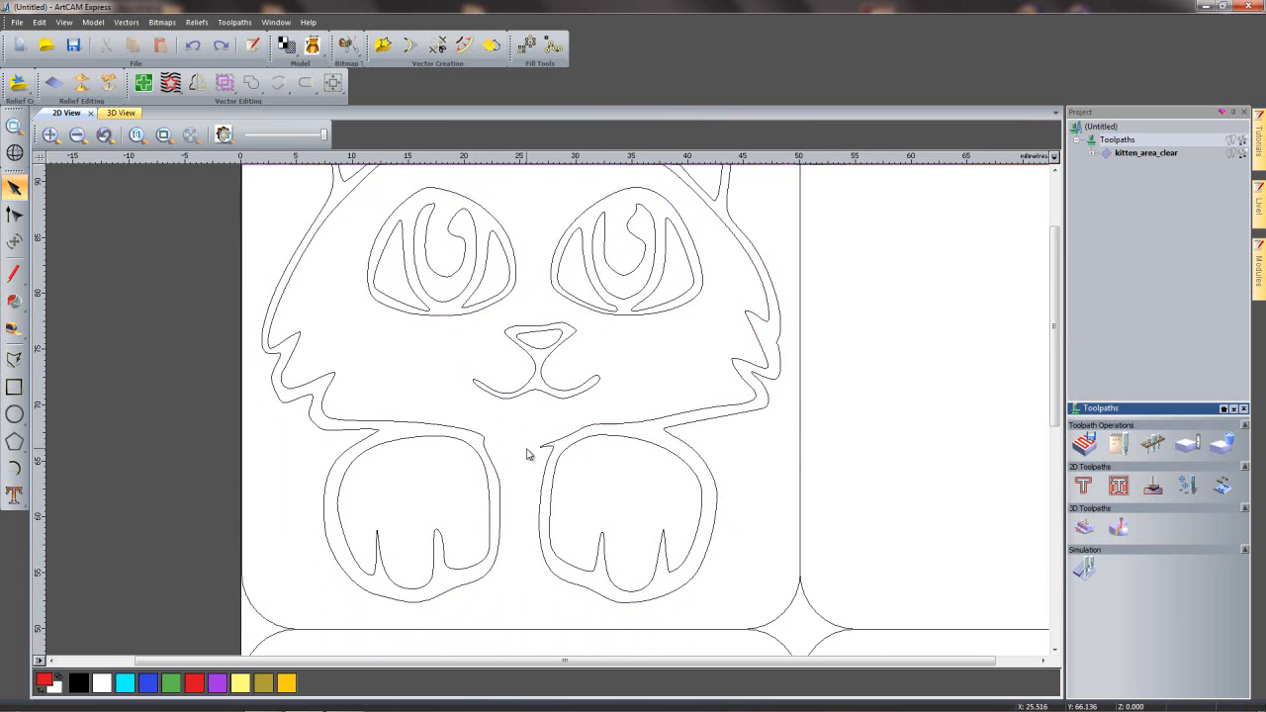
pyautogui.scroll(2, 527, 453)
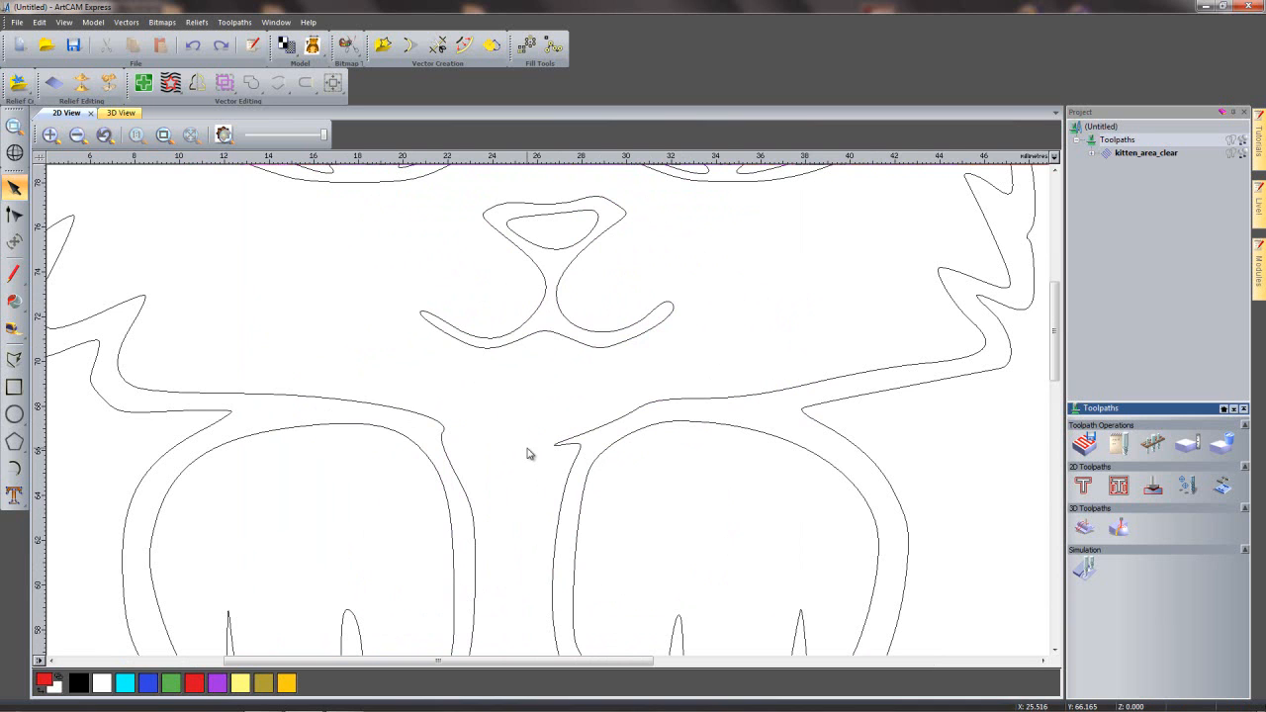
pyautogui.click(568, 481)
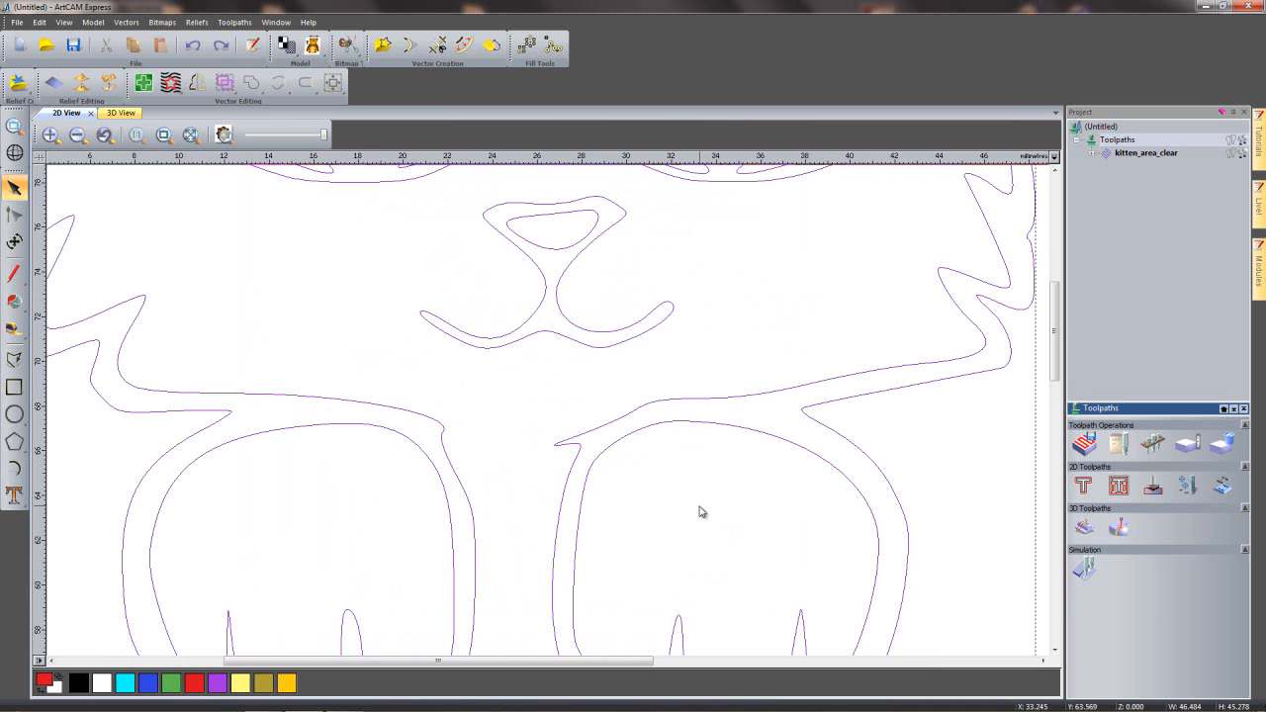
pyautogui.scroll(-2, 700, 512)
pyautogui.moveTo(653, 383); pyautogui.dragTo(640, 409, button='middle')
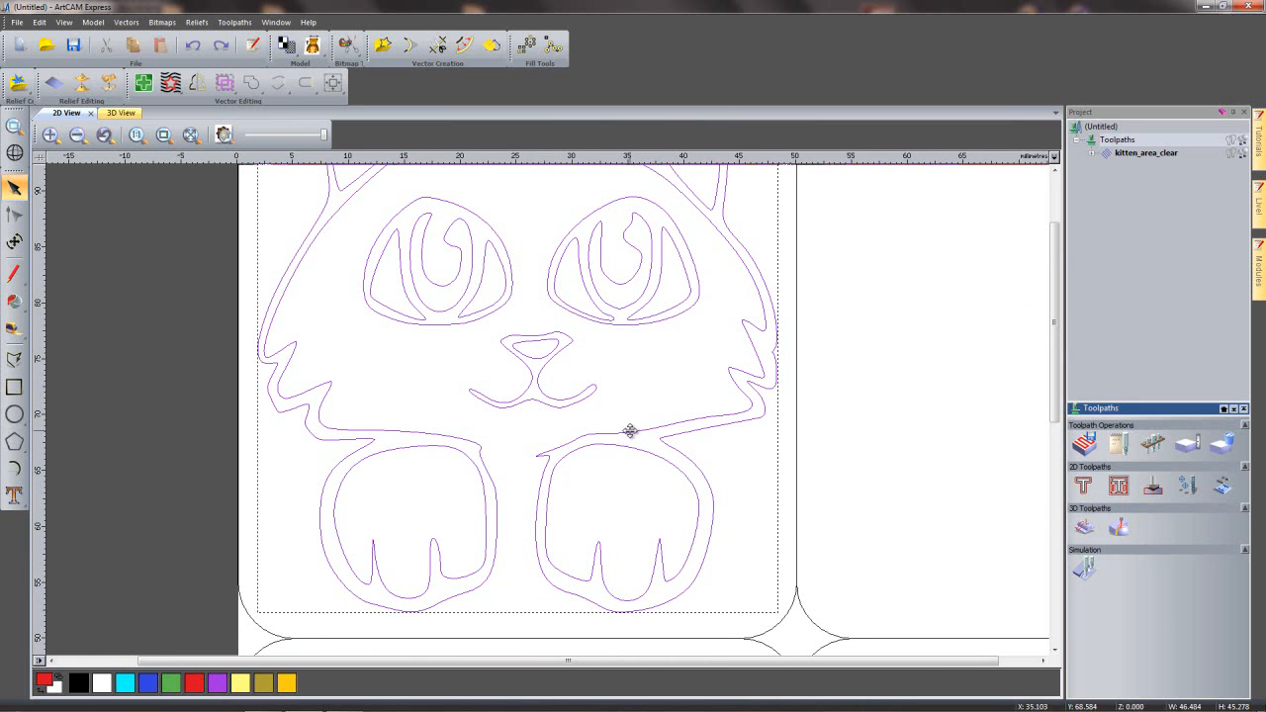
pyautogui.rightClick(577, 446)
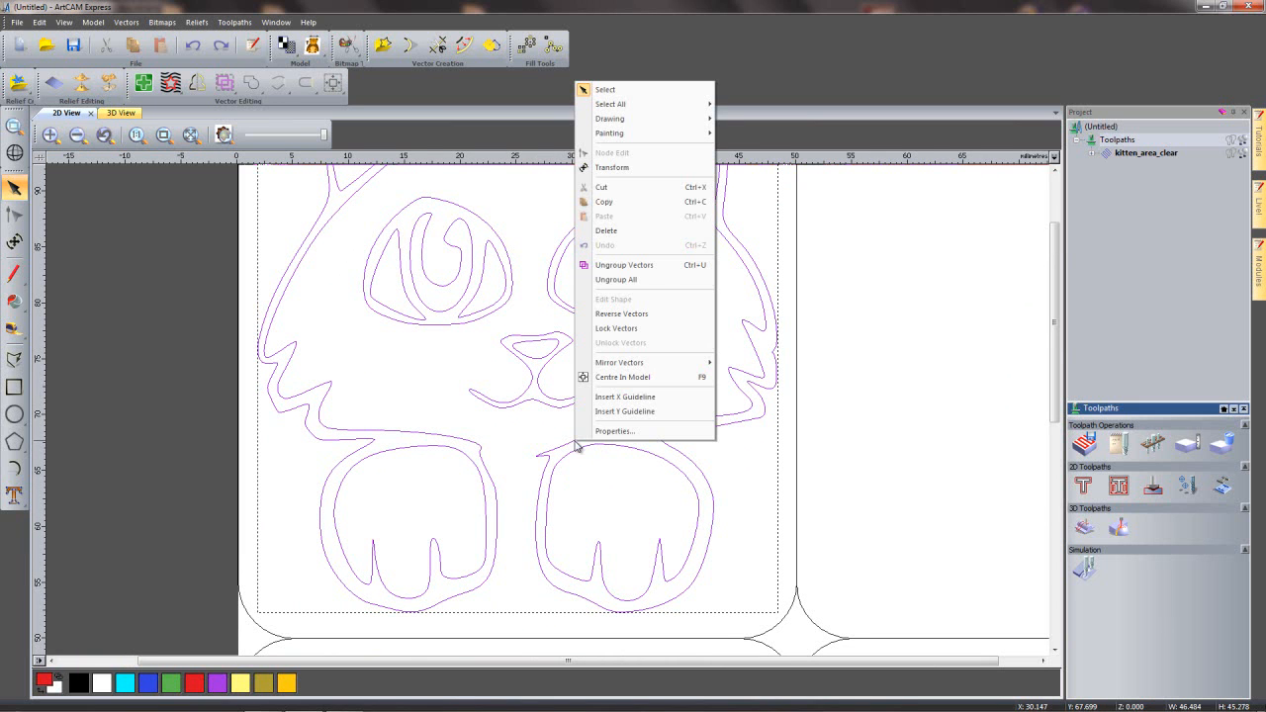
pyautogui.click(661, 269)
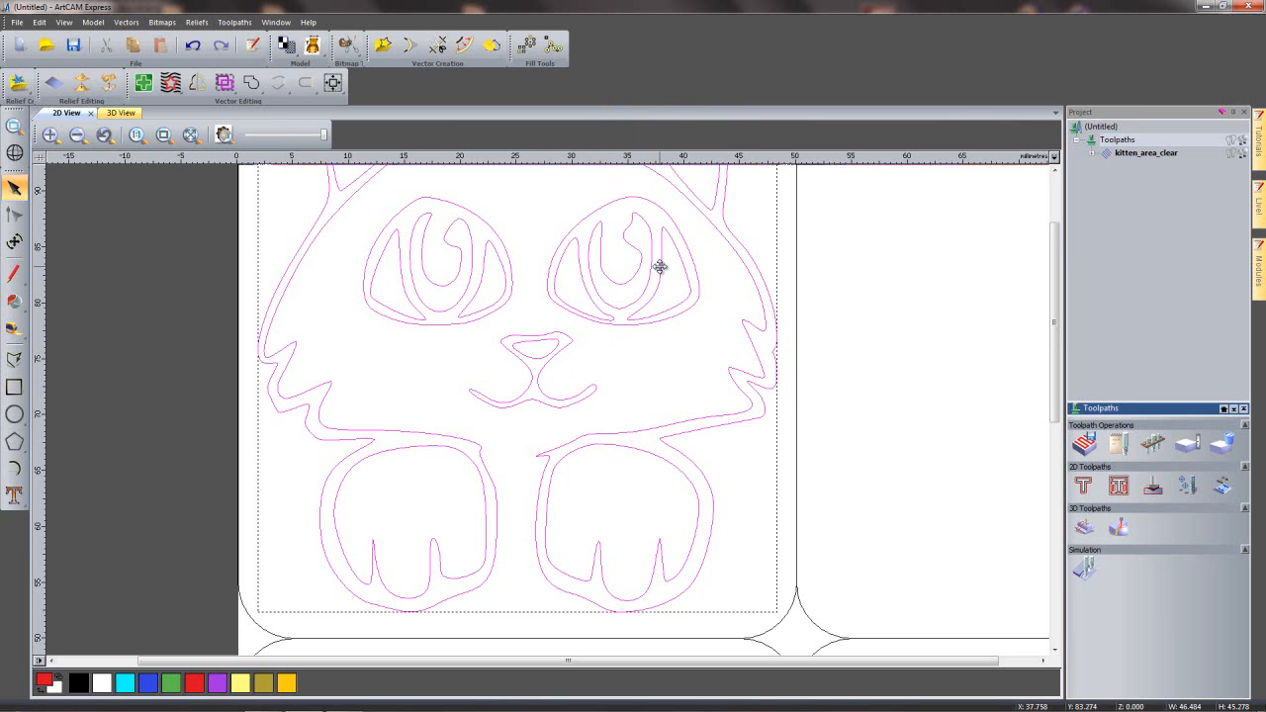
# - Node-edit the kitten's outer outline, deleting the pointed spike where the chin meets the right-hand paw and reshaping it into a smooth curve
pyautogui.click(594, 504)
pyautogui.click(541, 506)
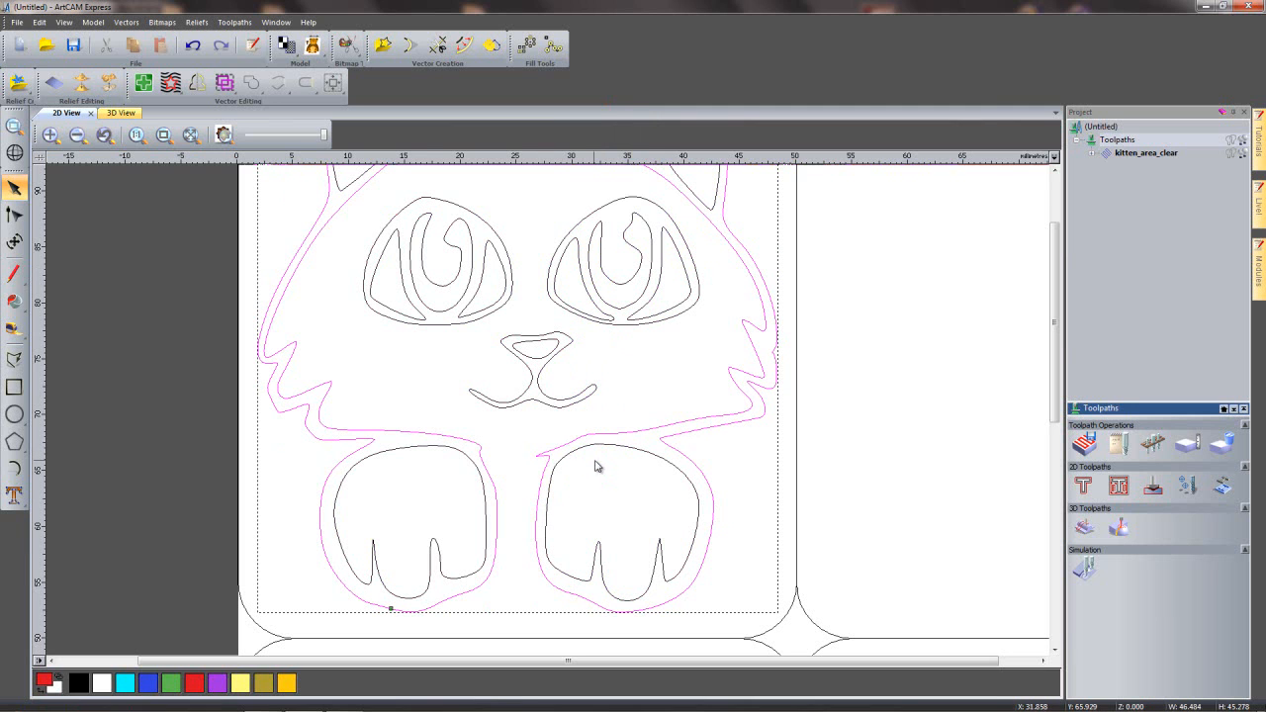
pyautogui.press('n')
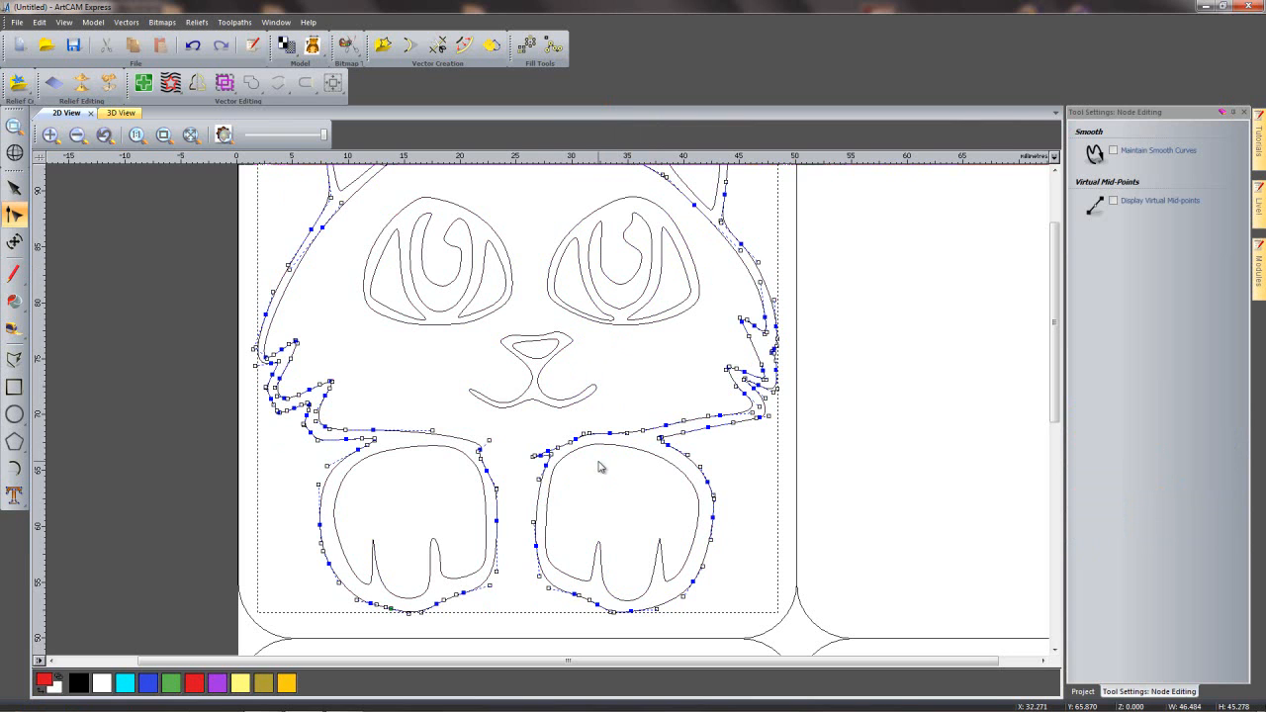
pyautogui.scroll(3, 592, 465)
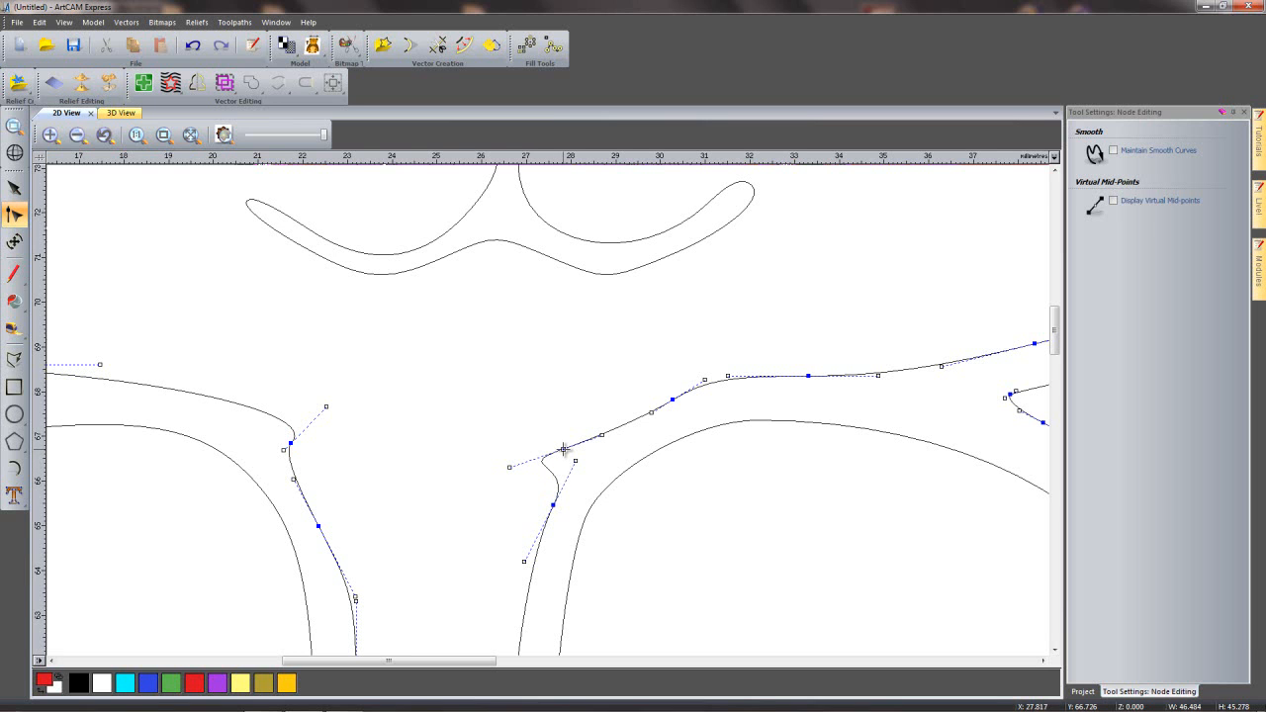
pyautogui.press('d')
pyautogui.moveTo(553, 507); pyautogui.dragTo(544, 502)
pyautogui.moveTo(566, 455); pyautogui.dragTo(576, 434)
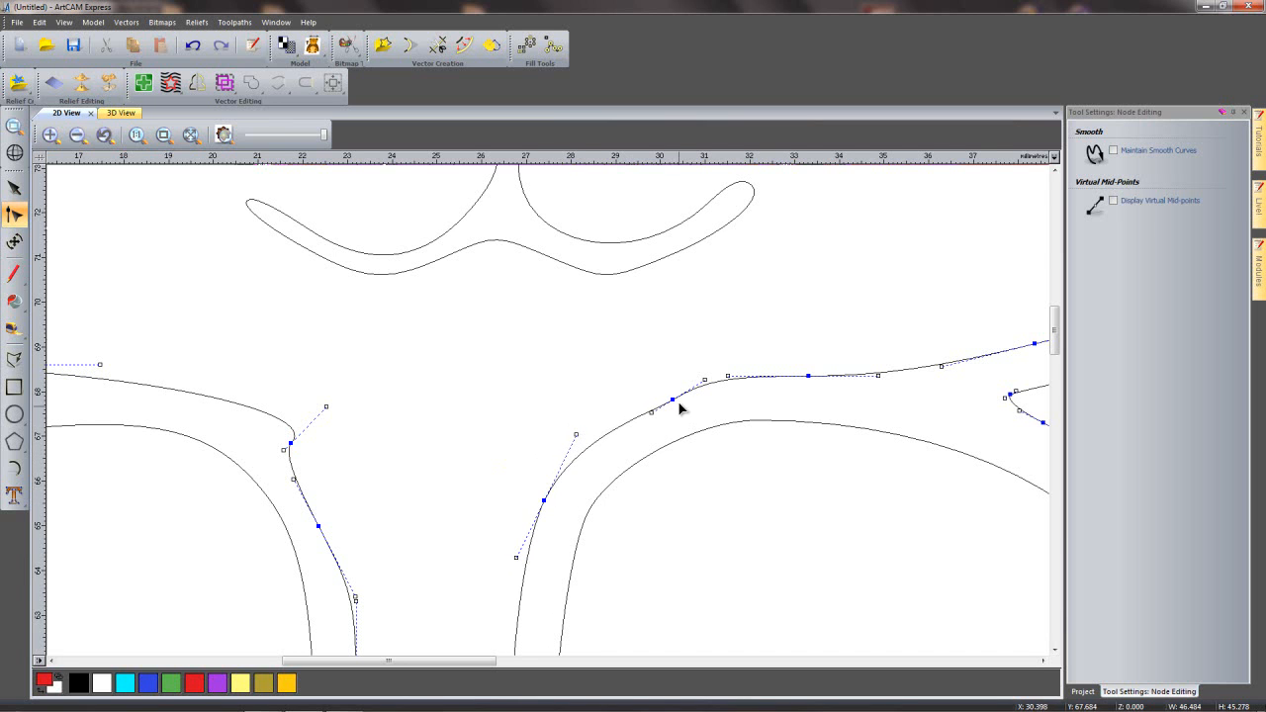
pyautogui.moveTo(675, 399); pyautogui.dragTo(643, 412)
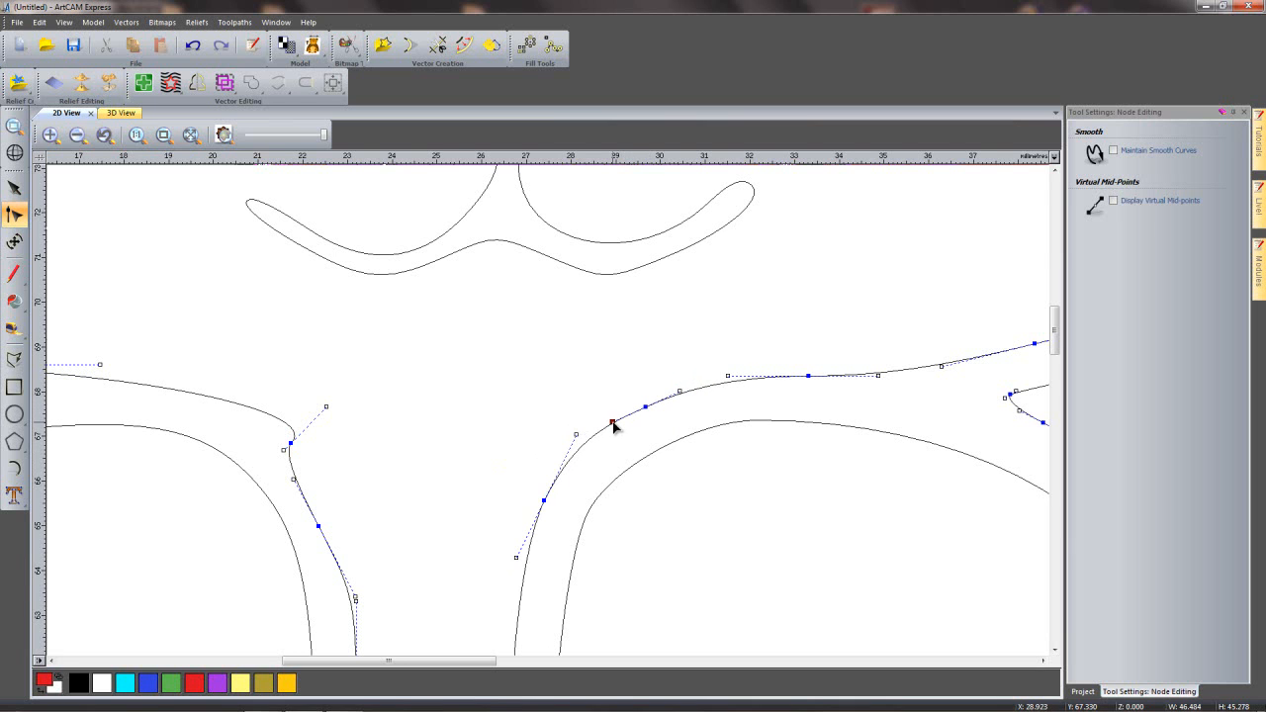
pyautogui.click(662, 469)
pyautogui.scroll(-2, 662, 469)
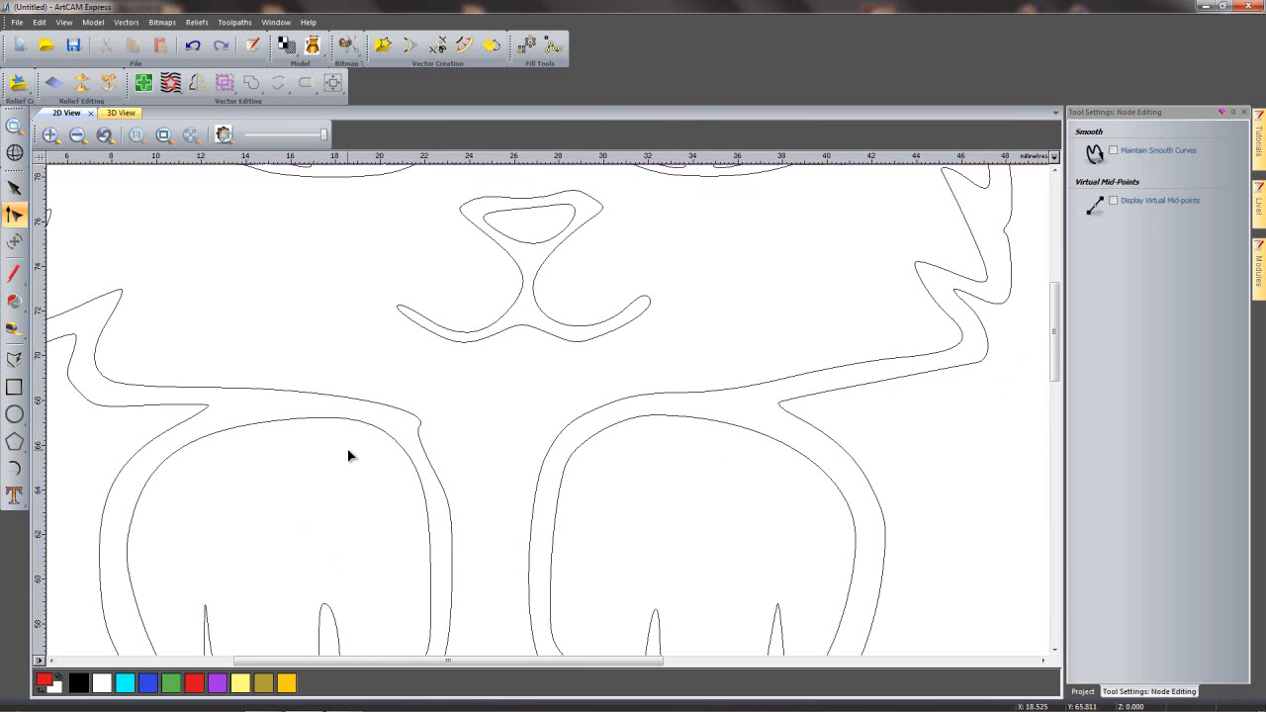
# - Smooth the outer outline where the chin meets the left-hand paw by removing surplus nodes and adjusting the remaining node and handles
pyautogui.moveTo(363, 452); pyautogui.dragTo(447, 481, button='middle')
pyautogui.click(517, 483)
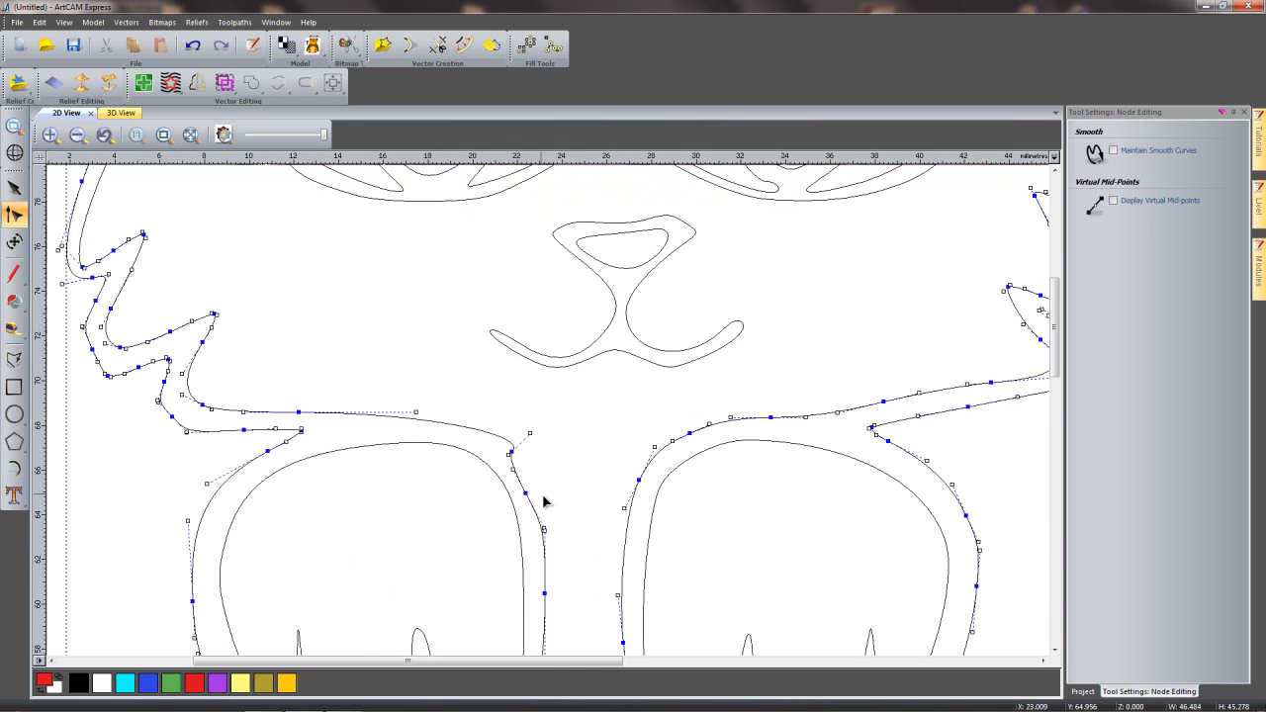
pyautogui.scroll(2, 565, 511)
pyautogui.moveTo(496, 357); pyautogui.dragTo(426, 354)
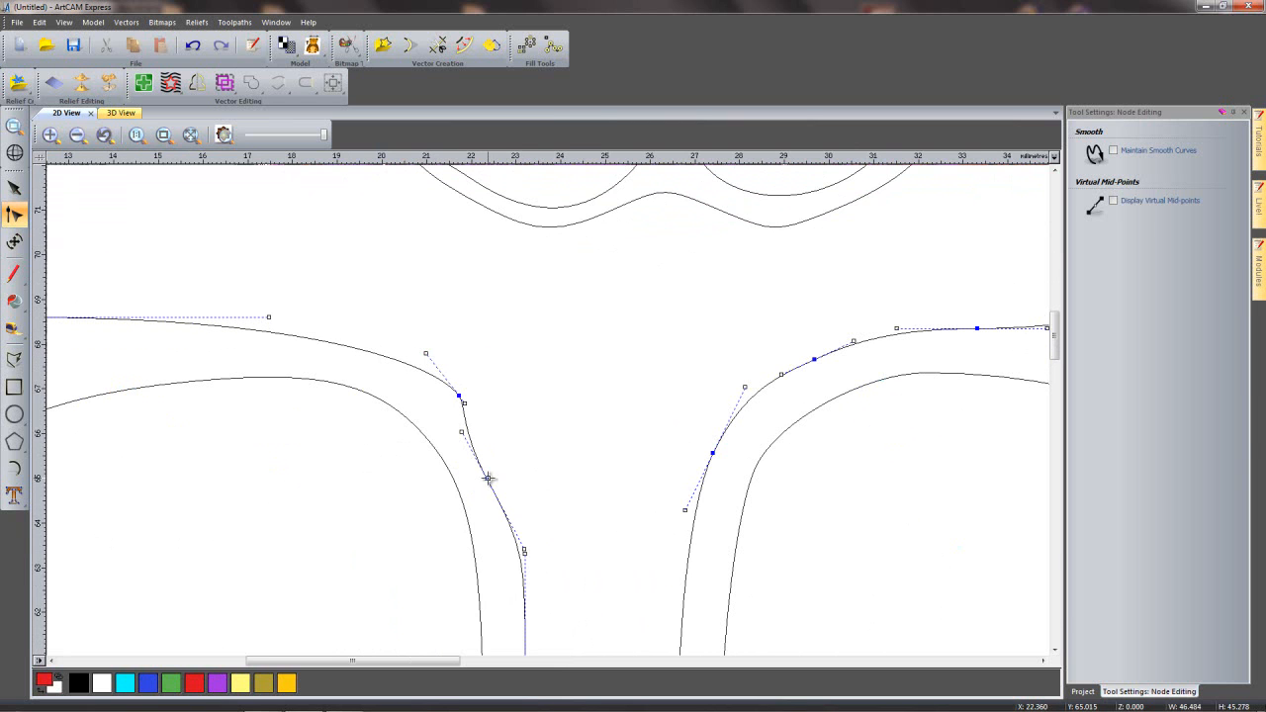
pyautogui.scroll(-2, 504, 503)
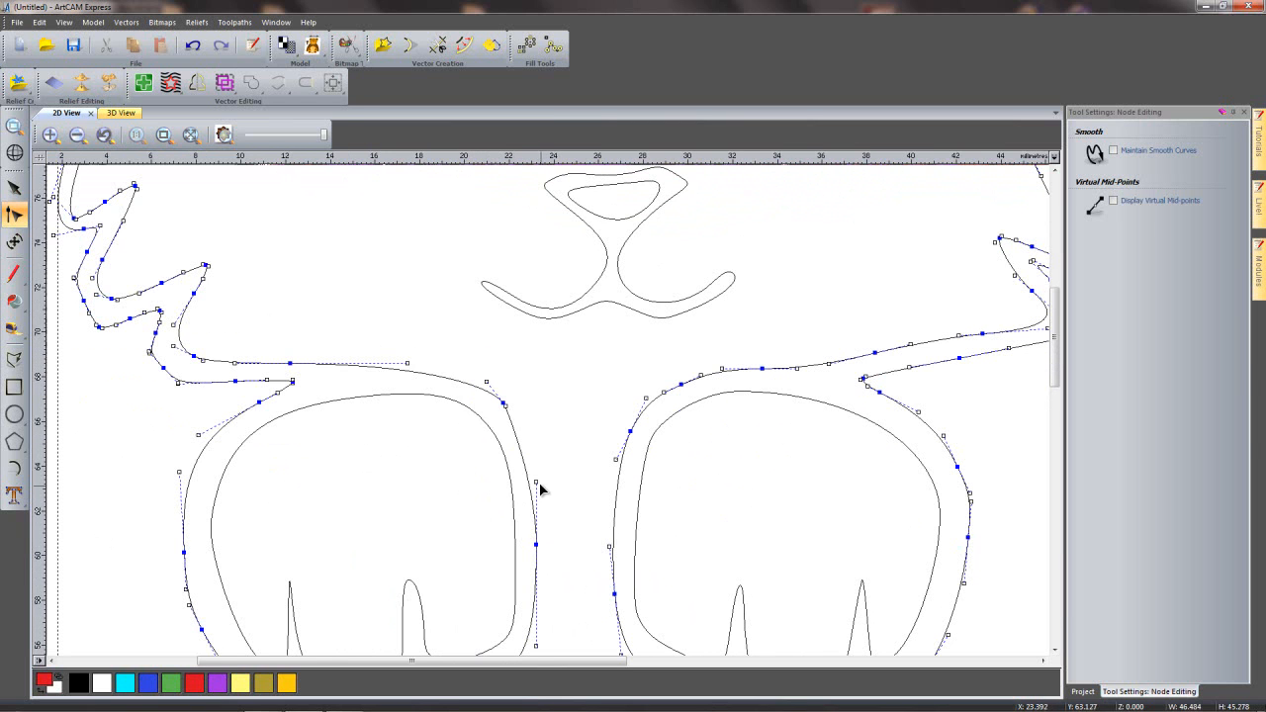
pyautogui.moveTo(535, 482); pyautogui.dragTo(536, 447)
pyautogui.moveTo(505, 406); pyautogui.dragTo(521, 430)
pyautogui.moveTo(487, 382); pyautogui.dragTo(481, 374)
pyautogui.click(587, 451)
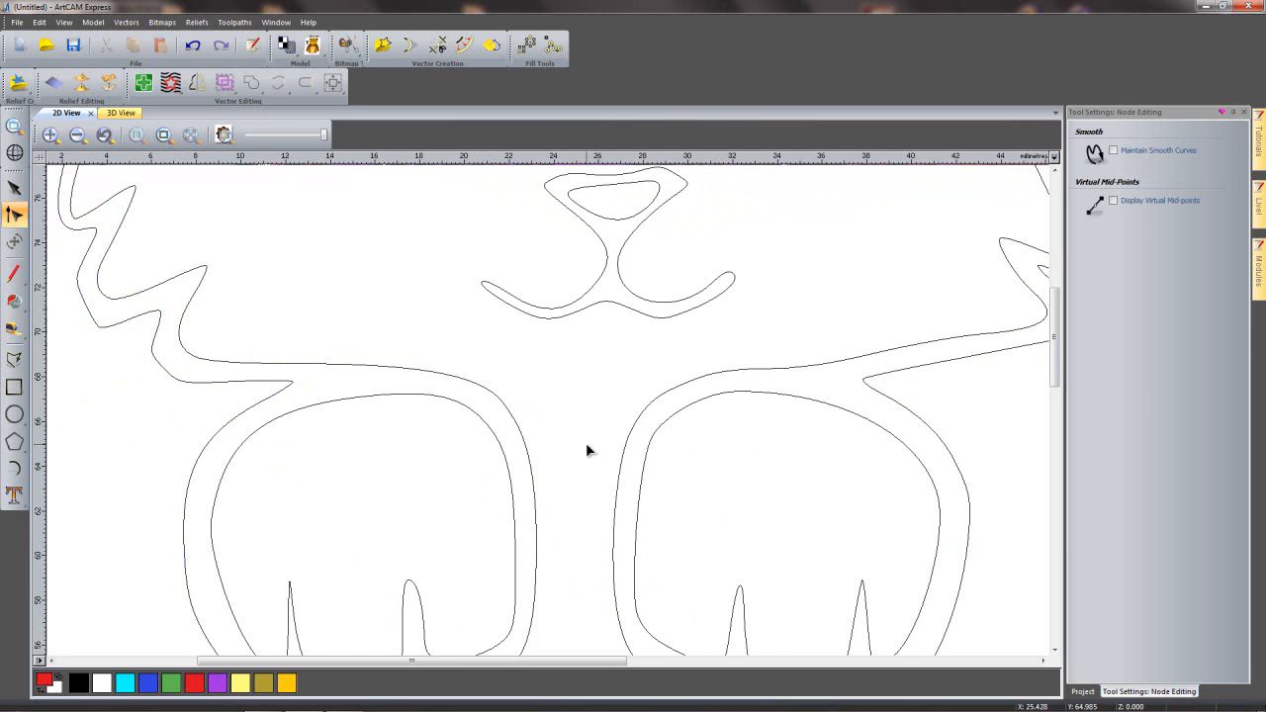
# - Widen the narrow first toe line of the left-hand paw's inner outline to about 1 mm with a rounded tip
pyautogui.moveTo(560, 545); pyautogui.dragTo(586, 435, button='middle')
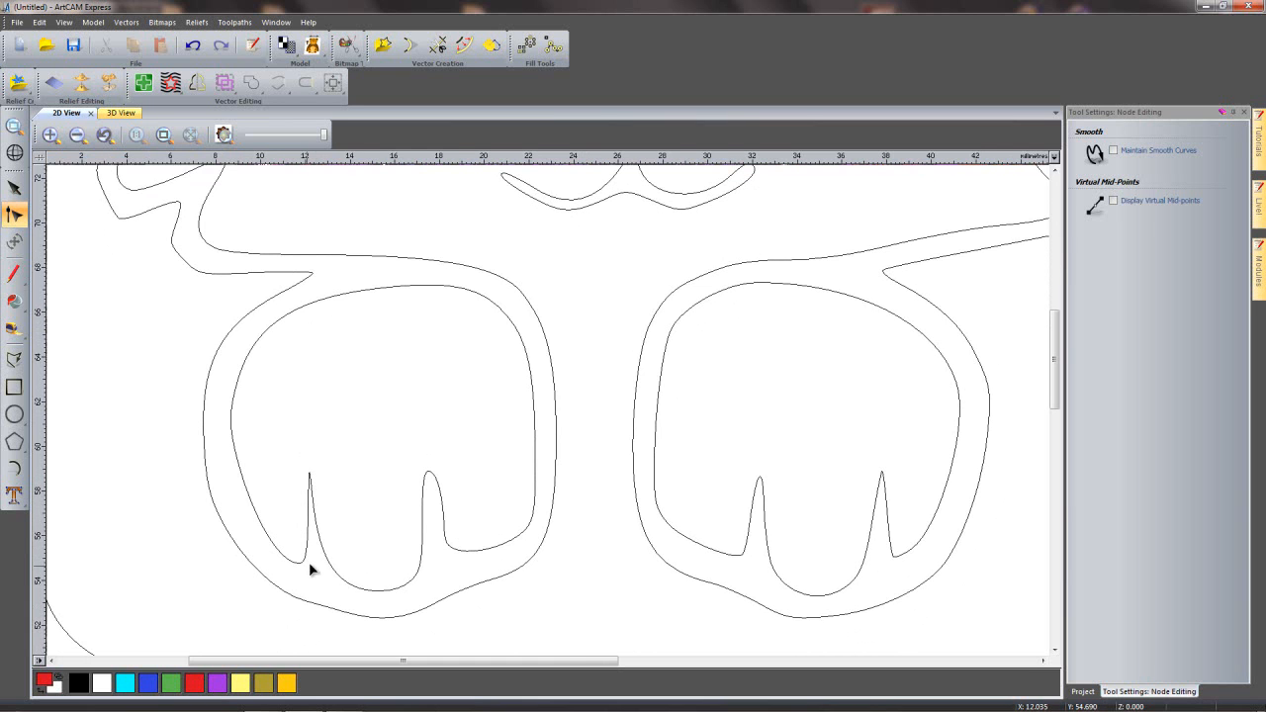
pyautogui.moveTo(306, 573); pyautogui.dragTo(393, 526, button='middle')
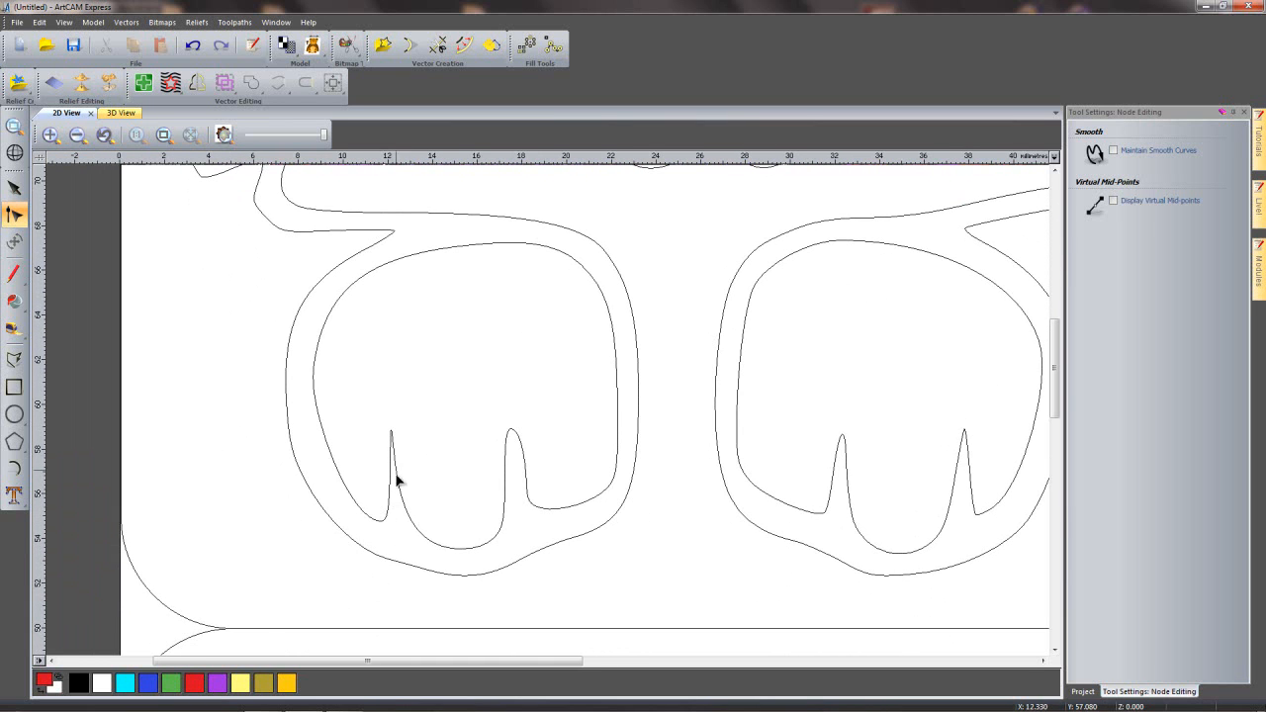
pyautogui.scroll(1, 384, 444)
pyautogui.moveTo(447, 531); pyautogui.dragTo(475, 462, button='middle')
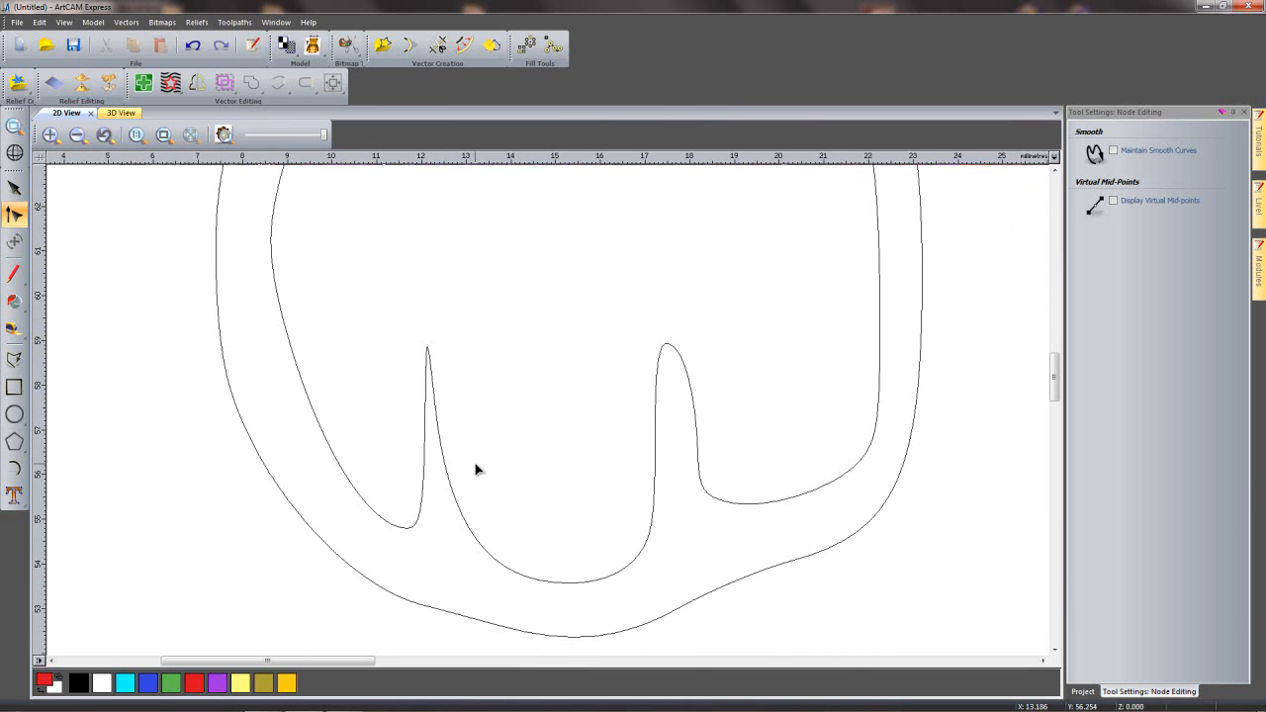
pyautogui.click(426, 404)
pyautogui.scroll(2, 419, 432)
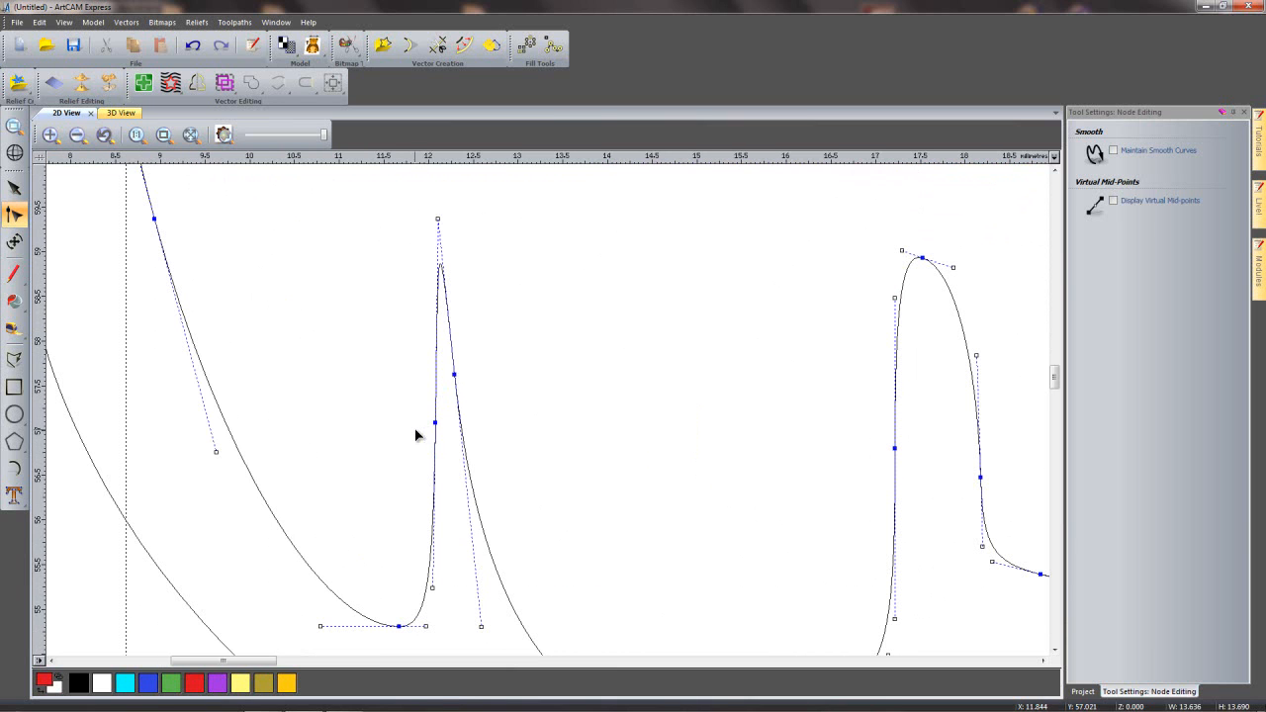
pyautogui.click(454, 374)
pyautogui.moveTo(454, 374); pyautogui.dragTo(506, 372)
pyautogui.moveTo(434, 423); pyautogui.dragTo(421, 419)
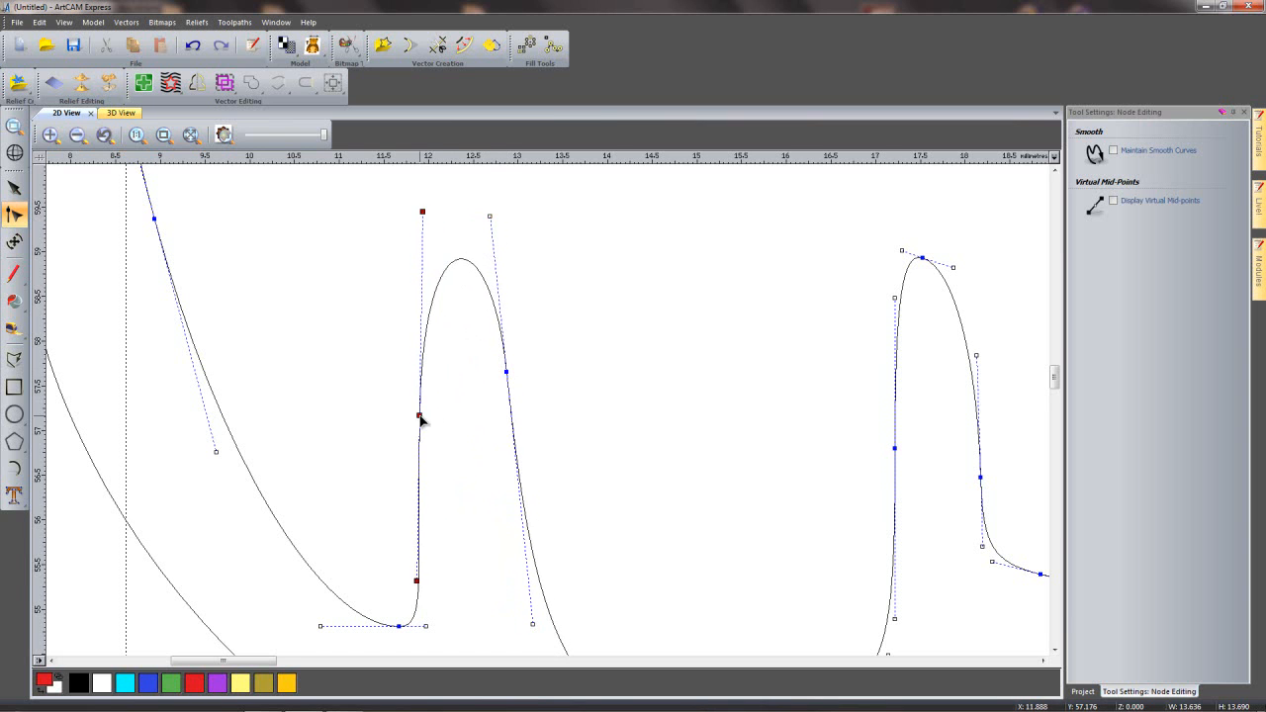
pyautogui.moveTo(424, 215); pyautogui.dragTo(410, 208)
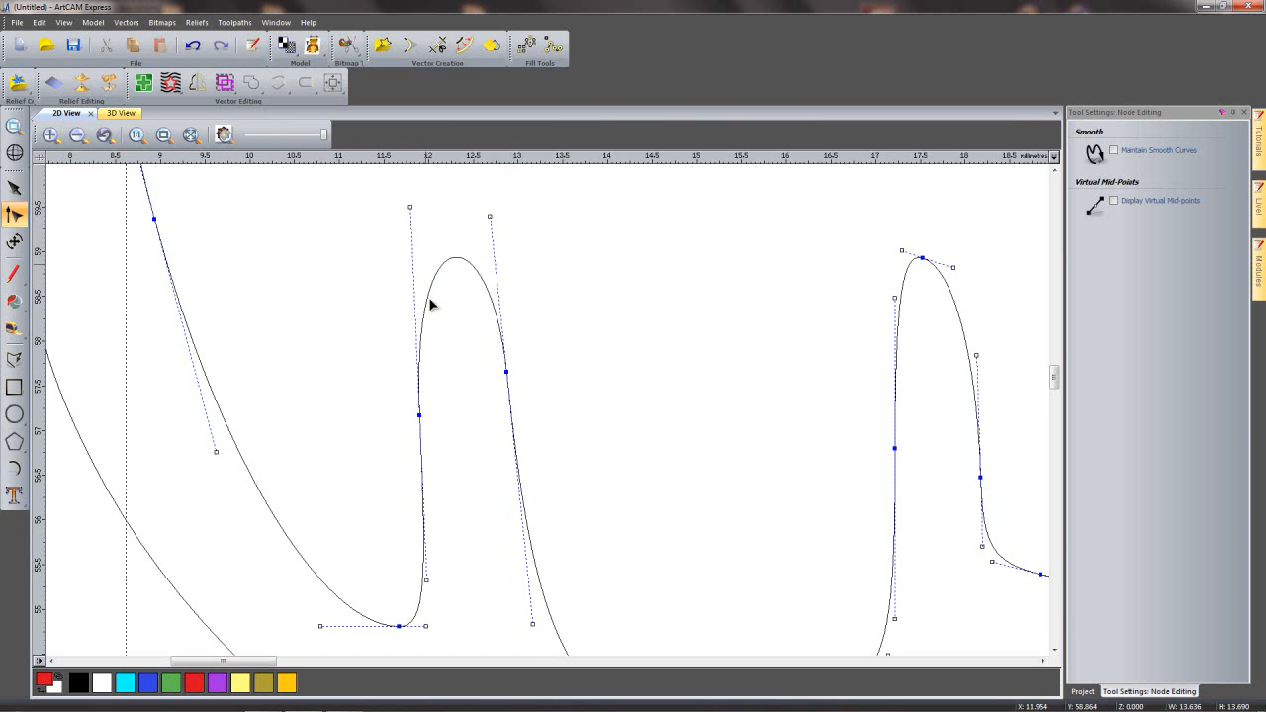
pyautogui.scroll(-2, 454, 329)
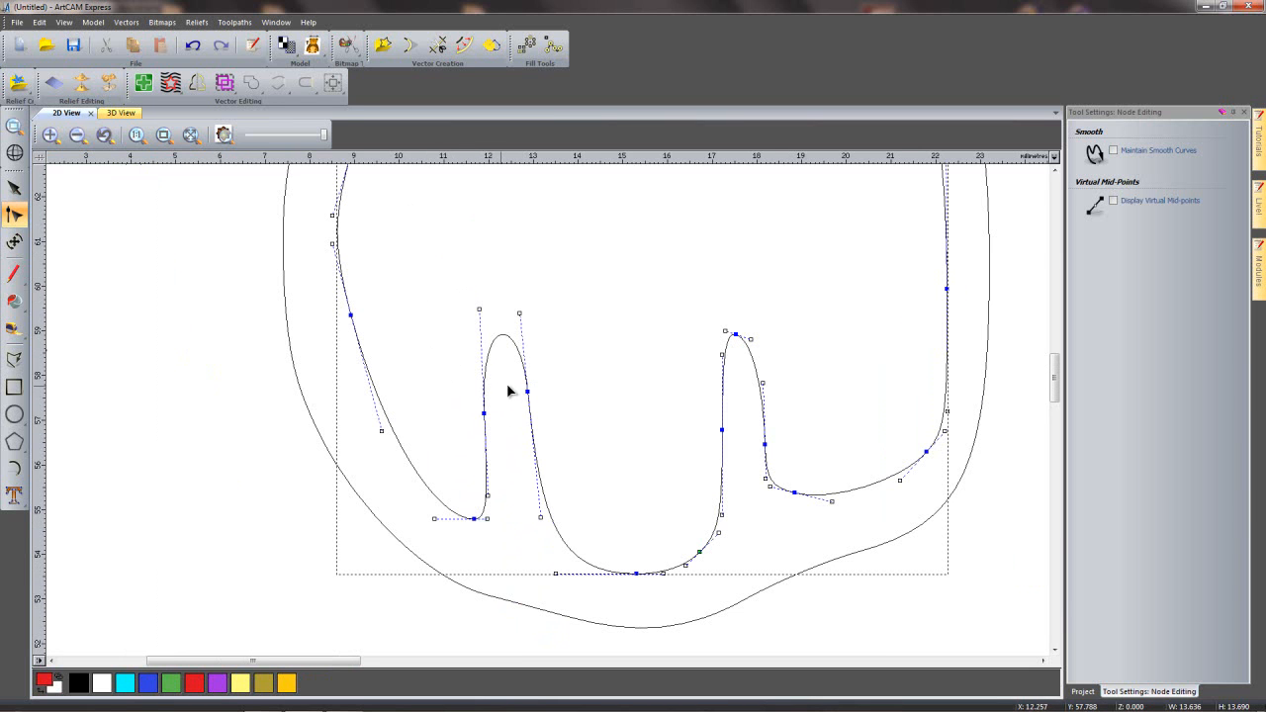
# - Widen the first toe line of the right-hand paw's inner outline to about 1 mm by moving its side nodes apart
pyautogui.hscroll(5, 774, 453)
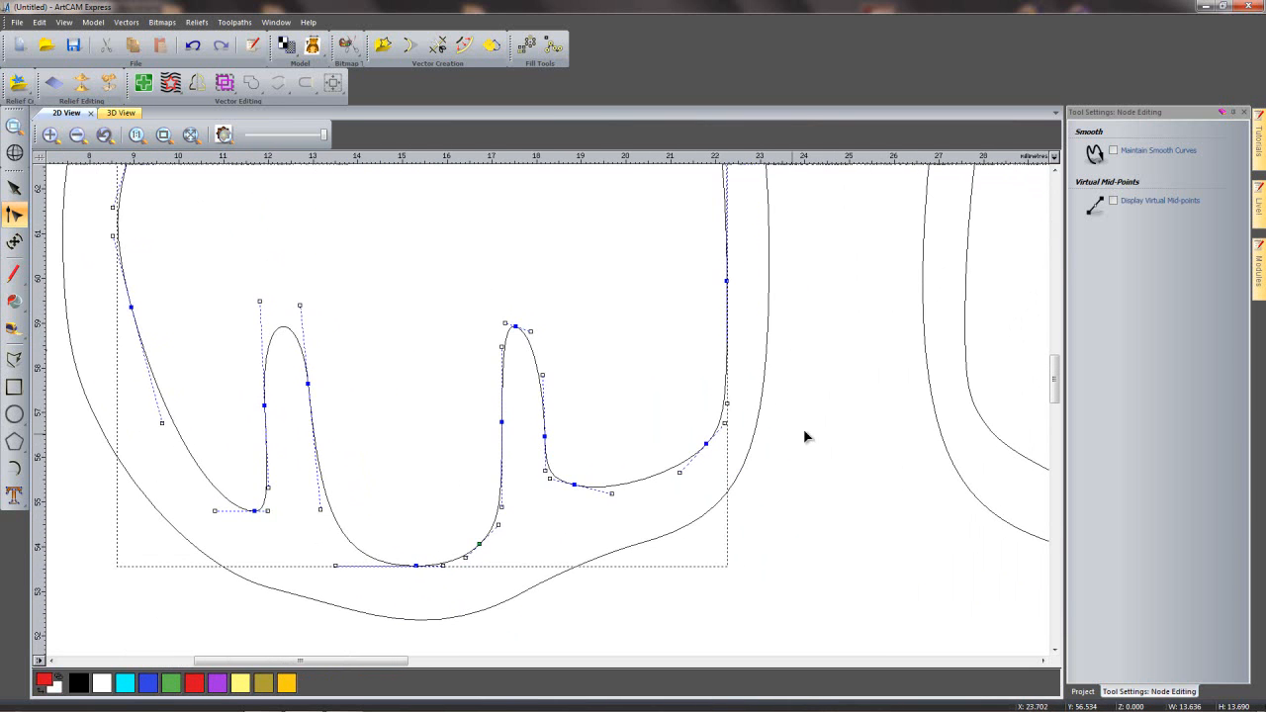
pyautogui.moveTo(946, 416); pyautogui.dragTo(602, 410, button='middle')
pyautogui.moveTo(959, 420); pyautogui.dragTo(731, 416, button='middle')
pyautogui.moveTo(886, 399); pyautogui.dragTo(720, 405, button='middle')
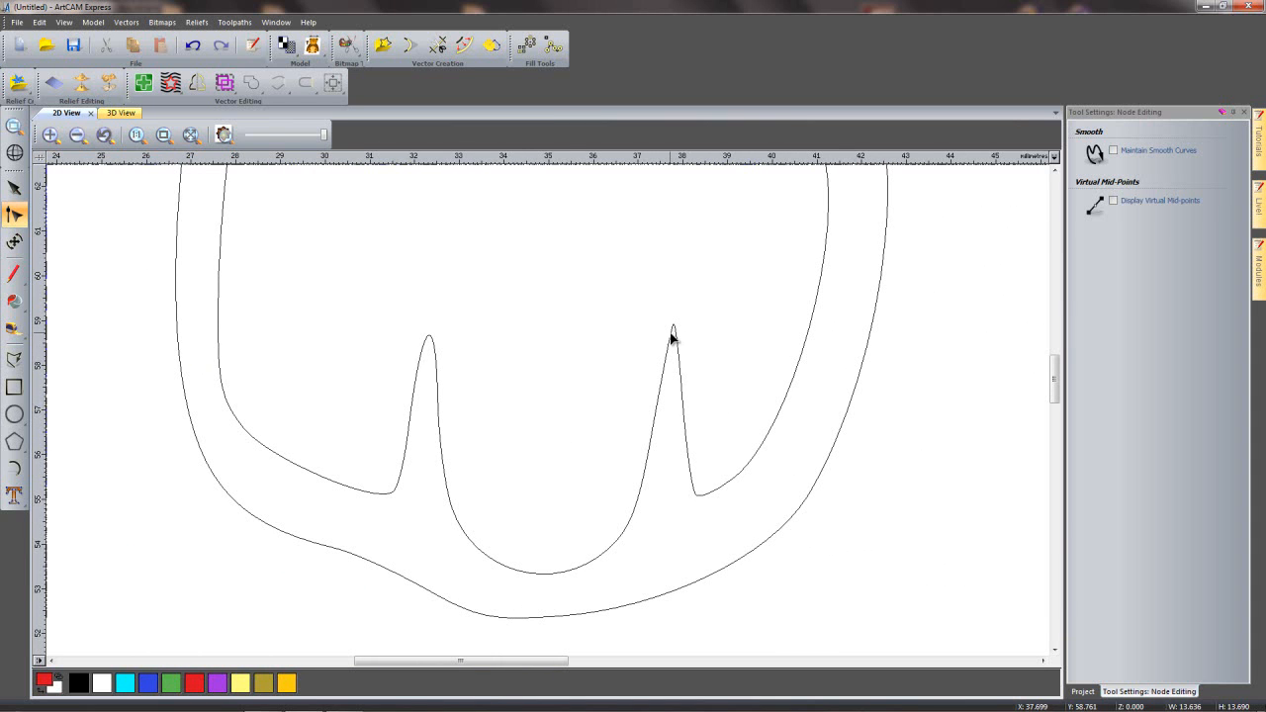
pyautogui.click(436, 364)
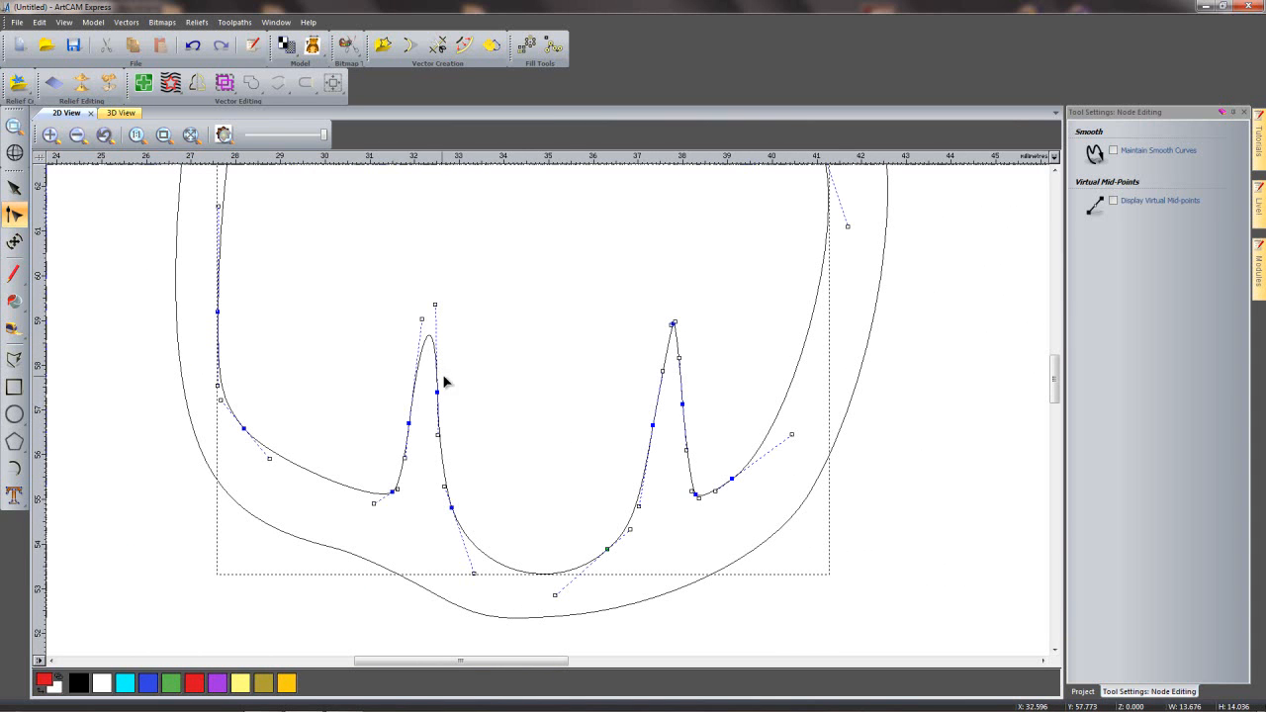
pyautogui.moveTo(437, 393); pyautogui.dragTo(399, 415)
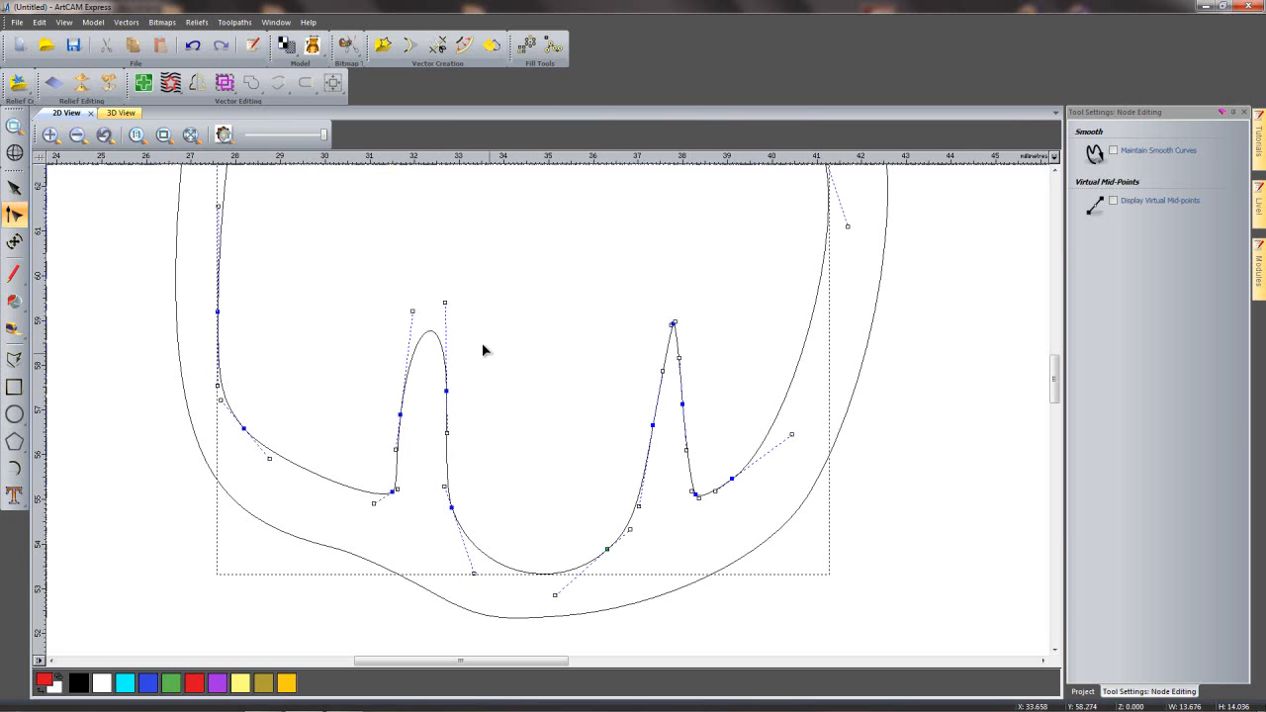
# - Round off and widen the pointed tip of the right-hand paw's second toe line by adjusting its nodes and handles
pyautogui.moveTo(413, 311); pyautogui.dragTo(405, 309)
pyautogui.scroll(4, 658, 362)
pyautogui.moveTo(655, 324); pyautogui.dragTo(762, 321)
pyautogui.moveTo(638, 328); pyautogui.dragTo(565, 331)
pyautogui.scroll(-4, 729, 596)
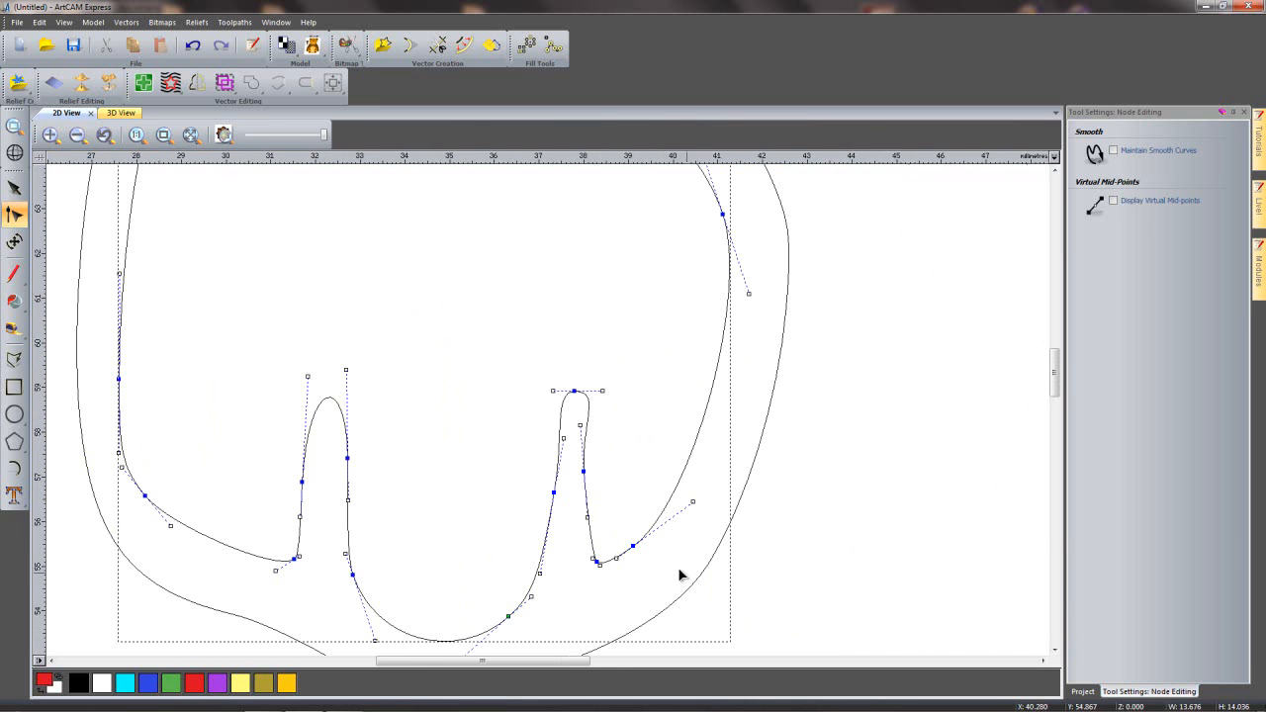
pyautogui.moveTo(584, 473); pyautogui.dragTo(551, 495)
pyautogui.click(576, 507)
pyautogui.scroll(-4, 575, 507)
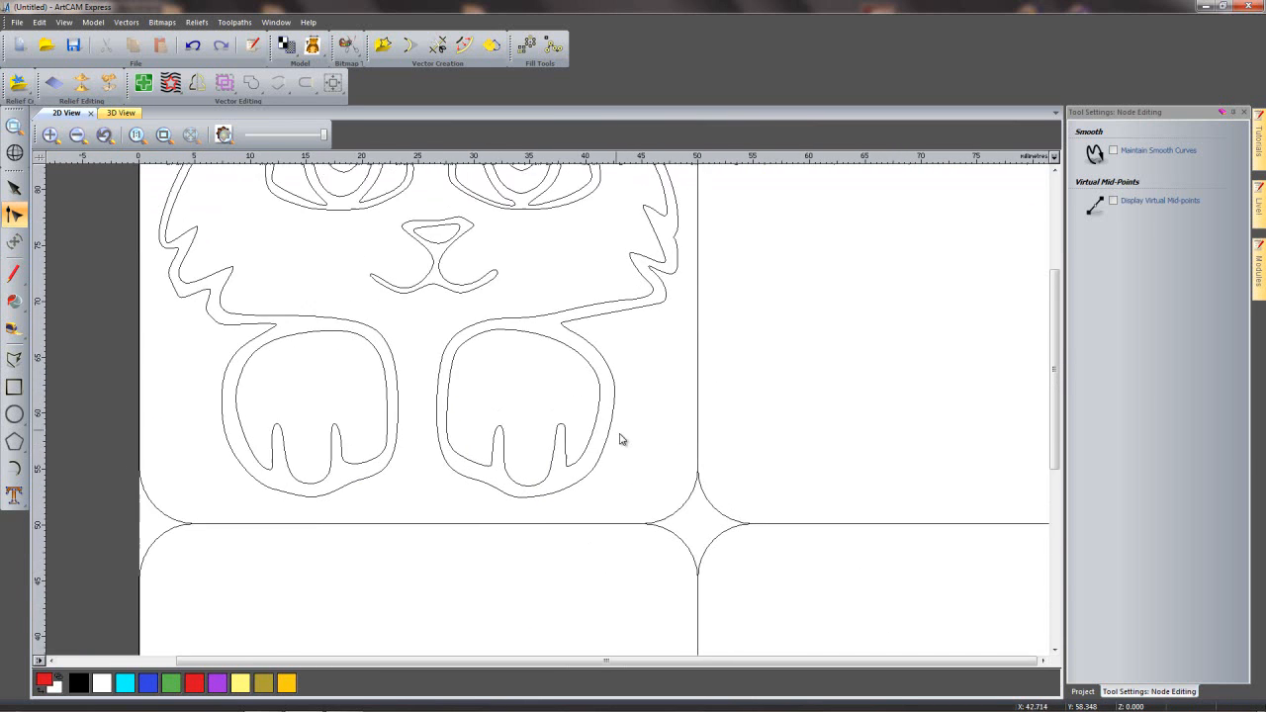
# - Offset the kitten's main head-and-paws outline outwards by 0.3 mm with radiused corners, deleting the original vector
pyautogui.moveTo(616, 429); pyautogui.dragTo(702, 545, button='middle')
pyautogui.moveTo(698, 337); pyautogui.dragTo(701, 351, button='middle')
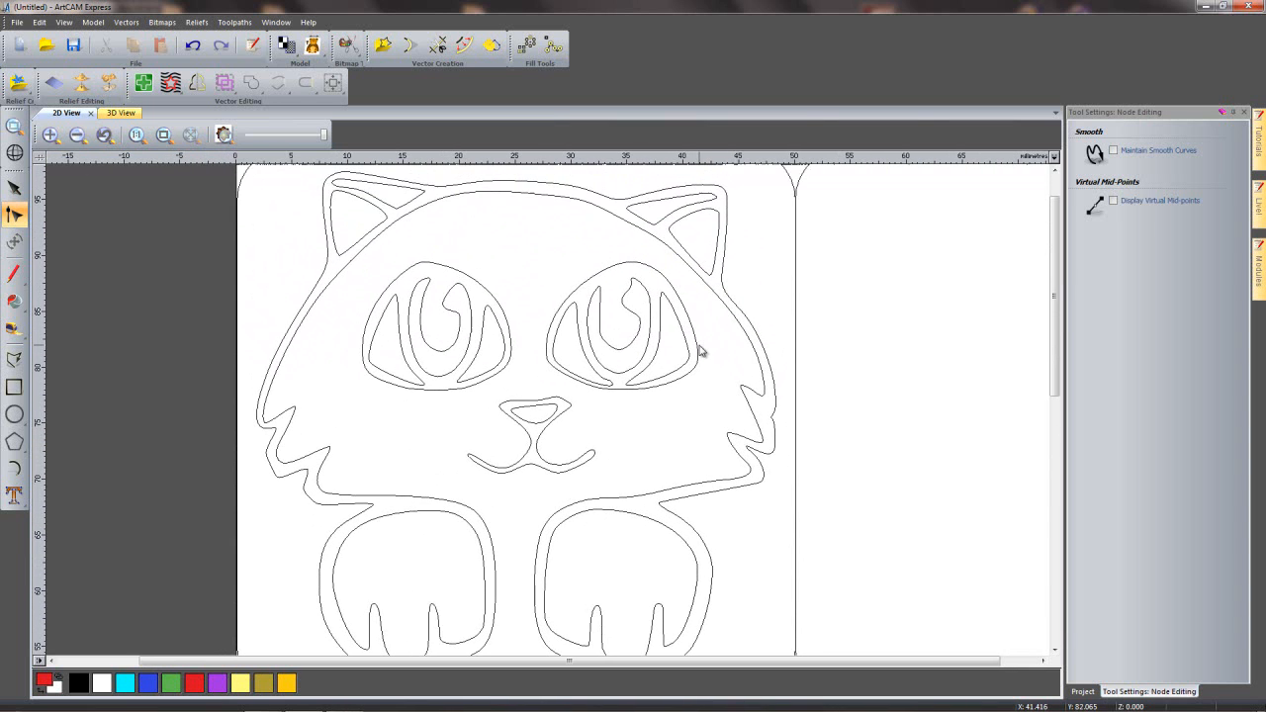
pyautogui.scroll(-2, 700, 351)
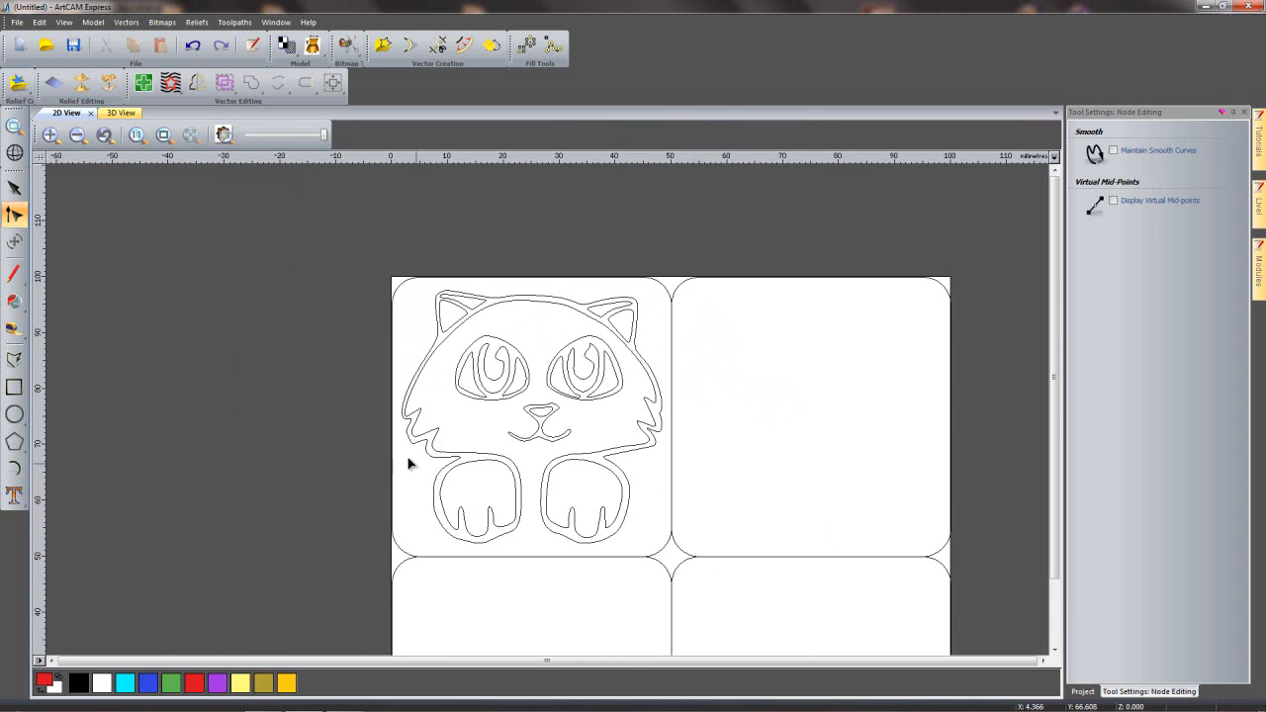
pyautogui.scroll(2, 407, 436)
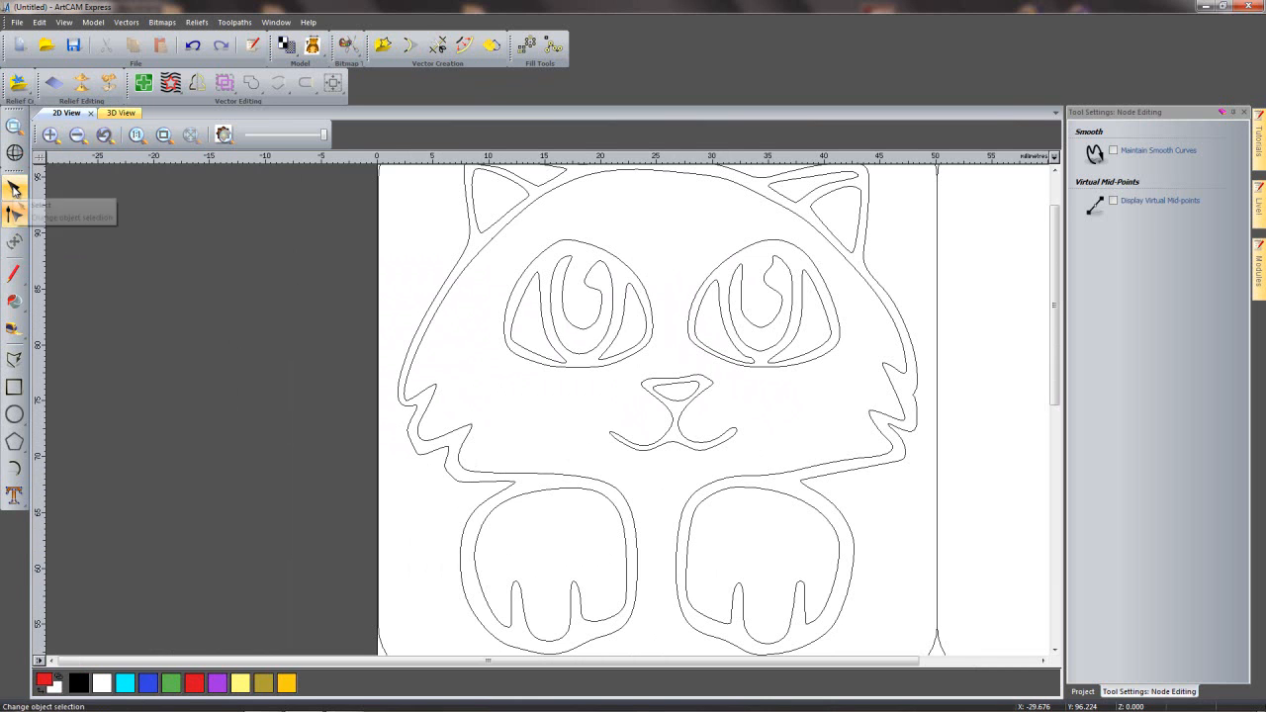
pyautogui.click(13, 189)
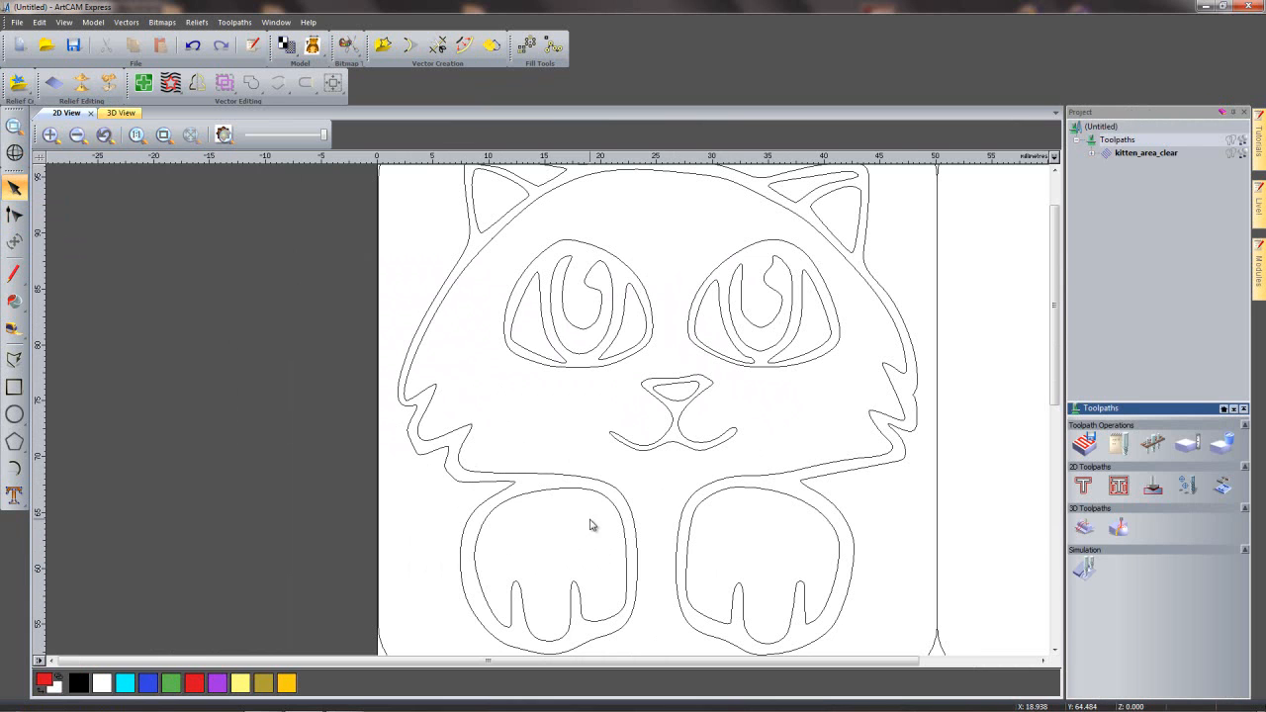
pyautogui.click(441, 444)
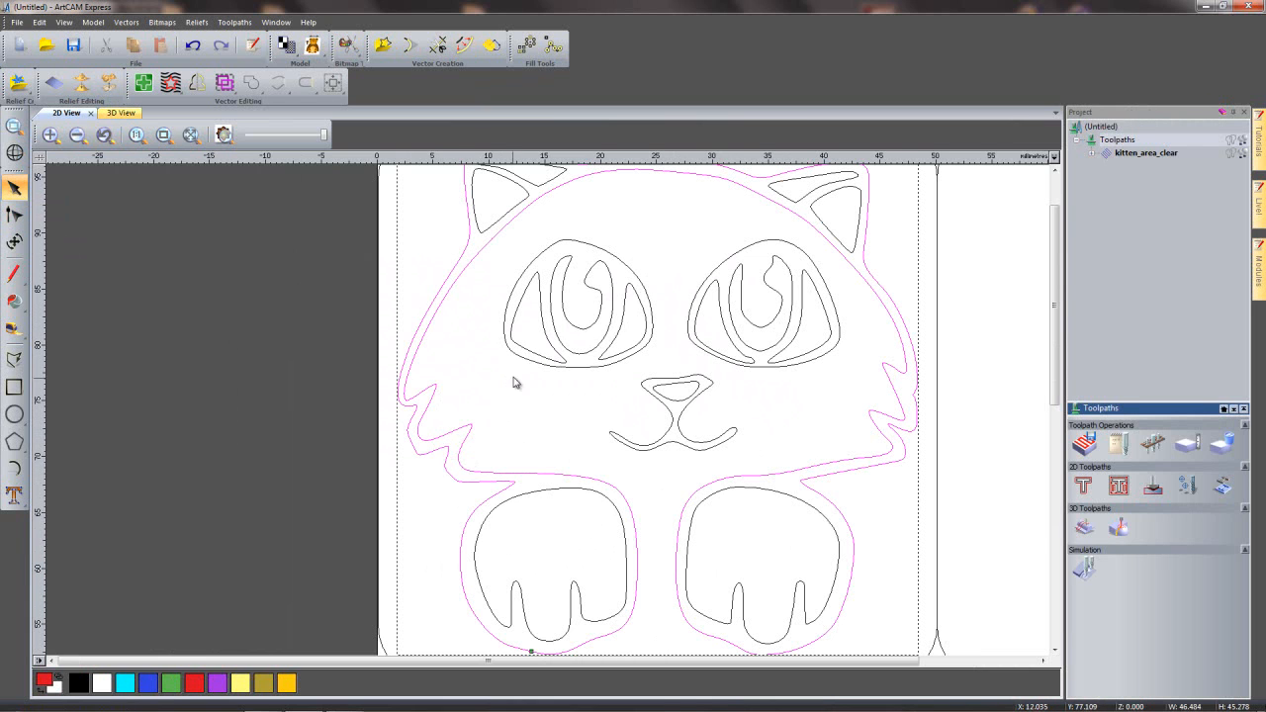
pyautogui.click(464, 44)
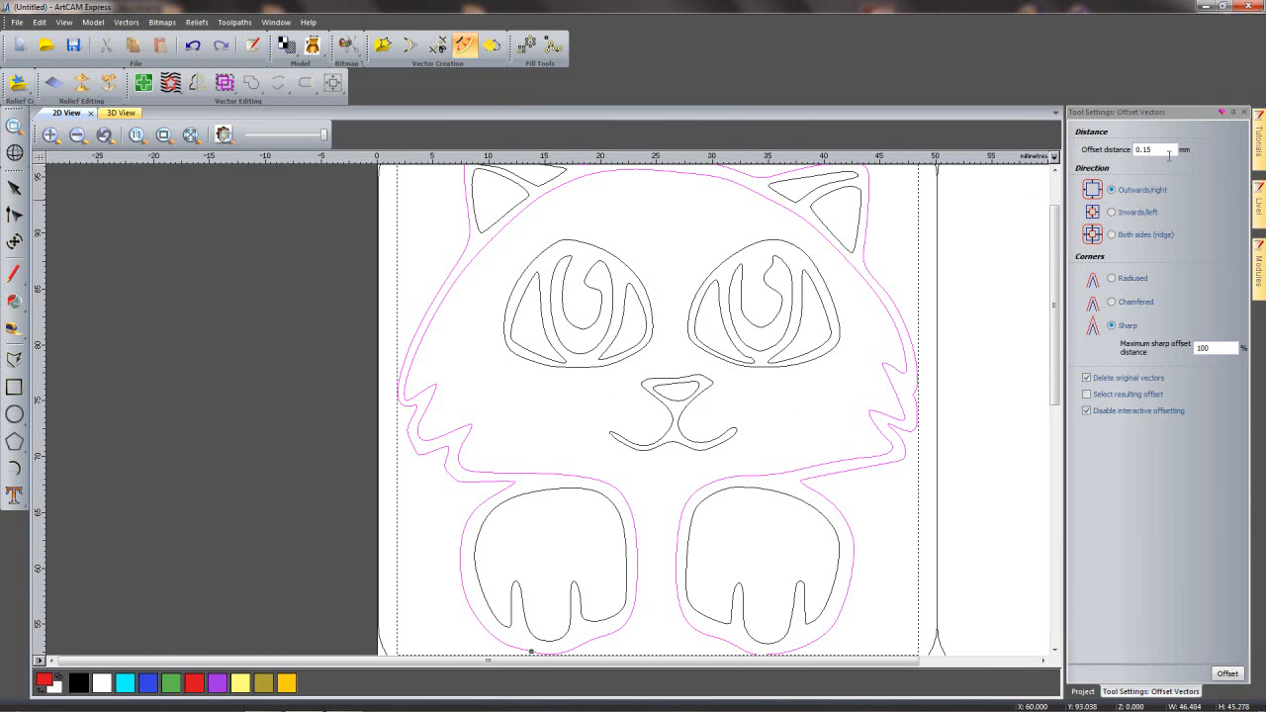
pyautogui.moveTo(1153, 149); pyautogui.dragTo(1100, 151)
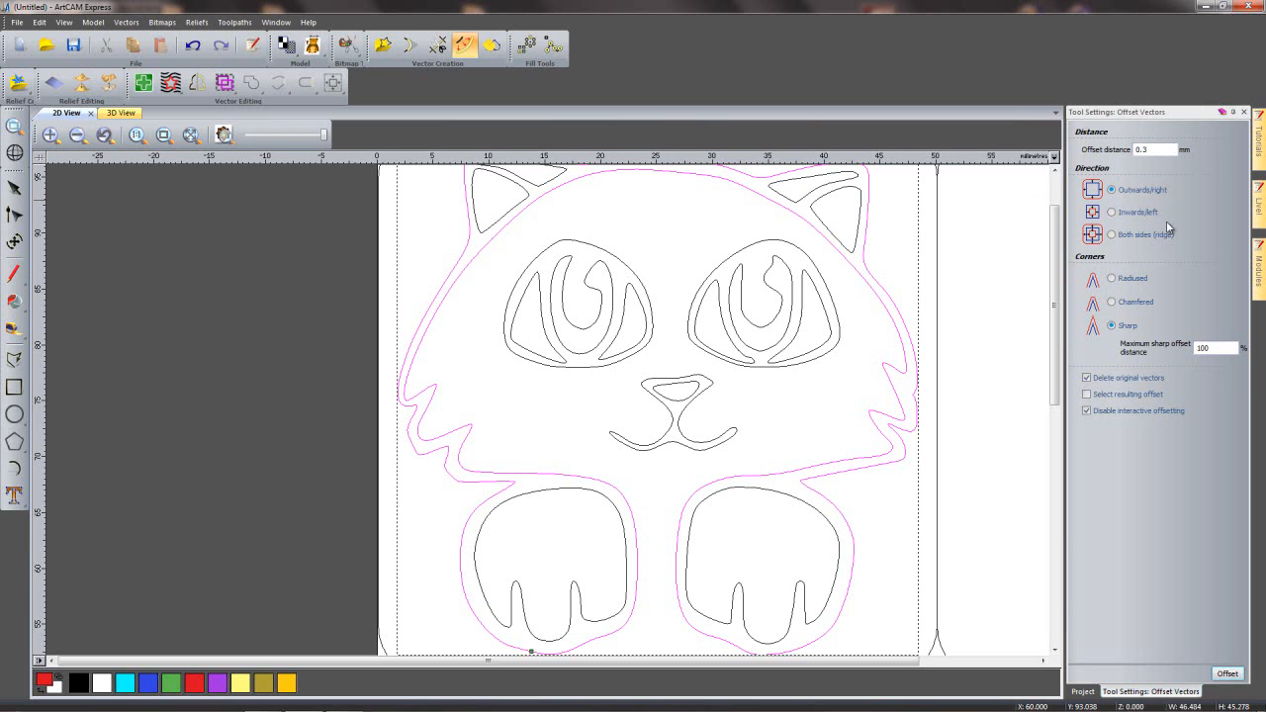
pyautogui.click(1112, 280)
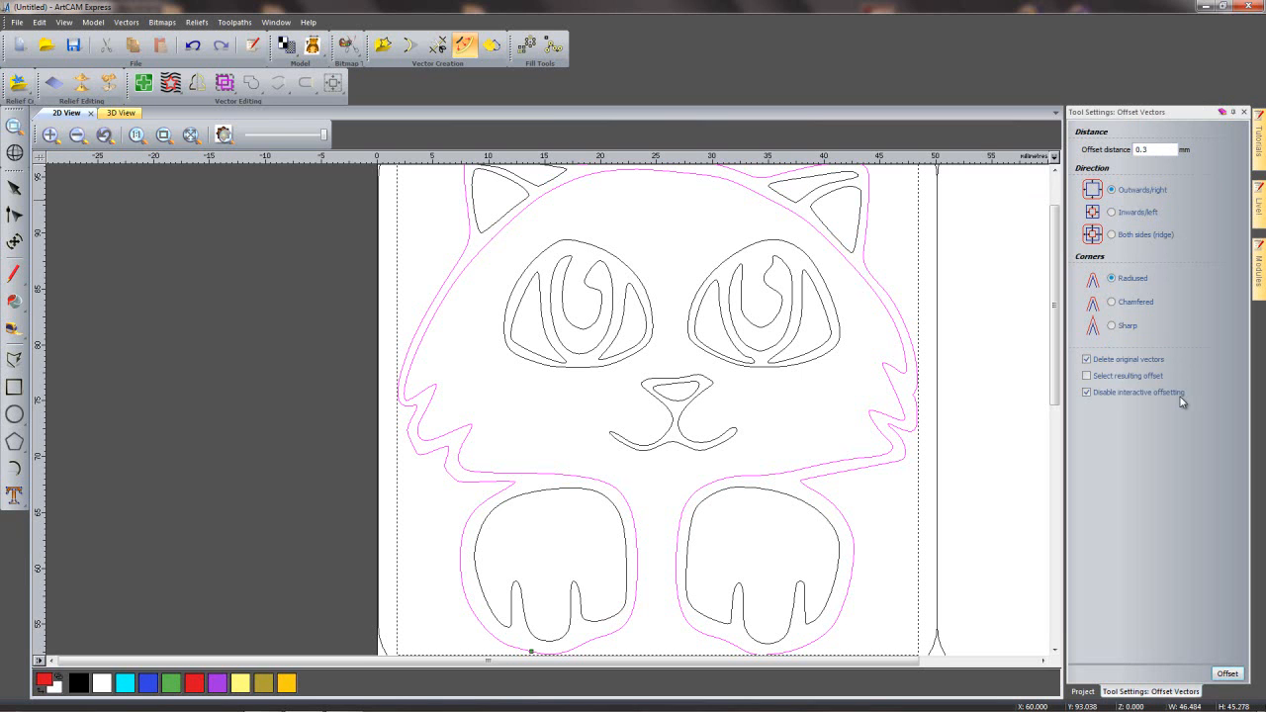
pyautogui.click(1228, 673)
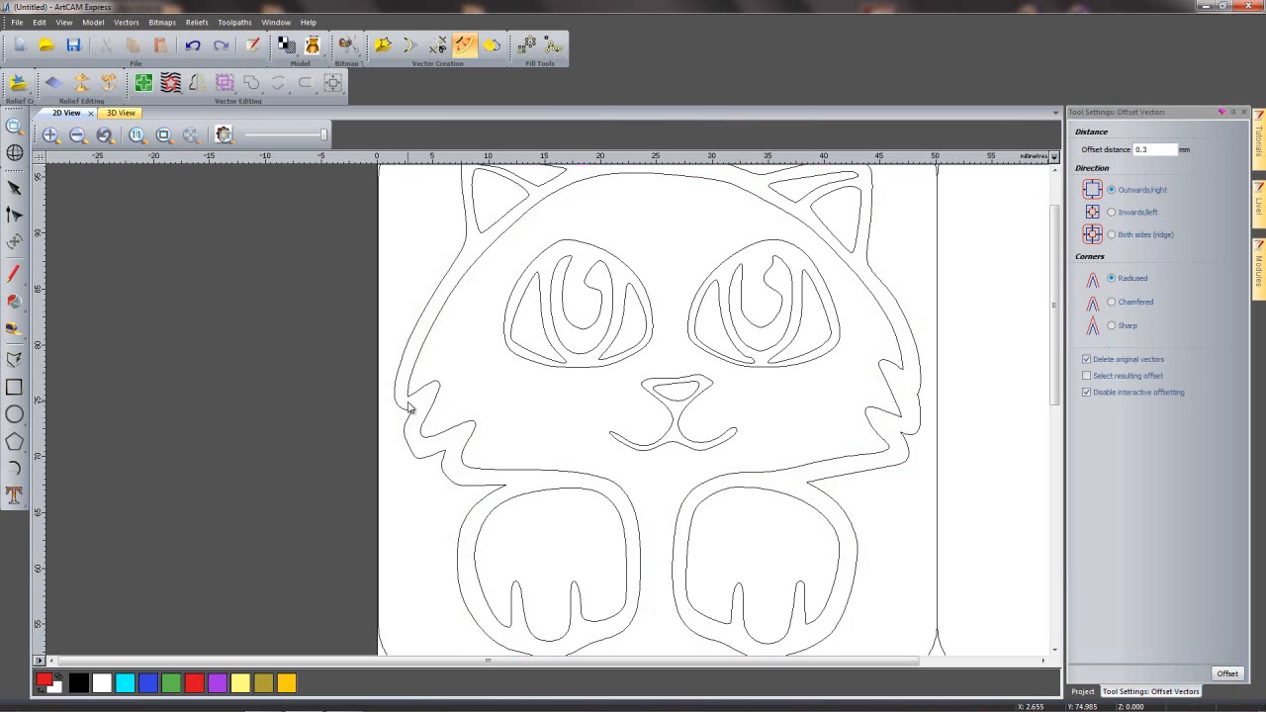
# - Offset the nose-and-mouth outline and both outer eye outlines outwards by 0.25 mm with radiused corners
pyautogui.moveTo(586, 445)
pyautogui.mouseDown(button='middle')
pyautogui.moveTo(552, 482)
pyautogui.moveTo(524, 470)
pyautogui.mouseUp(button='middle')
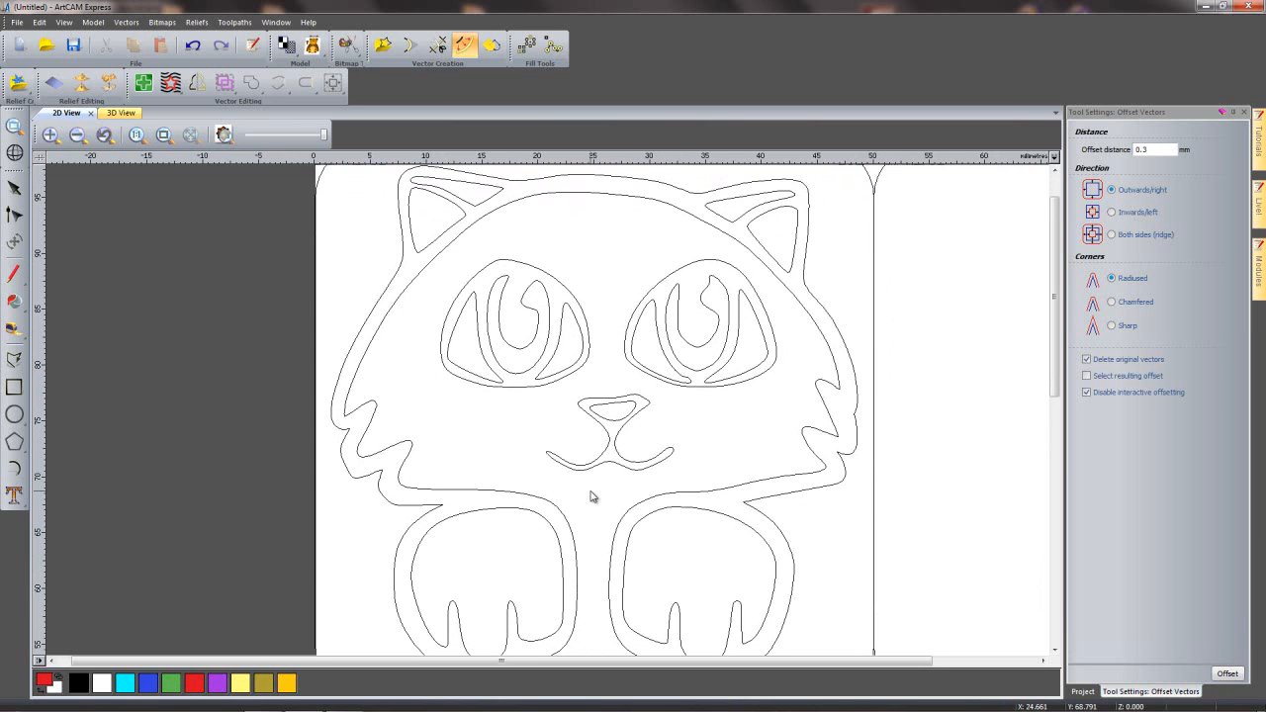
pyautogui.moveTo(610, 580)
pyautogui.mouseDown(button='middle')
pyautogui.moveTo(577, 527)
pyautogui.moveTo(607, 526)
pyautogui.mouseUp(button='middle')
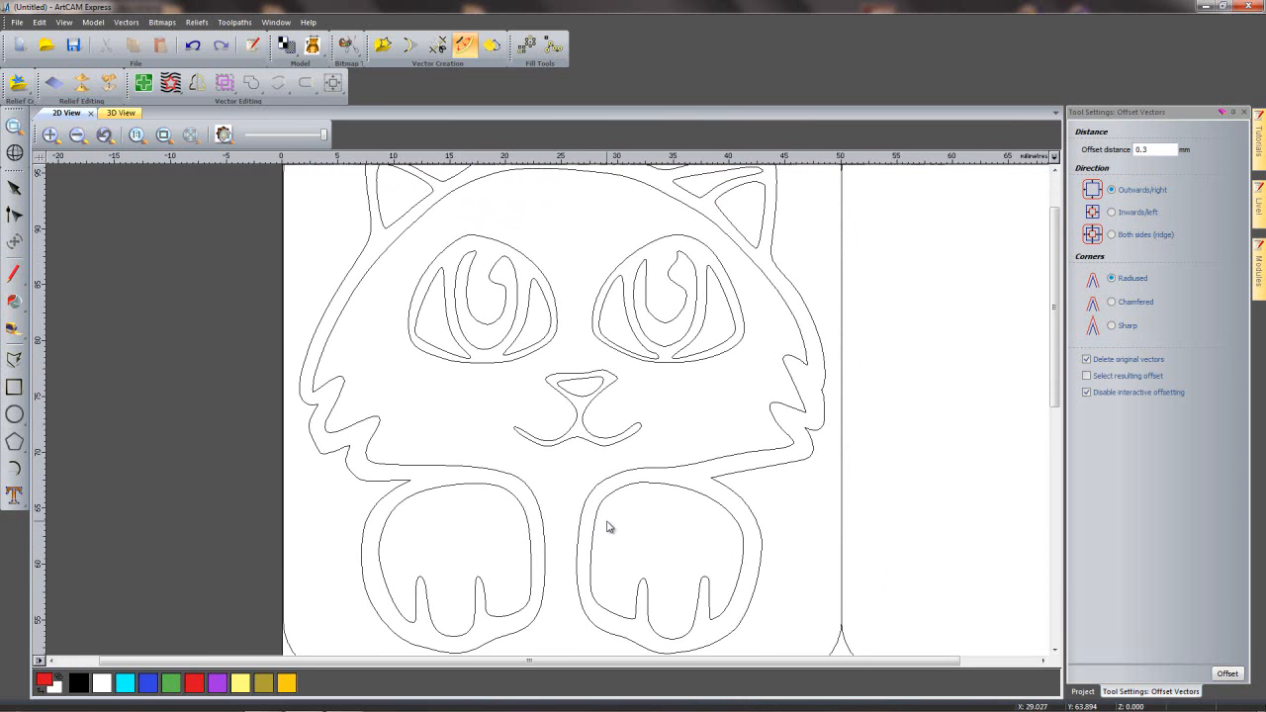
pyautogui.click(584, 433)
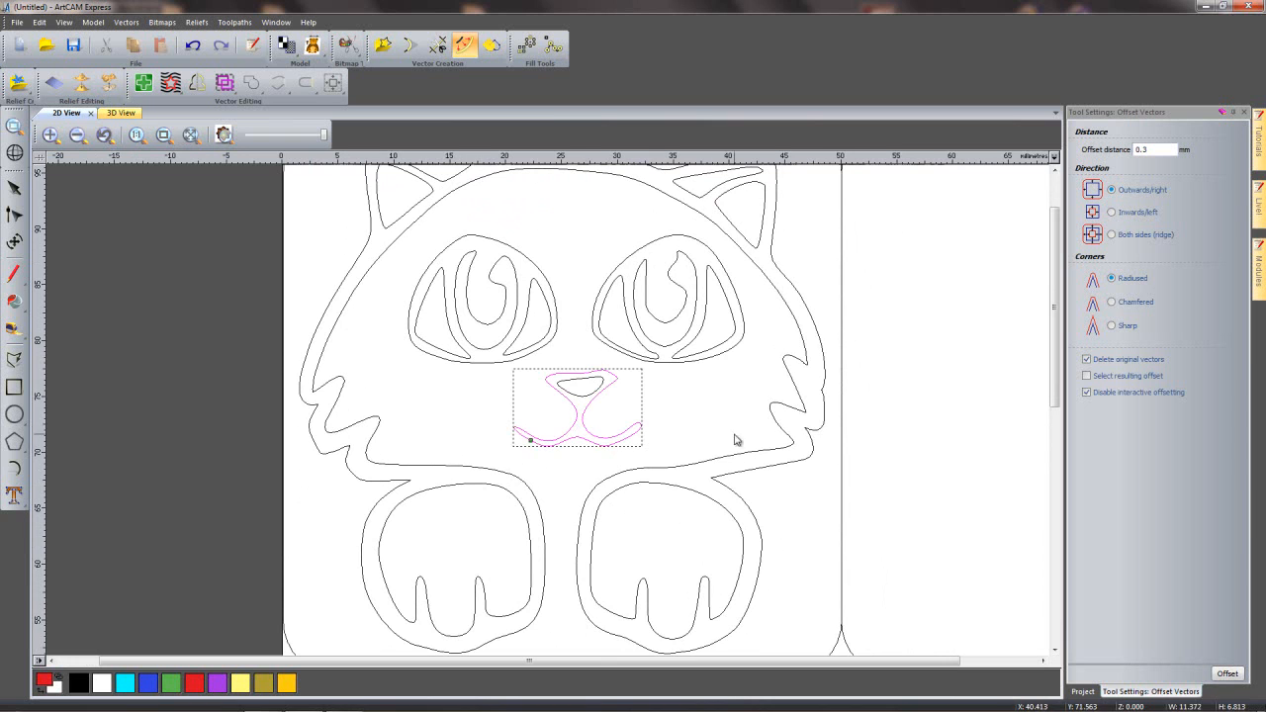
pyautogui.scroll(2, 728, 445)
pyautogui.keyDown('shift'); pyautogui.click(485, 389); pyautogui.keyUp('shift')
pyautogui.keyDown('shift'); pyautogui.click(715, 392); pyautogui.keyUp('shift')
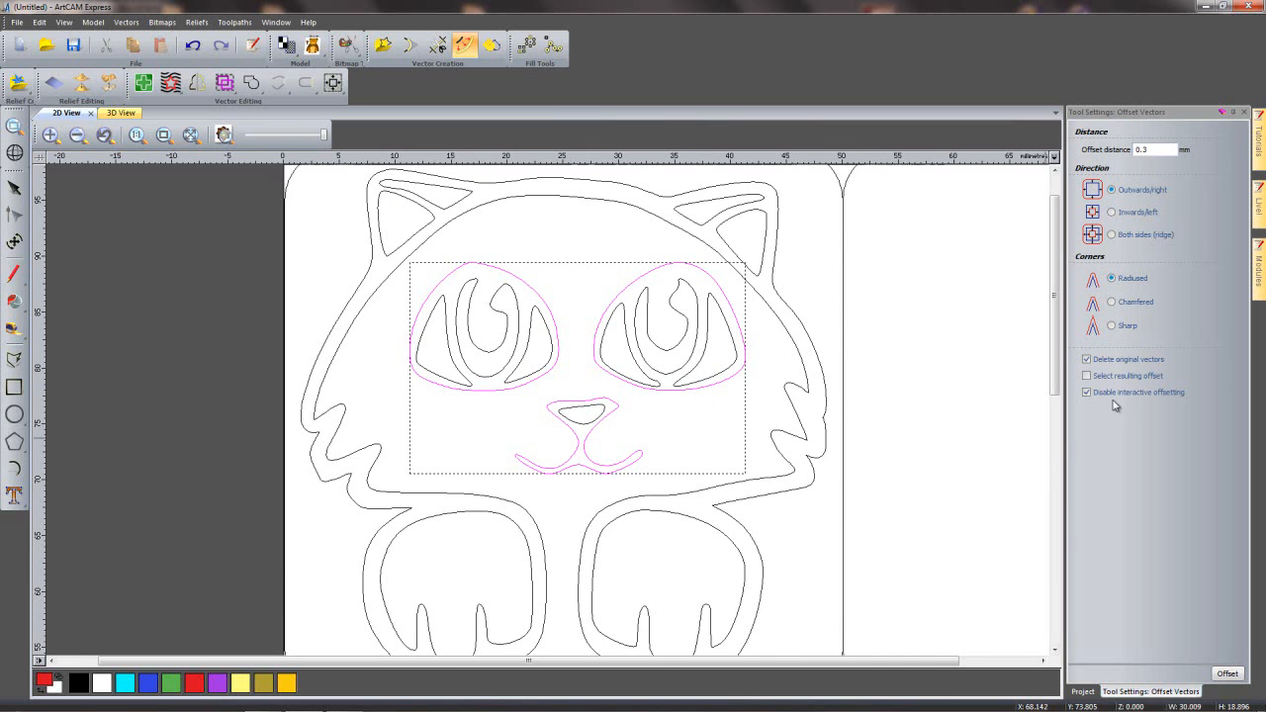
pyautogui.moveTo(1173, 150); pyautogui.dragTo(1078, 149)
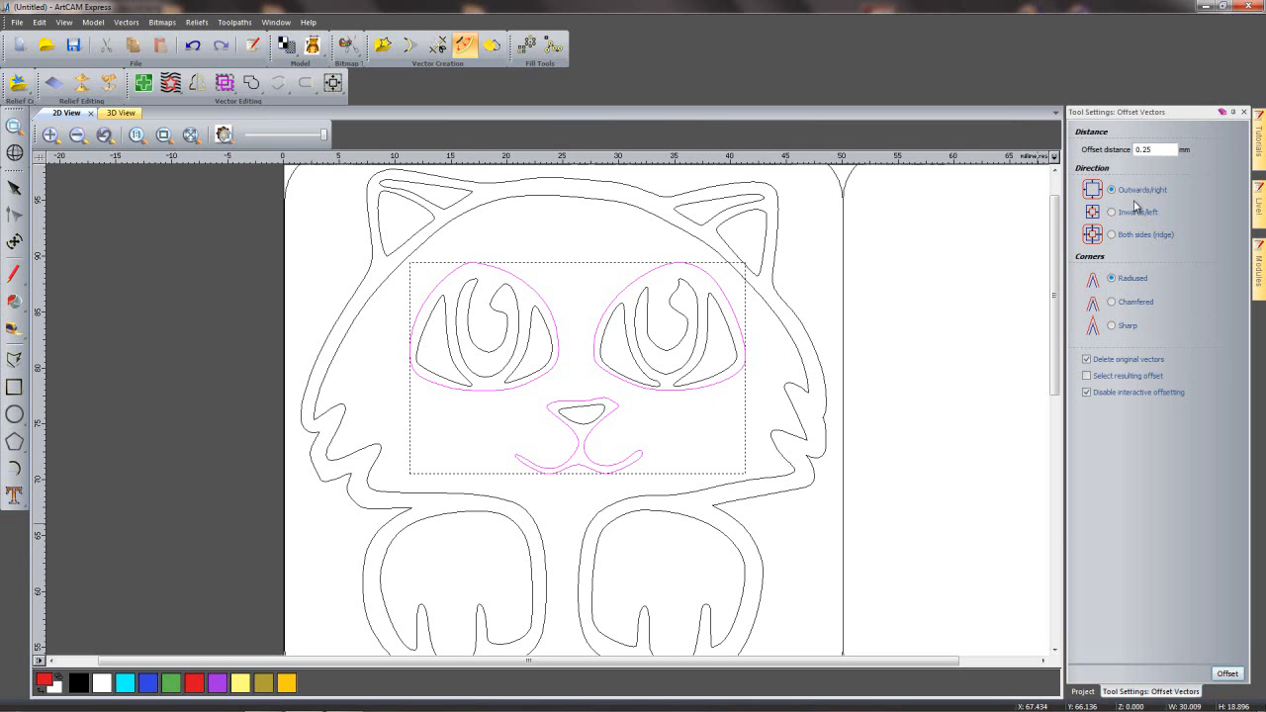
pyautogui.click(1237, 675)
pyautogui.moveTo(616, 510)
pyautogui.mouseDown(button='middle')
pyautogui.moveTo(595, 480)
pyautogui.moveTo(598, 501)
pyautogui.mouseUp(button='middle')
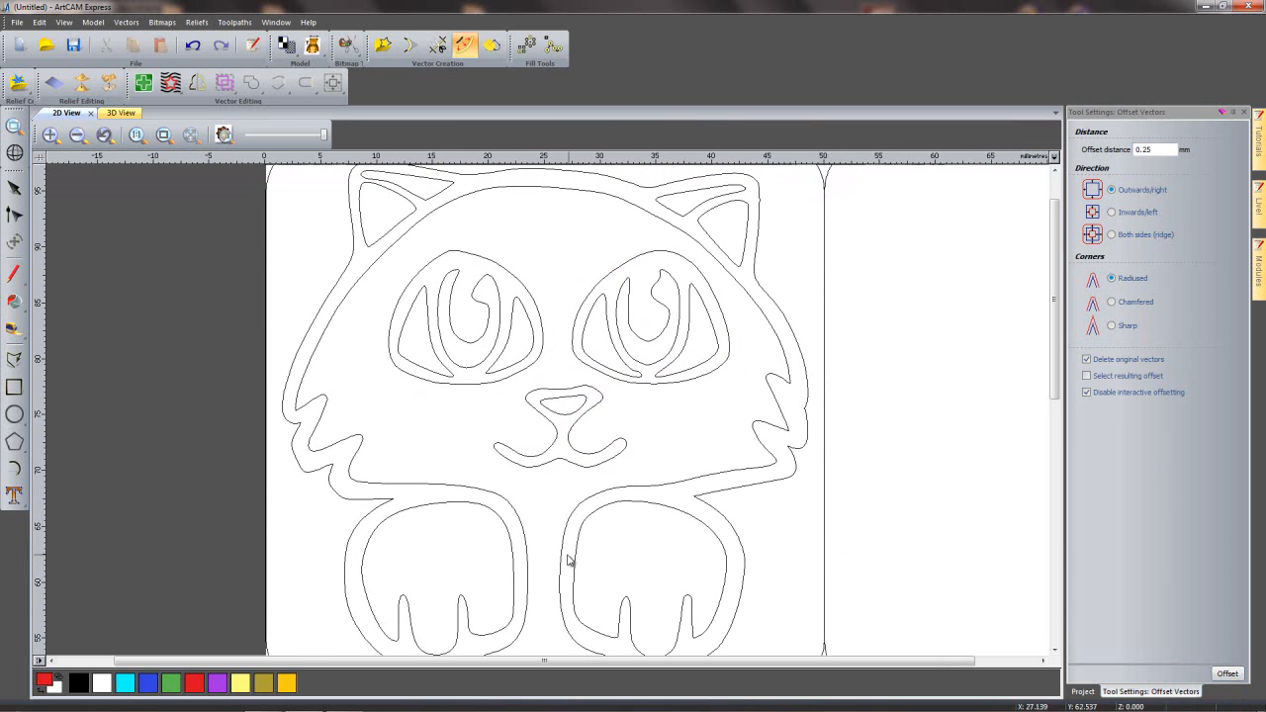
# - Offset the inner paw, nose and ear outlines, the left-hand eye's white areas and the right-hand eye's left white area inwards by 0.2 mm
pyautogui.click(514, 560)
pyautogui.keyDown('shift'); pyautogui.click(576, 557); pyautogui.keyUp('shift')
pyautogui.keyDown('shift'); pyautogui.click(561, 416); pyautogui.keyUp('shift')
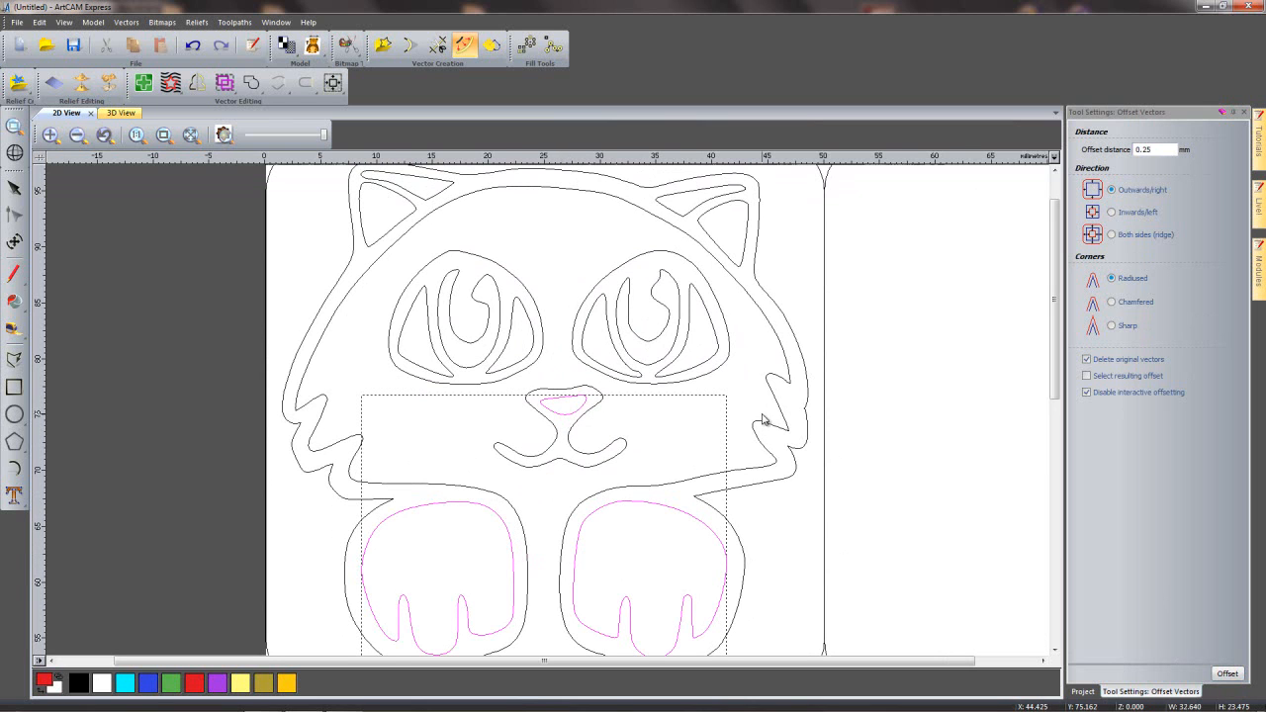
pyautogui.keyDown('shift'); pyautogui.click(421, 374); pyautogui.keyUp('shift')
pyautogui.keyDown('shift'); pyautogui.click(509, 366); pyautogui.keyUp('shift')
pyautogui.keyDown('shift'); pyautogui.click(616, 373); pyautogui.keyUp('shift')
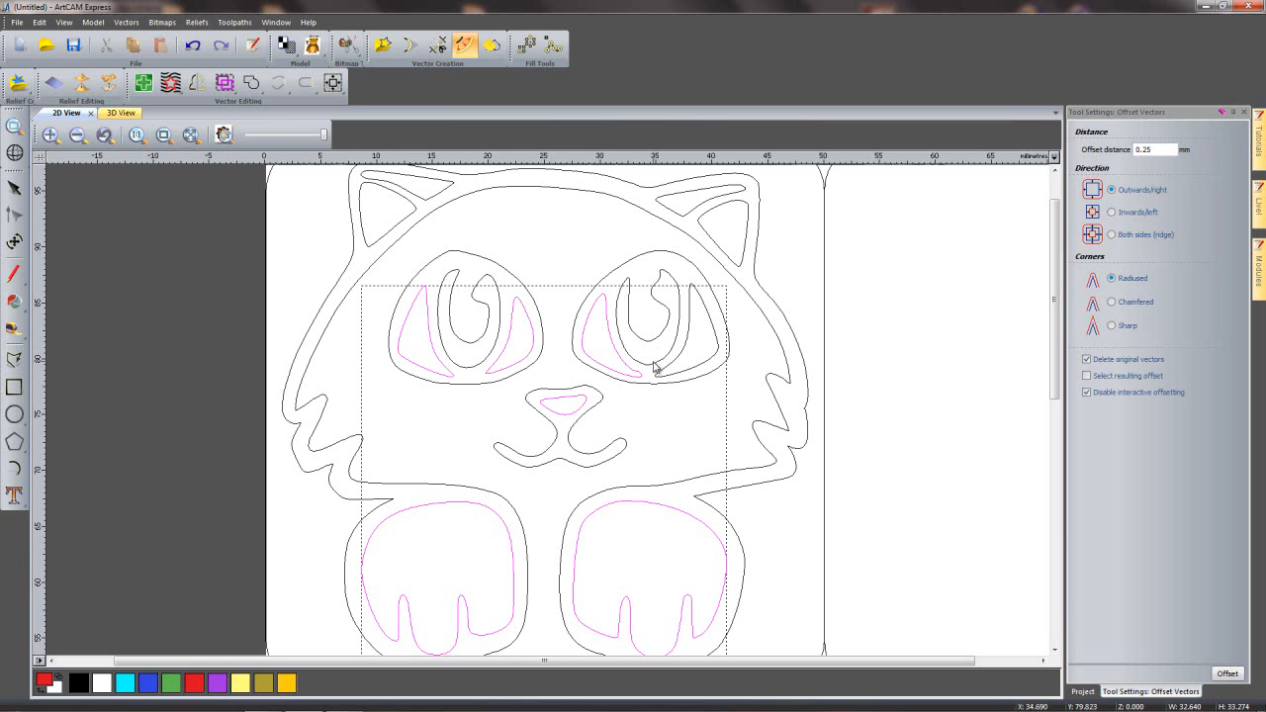
pyautogui.keyDown('shift'); pyautogui.click(404, 221); pyautogui.keyUp('shift')
pyautogui.keyDown('shift'); pyautogui.click(708, 234); pyautogui.keyUp('shift')
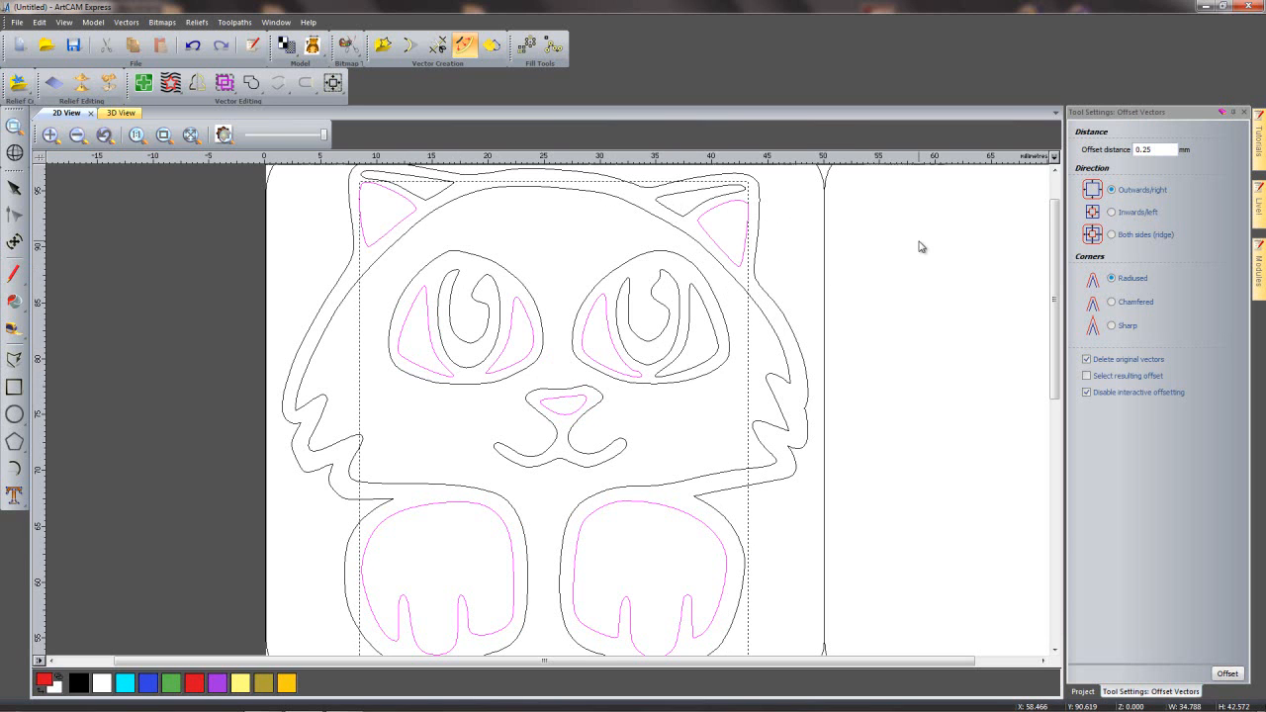
pyautogui.click(1161, 149)
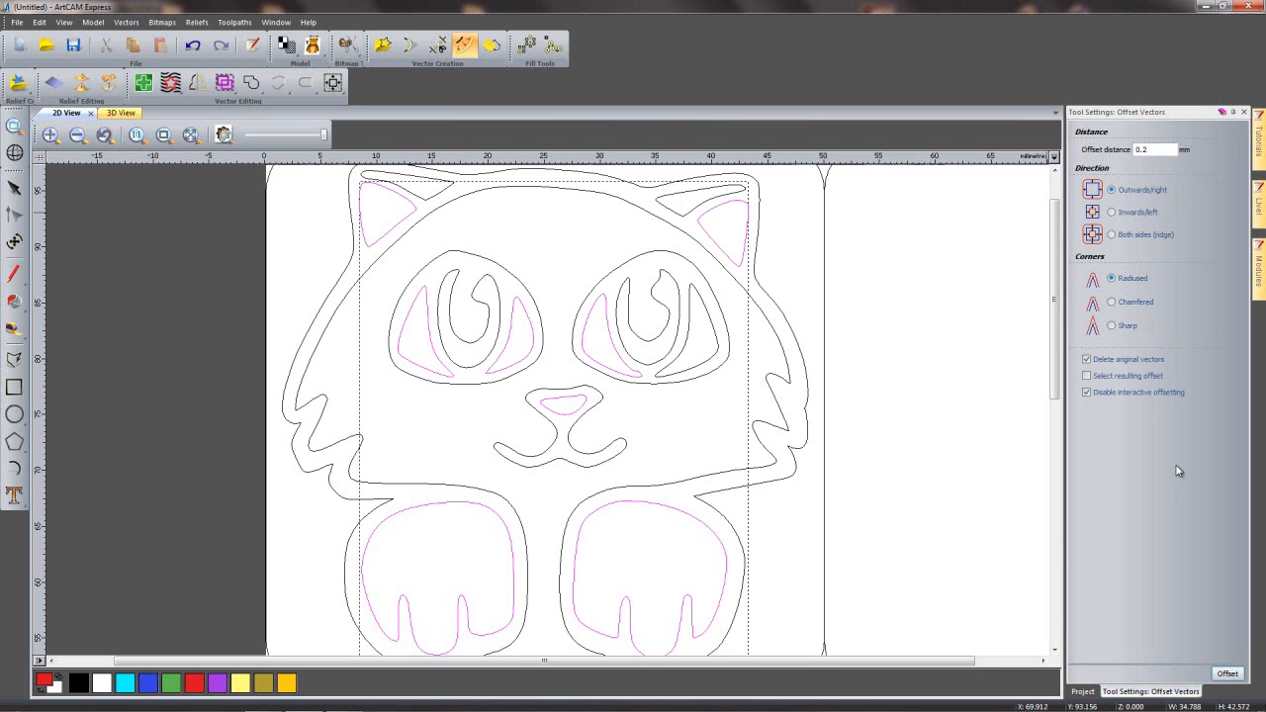
pyautogui.click(1112, 212)
pyautogui.click(1231, 679)
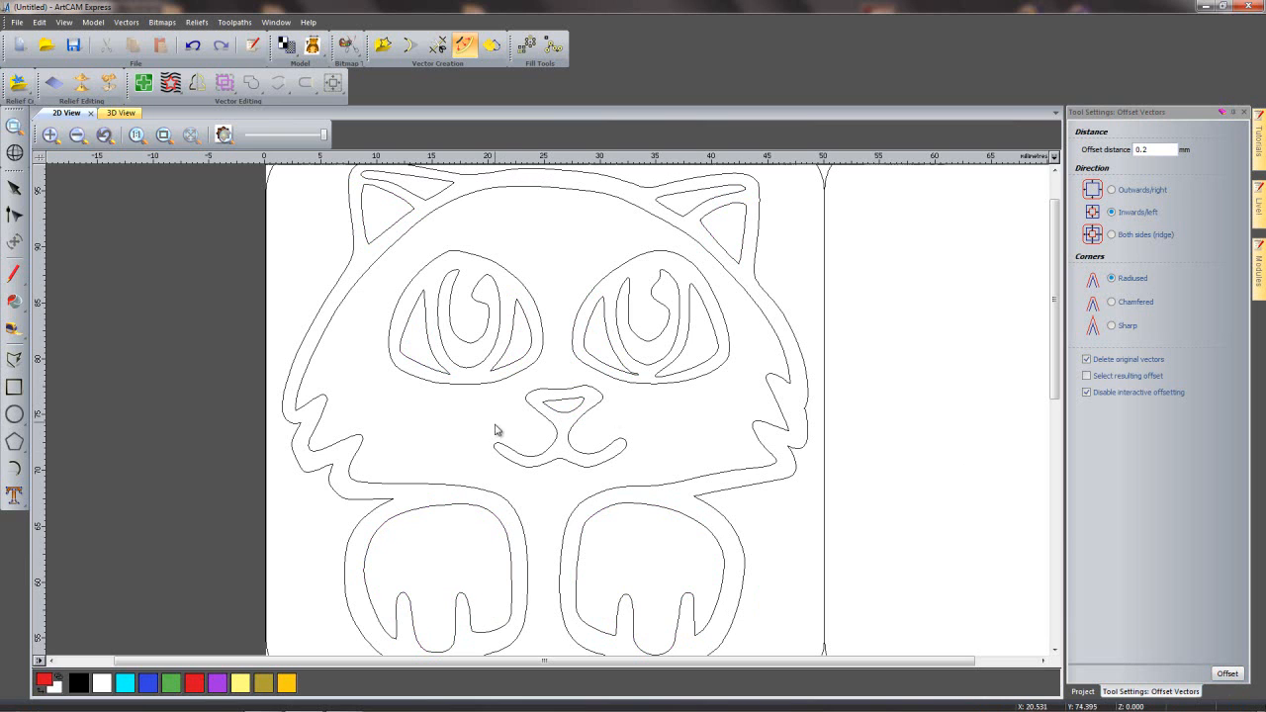
# - Offset the pupil outlines of both eyes inwards by 0.15 mm and close the vector offset settings
pyautogui.click(473, 371)
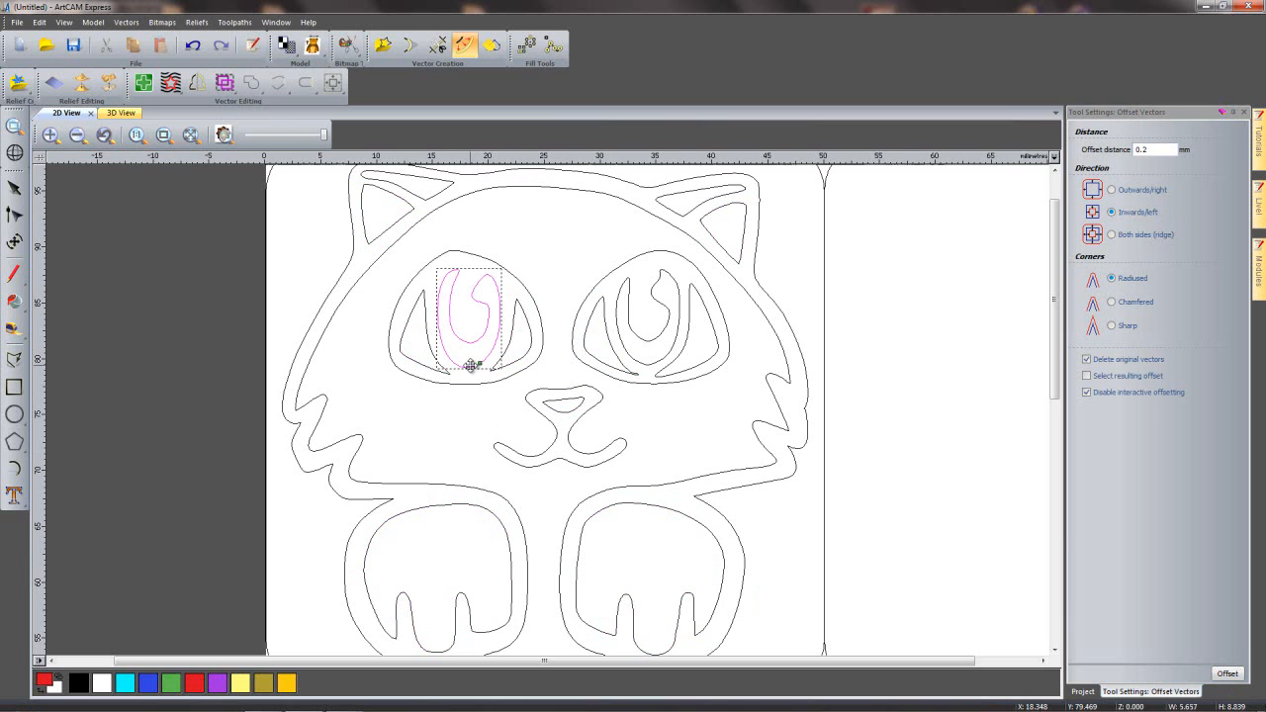
pyautogui.keyDown('shift'); pyautogui.click(657, 368); pyautogui.keyUp('shift')
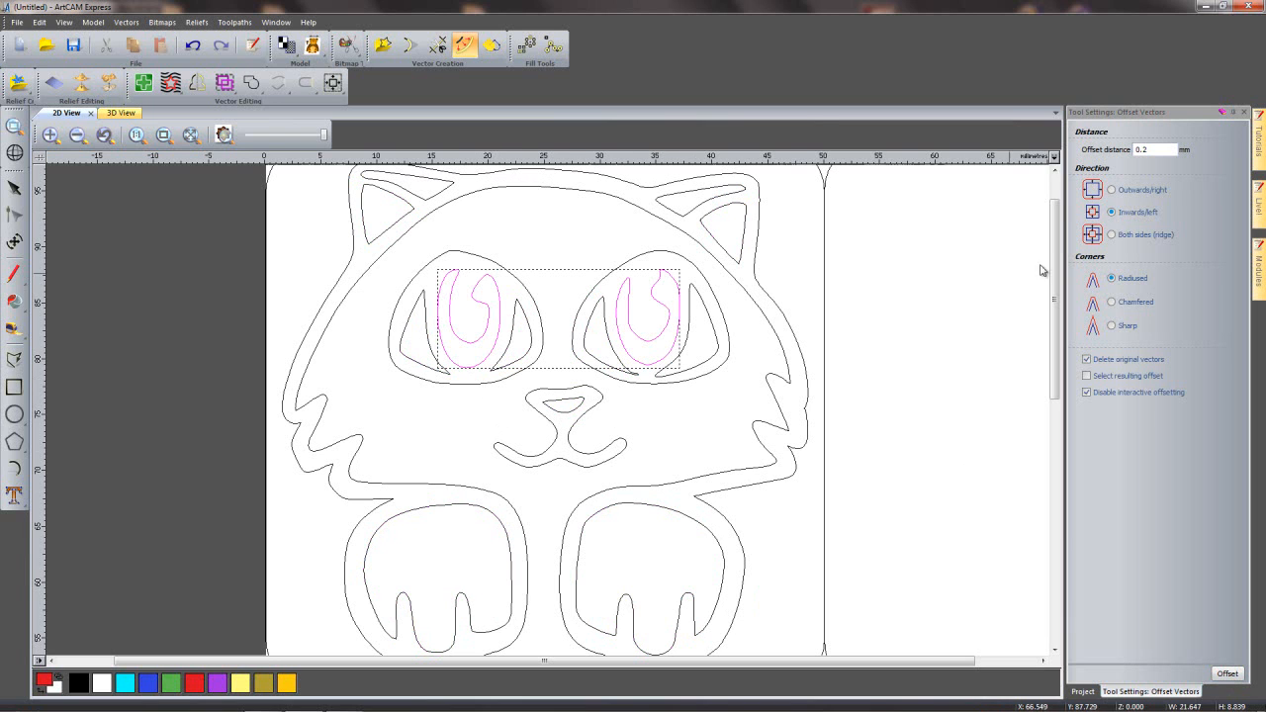
pyautogui.moveTo(1159, 149); pyautogui.dragTo(1100, 153)
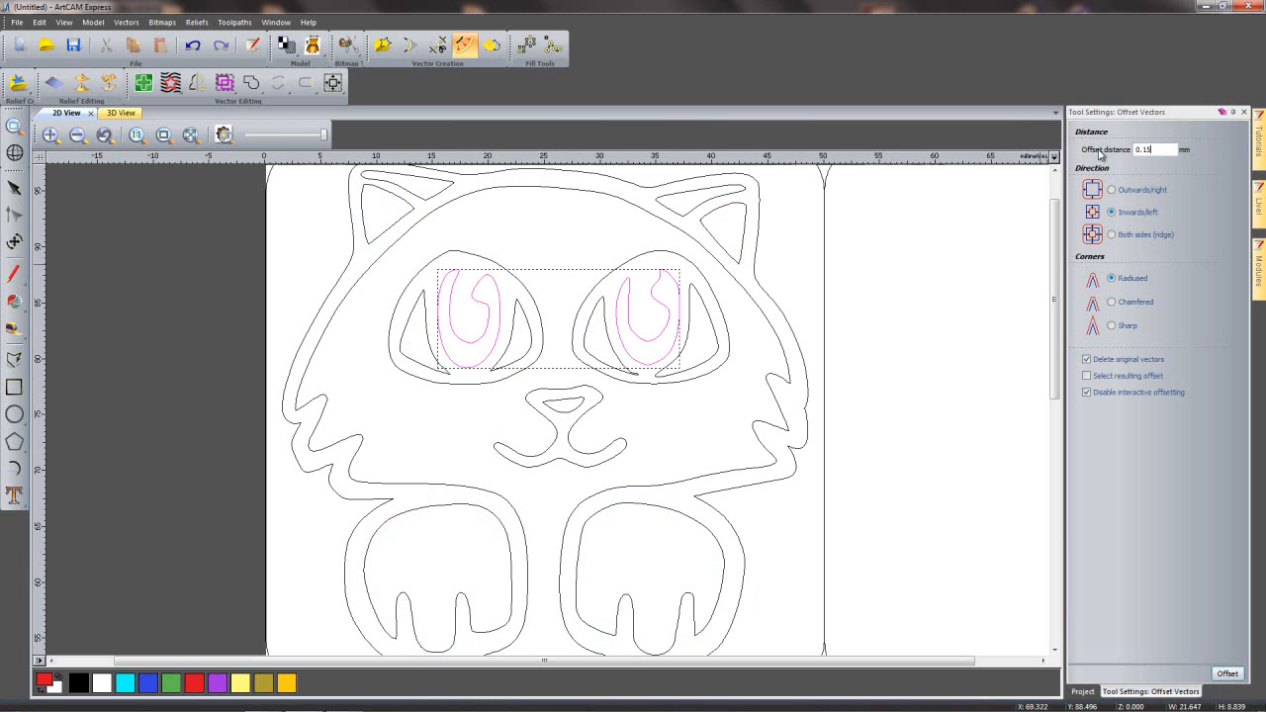
pyautogui.click(1228, 673)
pyautogui.scroll(-2, 689, 403)
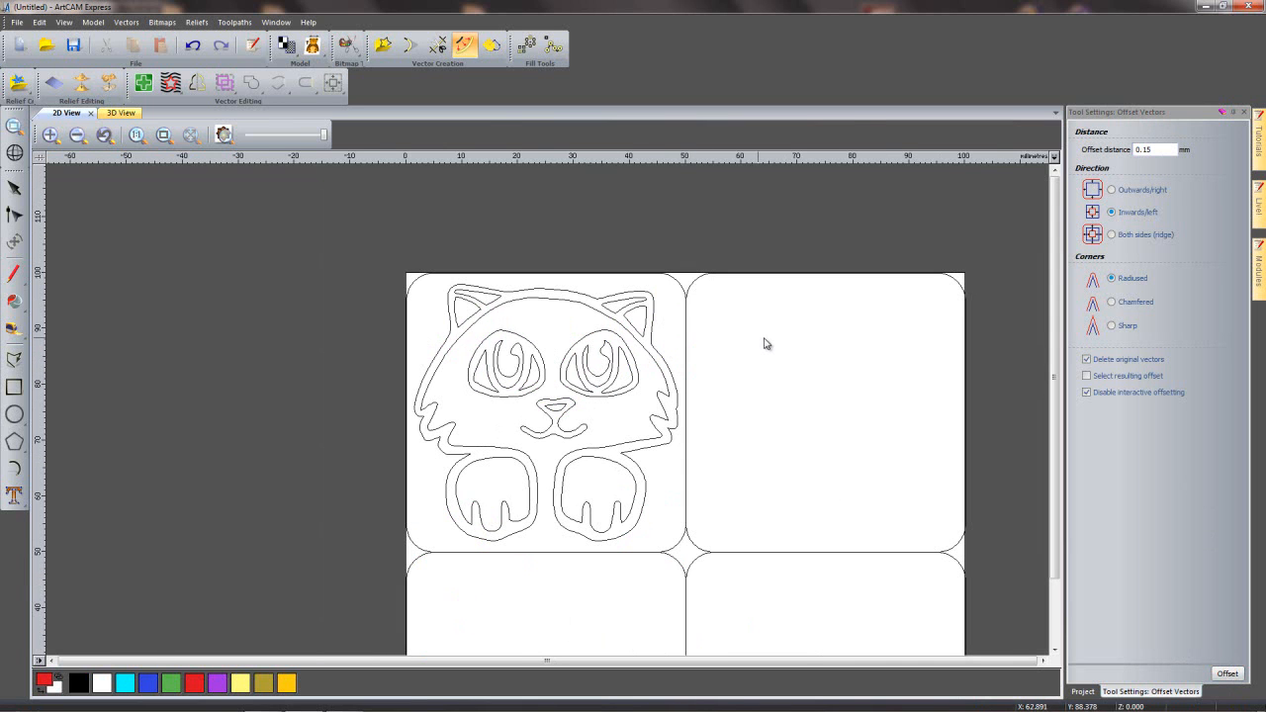
pyautogui.click(1245, 113)
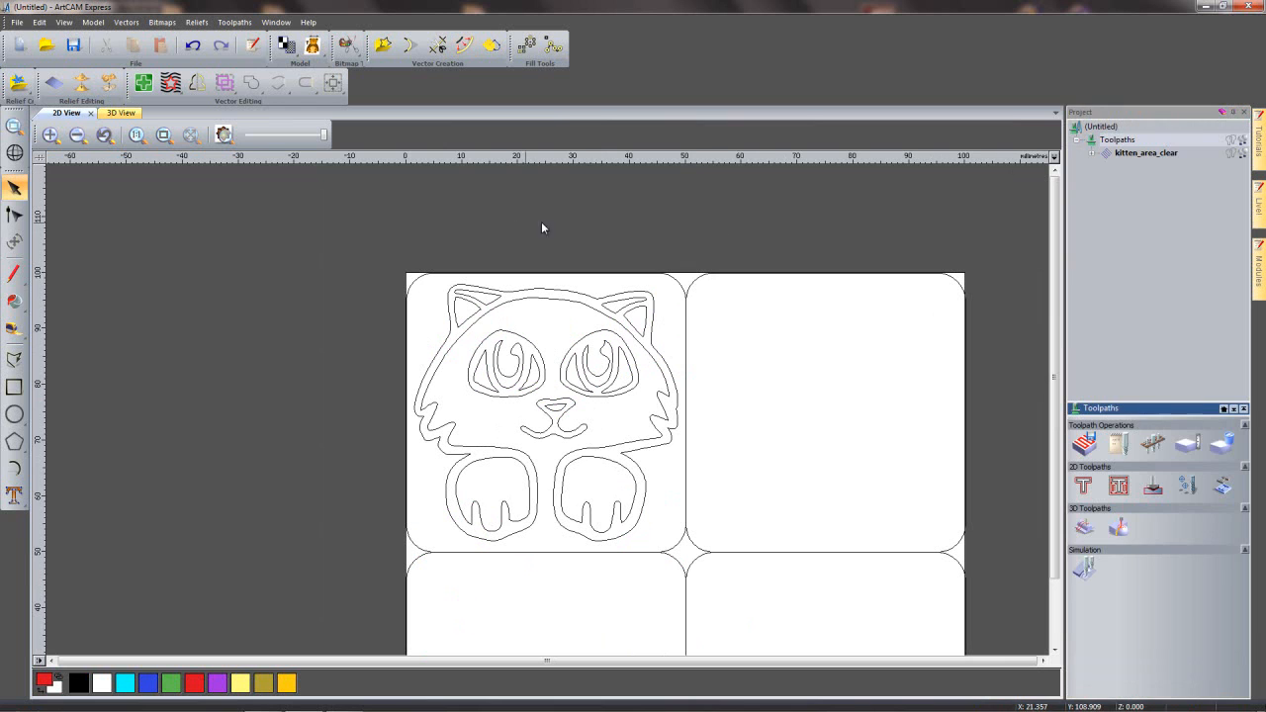
# - Recalculate the kitten_area_clear area clearance toolpath in the 3D view using all the kitten vectors and their surrounding stamp border
pyautogui.click(119, 113)
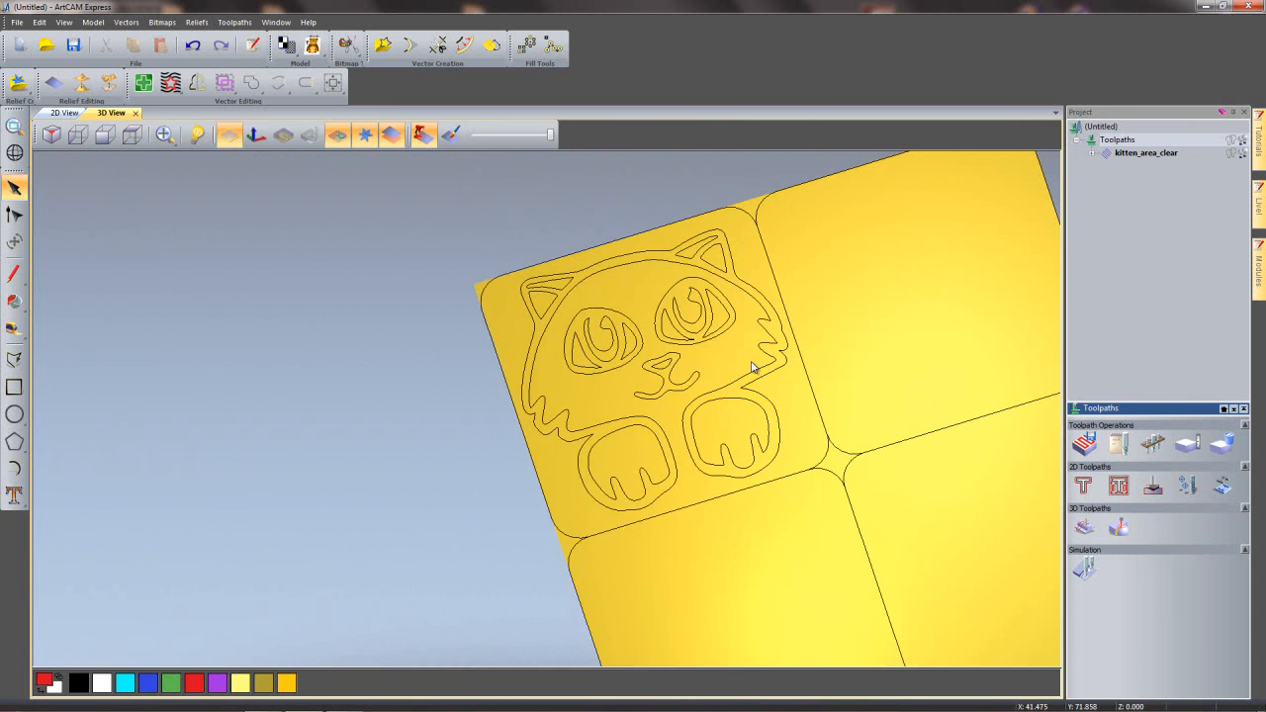
pyautogui.moveTo(197, 183); pyautogui.dragTo(828, 567)
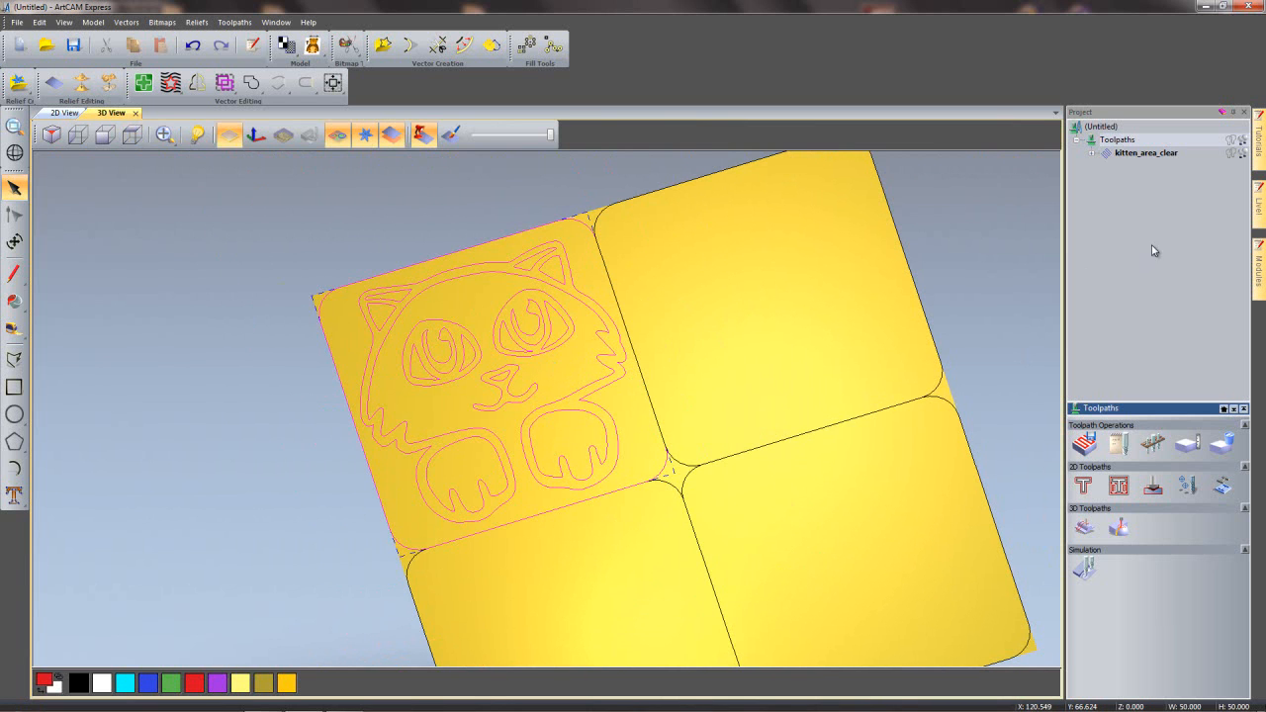
pyautogui.doubleClick(1147, 154)
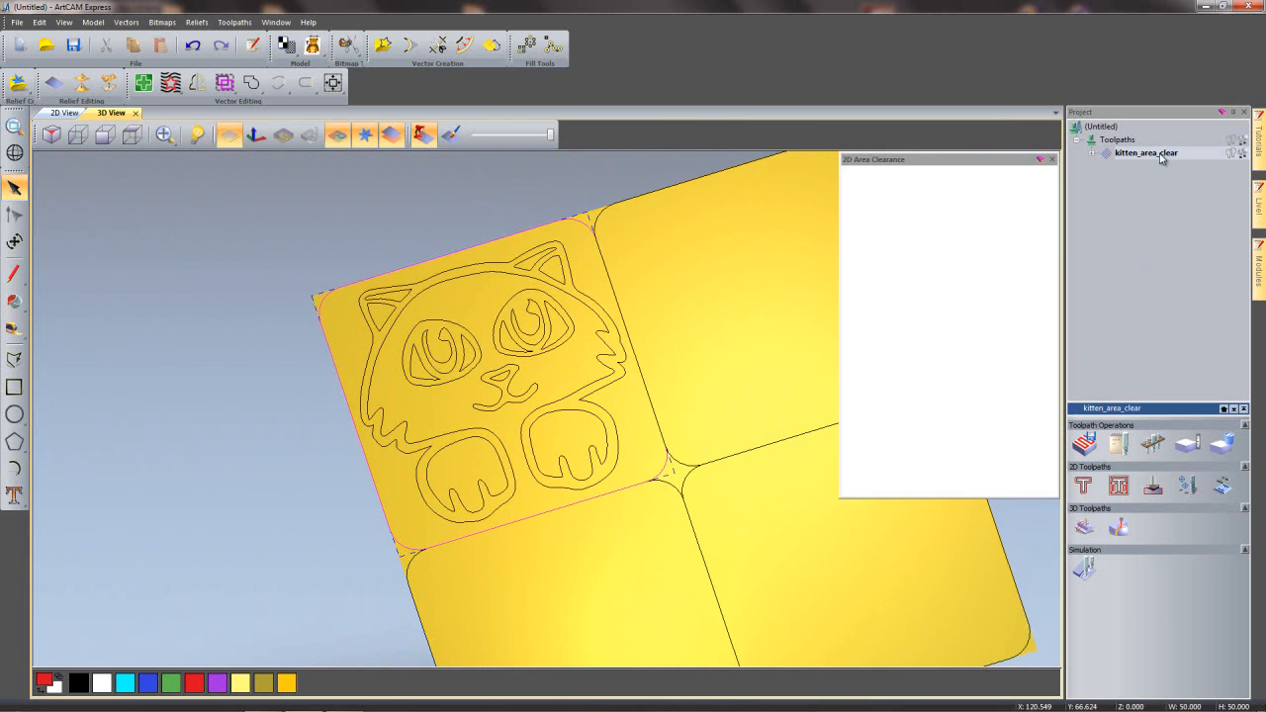
pyautogui.moveTo(673, 574); pyautogui.dragTo(695, 534)
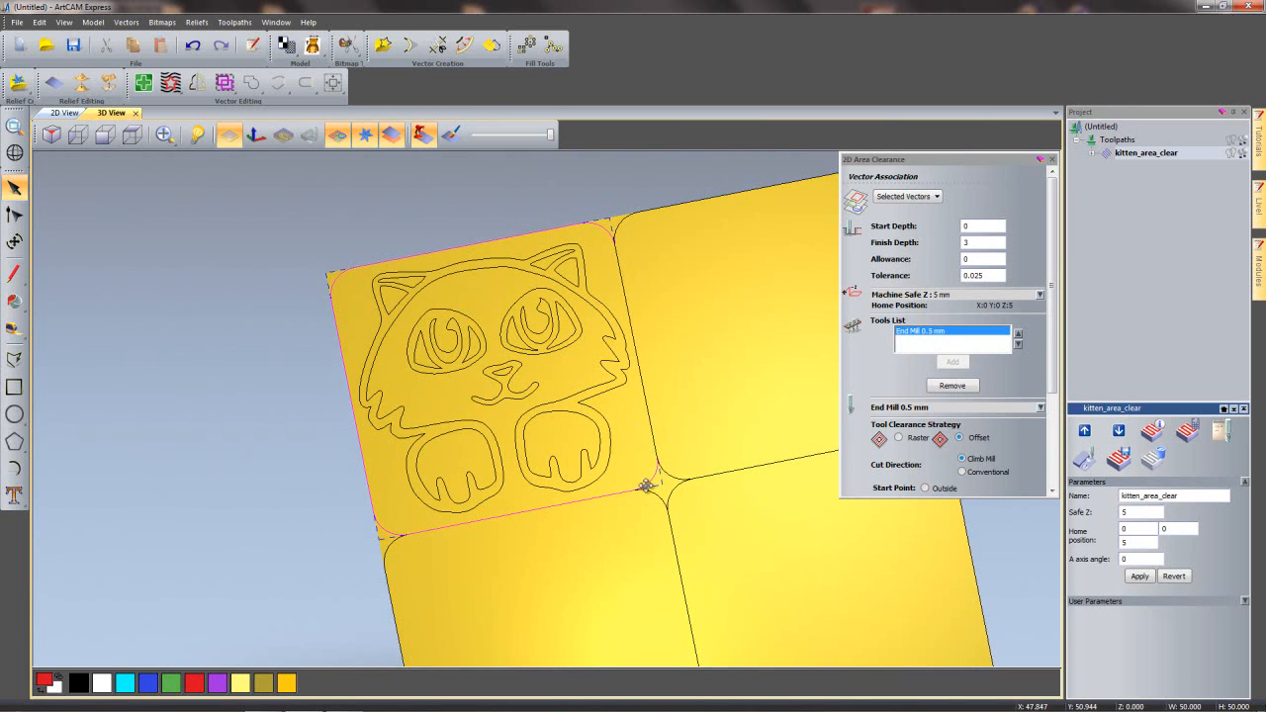
pyautogui.moveTo(281, 212); pyautogui.dragTo(781, 576)
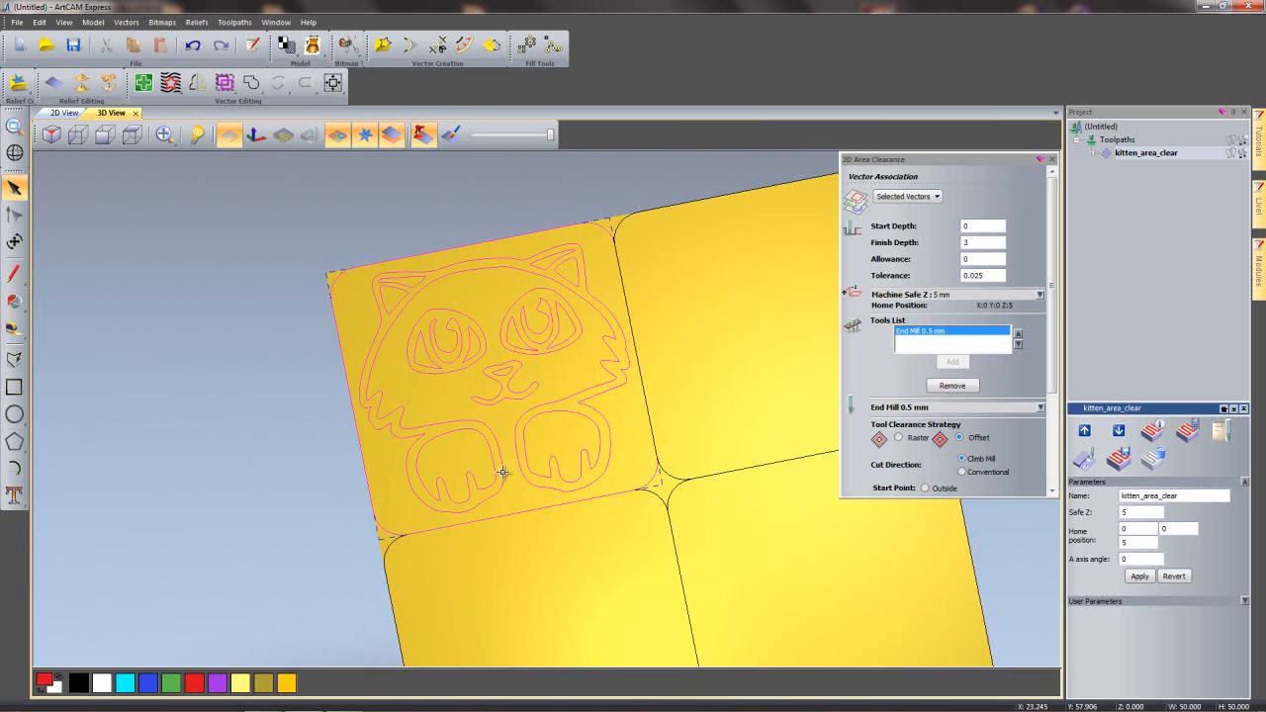
pyautogui.moveTo(1051, 205); pyautogui.dragTo(1054, 307)
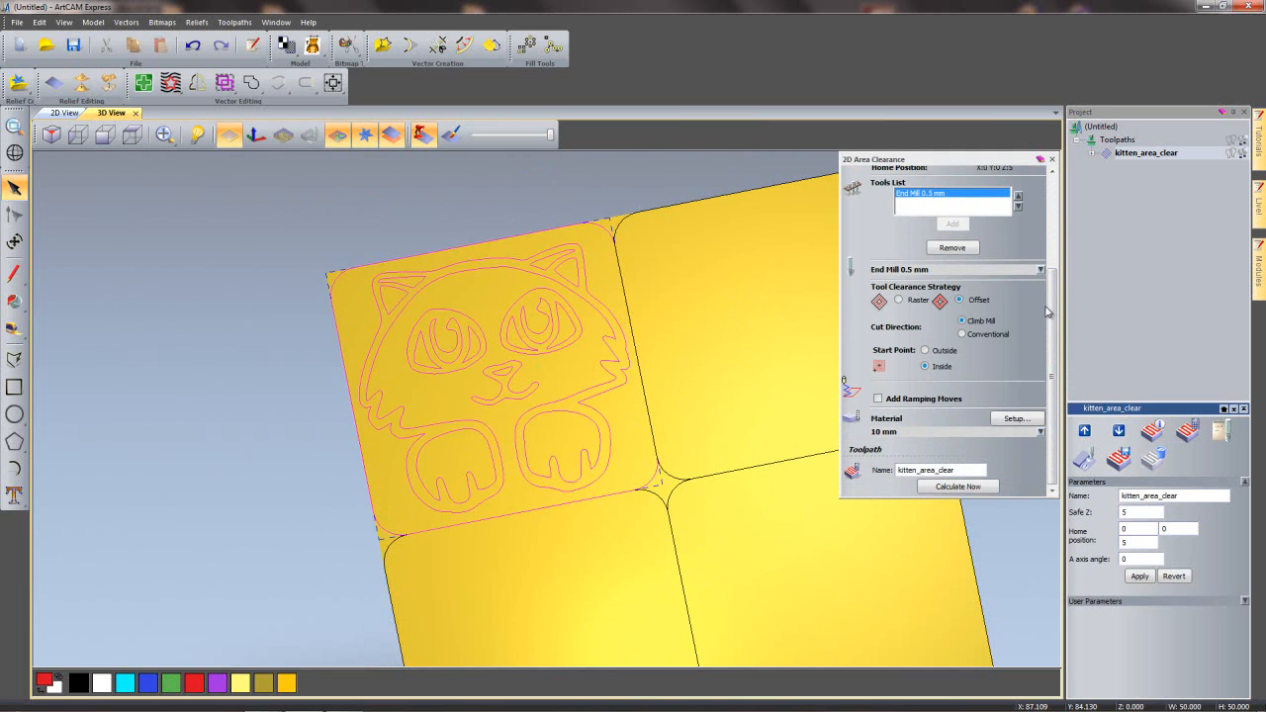
pyautogui.click(958, 486)
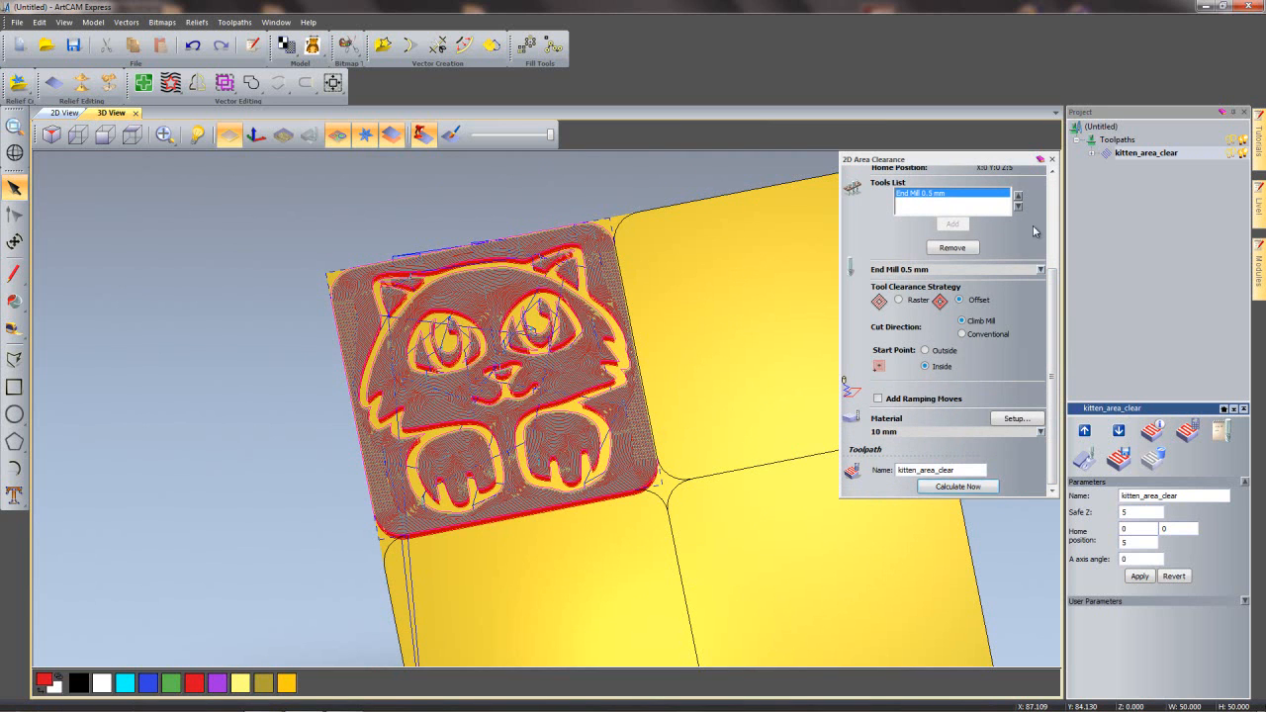
pyautogui.click(1052, 159)
# - Simulate the recalculated kitten_area_clear toolpath and inspect the kitten's raised lines around the cheek fur up close
pyautogui.rightClick(1145, 156)
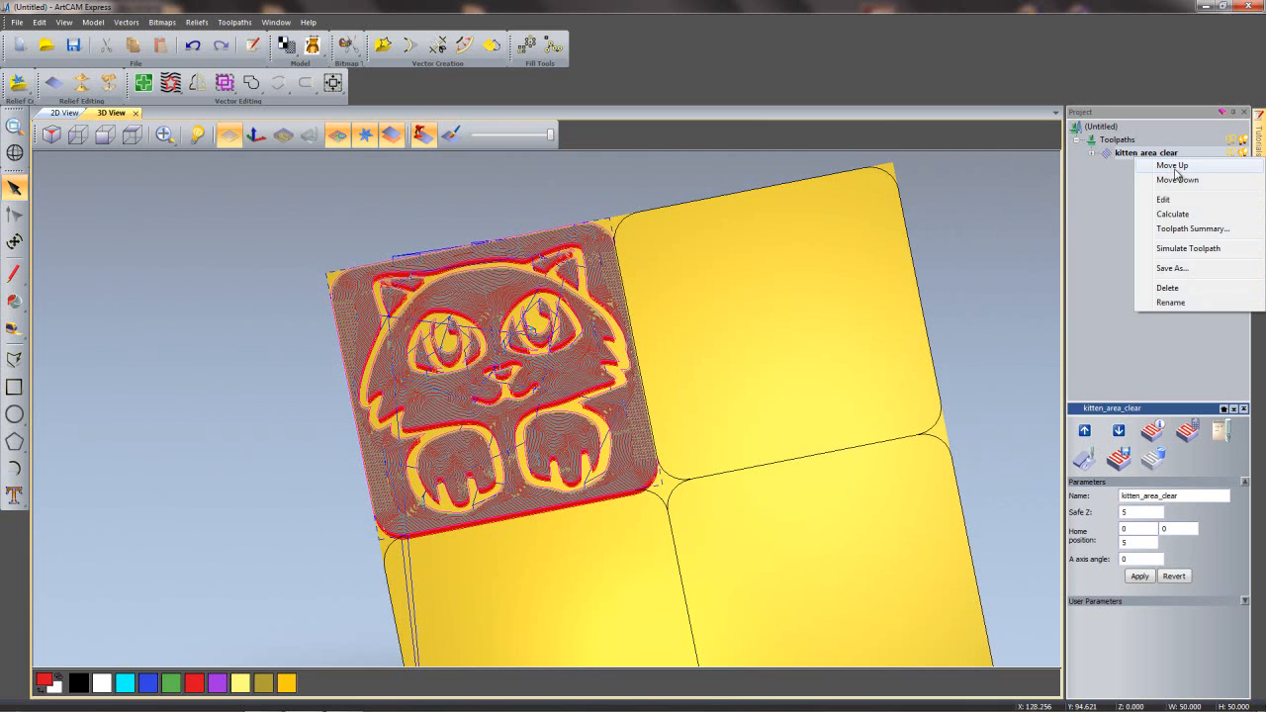
pyautogui.click(1198, 249)
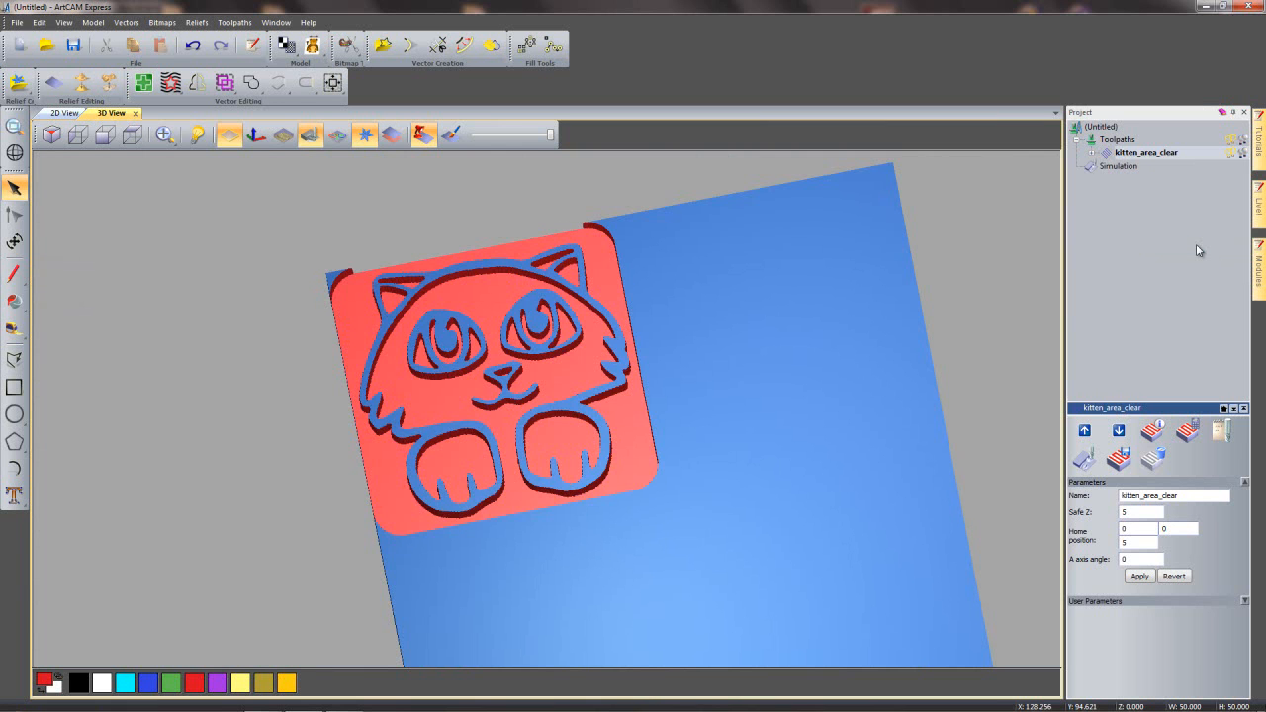
pyautogui.moveTo(658, 563); pyautogui.dragTo(585, 538)
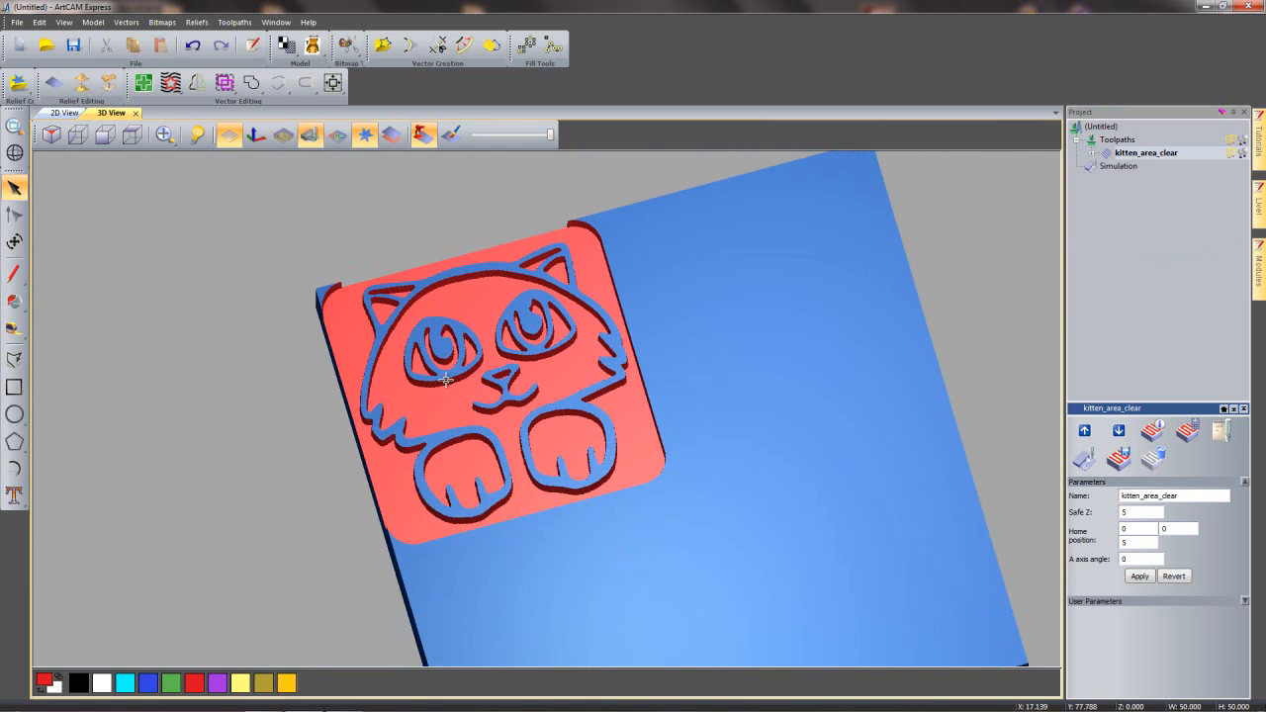
pyautogui.scroll(3, 447, 379)
pyautogui.moveTo(573, 375); pyautogui.dragTo(571, 446)
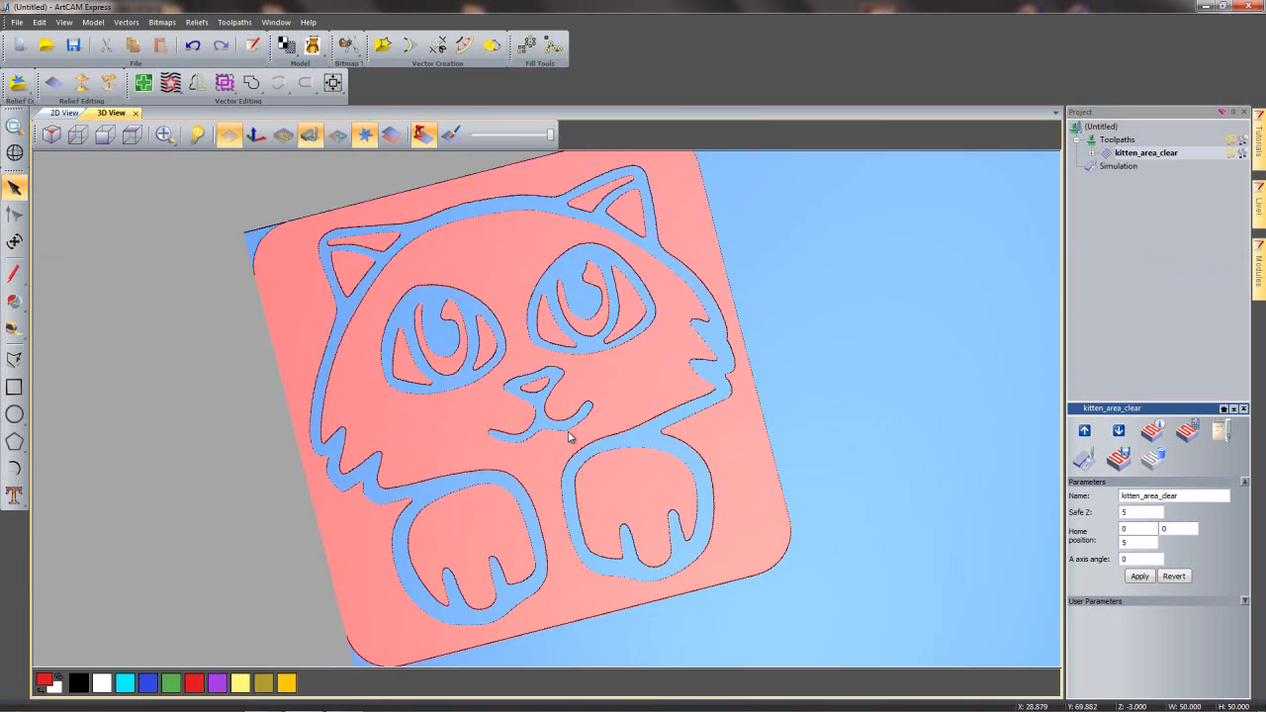
pyautogui.scroll(5, 287, 427)
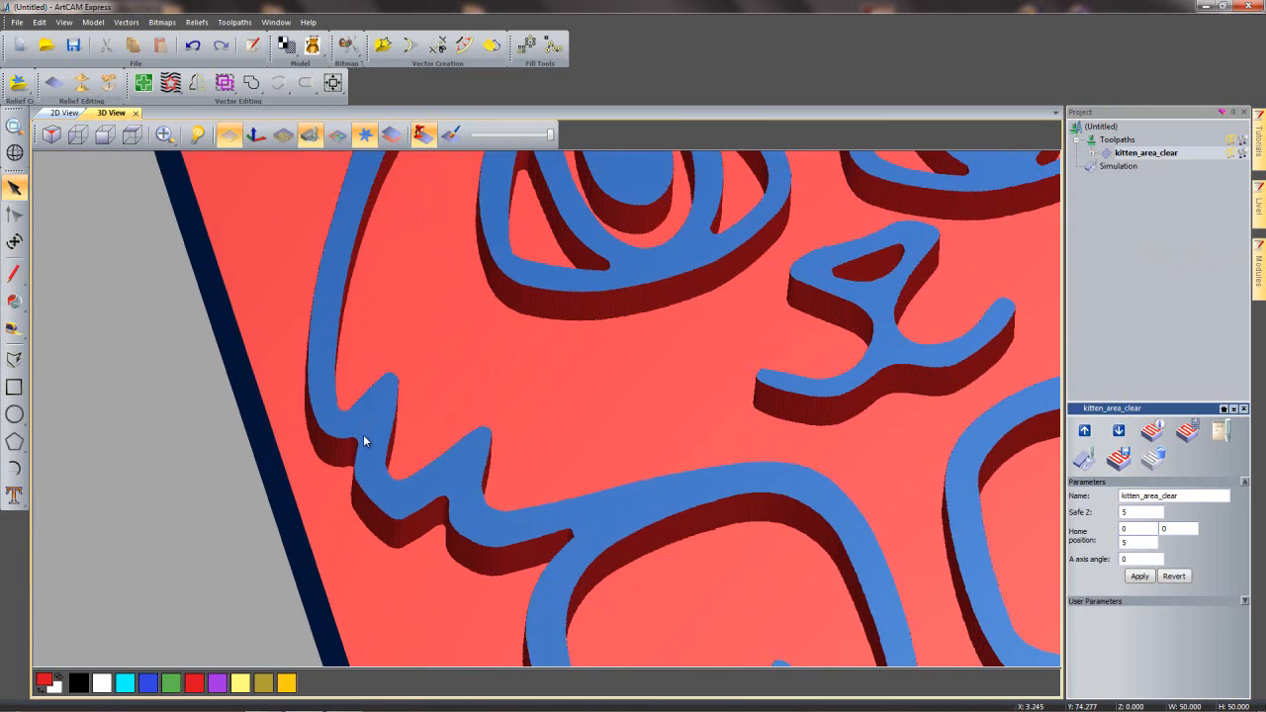
# - Measure the width of the raised outline at the kitten's left-hand cheek fur, then close the measuring tool
pyautogui.click(14, 329)
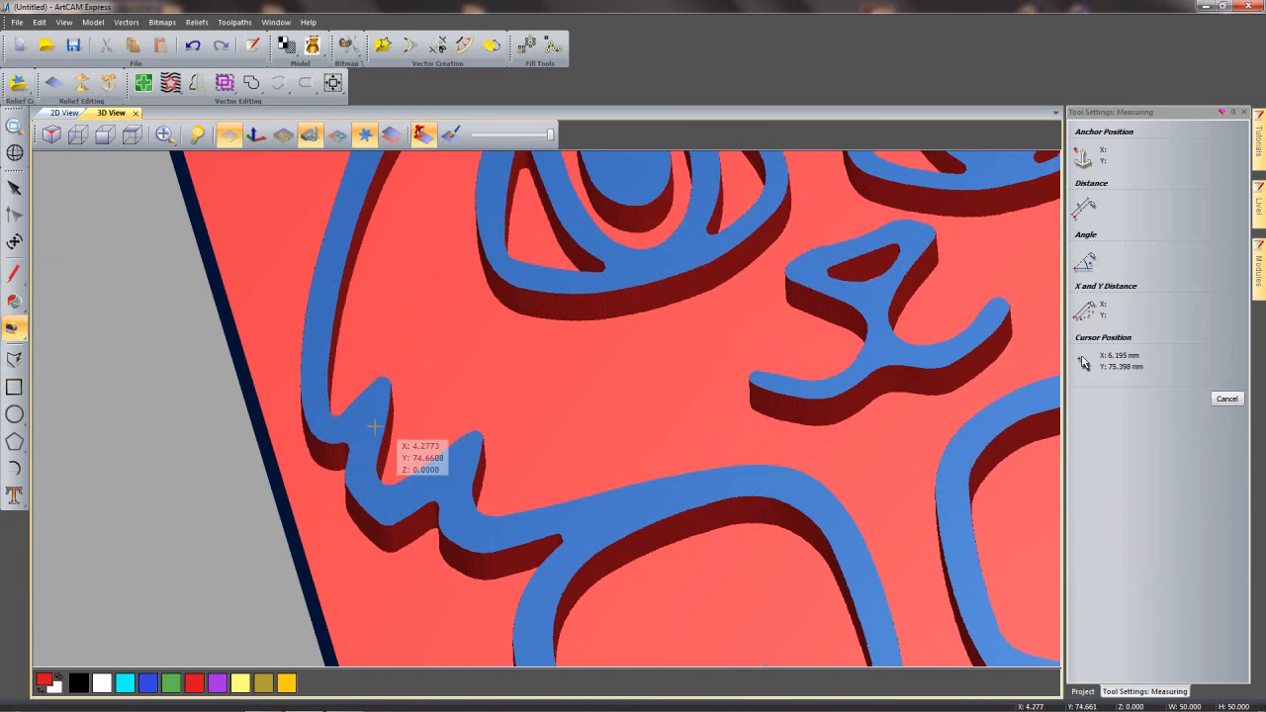
pyautogui.scroll(2, 316, 446)
pyautogui.click(313, 433)
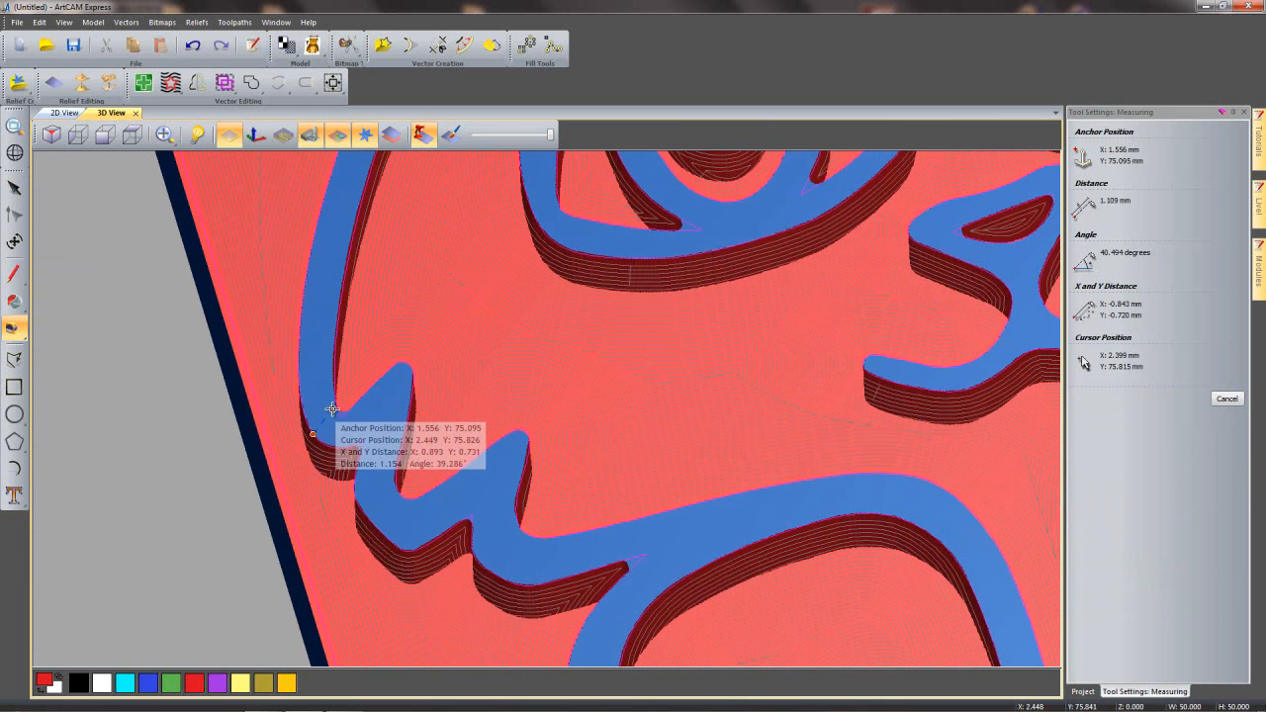
pyautogui.click(339, 411)
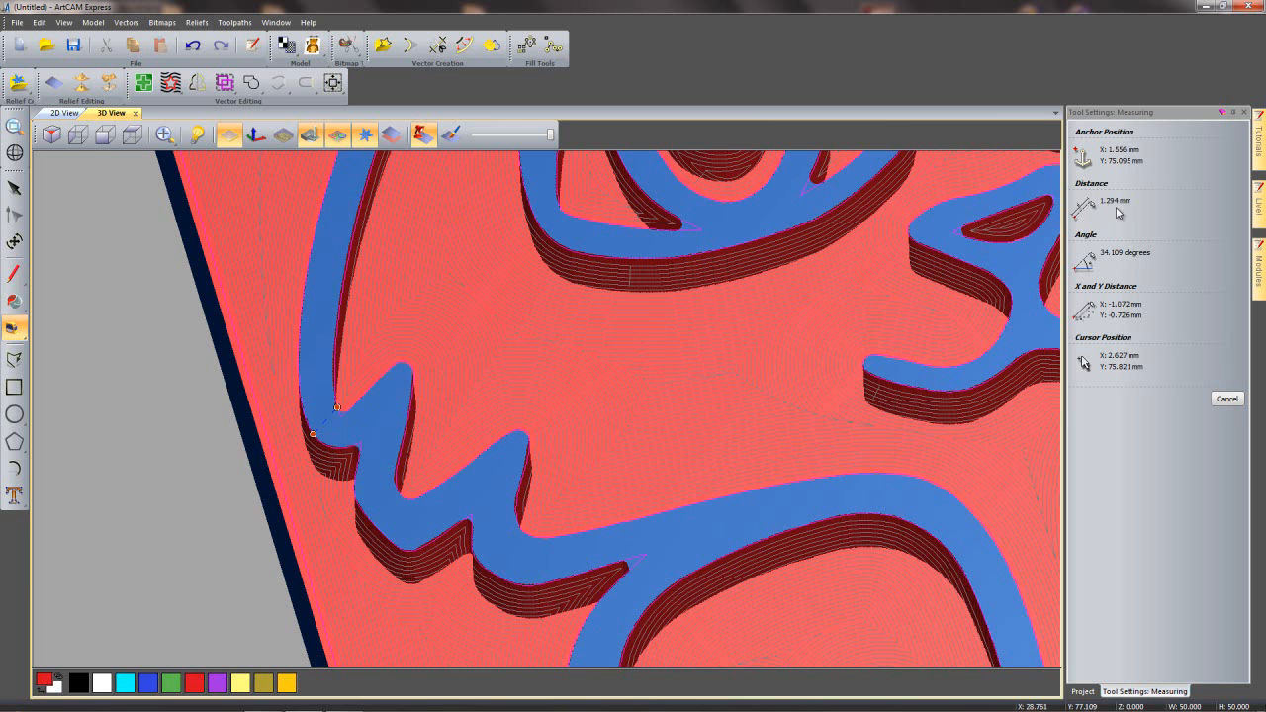
pyautogui.click(1231, 399)
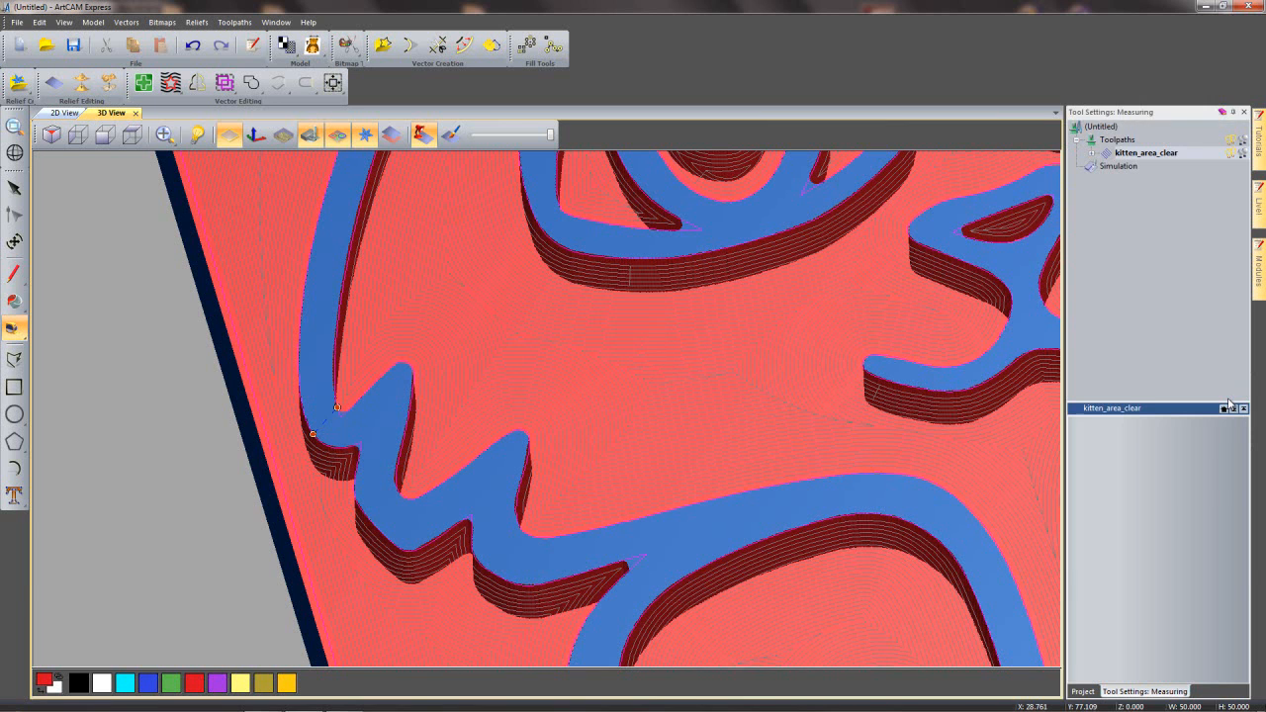
# - Hide the kitten_area_clear toolpath lines so only the simulated kitten stamp is displayed
pyautogui.scroll(-5, 711, 384)
pyautogui.moveTo(849, 391); pyautogui.dragTo(926, 394)
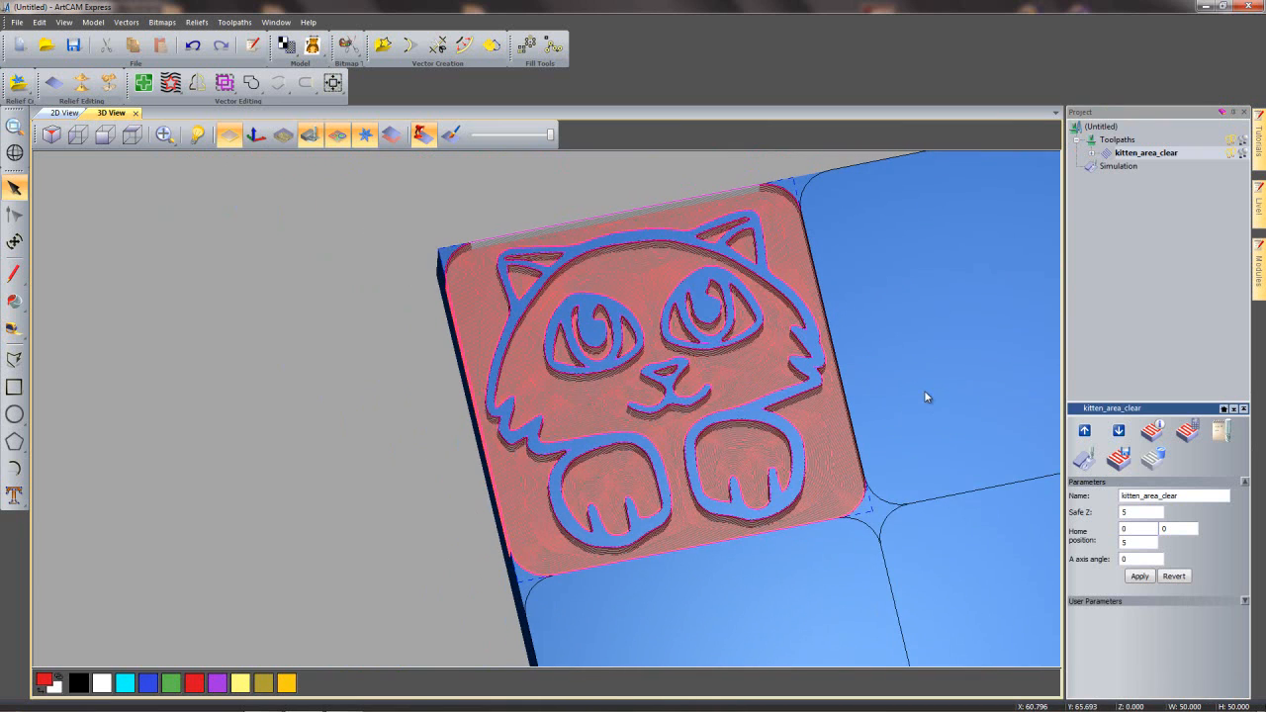
pyautogui.moveTo(663, 471); pyautogui.dragTo(584, 470, button='middle')
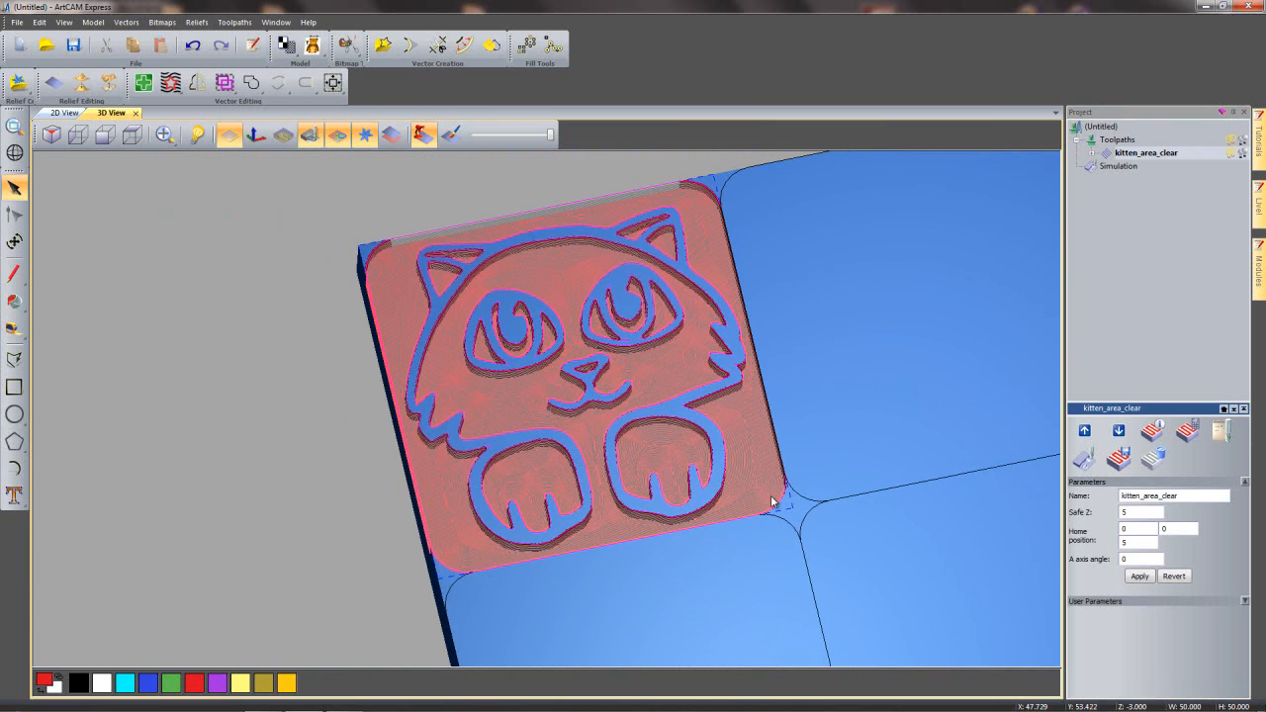
pyautogui.click(1235, 154)
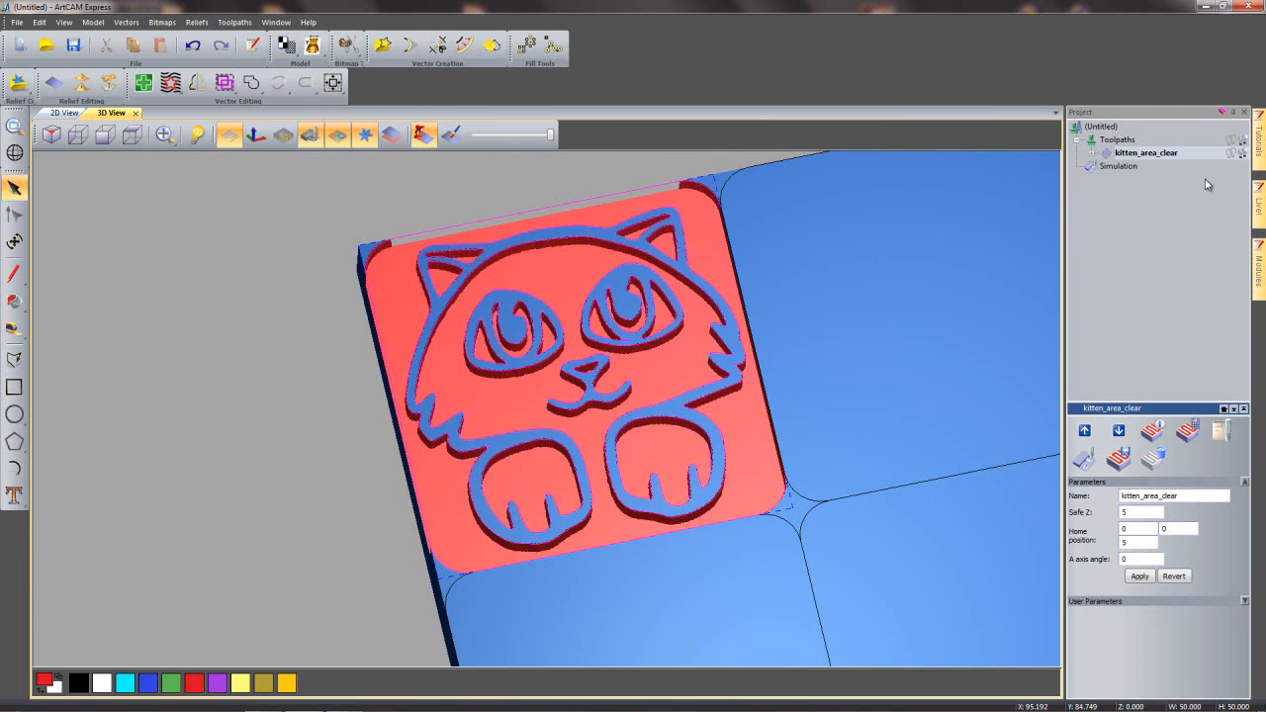
# - Start a profile toolpath running along the kitten stamp's rounded border, with start depth 0 mm and finish depth 10 mm
pyautogui.click(626, 177)
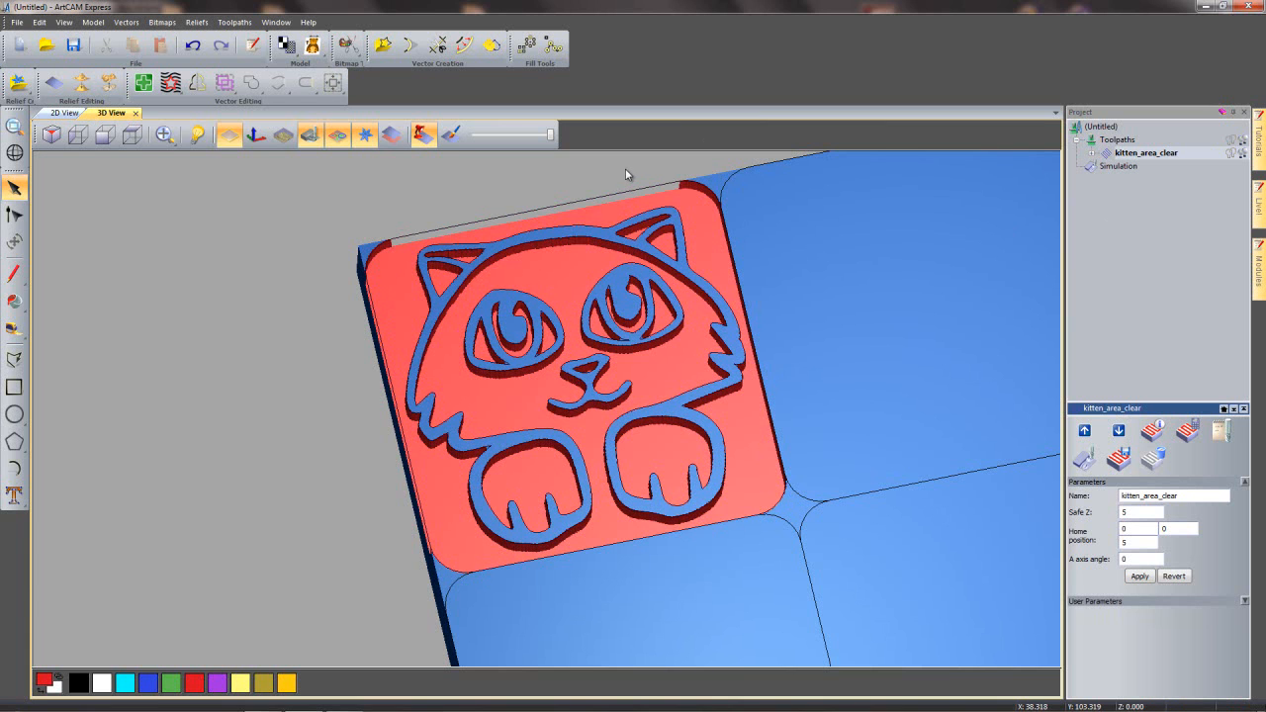
pyautogui.click(567, 203)
pyautogui.moveTo(816, 436); pyautogui.dragTo(756, 439, button='middle')
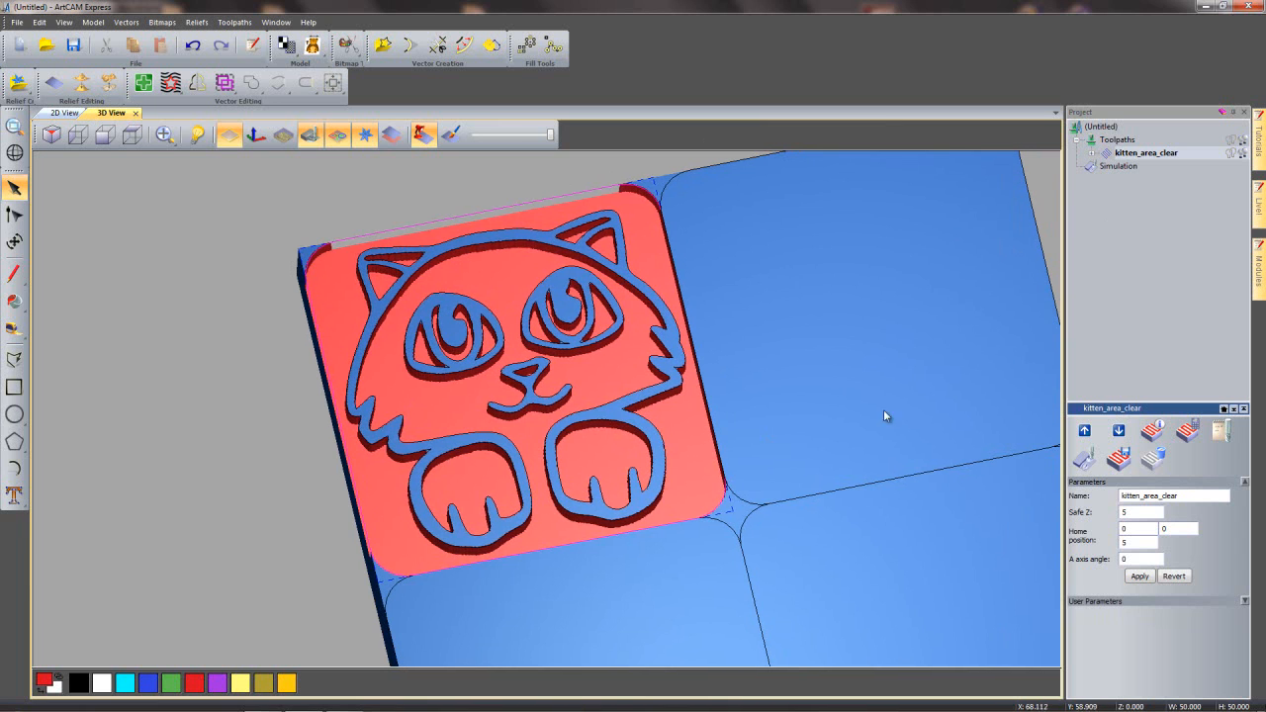
pyautogui.click(1113, 140)
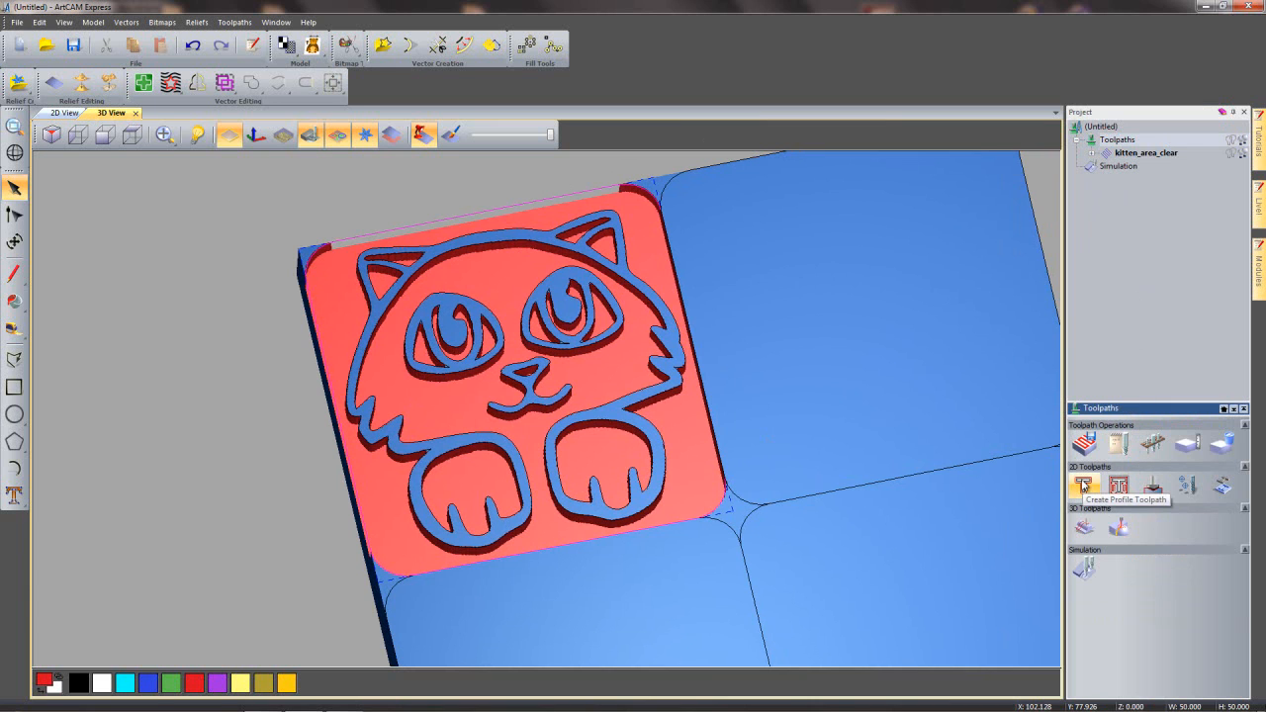
pyautogui.click(1084, 485)
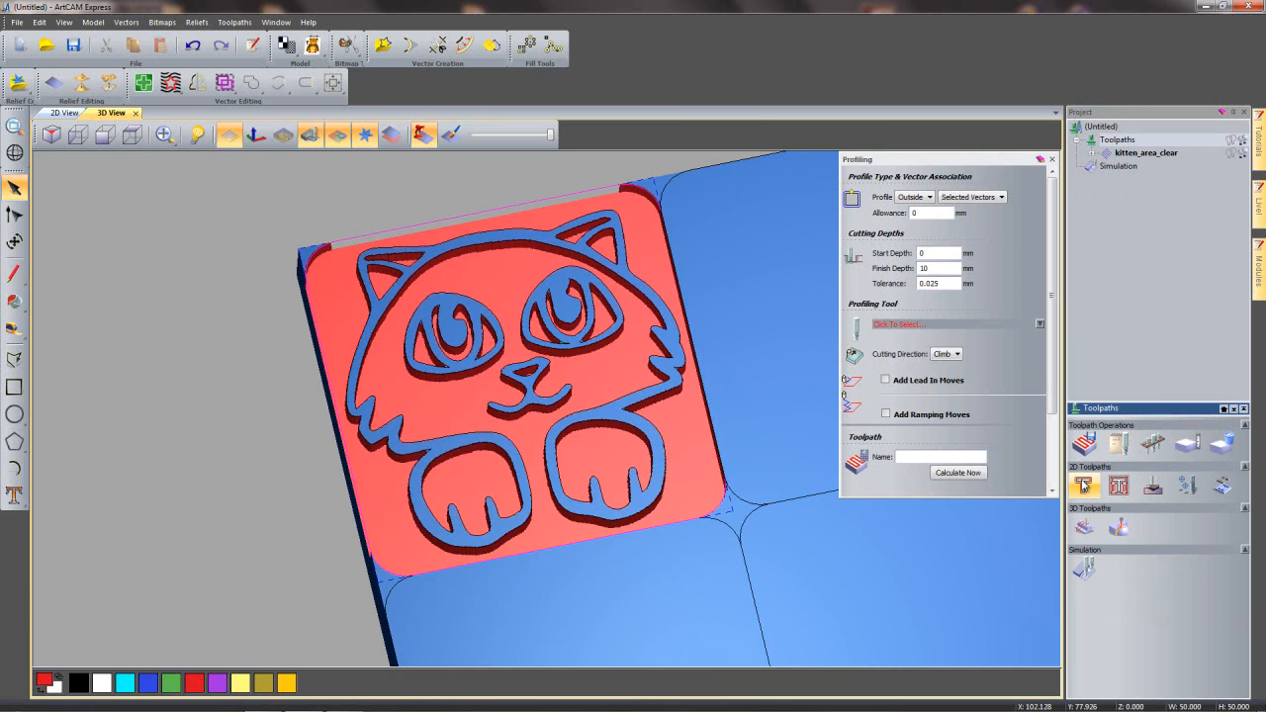
pyautogui.click(914, 198)
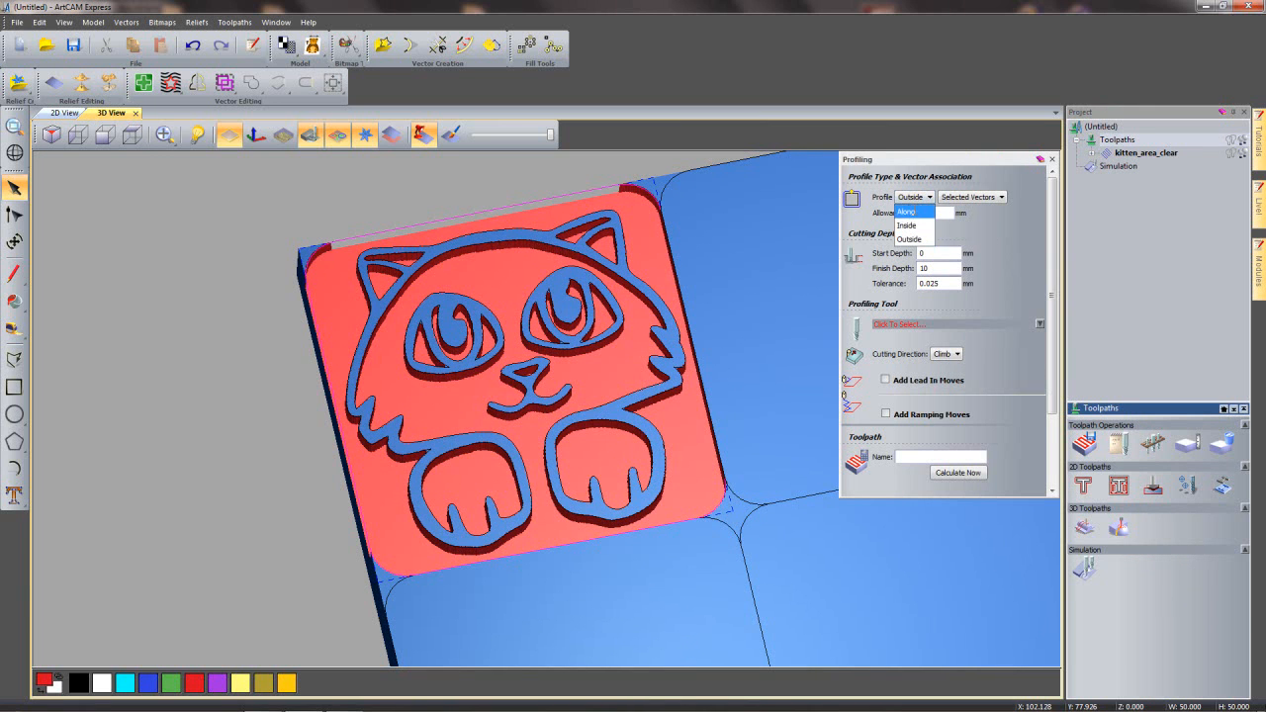
pyautogui.click(910, 211)
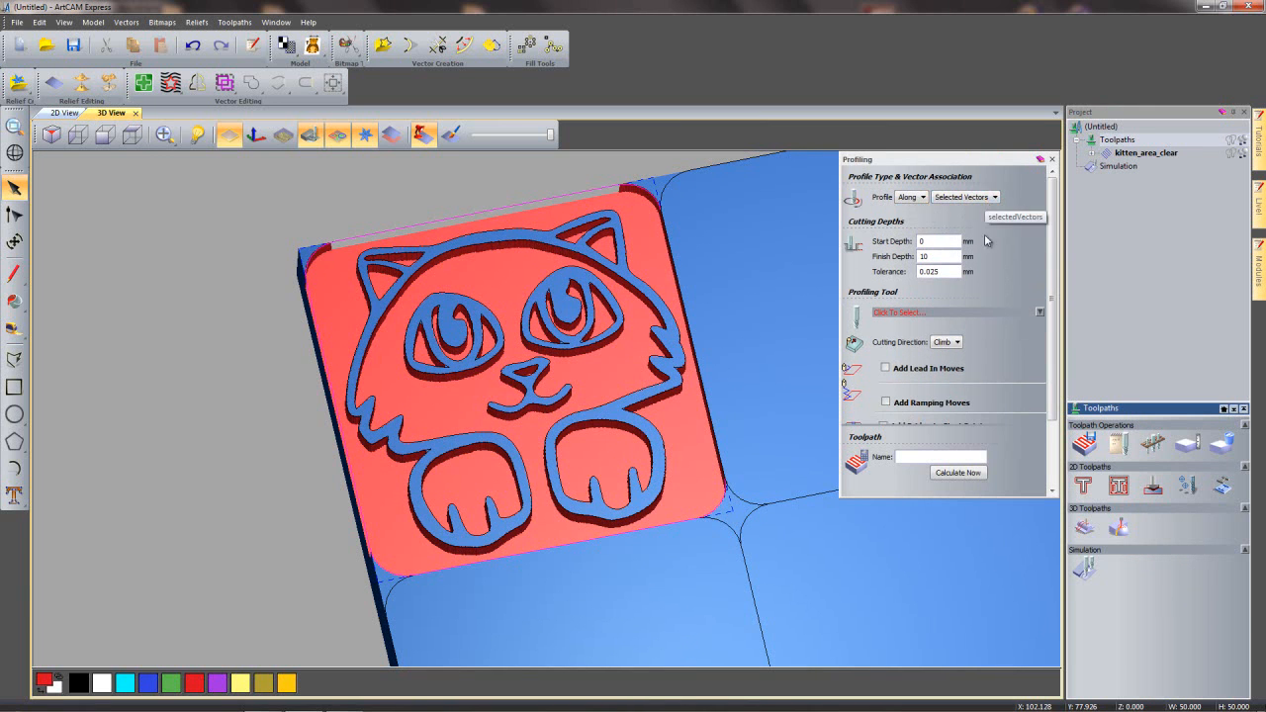
pyautogui.click(930, 240)
pyautogui.doubleClick(931, 241)
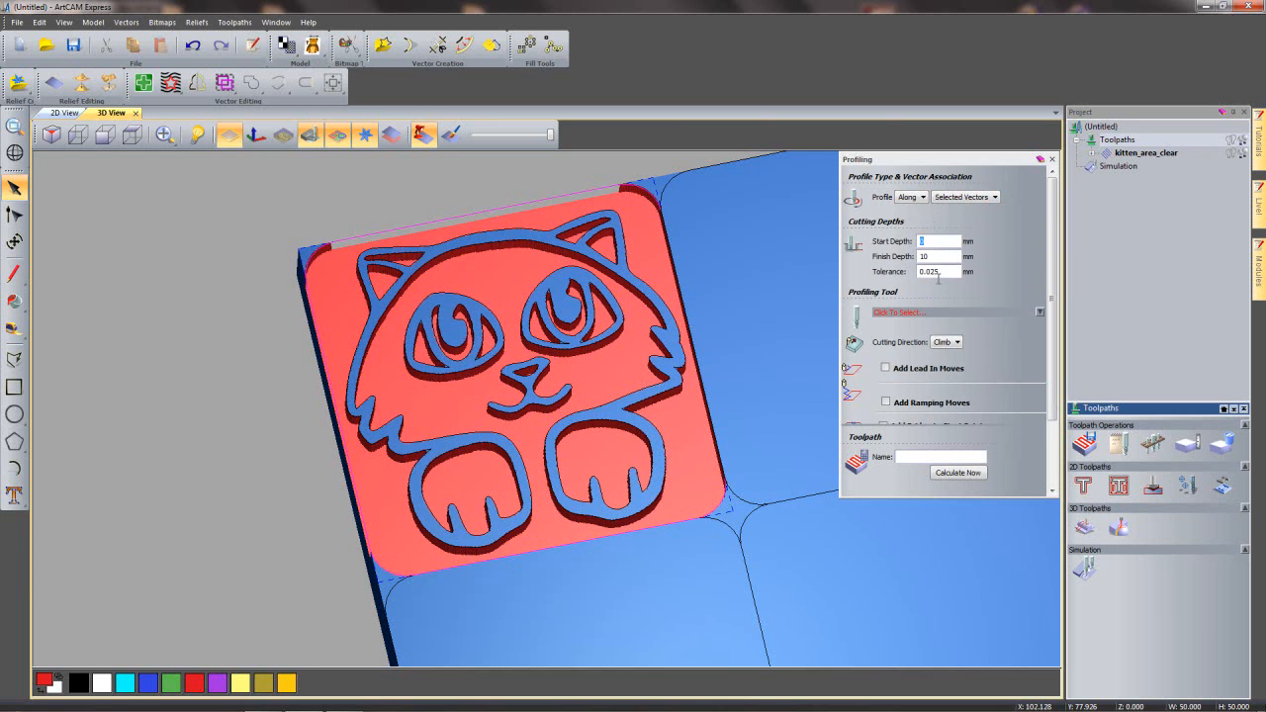
pyautogui.doubleClick(935, 257)
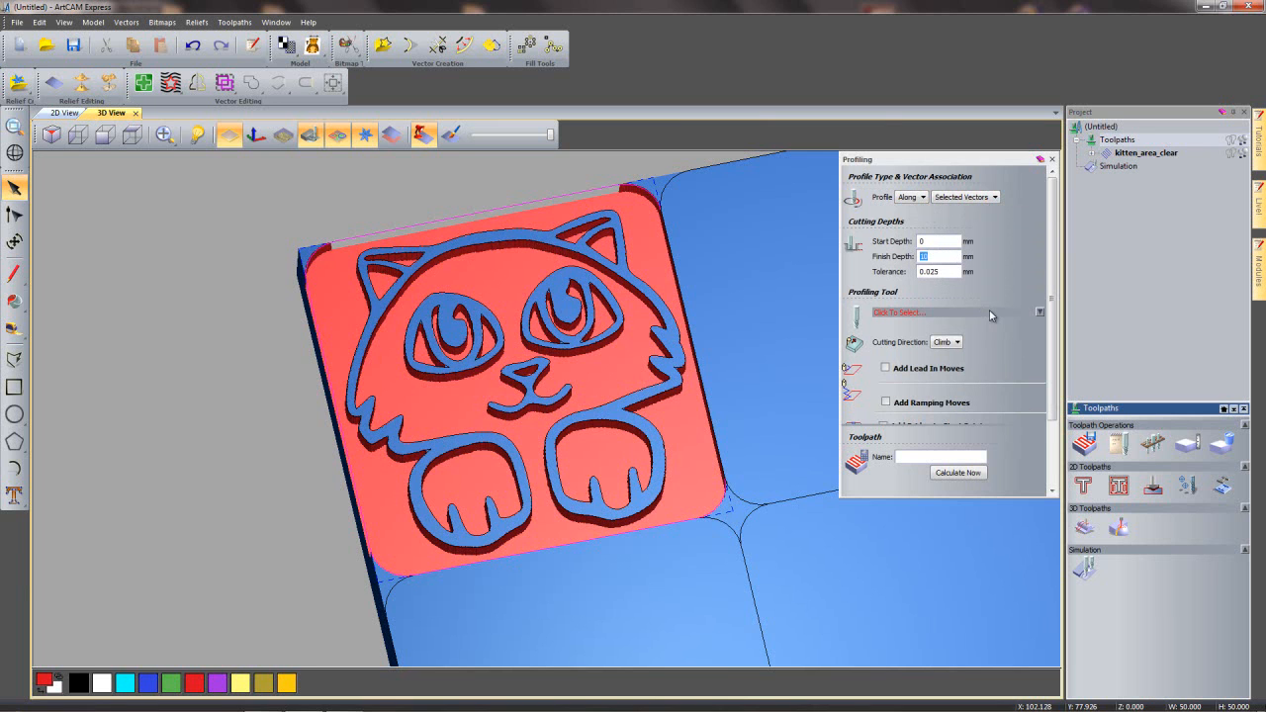
# - Choose the aluminum End Mill 1.5 mm as the profiling tool
pyautogui.click(1040, 311)
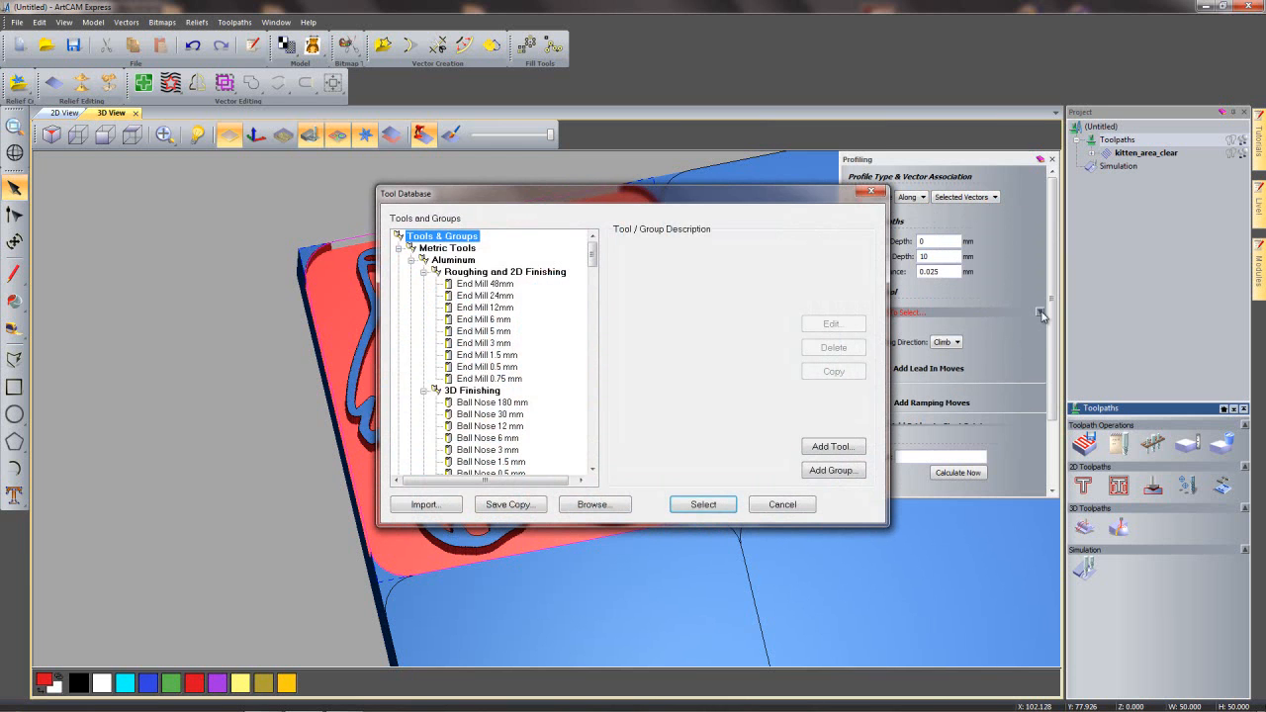
pyautogui.click(493, 355)
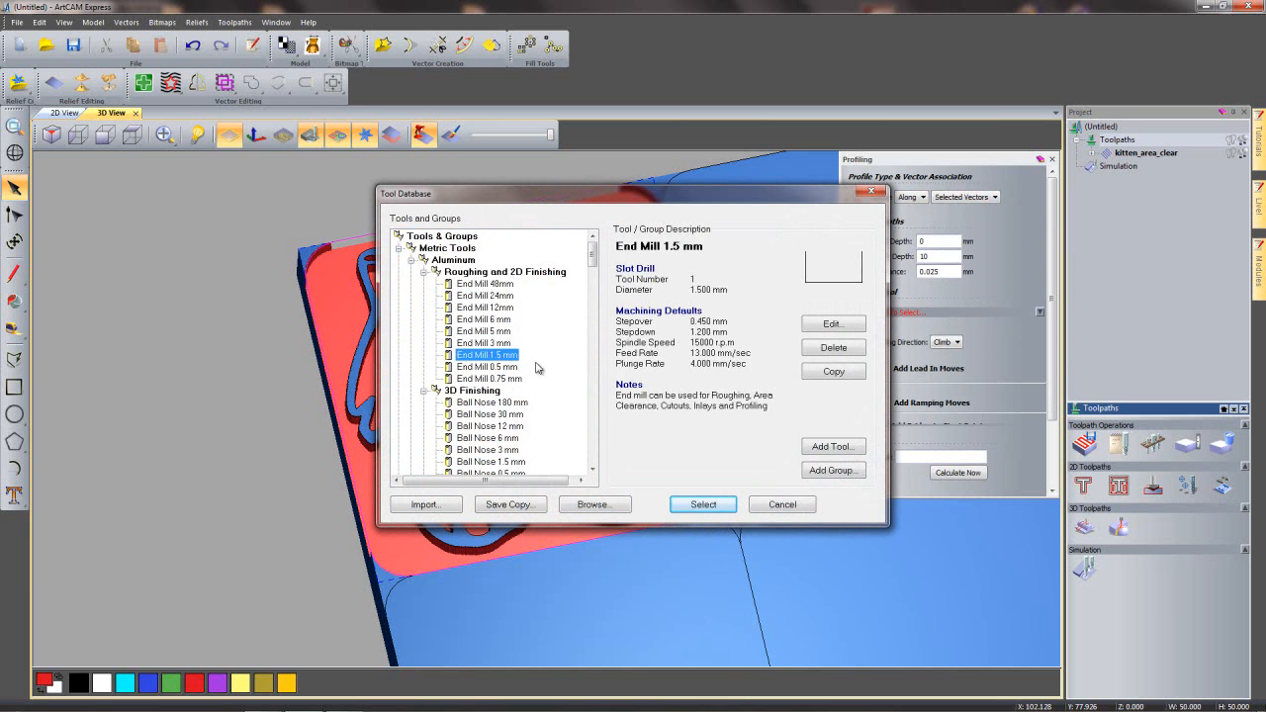
pyautogui.click(702, 504)
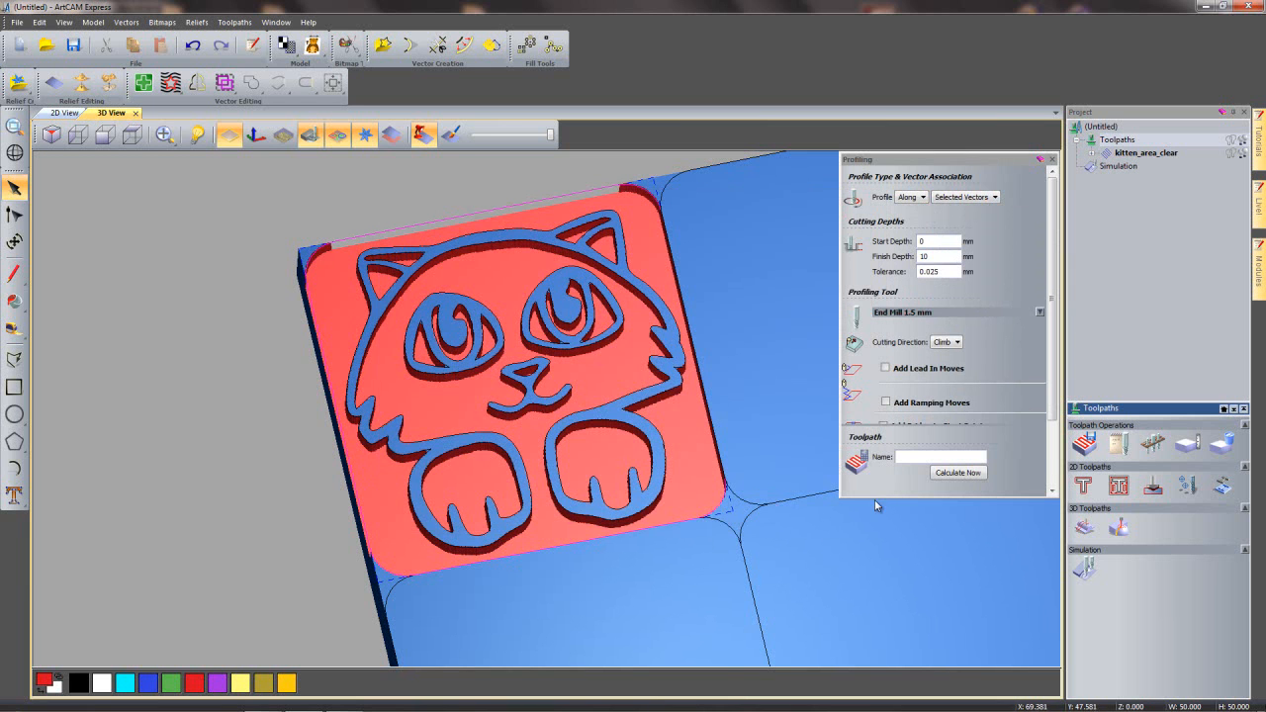
# - Name the border toolpath profile, calculate it and simulate the cut-out
pyautogui.moveTo(1053, 245); pyautogui.dragTo(1057, 365)
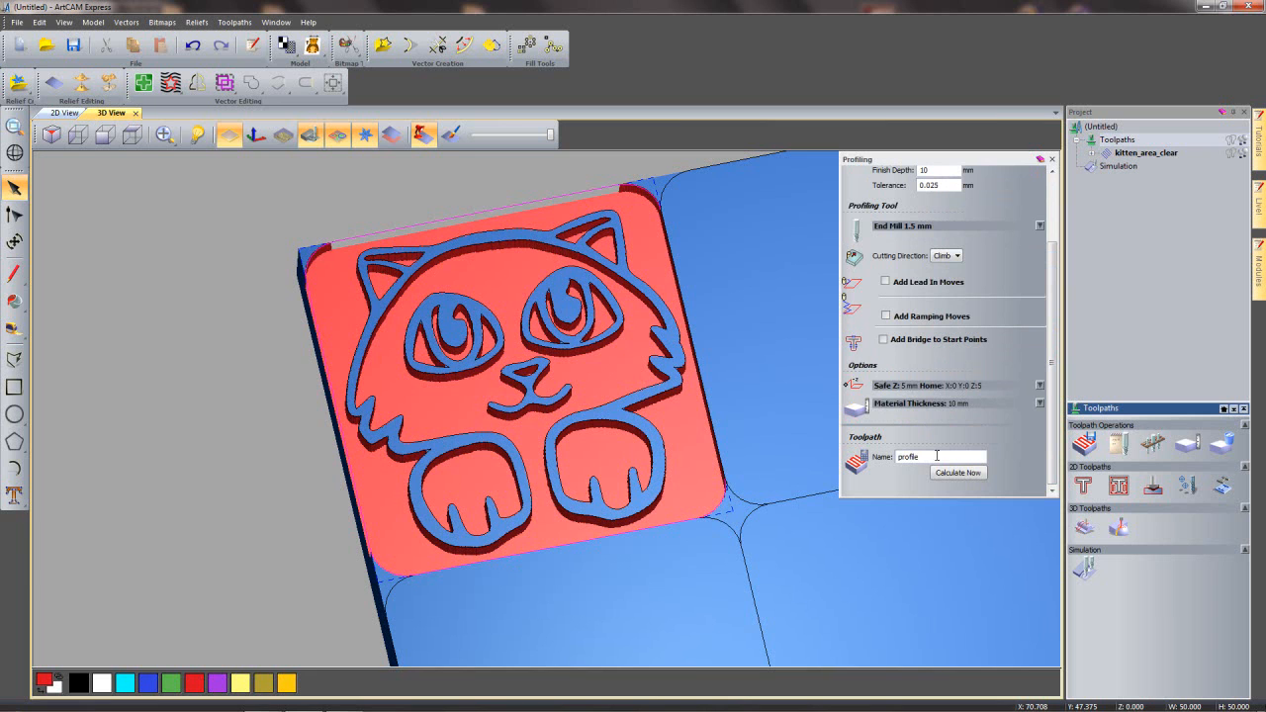
pyautogui.click(962, 478)
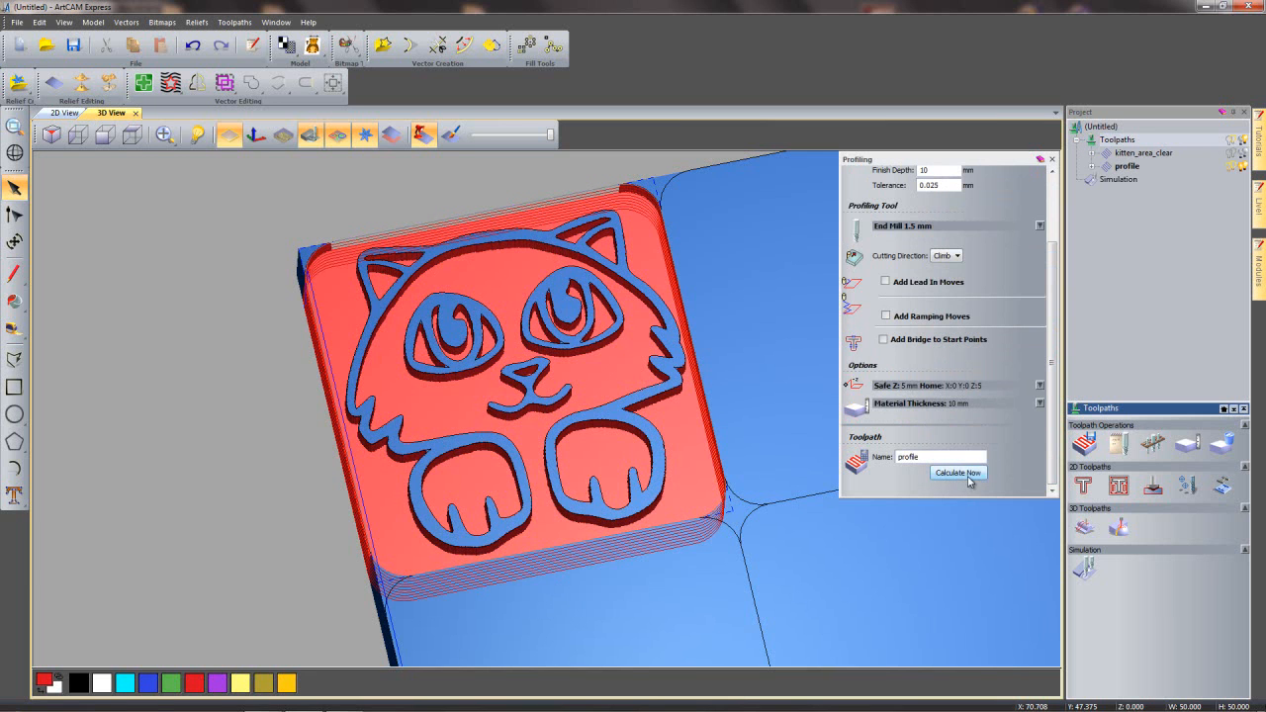
pyautogui.click(1053, 160)
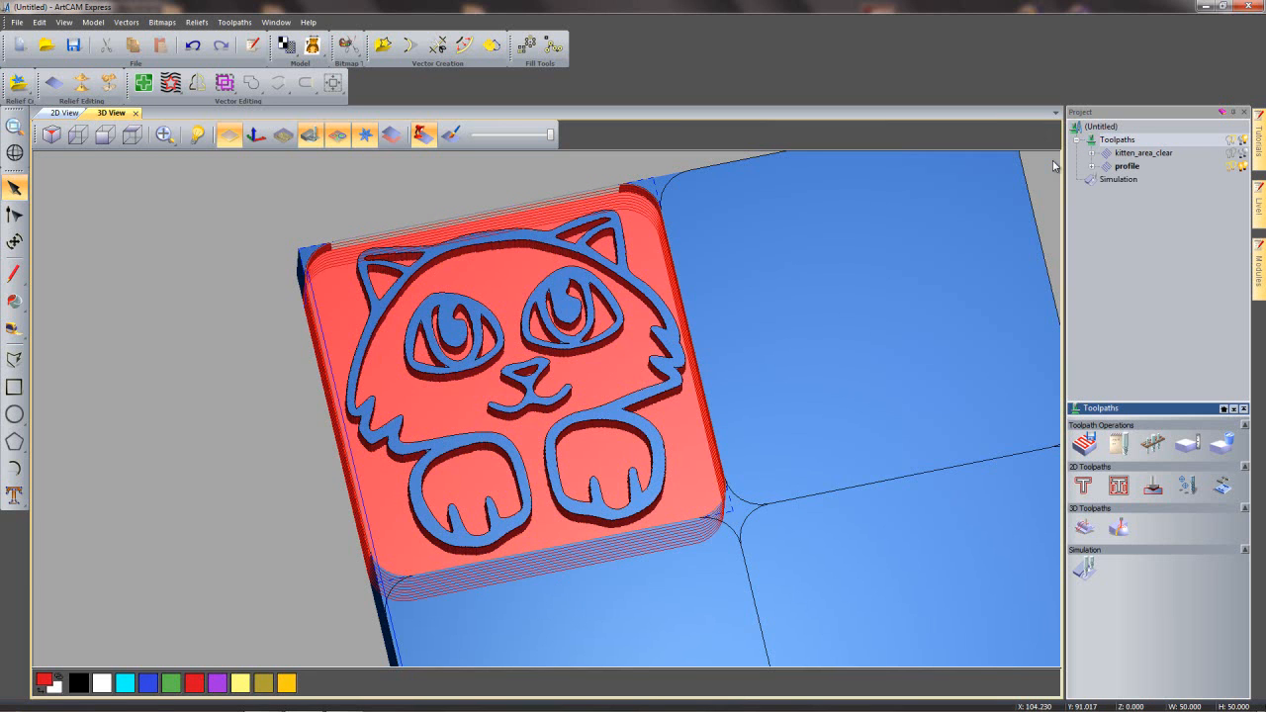
pyautogui.rightClick(1133, 170)
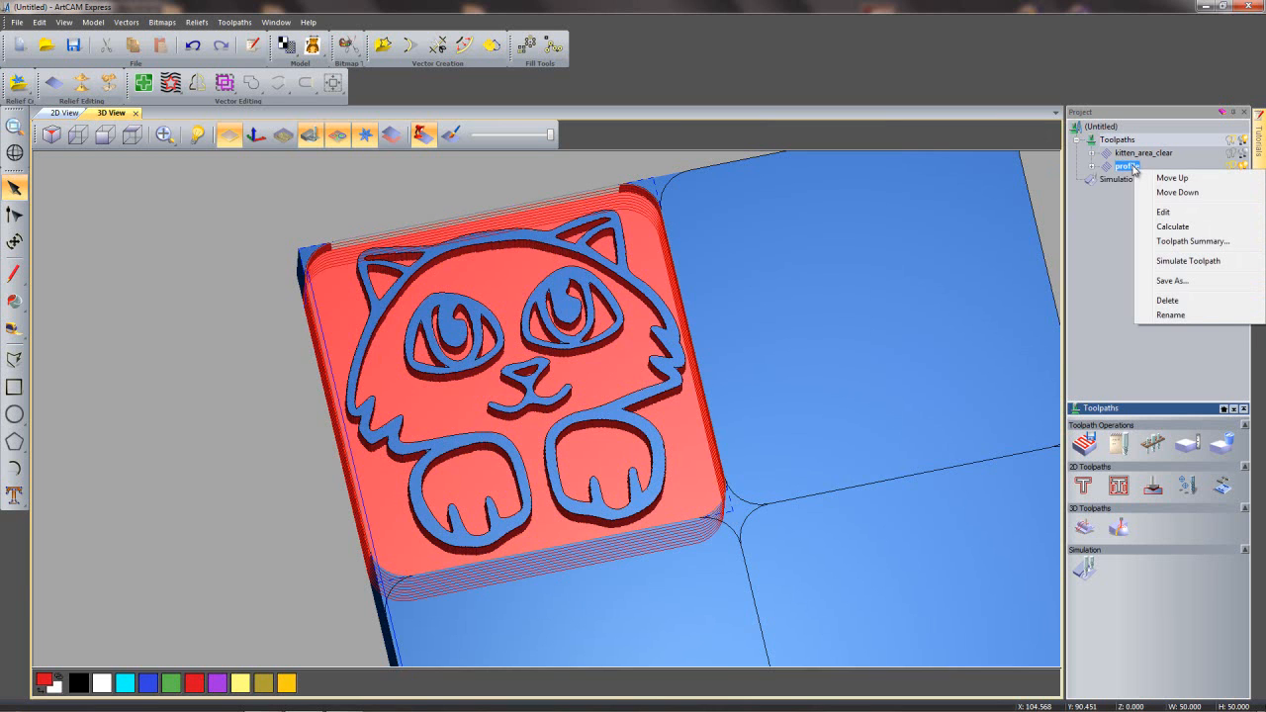
pyautogui.click(1187, 261)
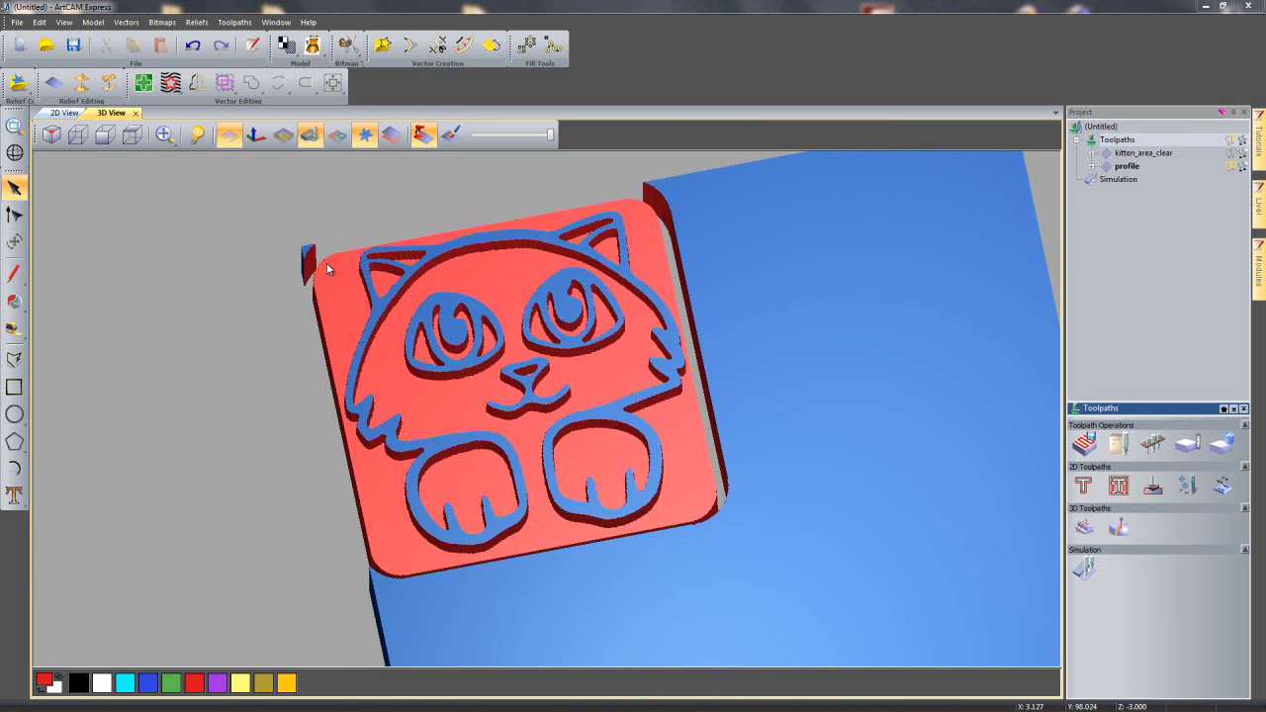
# - Add a first name as vector text in 34-point Engraver font within the upper part of the 2D stamp beside the kitten
pyautogui.click(66, 114)
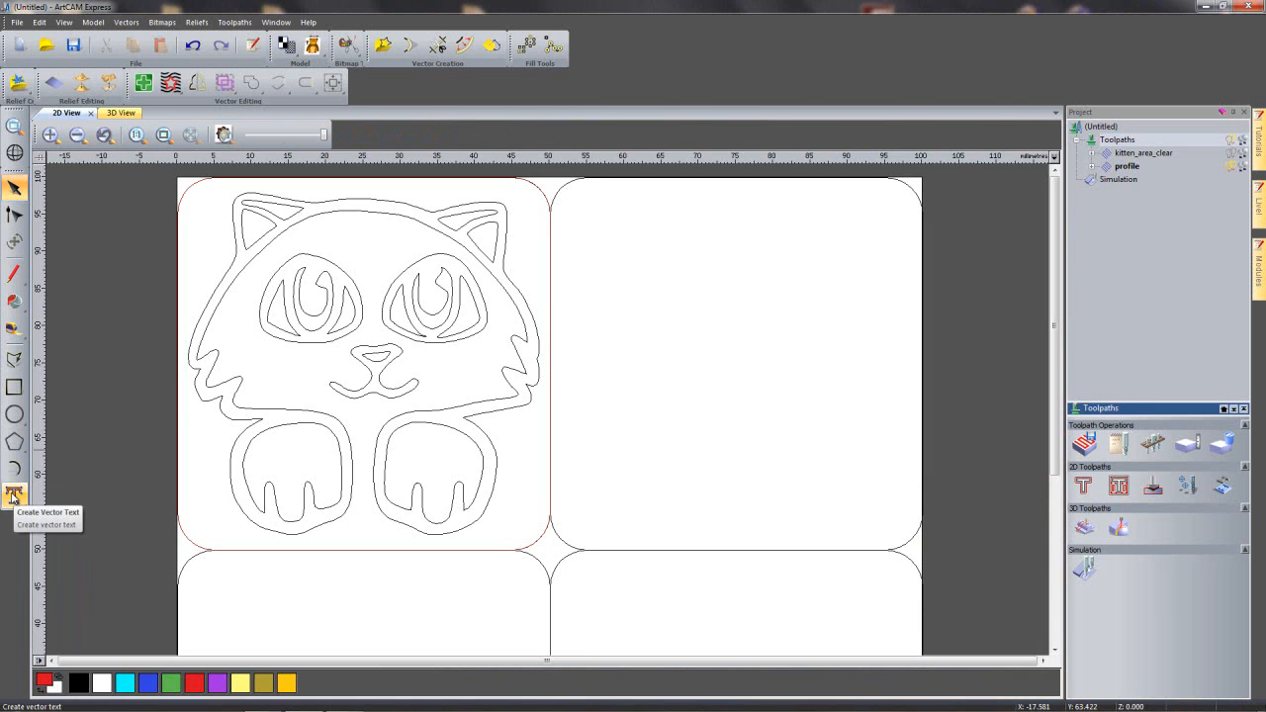
pyautogui.click(13, 498)
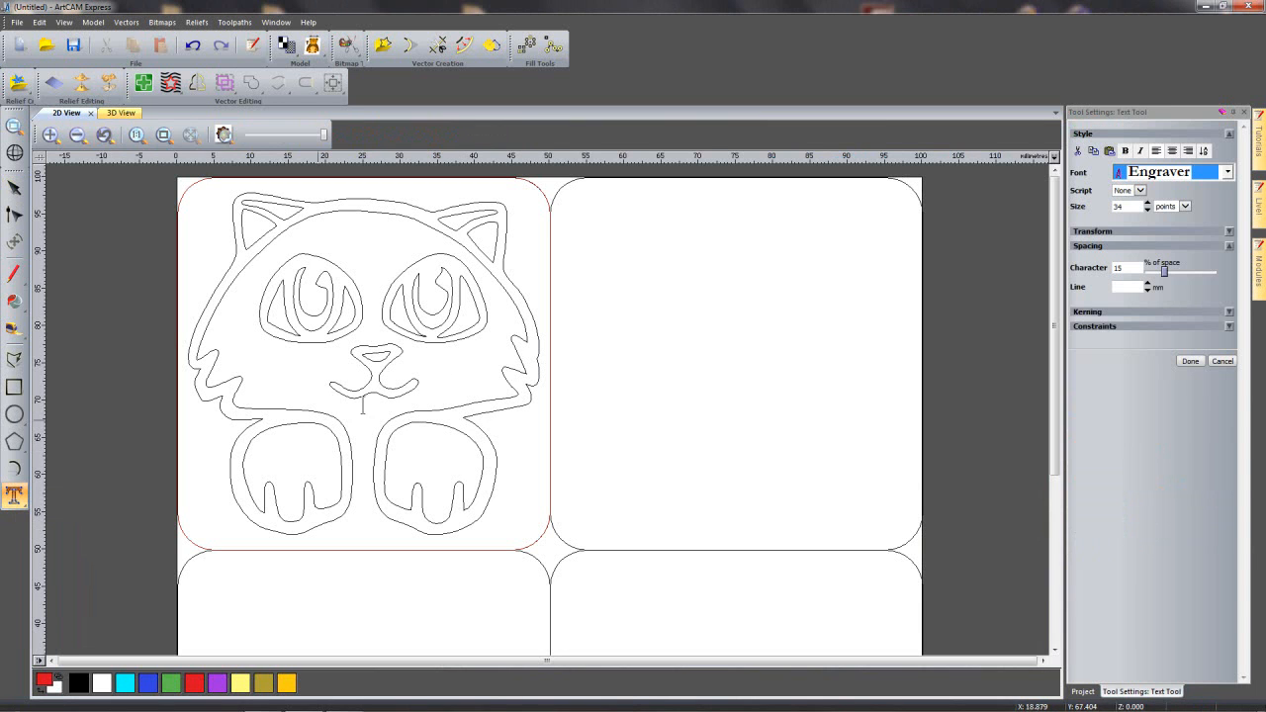
pyautogui.click(596, 260)
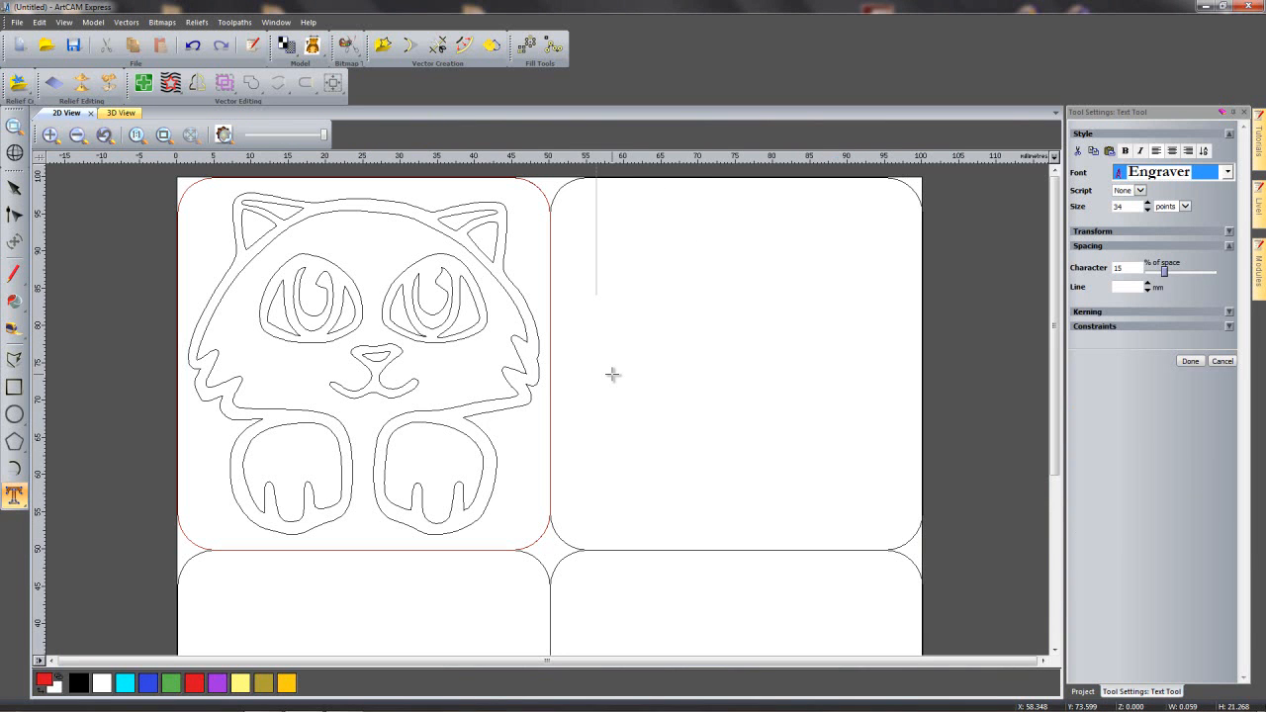
pyautogui.write('Anna')
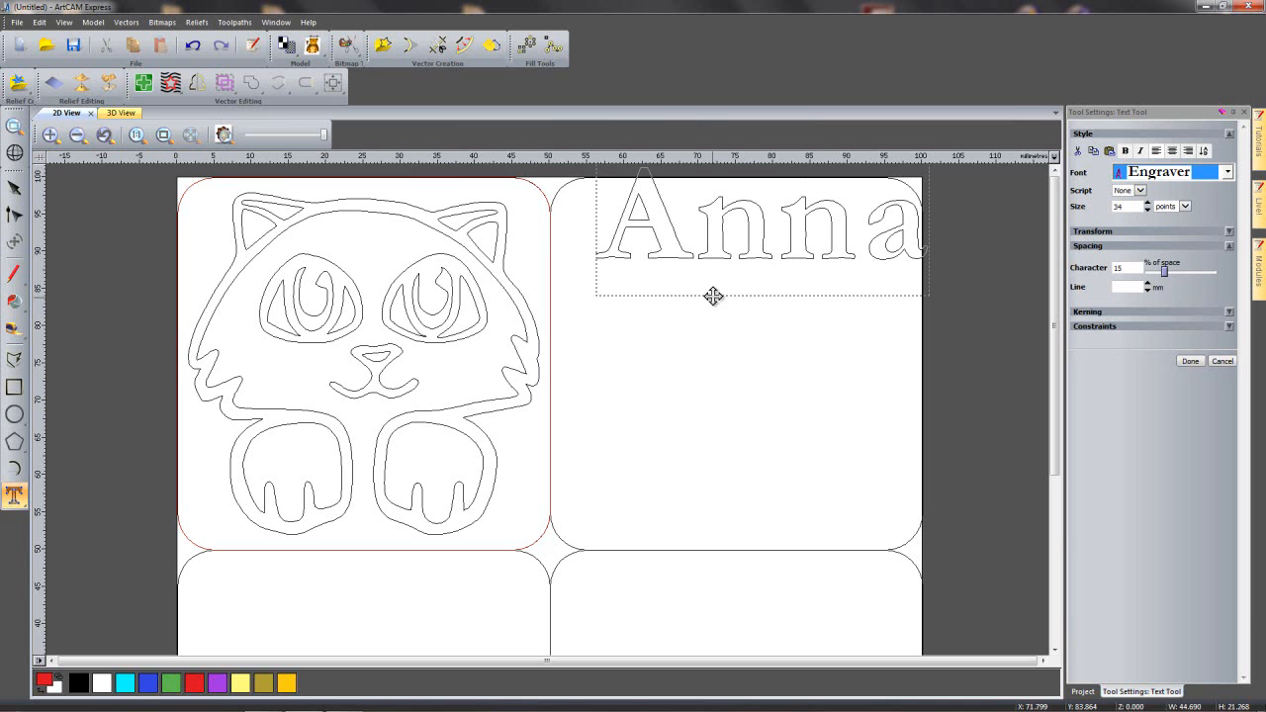
pyautogui.moveTo(713, 294); pyautogui.dragTo(684, 371)
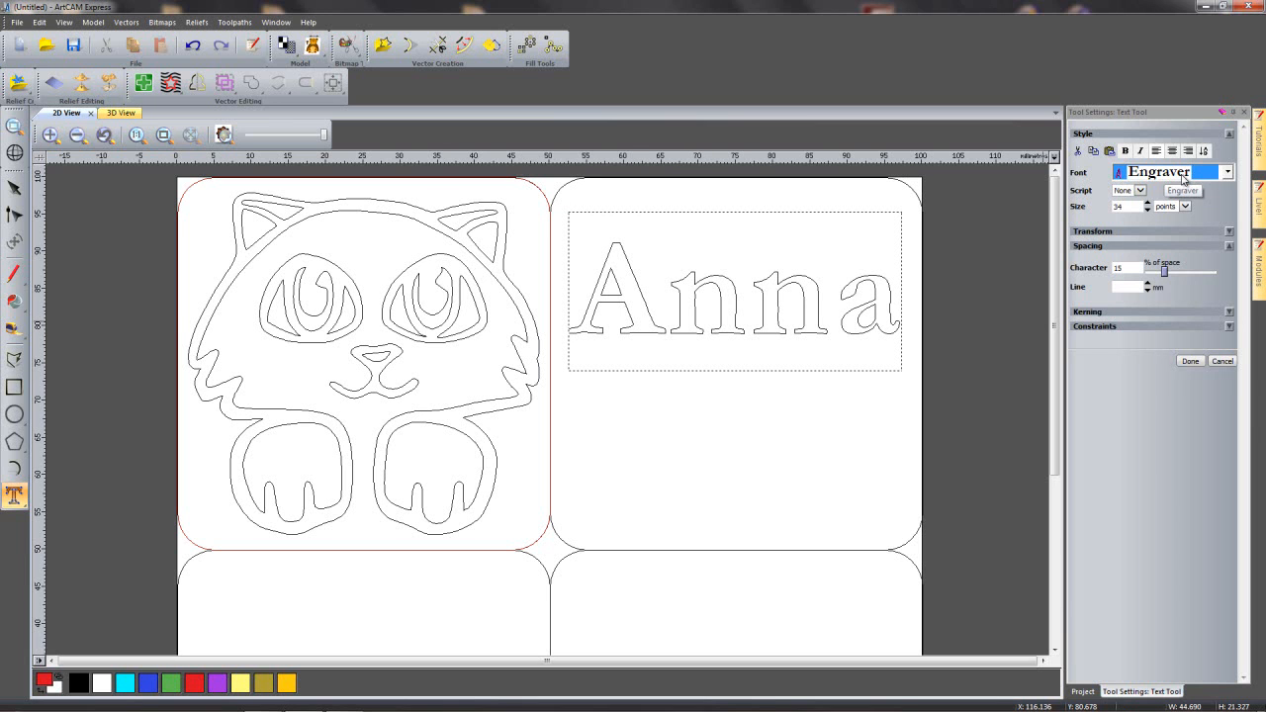
# - Set the whole name text's font size to 36 points
pyautogui.moveTo(896, 297); pyautogui.dragTo(598, 303)
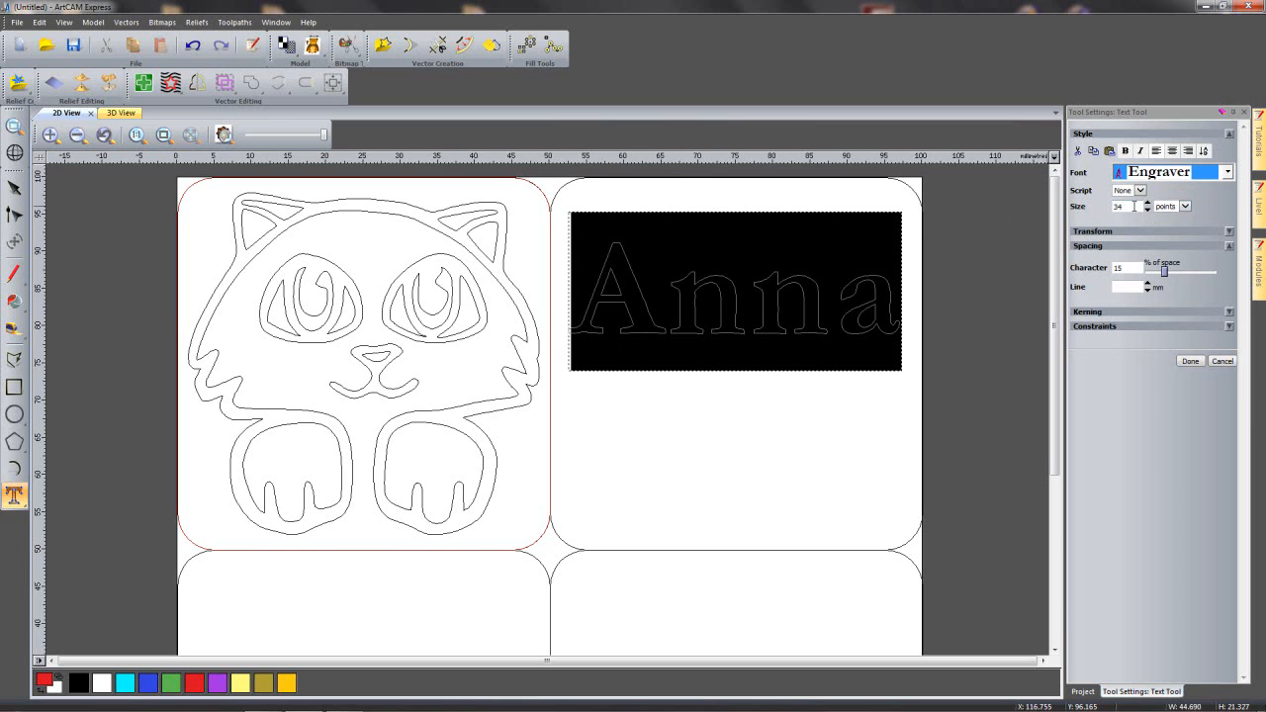
pyautogui.moveTo(1128, 206); pyautogui.dragTo(1095, 215)
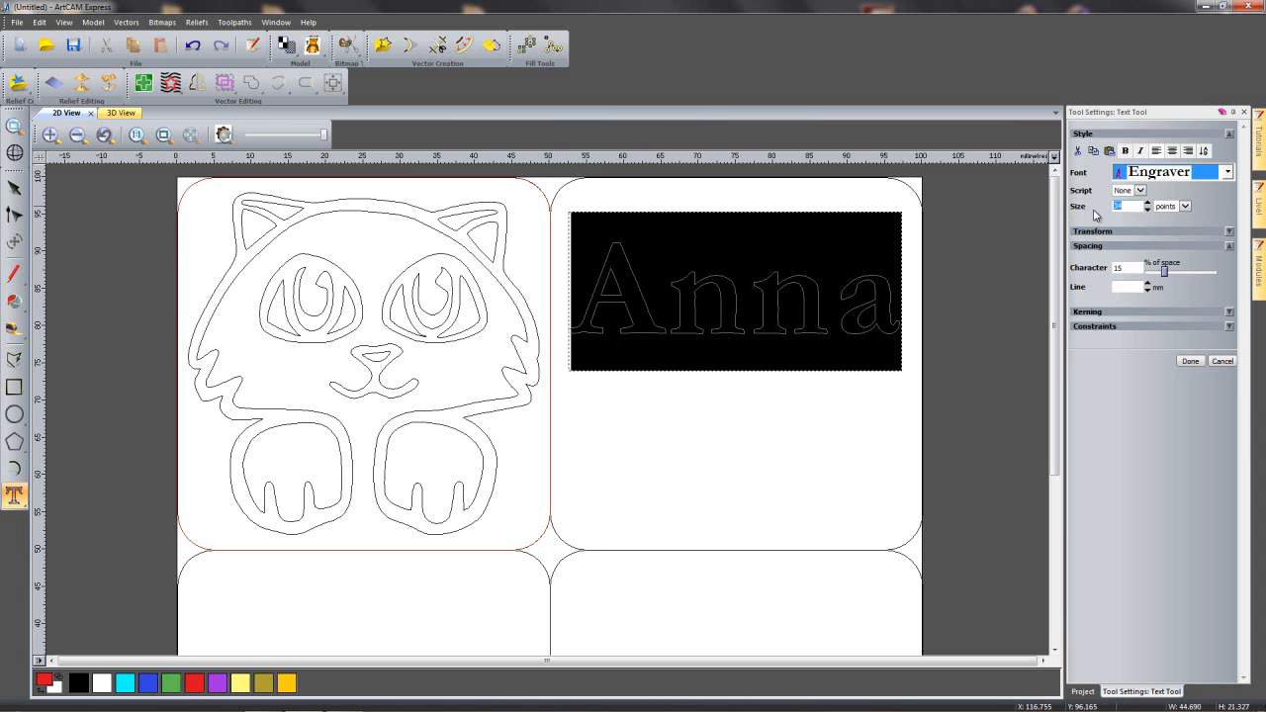
pyautogui.press('Return')
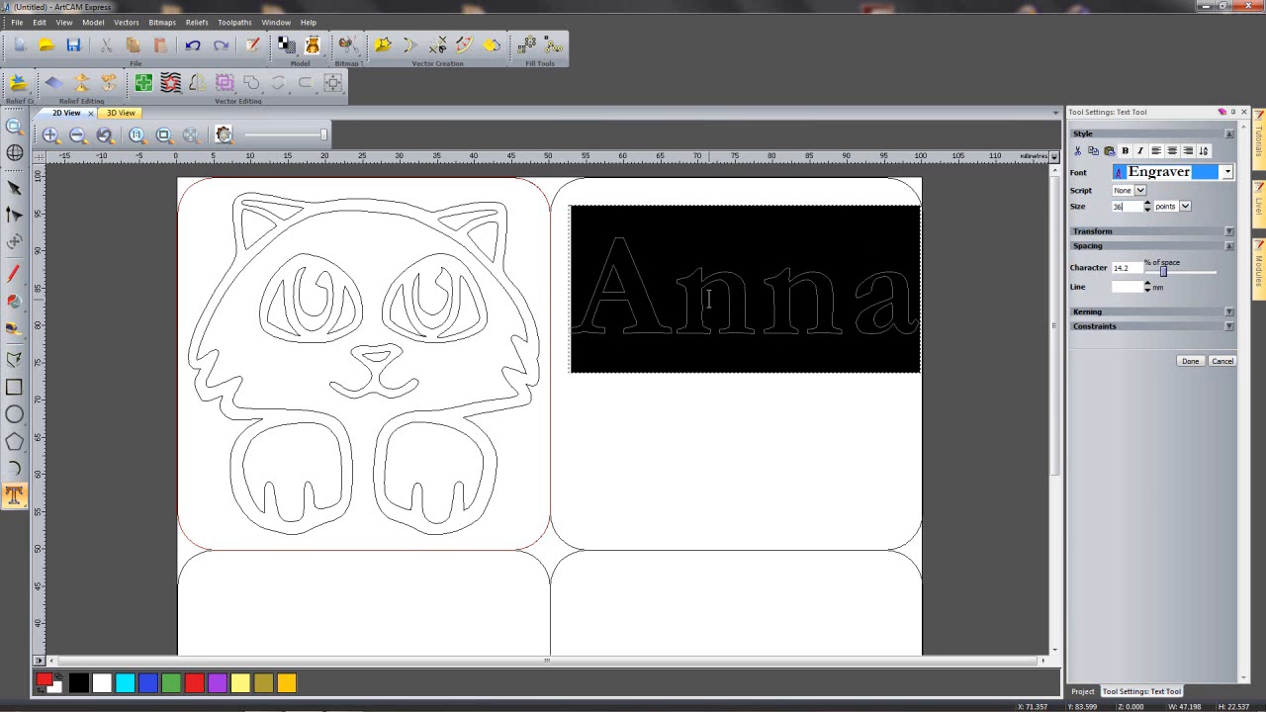
# - Set the character spacing of the name's first two letters to 20% of space
pyautogui.scroll(4, 709, 299)
pyautogui.moveTo(627, 326); pyautogui.dragTo(593, 368, button='middle')
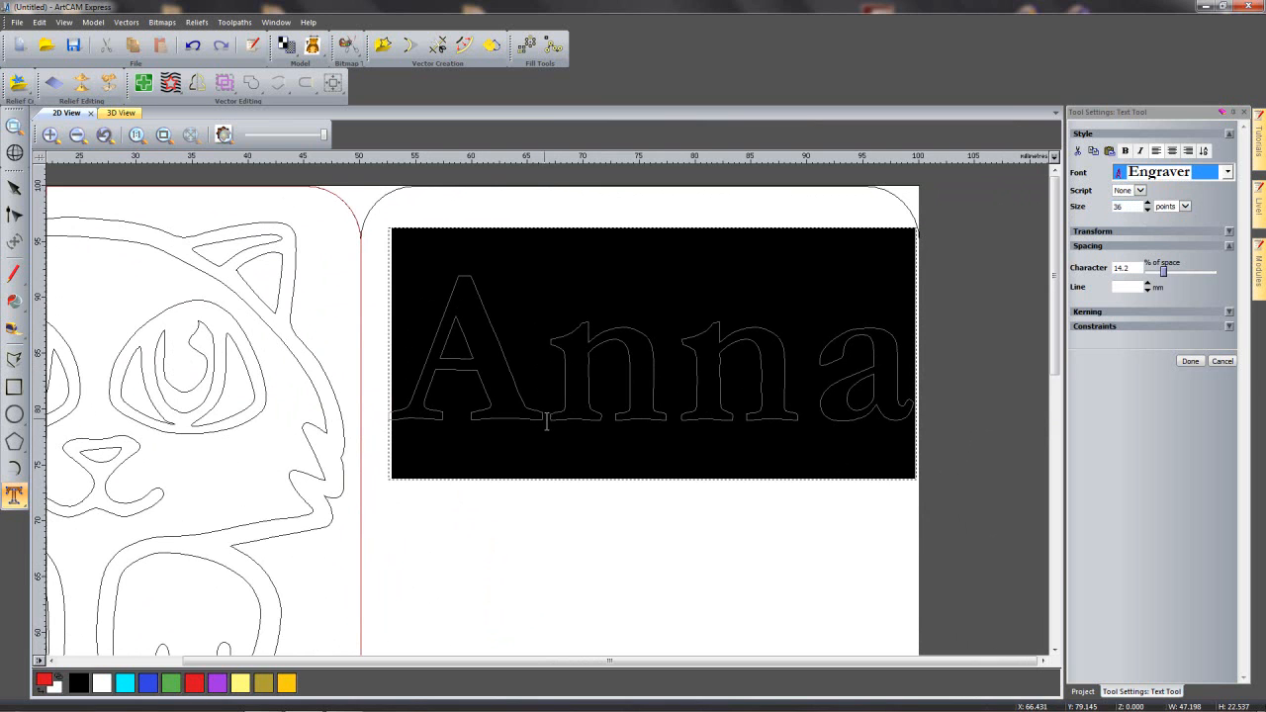
pyautogui.moveTo(657, 388); pyautogui.dragTo(442, 382)
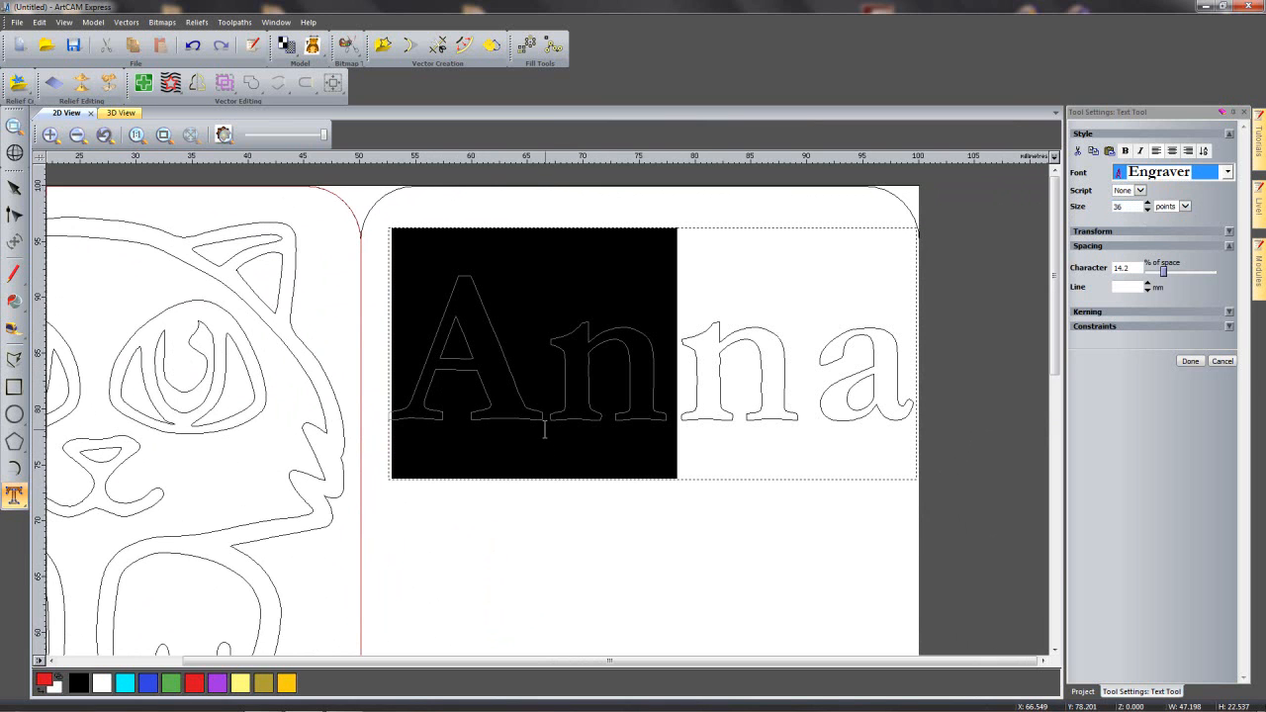
pyautogui.moveTo(1171, 271); pyautogui.dragTo(1167, 273)
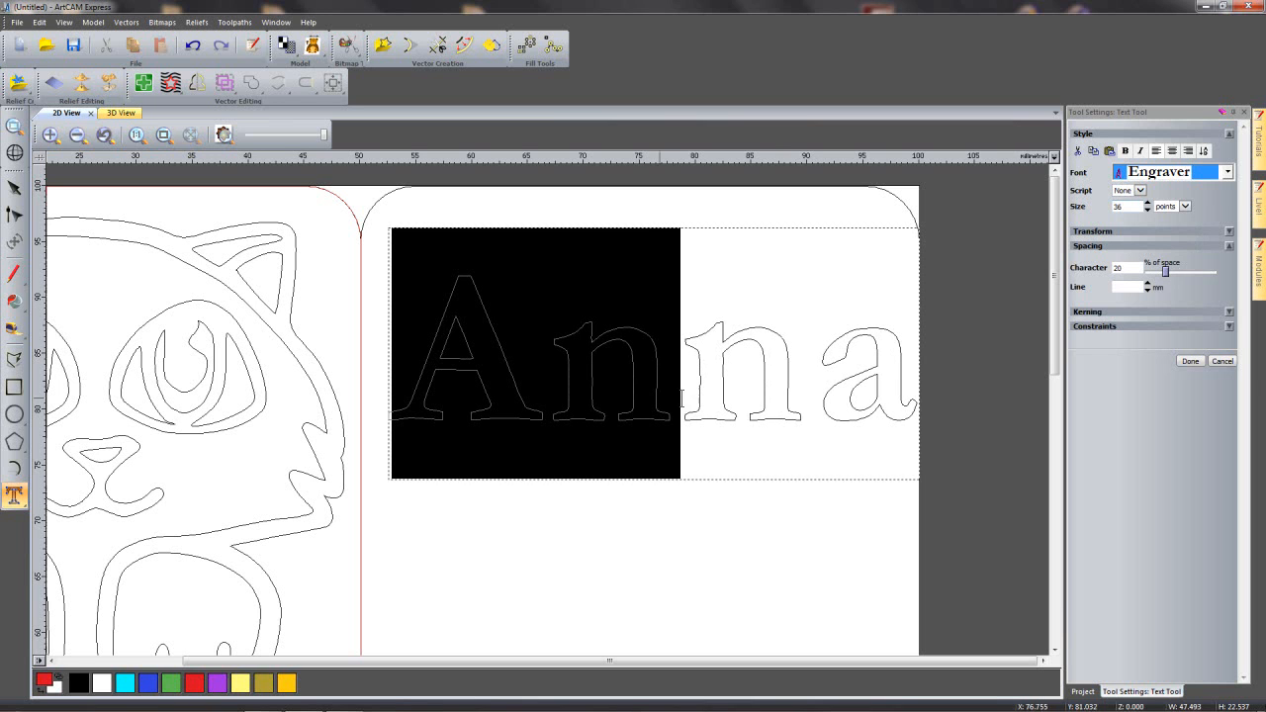
# - Set the character spacing to 5% for the two middle letters and -10% for the last two, and finish the text
pyautogui.click(792, 374)
pyautogui.hotkey('shift', 'Left')
pyautogui.hotkey('shift', 'Left')
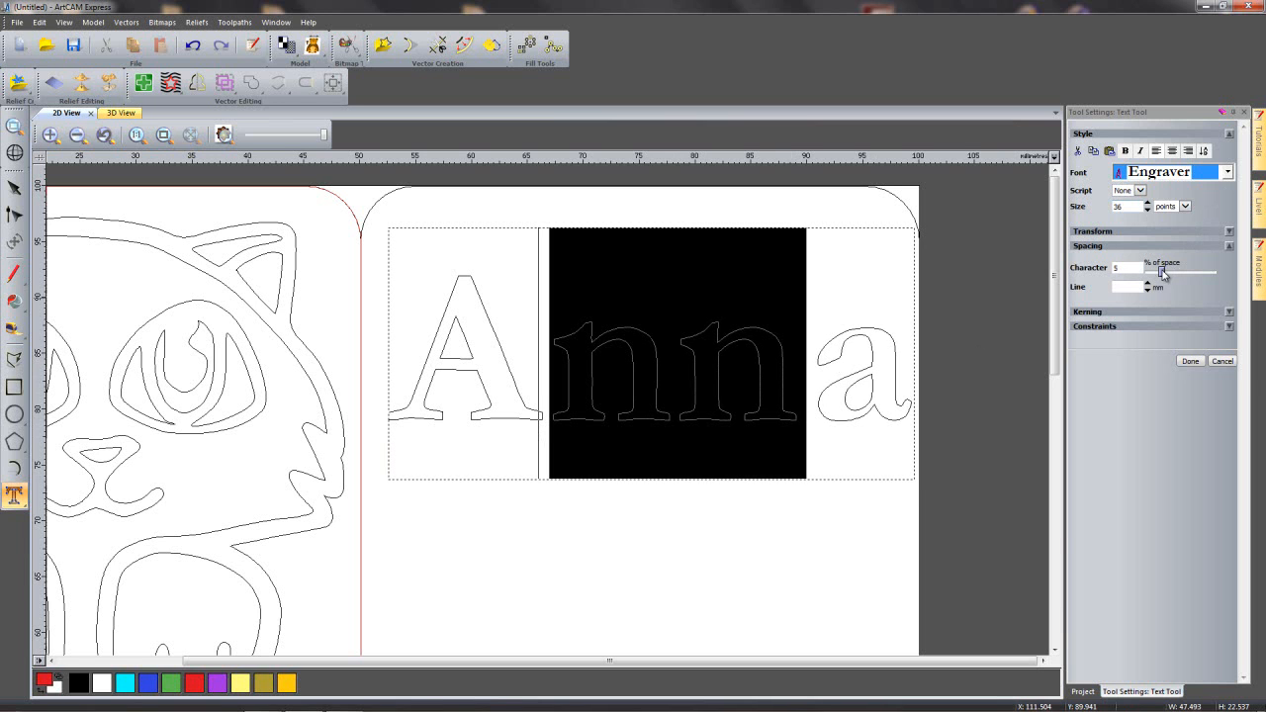
pyautogui.moveTo(897, 383); pyautogui.dragTo(753, 383)
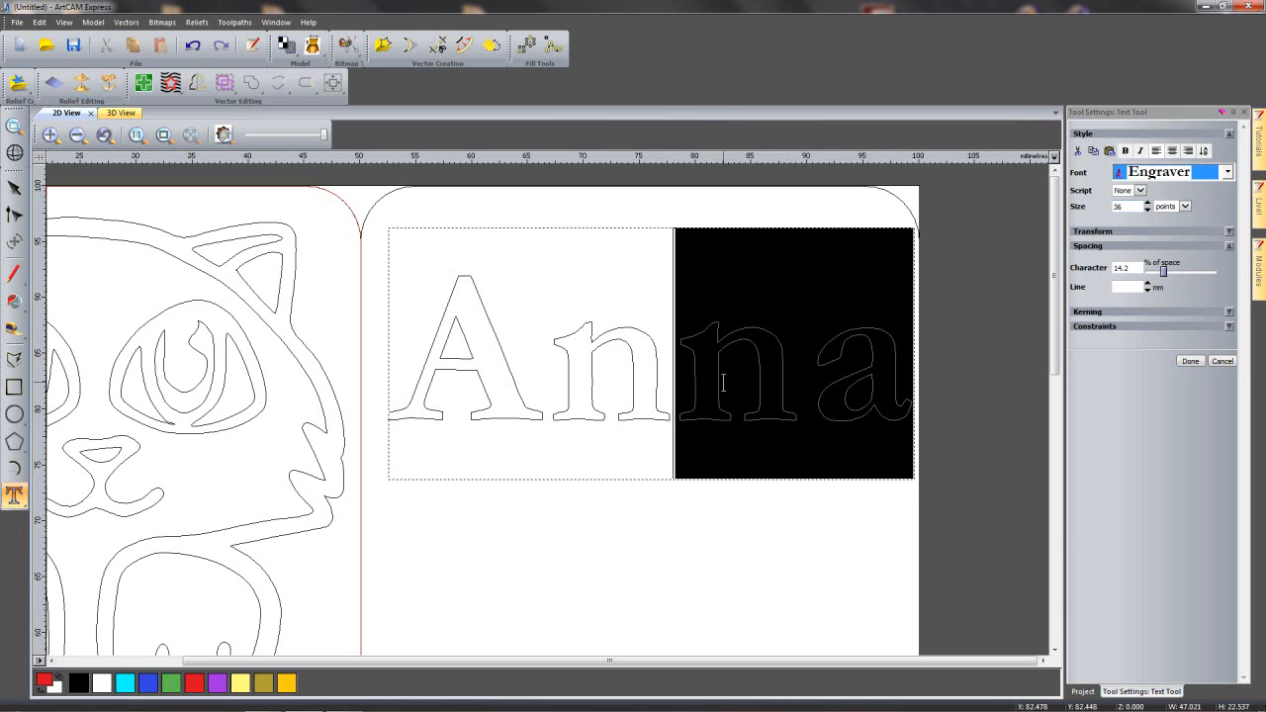
pyautogui.moveTo(1166, 275); pyautogui.dragTo(1162, 275)
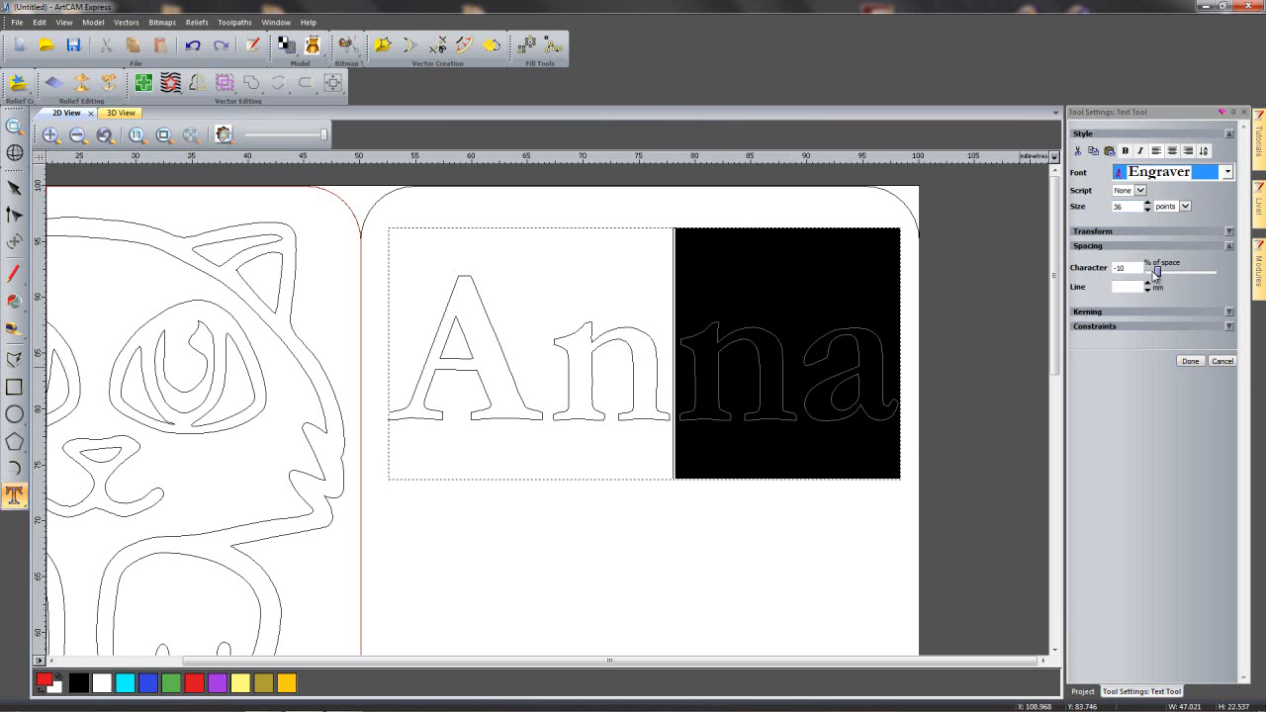
pyautogui.click(1191, 361)
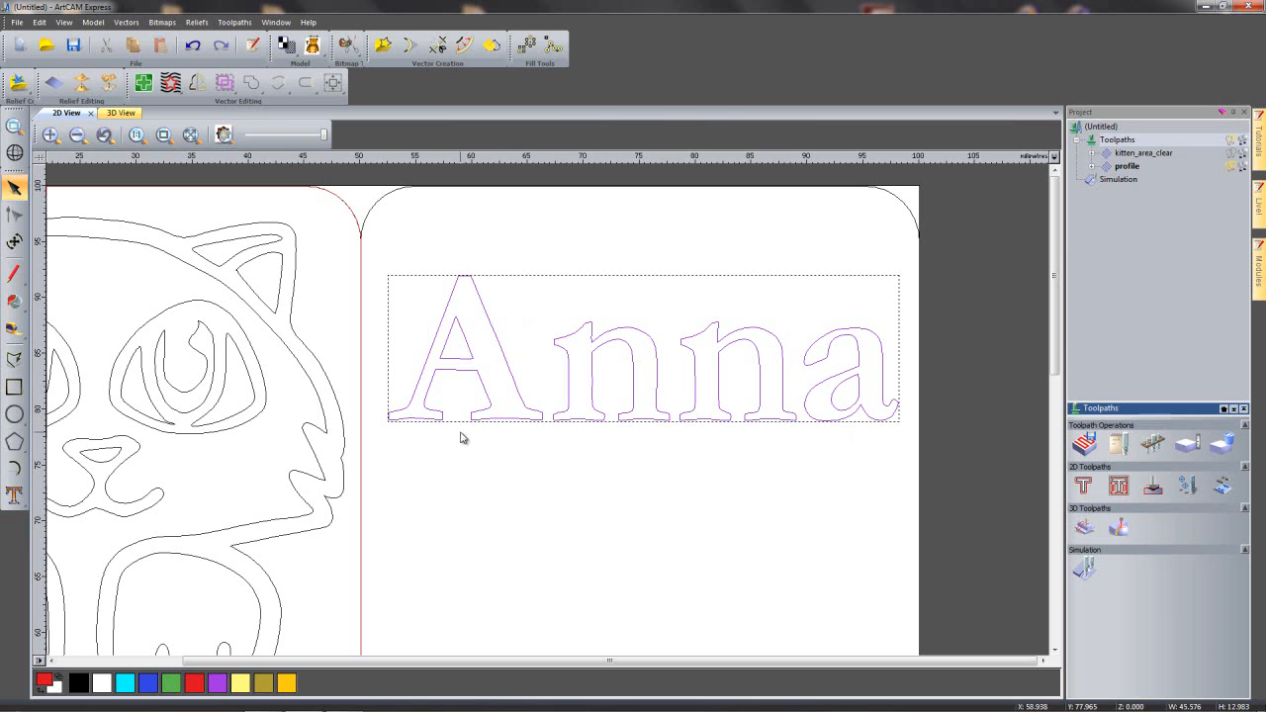
# - Centre the name text horizontally within the rounded border of its stamp, and clear the selection
pyautogui.click(594, 438)
pyautogui.click(584, 420)
pyautogui.click(903, 207)
pyautogui.click(626, 277)
pyautogui.click(587, 387)
pyautogui.keyDown('shift'); pyautogui.click(380, 199); pyautogui.keyUp('shift')
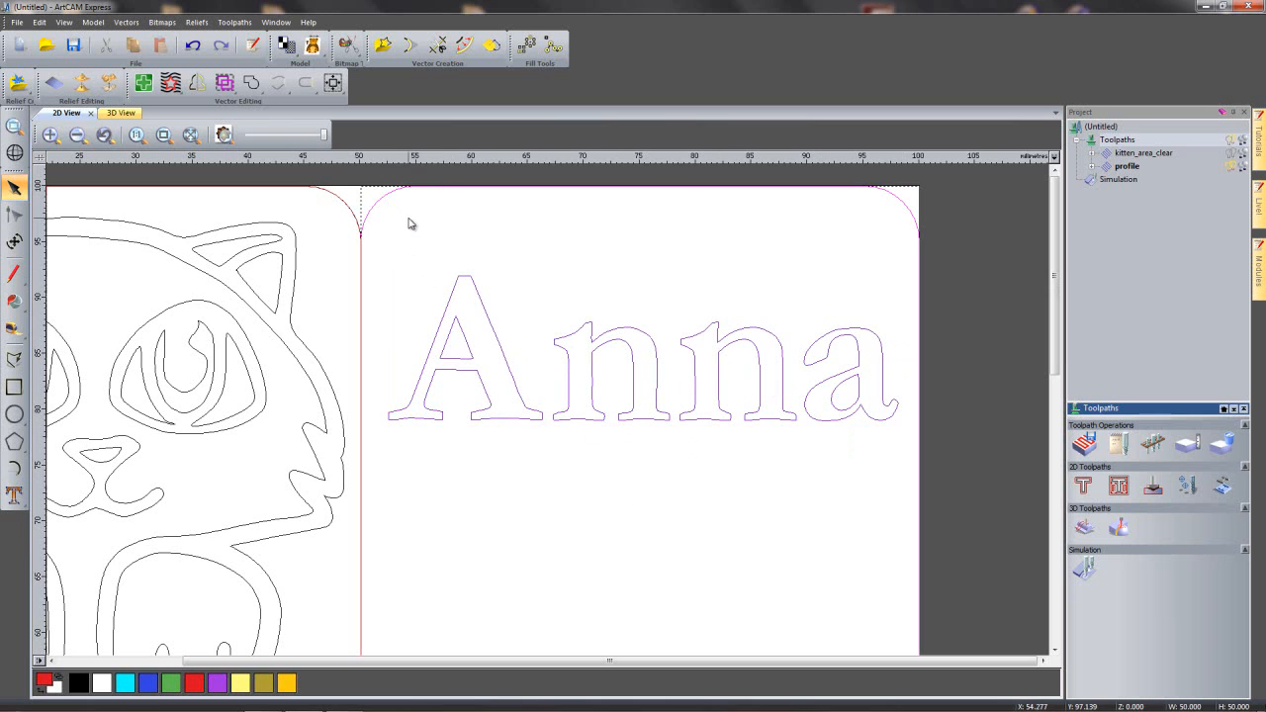
pyautogui.click(333, 83)
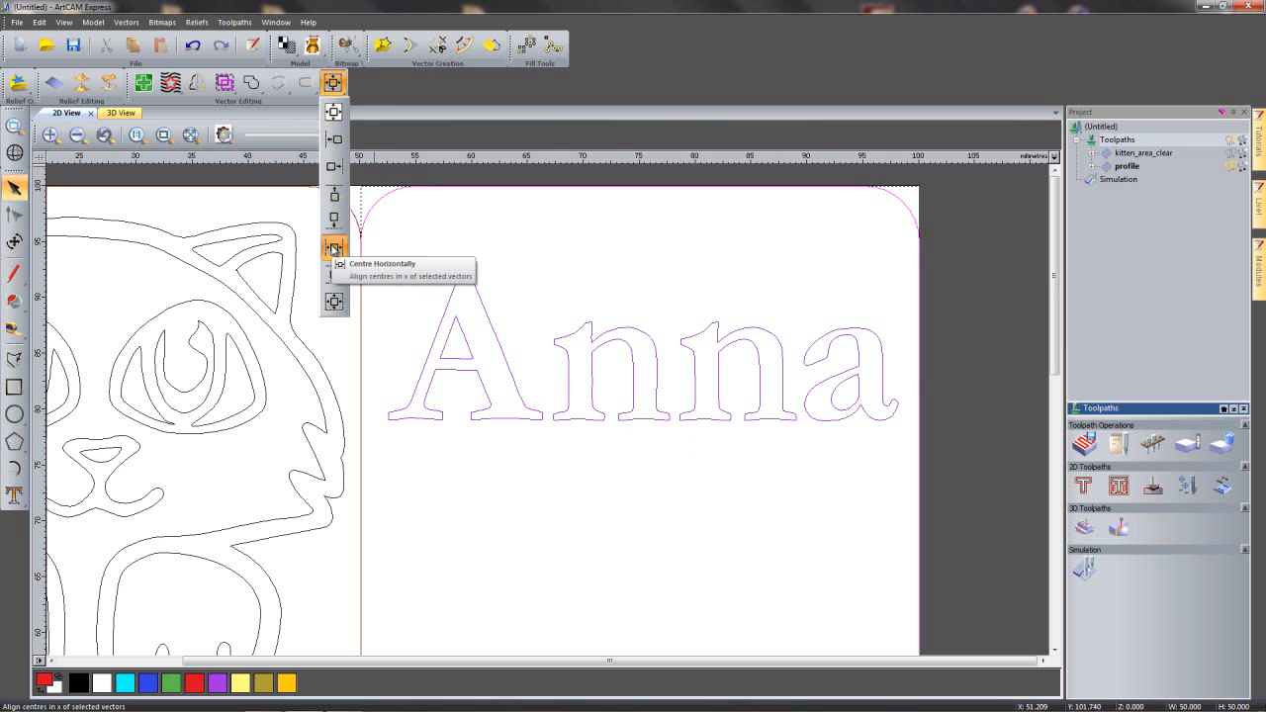
pyautogui.click(333, 249)
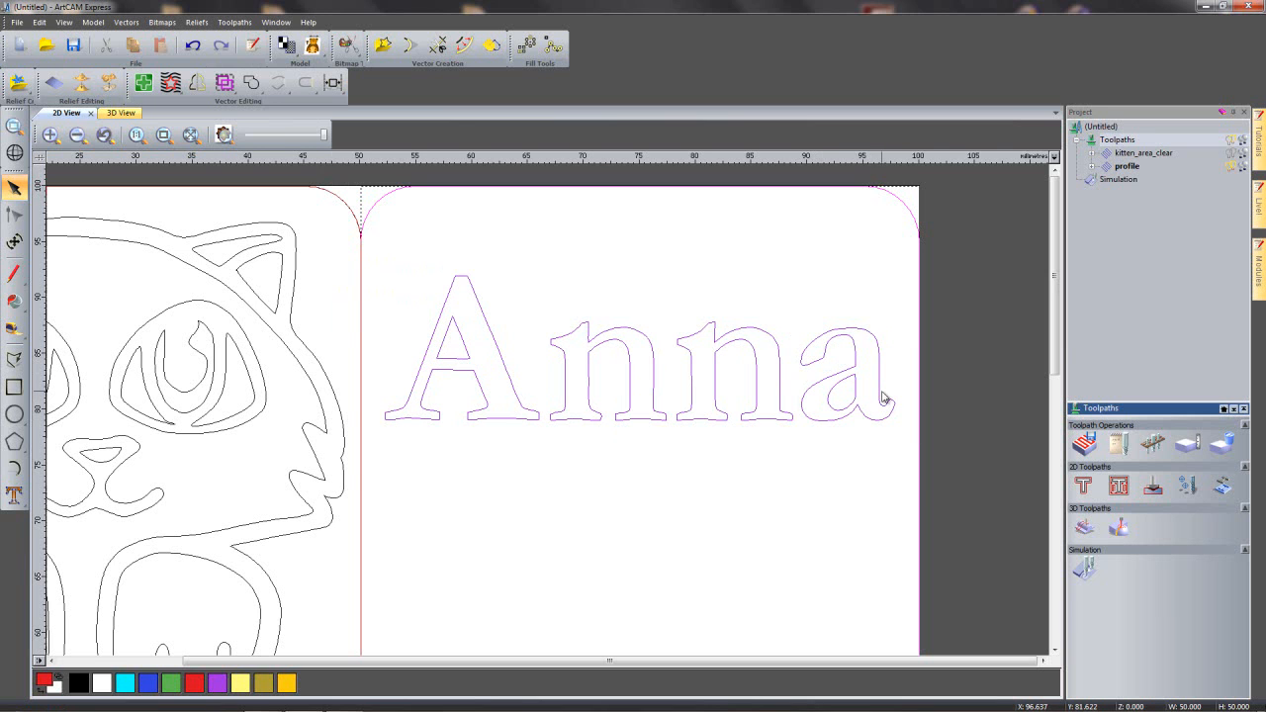
pyautogui.click(716, 452)
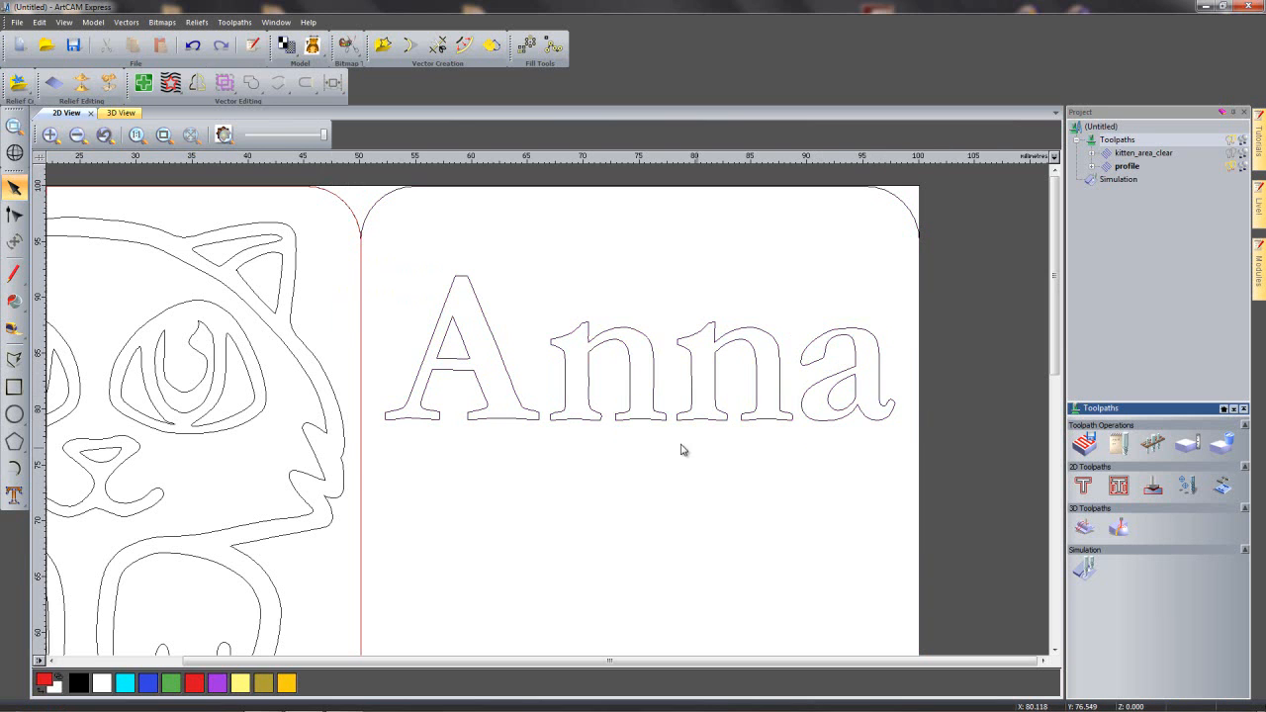
# - Nudge the name text up about 7 mm so it sits just below the stamp's upper border
pyautogui.click(691, 420)
pyautogui.press('Up')
pyautogui.press('Up')
pyautogui.press('Up')
pyautogui.press('Up')
pyautogui.press('Up')
pyautogui.press('Up')
pyautogui.press('Up')
pyautogui.press('Up')
pyautogui.press('Up')
pyautogui.press('Up')
pyautogui.press('Up')
pyautogui.press('Up')
pyautogui.press('Up')
pyautogui.press('Up')
pyautogui.press('Up')
pyautogui.press('Up')
pyautogui.press('Up')
pyautogui.press('Up')
pyautogui.press('Up')
pyautogui.press('Up')
pyautogui.press('Up')
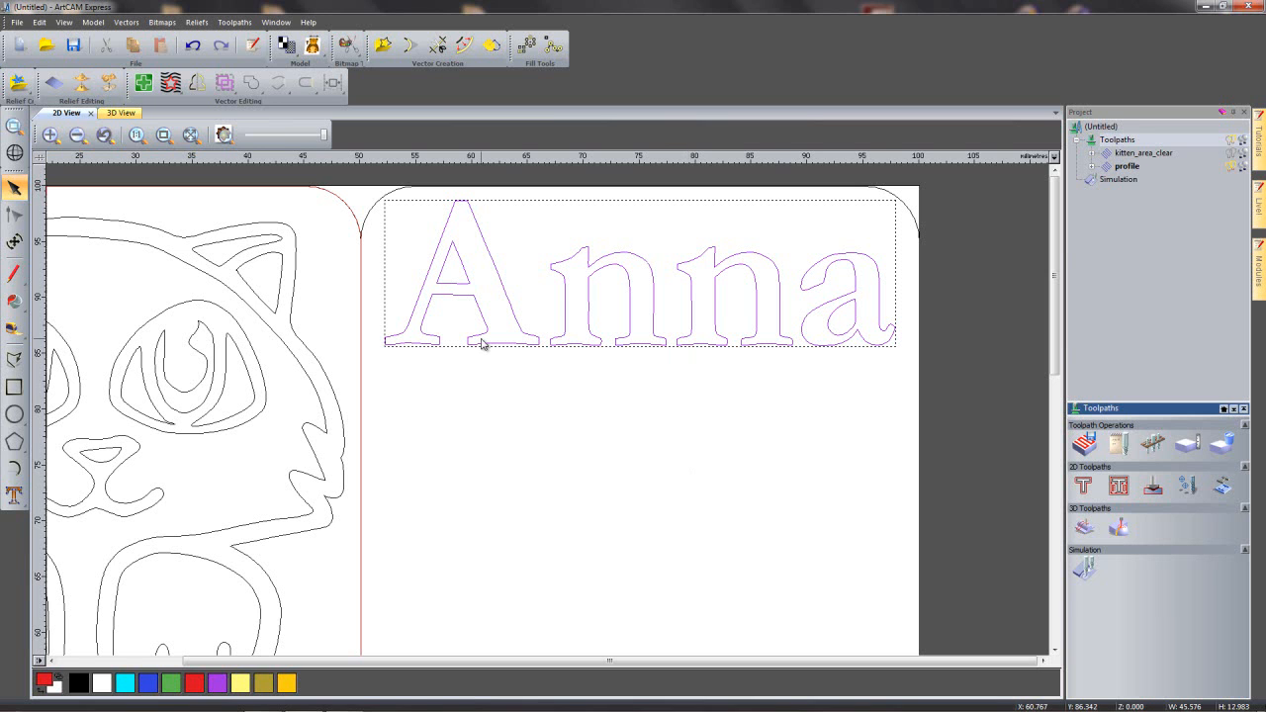
# - Mirror the name text horizontally about its centre without keeping a copy of the original
pyautogui.click(195, 86)
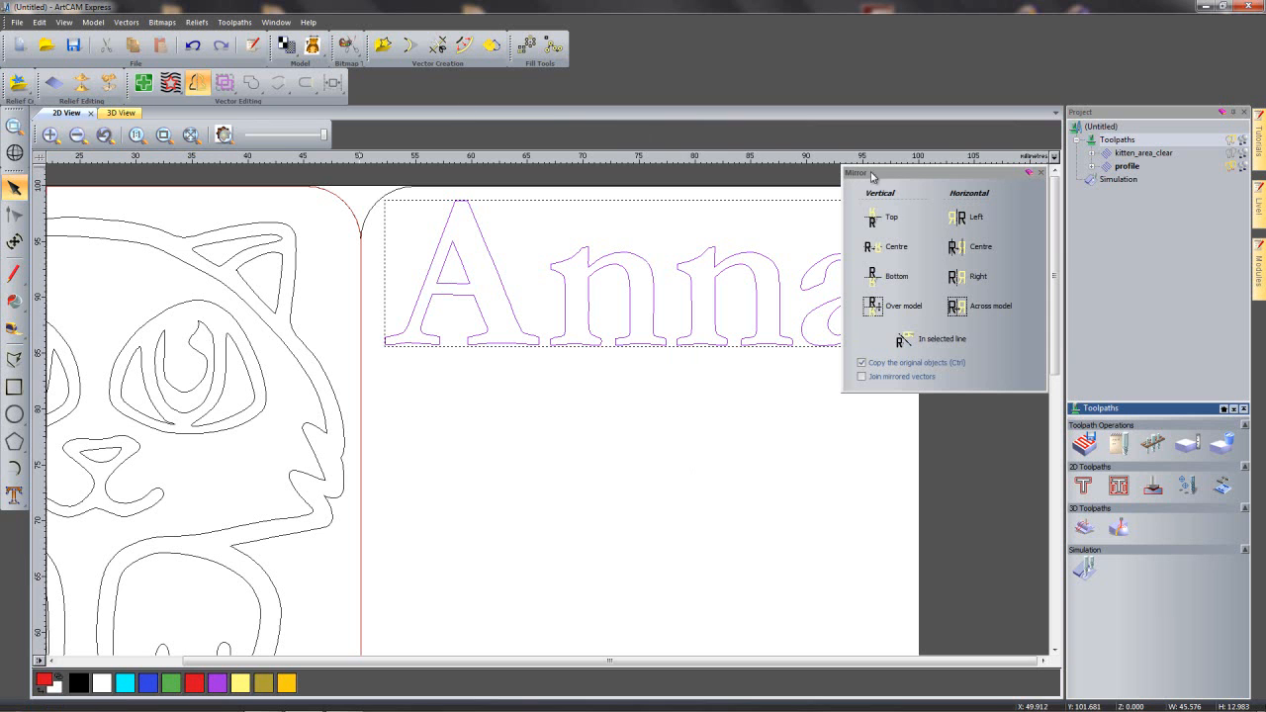
pyautogui.moveTo(711, 405); pyautogui.dragTo(601, 412, button='middle')
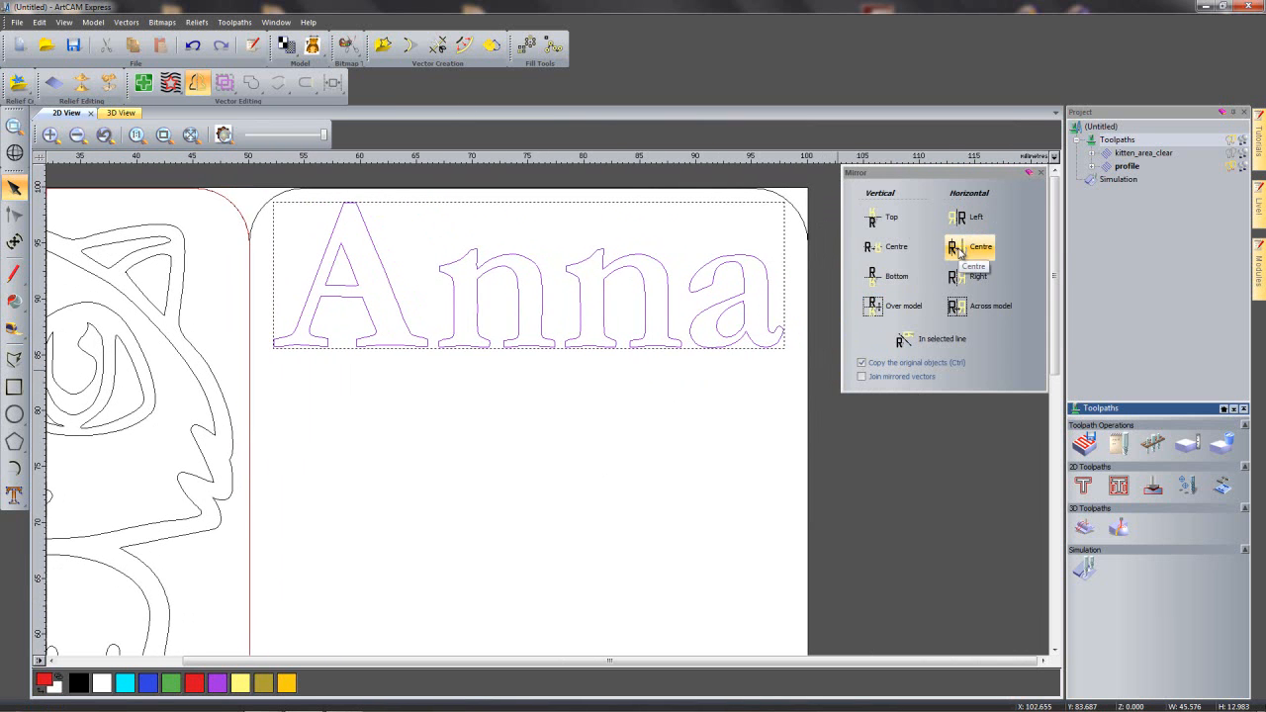
pyautogui.click(861, 363)
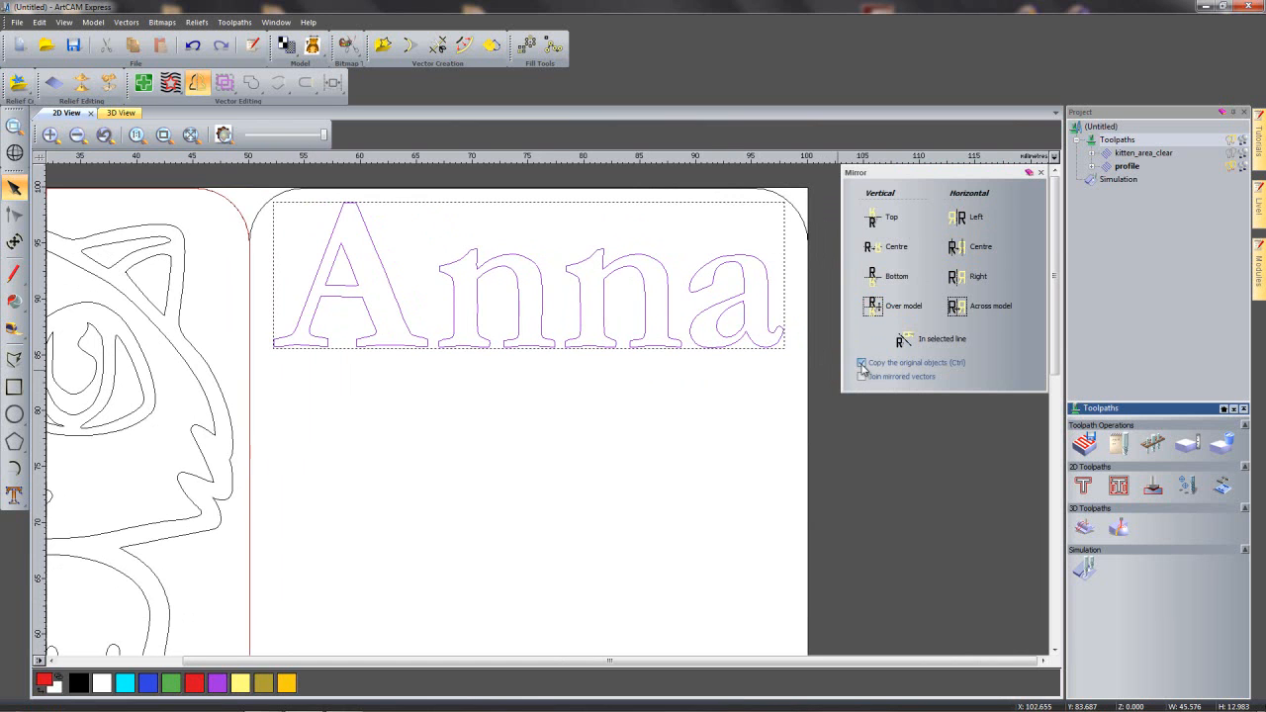
pyautogui.click(963, 252)
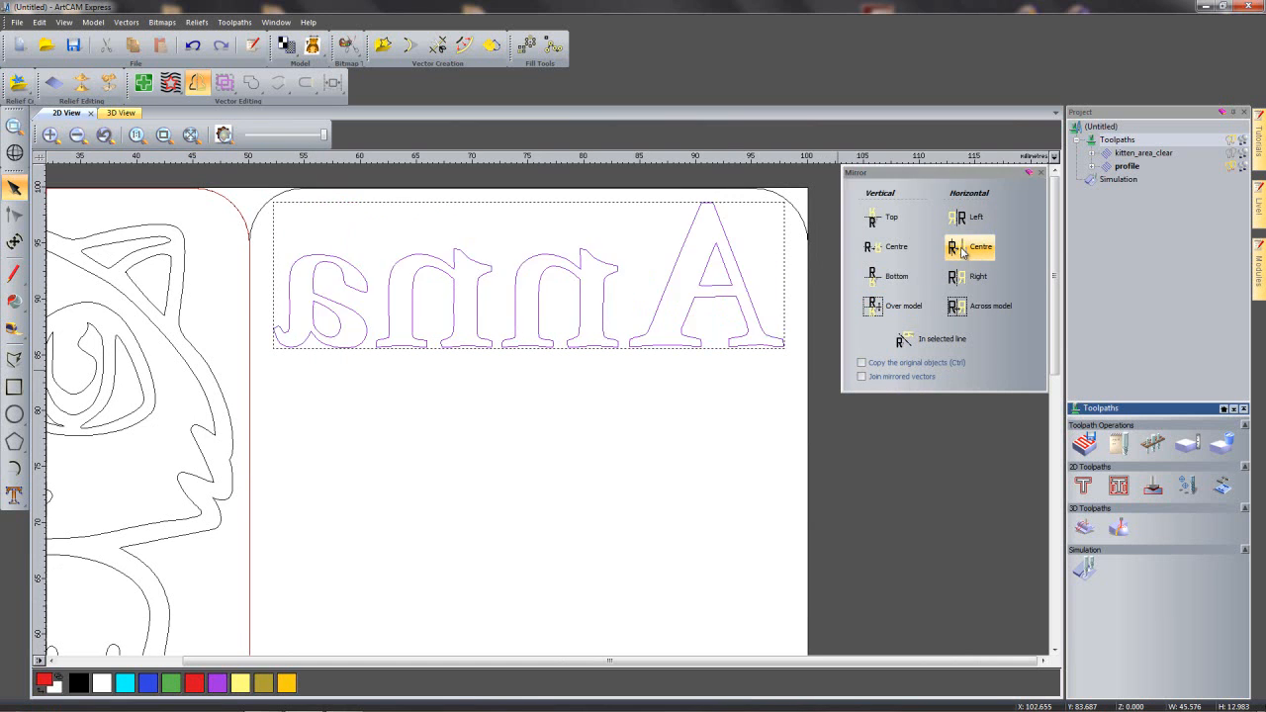
pyautogui.click(1041, 175)
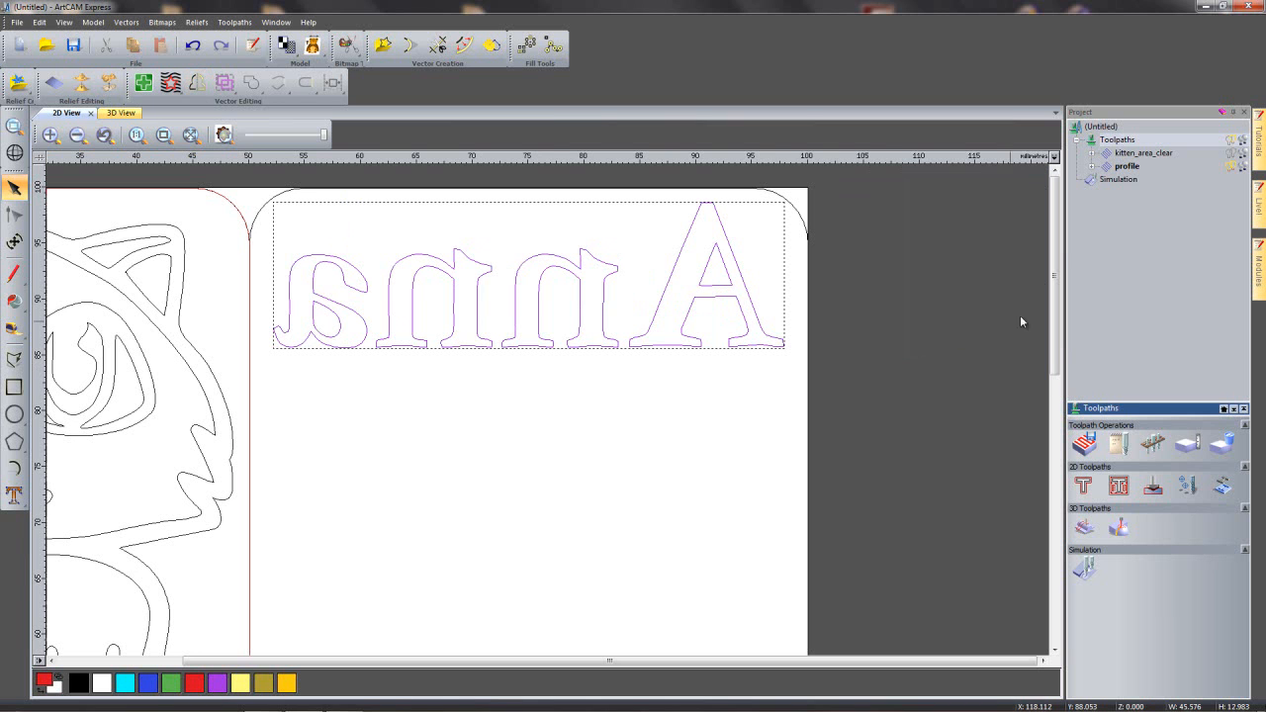
pyautogui.click(910, 377)
# - Save the stamp model as expressdemo in the ArtCAM Express 2013 folder
pyautogui.scroll(-1, 642, 399)
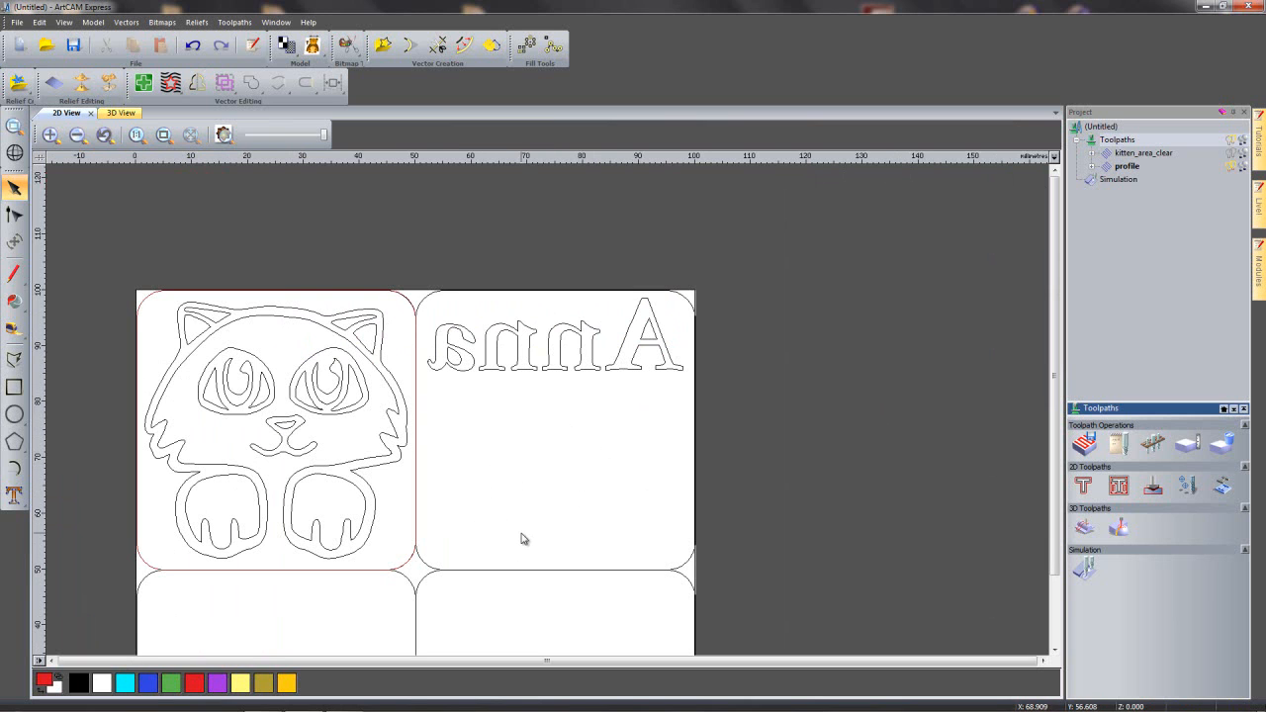
pyautogui.click(75, 45)
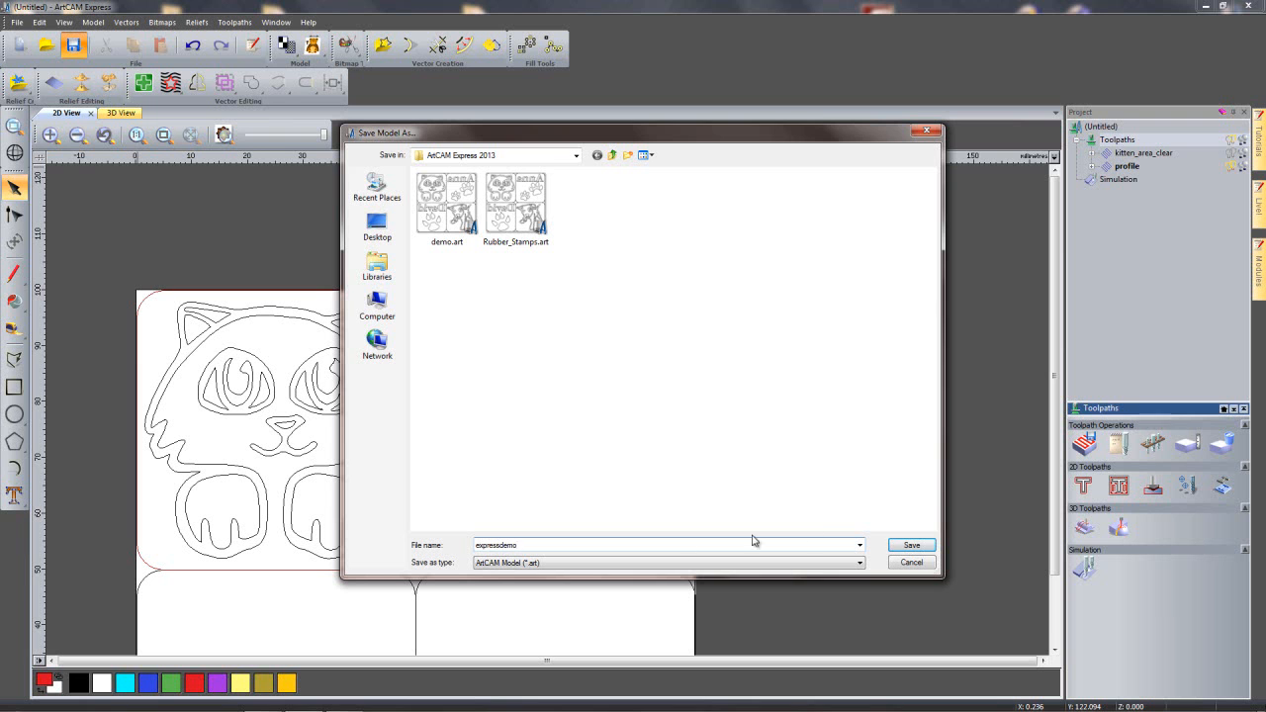
pyautogui.click(926, 547)
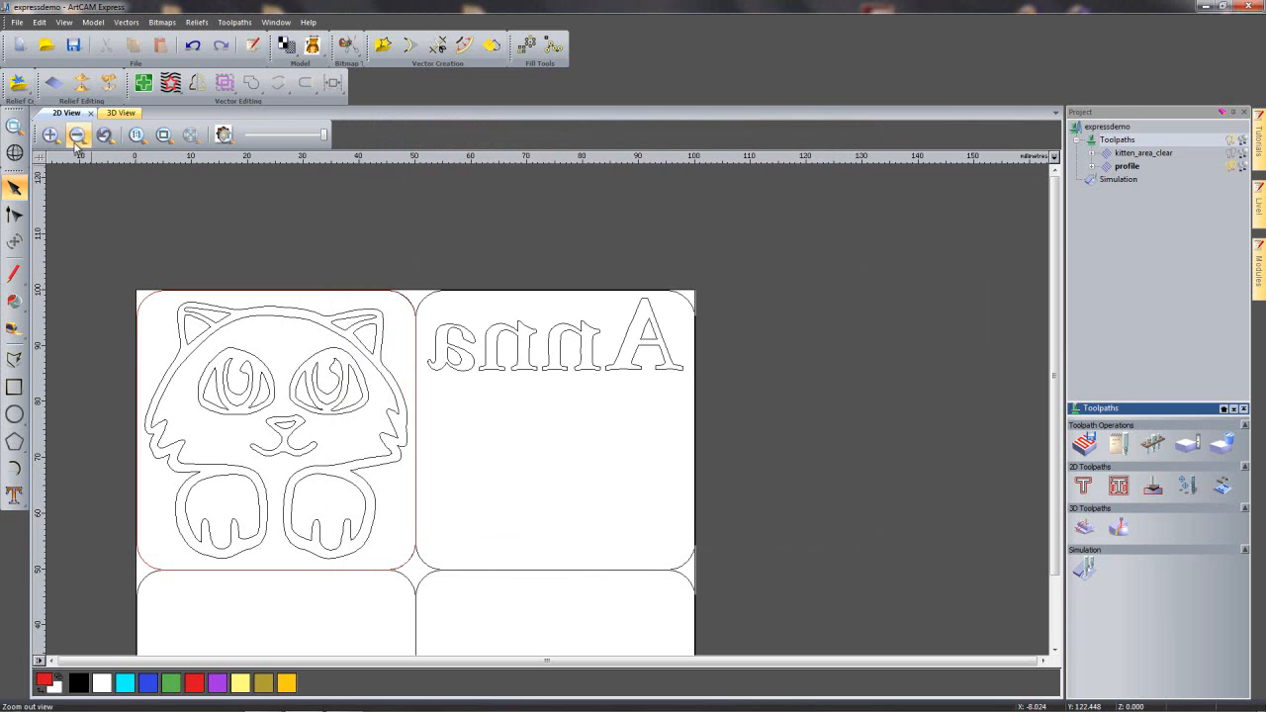
# - Open the image kitty_paw.png as a model sized in mm from a scanned resolution of 300 d.p.i
pyautogui.click(46, 45)
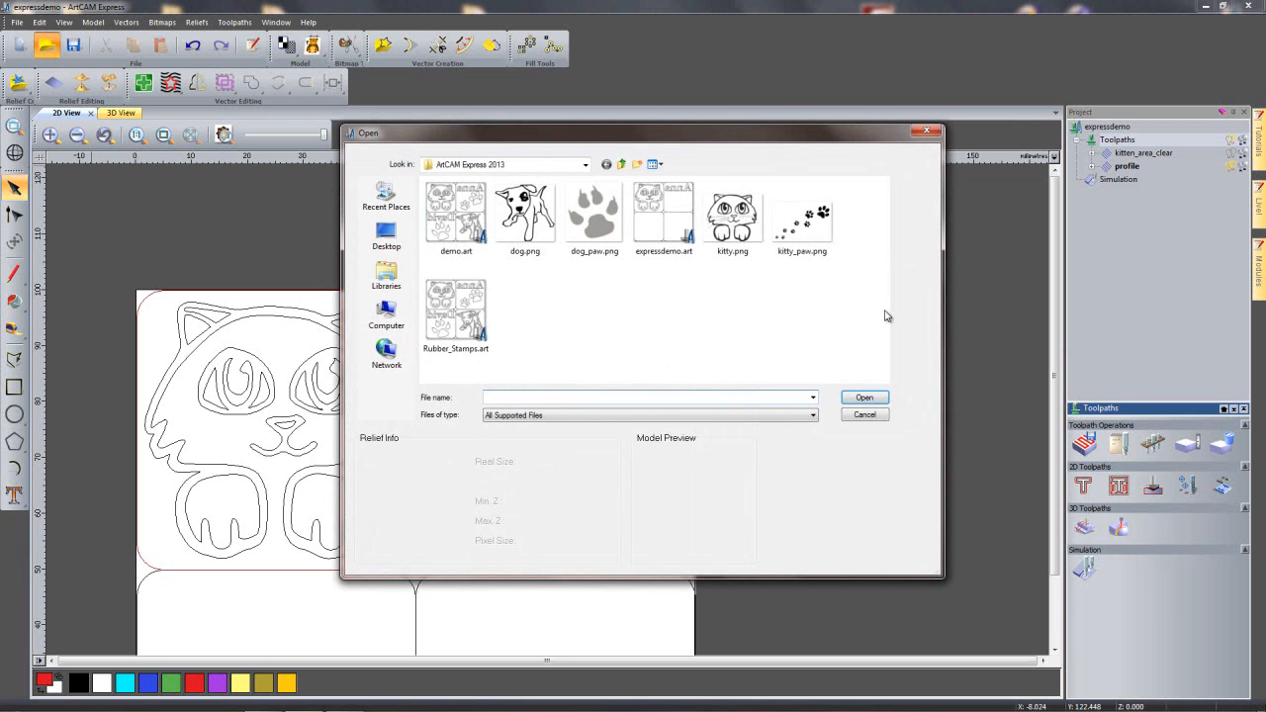
pyautogui.click(818, 220)
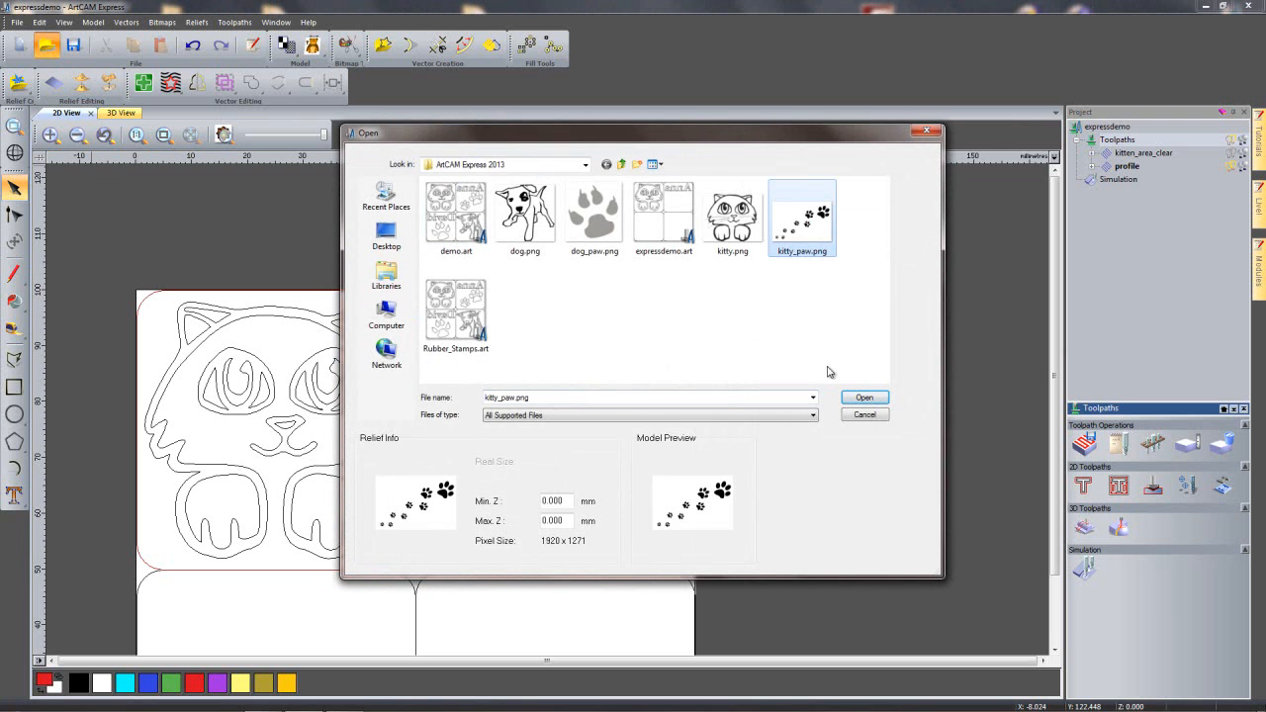
pyautogui.click(864, 398)
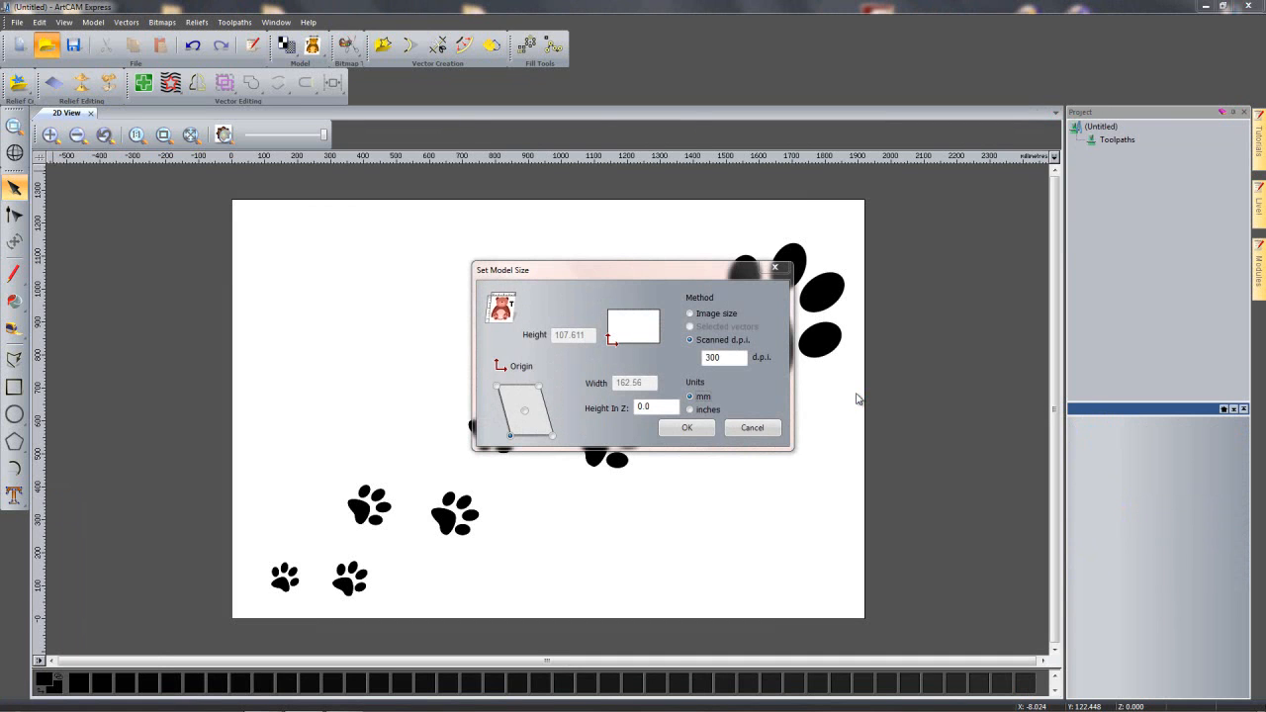
pyautogui.moveTo(669, 408); pyautogui.dragTo(604, 410)
pyautogui.click(693, 427)
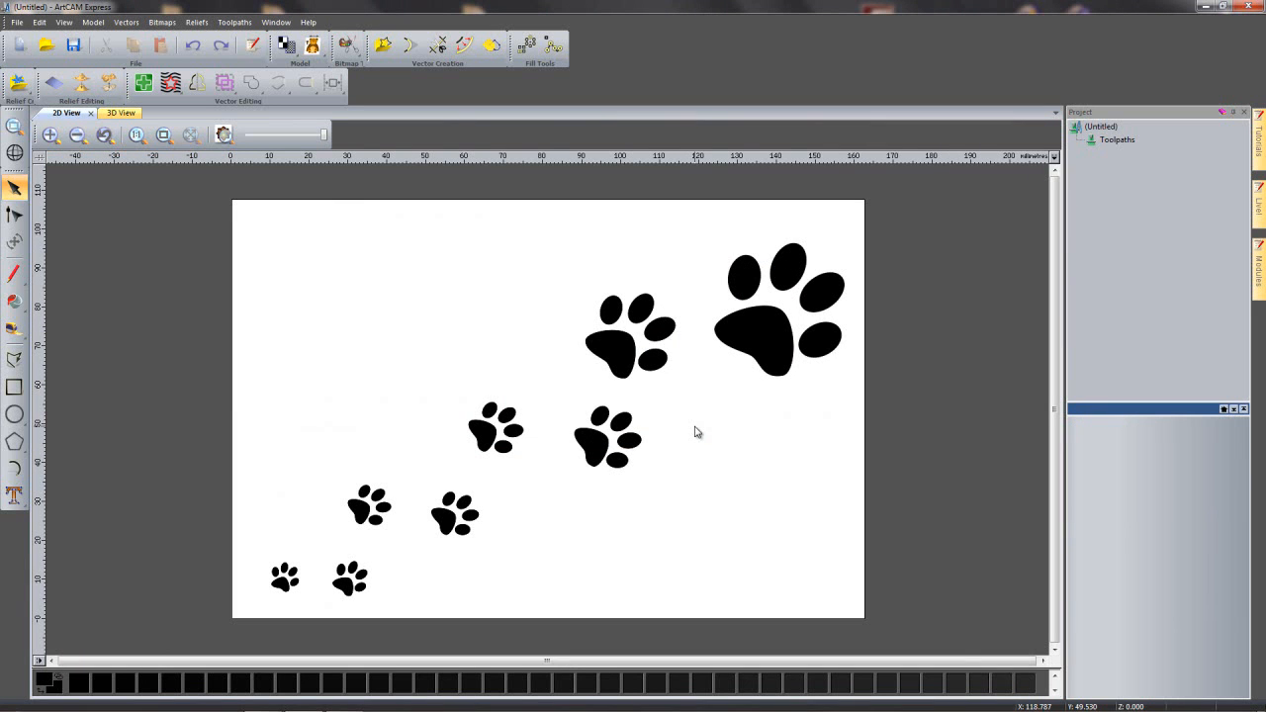
# - Reduce the paw-print image to 2 colours and make black the primary colour
pyautogui.click(1055, 691)
pyautogui.click(1055, 691)
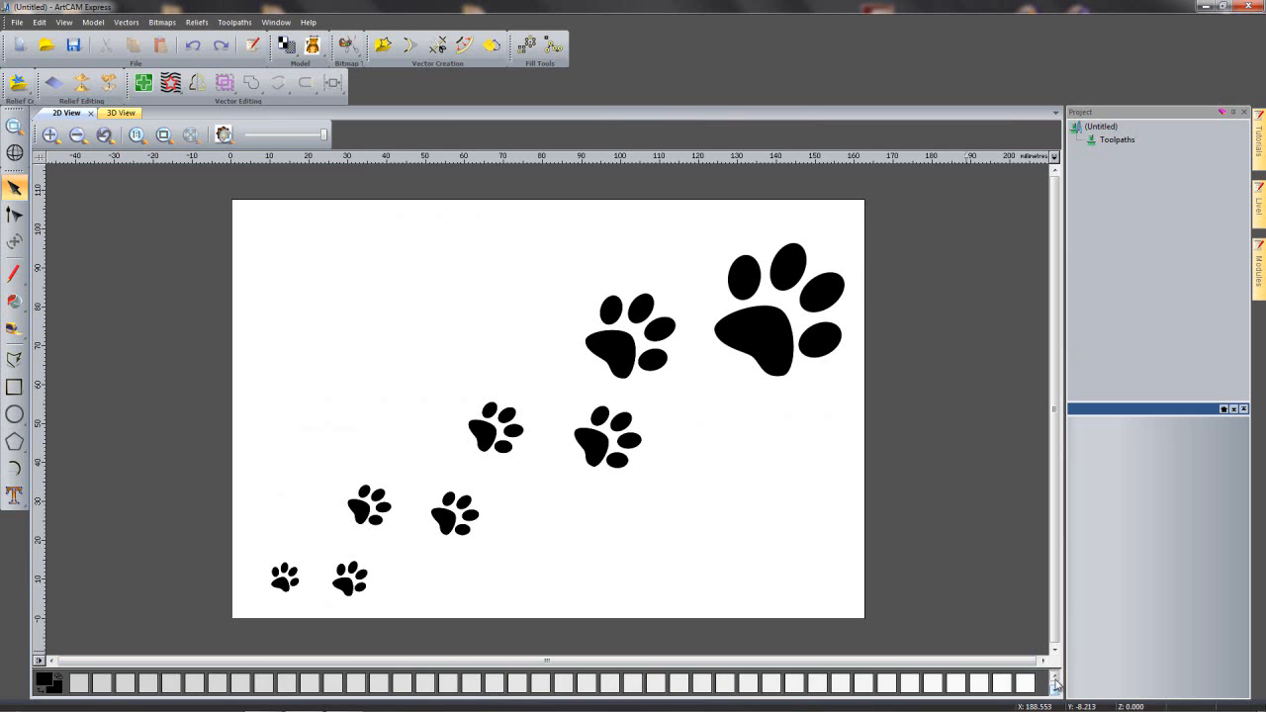
pyautogui.click(1054, 679)
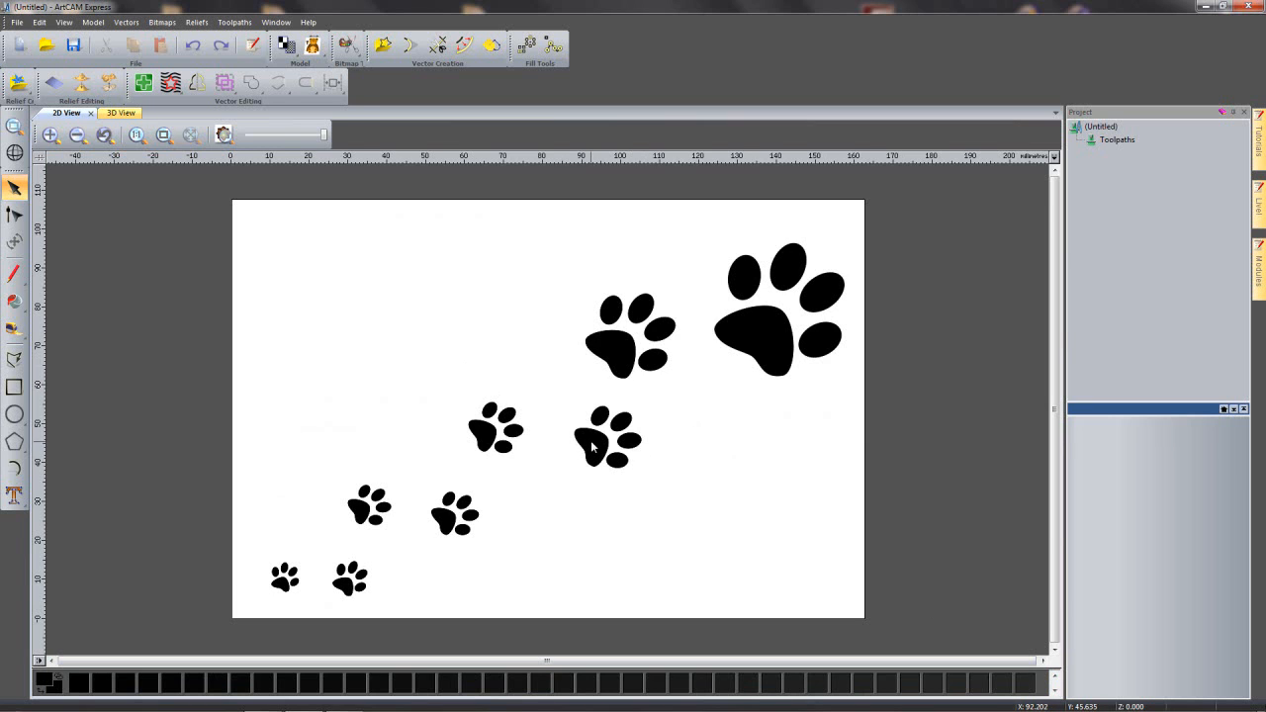
pyautogui.scroll(4, 591, 443)
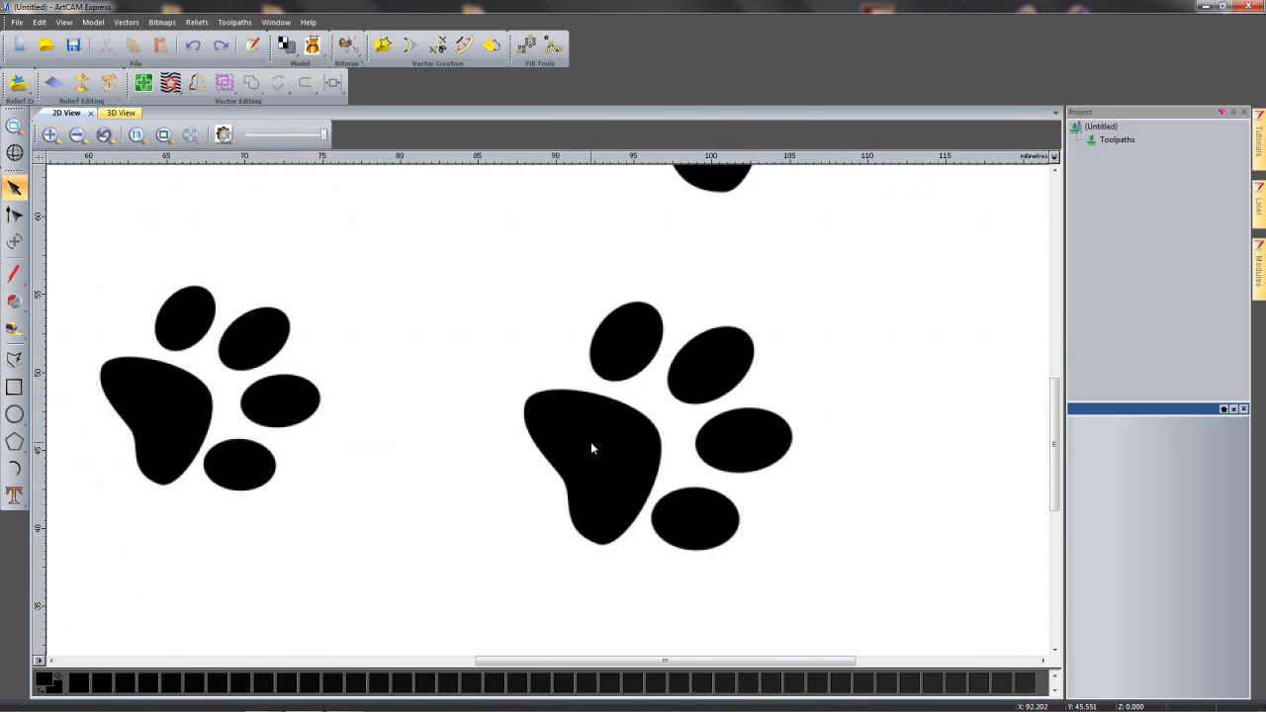
pyautogui.click(345, 47)
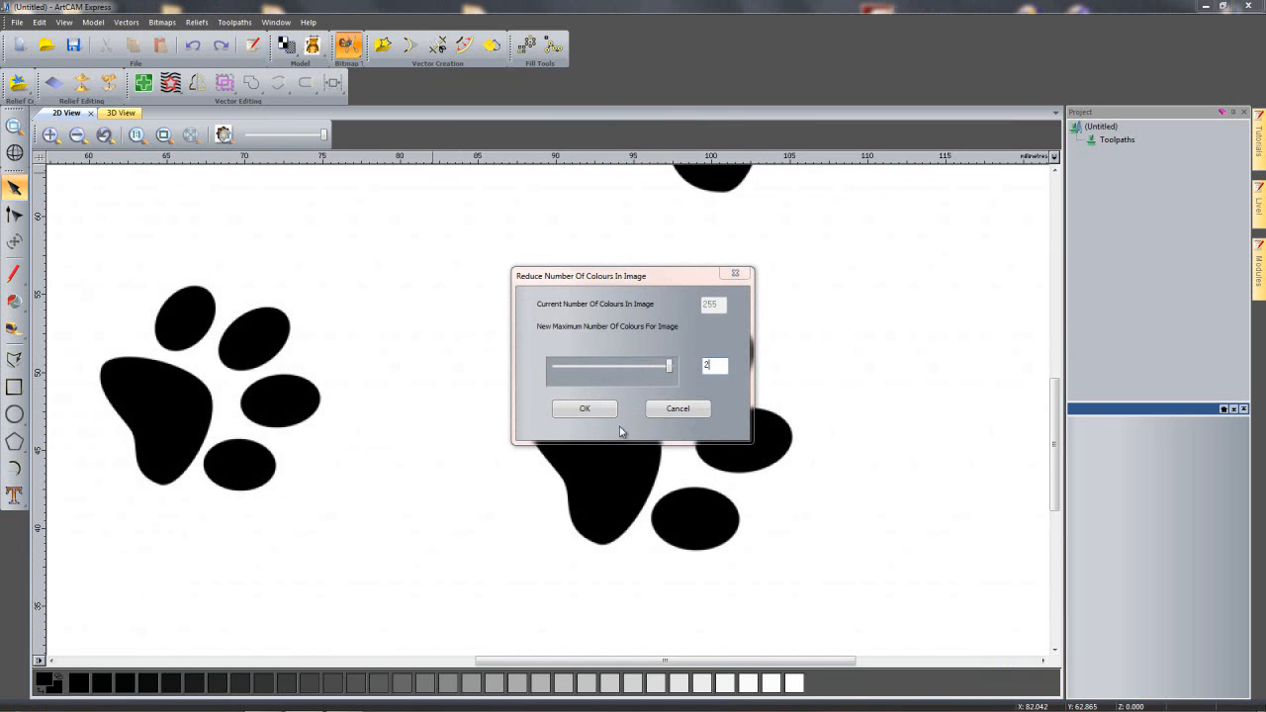
pyautogui.click(584, 409)
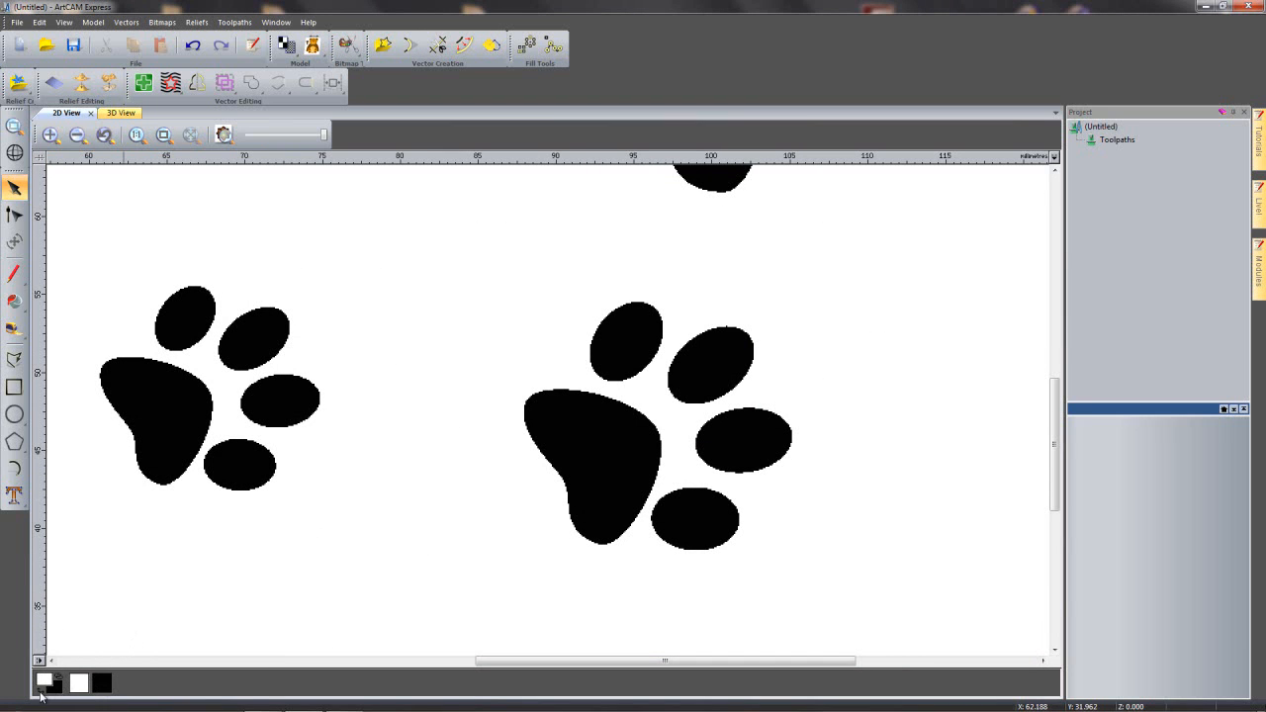
pyautogui.click(41, 690)
# - Create boundary vectors from the black paw prints using the primary colour, speckle size 20 pixels and 100% smoothness
pyautogui.scroll(-2, 767, 385)
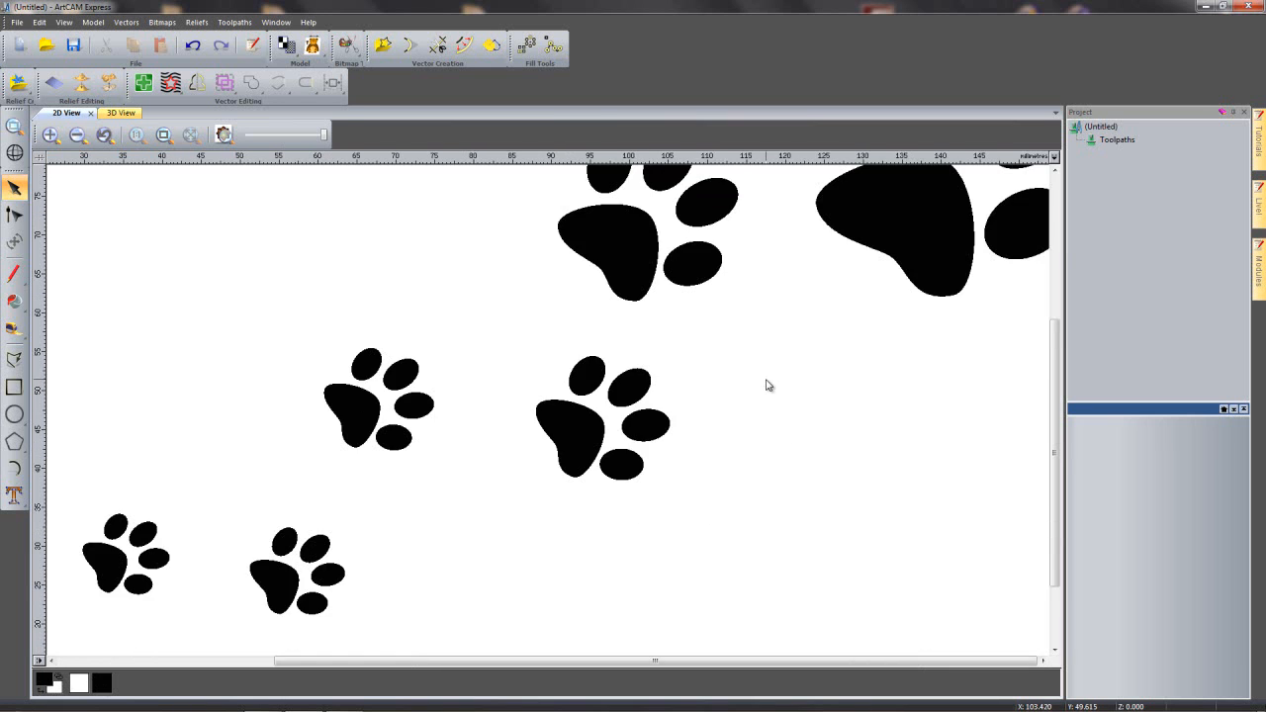
pyautogui.moveTo(733, 363); pyautogui.dragTo(711, 436, button='middle')
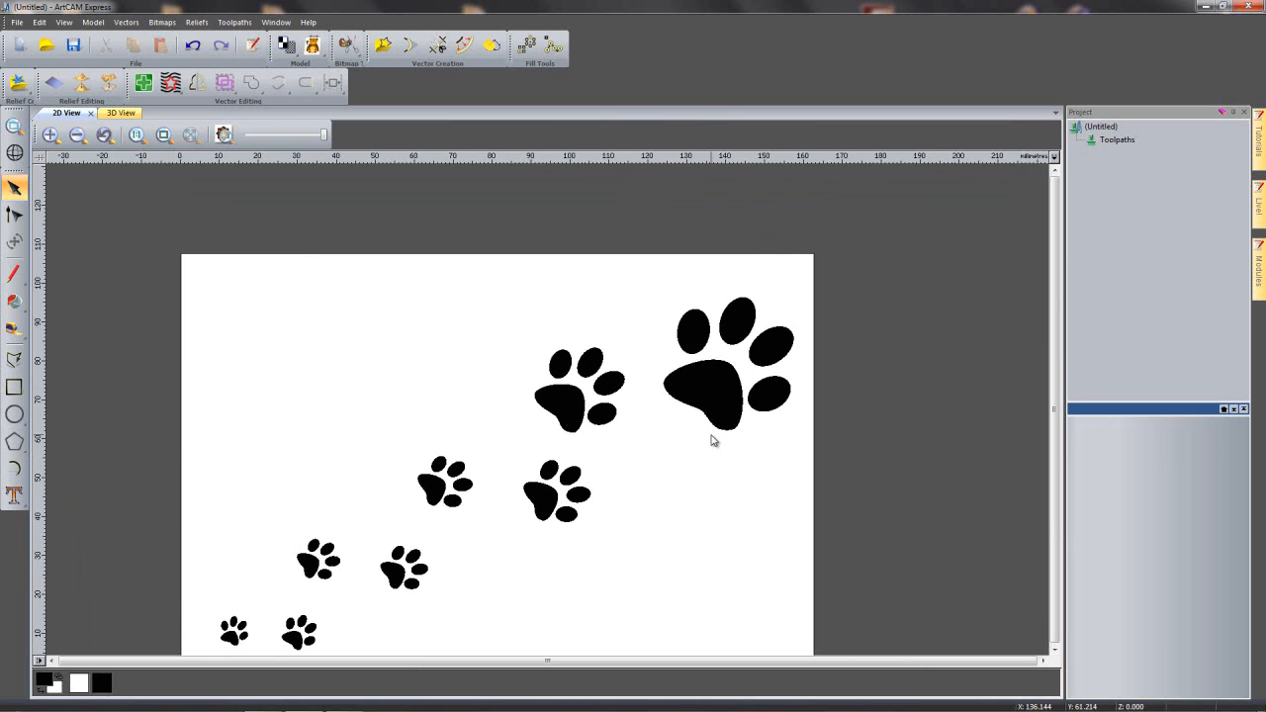
pyautogui.click(494, 44)
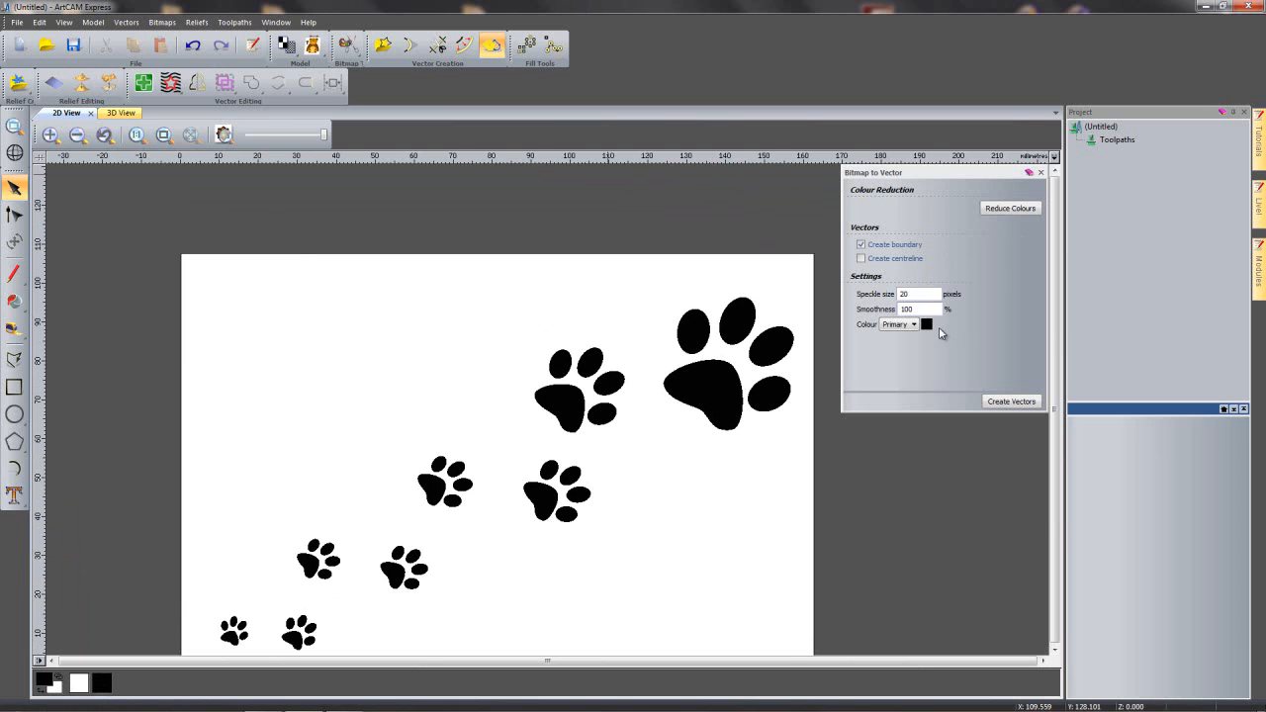
pyautogui.click(1014, 402)
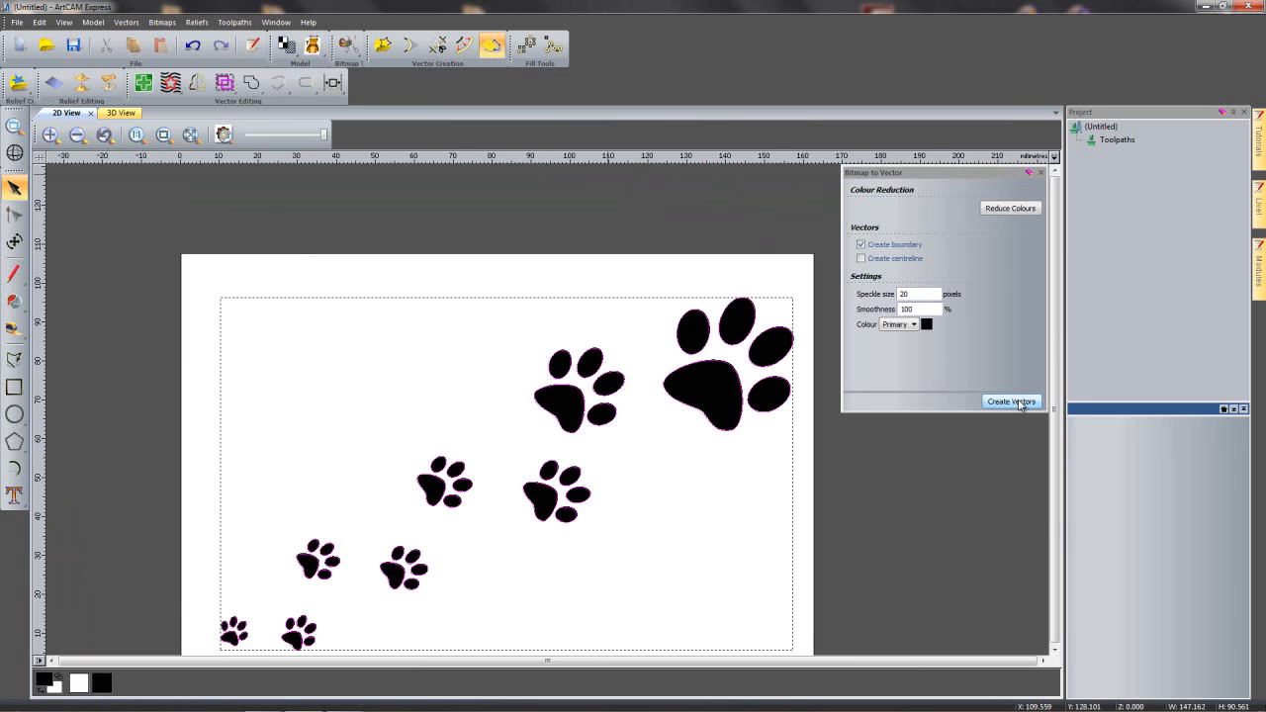
pyautogui.click(1040, 172)
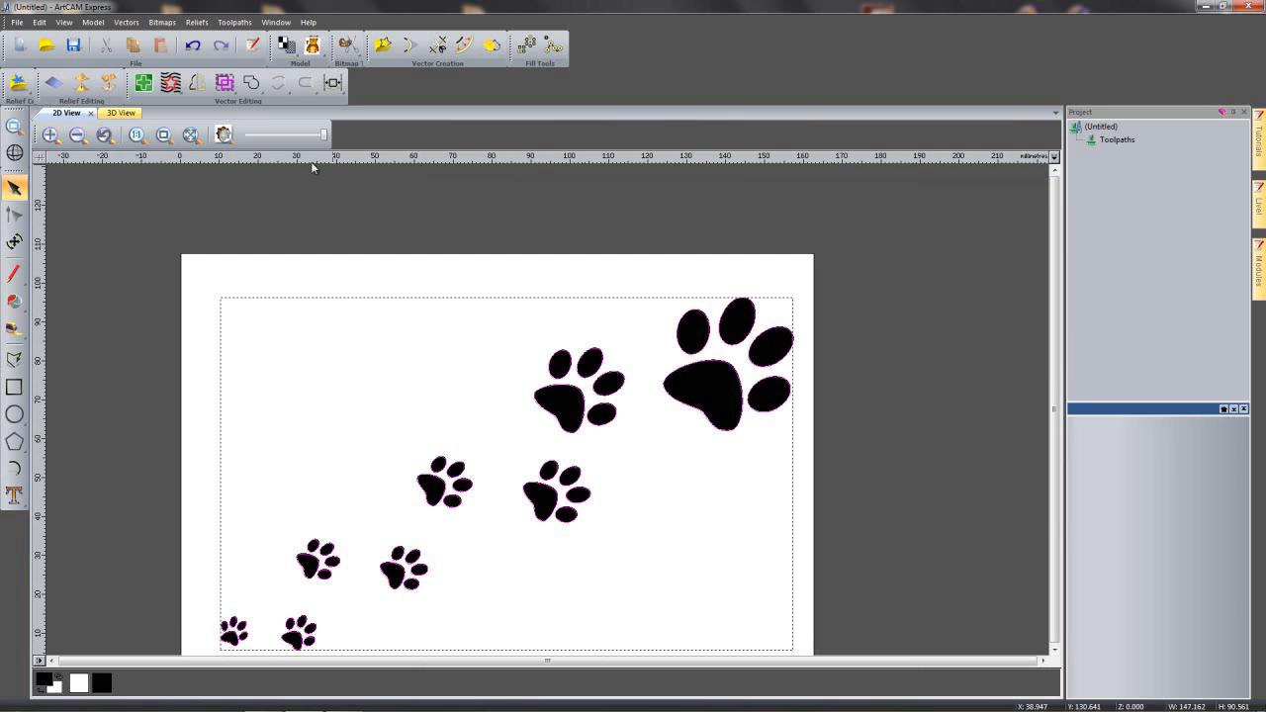
# - Fade the paw-print bitmap, hide it in the 2D view so only the vectors show, and deselect the vectors
pyautogui.moveTo(325, 137); pyautogui.dragTo(247, 139)
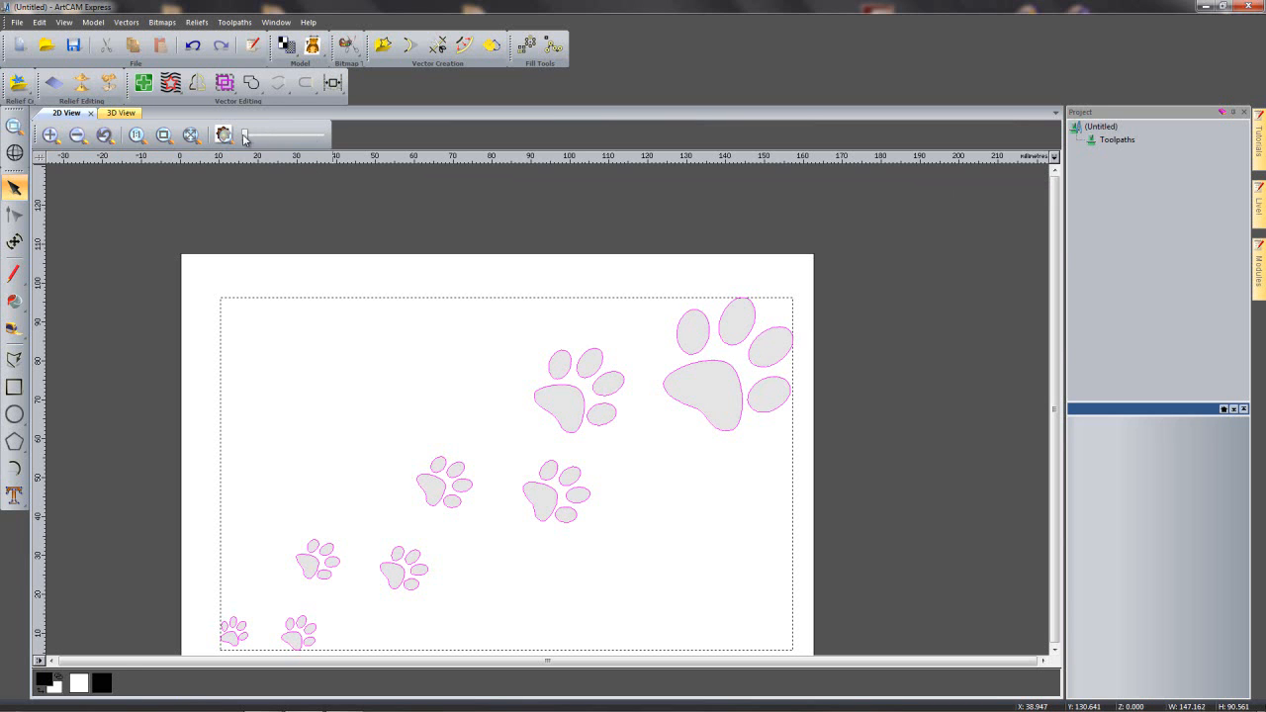
pyautogui.click(223, 136)
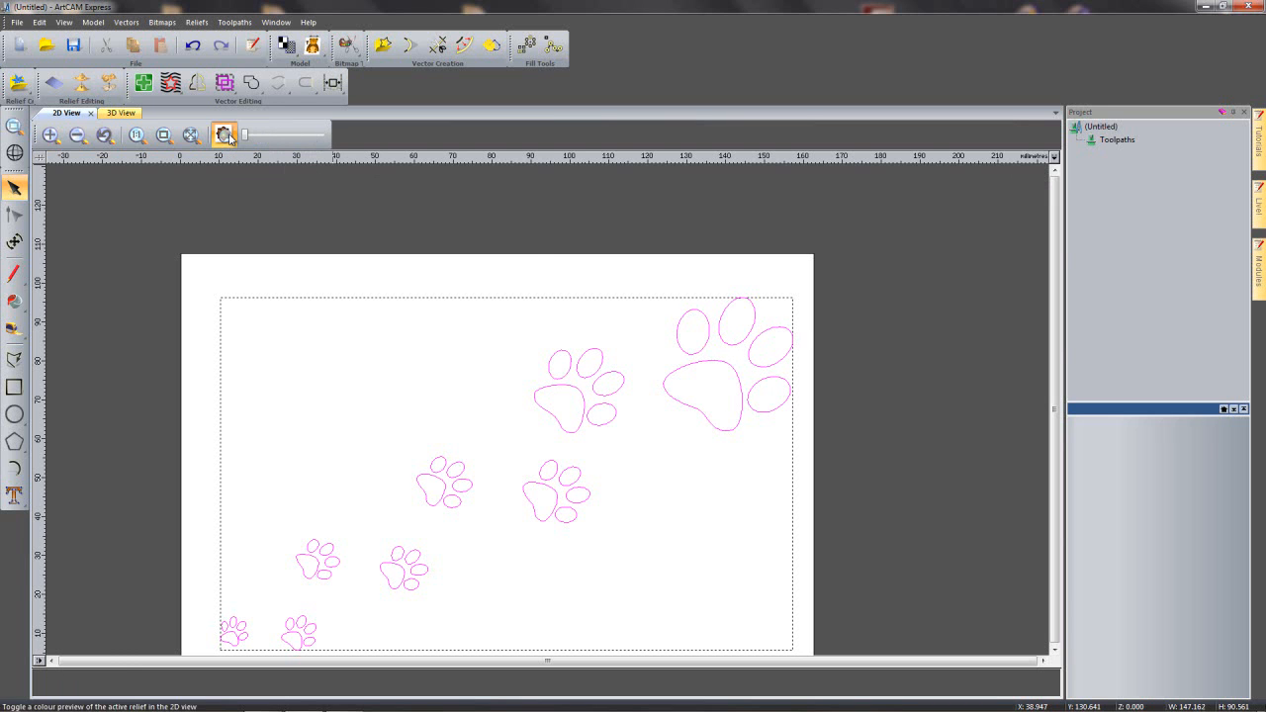
pyautogui.click(701, 265)
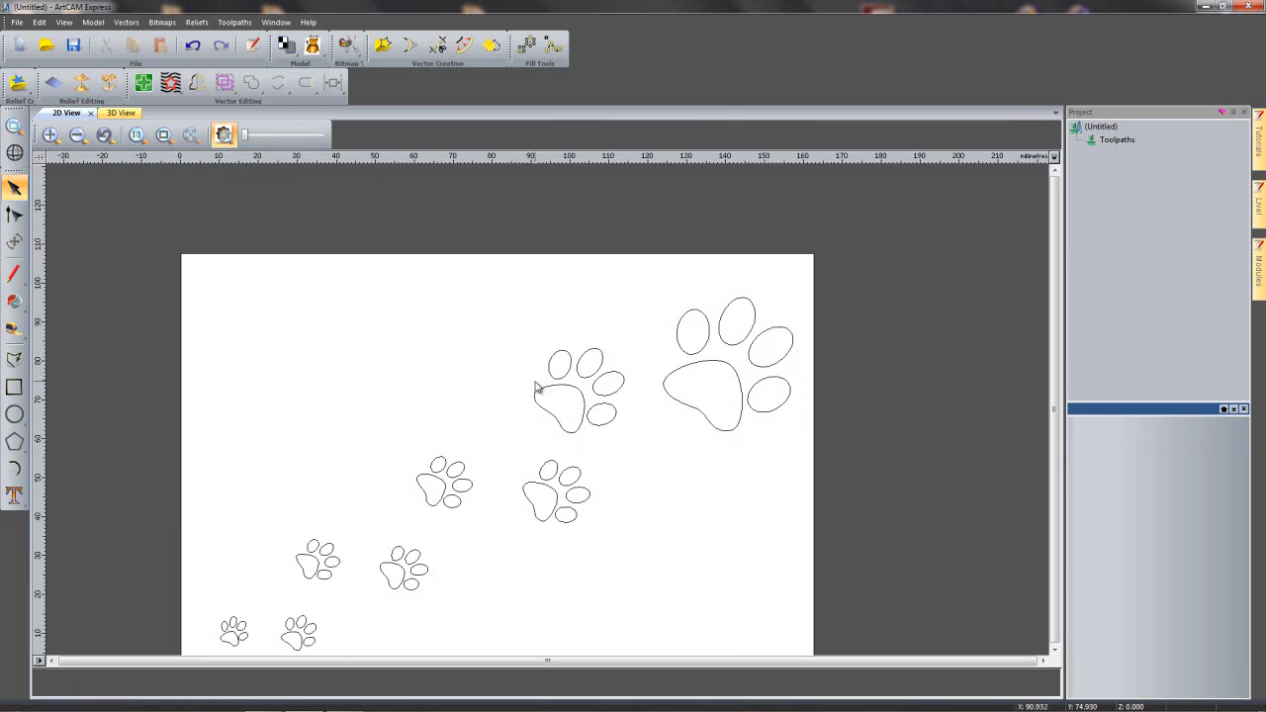
# - Export the two largest paw prints as an EPS vector file named kitten_paws
pyautogui.moveTo(480, 256); pyautogui.dragTo(940, 451)
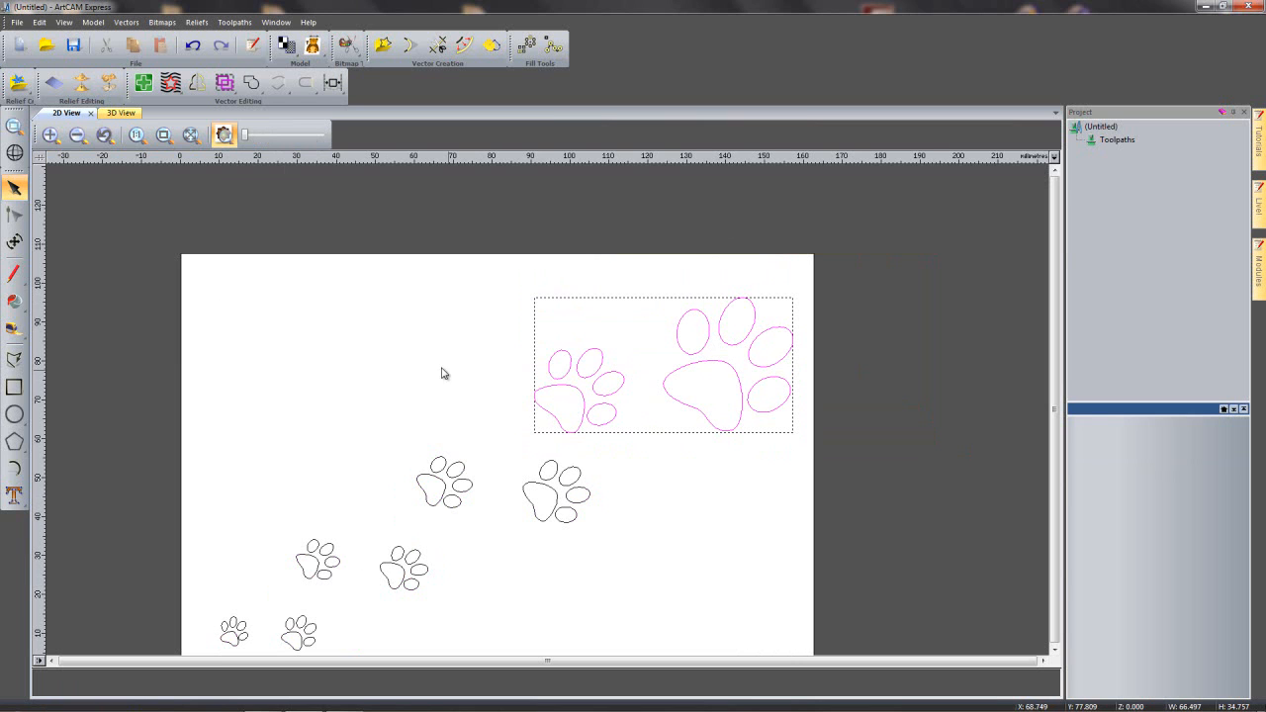
pyautogui.click(125, 22)
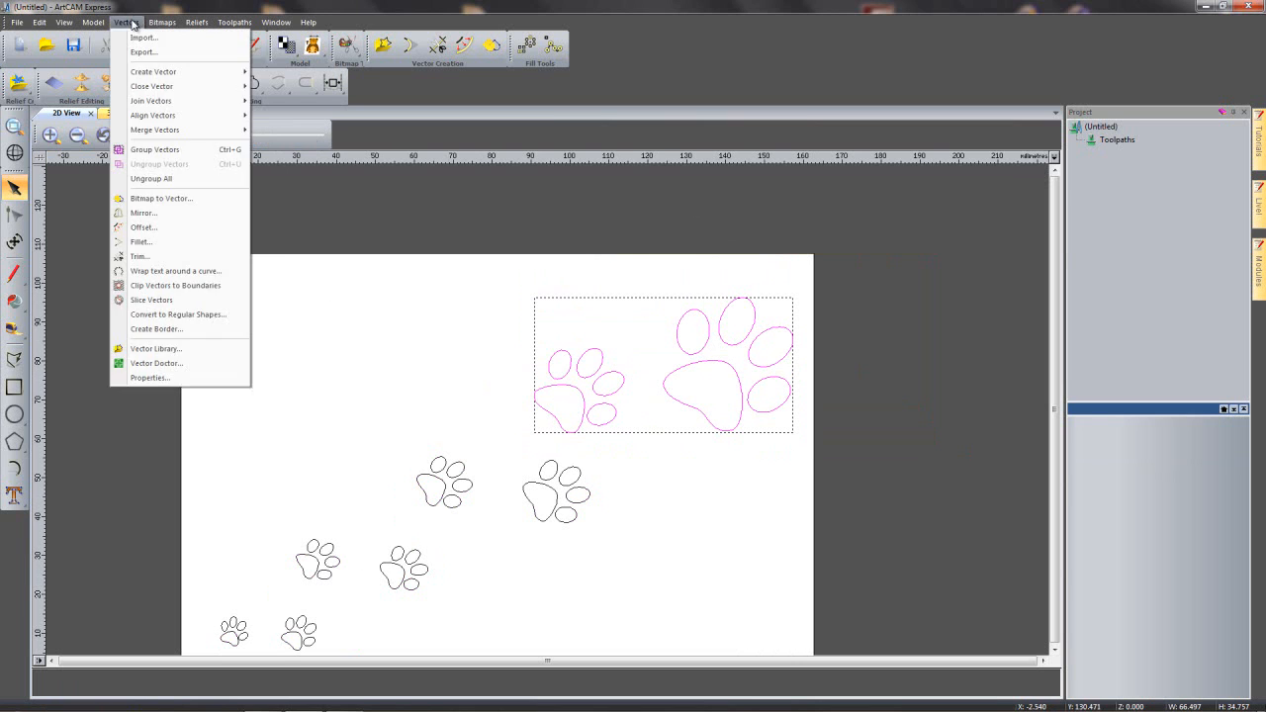
pyautogui.click(143, 52)
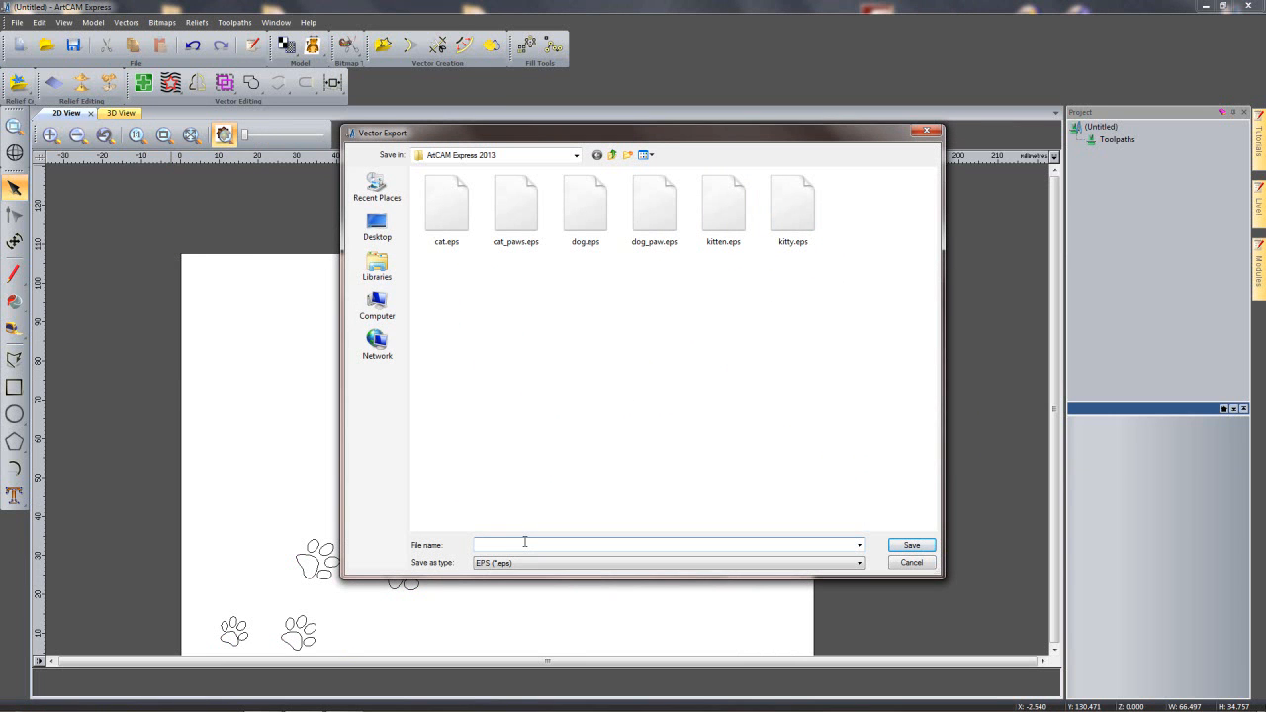
pyautogui.write('kitten')
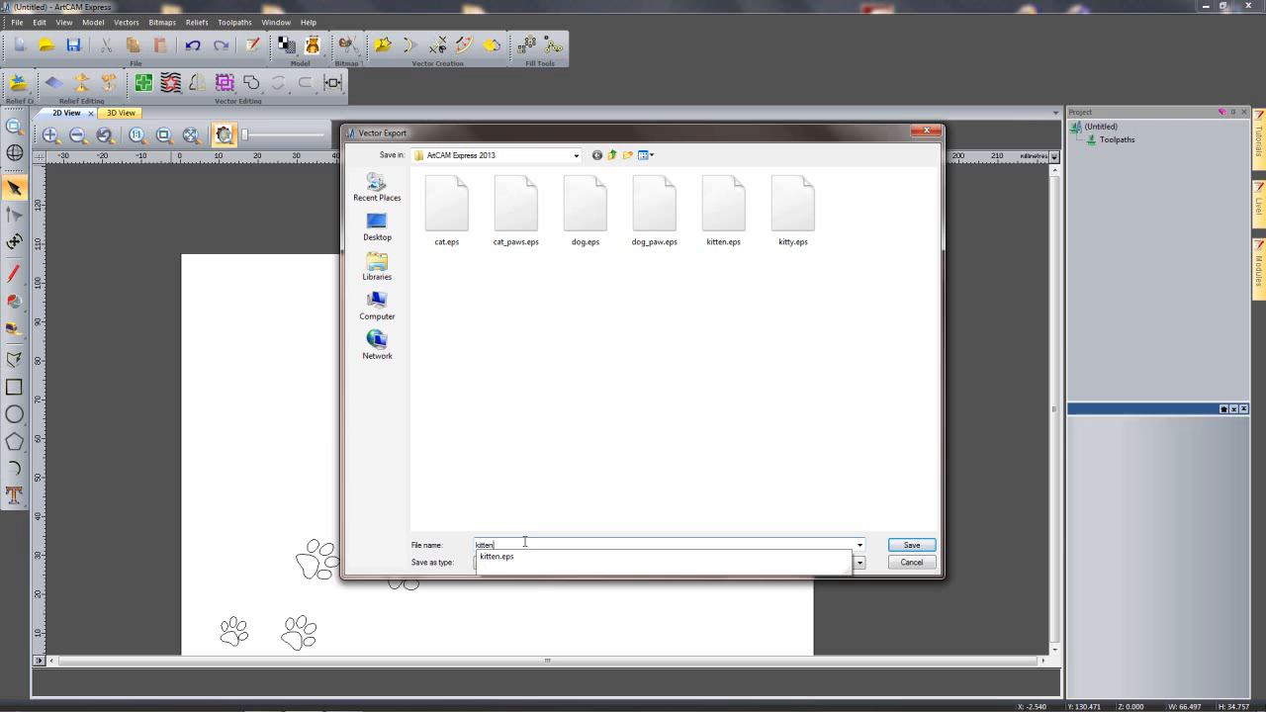
pyautogui.write('_paws')
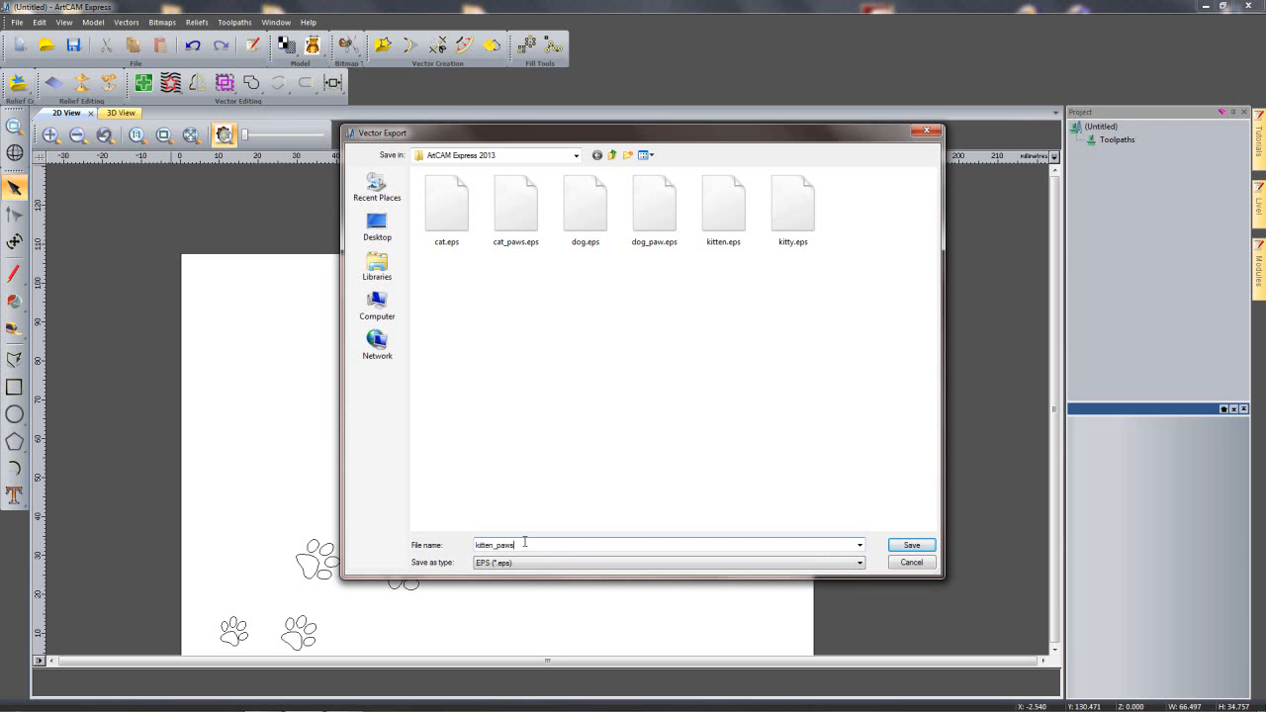
pyautogui.click(911, 545)
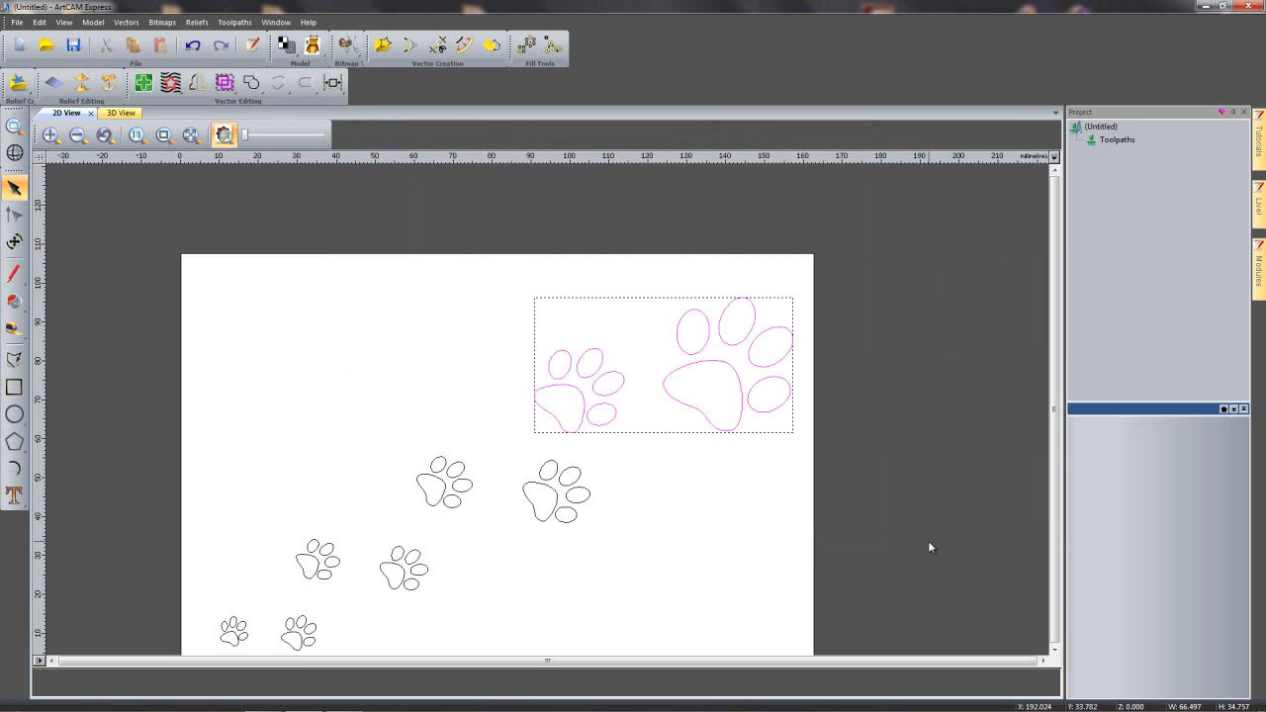
# - Open the expressdemo.art model without saving the changes to the current untitled model
pyautogui.click(47, 46)
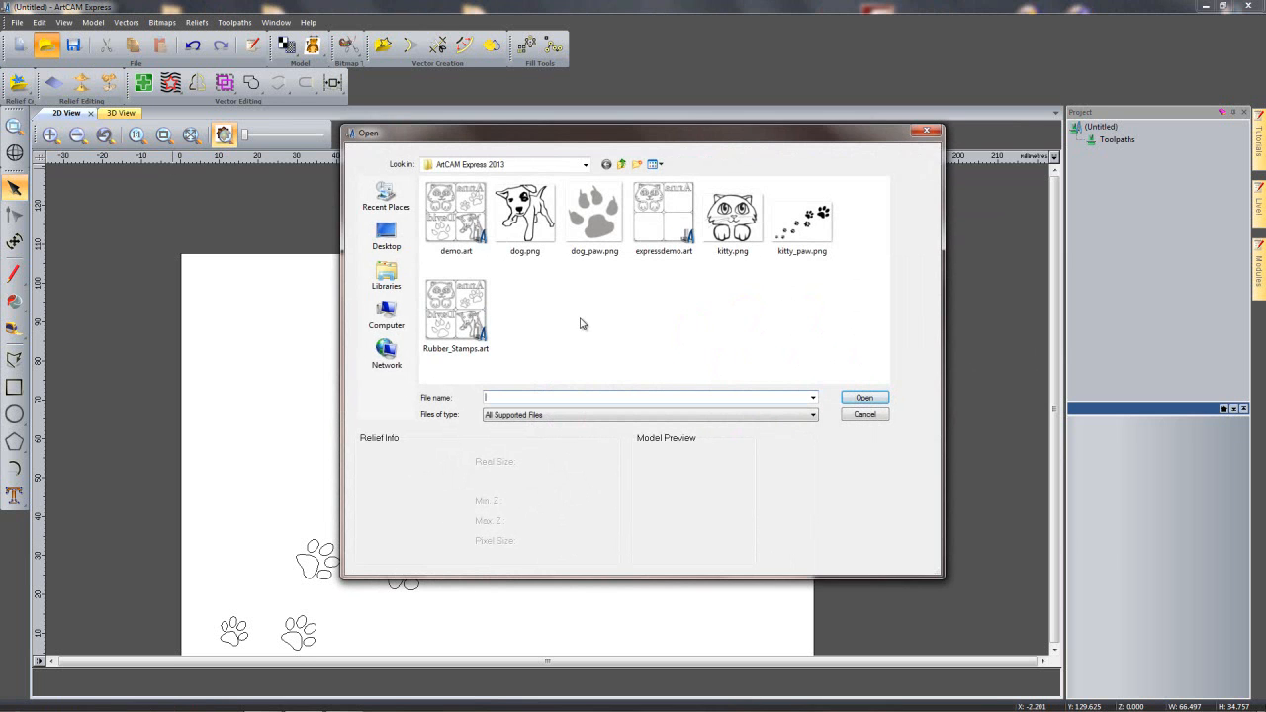
pyautogui.click(663, 218)
pyautogui.click(876, 398)
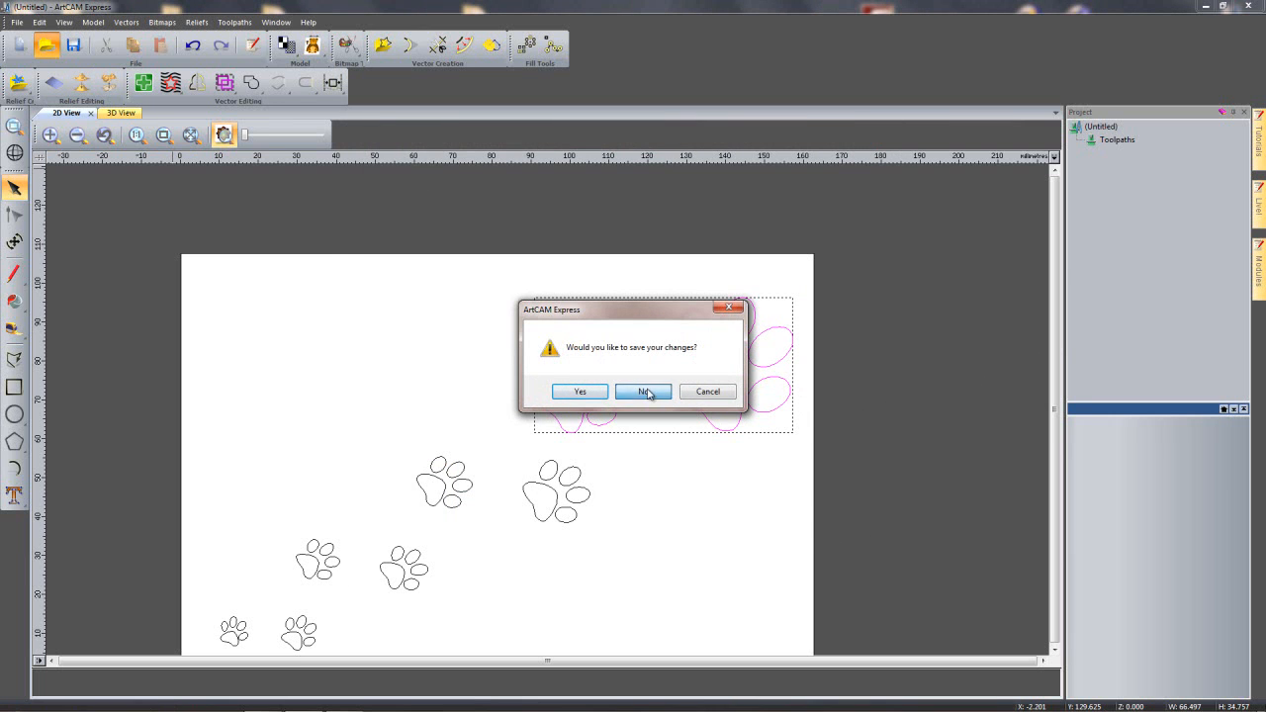
pyautogui.click(645, 392)
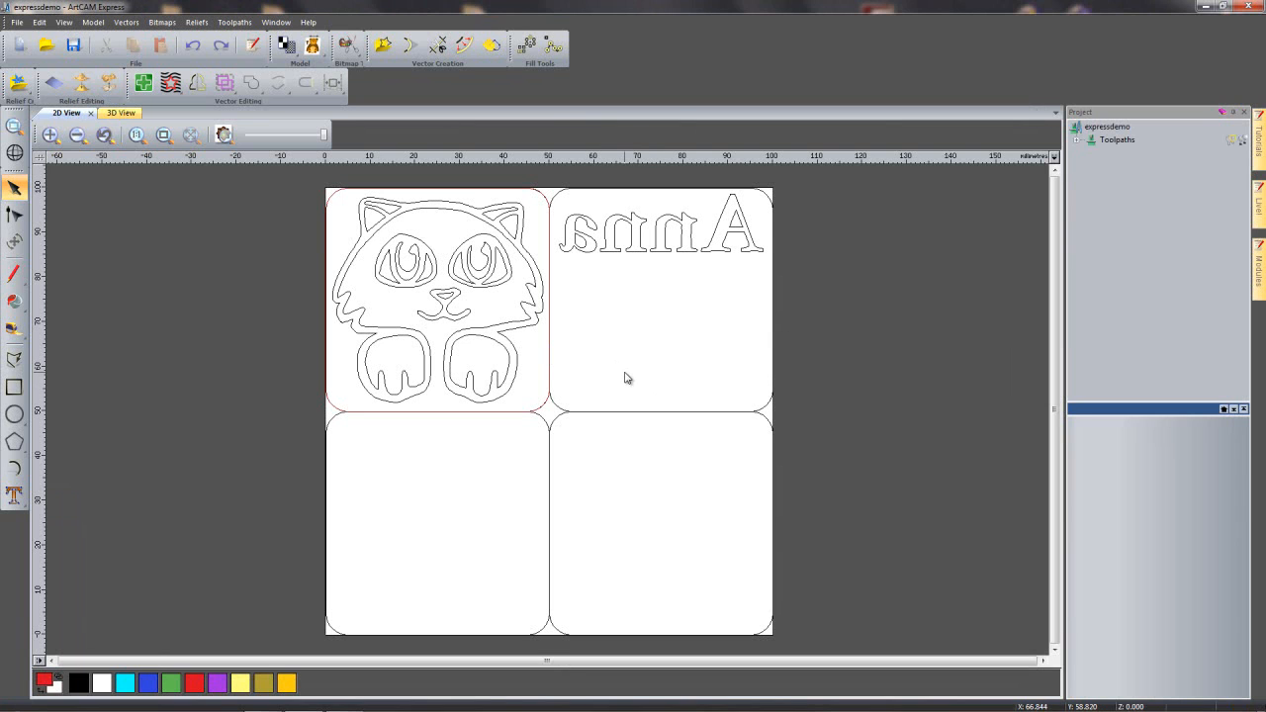
# - Import the kitten_paws.eps vectors into the model
pyautogui.click(125, 22)
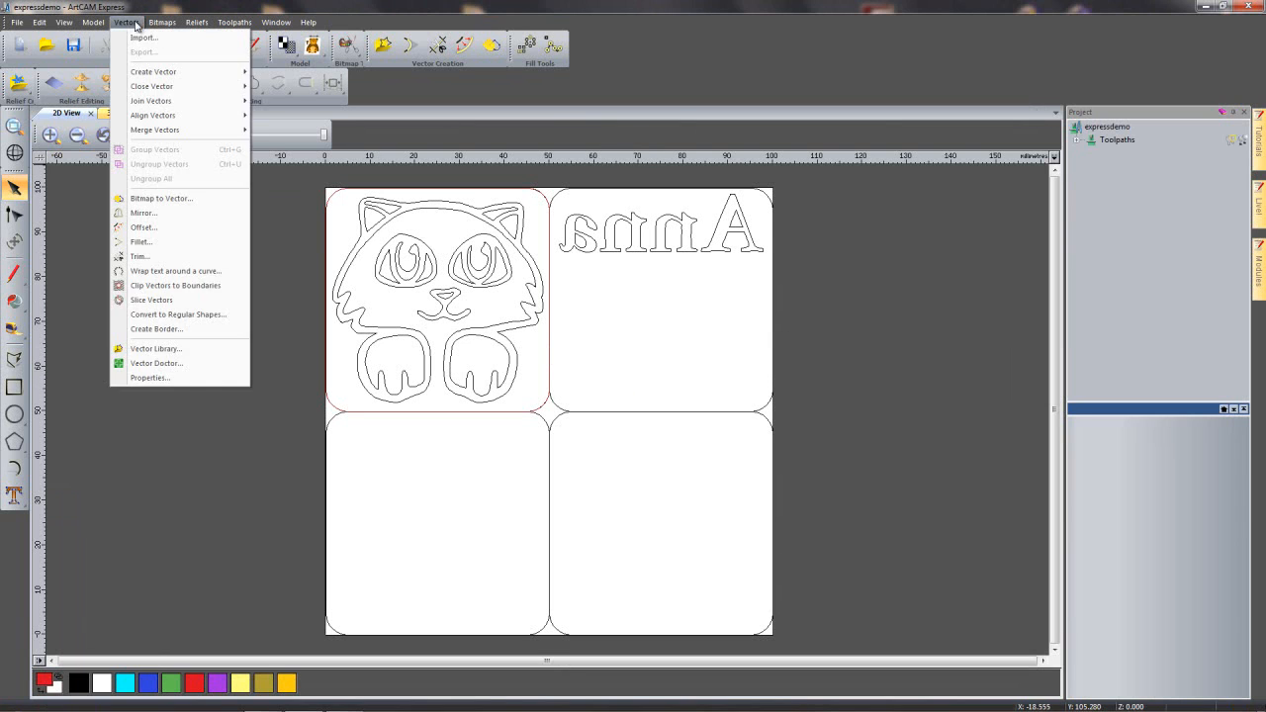
pyautogui.click(137, 40)
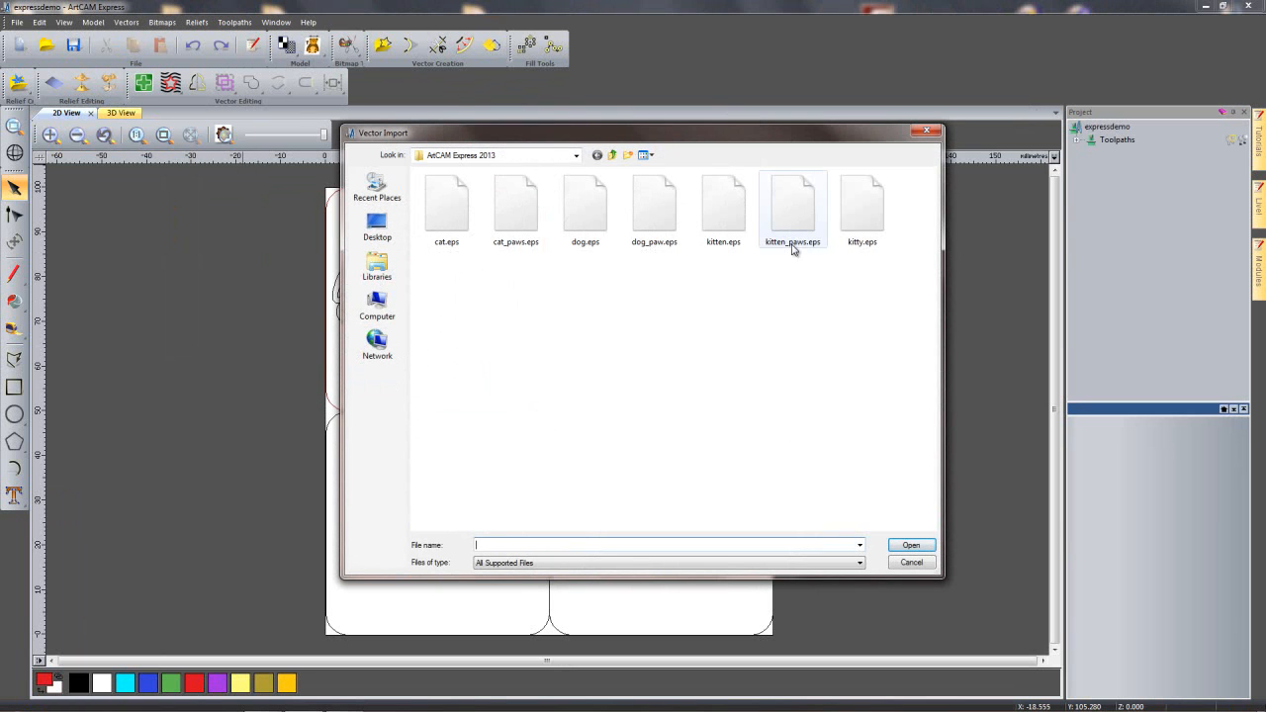
pyautogui.click(797, 238)
pyautogui.click(905, 544)
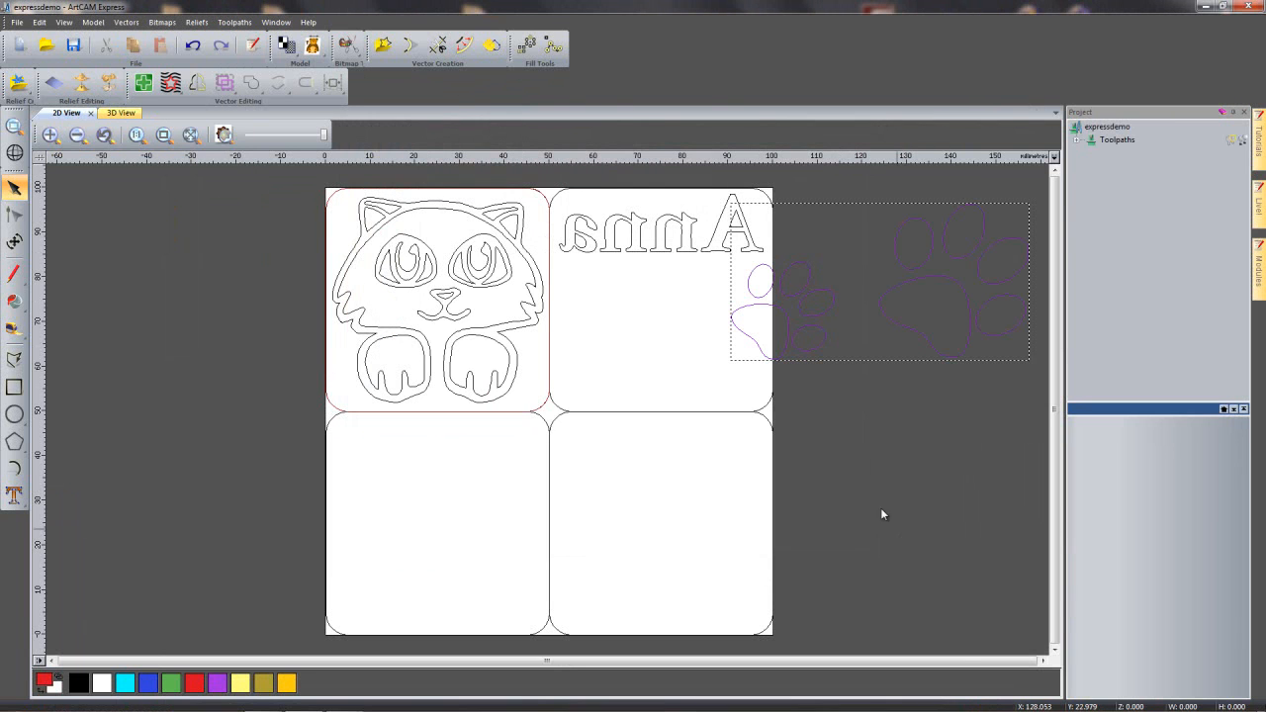
# - Move the imported paws below the mirrored name and scale them down to about 52 × 27 mm
pyautogui.moveTo(758, 350); pyautogui.dragTo(572, 390)
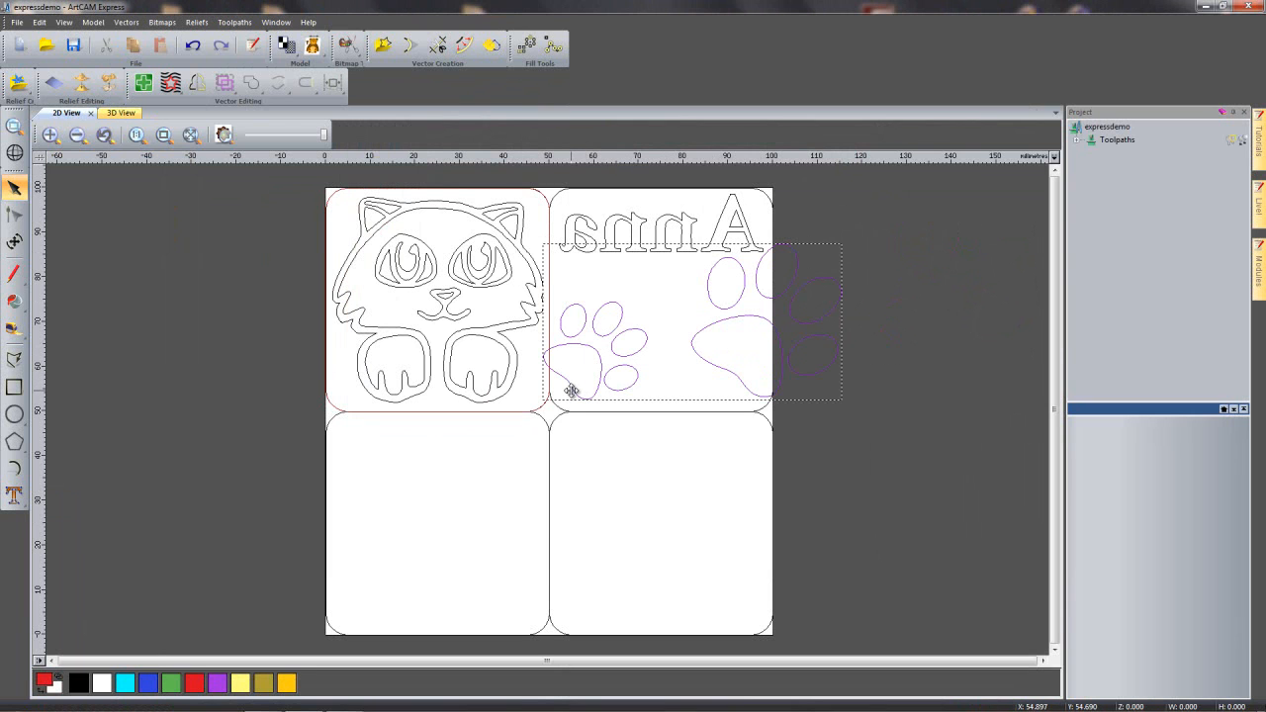
pyautogui.click(14, 243)
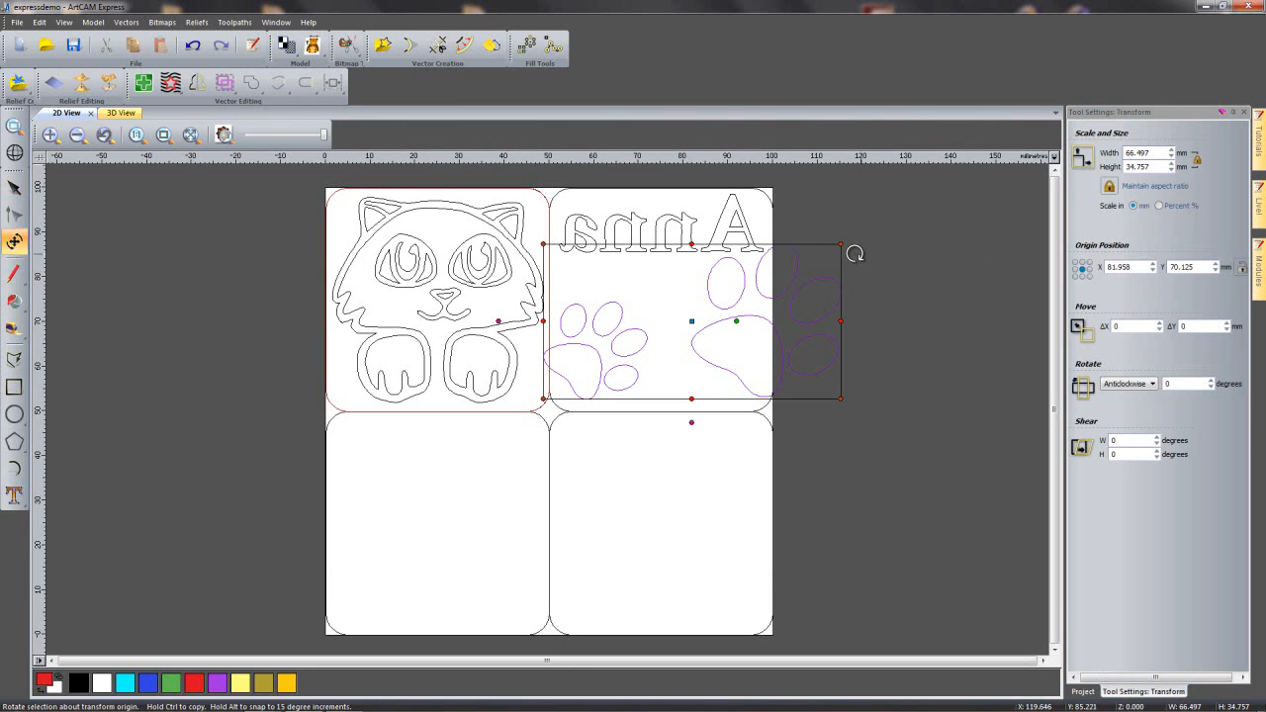
pyautogui.moveTo(841, 244); pyautogui.dragTo(774, 279)
pyautogui.press('Escape')
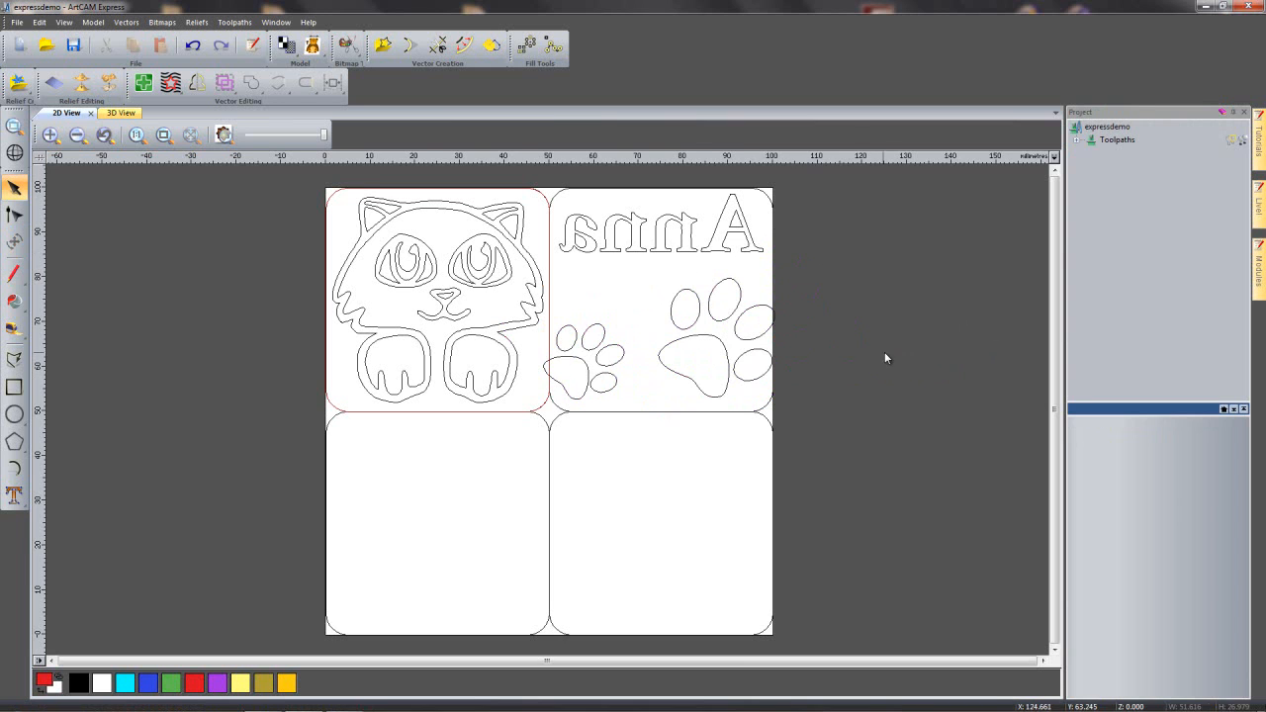
# - Ungroup the imported paw-print vectors and clear the selection
pyautogui.moveTo(882, 354); pyautogui.dragTo(863, 382, button='middle')
pyautogui.scroll(2, 772, 345)
pyautogui.moveTo(749, 327); pyautogui.dragTo(930, 426, button='middle')
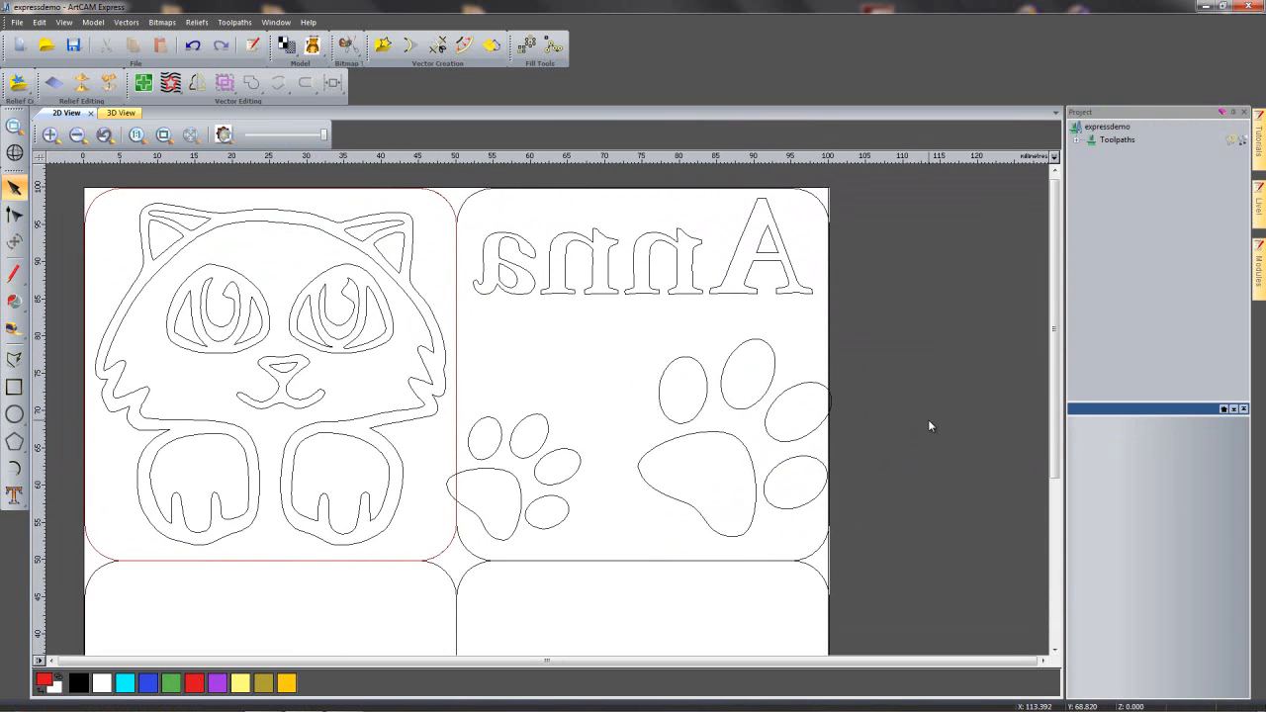
pyautogui.click(553, 534)
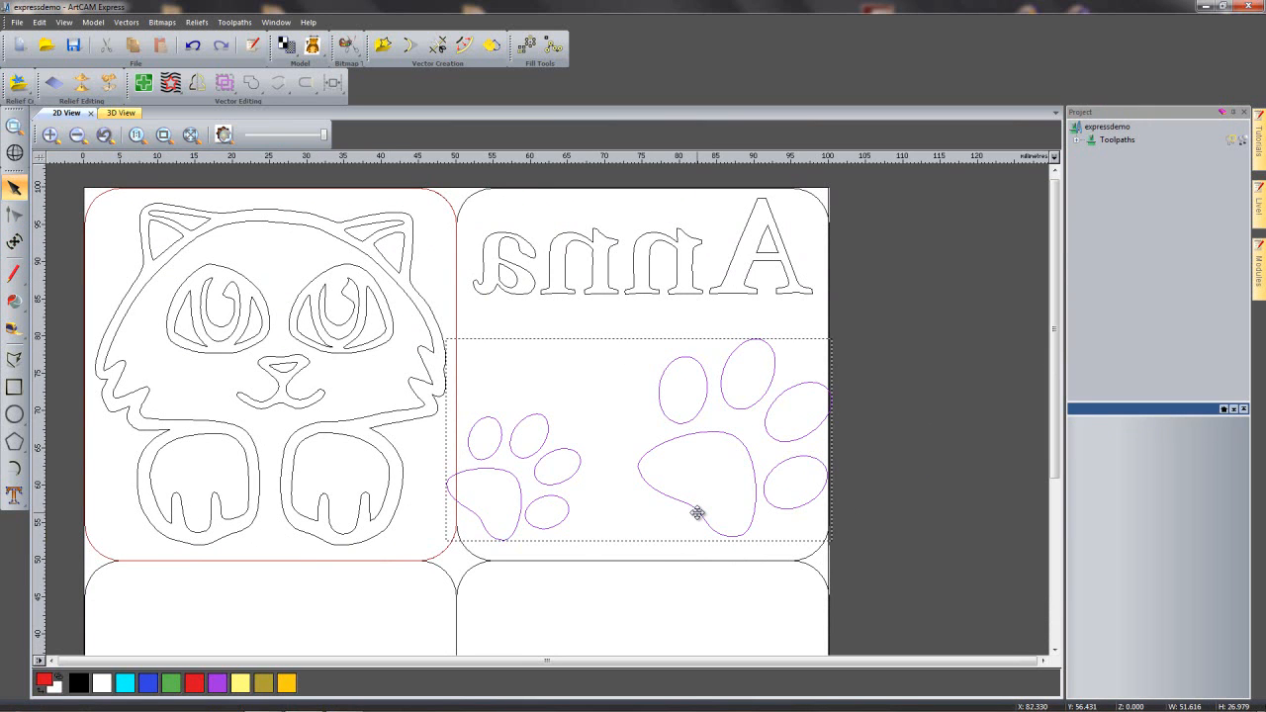
pyautogui.press('g')
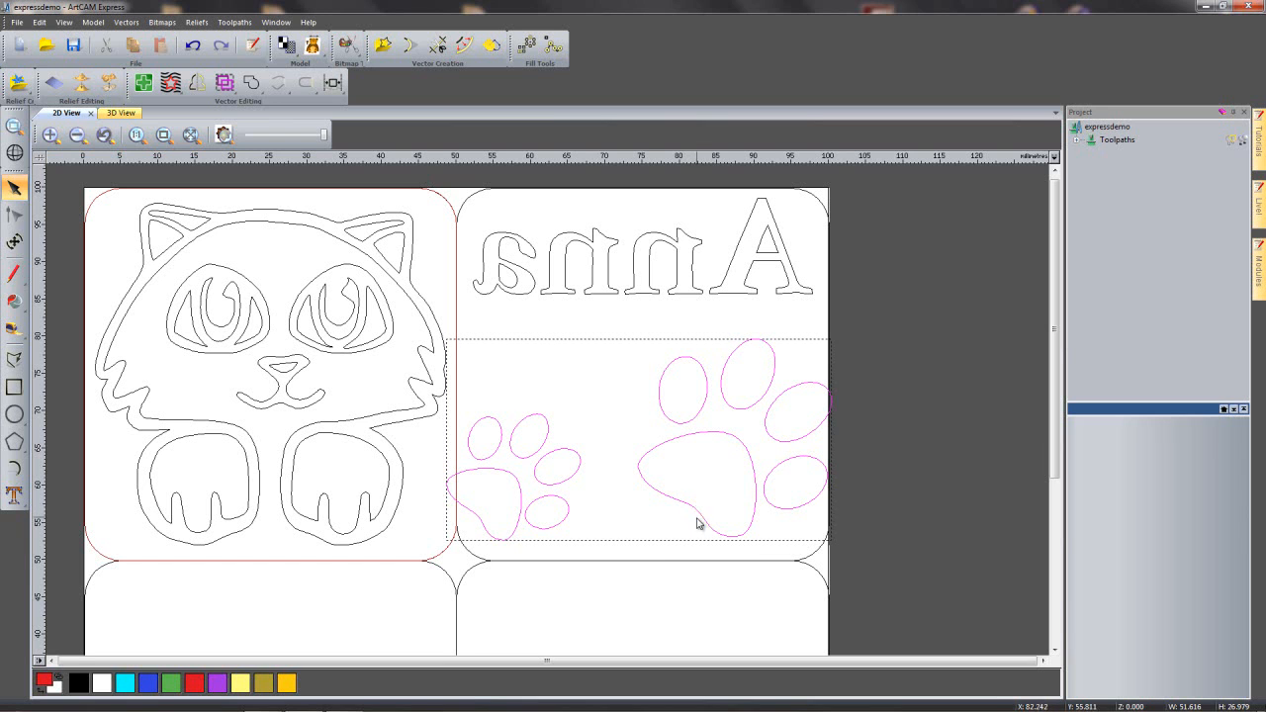
pyautogui.click(584, 605)
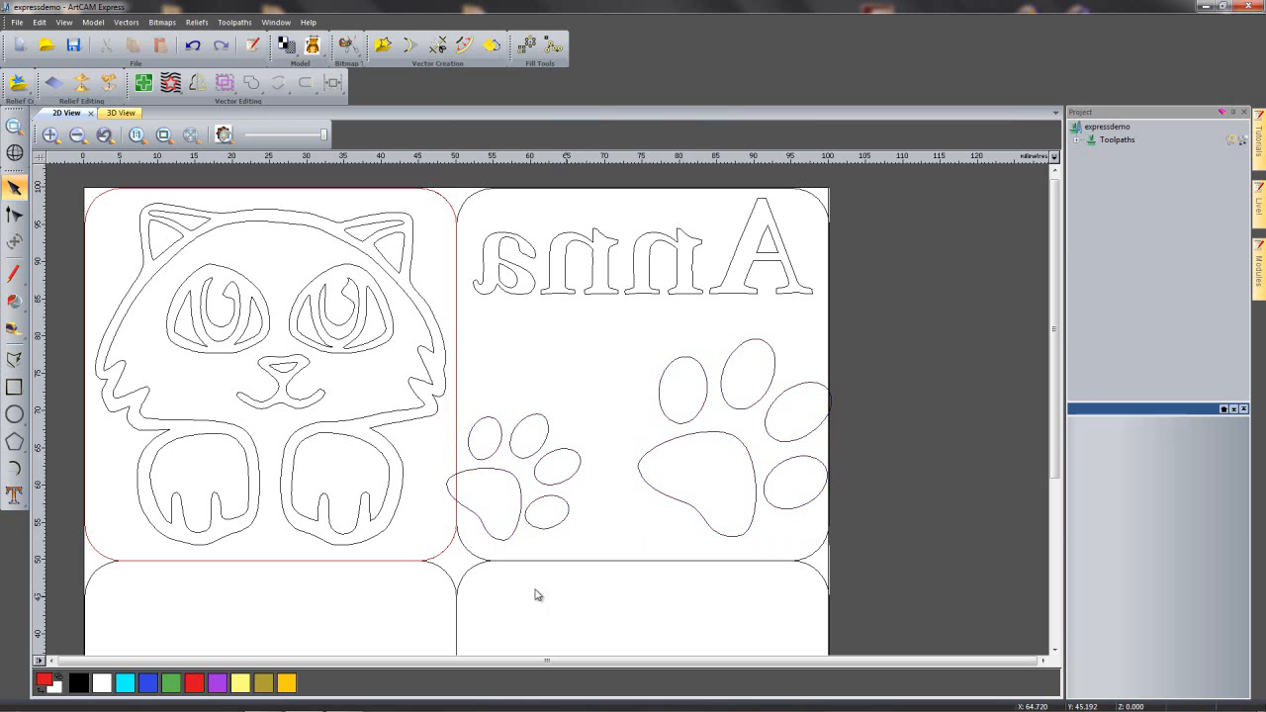
# - Group the small and large paw prints separately and move each one fully inside the upper-right square
pyautogui.moveTo(447, 401); pyautogui.dragTo(598, 542)
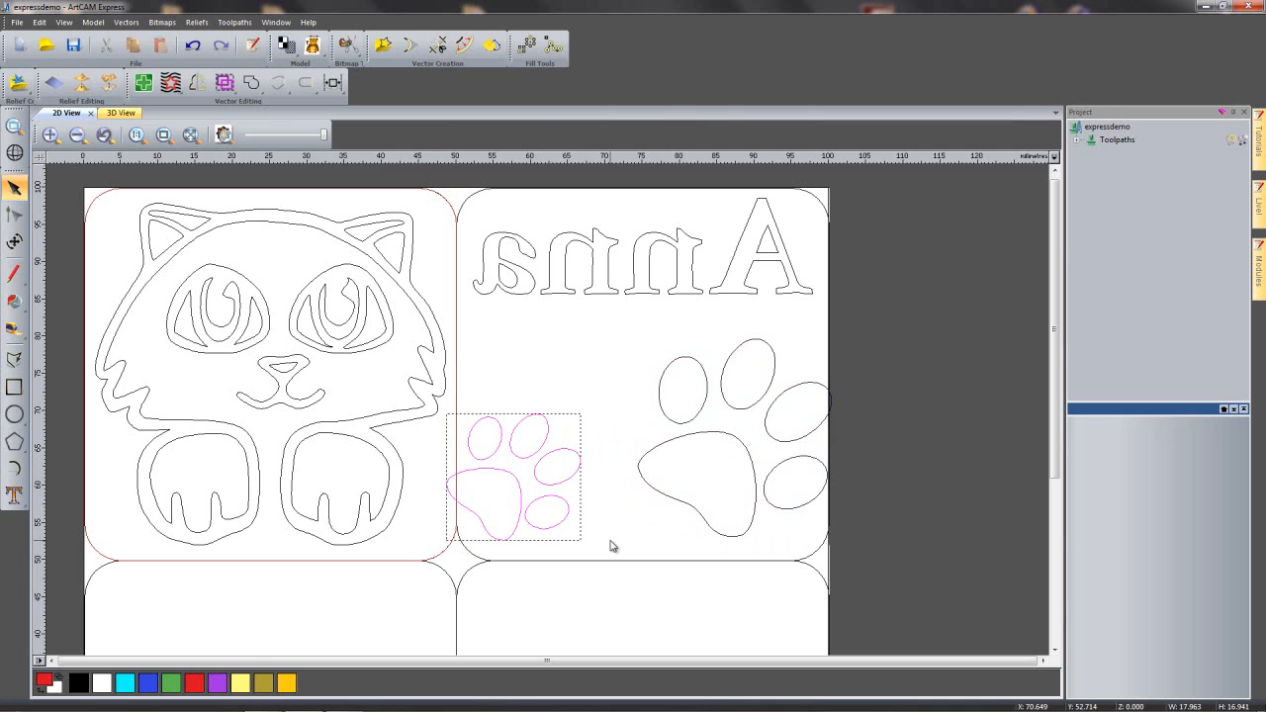
pyautogui.moveTo(540, 534); pyautogui.dragTo(565, 523)
pyautogui.moveTo(612, 316); pyautogui.dragTo(860, 543)
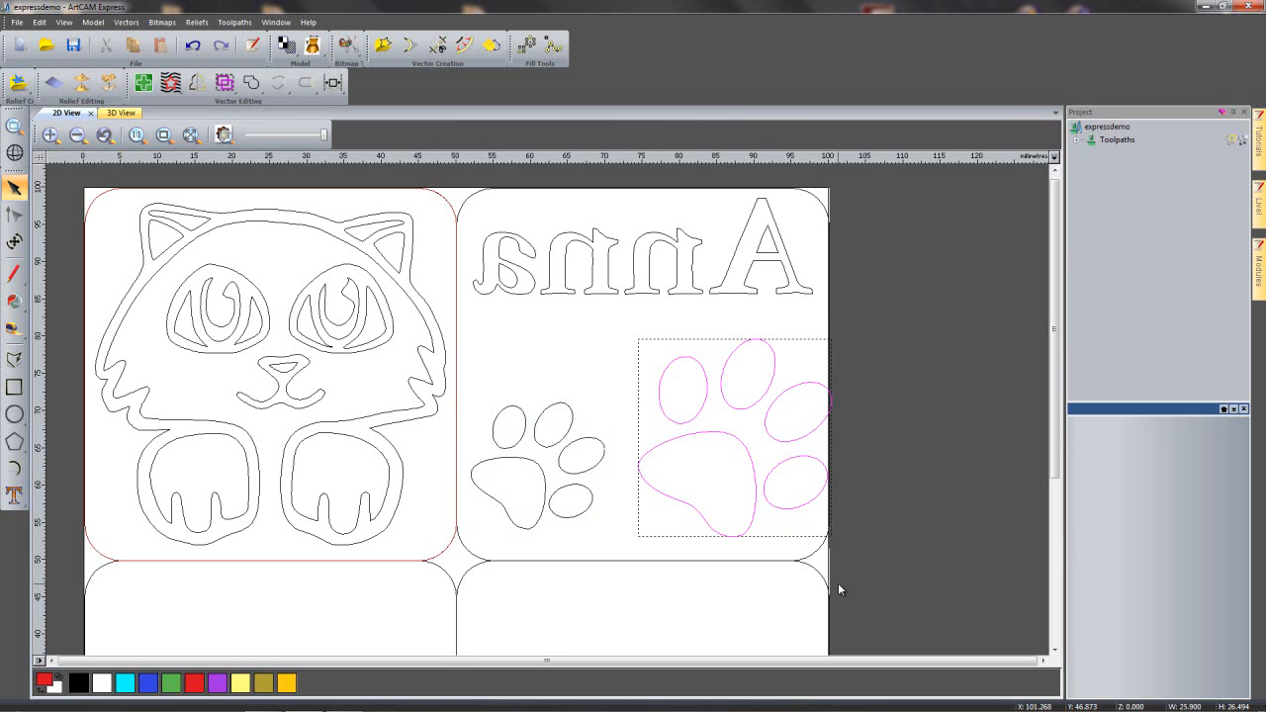
pyautogui.hotkey('ctrl', 'g')
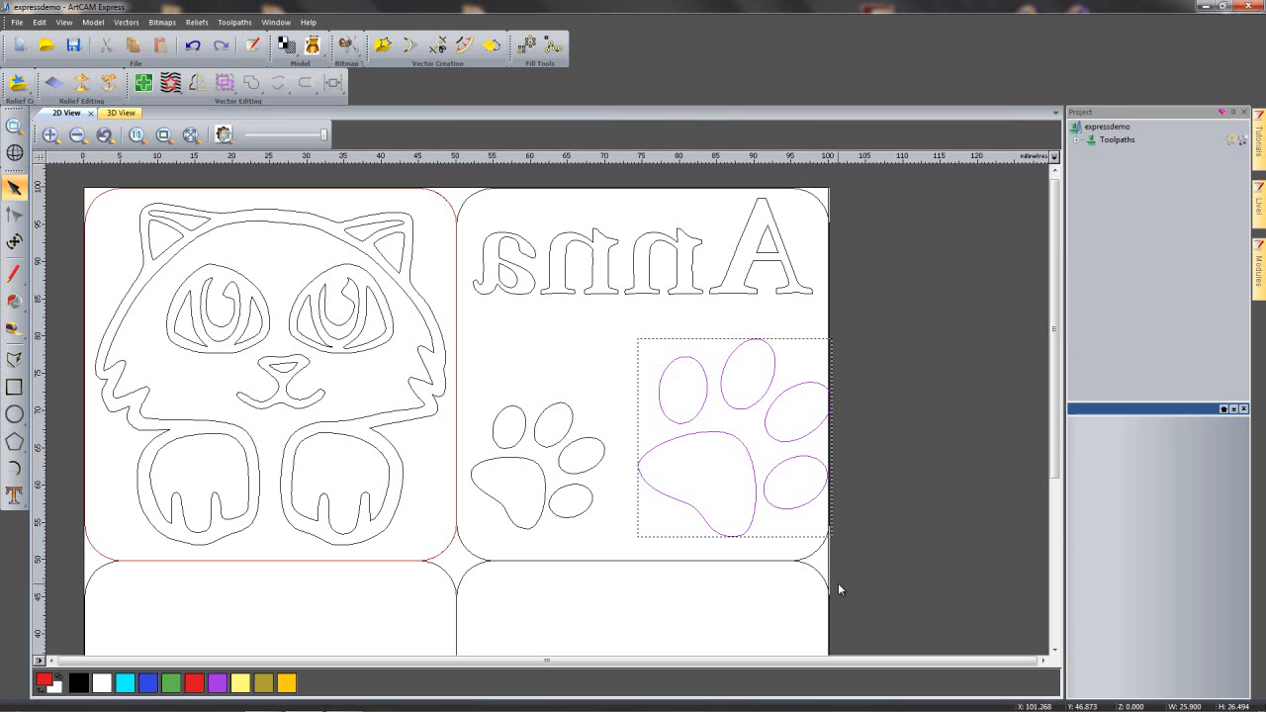
pyautogui.moveTo(732, 534); pyautogui.dragTo(720, 500)
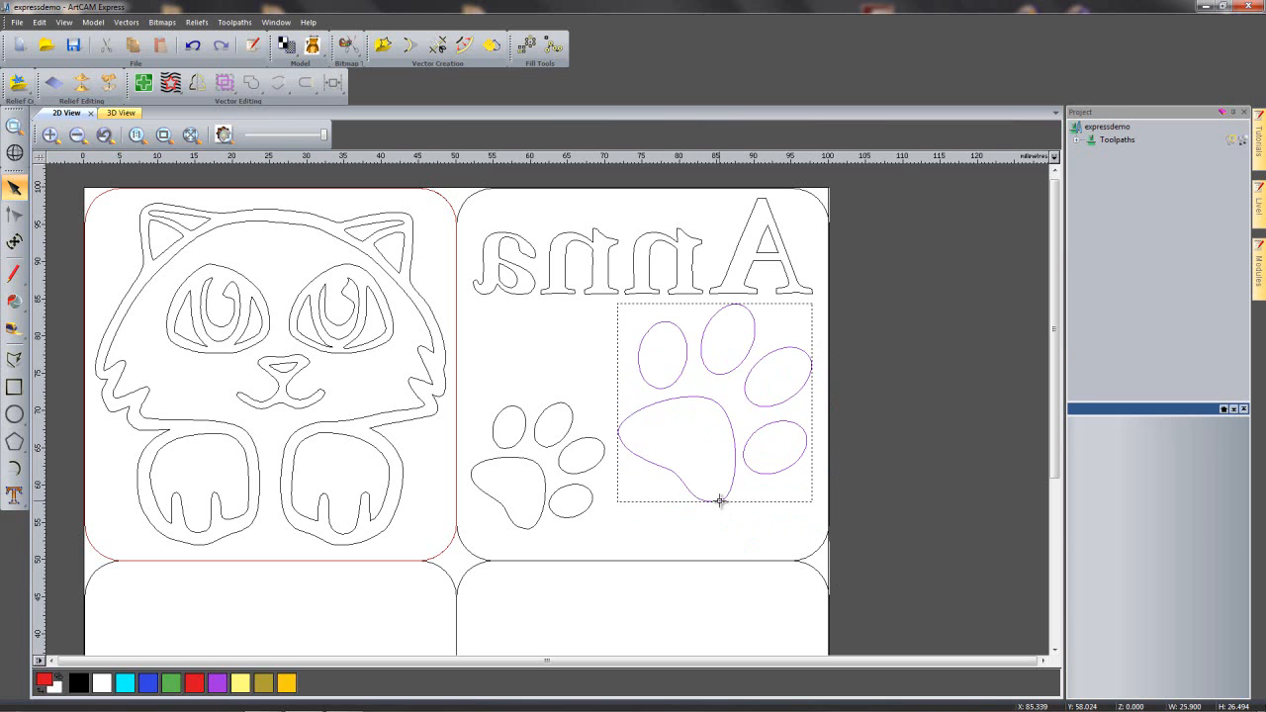
# - Rotate the large paw print anticlockwise and reposition it below the mirrored name inside the upper-right square
pyautogui.click(720, 500)
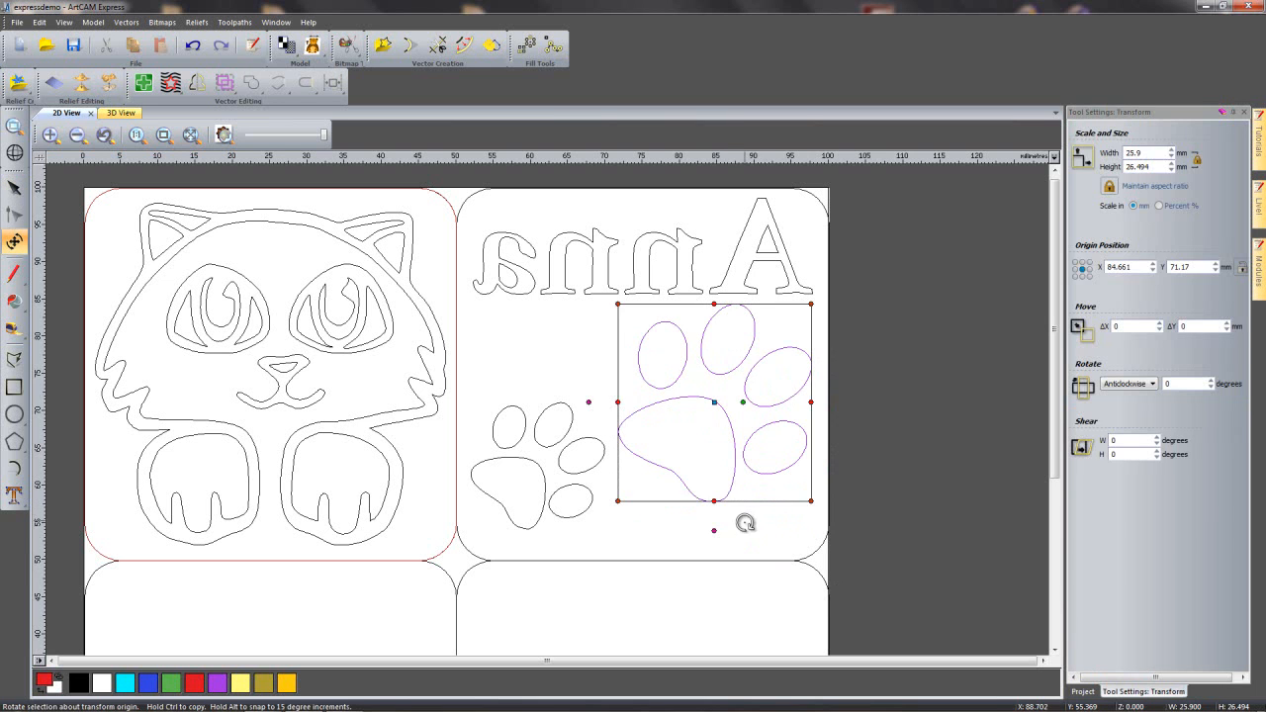
pyautogui.moveTo(744, 535); pyautogui.dragTo(880, 502)
pyautogui.moveTo(751, 511); pyautogui.dragTo(787, 534)
# - Rotate the small paw print about 24 degrees anticlockwise and move it to the lower left of the large paw
pyautogui.click(570, 517)
pyautogui.moveTo(624, 554); pyautogui.dragTo(665, 510)
pyautogui.moveTo(574, 509); pyautogui.dragTo(599, 530)
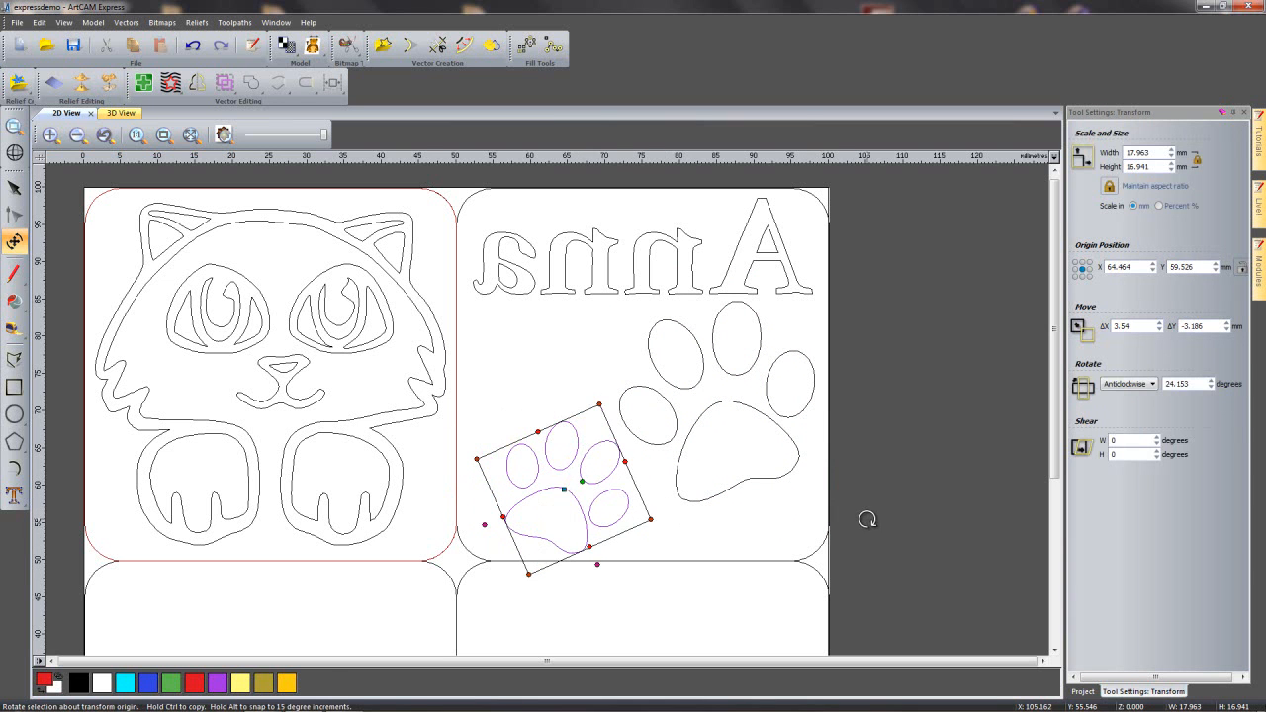
pyautogui.press('Escape')
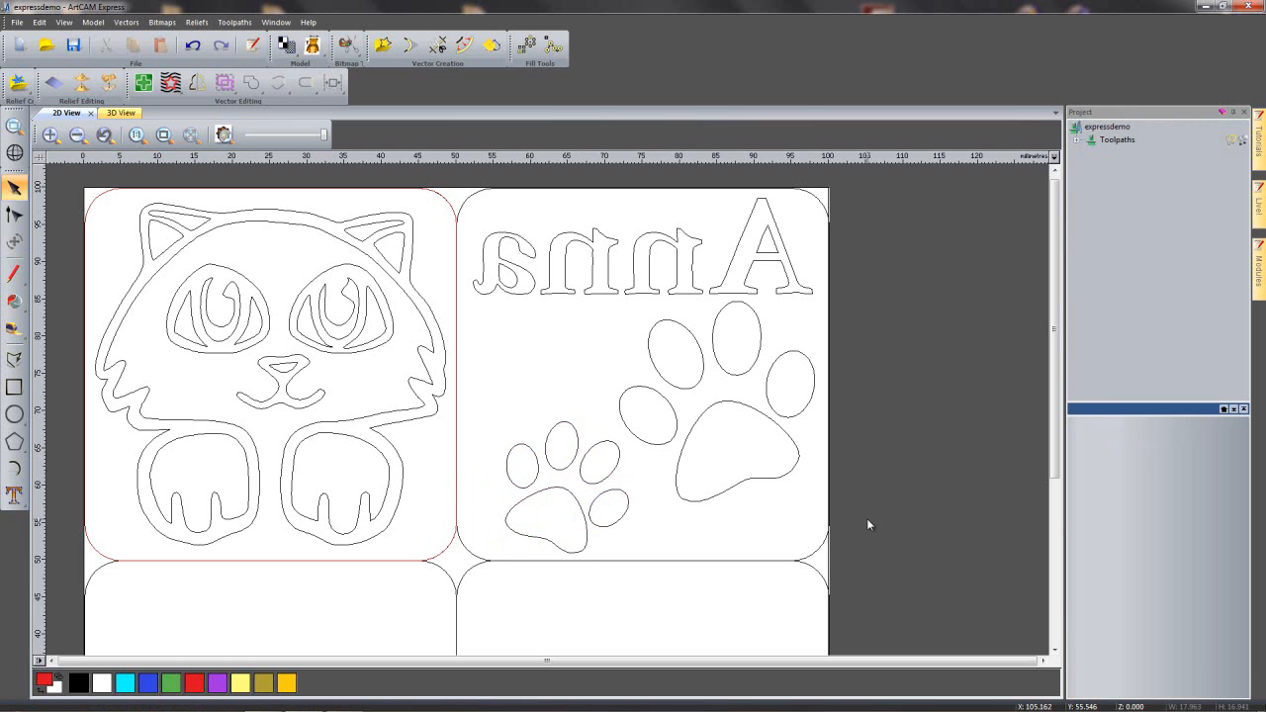
# - Add a first name as vector text in the lower-left square, using the Engraver font at 36 points
pyautogui.moveTo(486, 642); pyautogui.dragTo(681, 317, button='middle')
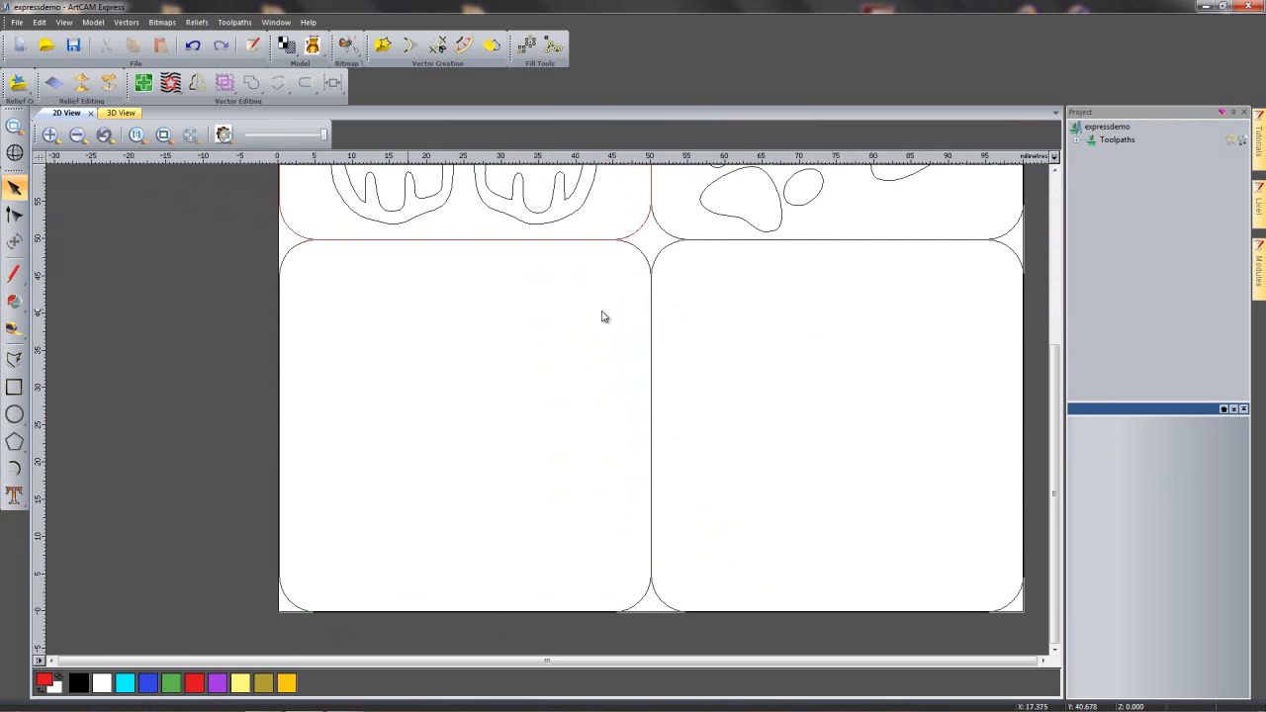
pyautogui.click(11, 495)
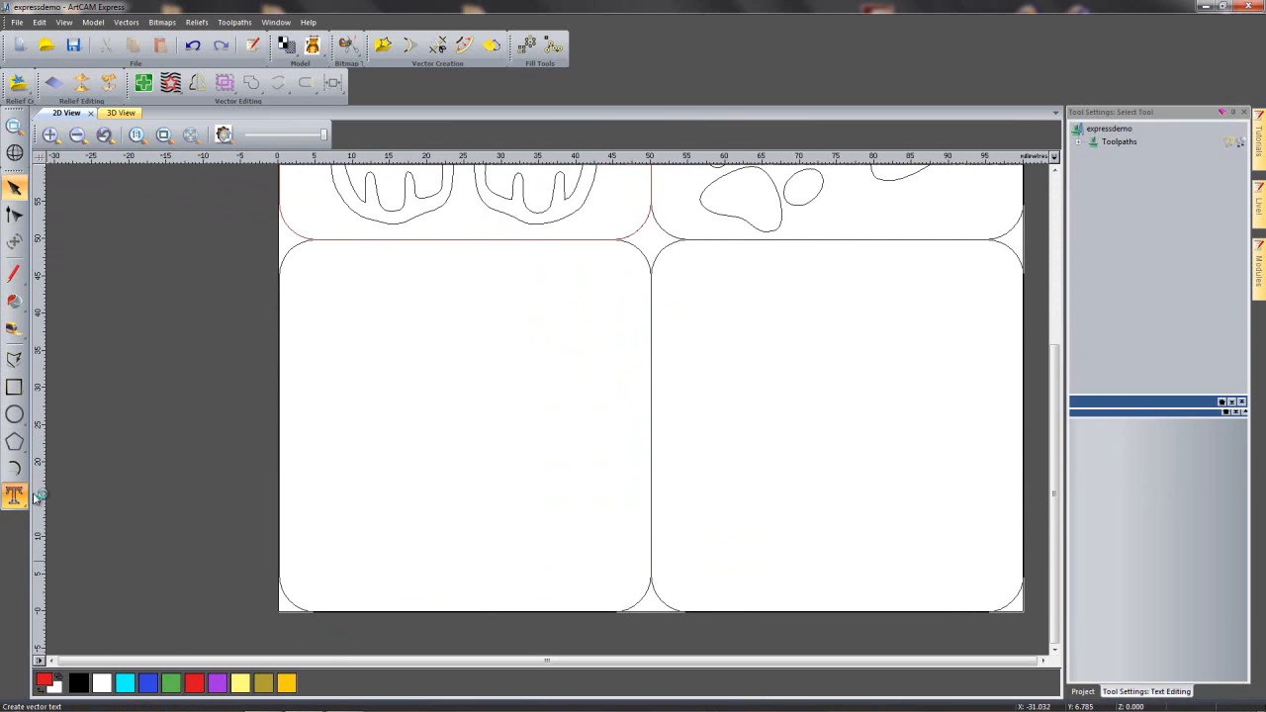
pyautogui.click(302, 325)
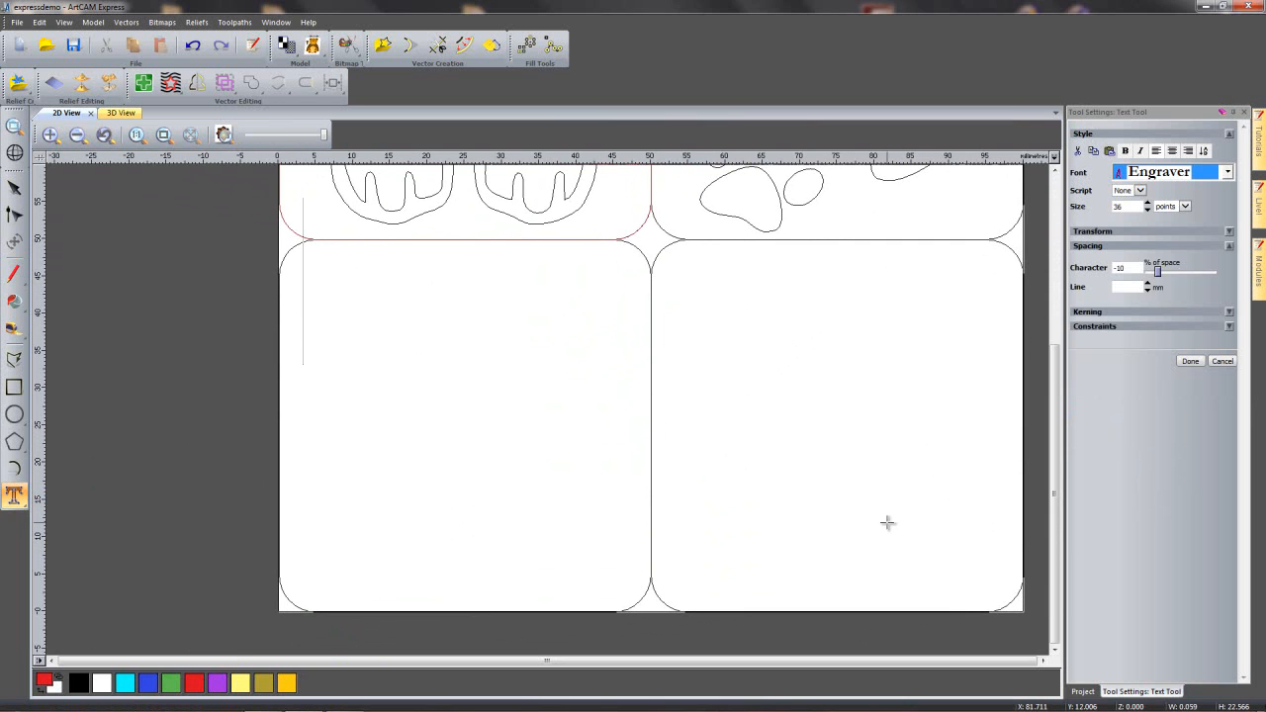
pyautogui.write('David')
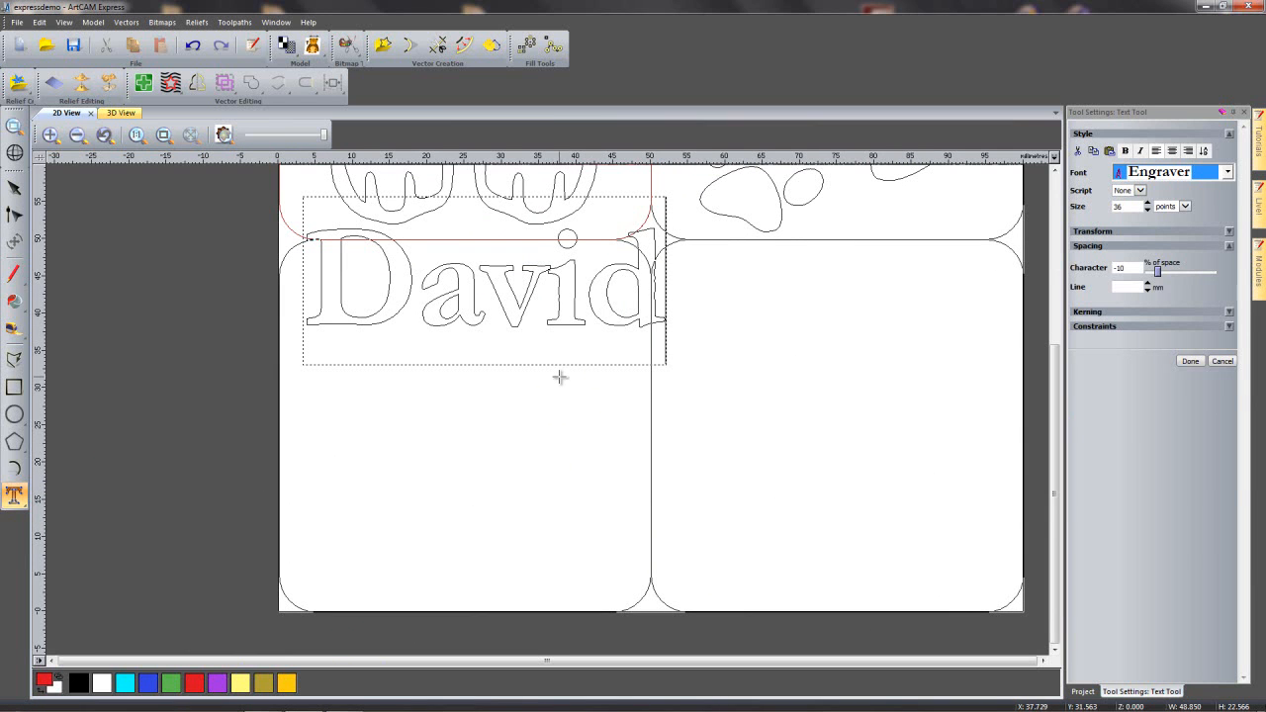
# - Resize the name text to 34 points and move it fully inside the lower-left square
pyautogui.moveTo(650, 300); pyautogui.dragTo(229, 297)
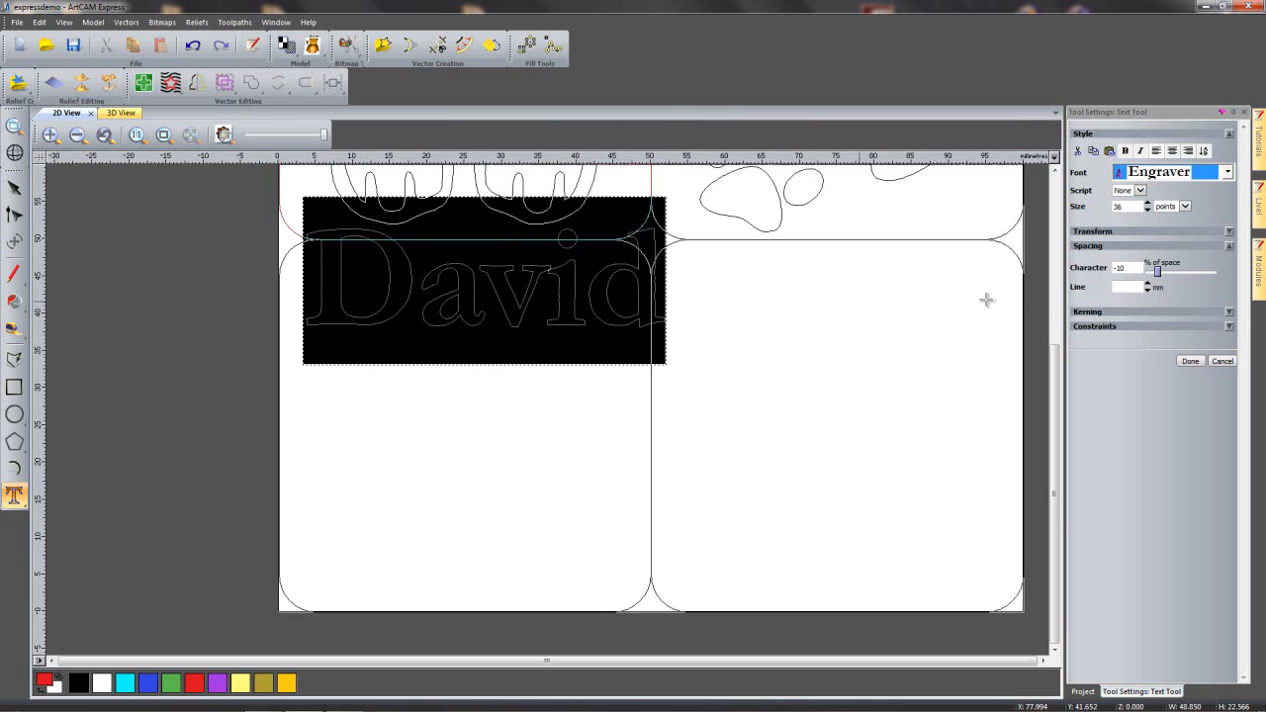
pyautogui.moveTo(1132, 207); pyautogui.dragTo(1086, 214)
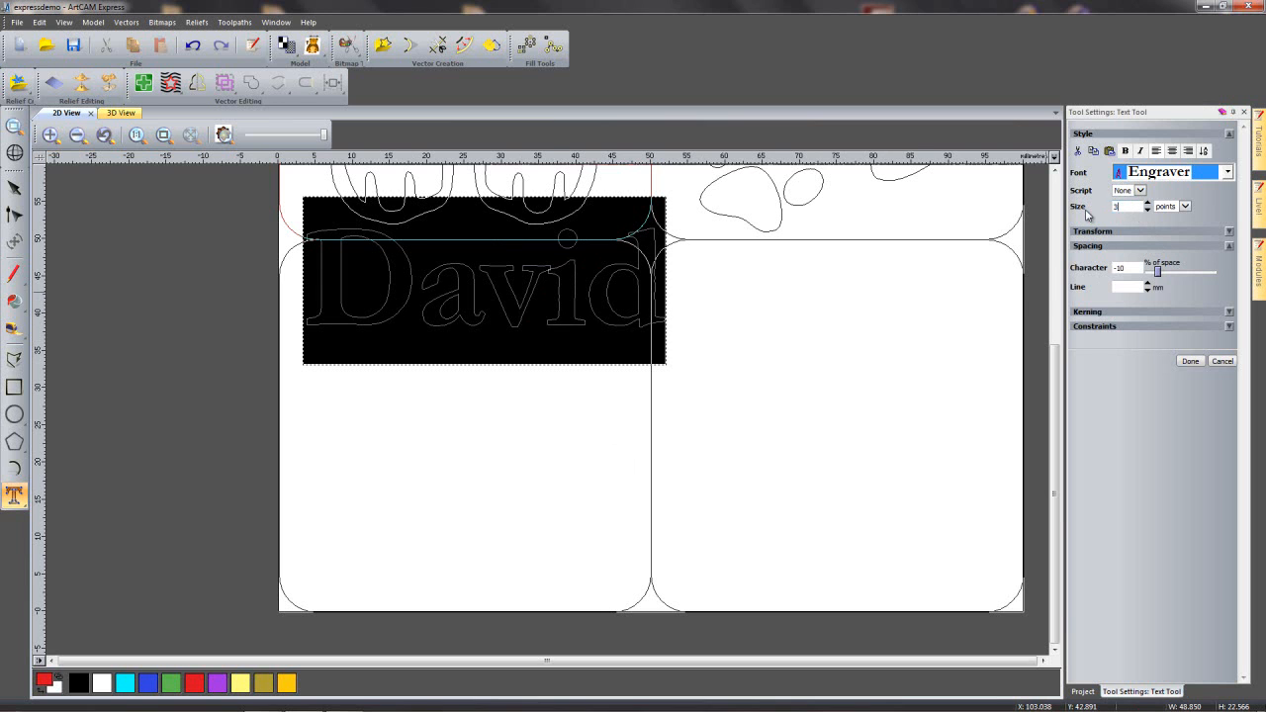
pyautogui.write('34')
pyautogui.press('Return')
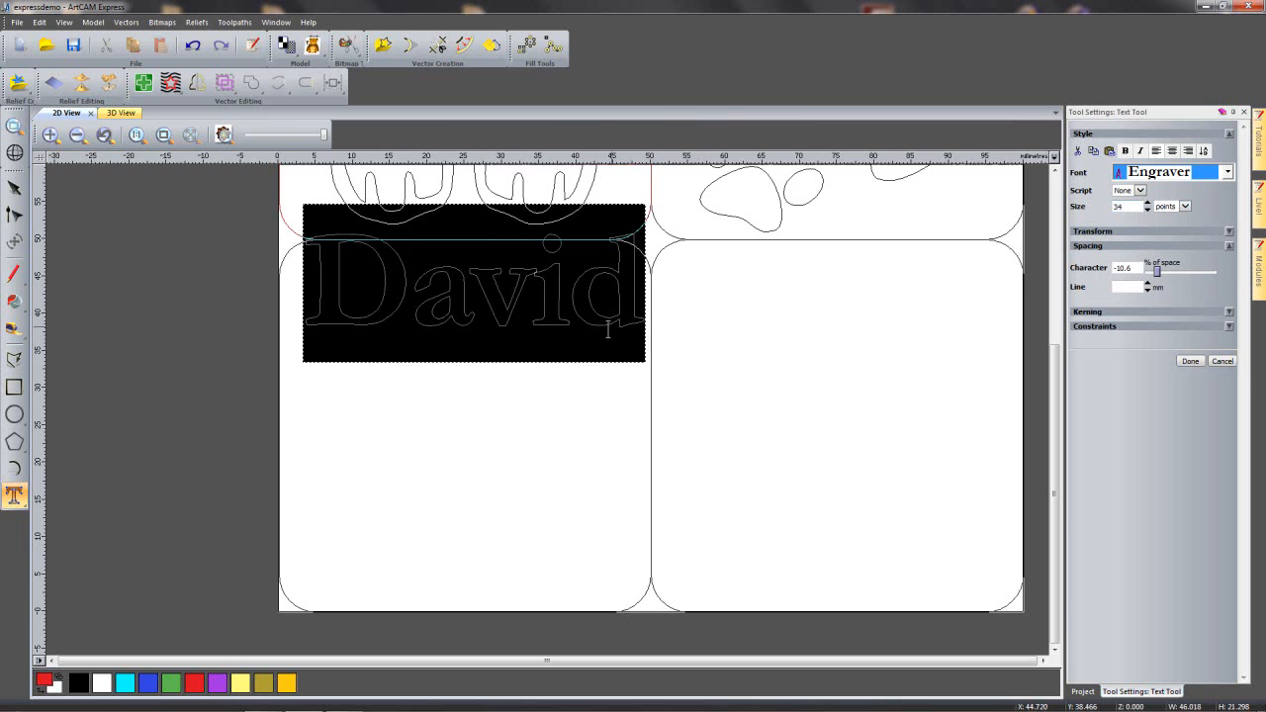
pyautogui.moveTo(560, 363); pyautogui.dragTo(554, 447)
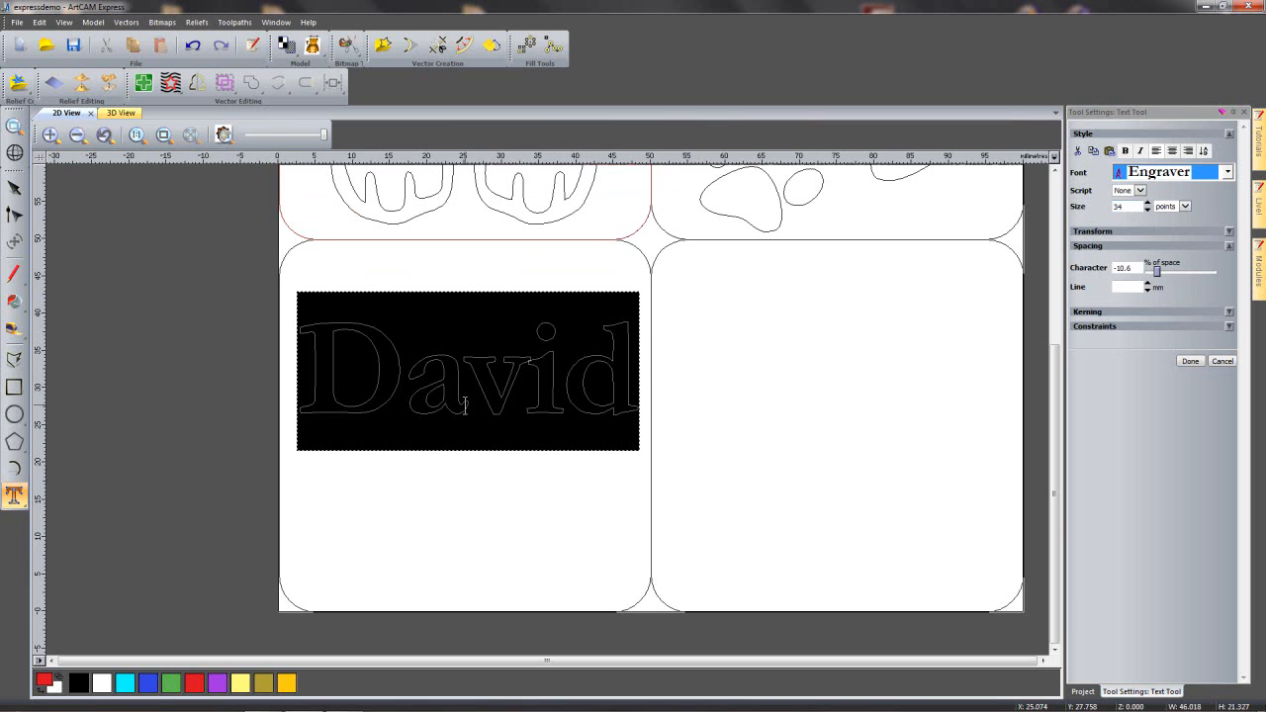
# - Tighten the character spacing after the first letter of the name to -22.5% of space
pyautogui.moveTo(454, 378); pyautogui.dragTo(314, 379)
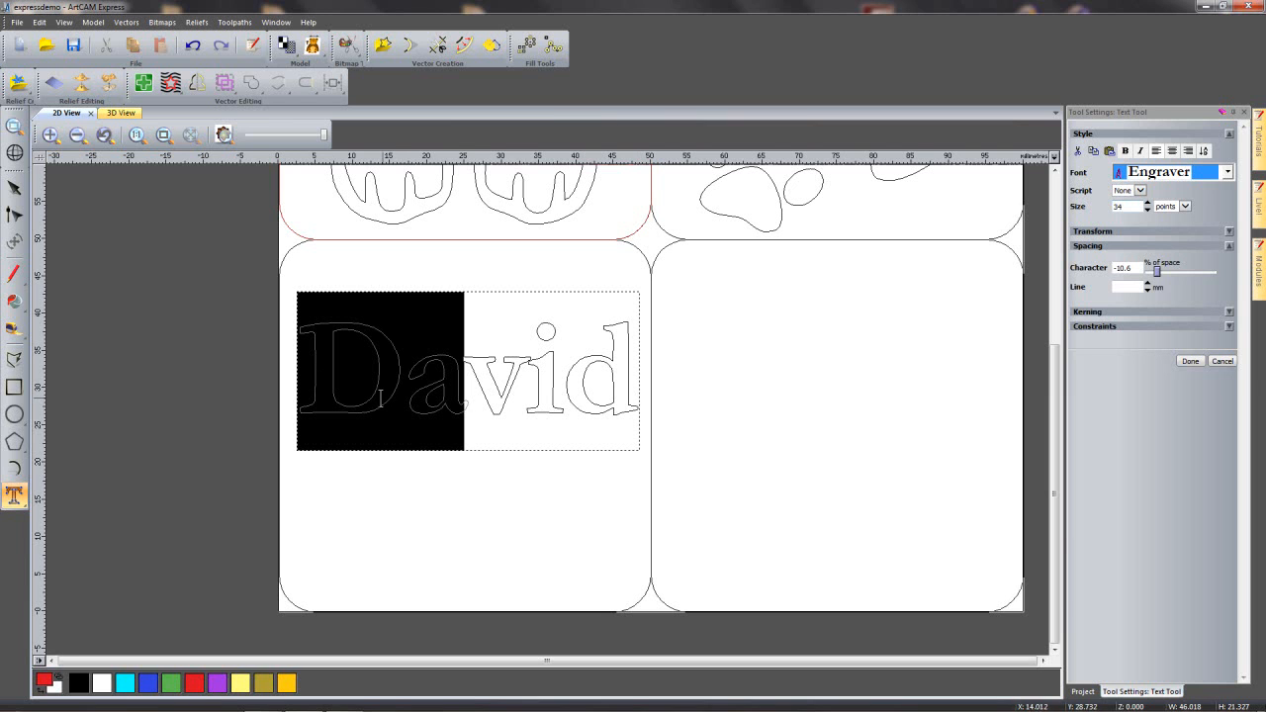
pyautogui.moveTo(553, 362); pyautogui.dragTo(396, 341)
pyautogui.scroll(1, 515, 356)
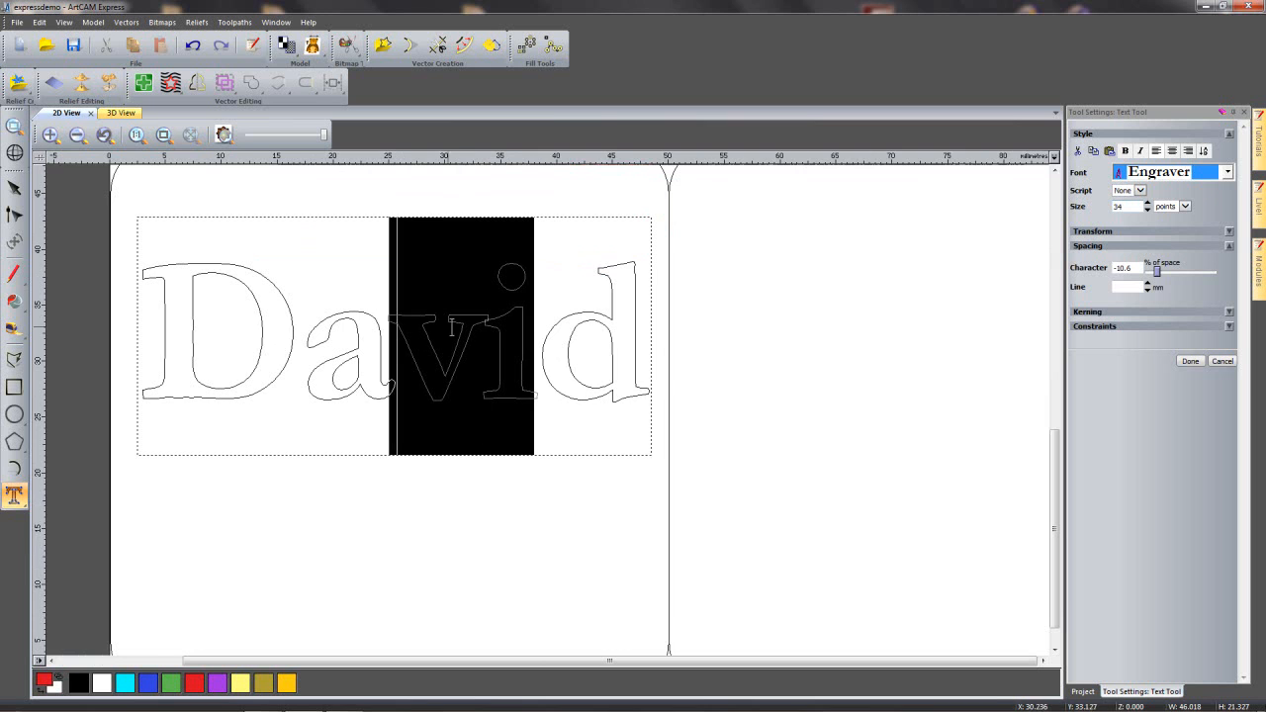
pyautogui.scroll(3, 542, 364)
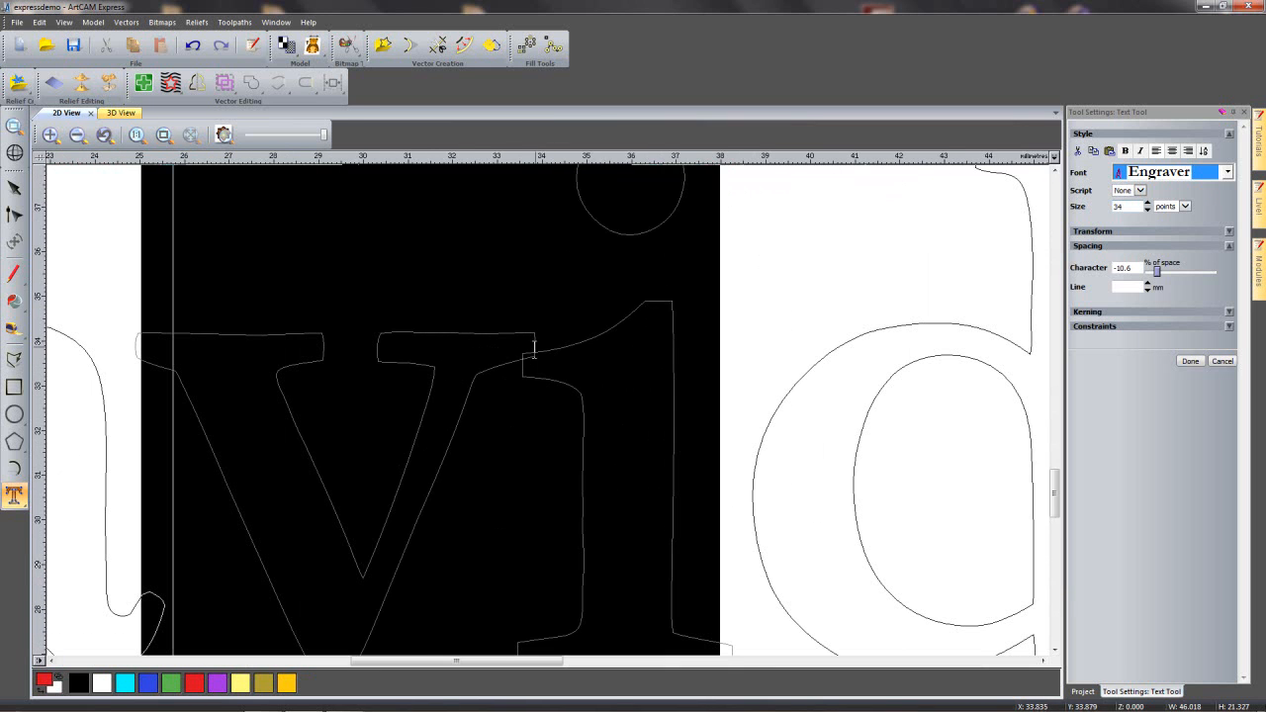
pyautogui.scroll(-3, 529, 416)
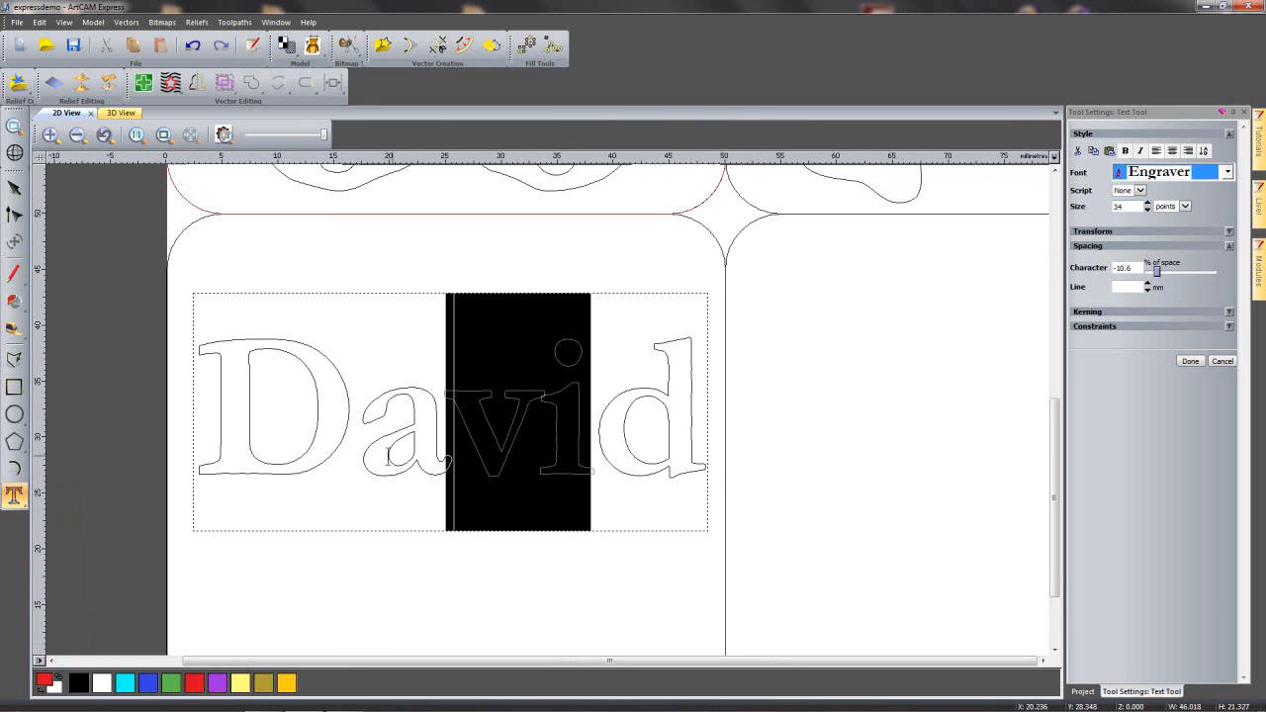
pyautogui.moveTo(435, 432); pyautogui.dragTo(228, 418)
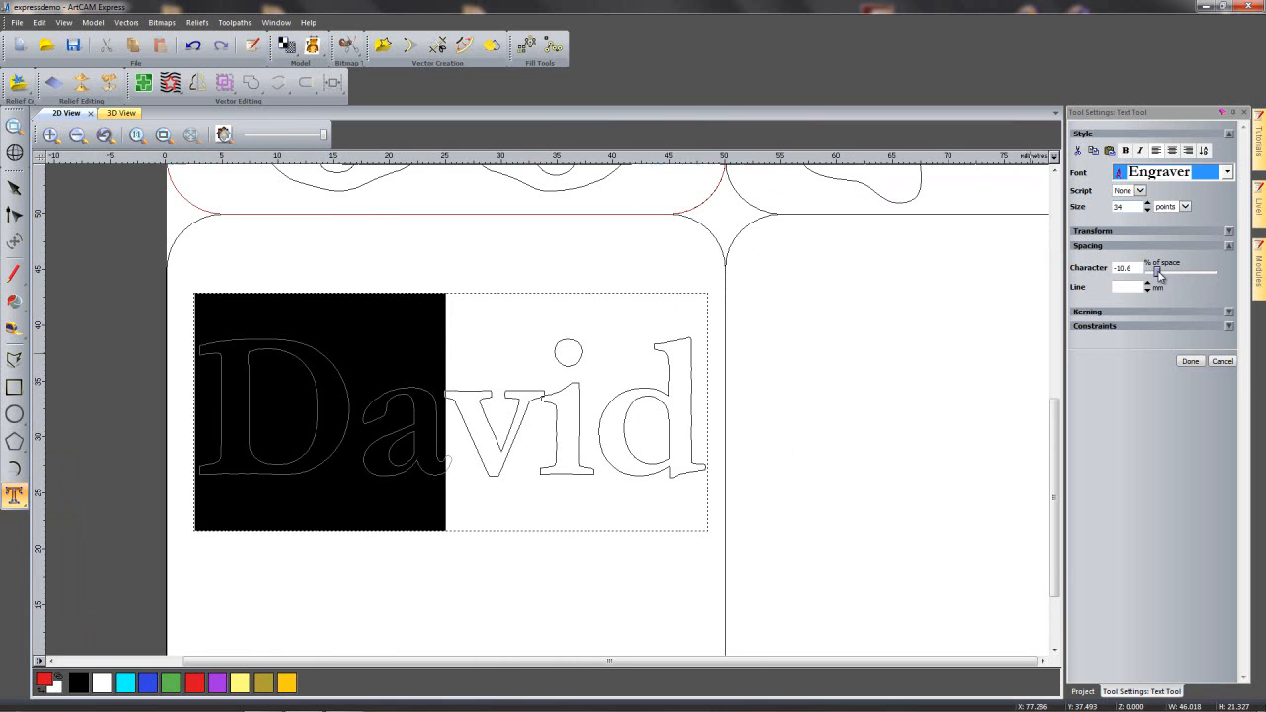
pyautogui.moveTo(1160, 275); pyautogui.dragTo(1157, 272)
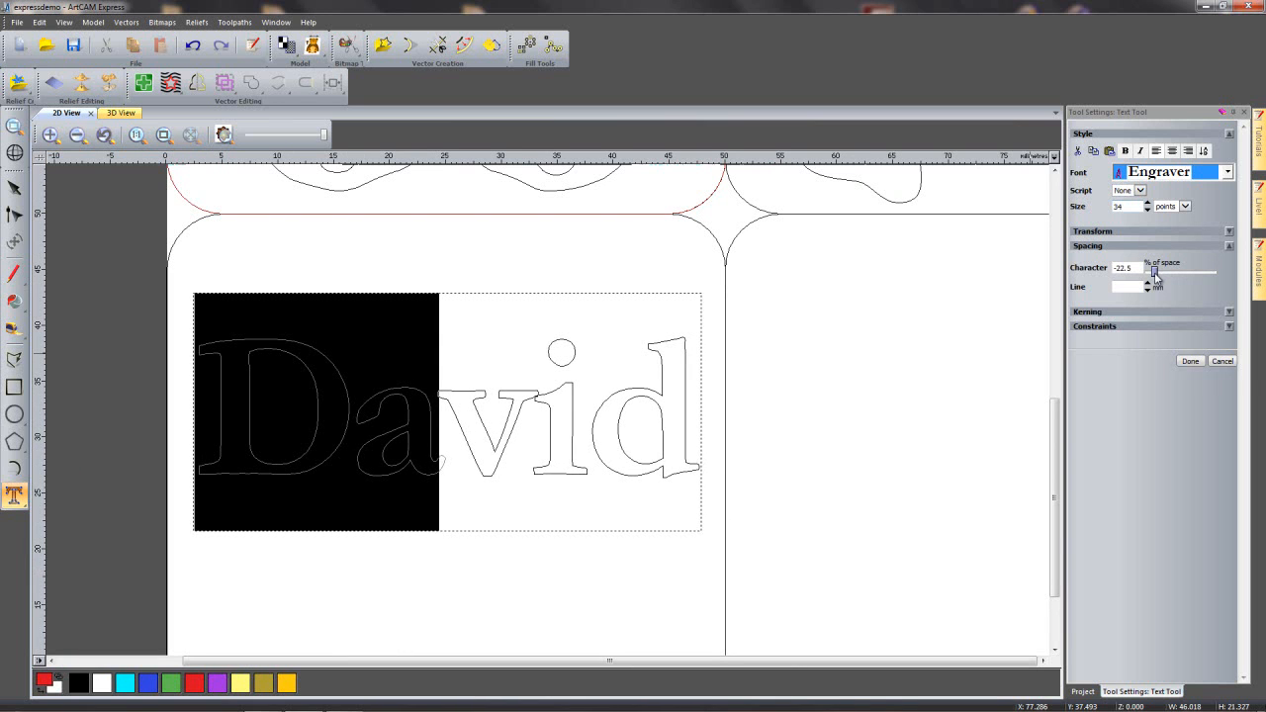
# - Widen the character spacing between the second and third letters of the name so they no longer overlap
pyautogui.click(489, 417)
pyautogui.moveTo(535, 417); pyautogui.dragTo(398, 417)
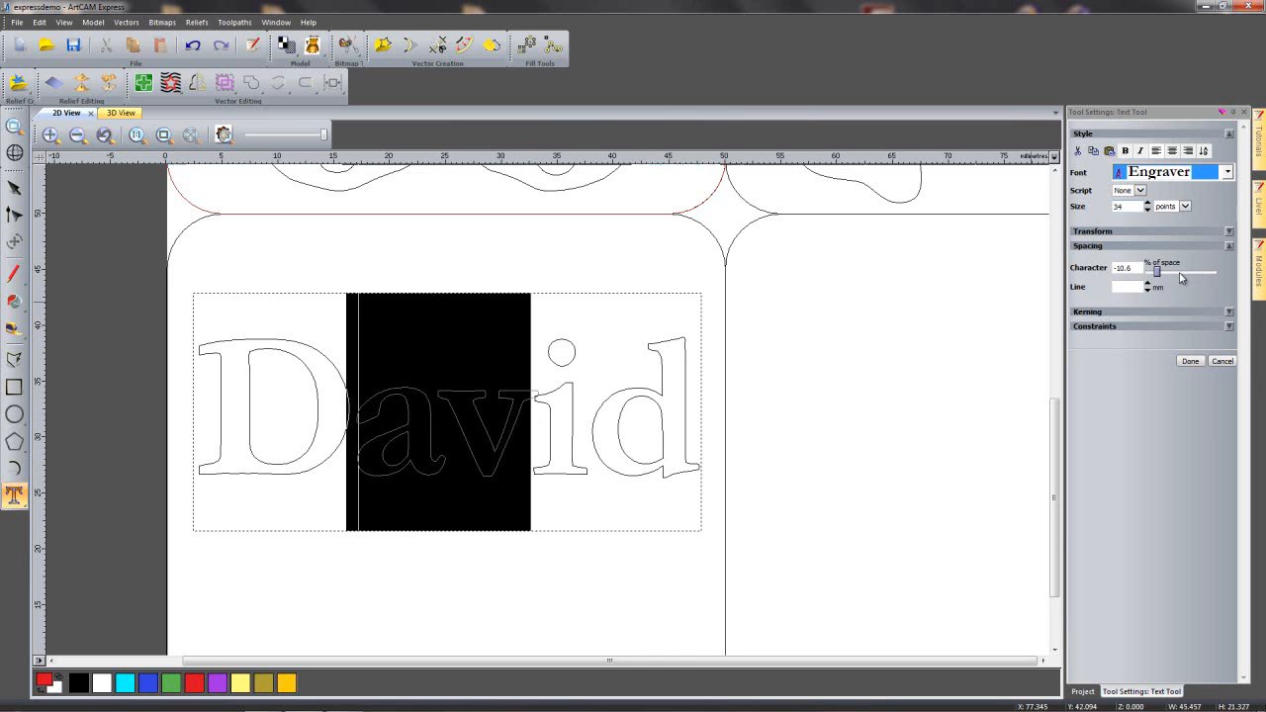
pyautogui.moveTo(1154, 271); pyautogui.dragTo(1161, 277)
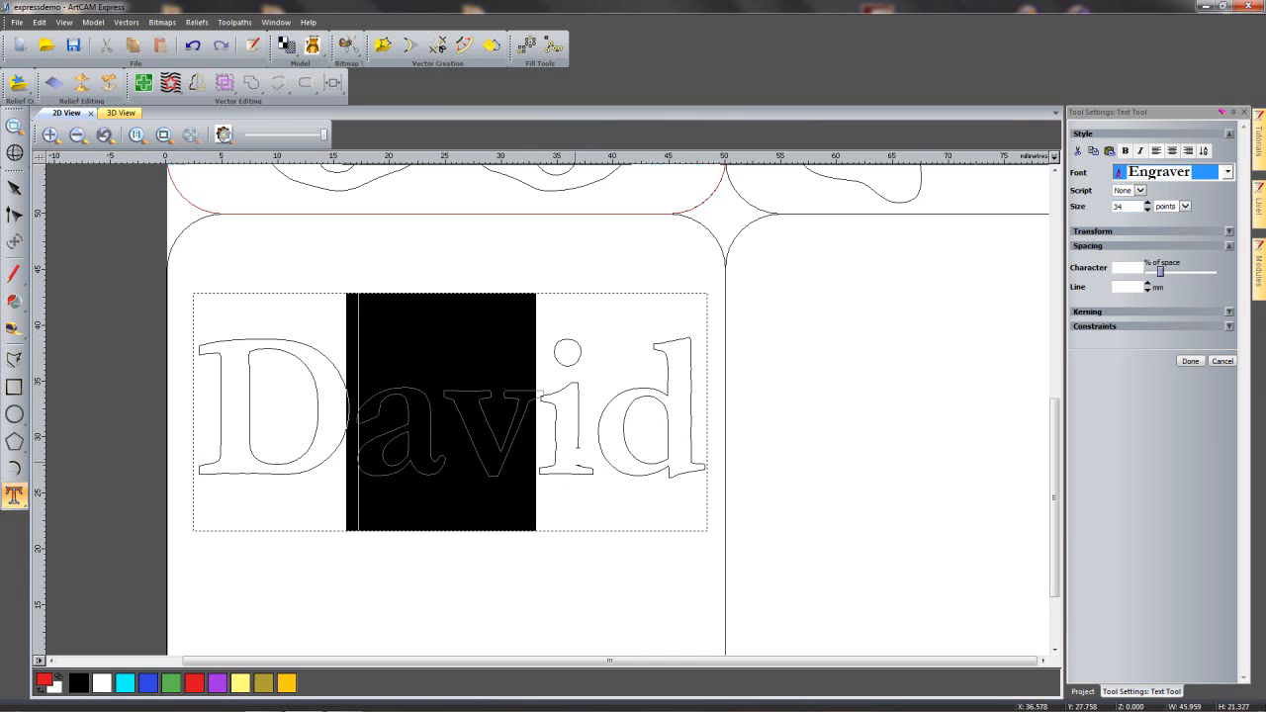
# - Set the character spacing between the third and fourth letters to 12.5% of space and finish the text
pyautogui.click(580, 438)
pyautogui.moveTo(503, 436); pyautogui.dragTo(491, 437)
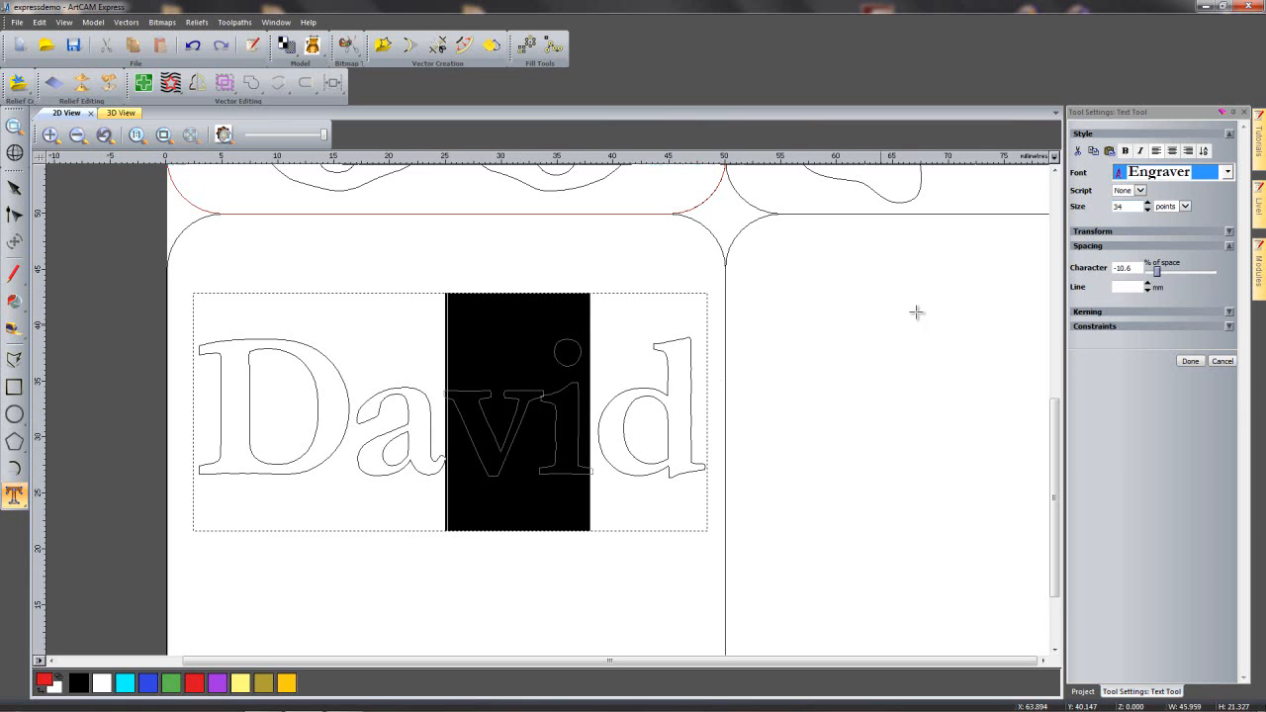
pyautogui.moveTo(1158, 274); pyautogui.dragTo(1167, 277)
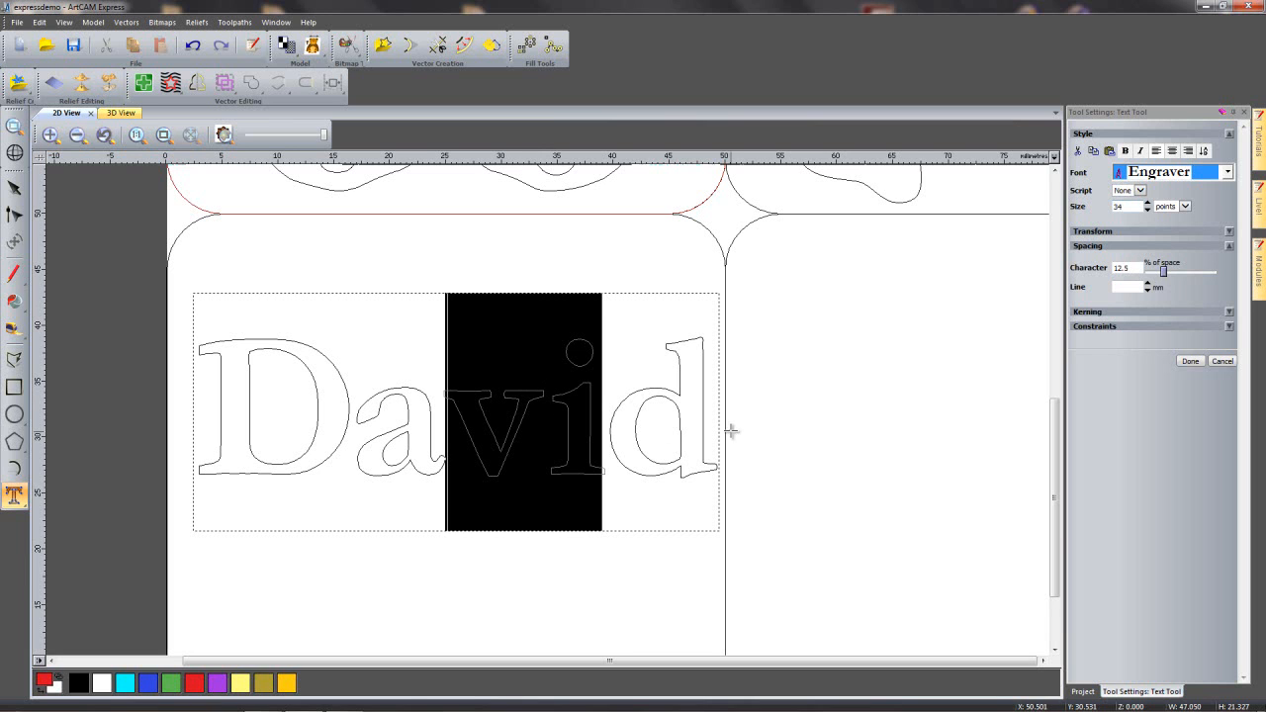
pyautogui.moveTo(701, 426); pyautogui.dragTo(571, 422)
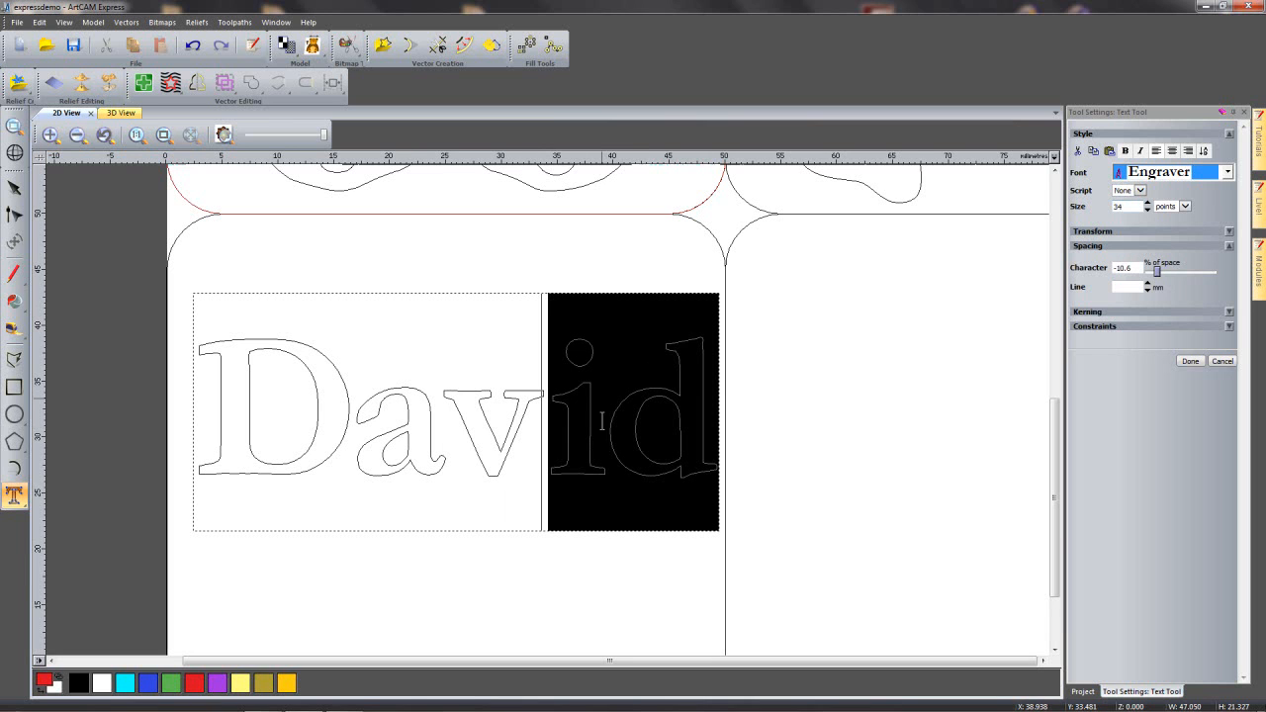
pyautogui.click(375, 500)
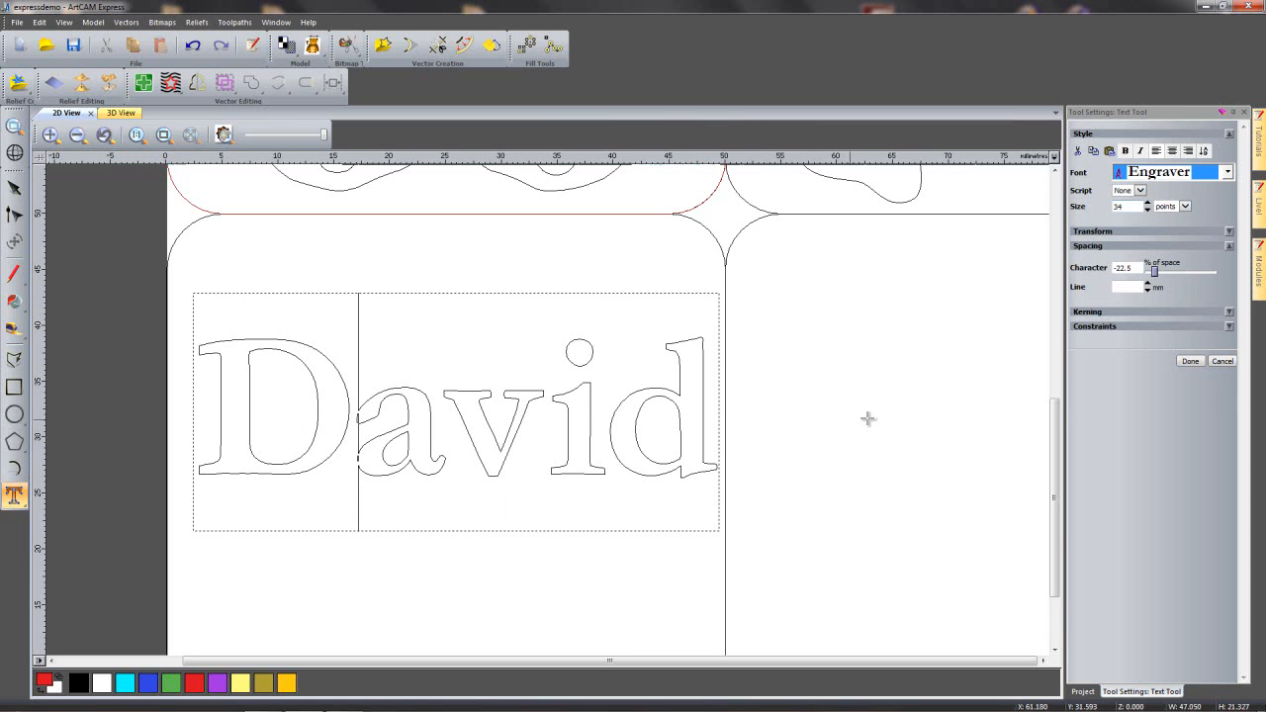
pyautogui.click(1194, 362)
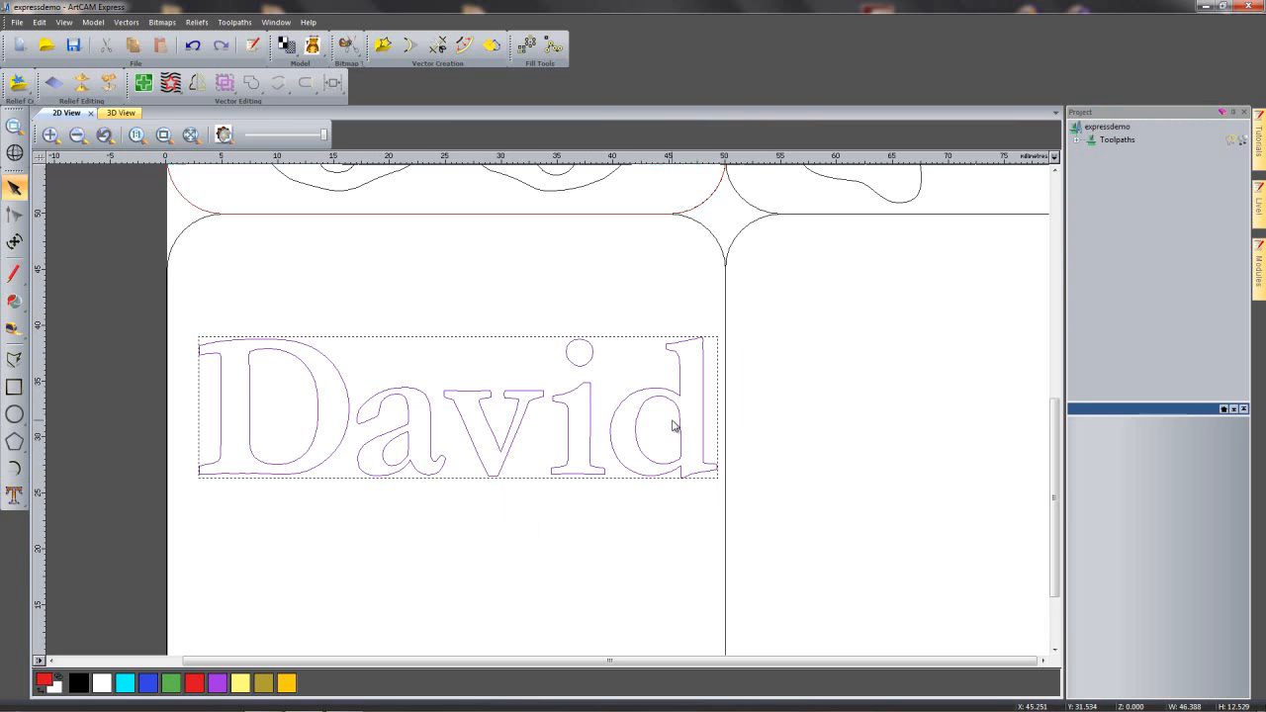
# - Centre the name text horizontally within the lower-left square
pyautogui.moveTo(571, 359); pyautogui.dragTo(605, 395, button='middle')
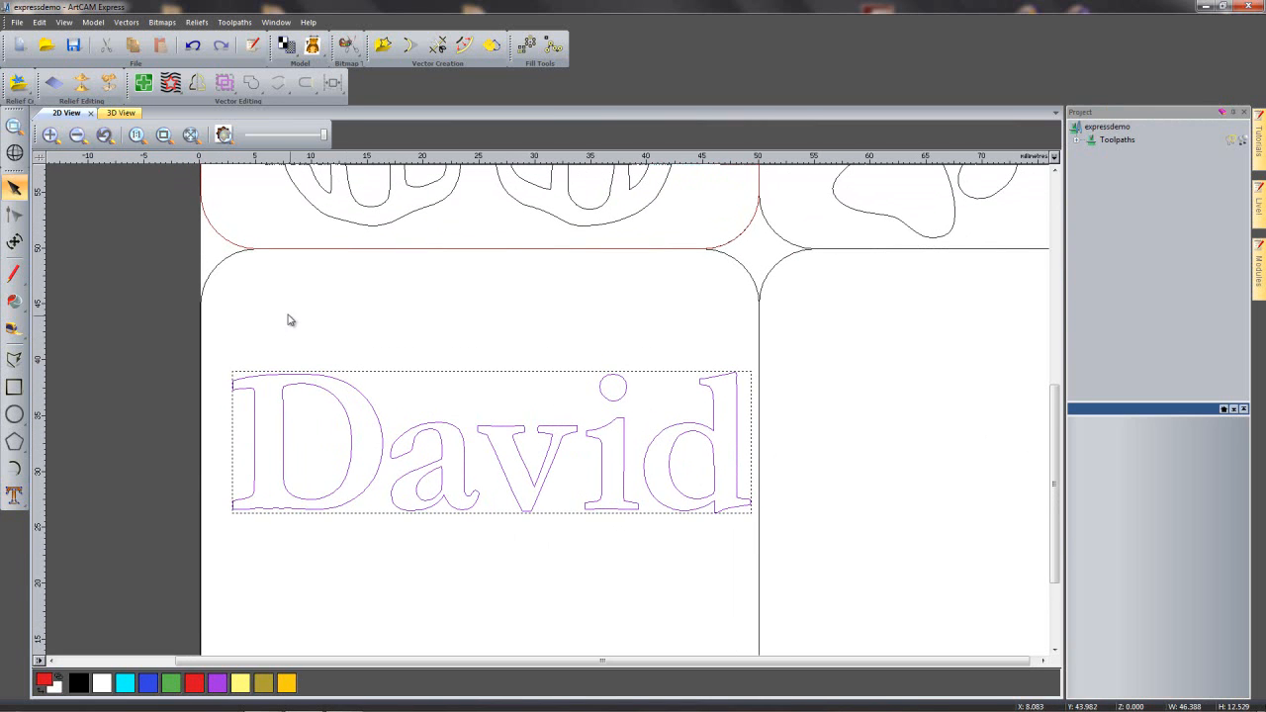
pyautogui.click(219, 265)
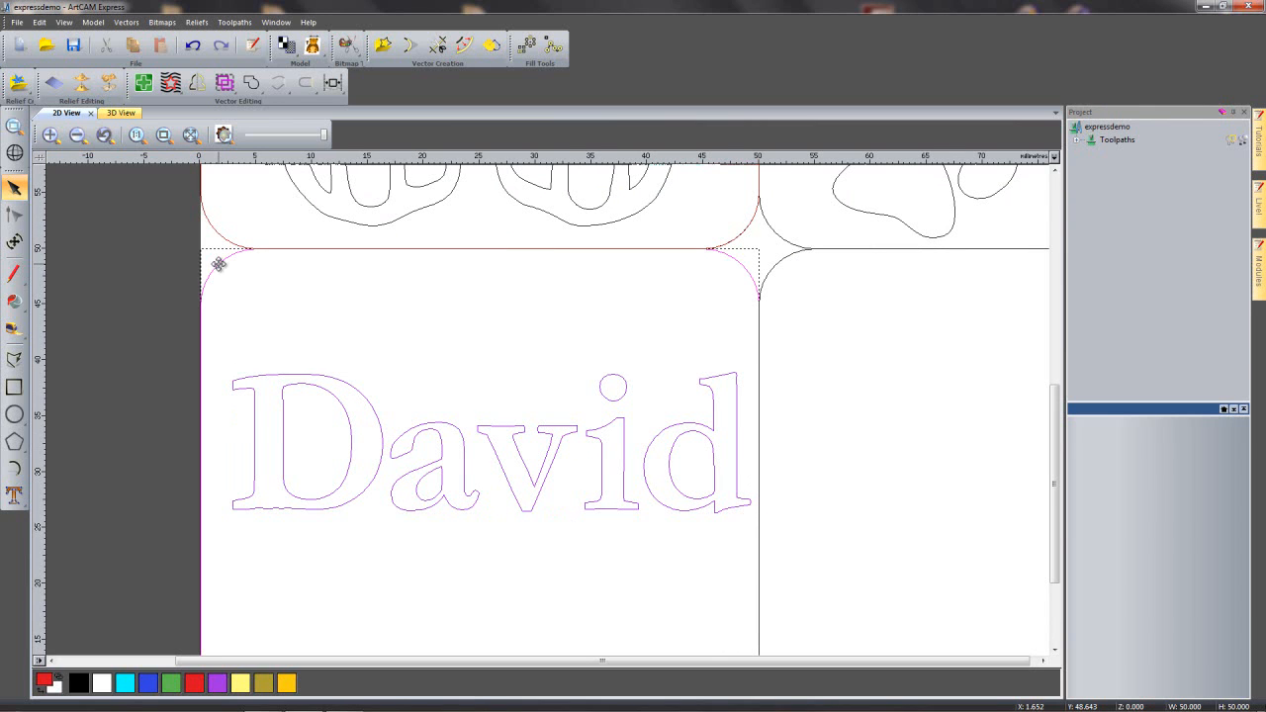
pyautogui.click(333, 85)
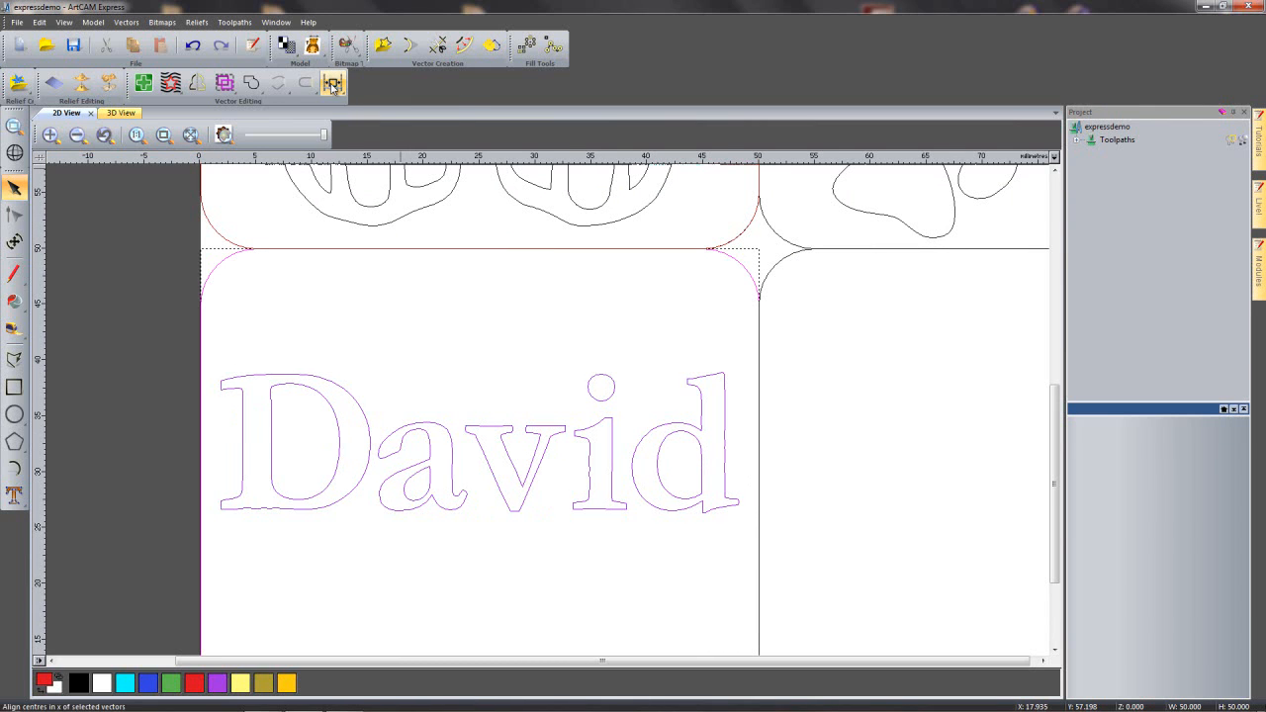
pyautogui.click(930, 460)
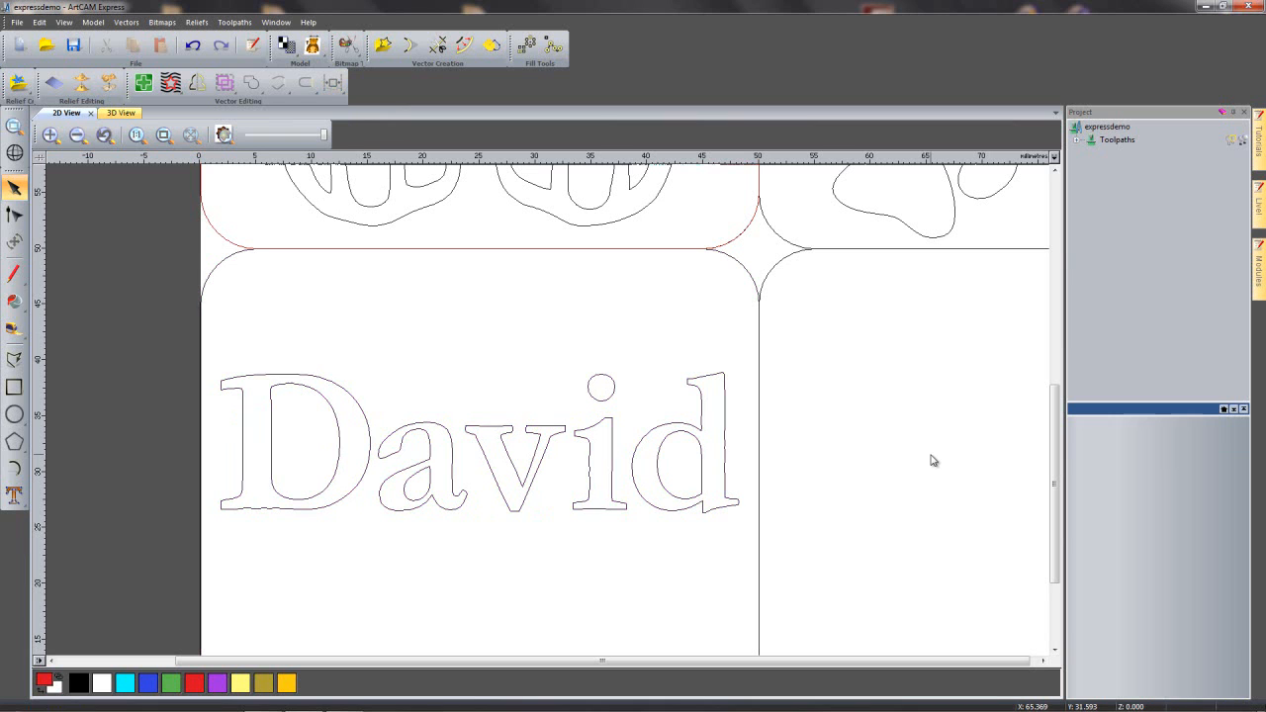
# - Nudge the name text vertically until it sits just below the upper edge of the lower-left square
pyautogui.click(514, 511)
pyautogui.press('Up')
pyautogui.press('Up')
pyautogui.press('Up')
pyautogui.press('Up')
pyautogui.press('Up')
pyautogui.press('Up')
pyautogui.press('Up')
pyautogui.press('Up')
pyautogui.press('Up')
pyautogui.press('Up')
pyautogui.press('Up')
pyautogui.press('Up')
pyautogui.press('Up')
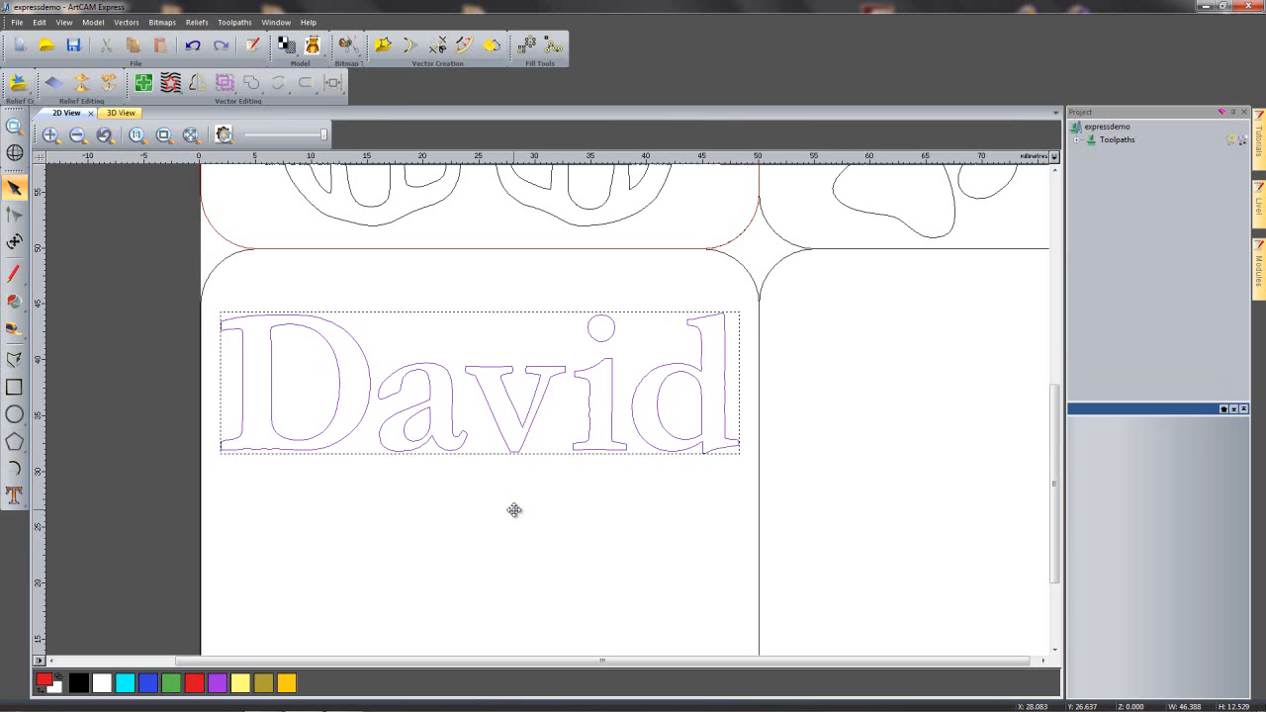
pyautogui.press('Up')
pyautogui.press('Up')
pyautogui.press('Up')
pyautogui.press('Up')
pyautogui.press('Up')
pyautogui.press('Up')
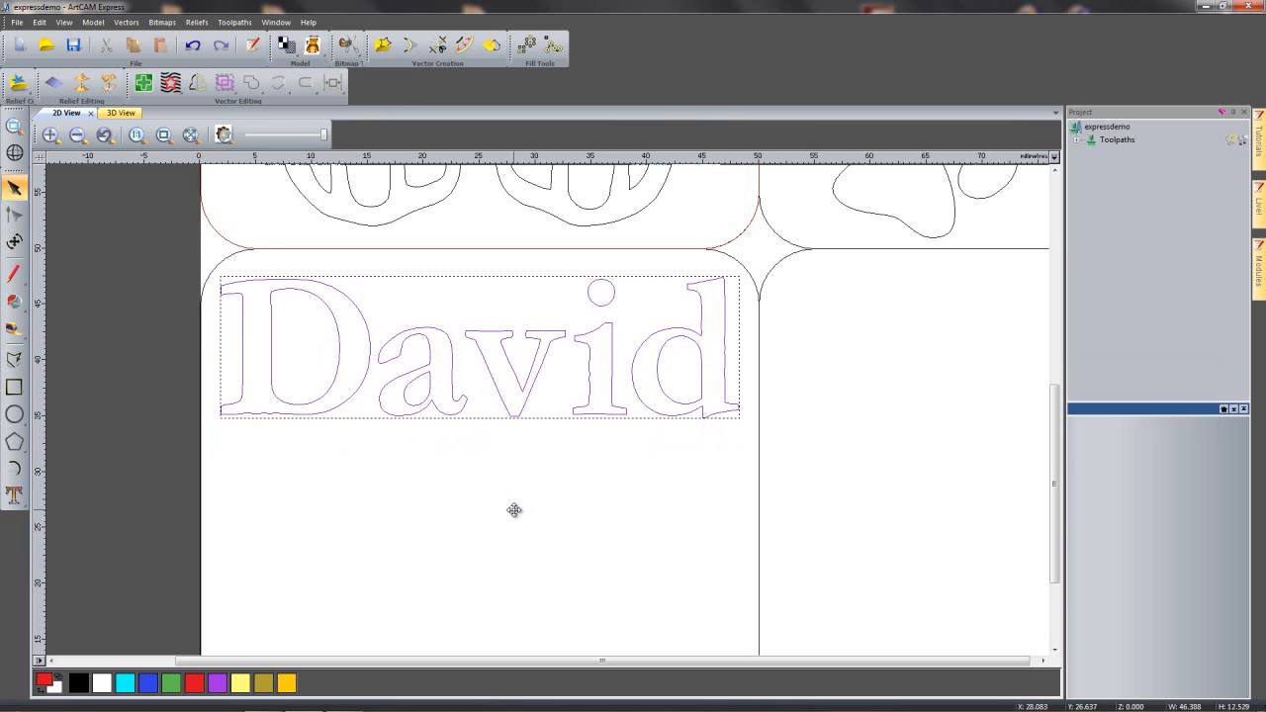
pyautogui.press('Down')
pyautogui.press('Down')
pyautogui.press('Down')
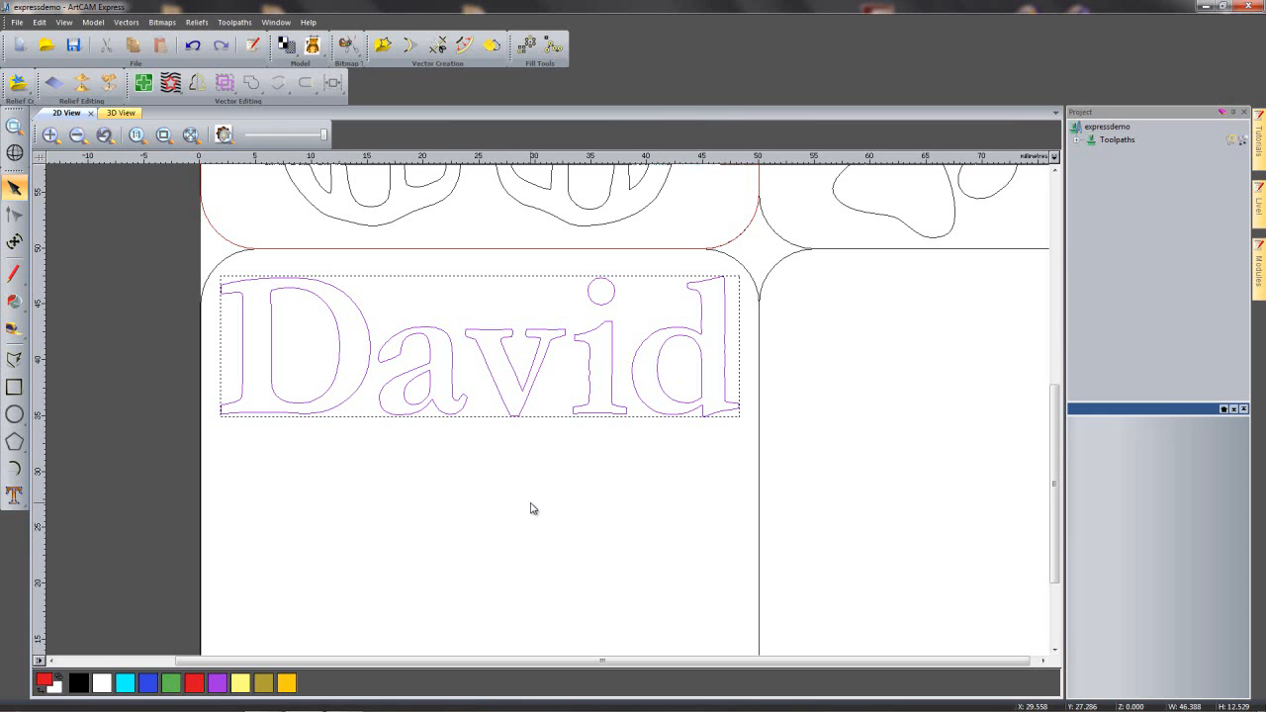
# - Mirror the name text horizontally about its own centre without keeping a copy of the original
pyautogui.click(199, 84)
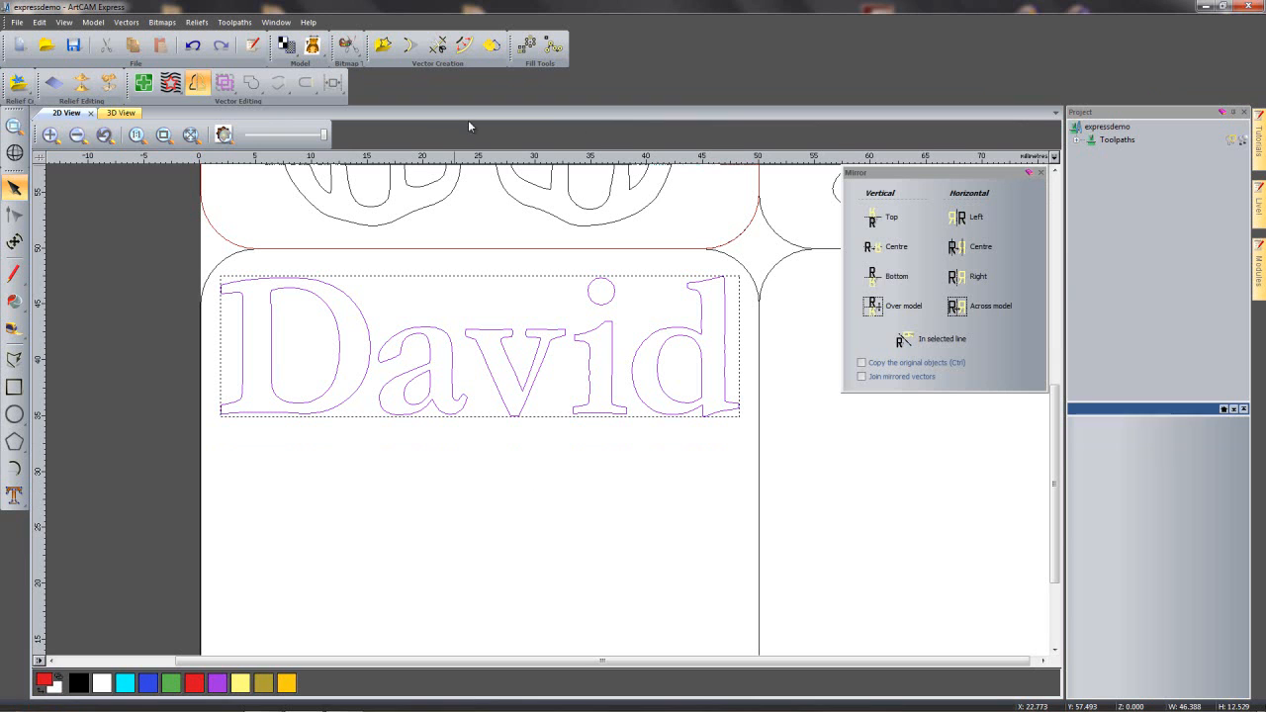
pyautogui.click(959, 249)
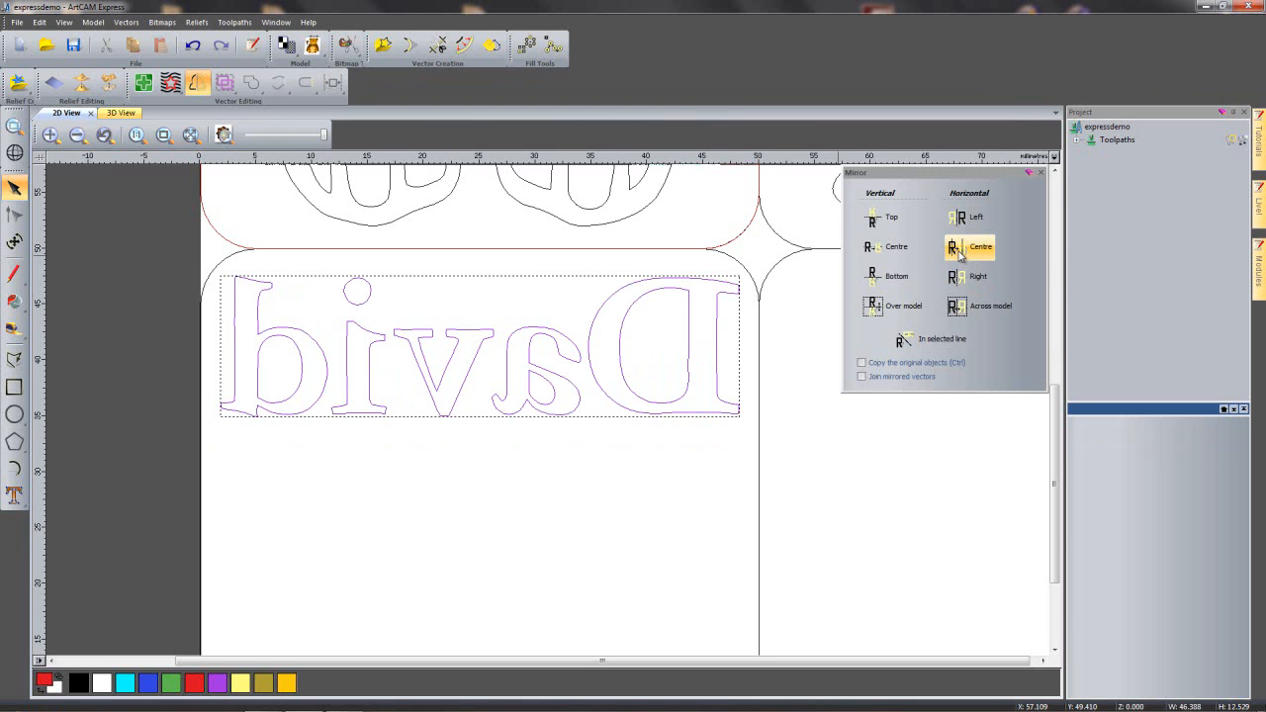
pyautogui.click(1041, 174)
pyautogui.click(893, 458)
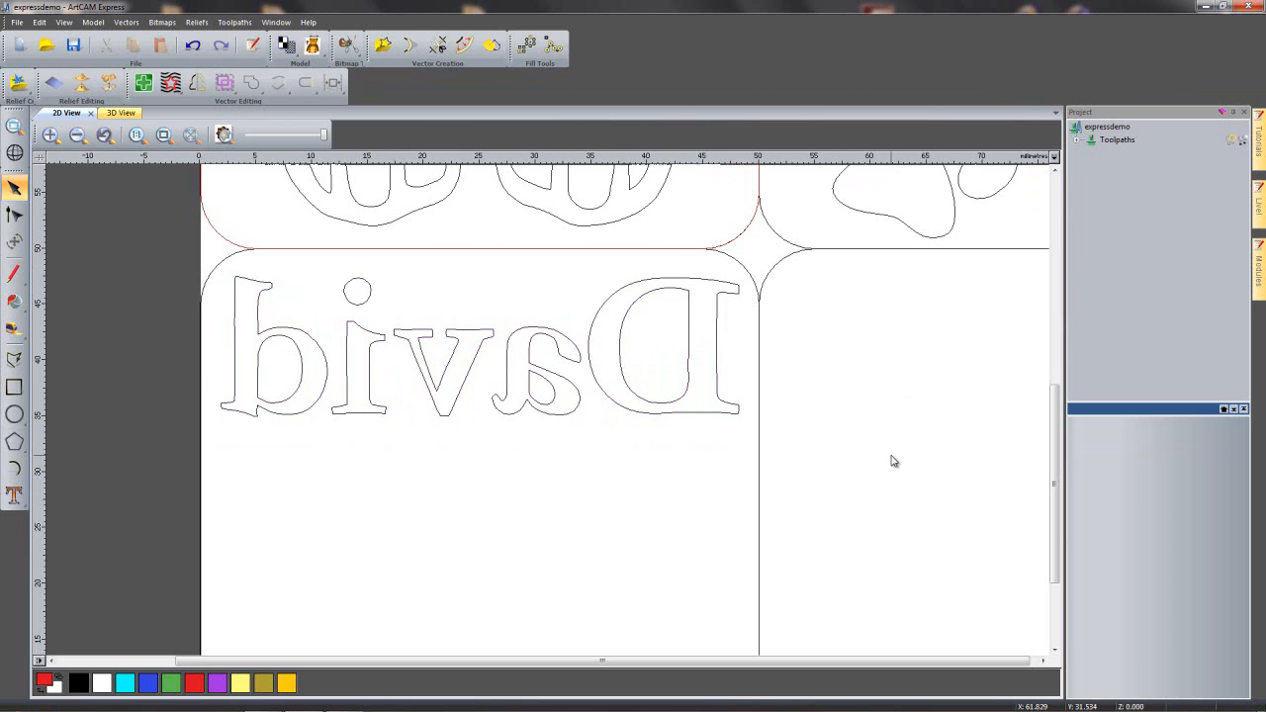
# - Save the stamp sheet model to the expressdemo.art file
pyautogui.scroll(-3, 893, 460)
pyautogui.moveTo(838, 447); pyautogui.dragTo(822, 393, button='middle')
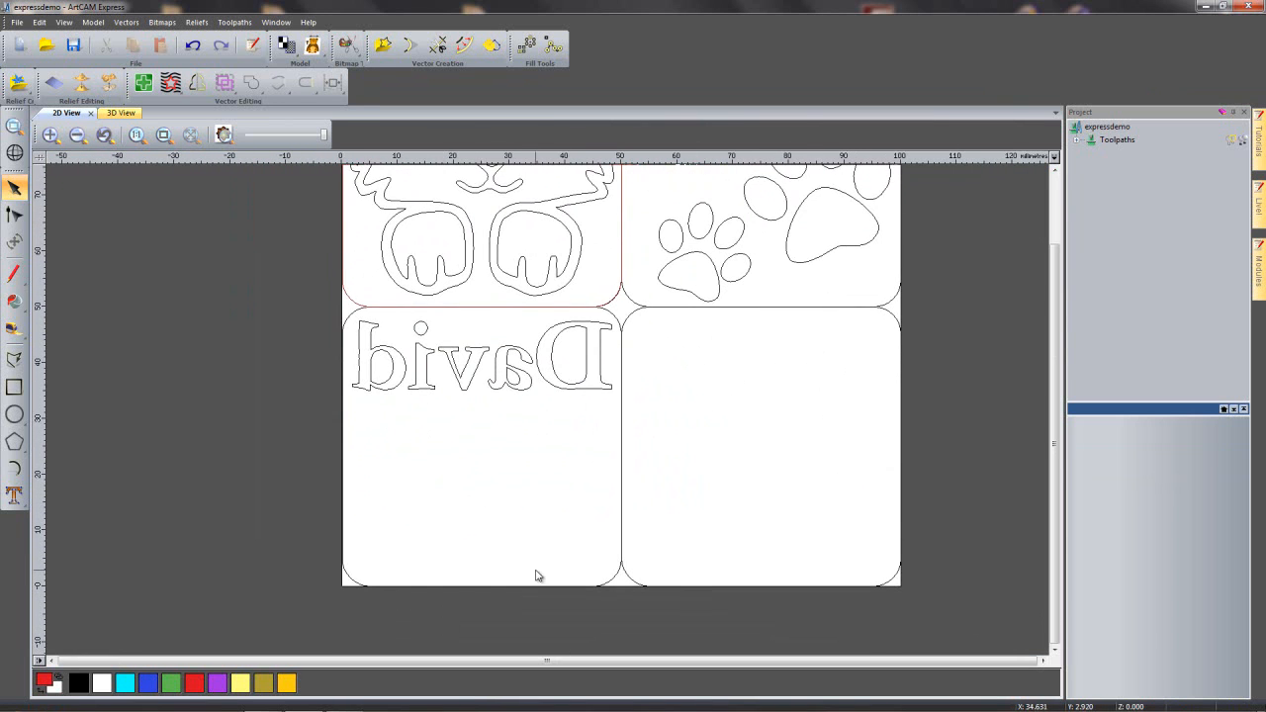
pyautogui.moveTo(552, 495); pyautogui.dragTo(531, 517, button='middle')
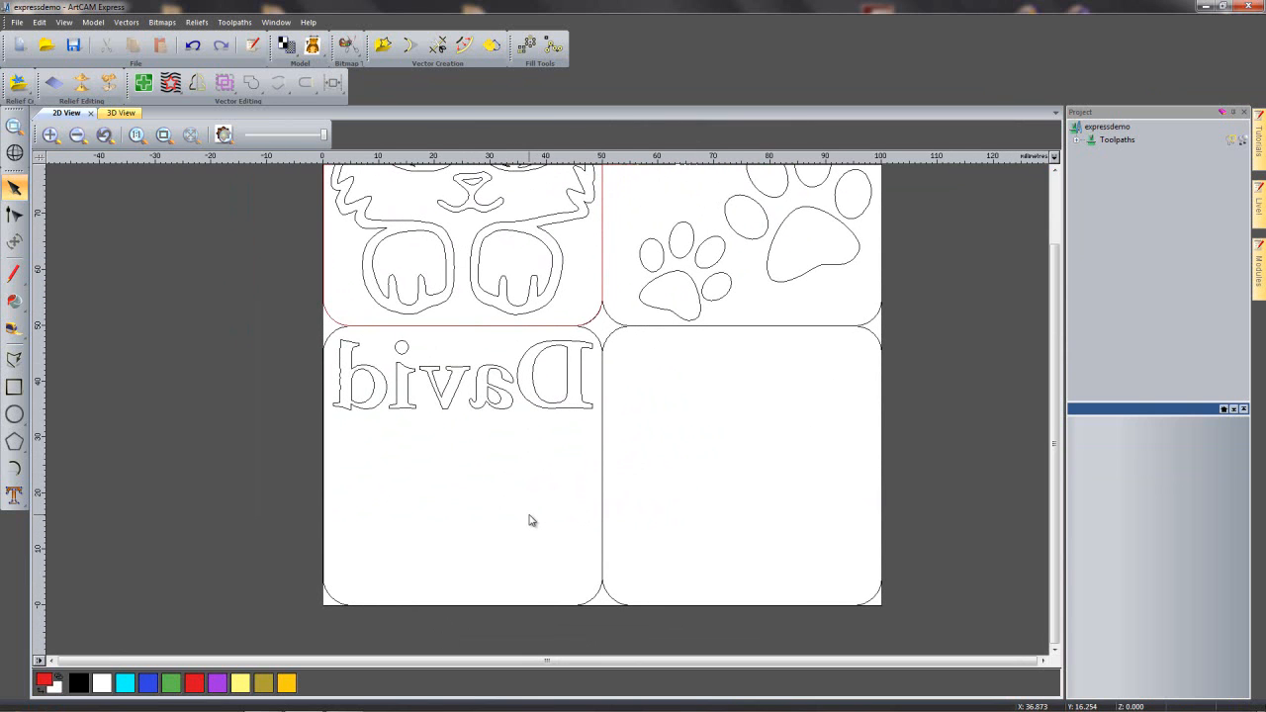
pyautogui.click(74, 45)
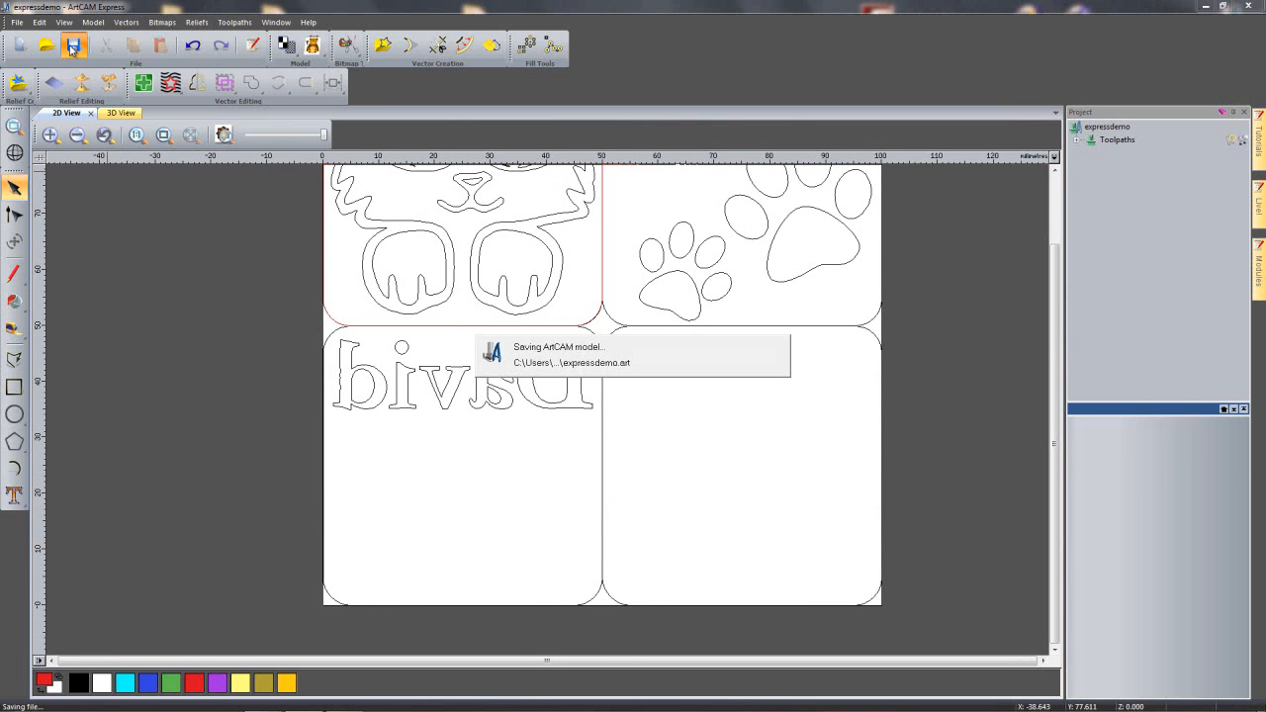
# - Open the dog_paw.png image as a new model, sized by scanned resolution at 300 d.p.i. in millimetres
pyautogui.click(46, 46)
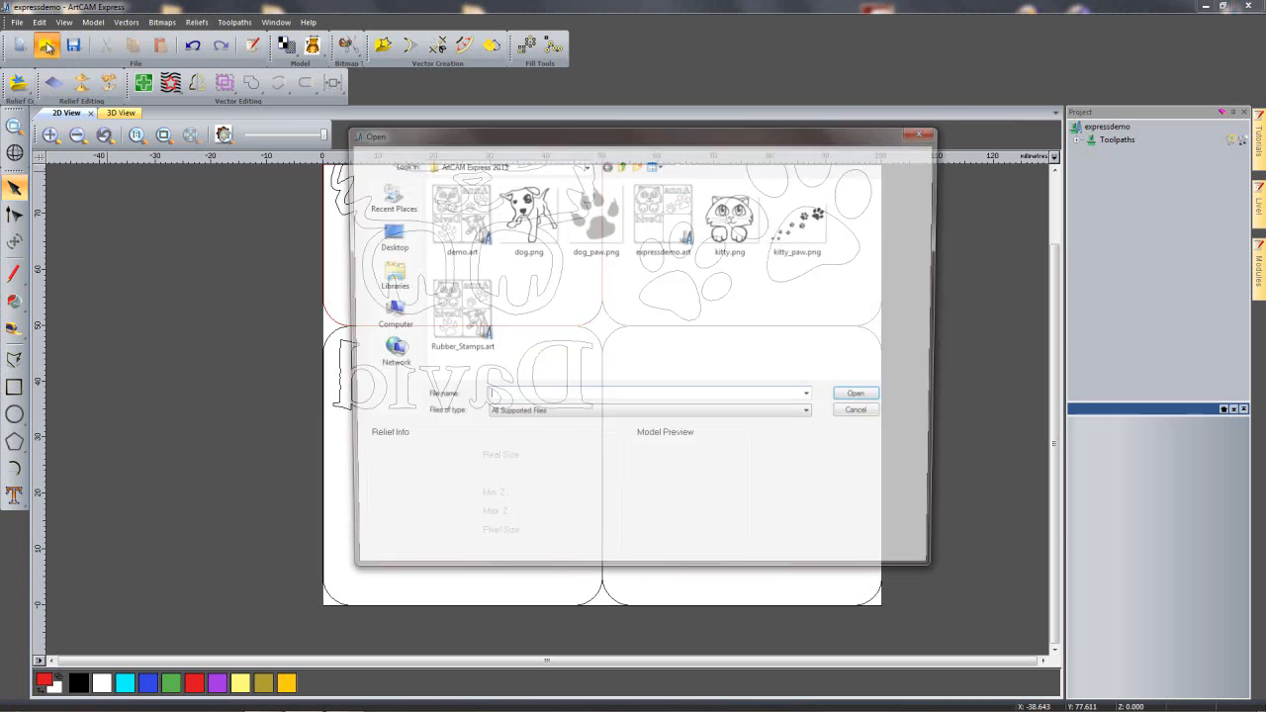
pyautogui.click(595, 229)
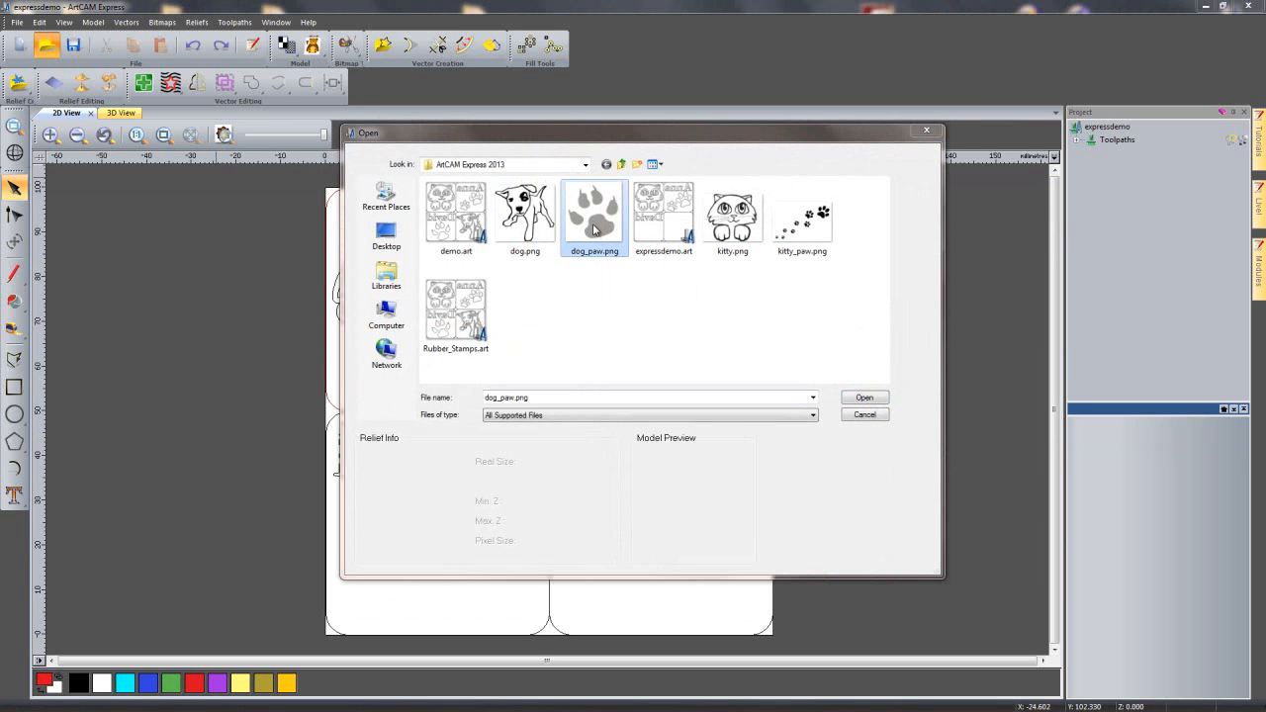
pyautogui.click(854, 400)
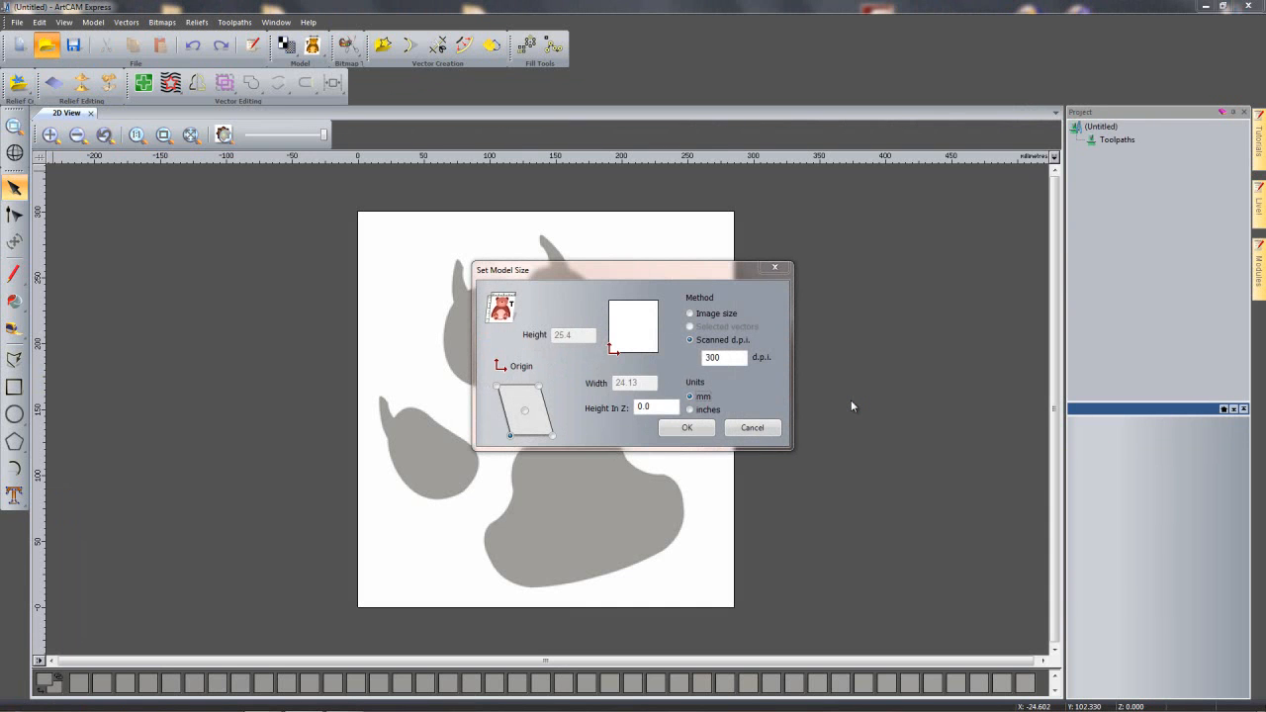
pyautogui.doubleClick(644, 406)
pyautogui.click(687, 427)
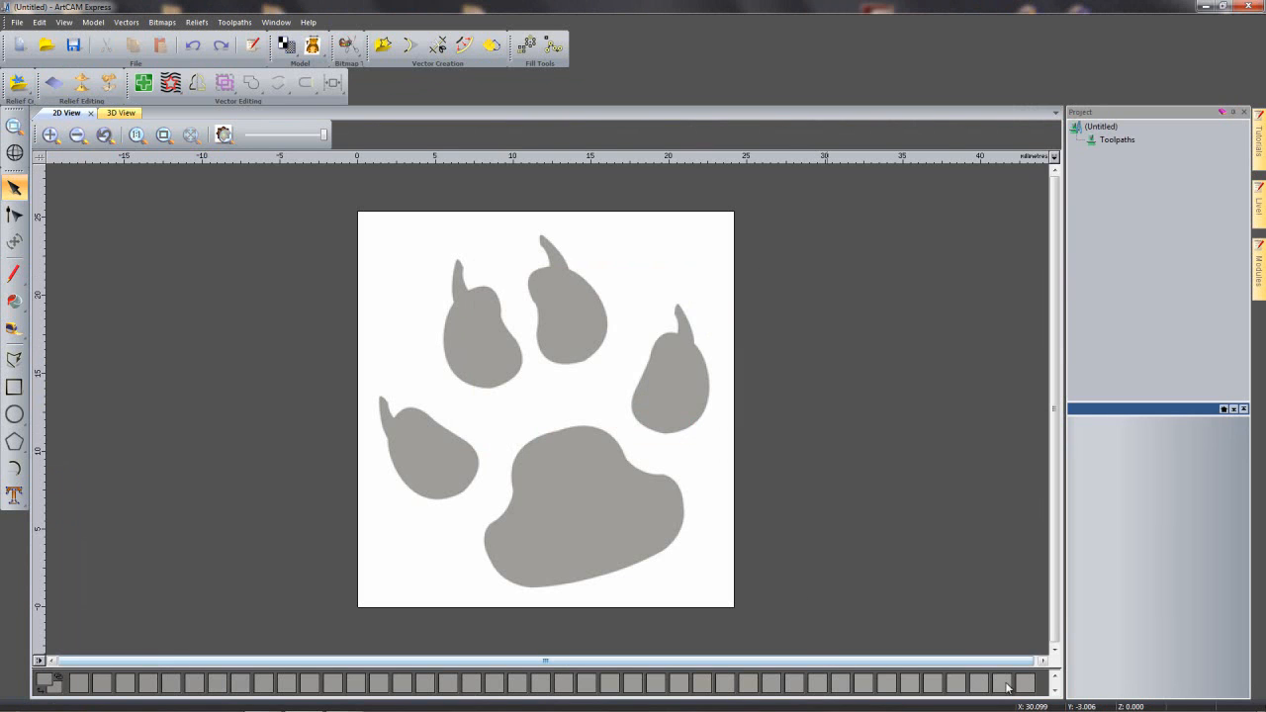
# - Look through the colour palette of the dog paw image
pyautogui.click(1055, 691)
pyautogui.click(1055, 693)
pyautogui.click(1055, 693)
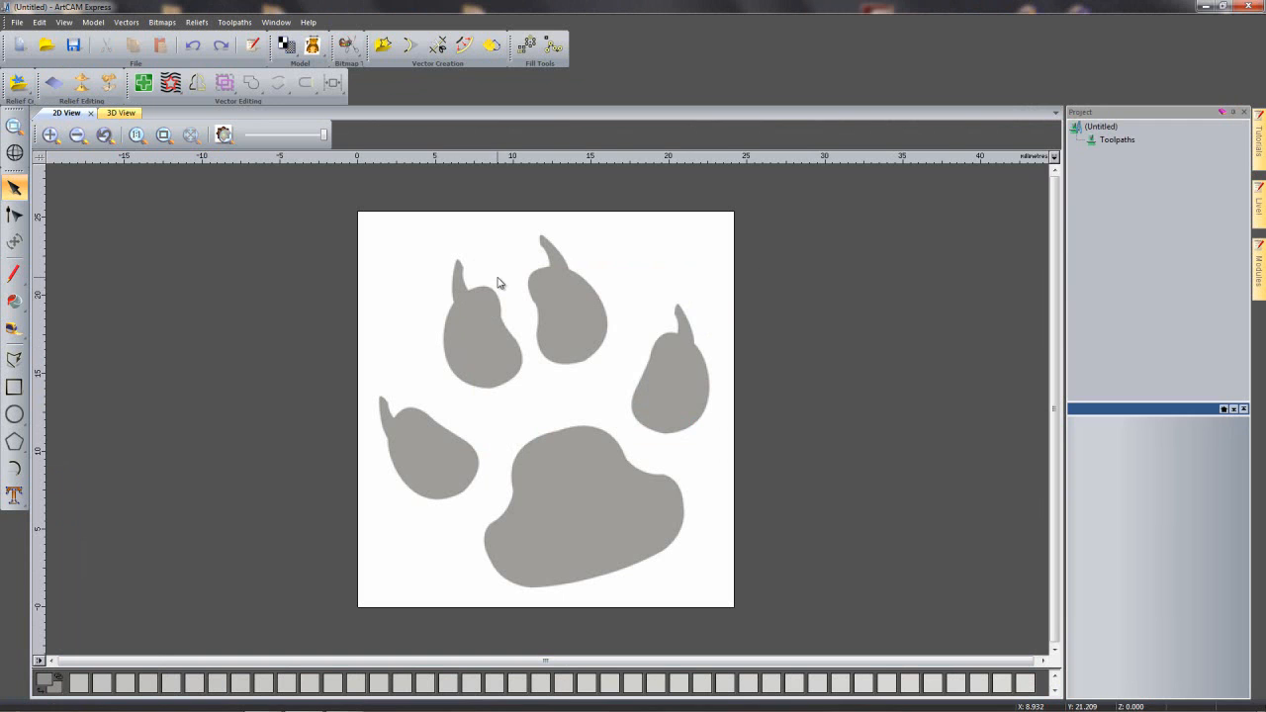
# - Reduce the dog paw image to a maximum of 2 colours, starting from the Bitmap to Vector tool
pyautogui.click(492, 47)
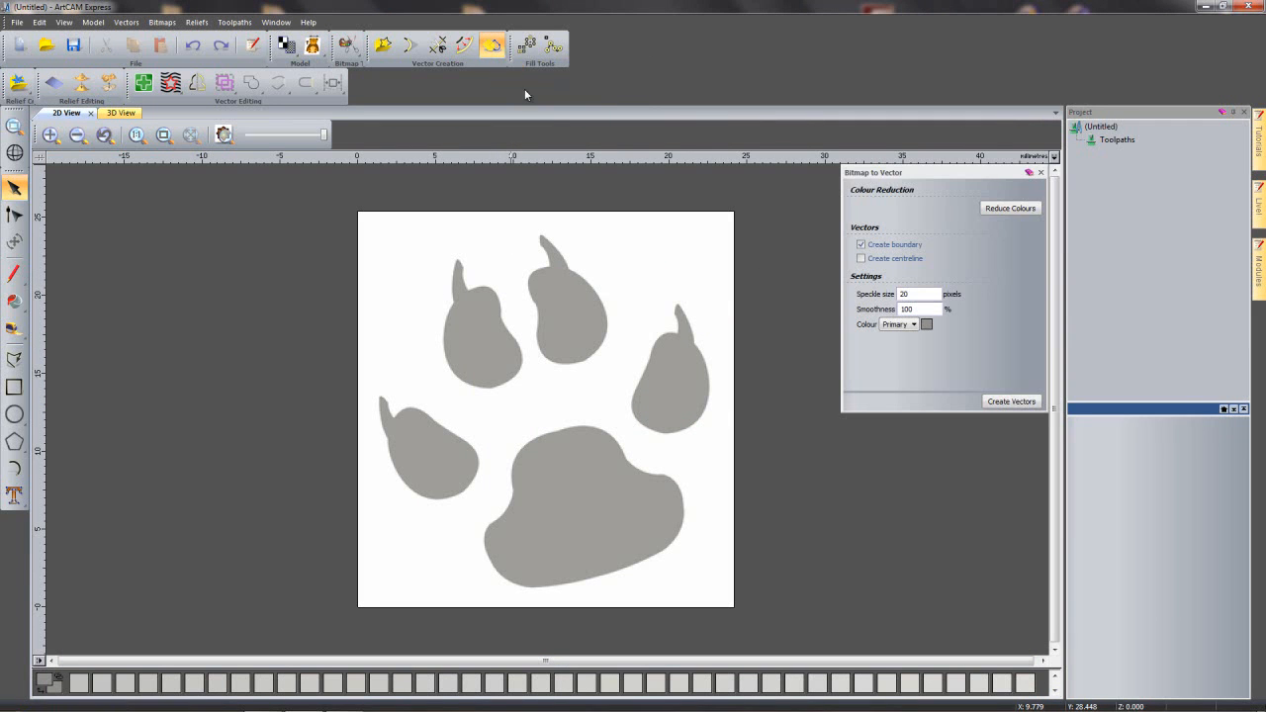
pyautogui.click(1029, 210)
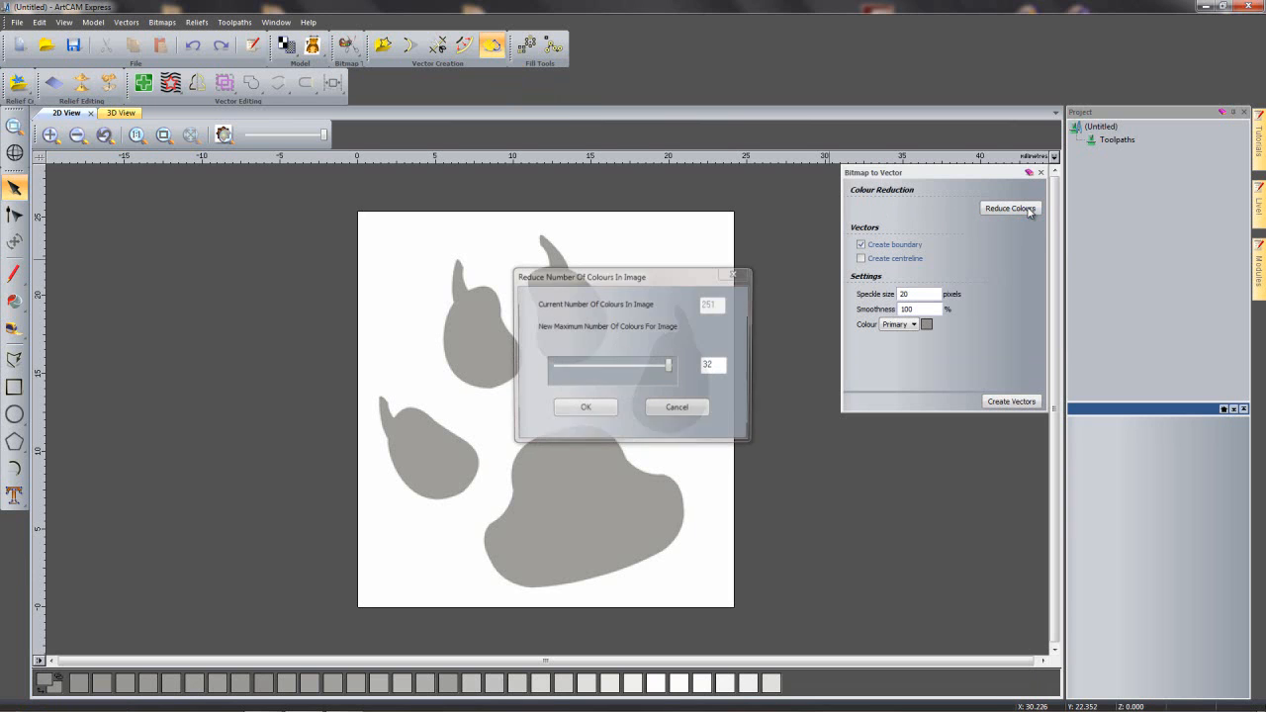
pyautogui.moveTo(671, 366); pyautogui.dragTo(554, 366)
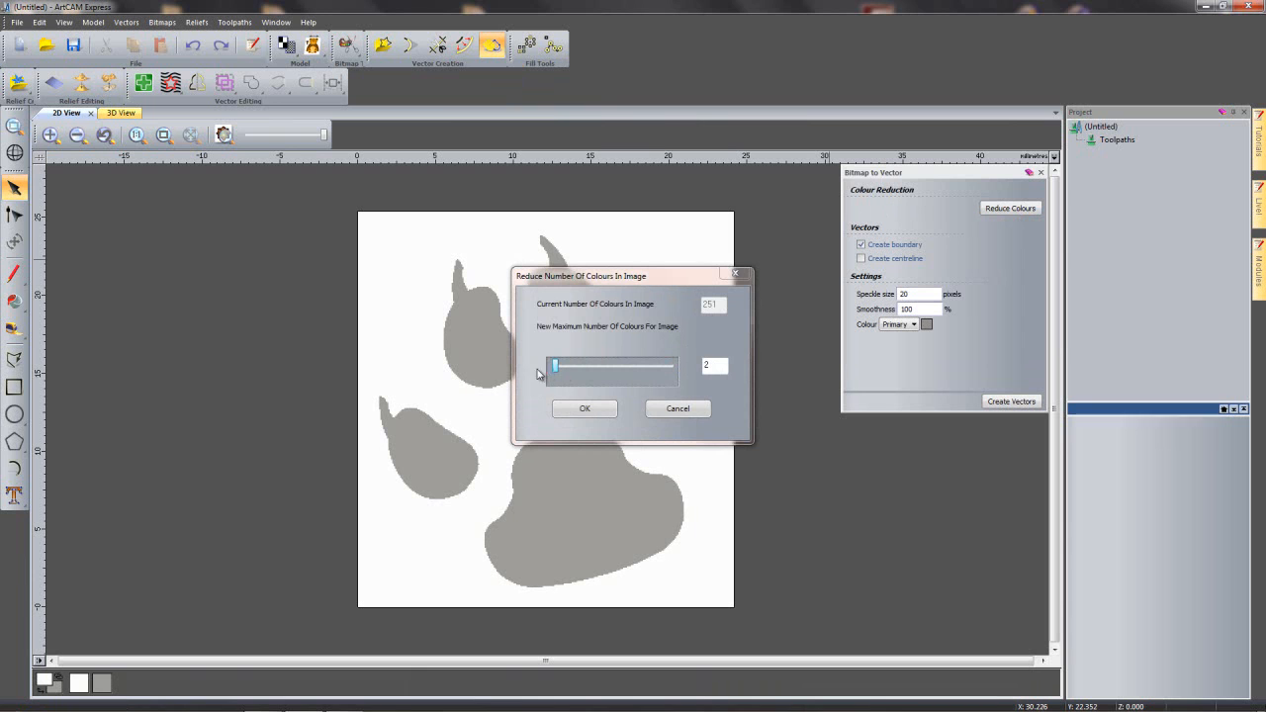
pyautogui.click(582, 409)
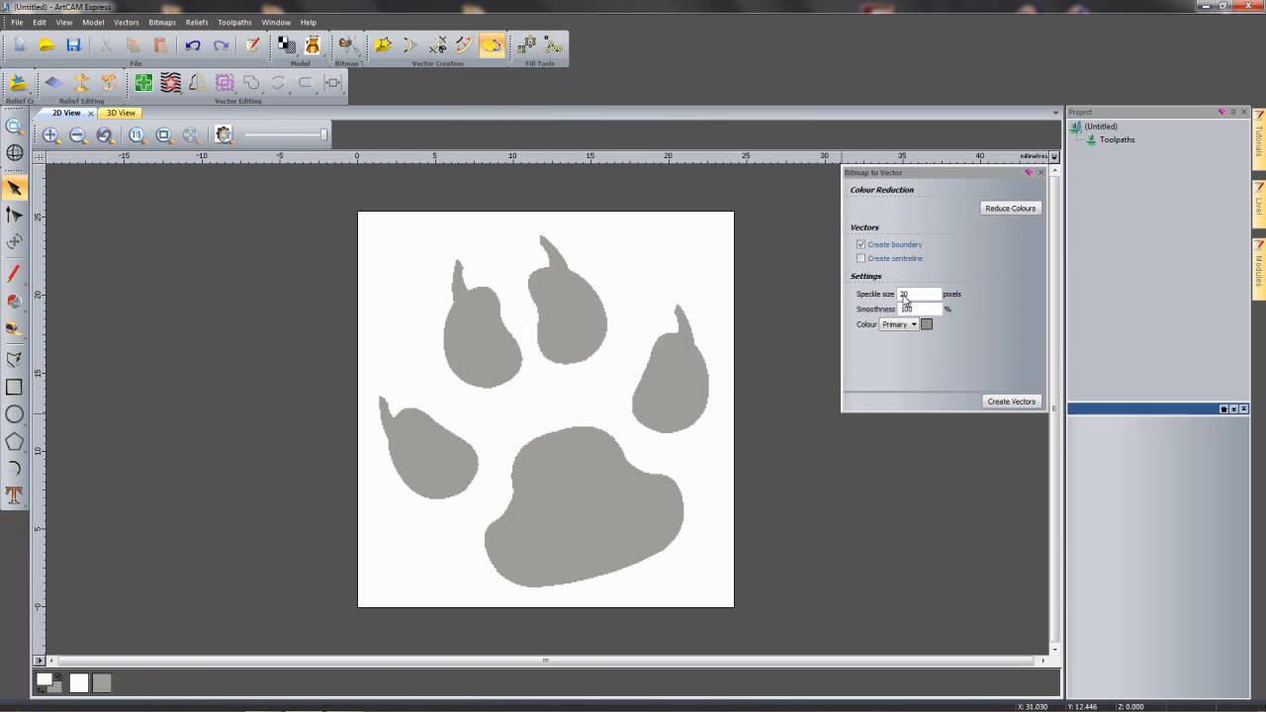
# - Create boundary vectors around the grey paw shapes using the Secondary colour, and close the Bitmap to Vector tool
pyautogui.click(908, 326)
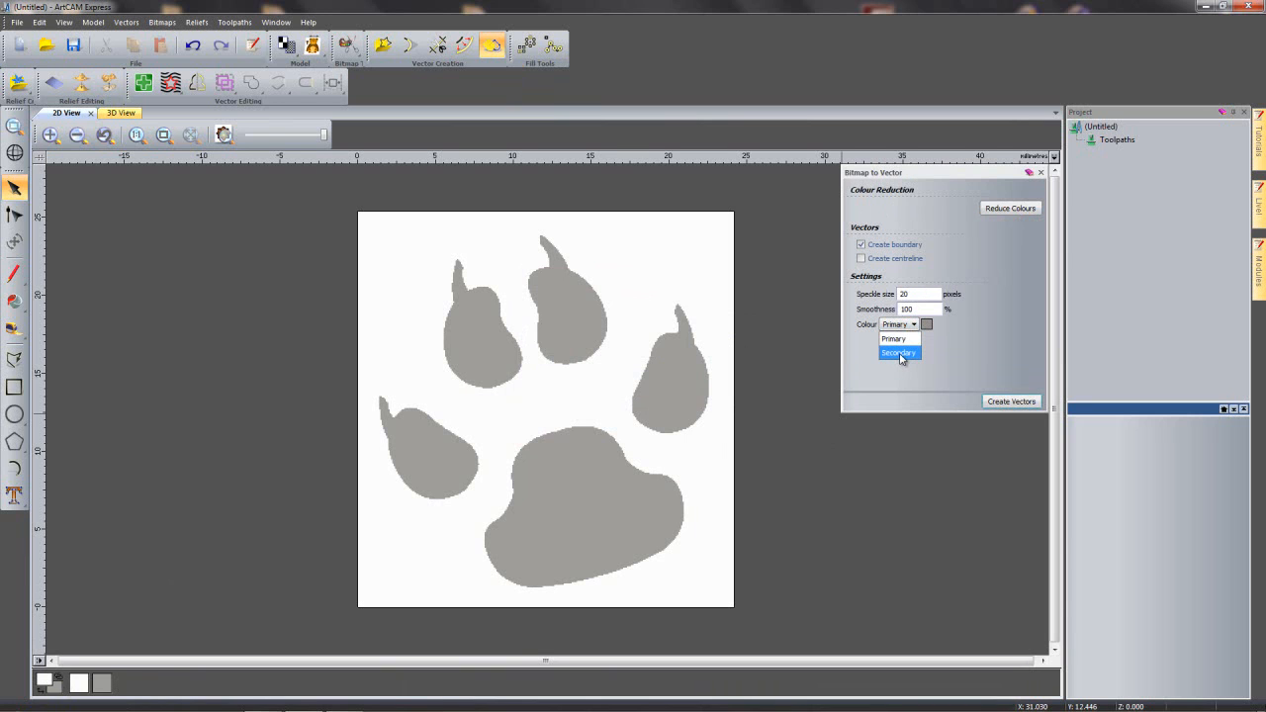
pyautogui.click(900, 354)
pyautogui.click(1019, 403)
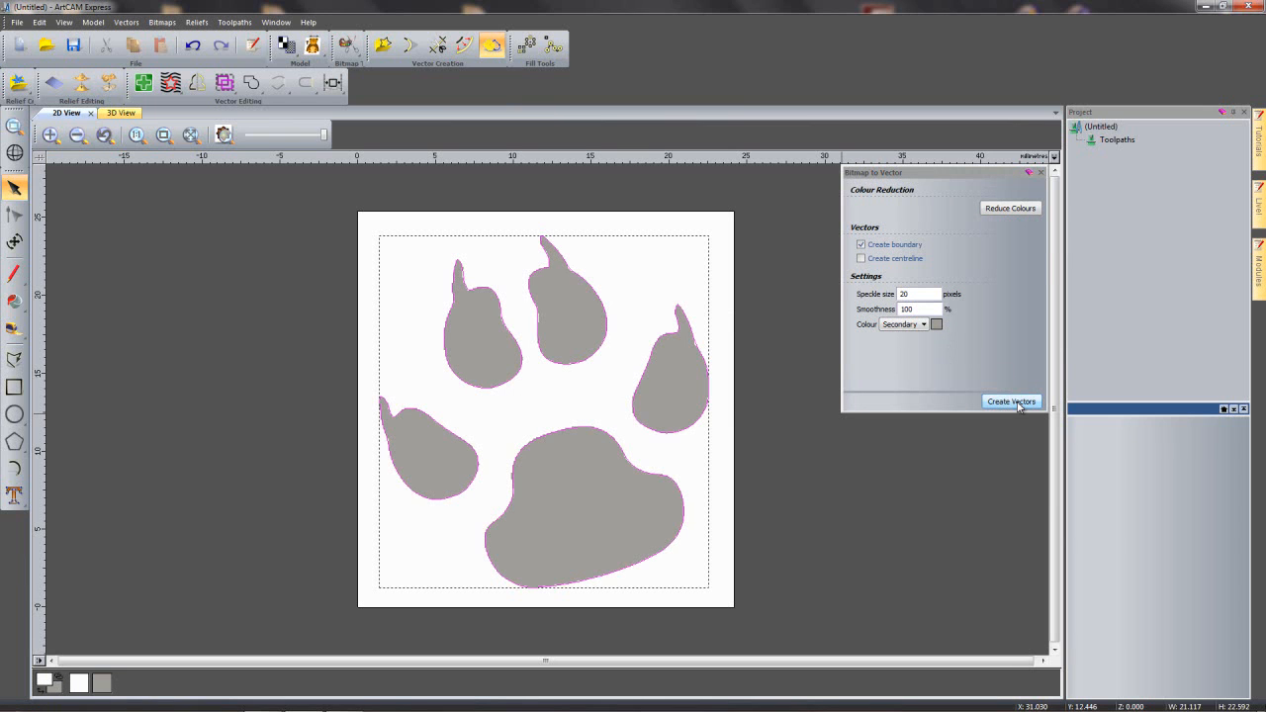
pyautogui.click(1041, 173)
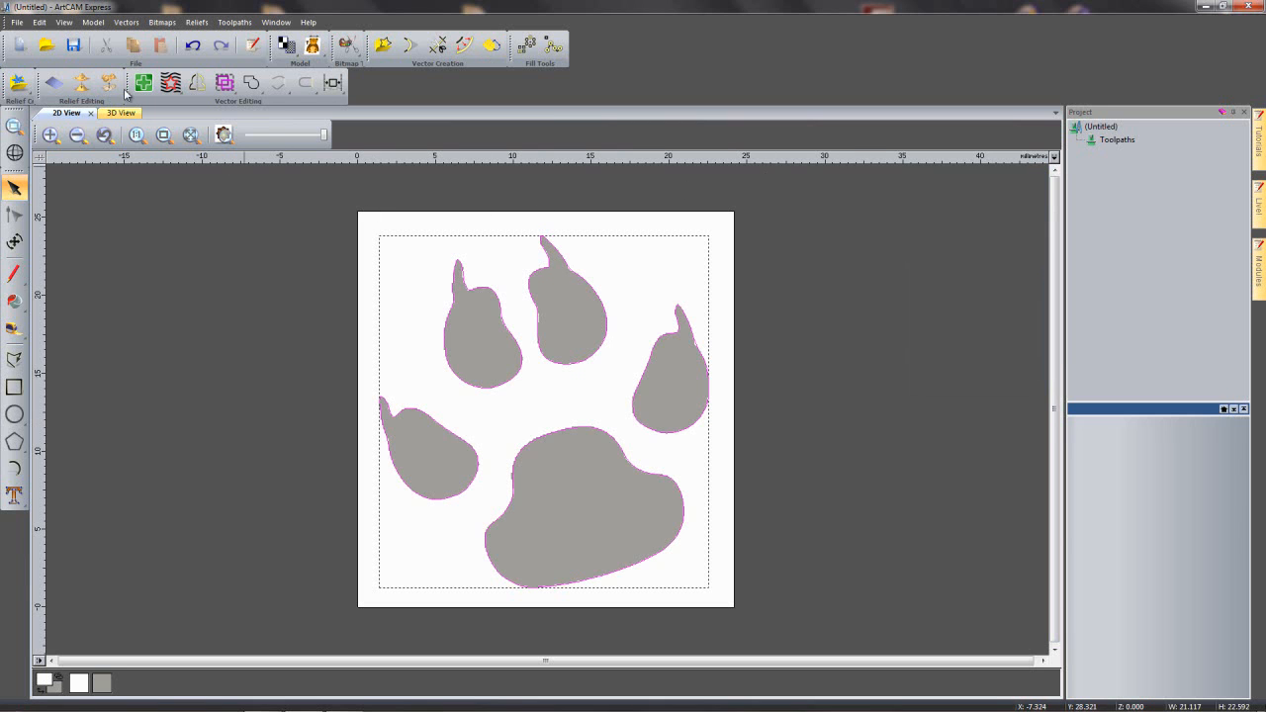
# - Export the paw vectors as an EPS file named dog_paw in the ArtCAM Express 2013 folder
pyautogui.click(125, 22)
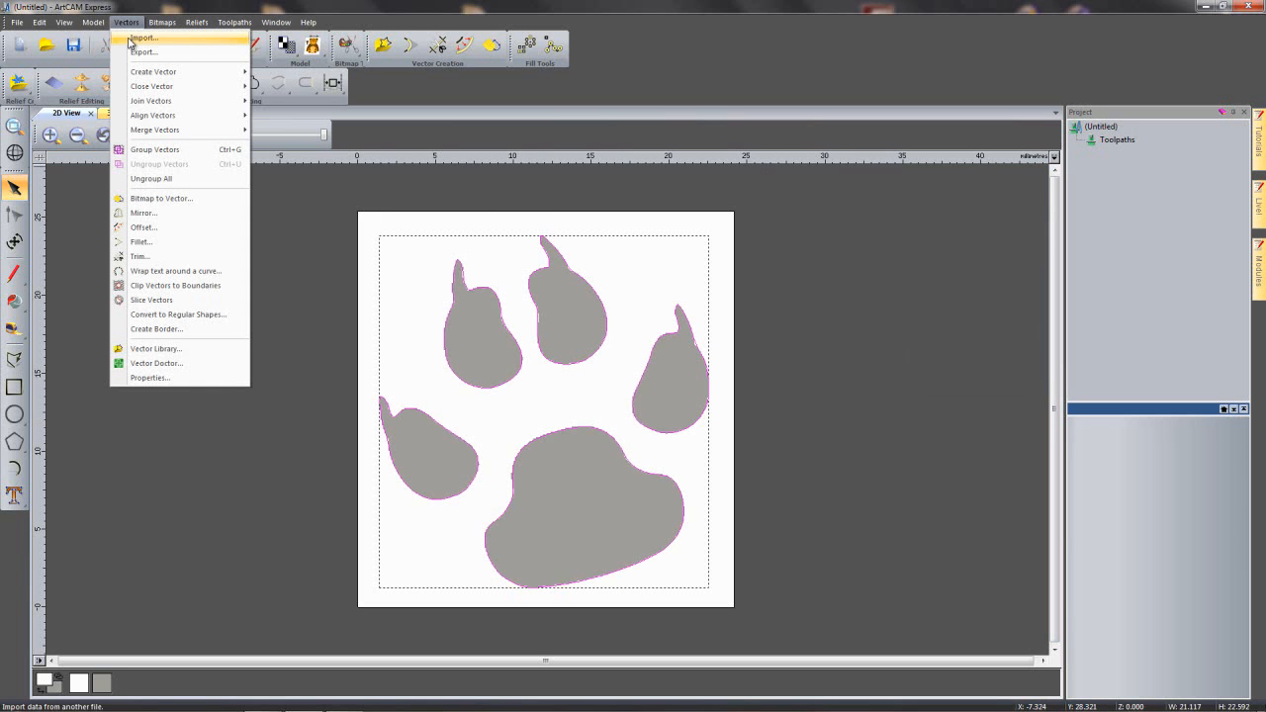
pyautogui.click(138, 52)
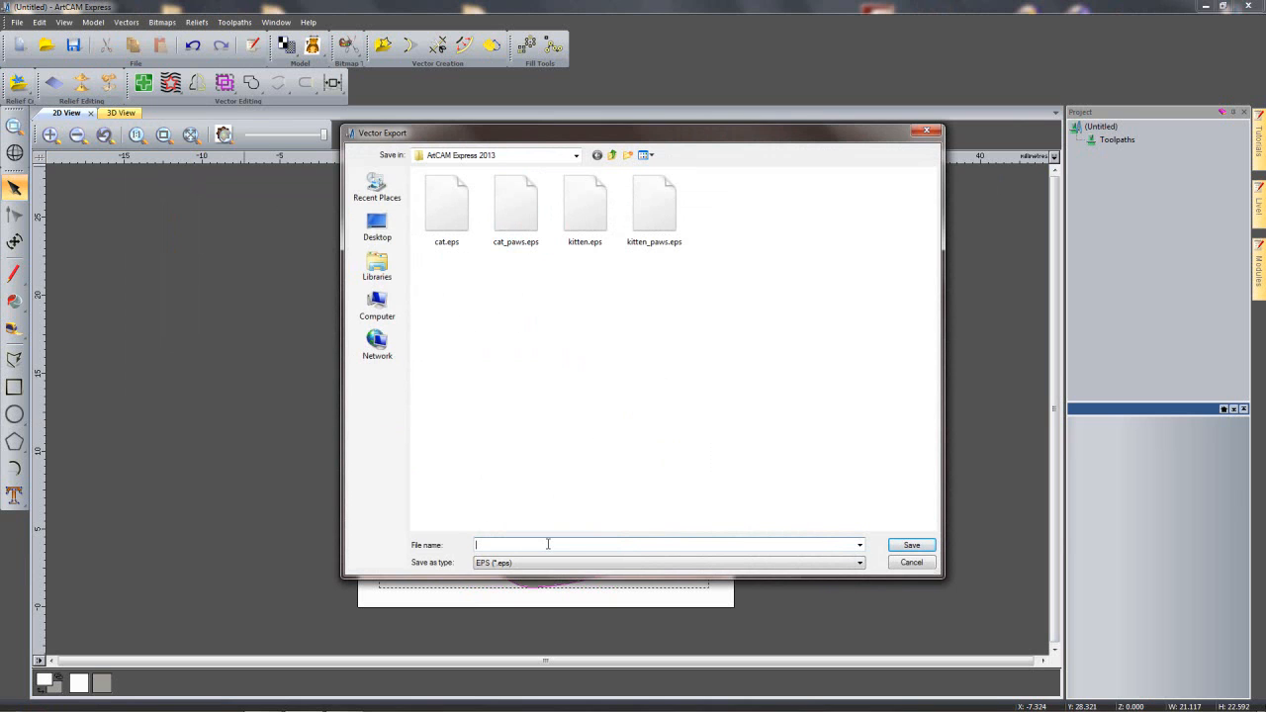
pyautogui.write('dog_paw')
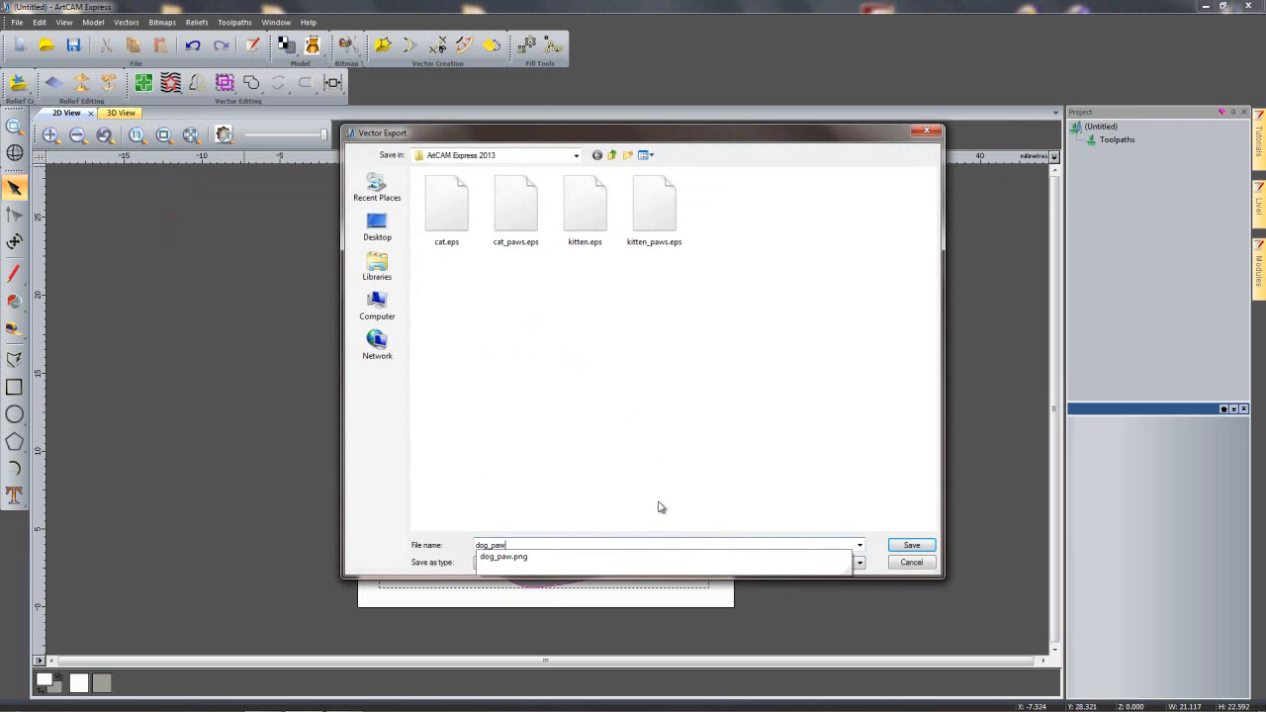
pyautogui.press('Tab')
pyautogui.click(920, 546)
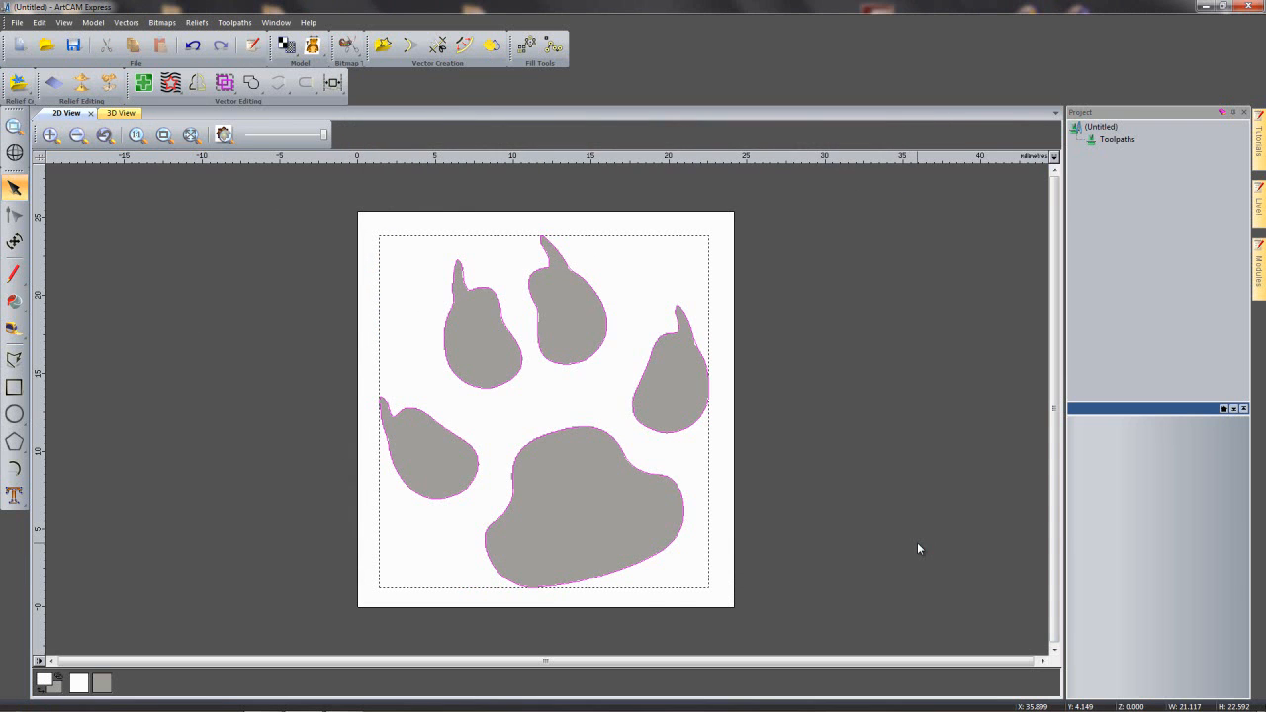
# - Open the expressdemo.art model, discarding the changes to the dog paw model
pyautogui.click(46, 45)
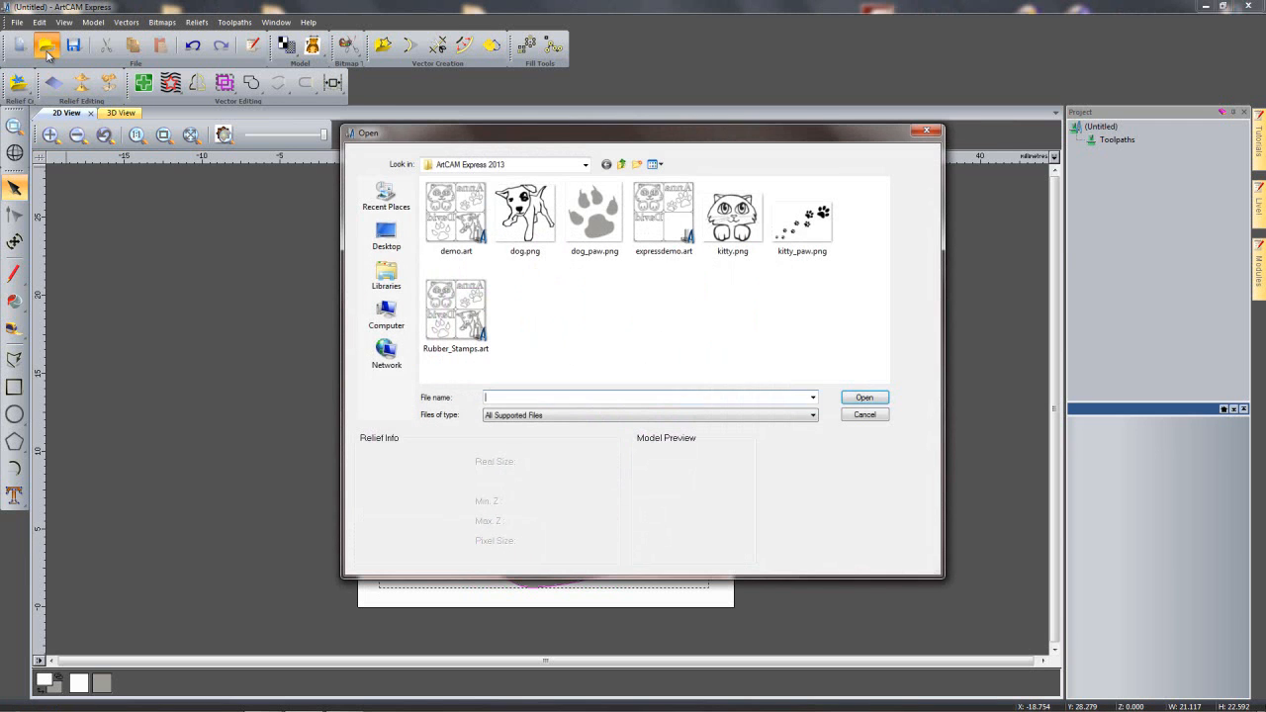
pyautogui.click(672, 210)
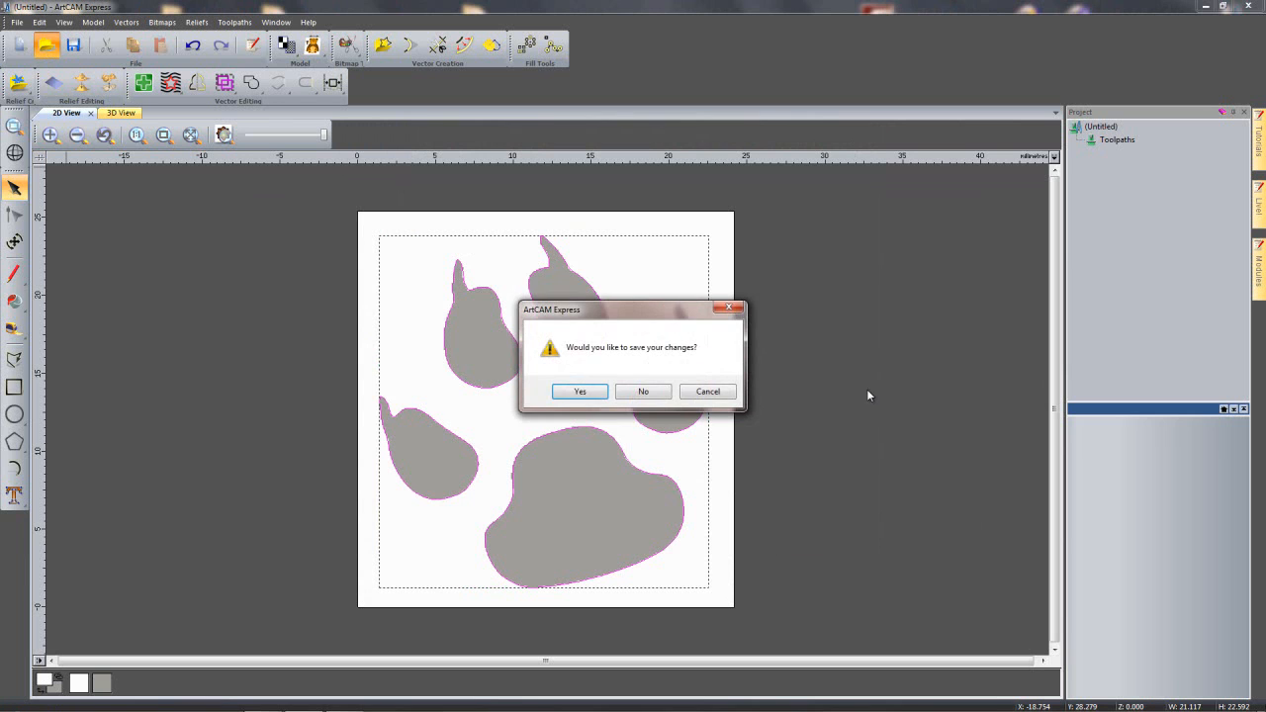
pyautogui.click(643, 391)
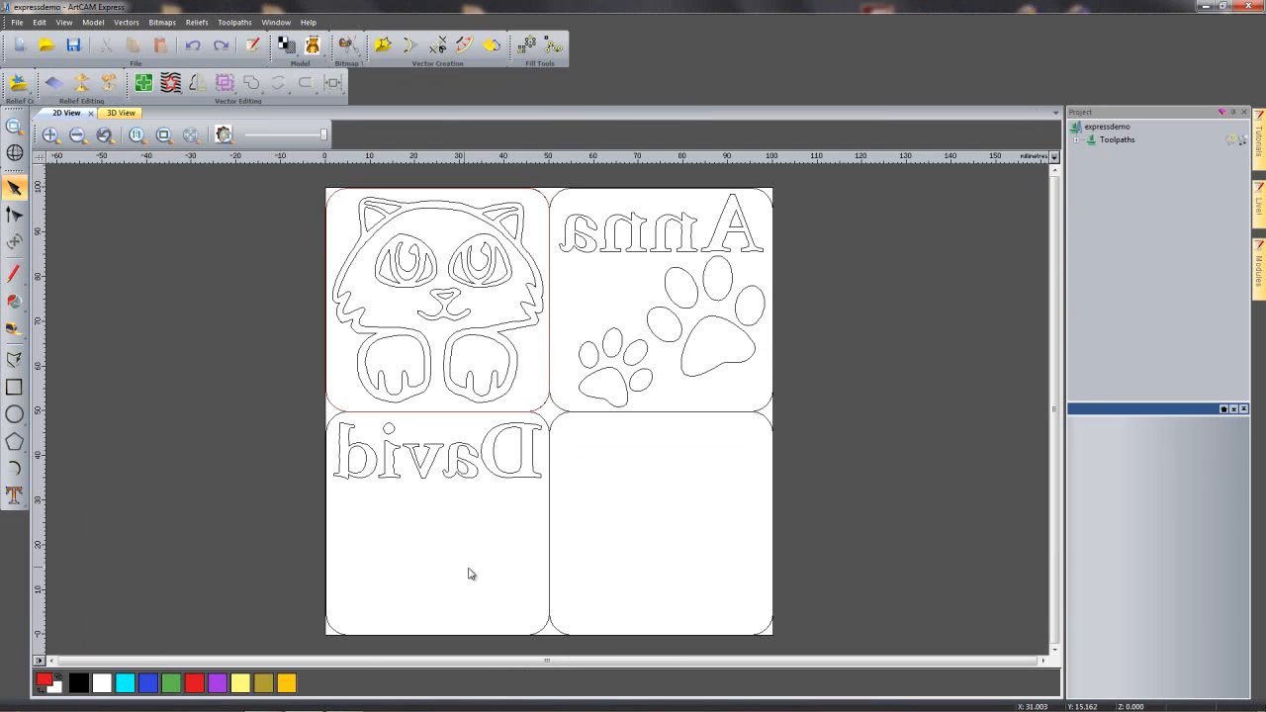
# - Import the dog_paw.eps vectors into the stamp sheet
pyautogui.click(126, 22)
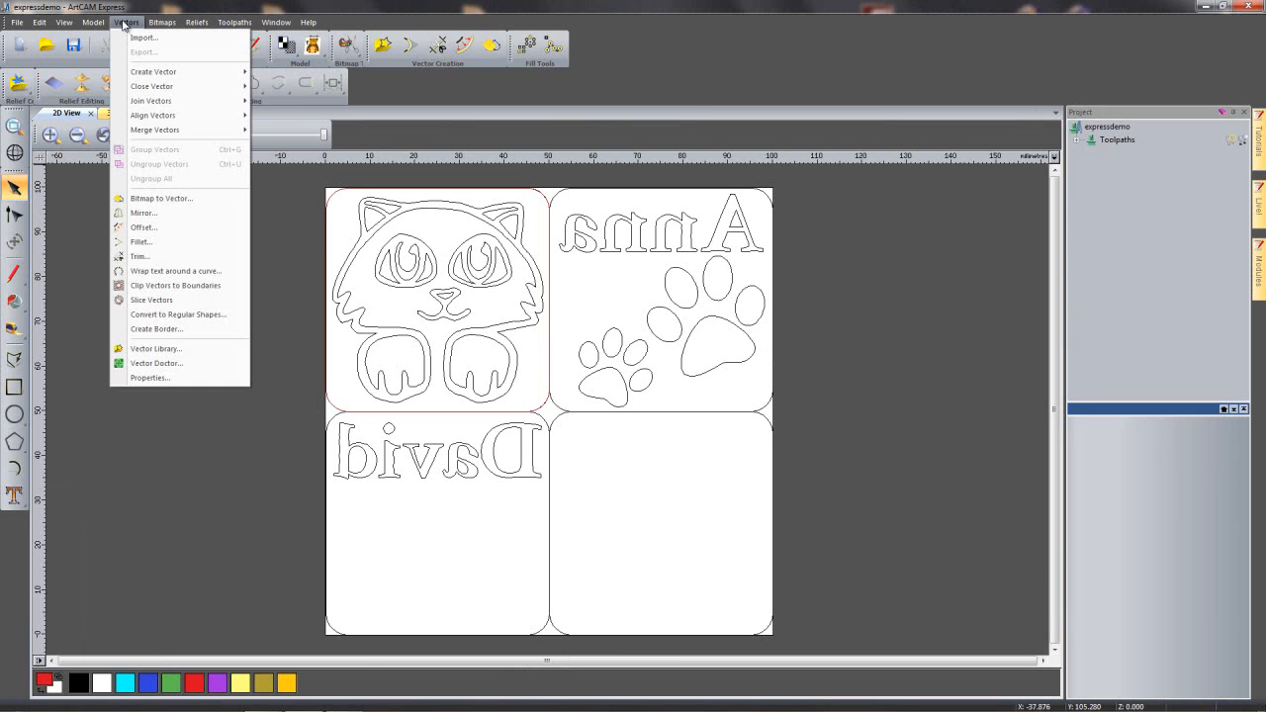
pyautogui.click(136, 38)
pyautogui.click(584, 208)
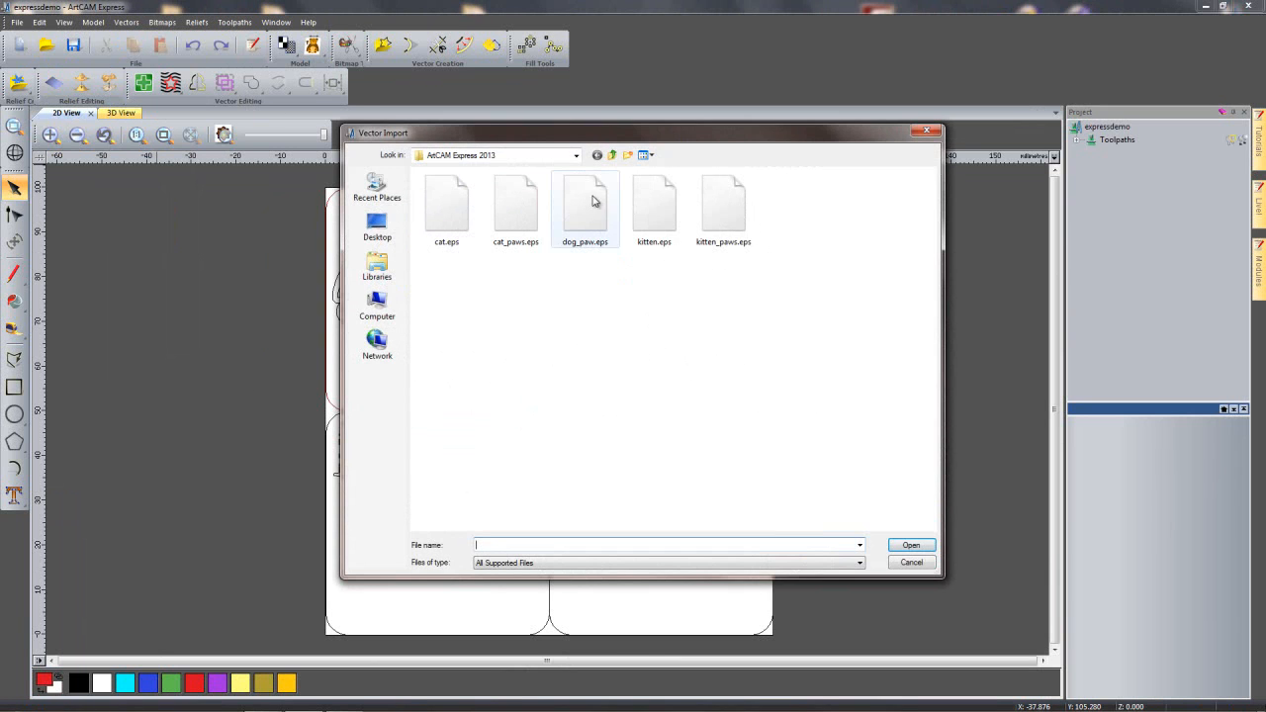
pyautogui.click(926, 544)
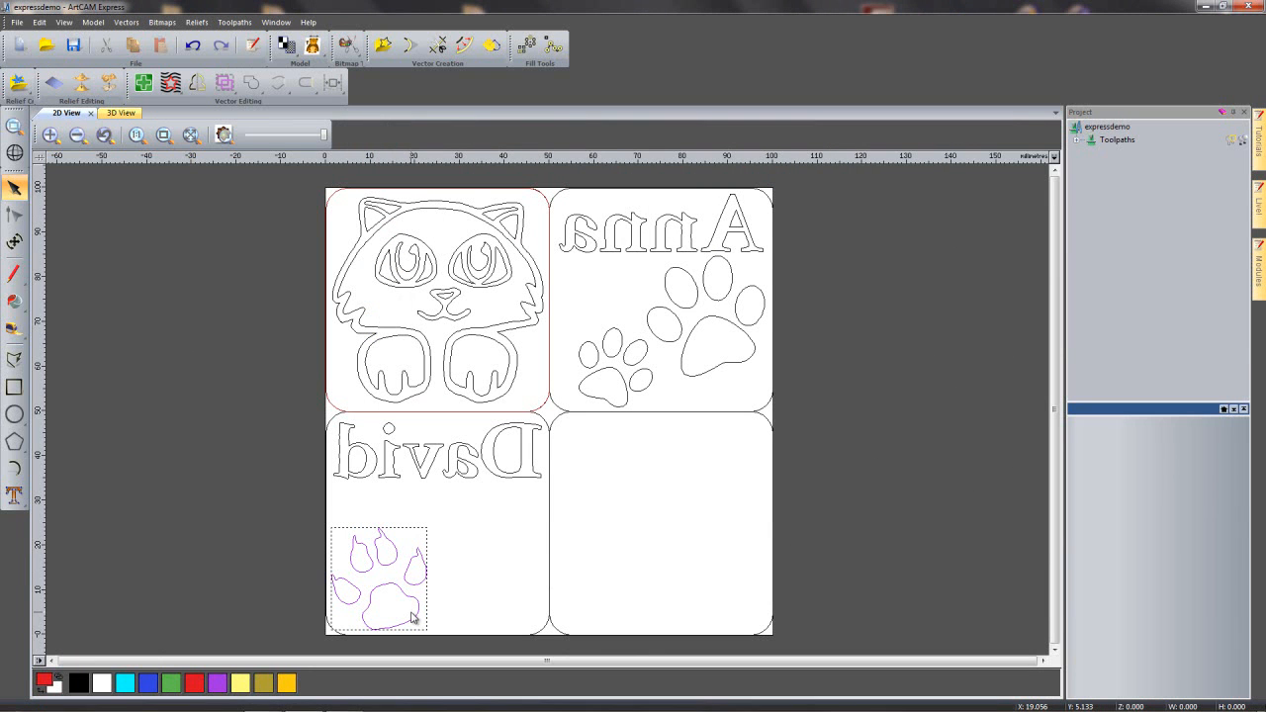
# - Centre the dog paw horizontally within the border of the stamp below the kitten, and clear the selection
pyautogui.scroll(3, 501, 588)
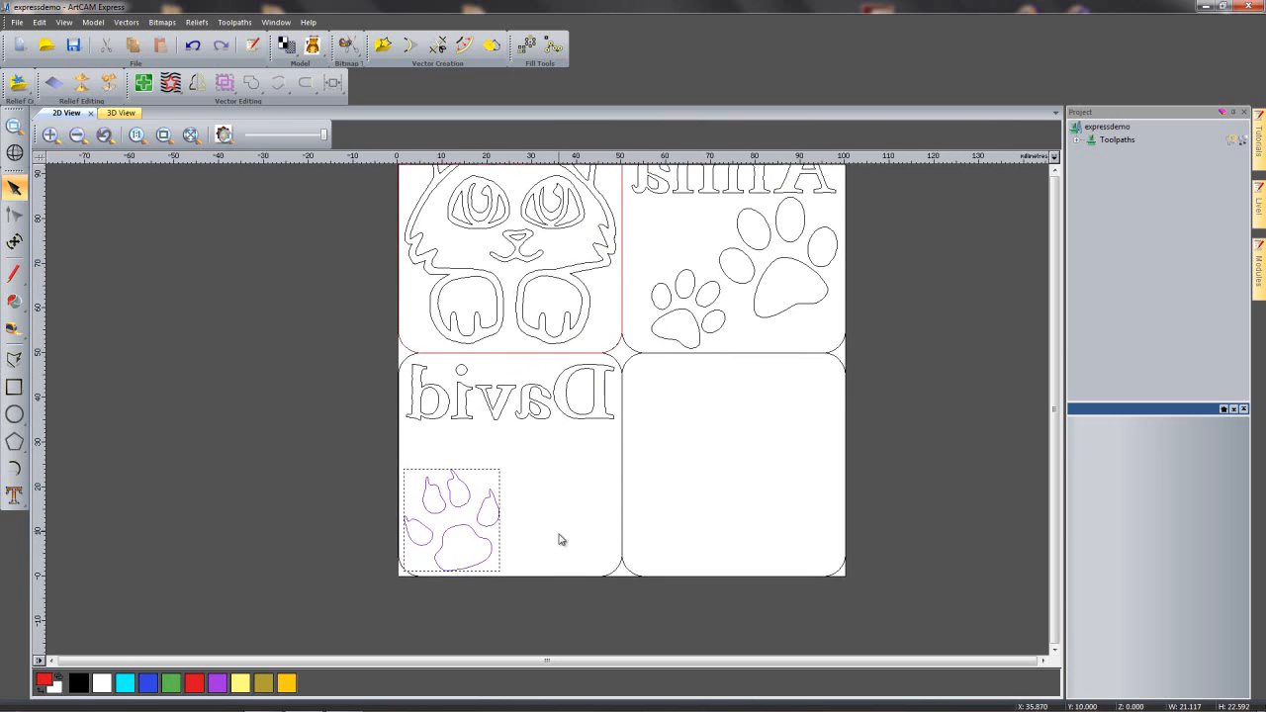
pyautogui.click(293, 260)
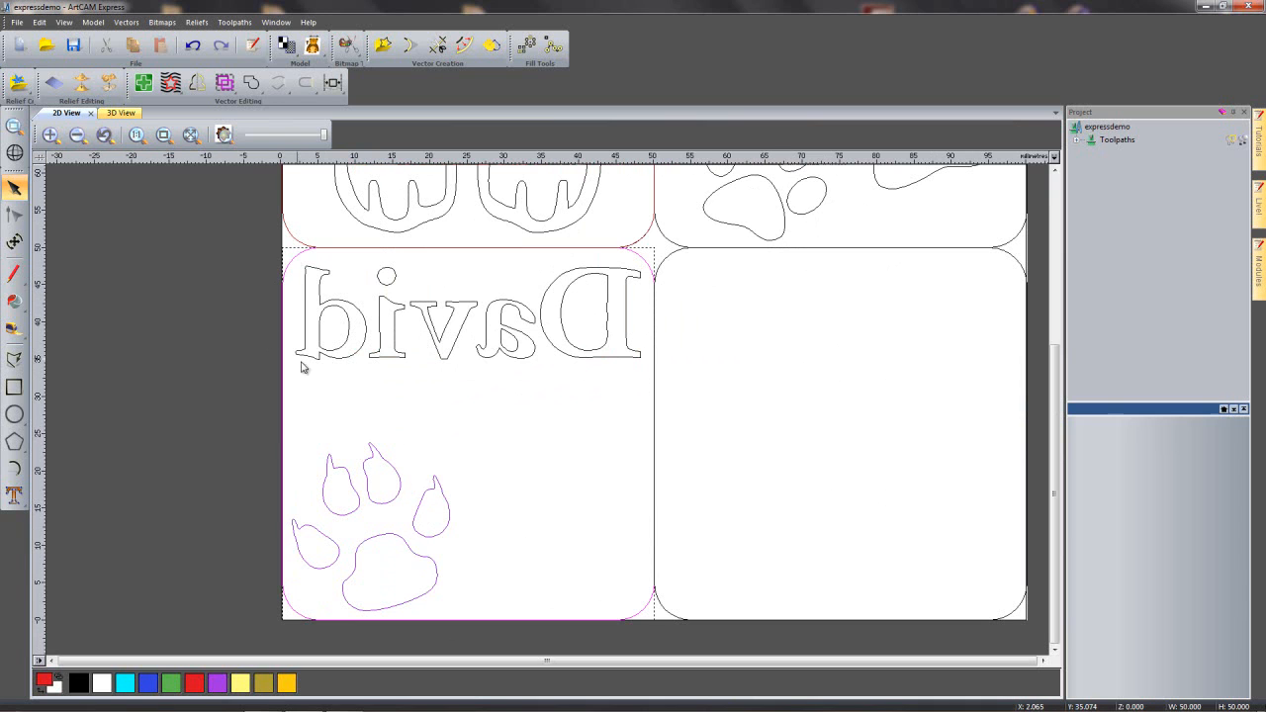
pyautogui.click(332, 83)
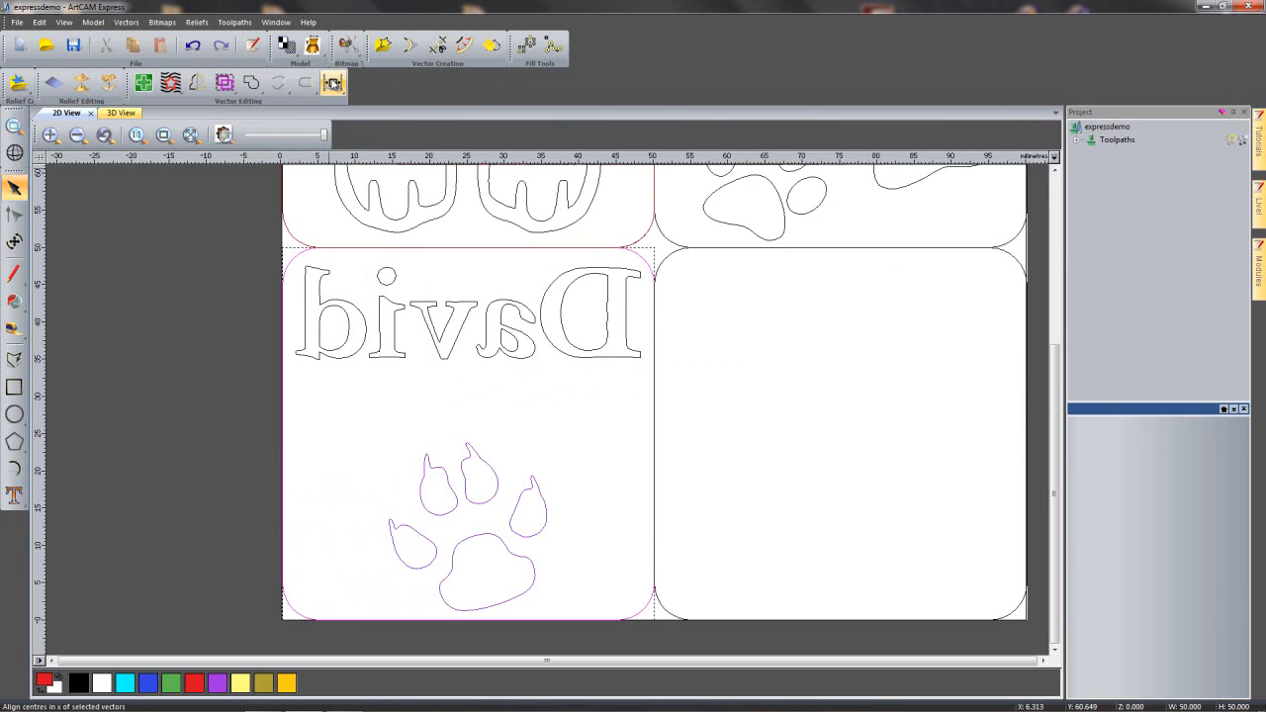
pyautogui.click(857, 579)
# - Nudge the dog paw up beneath the name text so its centre sits at about Y 17.2 mm
pyautogui.click(495, 608)
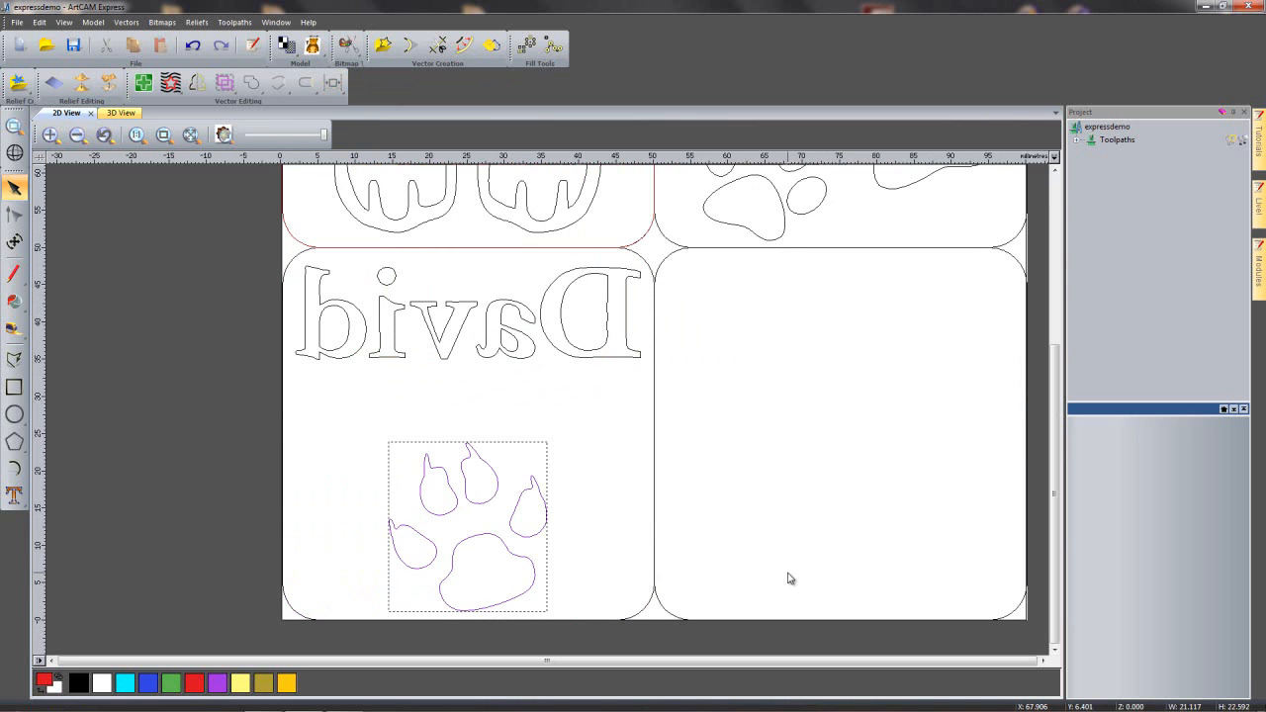
pyautogui.press('Up')
pyautogui.press('Up')
pyautogui.press('Up')
pyautogui.press('Up')
pyautogui.press('Up')
pyautogui.press('Up')
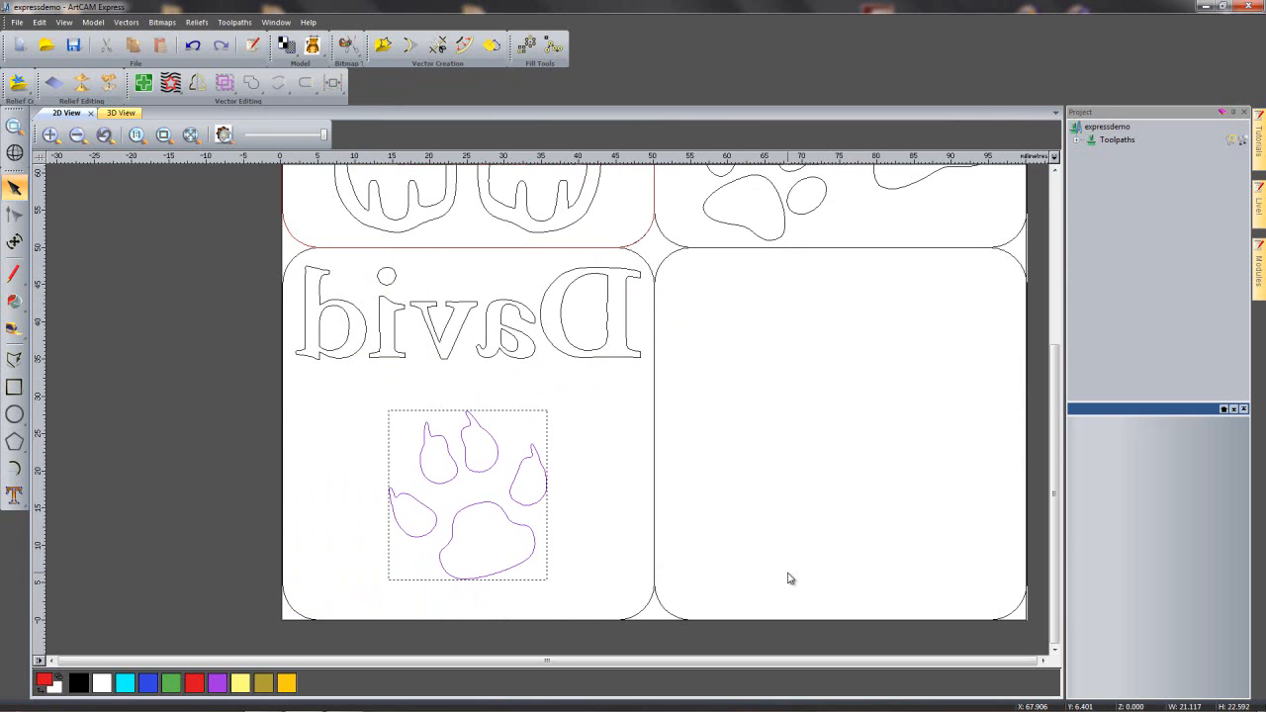
pyautogui.press('Down')
pyautogui.press('Down')
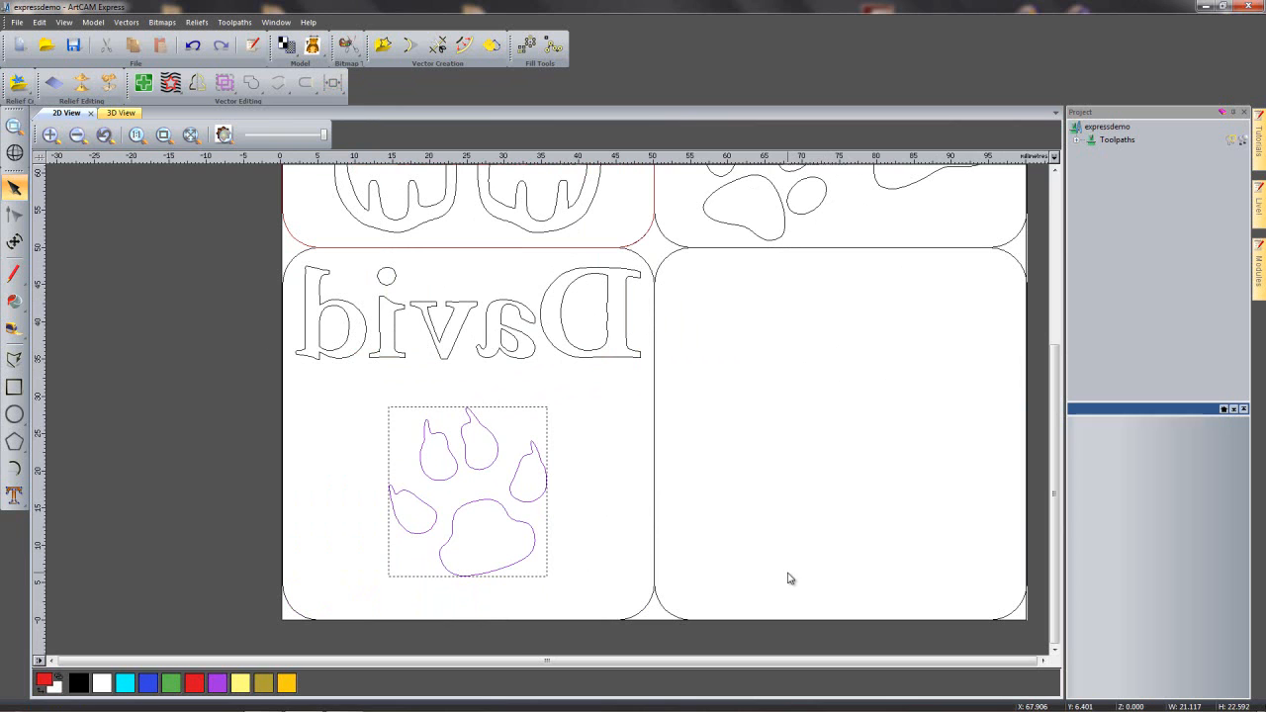
# - Enlarge the dog paw about its centre to about 29.9 by 32 mm, and nudge it up to about Y 17.6 mm
pyautogui.click(507, 534)
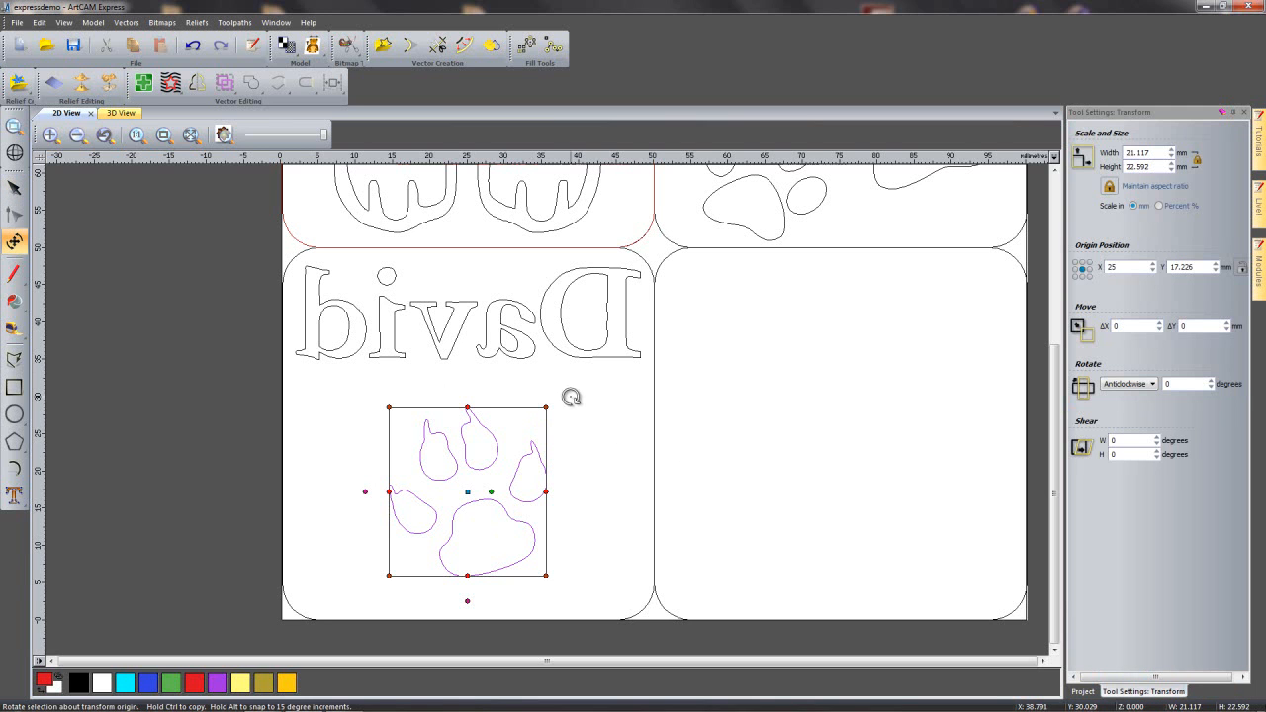
pyautogui.moveTo(549, 409); pyautogui.dragTo(581, 373)
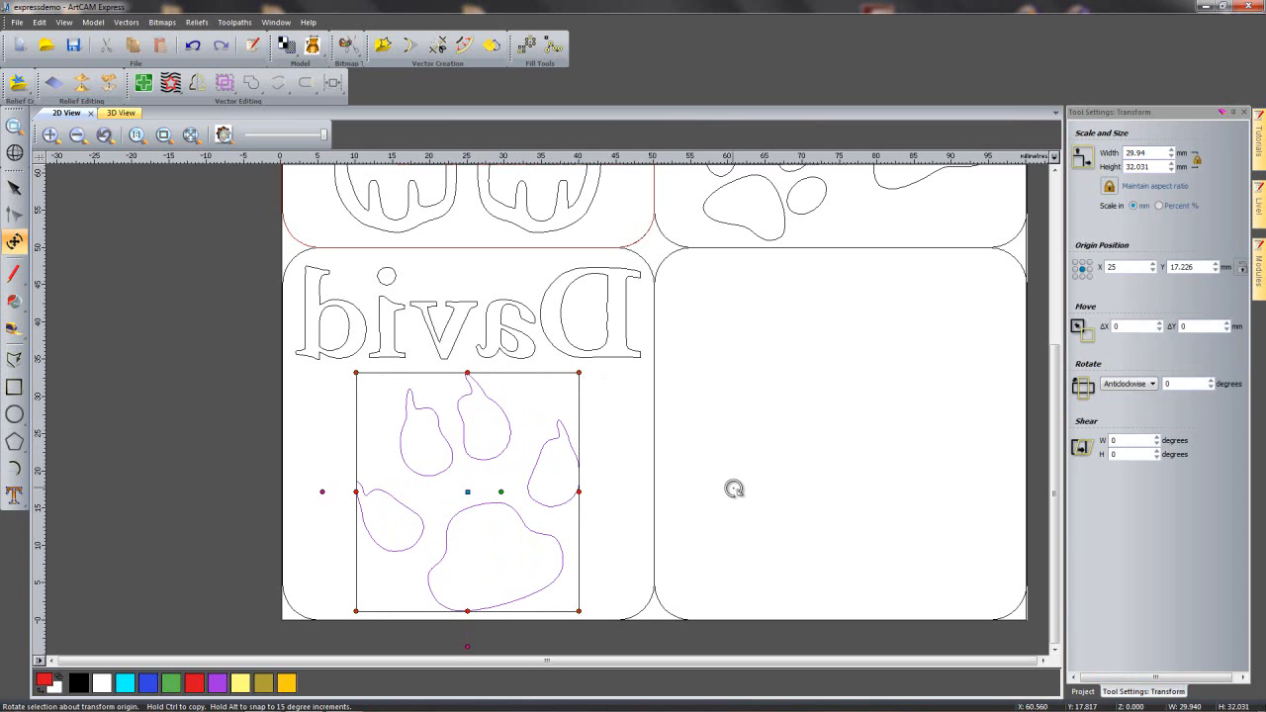
pyautogui.press('Up')
pyautogui.press('Up')
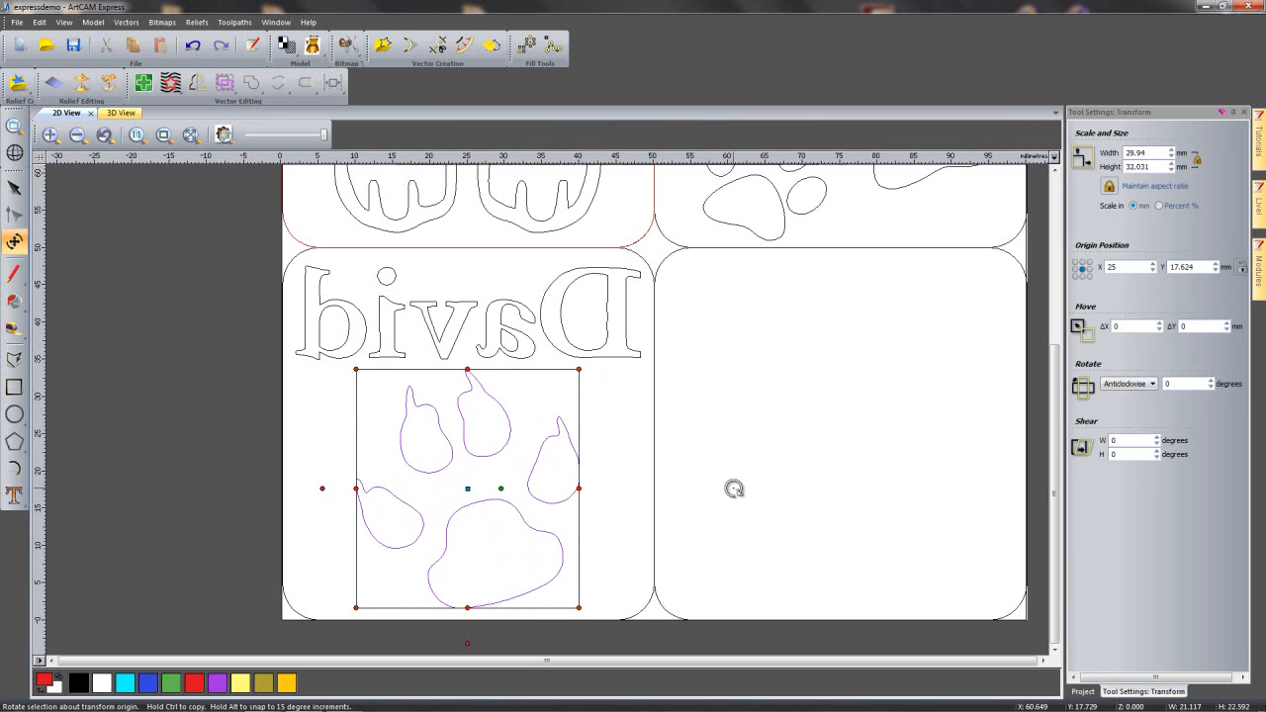
pyautogui.press('Escape')
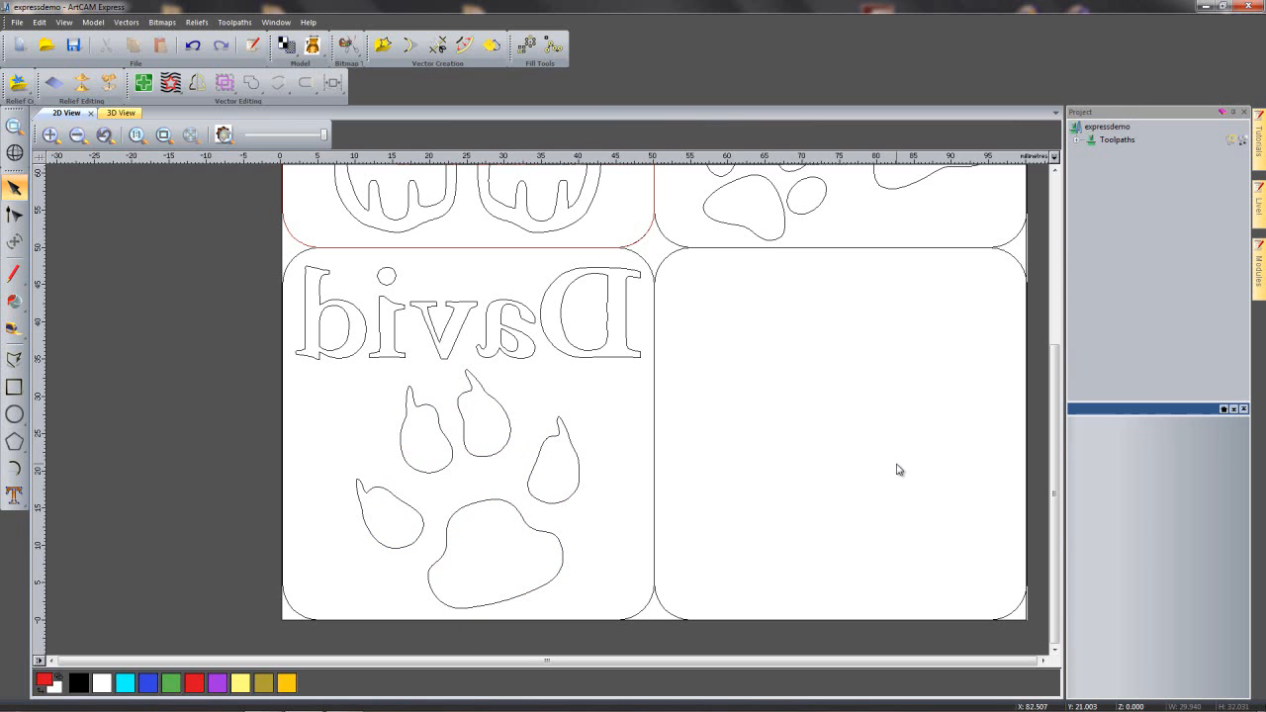
# - Save the updated stamp sheet to expressdemo.art
pyautogui.moveTo(910, 461); pyautogui.dragTo(708, 453, button='middle')
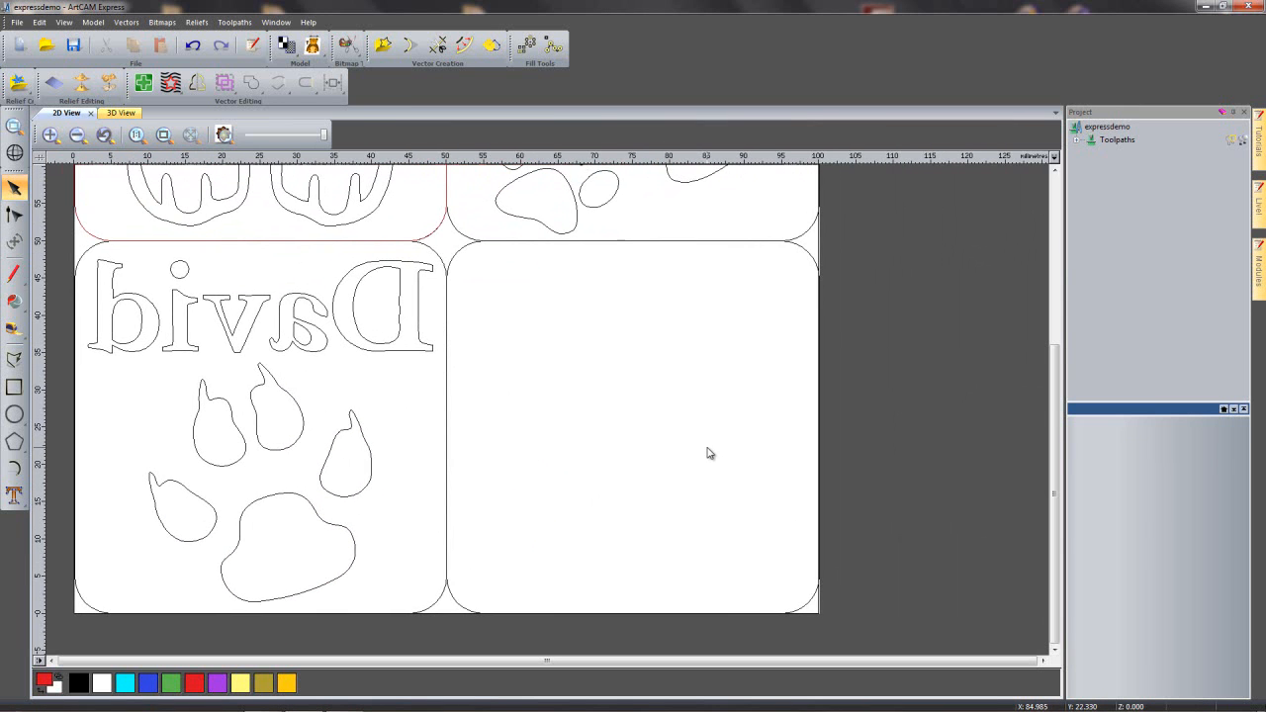
pyautogui.scroll(-2, 607, 390)
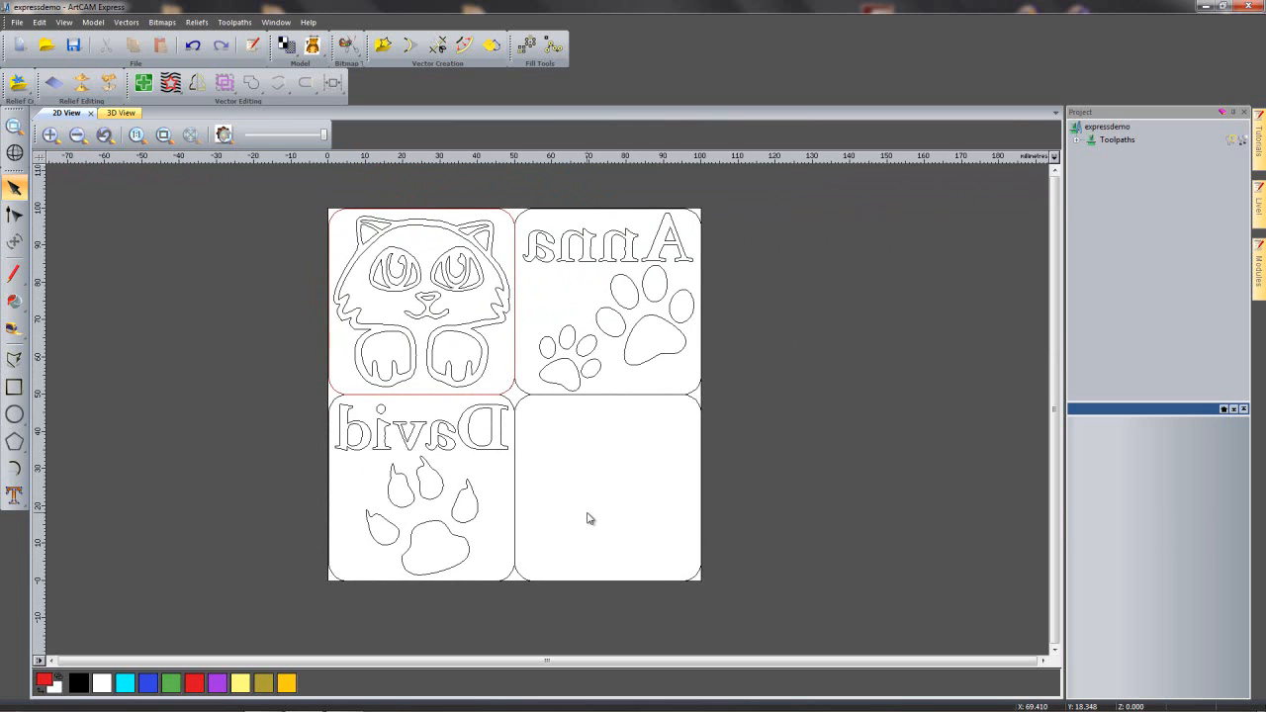
pyautogui.click(77, 45)
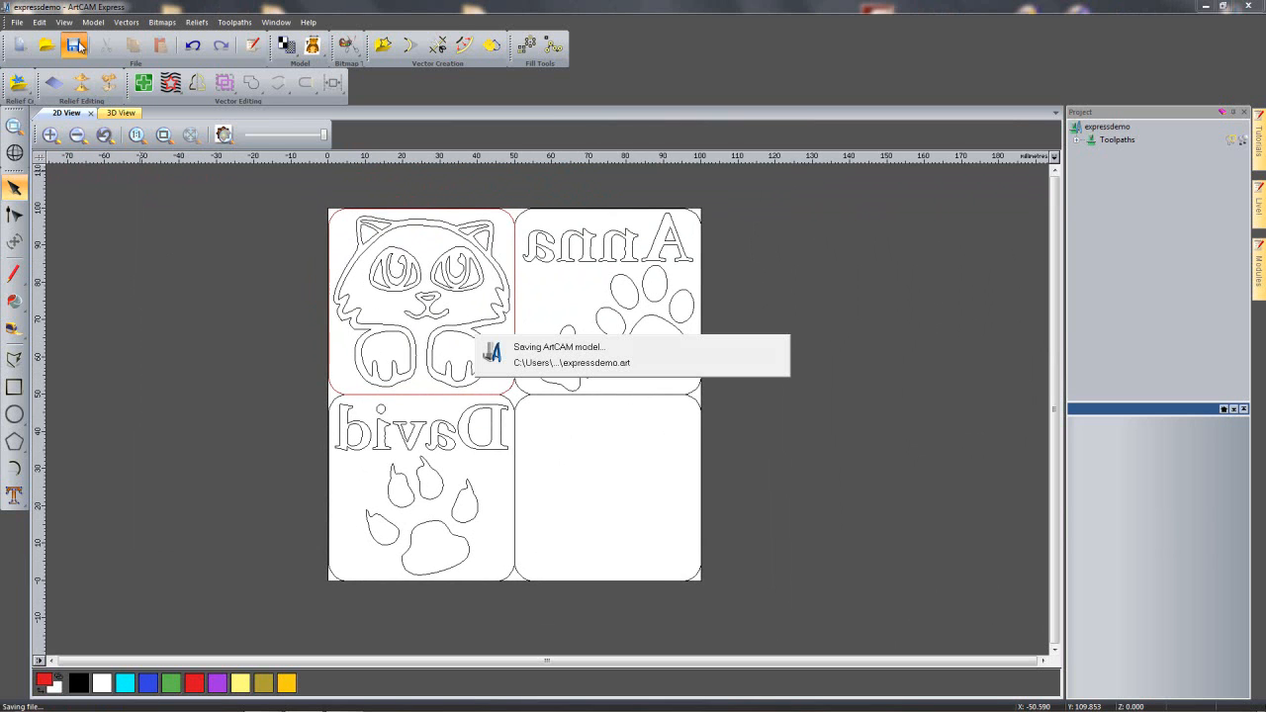
# - Open the dog.png image as a new model, sized by scanned resolution at 300 d.p.i. in millimetres
pyautogui.click(47, 45)
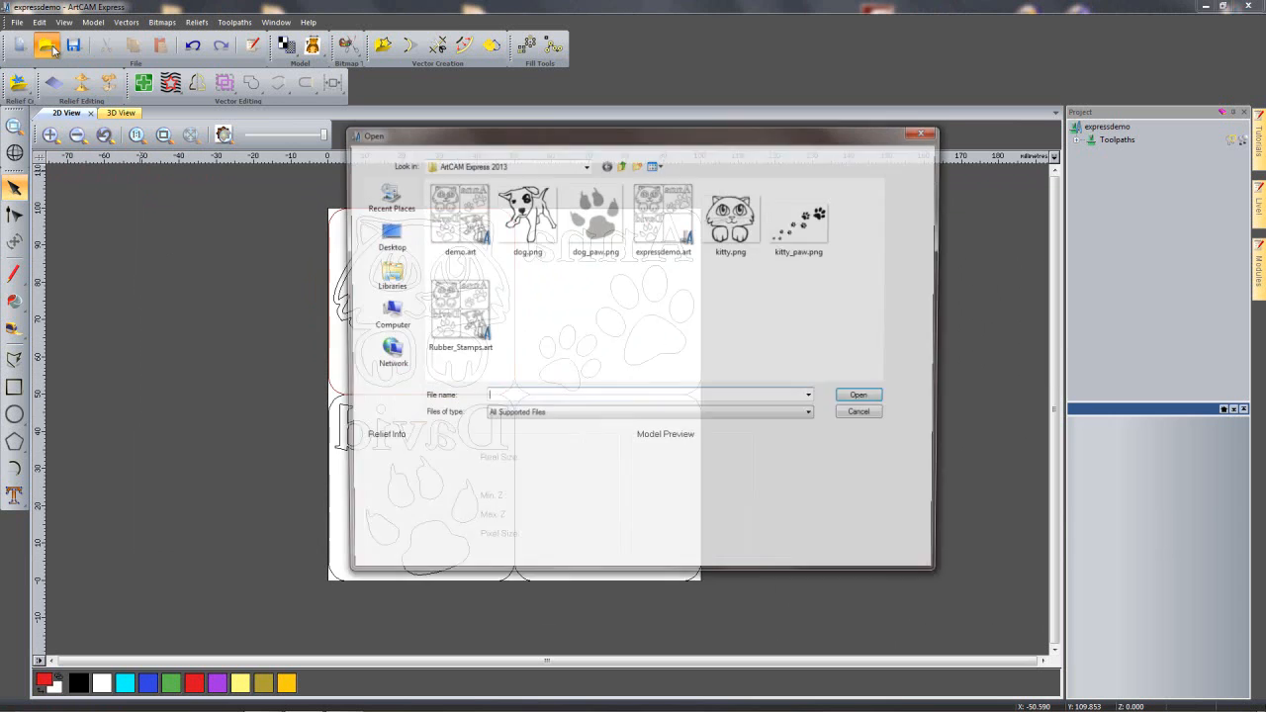
pyautogui.click(520, 226)
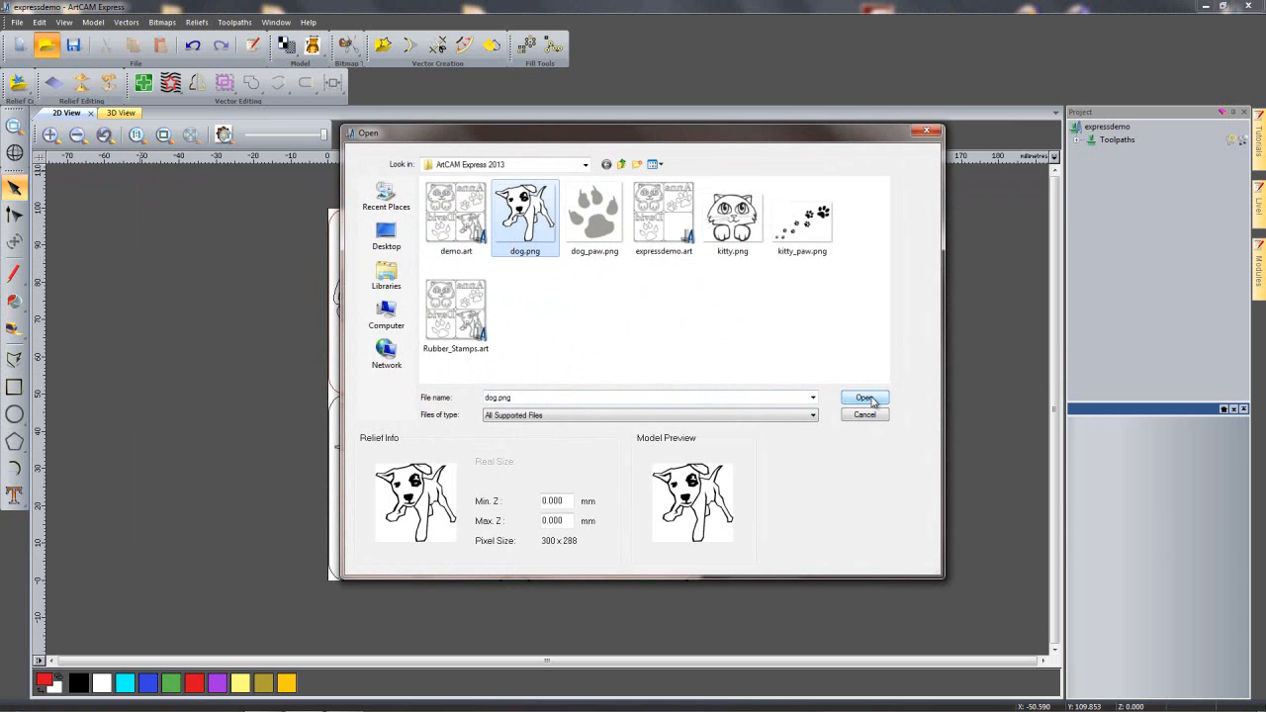
pyautogui.click(865, 396)
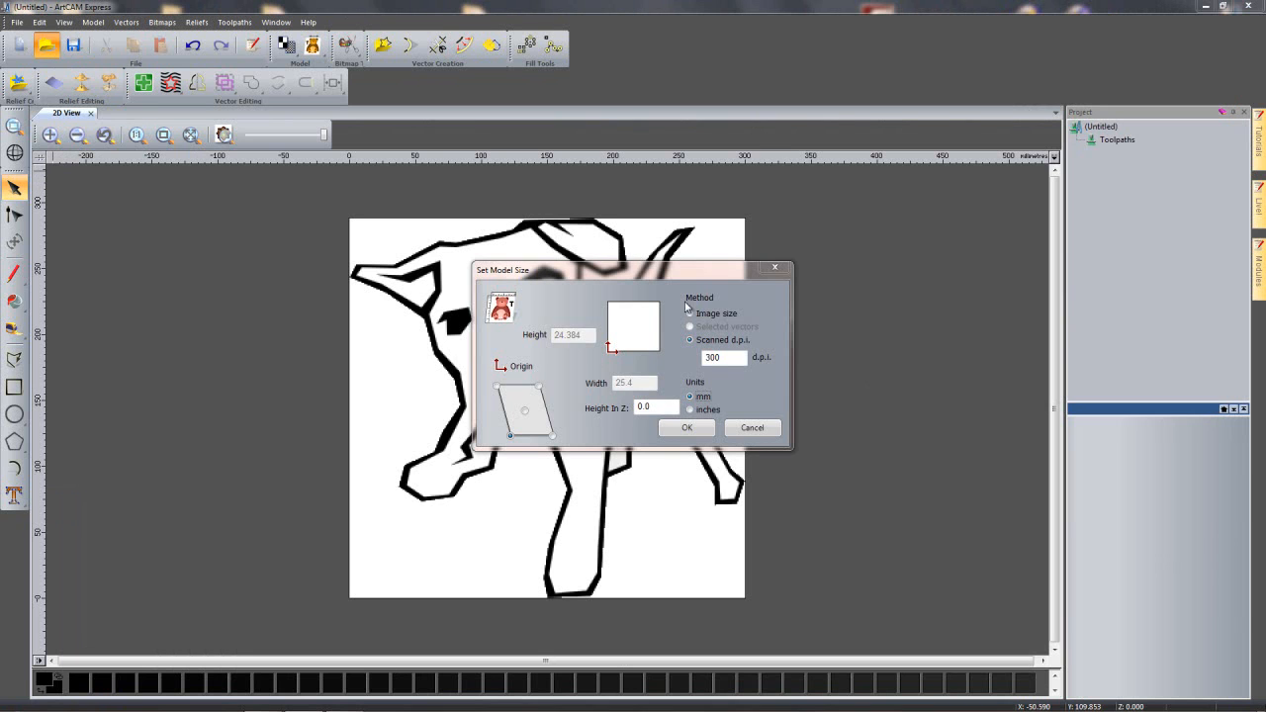
pyautogui.click(688, 428)
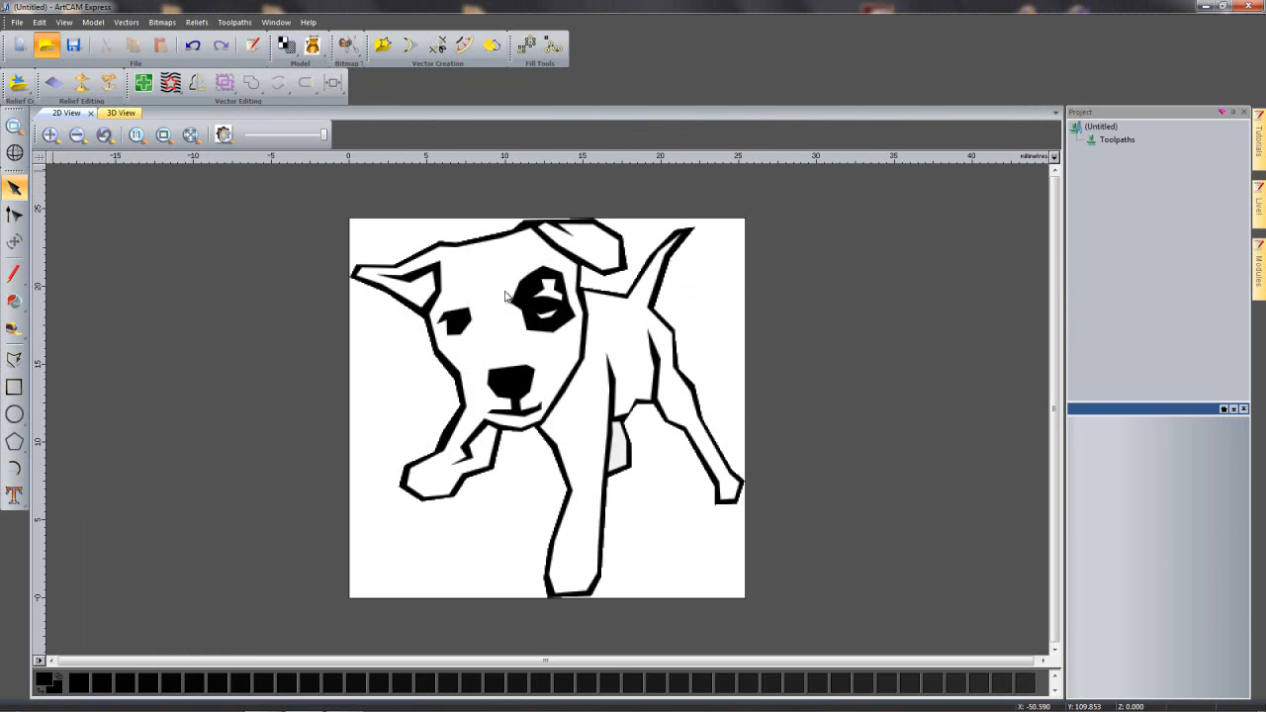
# - Reduce the dog image to a maximum of 2 colours
pyautogui.click(346, 45)
pyautogui.moveTo(670, 367); pyautogui.dragTo(513, 374)
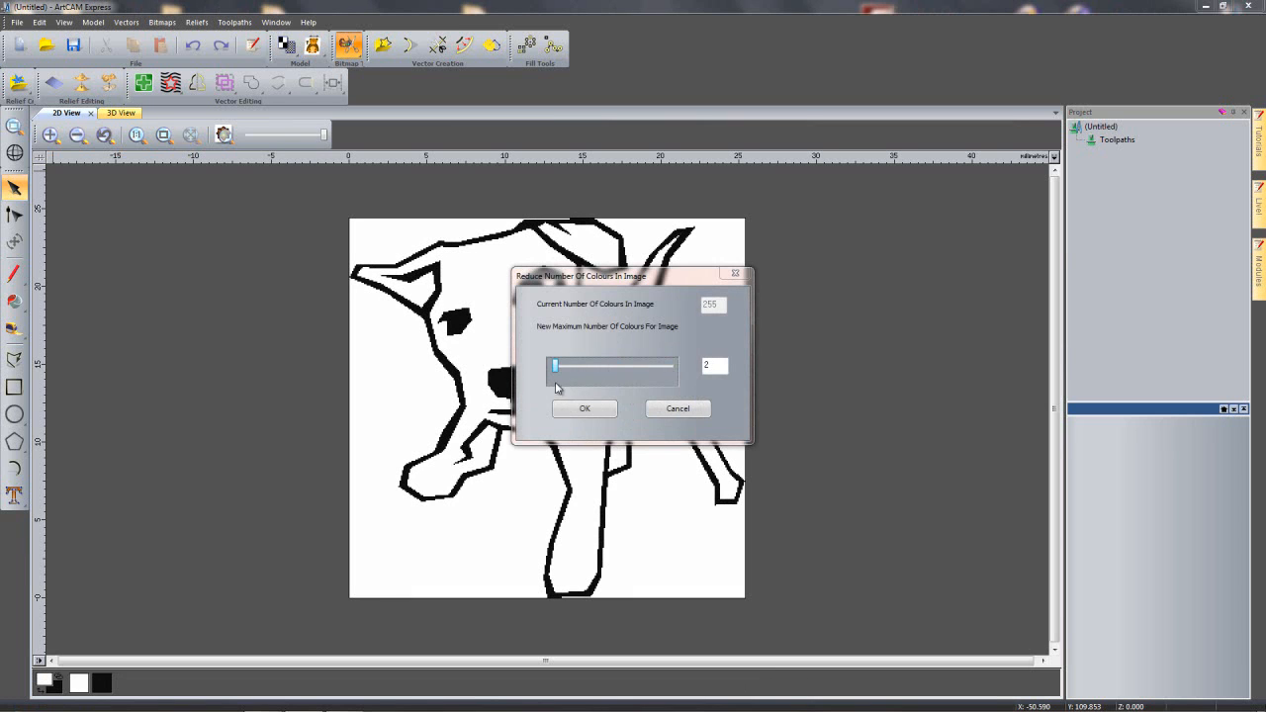
pyautogui.click(585, 409)
# - Make black the primary colour and trace it into boundary vectors with smoothness set to 75%
pyautogui.click(44, 685)
pyautogui.click(488, 58)
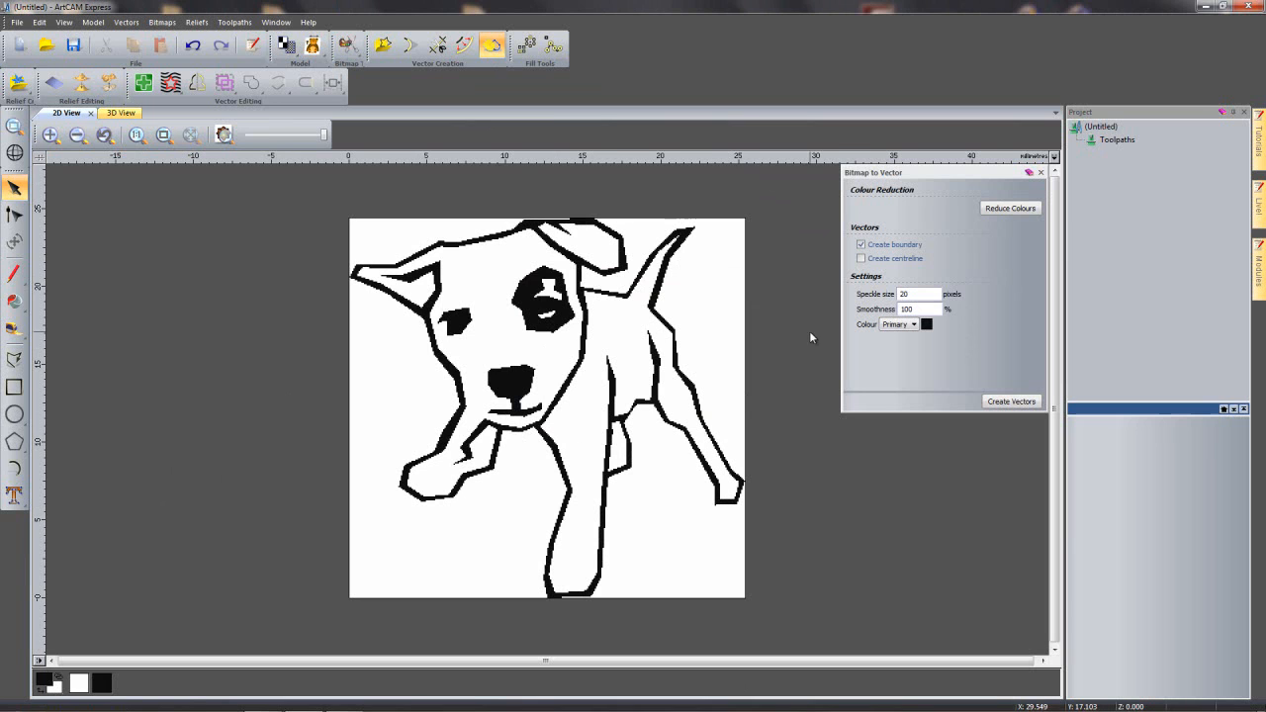
pyautogui.moveTo(926, 310); pyautogui.dragTo(882, 308)
pyautogui.scroll(1, 585, 376)
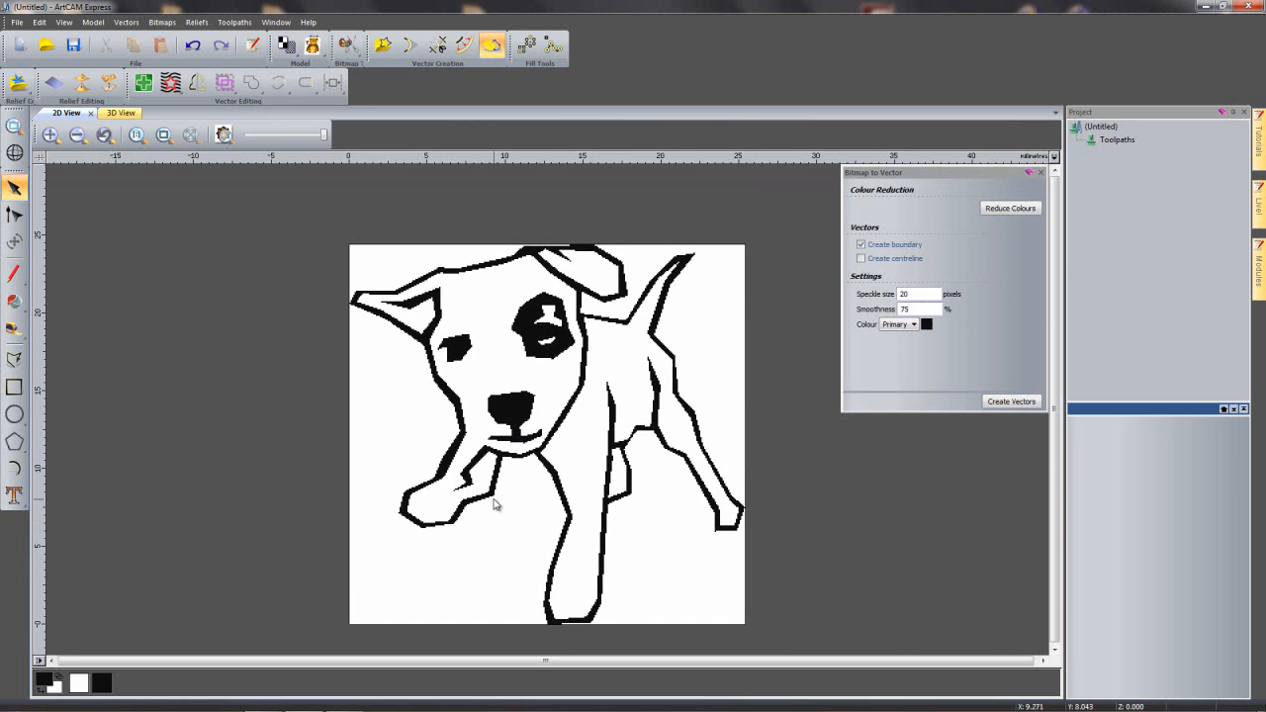
pyautogui.scroll(2, 500, 509)
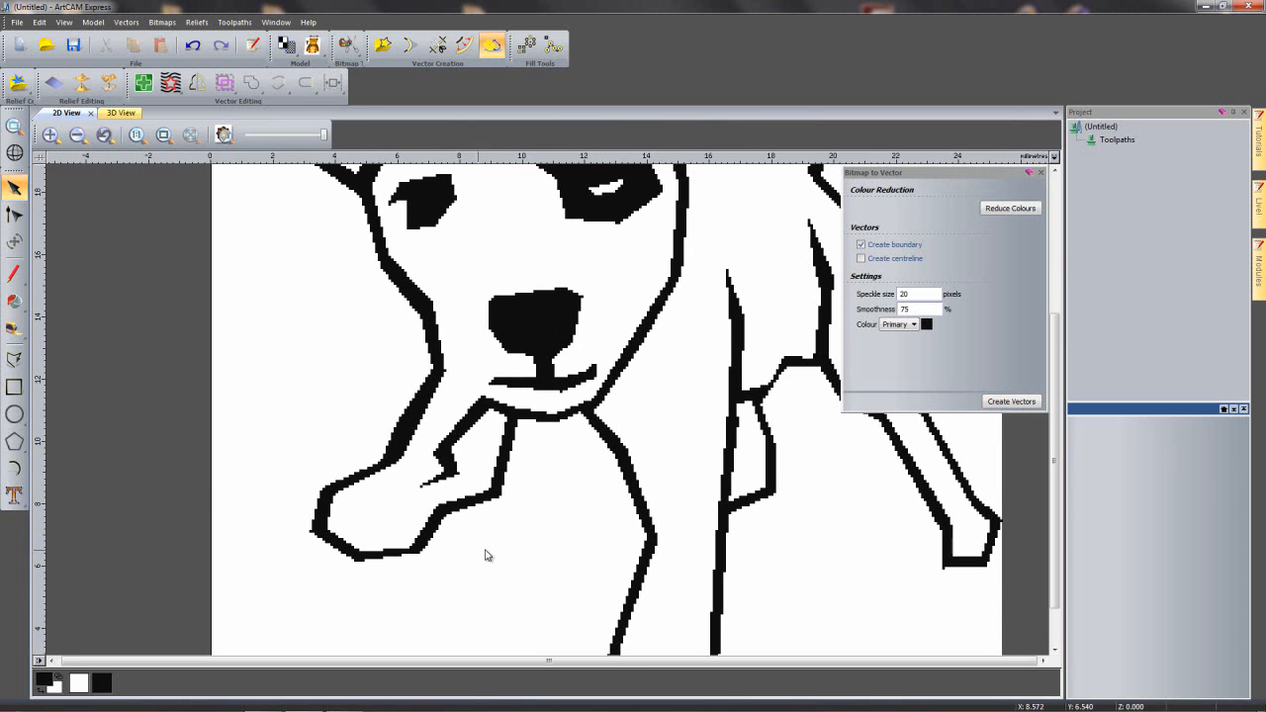
pyautogui.scroll(-1, 393, 560)
pyautogui.scroll(1, 593, 465)
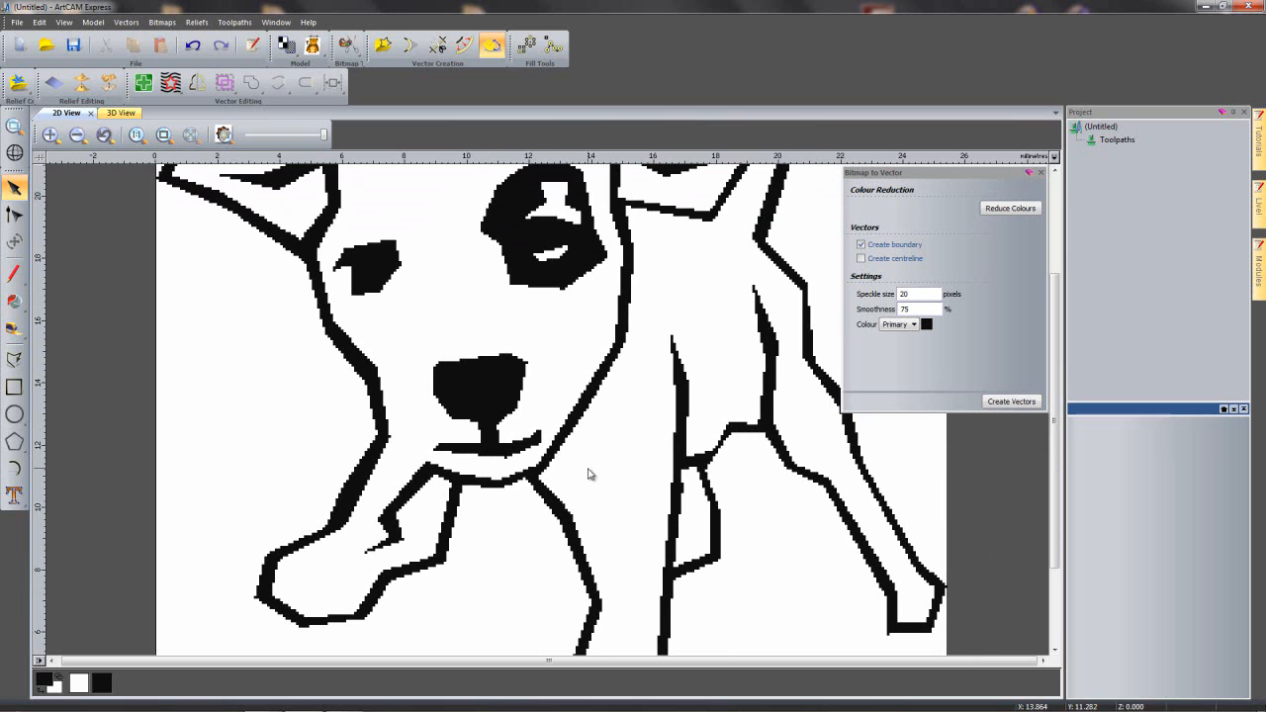
pyautogui.click(1014, 401)
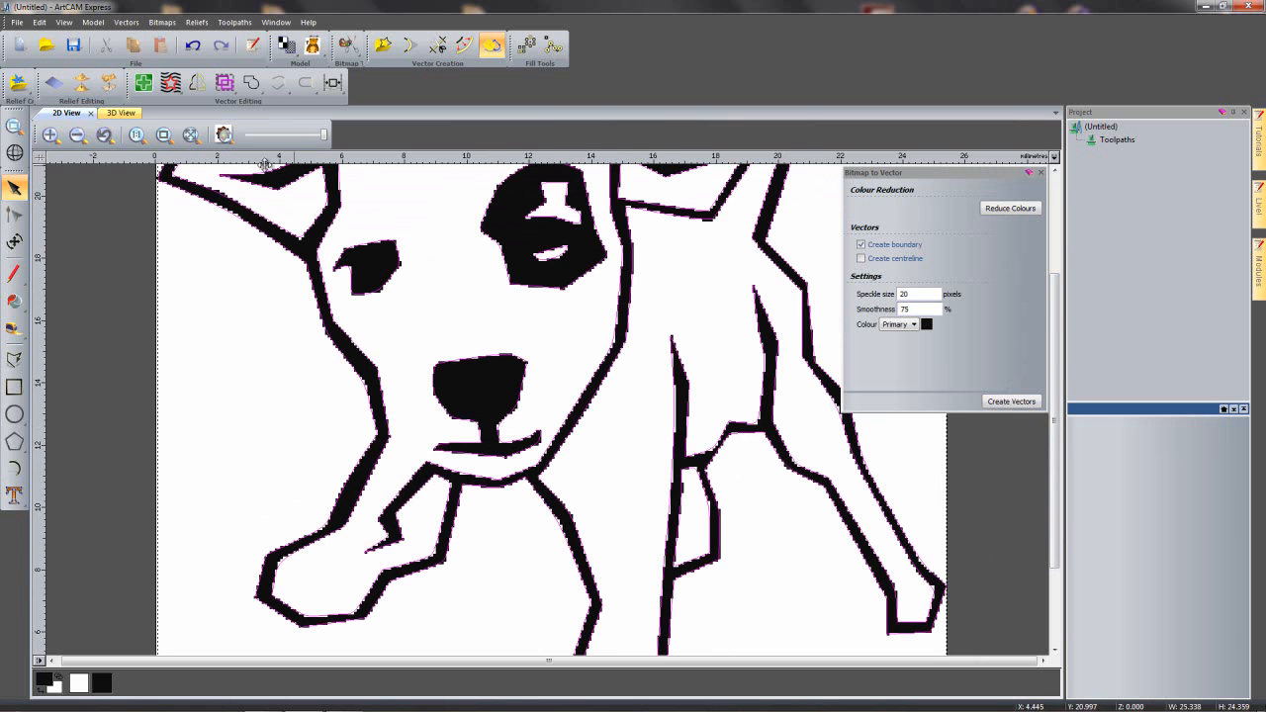
# - Hide the bitmap, examine the traced dog outlines, and finish the bitmap-to-vector conversion
pyautogui.click(224, 135)
pyautogui.moveTo(464, 554); pyautogui.dragTo(498, 461, button='middle')
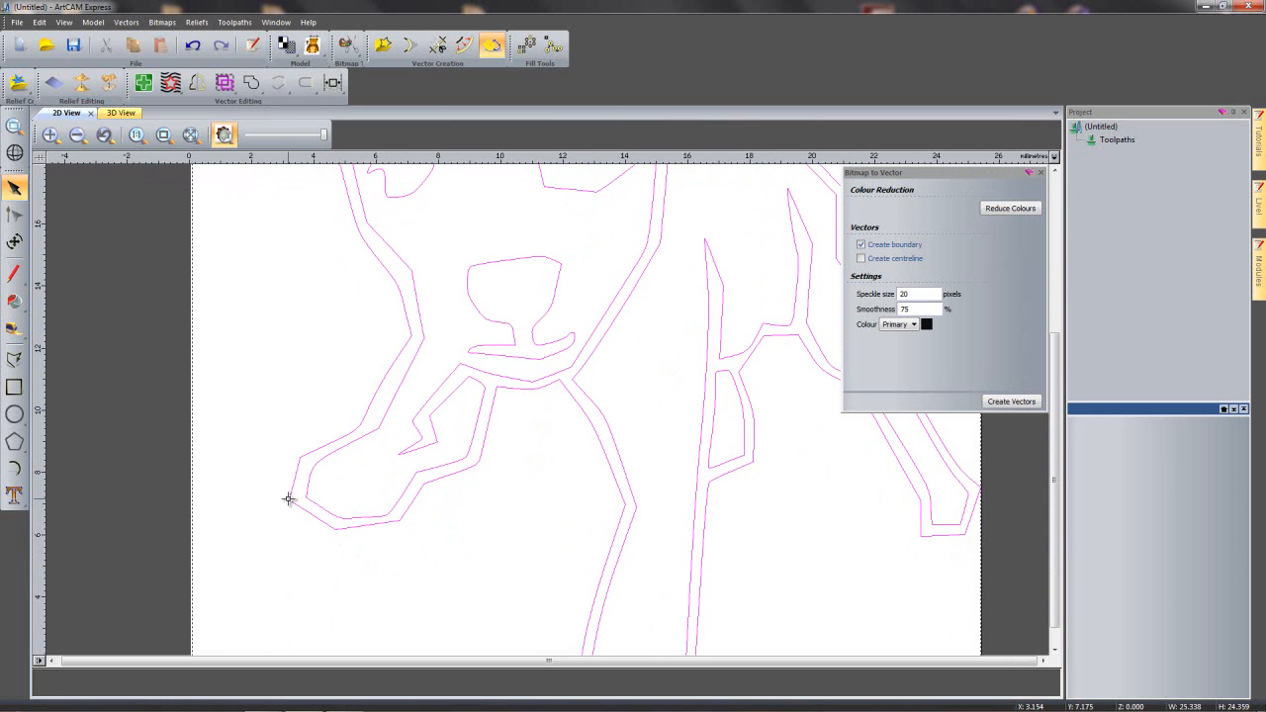
pyautogui.scroll(-1, 574, 445)
pyautogui.moveTo(582, 442); pyautogui.dragTo(568, 486, button='middle')
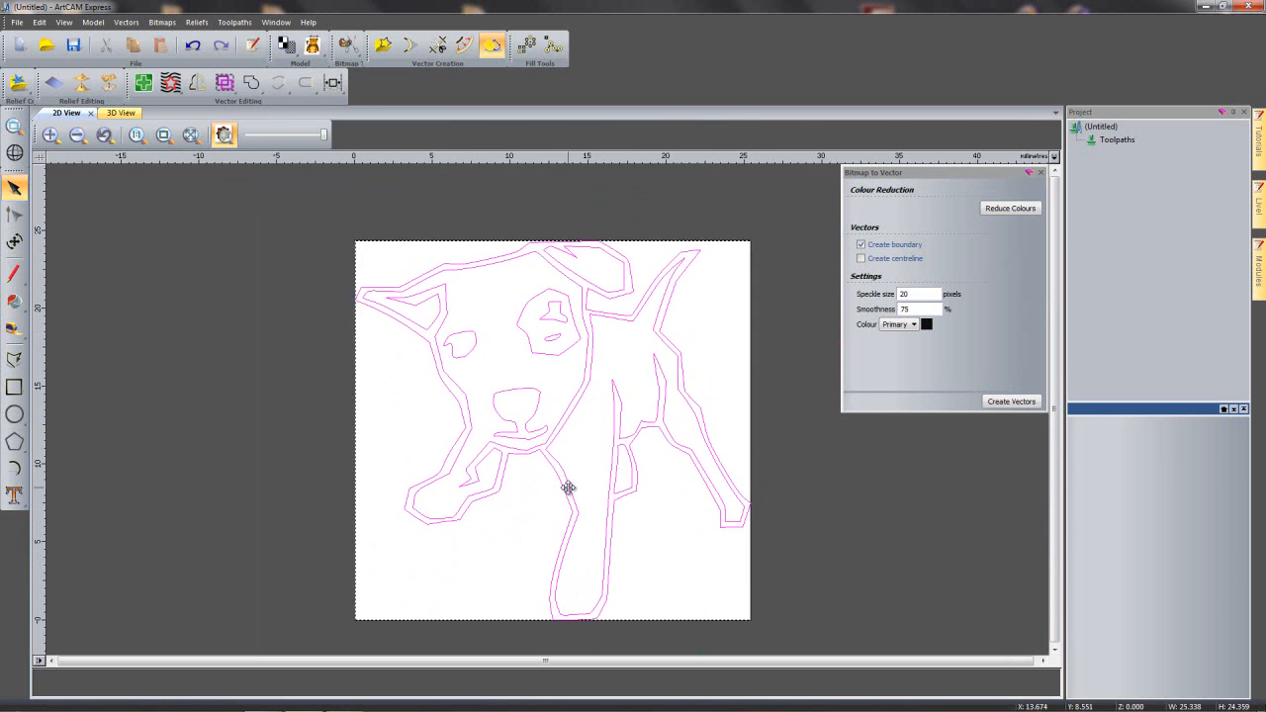
pyautogui.click(1041, 172)
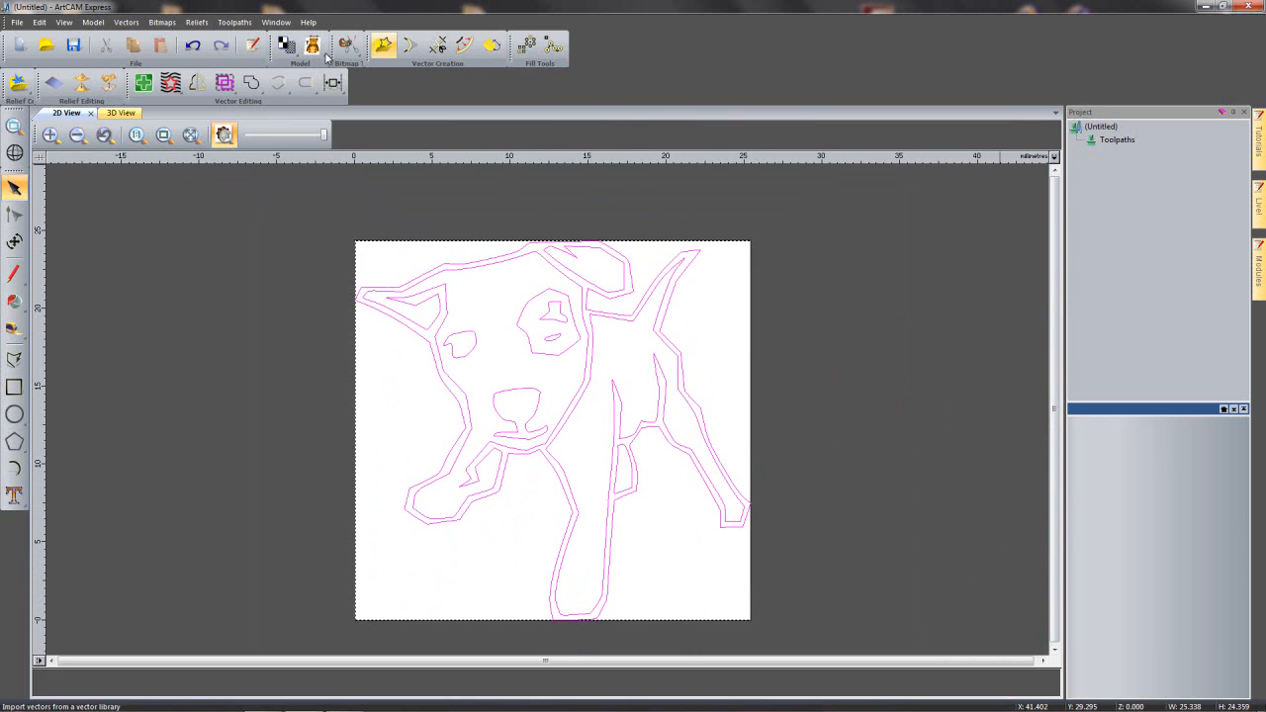
# - Export the traced dog vectors as an EPS file named dog
pyautogui.click(121, 22)
pyautogui.click(138, 41)
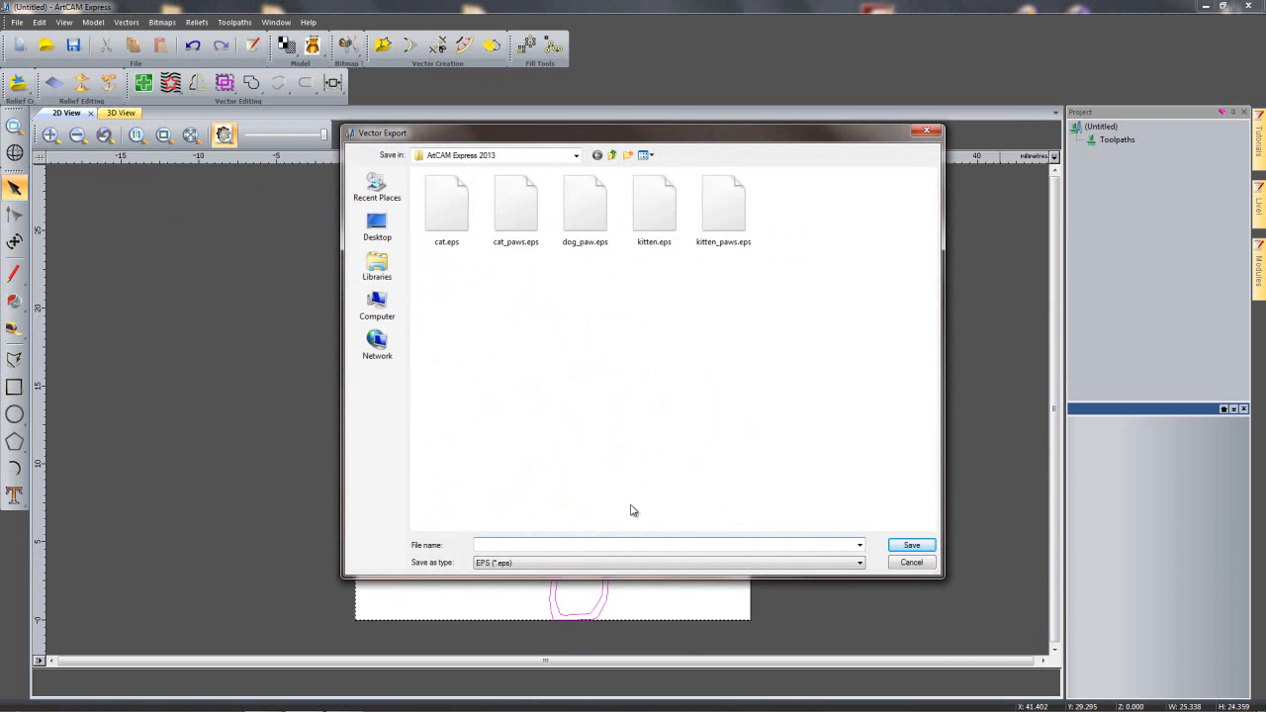
pyautogui.write('dog')
pyautogui.click(636, 499)
pyautogui.click(911, 545)
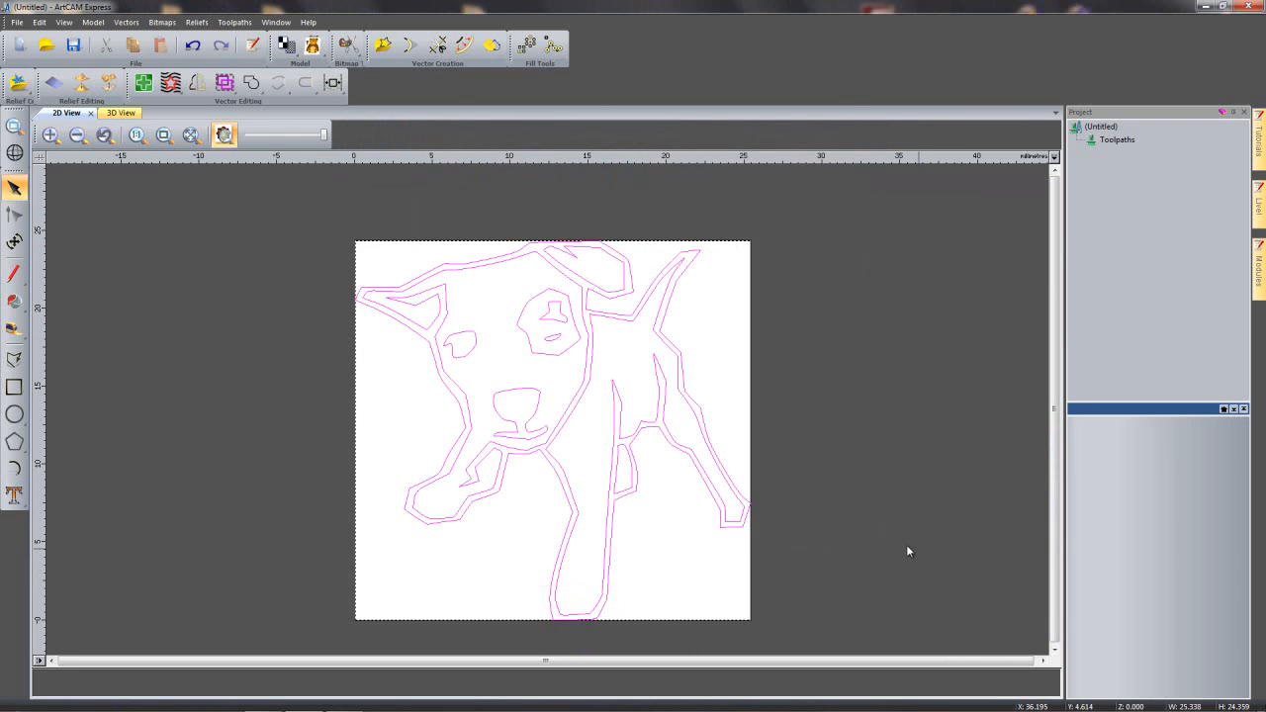
# - Open expressdemo.art without saving the changes to the dog image model
pyautogui.click(46, 45)
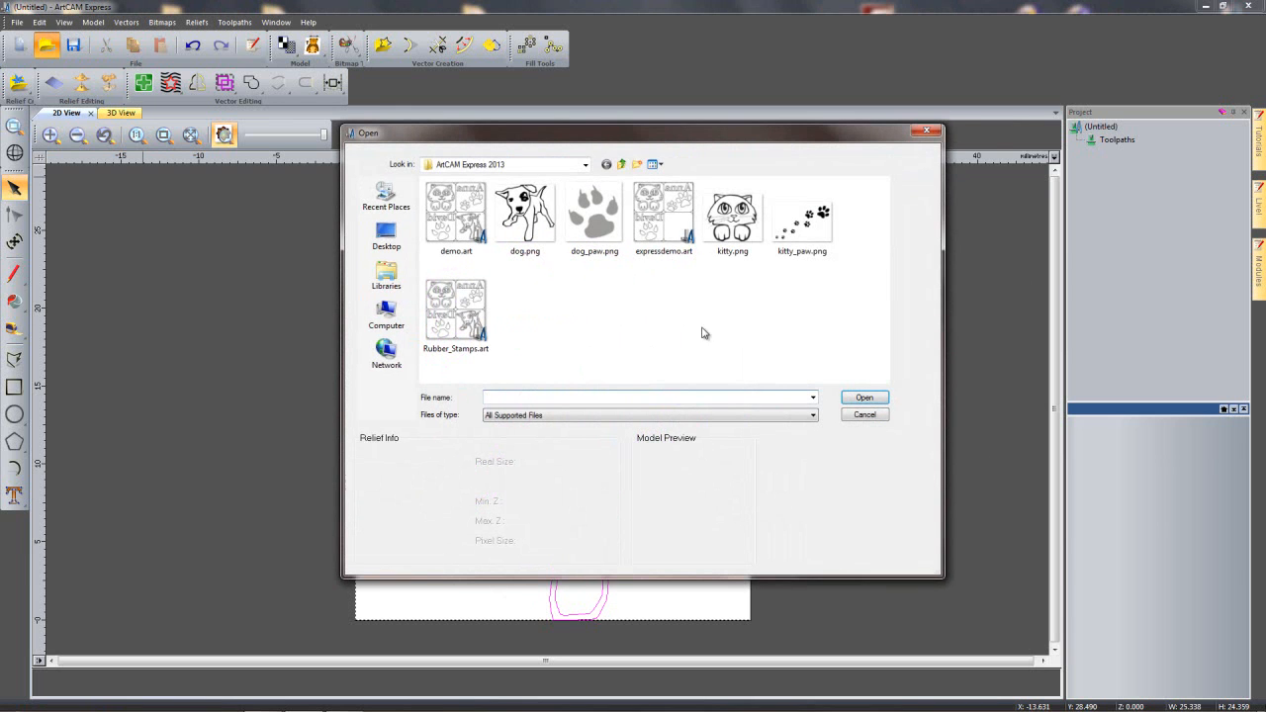
pyautogui.click(664, 216)
pyautogui.click(864, 398)
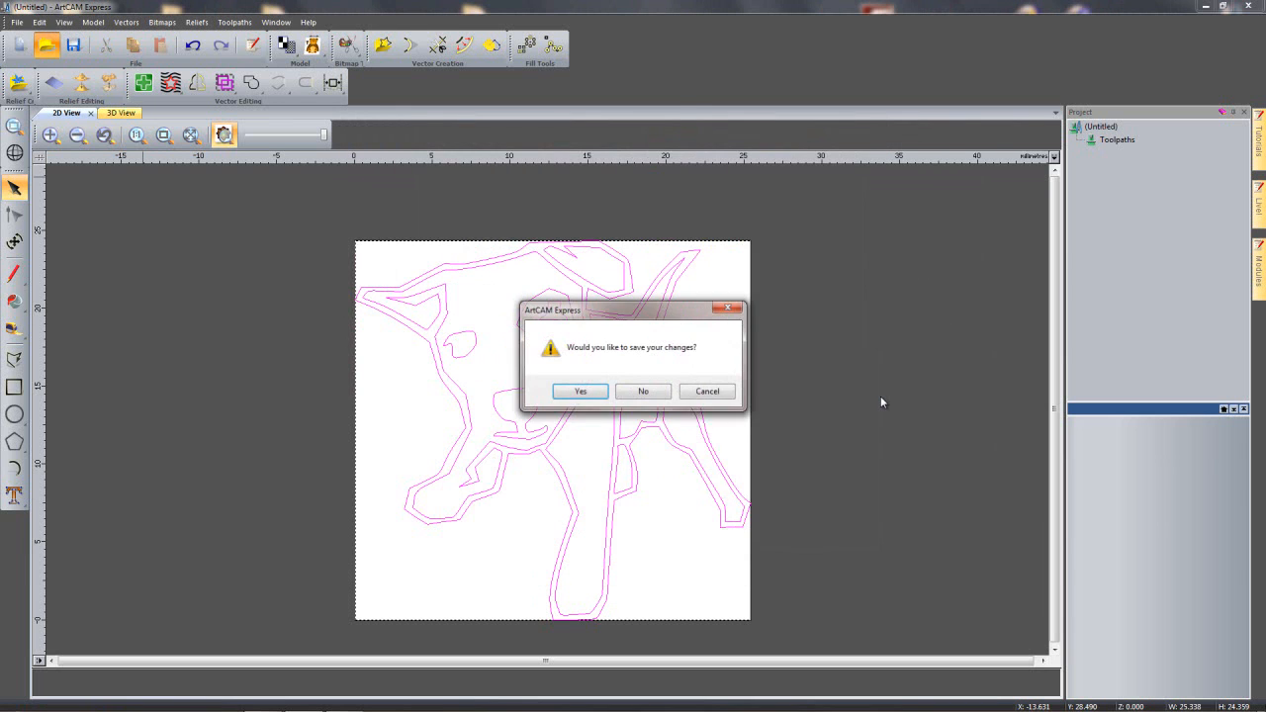
pyautogui.click(642, 392)
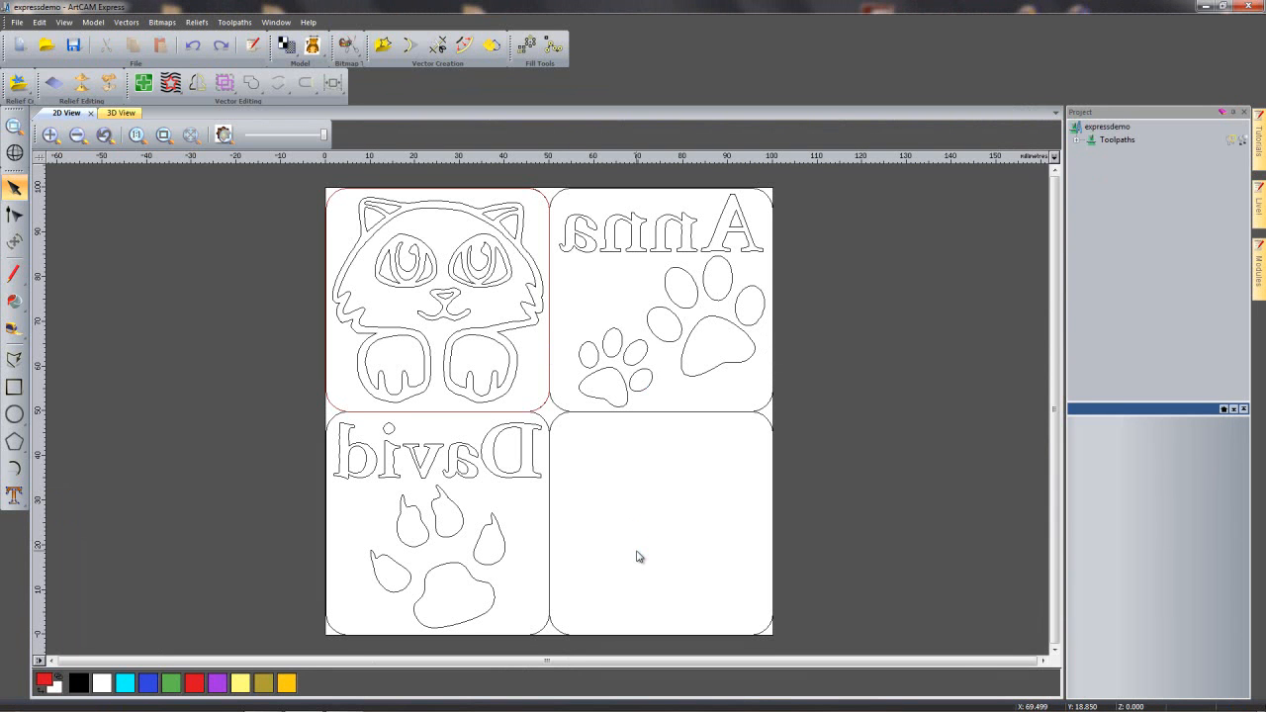
# - Import the dog.eps vectors into the stamp sheet
pyautogui.moveTo(661, 548); pyautogui.dragTo(628, 503, button='middle')
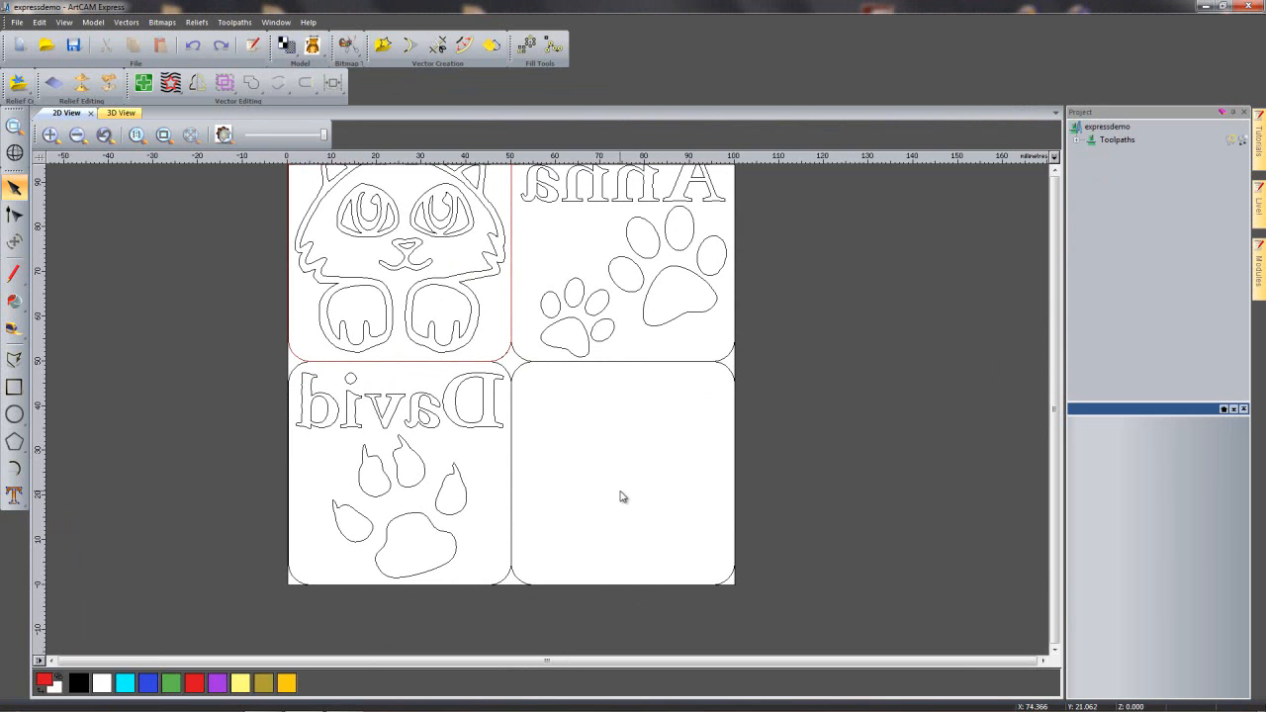
pyautogui.click(128, 22)
pyautogui.click(137, 32)
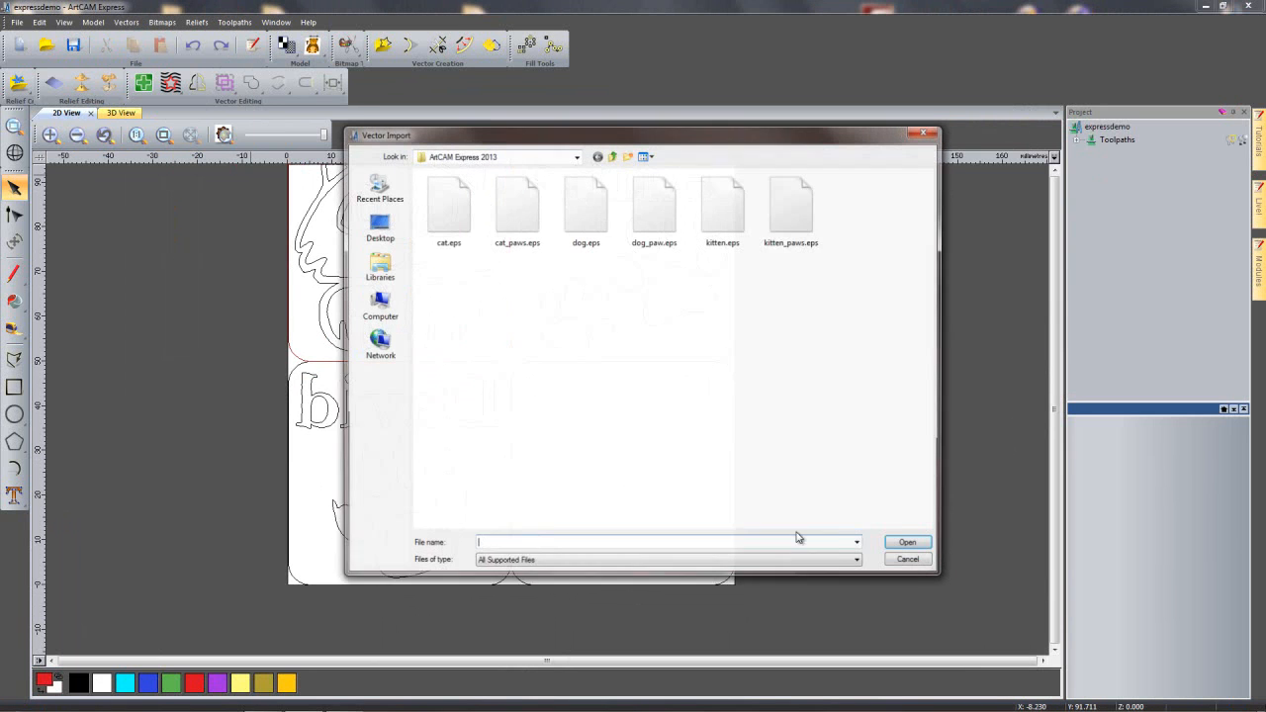
pyautogui.click(584, 226)
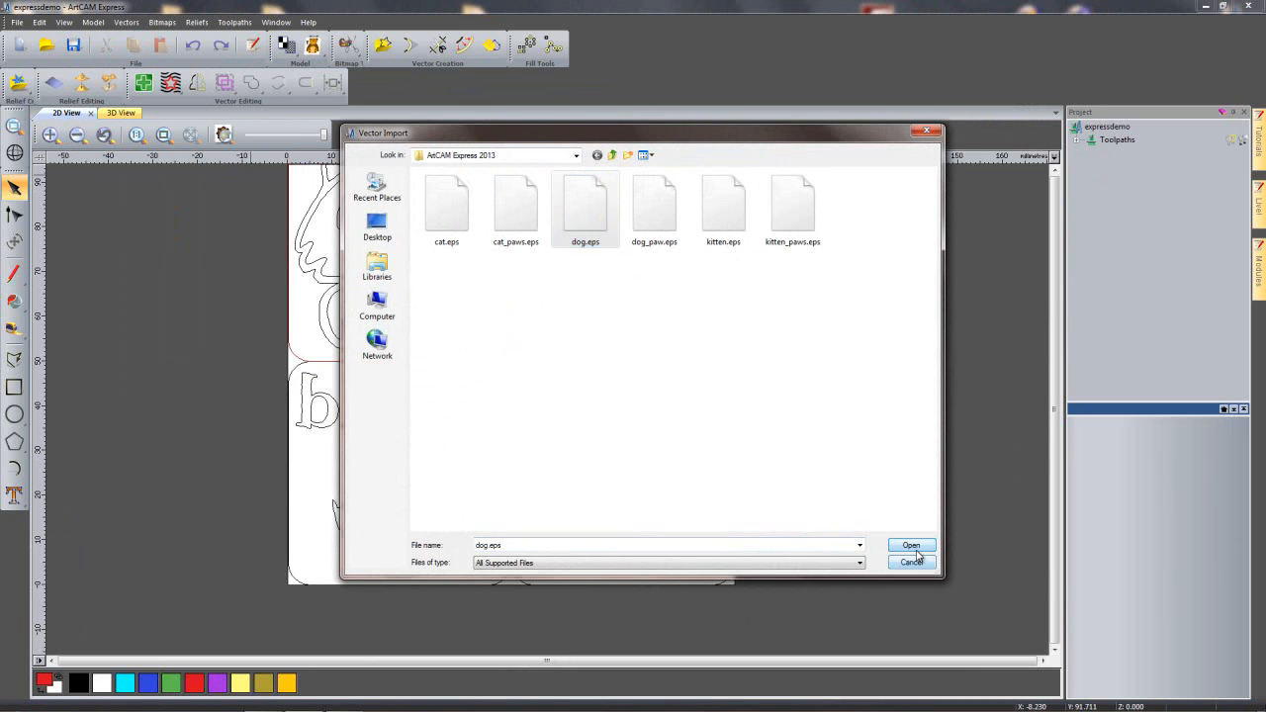
pyautogui.click(911, 546)
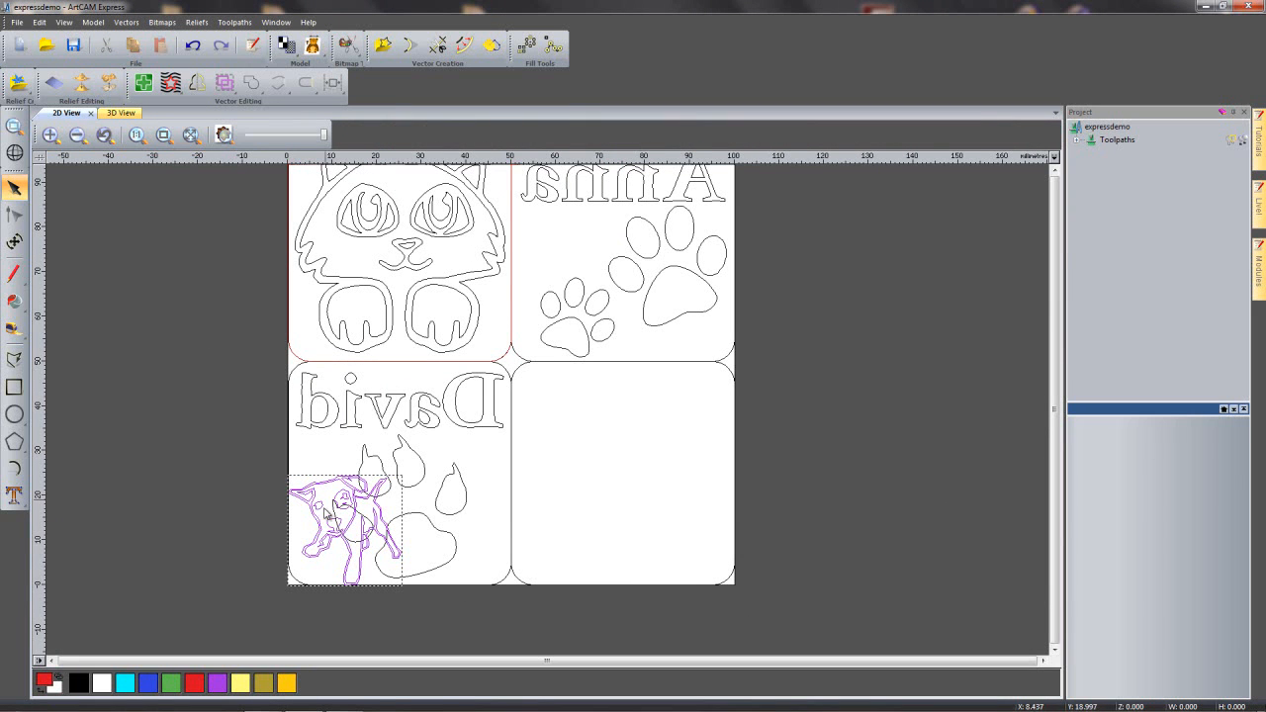
# - Centre the imported dog both horizontally and vertically within the empty lower-right stamp border
pyautogui.moveTo(633, 422); pyautogui.dragTo(607, 443, button='middle')
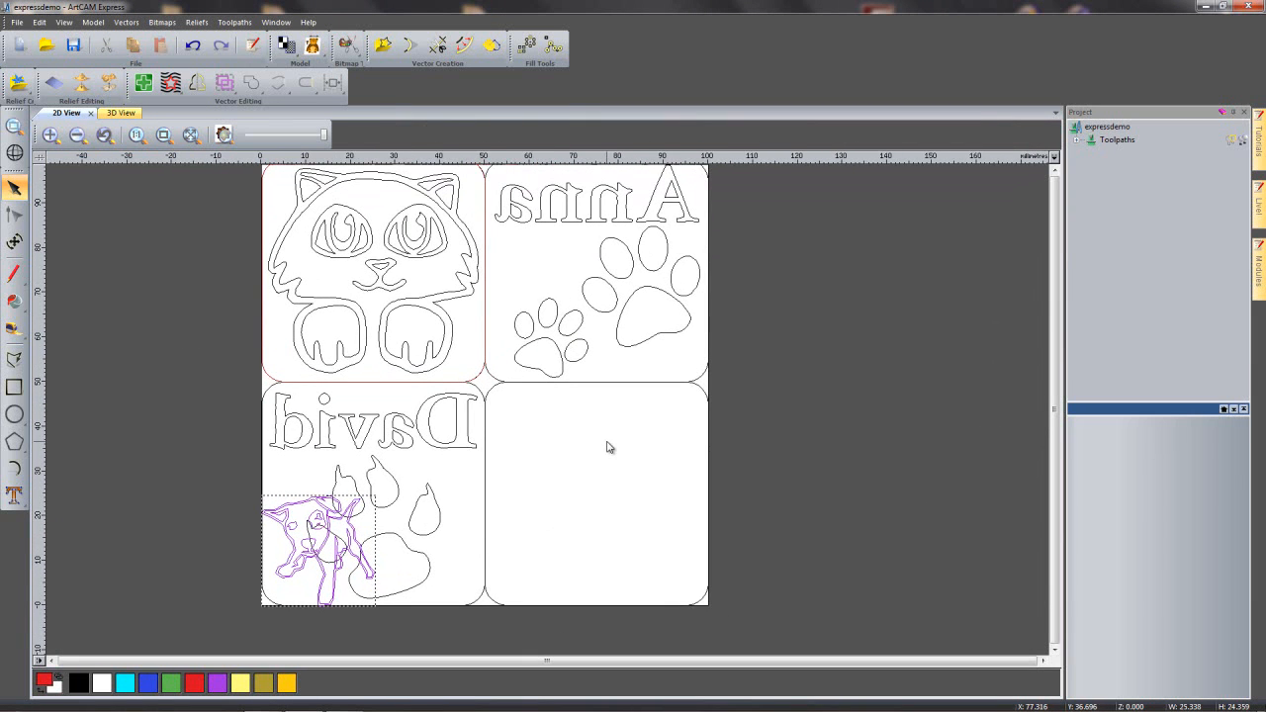
pyautogui.click(495, 395)
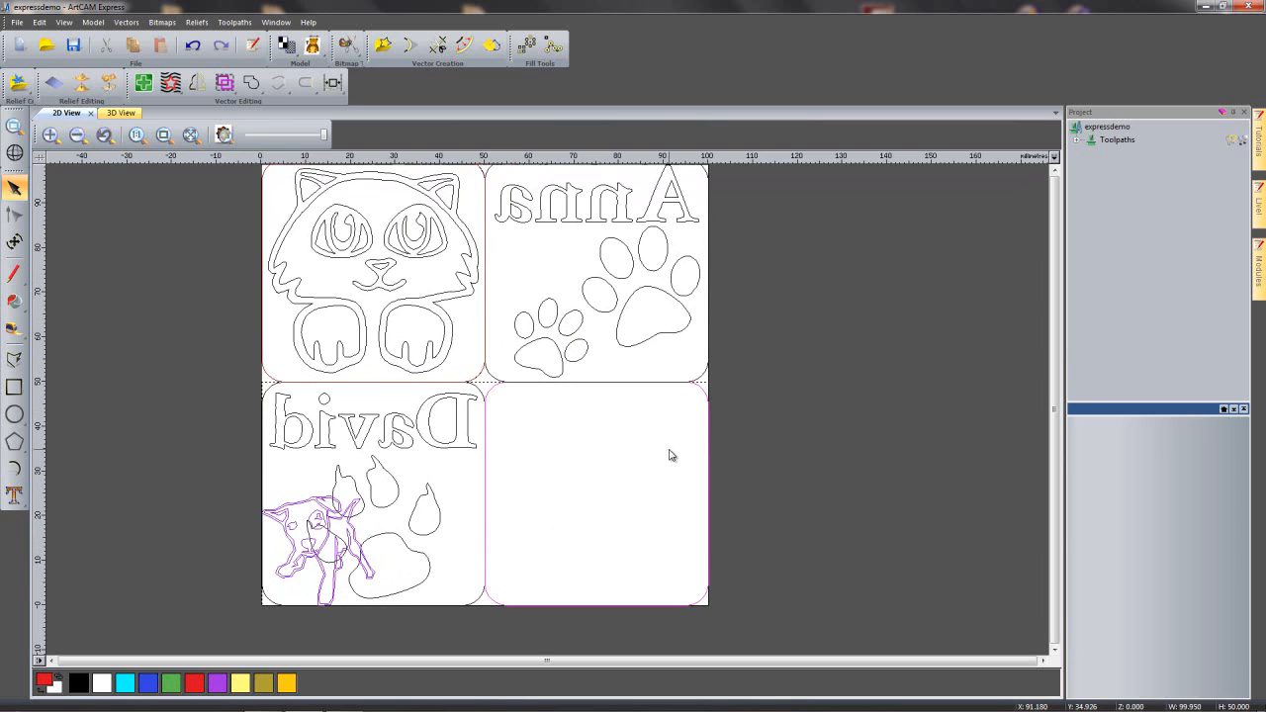
pyautogui.click(333, 84)
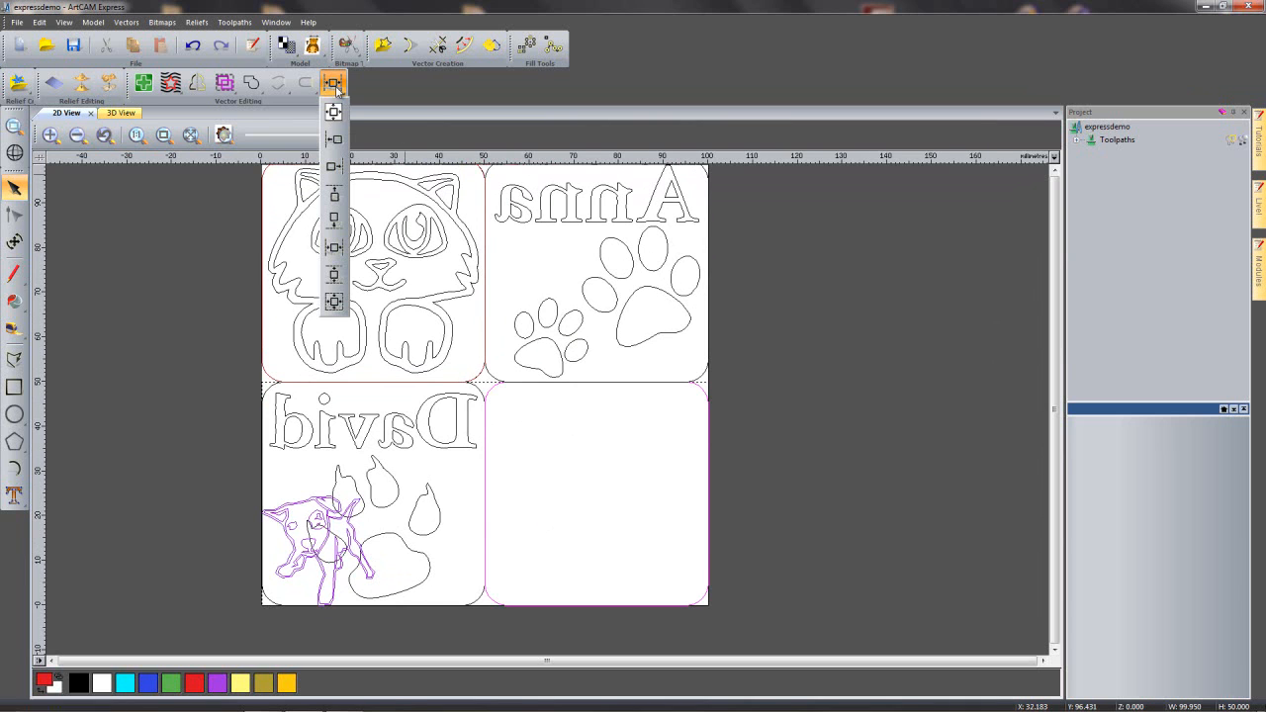
pyautogui.click(334, 304)
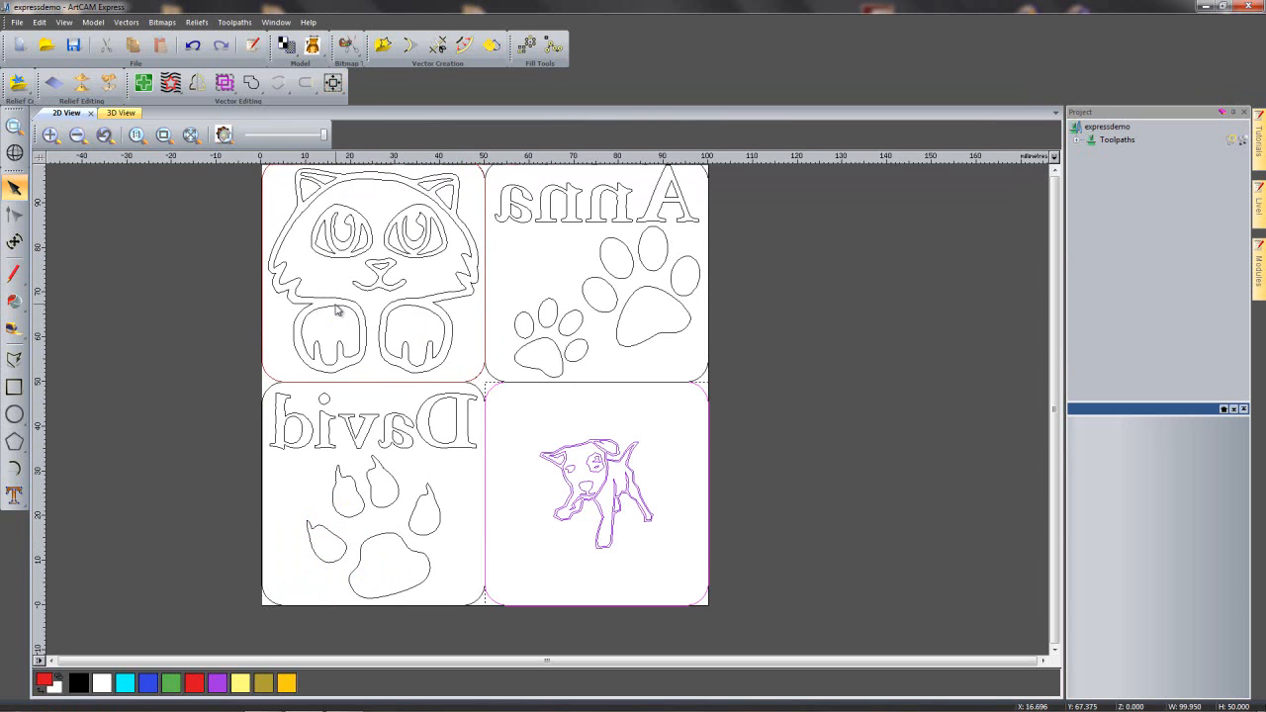
# - Enlarge the dog about its centre to about 46.3 by 44.5 mm so it fills its stamp
pyautogui.click(813, 512)
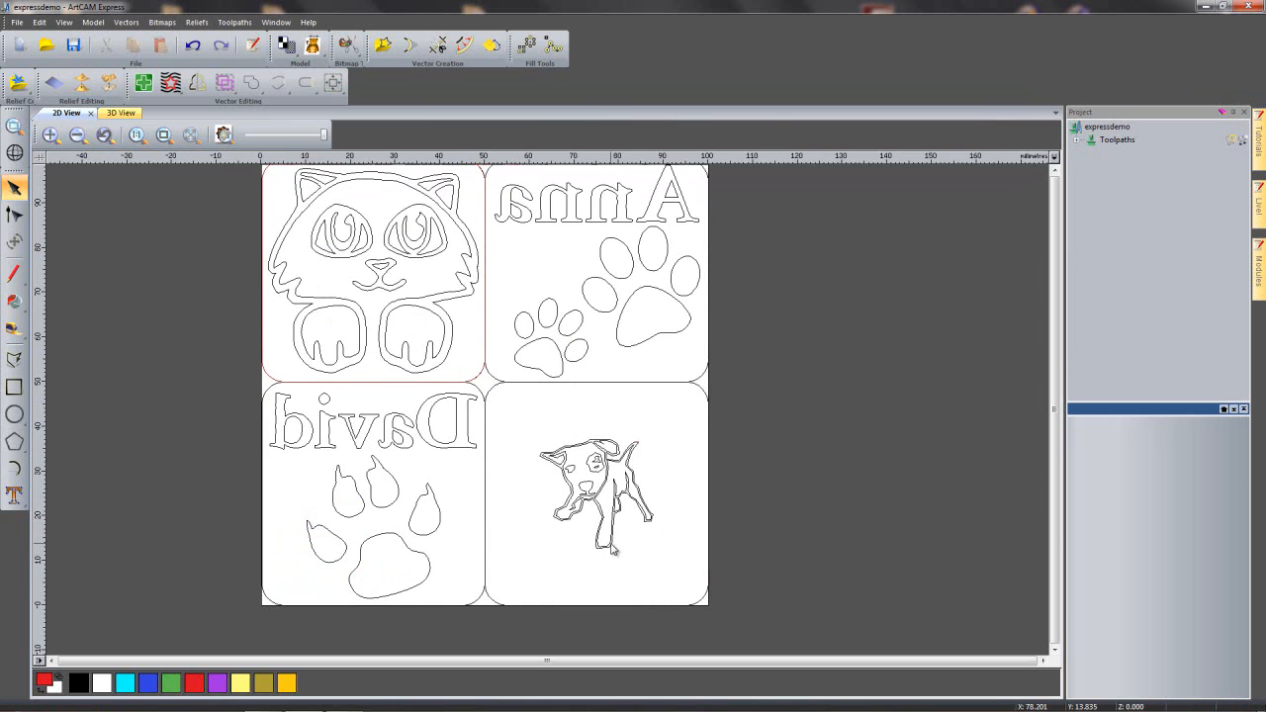
pyautogui.click(614, 551)
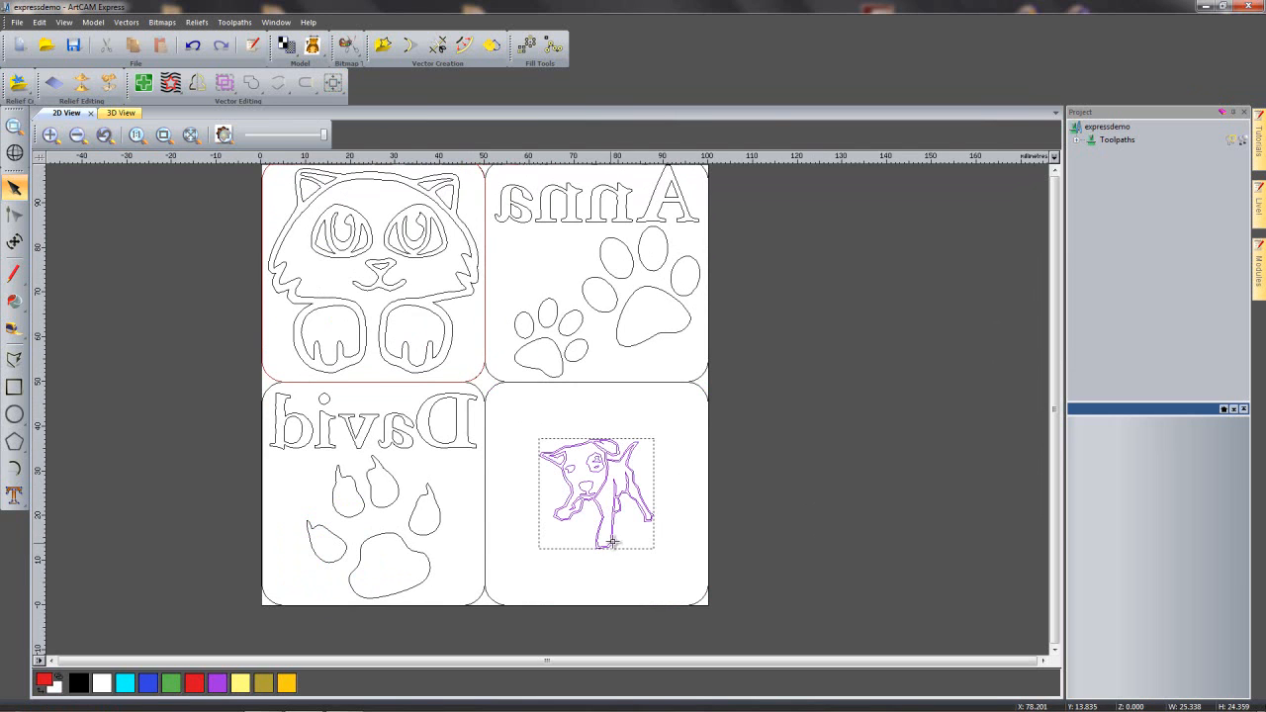
pyautogui.click(627, 476)
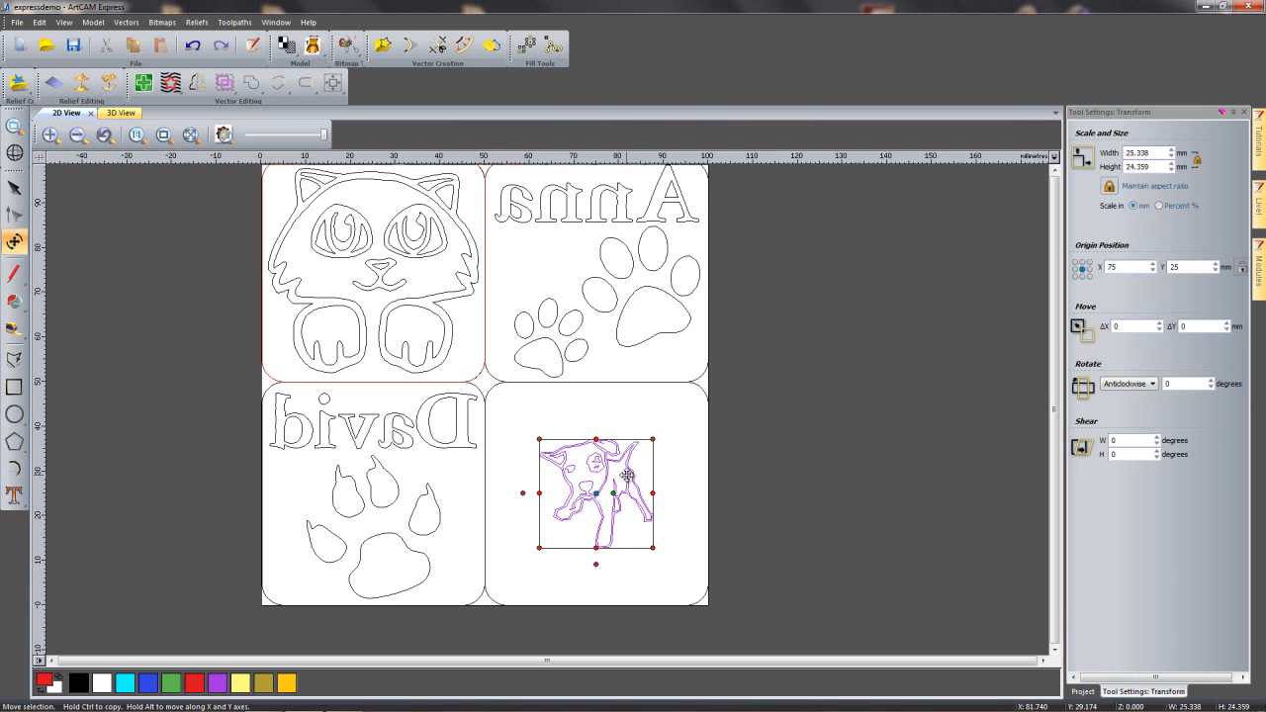
pyautogui.moveTo(653, 438); pyautogui.dragTo(699, 394)
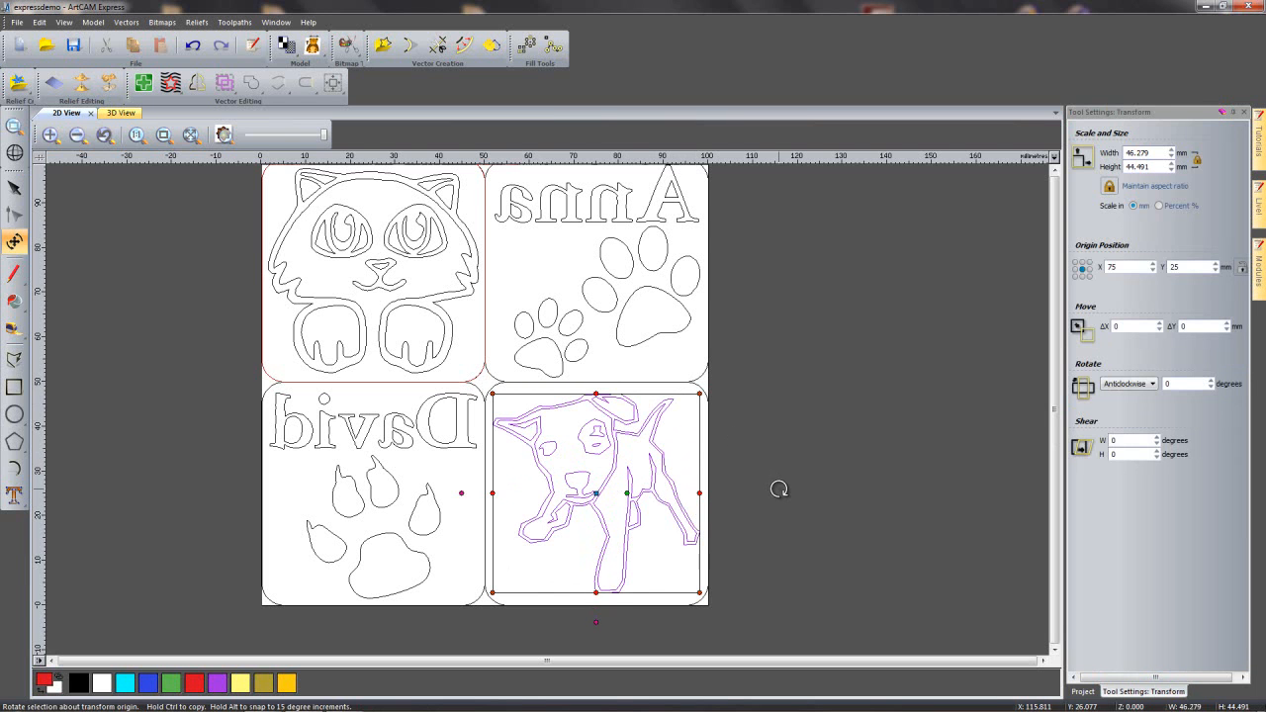
pyautogui.press('Escape')
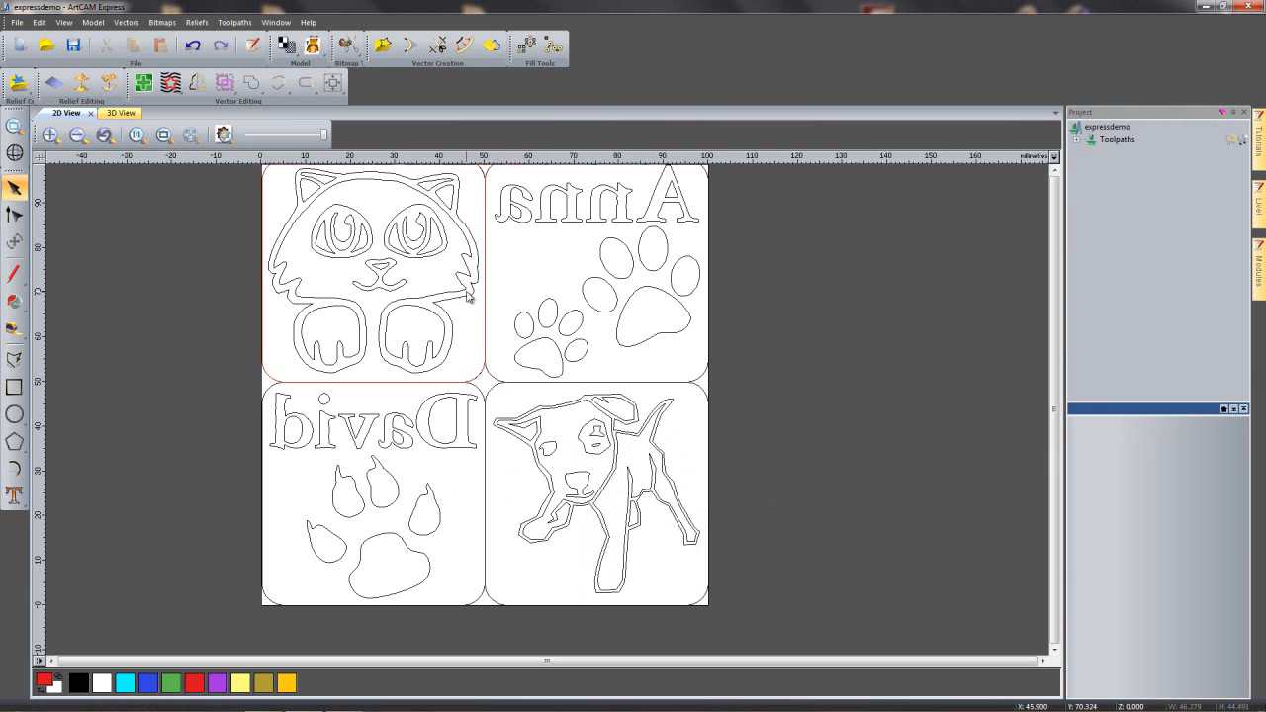
# - Measure the gap between the dog's outer and inner outlines where the left ear joins the head
pyautogui.scroll(2, 590, 482)
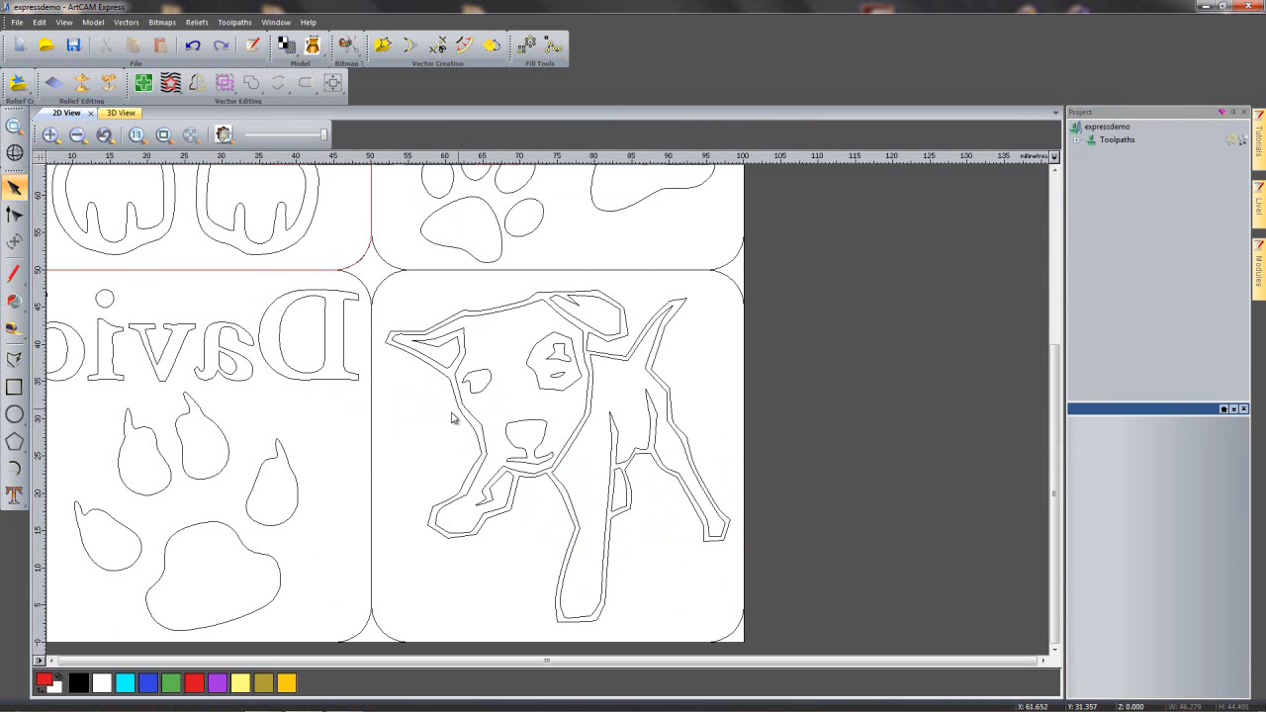
pyautogui.scroll(1, 422, 375)
pyautogui.scroll(2, 362, 233)
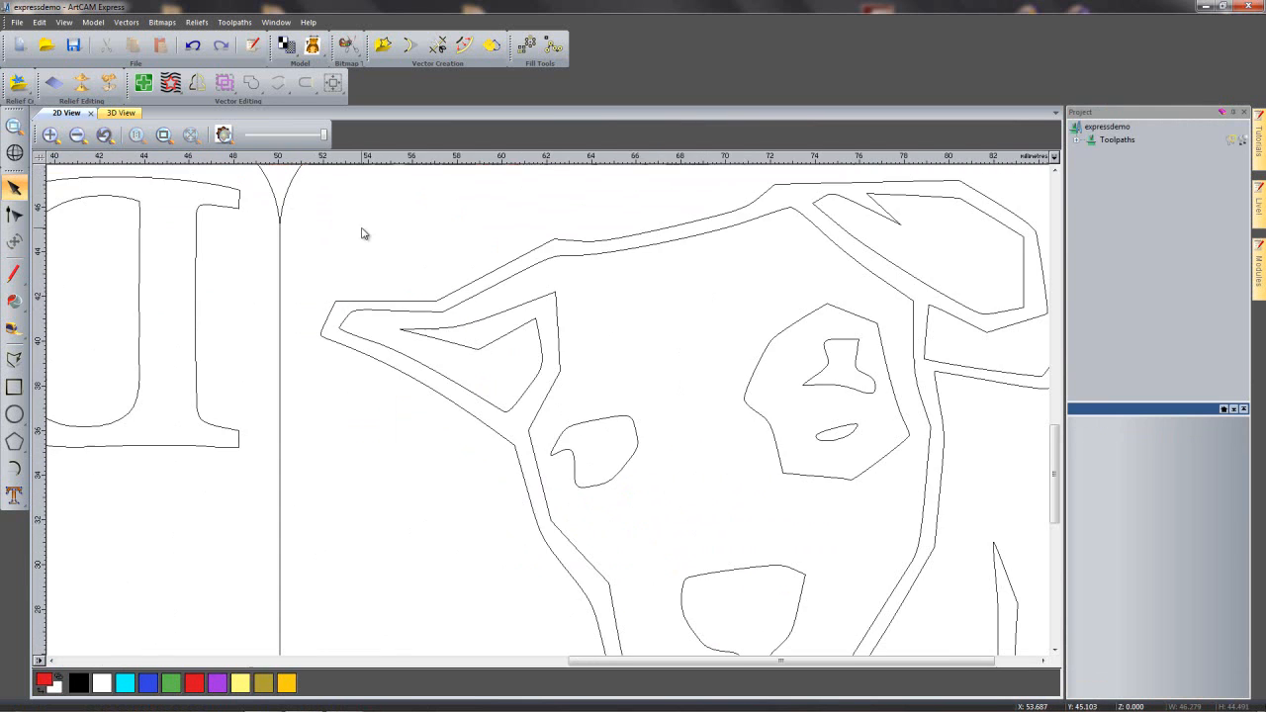
pyautogui.click(14, 327)
pyautogui.moveTo(437, 300); pyautogui.dragTo(442, 311)
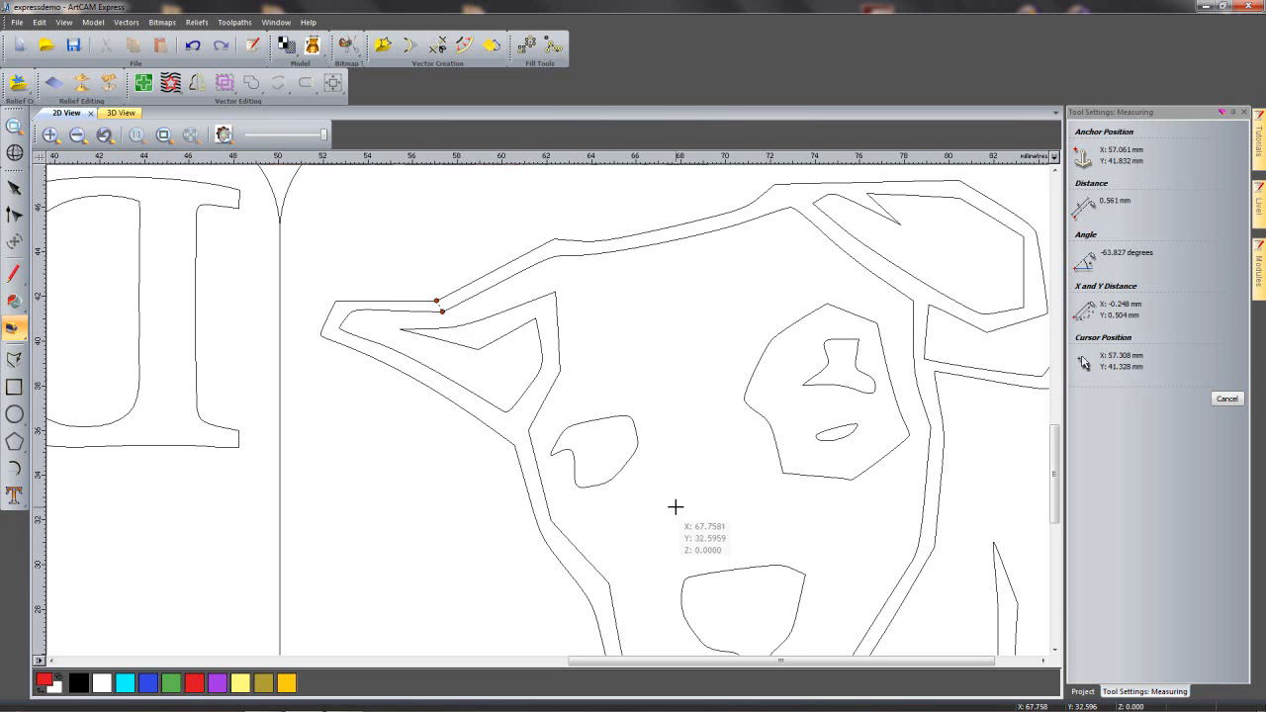
pyautogui.click(1227, 398)
pyautogui.scroll(-2, 603, 447)
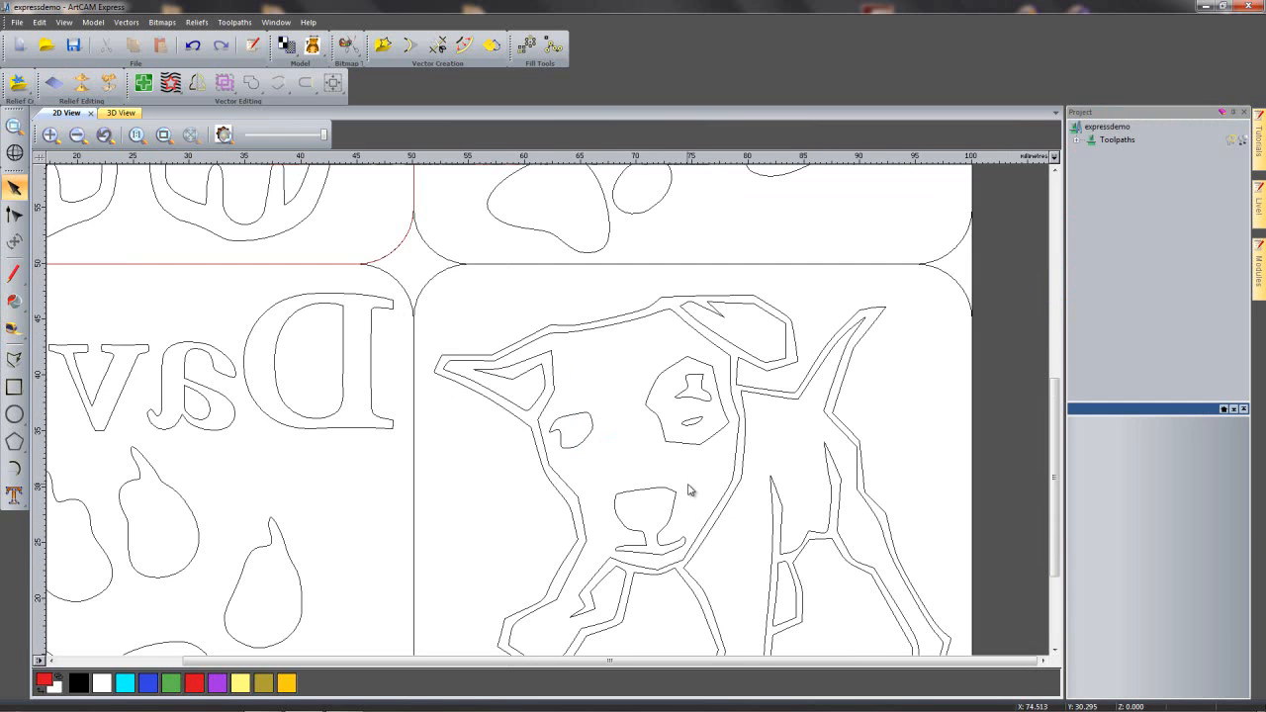
# - Ungroup the dog vectors and select only the dog's outer outline
pyautogui.moveTo(664, 517); pyautogui.dragTo(617, 402, button='middle')
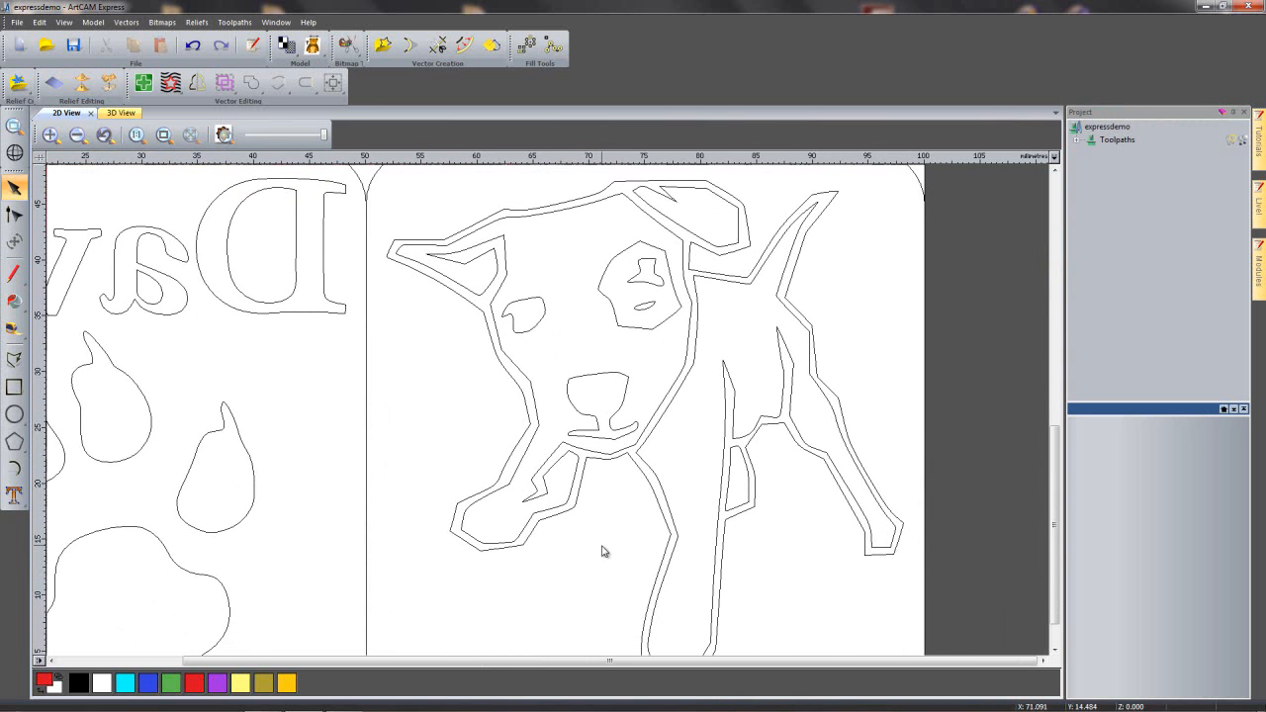
pyautogui.click(562, 515)
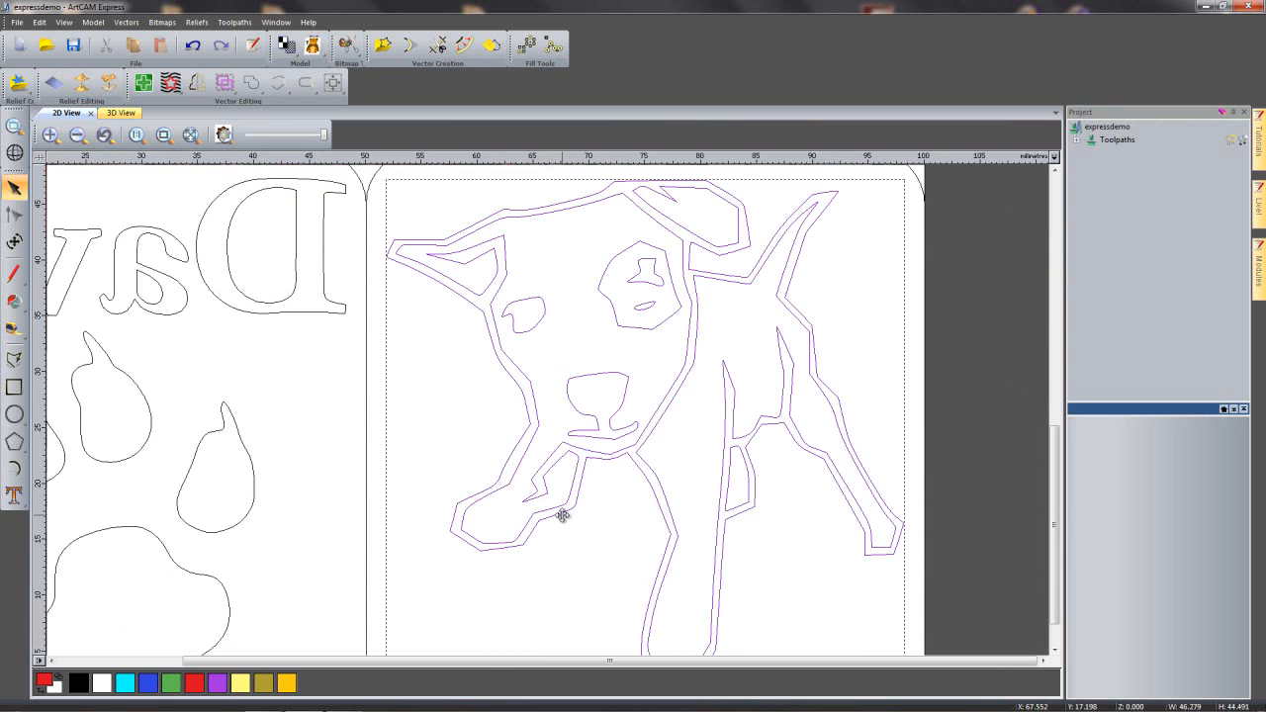
pyautogui.click(946, 479)
pyautogui.click(546, 524)
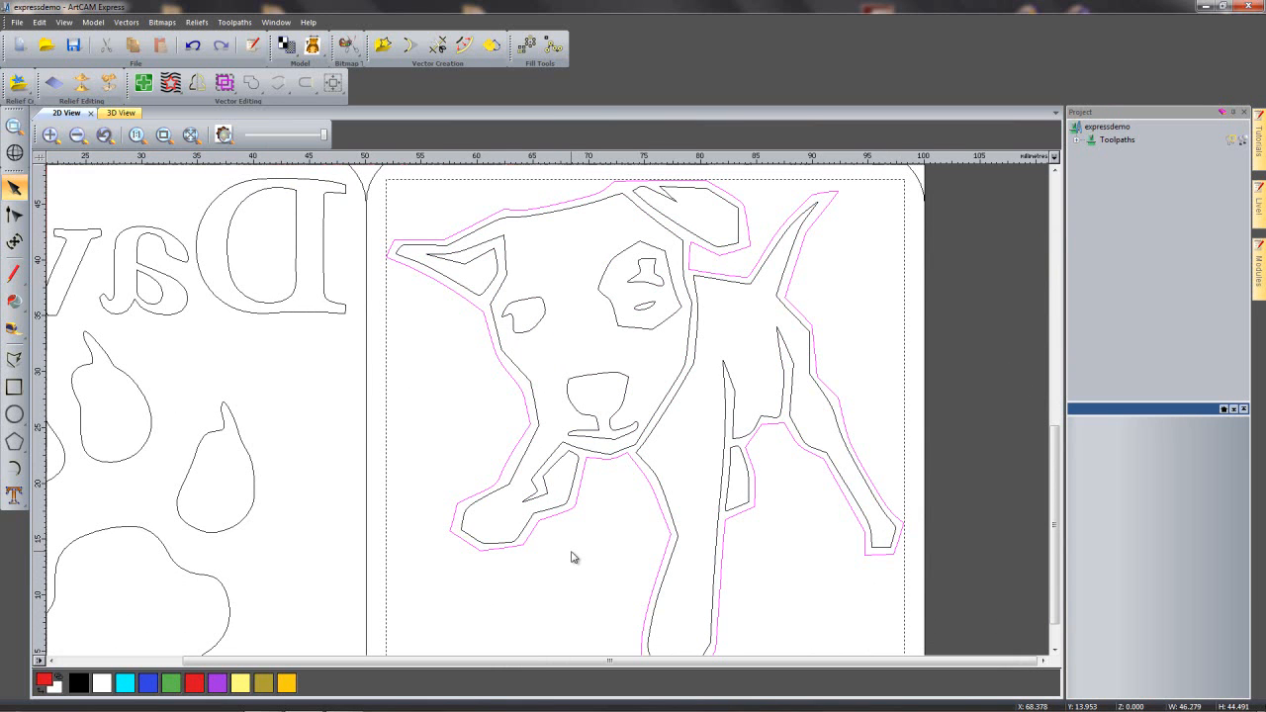
pyautogui.scroll(-3, 571, 557)
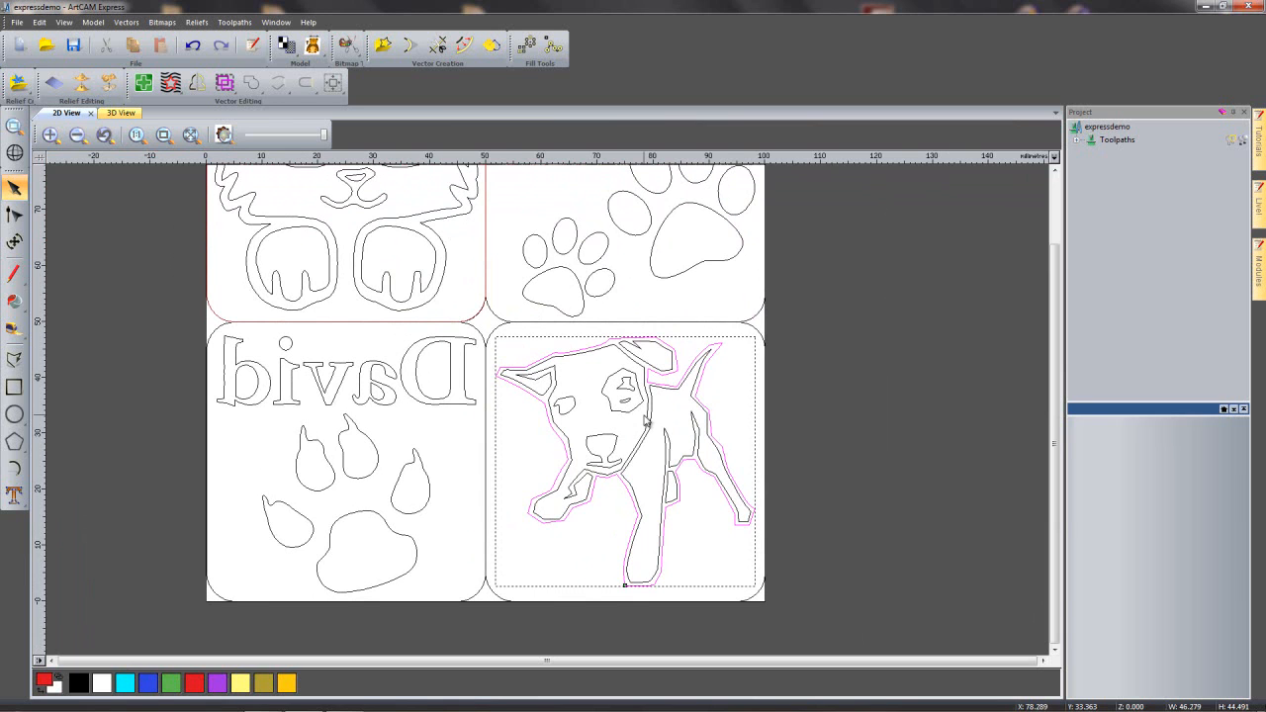
# - Offset the dog's outer outline outwards by 0.25 mm with sharp corners, deleting the original vector
pyautogui.click(465, 46)
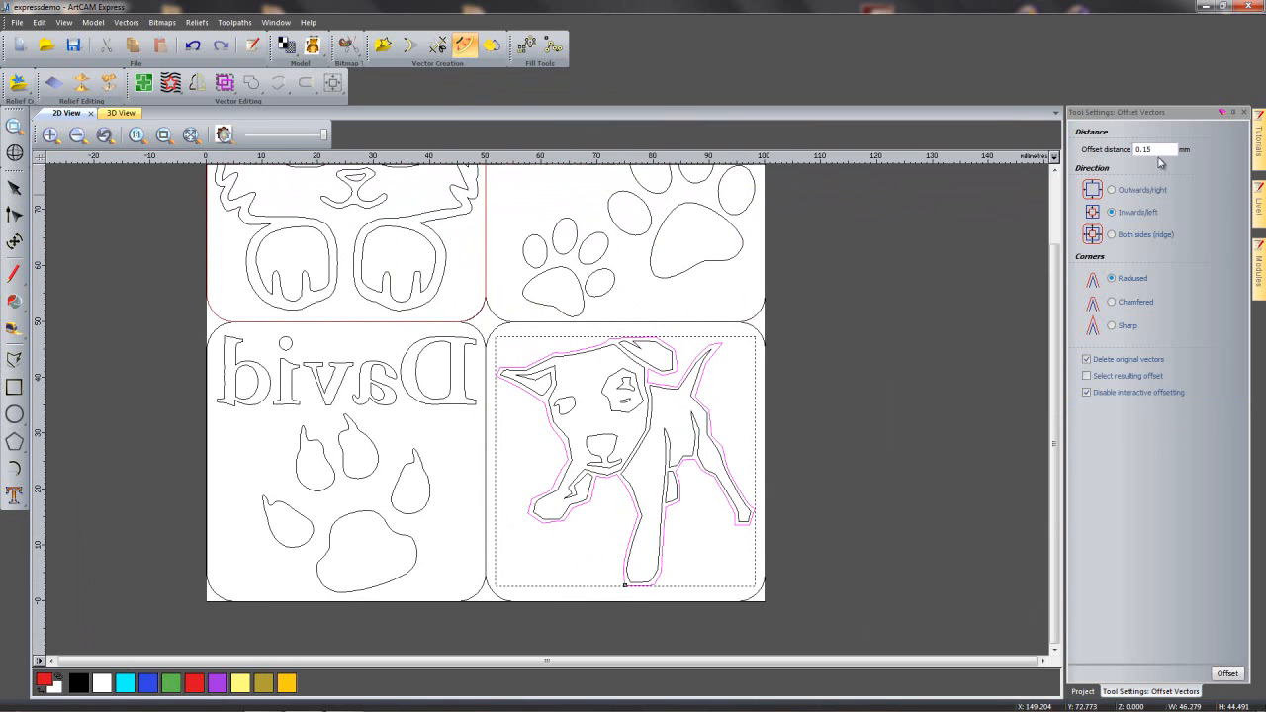
pyautogui.moveTo(1159, 149); pyautogui.dragTo(1102, 149)
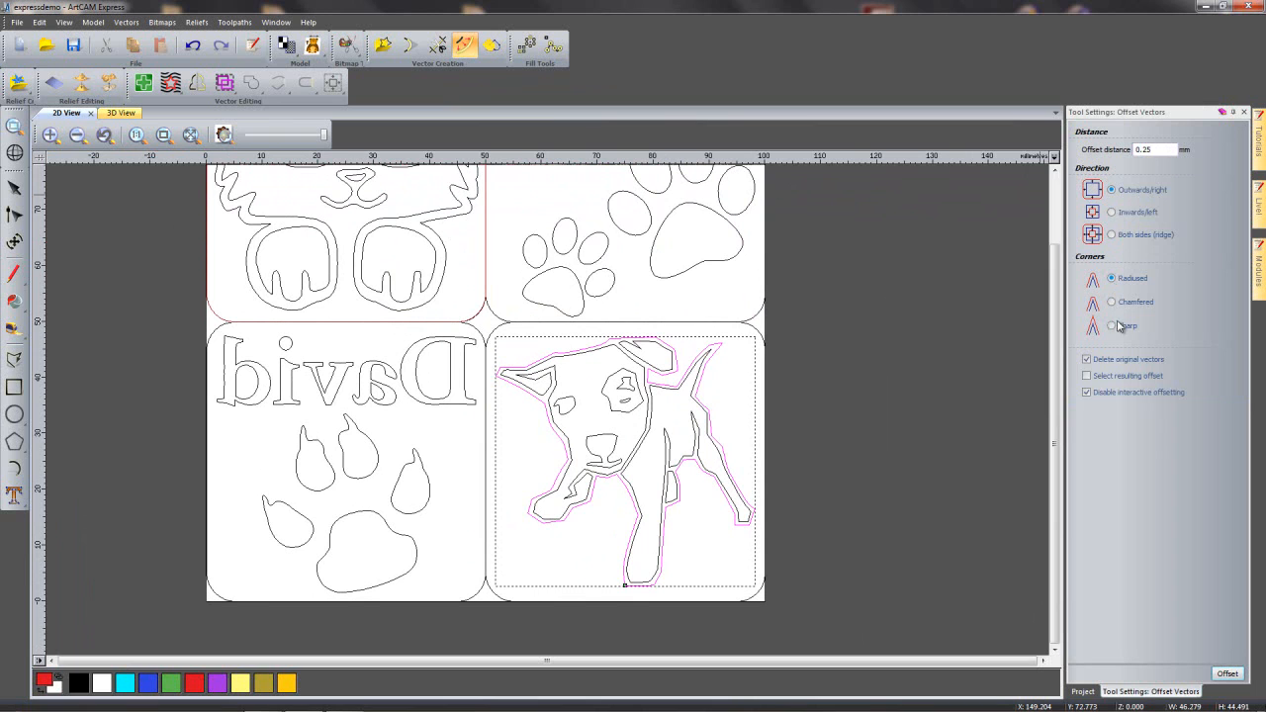
pyautogui.click(1112, 327)
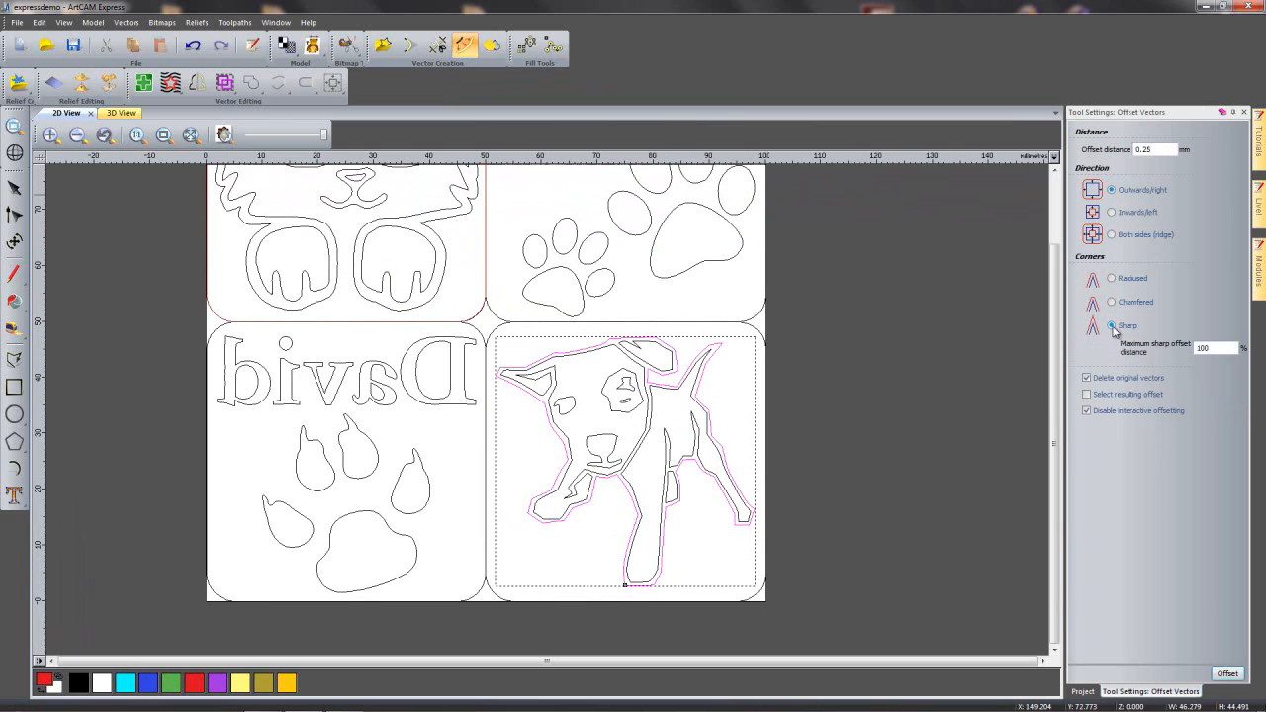
pyautogui.click(1228, 672)
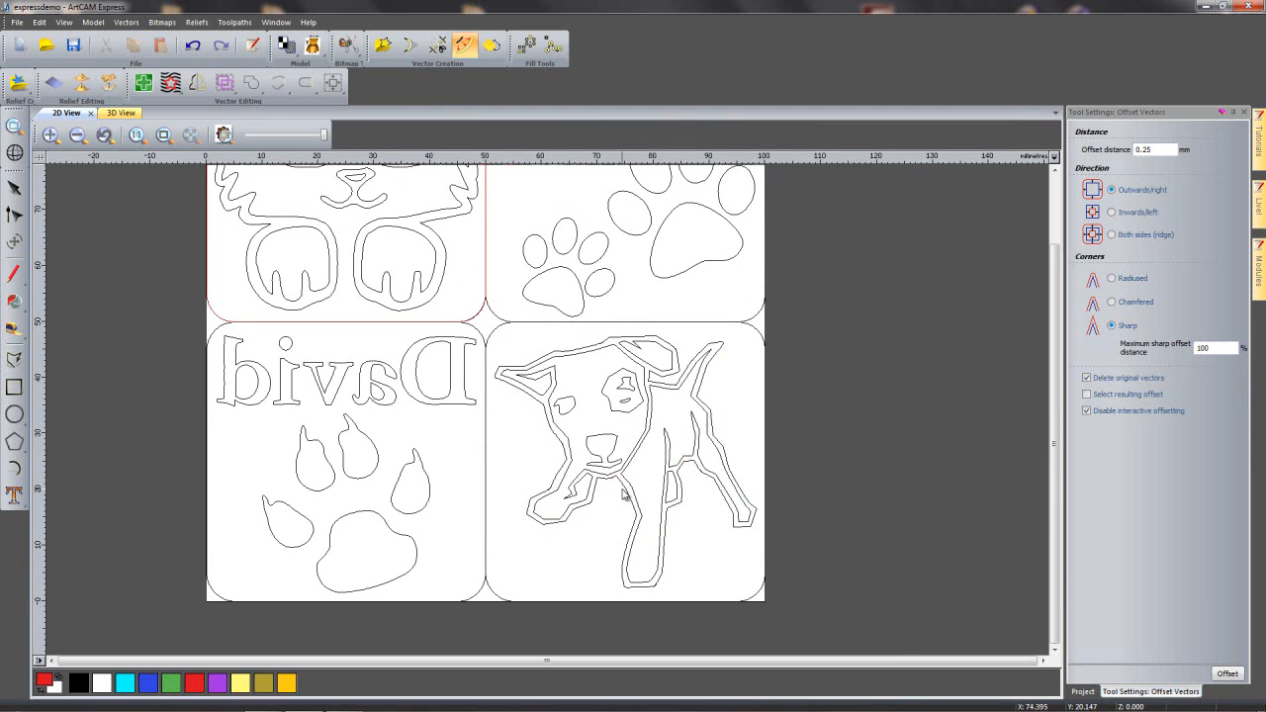
# - Offset the dog's inner body outline, ear and small rear-leg shapes inwards by 0.25 mm with sharp corners, replacing the originals
pyautogui.scroll(2, 627, 489)
pyautogui.click(486, 364)
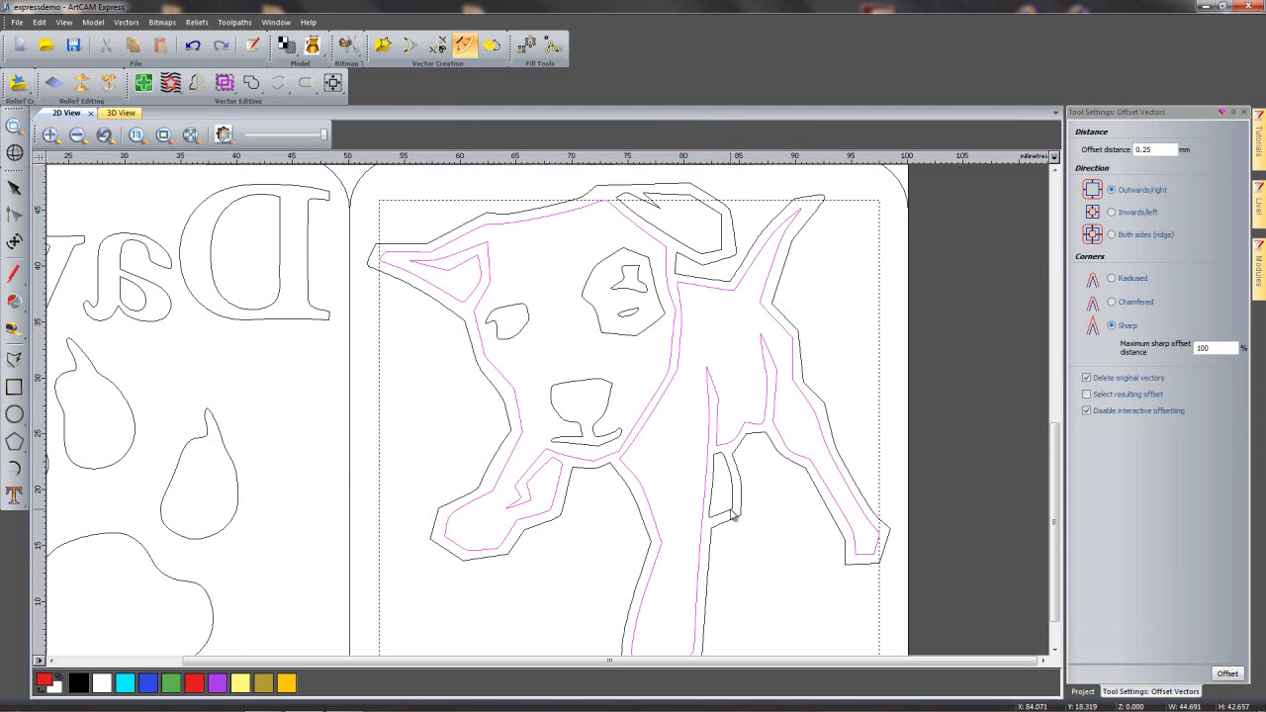
pyautogui.keyDown('shift'); pyautogui.click(716, 257); pyautogui.keyUp('shift')
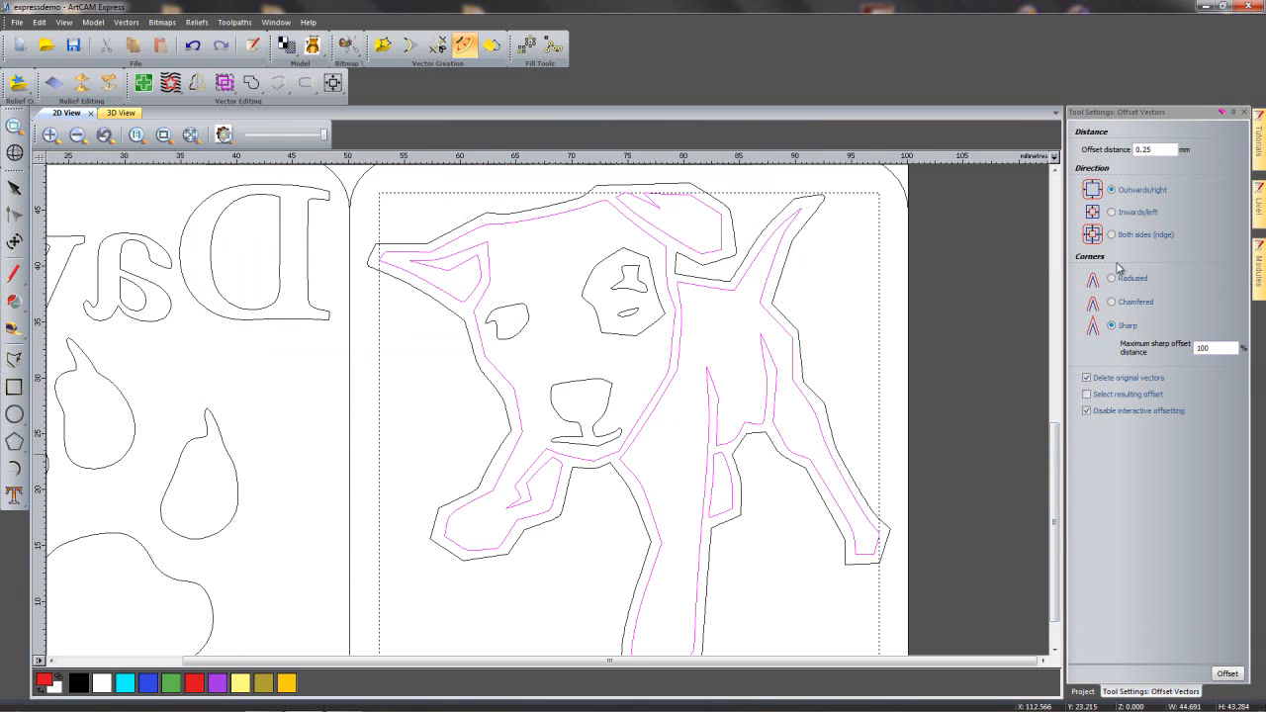
pyautogui.click(1114, 213)
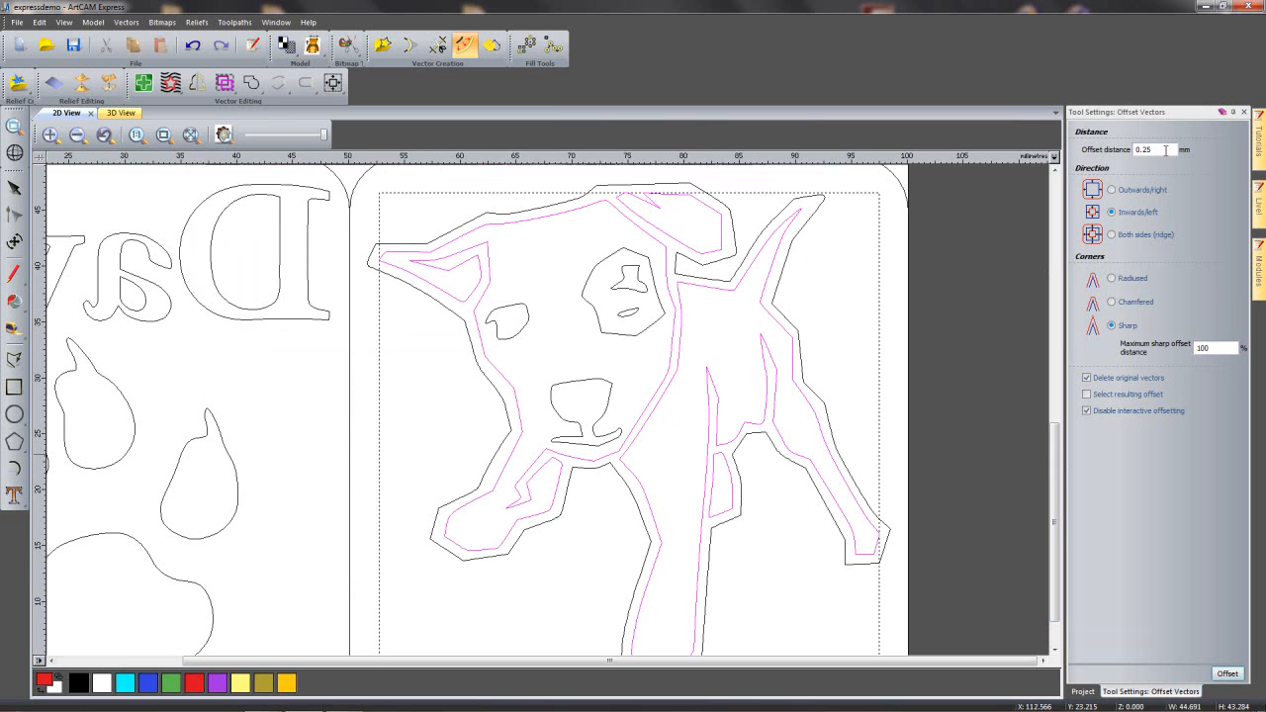
pyautogui.click(1228, 674)
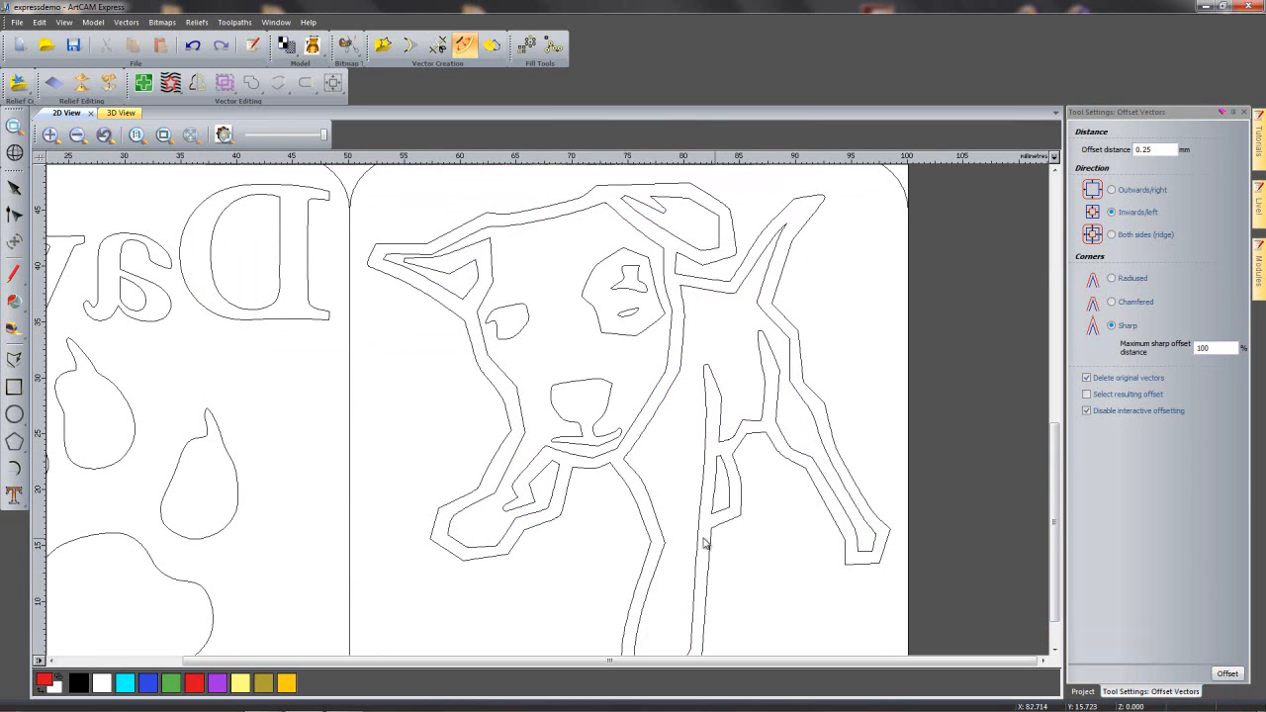
# - Offset the two details inside the eye patch and the nose-and-mouth shape outwards by 0.15 mm with radiused corners, replacing the originals
pyautogui.click(639, 288)
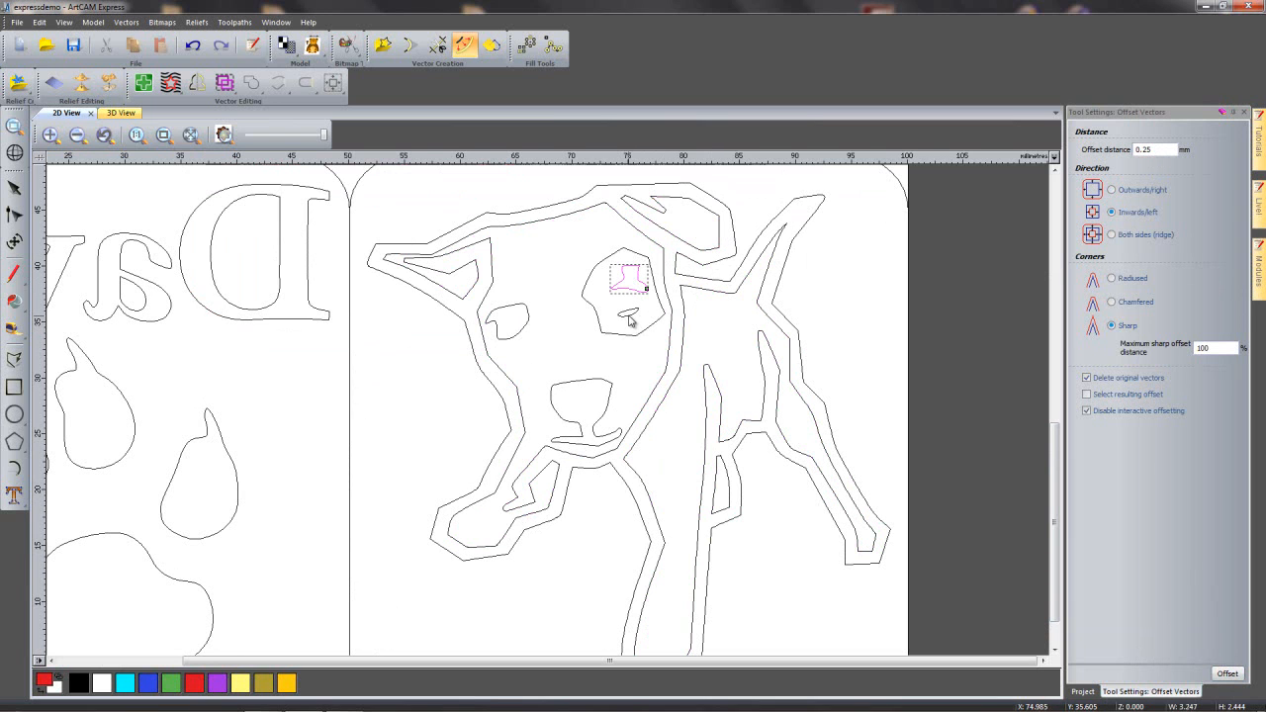
pyautogui.keyDown('shift'); pyautogui.click(630, 313); pyautogui.keyUp('shift')
pyautogui.keyDown('shift'); pyautogui.click(606, 437); pyautogui.keyUp('shift')
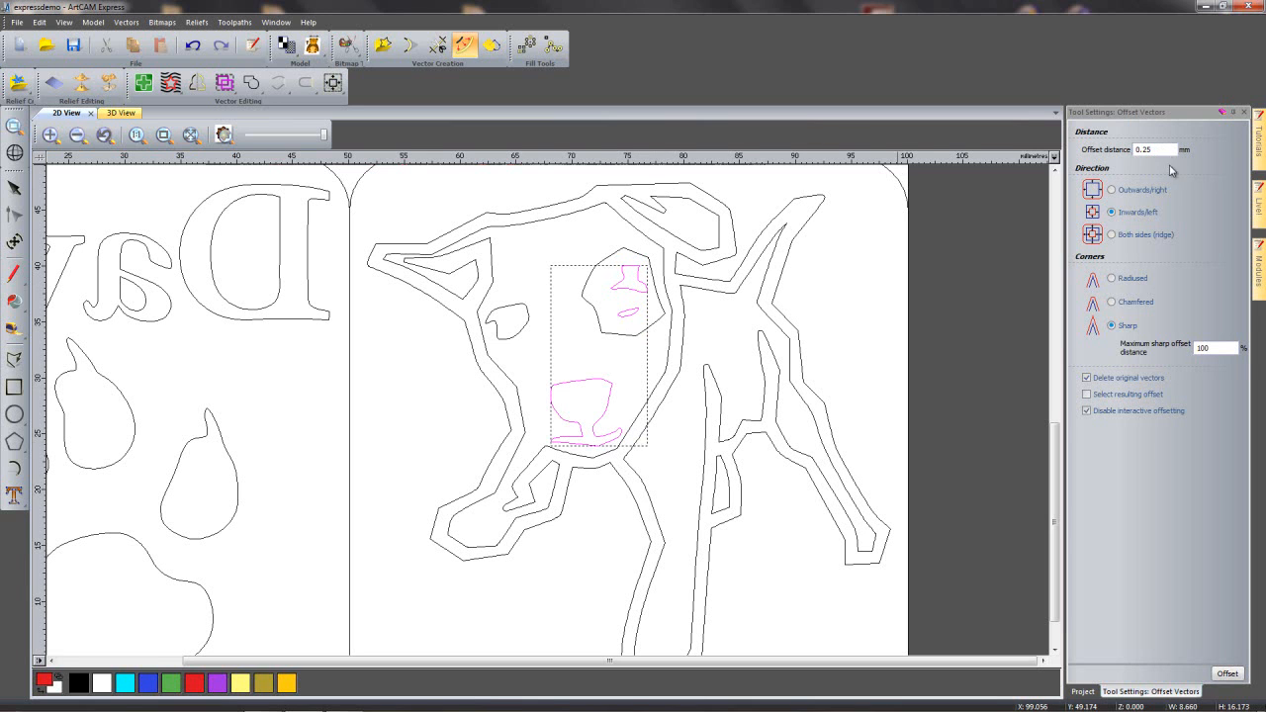
pyautogui.click(1111, 190)
pyautogui.doubleClick(1143, 149)
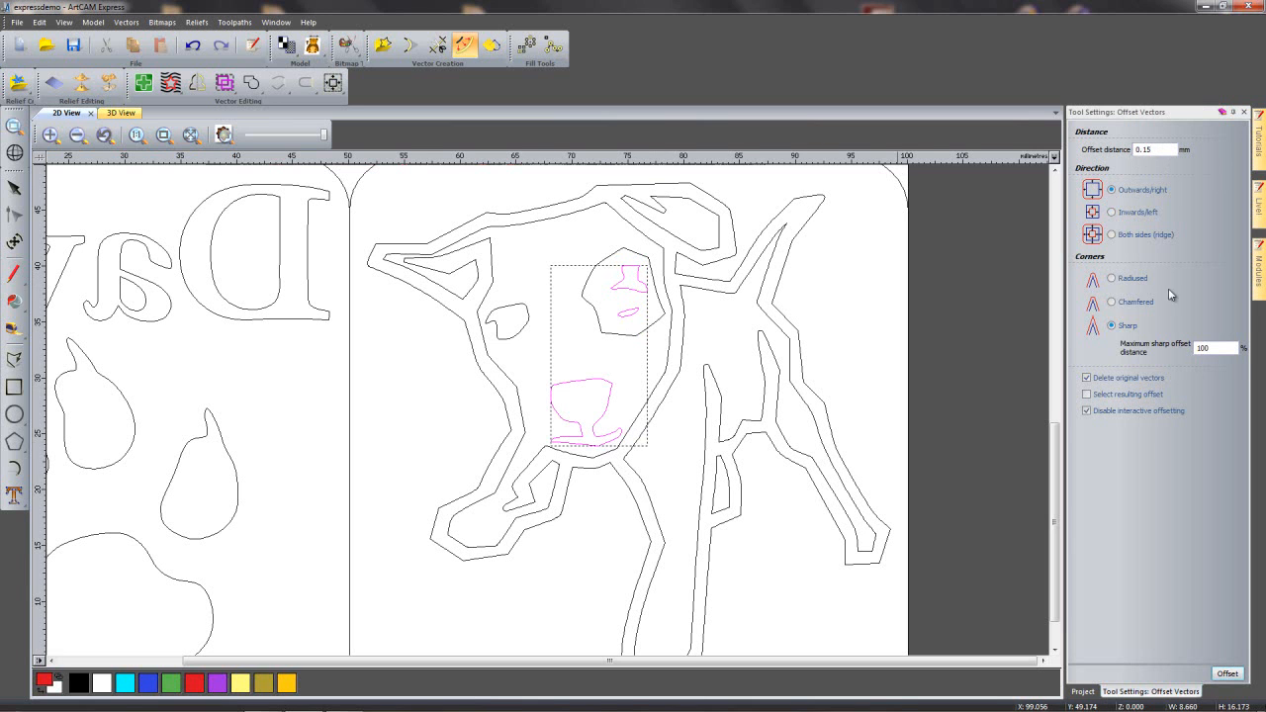
pyautogui.click(1110, 278)
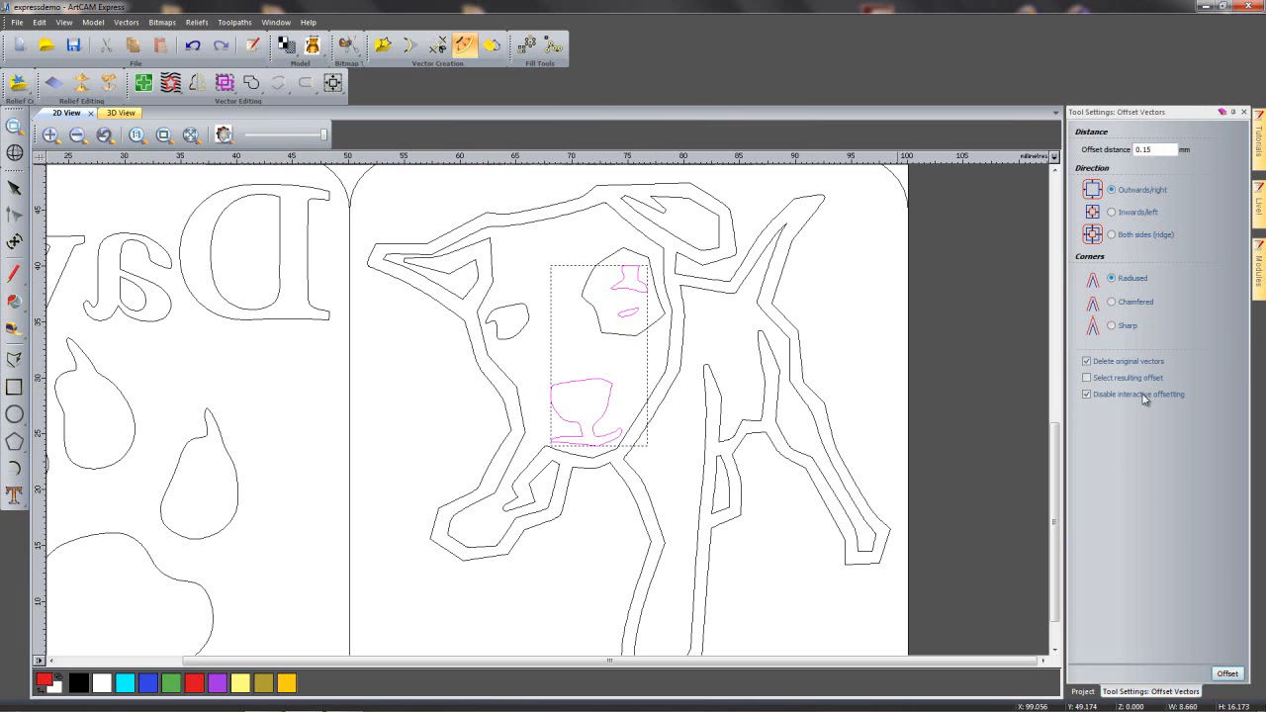
pyautogui.click(1234, 676)
# - Measure the gap between the right corner of the dog's mouth and the adjacent face outline
pyautogui.moveTo(833, 559)
pyautogui.mouseDown(button='middle')
pyautogui.moveTo(841, 525)
pyautogui.moveTo(841, 568)
pyautogui.mouseUp(button='middle')
pyautogui.moveTo(584, 281); pyautogui.dragTo(599, 303, button='middle')
pyautogui.scroll(1, 629, 474)
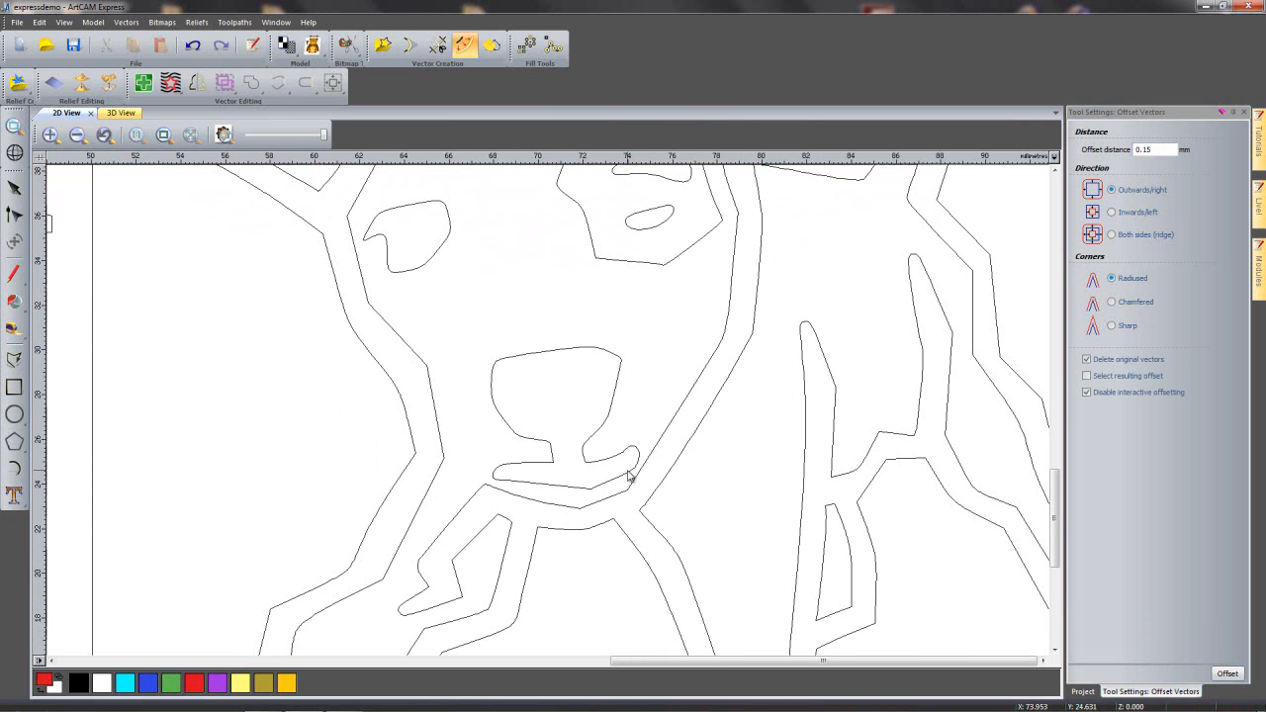
pyautogui.scroll(1, 627, 475)
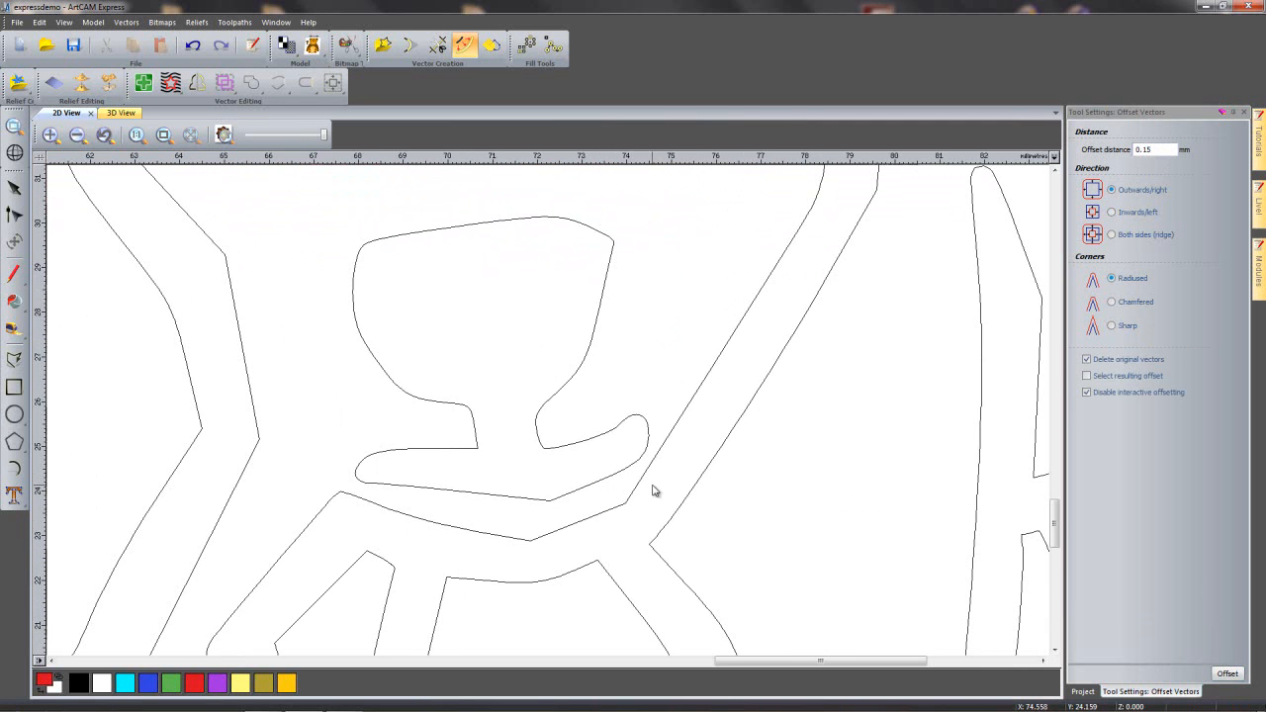
pyautogui.click(14, 328)
pyautogui.moveTo(644, 451); pyautogui.dragTo(657, 457)
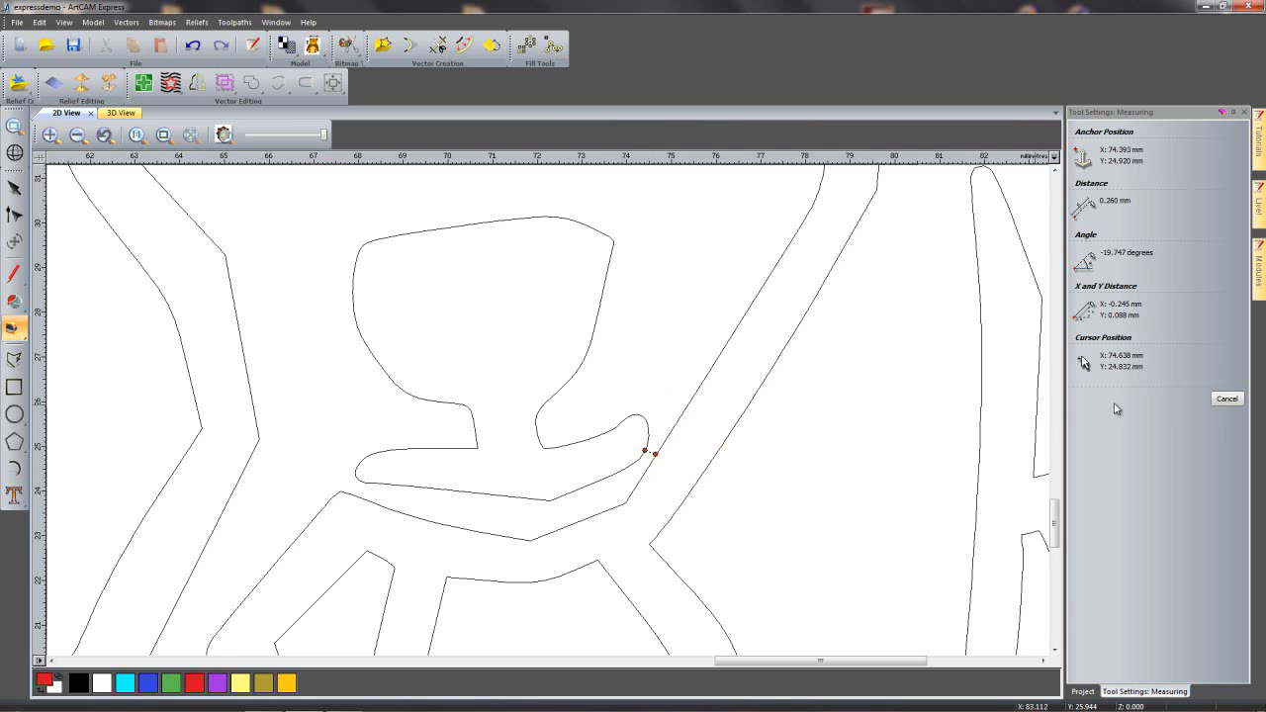
pyautogui.click(1225, 398)
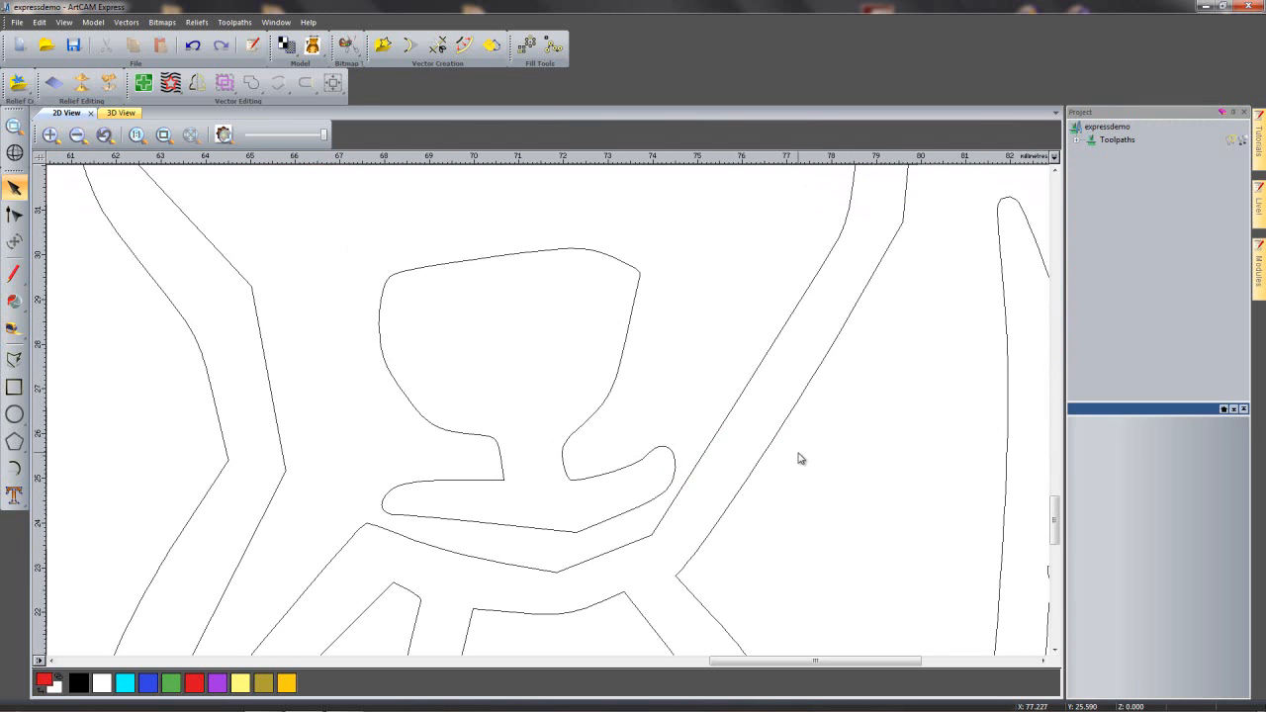
# - Nudge the dog's nose-and-mouth shape up and slightly left, away from the face outline
pyautogui.click(616, 518)
pyautogui.press('Up')
pyautogui.press('Up')
pyautogui.press('Up')
pyautogui.press('Left')
pyautogui.press('Left')
pyautogui.press('Up')
pyautogui.press('Up')
pyautogui.press('Up')
pyautogui.press('Up')
pyautogui.press('Up')
pyautogui.press('Up')
pyautogui.press('Up')
pyautogui.press('Left')
pyautogui.press('Left')
pyautogui.press('Up')
pyautogui.press('Up')
pyautogui.press('Escape')
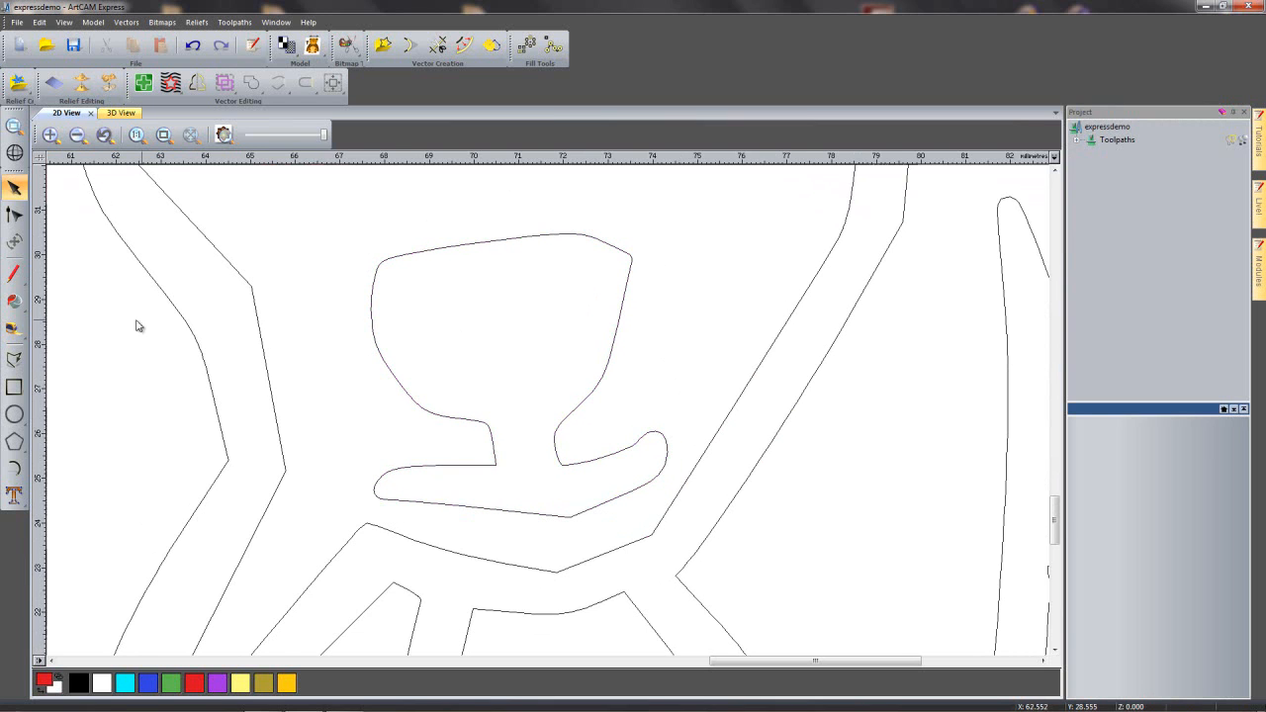
# - Remeasure the gap between the repositioned mouth corner and the face outline
pyautogui.click(14, 327)
pyautogui.moveTo(688, 477); pyautogui.dragTo(663, 468)
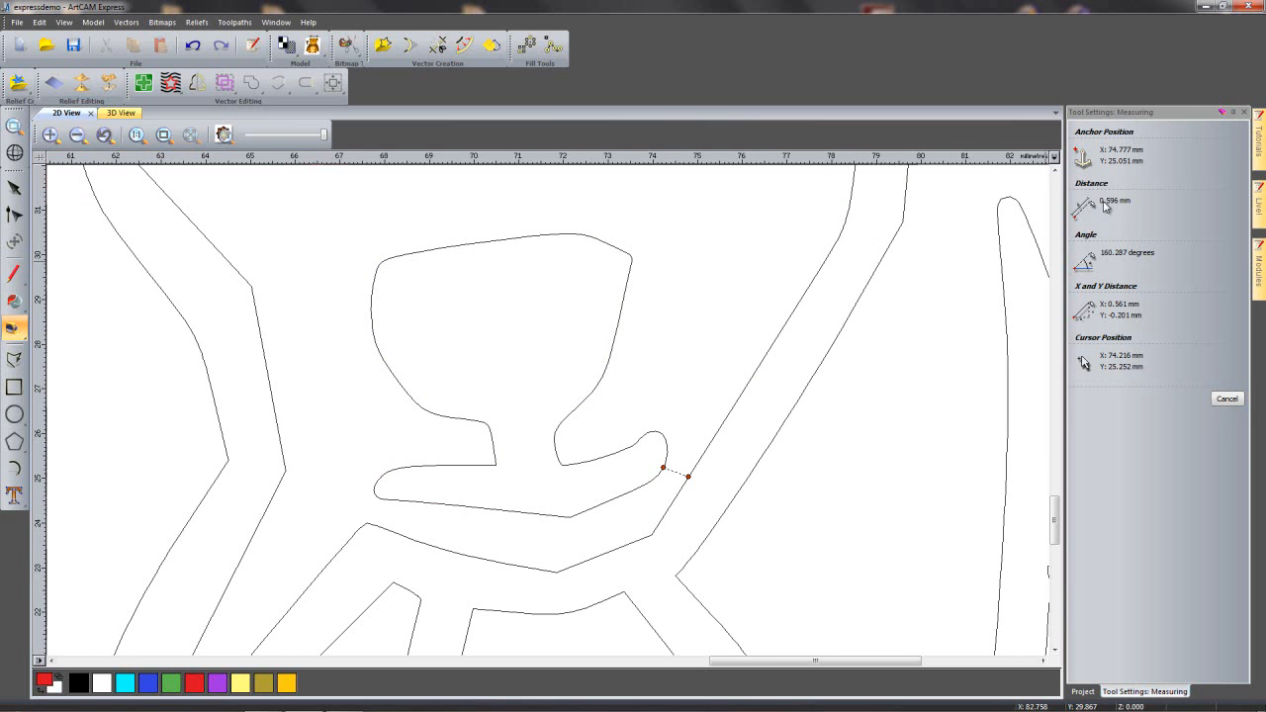
pyautogui.click(1226, 400)
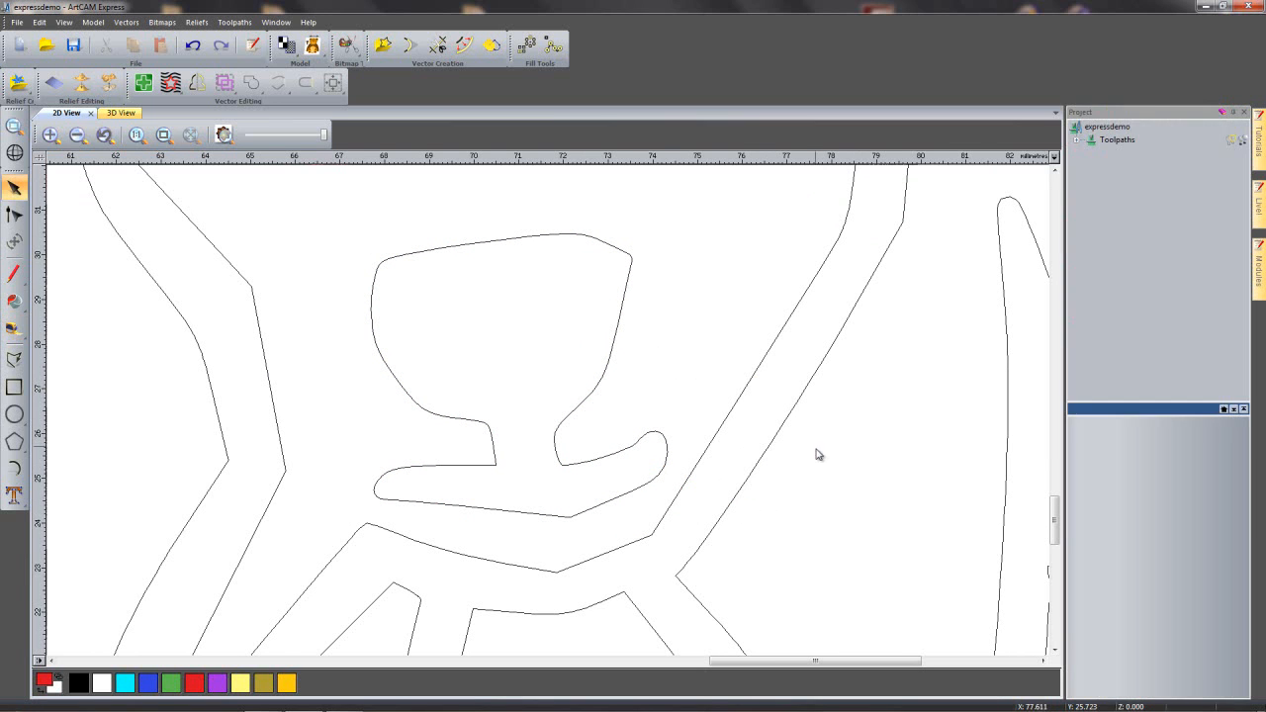
# - Nudge the dog's left eye slightly to the right, away from the edge of the face
pyautogui.scroll(-2, 653, 310)
pyautogui.moveTo(653, 306); pyautogui.dragTo(685, 464, button='middle')
pyautogui.click(433, 401)
pyautogui.press('Right')
pyautogui.press('Right')
pyautogui.press('Right')
pyautogui.press('Right')
pyautogui.press('Right')
pyautogui.press('Right')
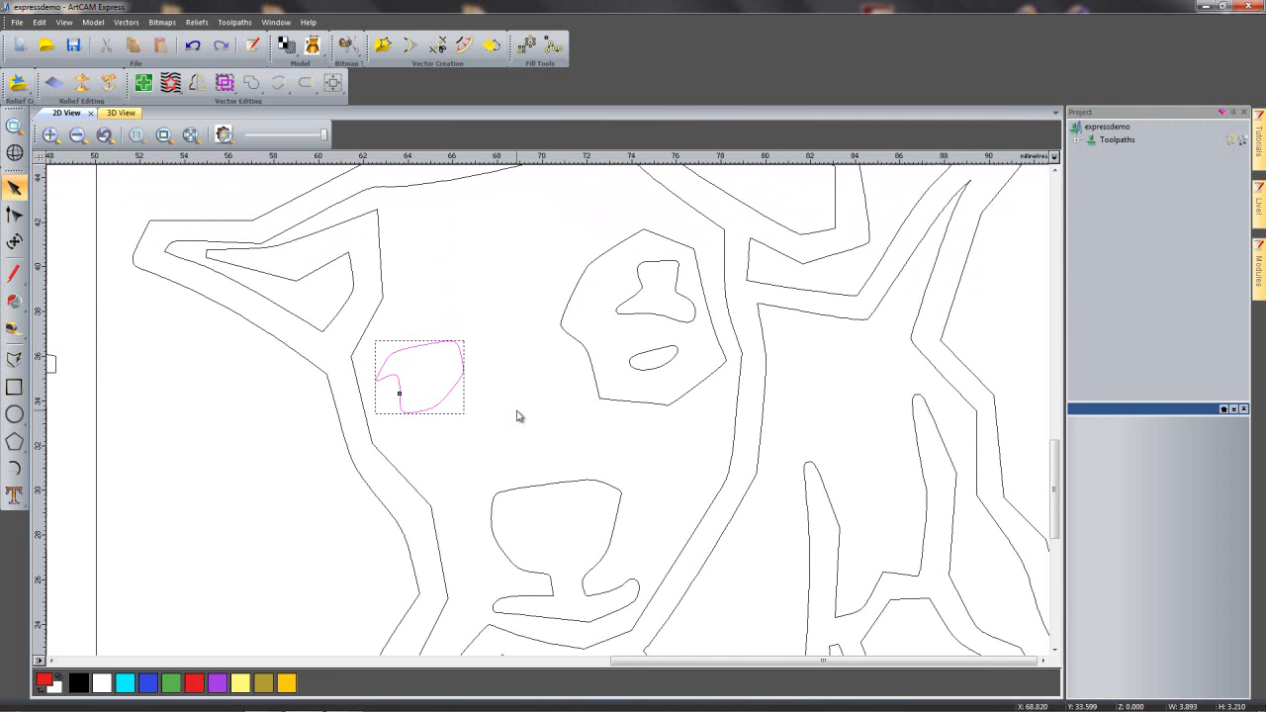
# - Nudge the right eye patch and its two inner details slightly left, away from the face outline
pyautogui.moveTo(551, 215); pyautogui.dragTo(736, 433)
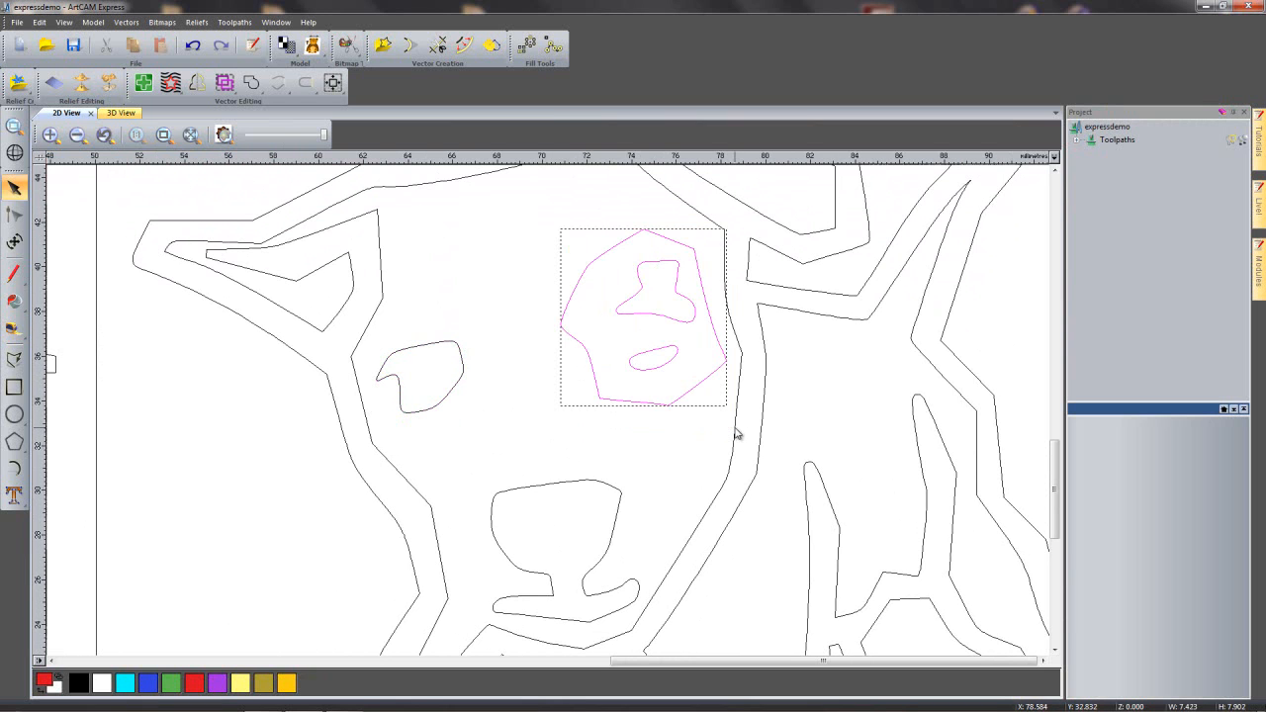
pyautogui.press('Left')
pyautogui.press('Left')
pyautogui.press('Left')
pyautogui.press('Left')
pyautogui.press('Left')
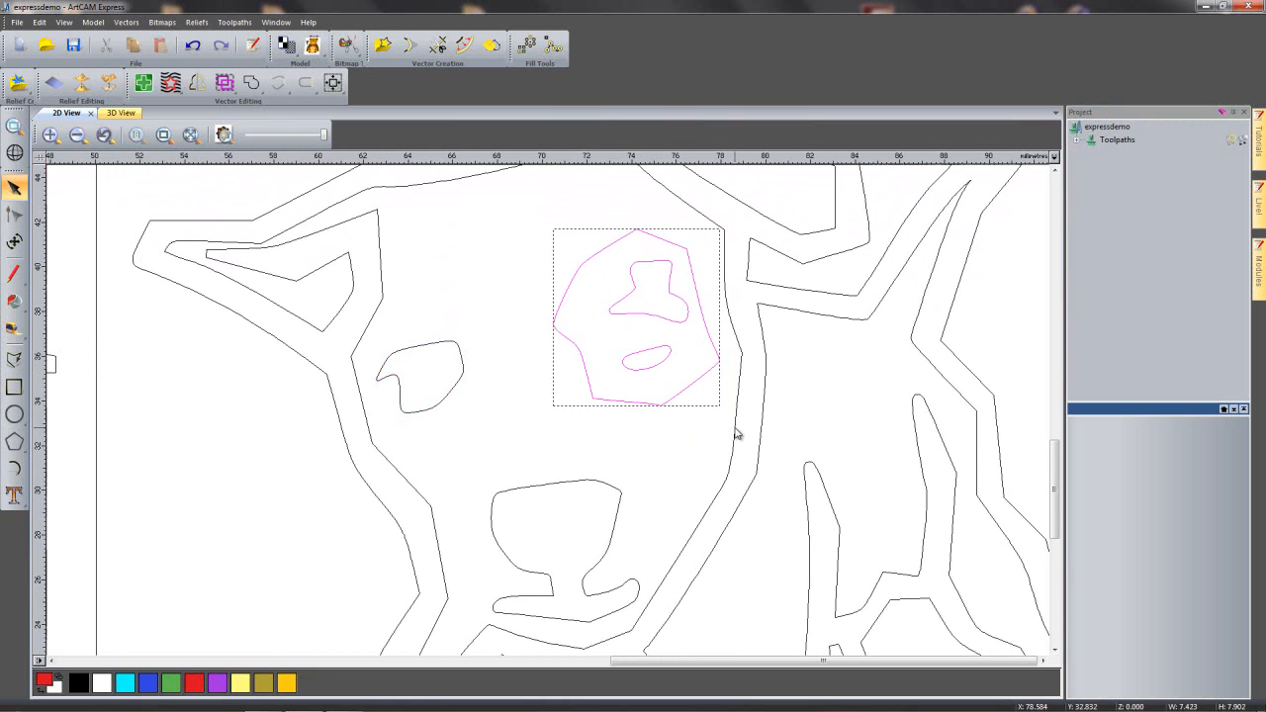
pyautogui.click(783, 439)
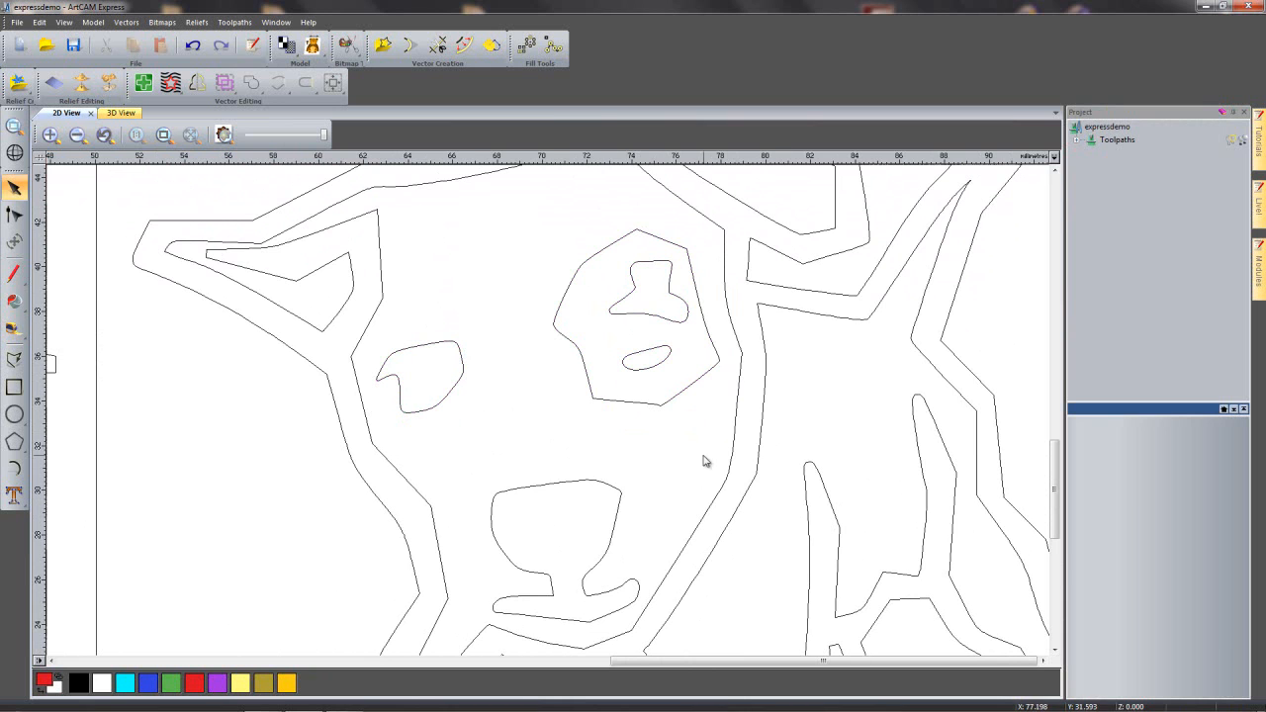
# - Measure the narrow gap between the upper and lower lines of the dog's left ear where they nearly meet
pyautogui.moveTo(483, 318); pyautogui.dragTo(652, 435, button='middle')
pyautogui.scroll(2, 433, 362)
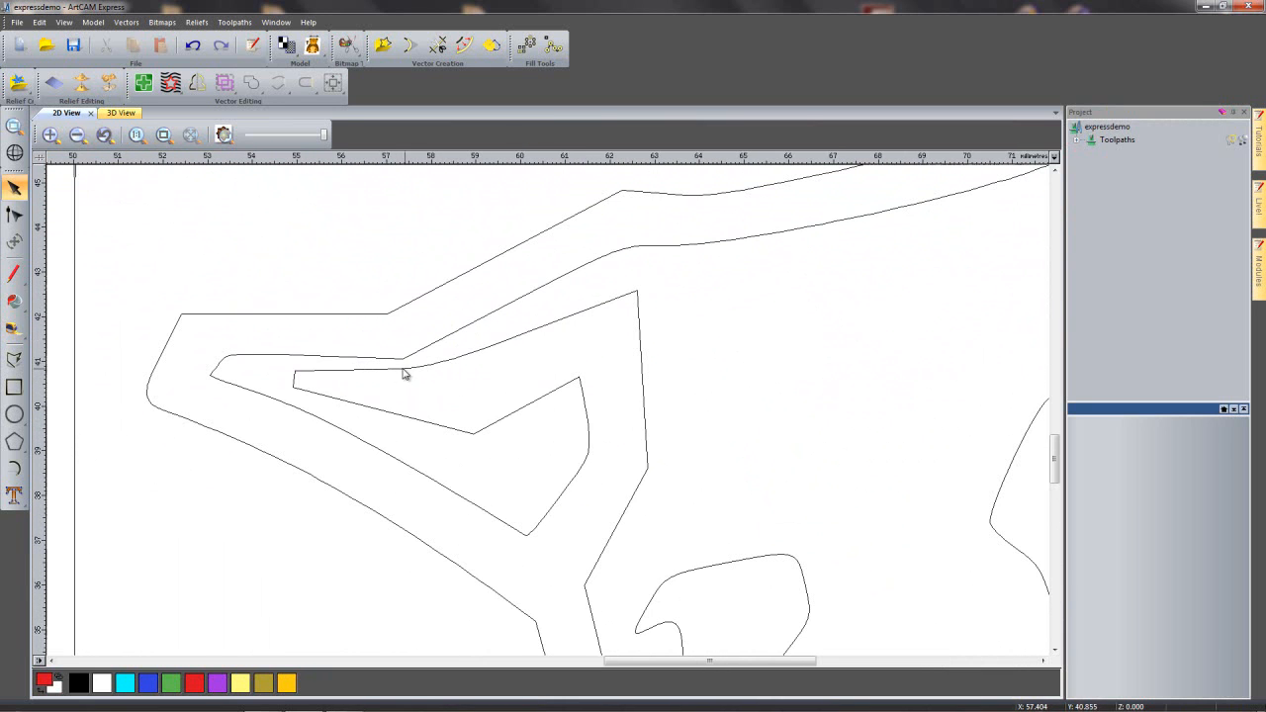
pyautogui.click(14, 328)
pyautogui.click(403, 359)
pyautogui.click(408, 368)
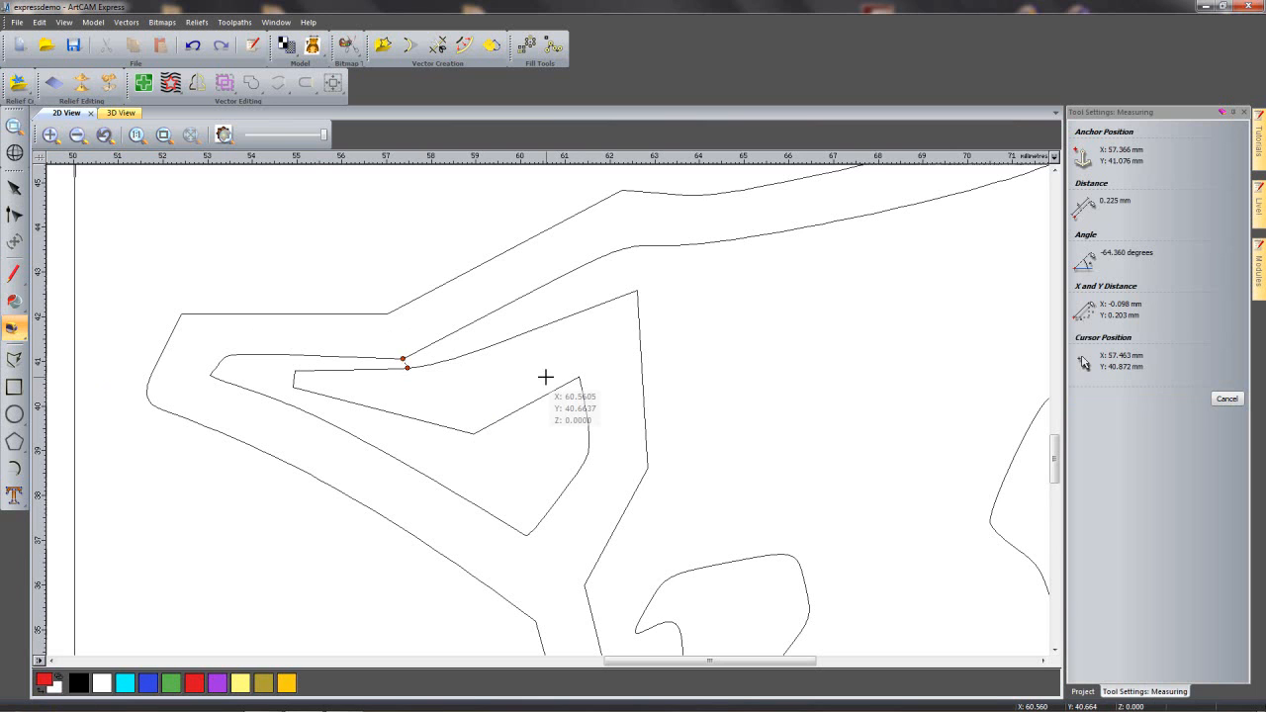
pyautogui.click(1227, 399)
# - Cut the narrow pointed section out of the left ear's inner outline at its two nodes and delete that span
pyautogui.click(501, 348)
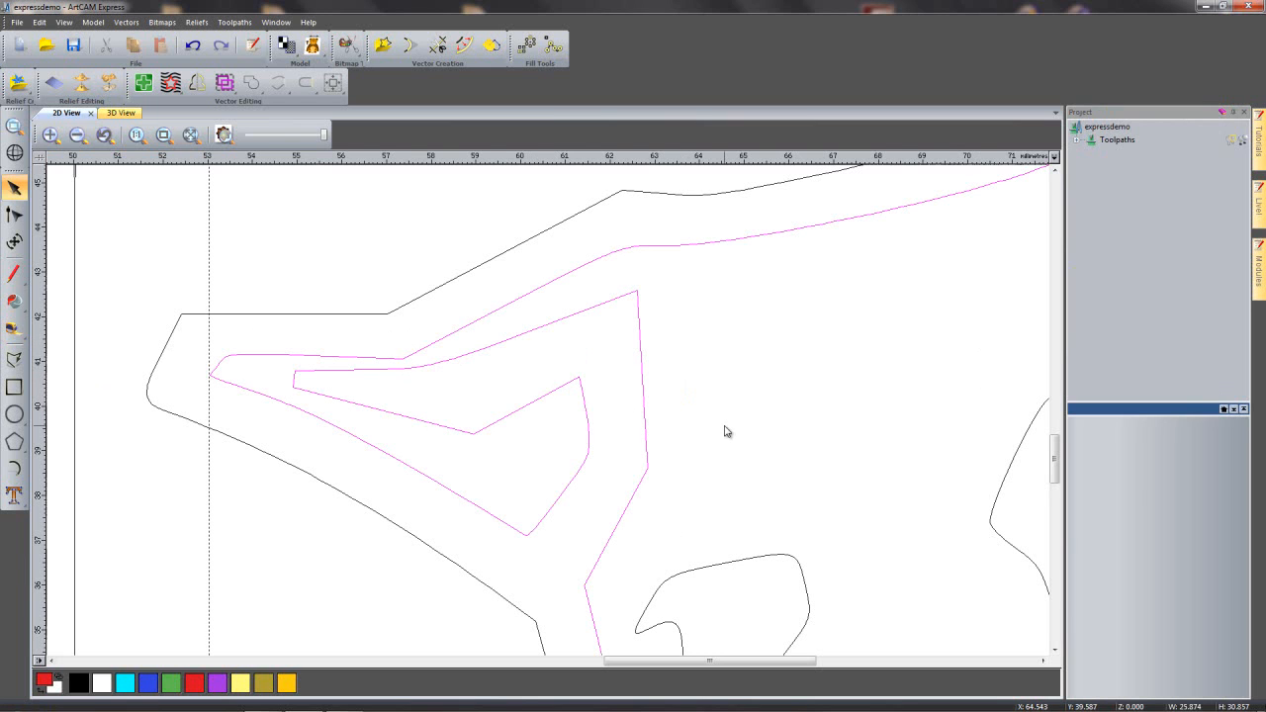
pyautogui.press('n')
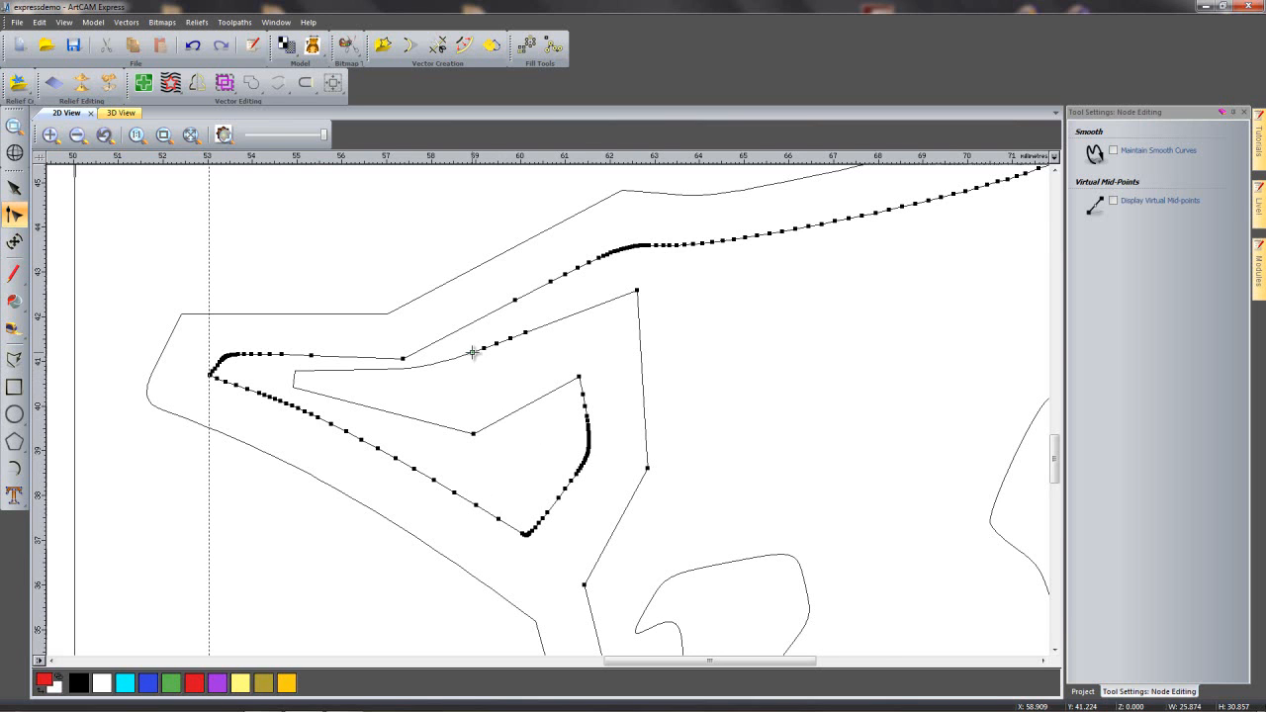
pyautogui.moveTo(473, 353); pyautogui.dragTo(580, 340, button='middle')
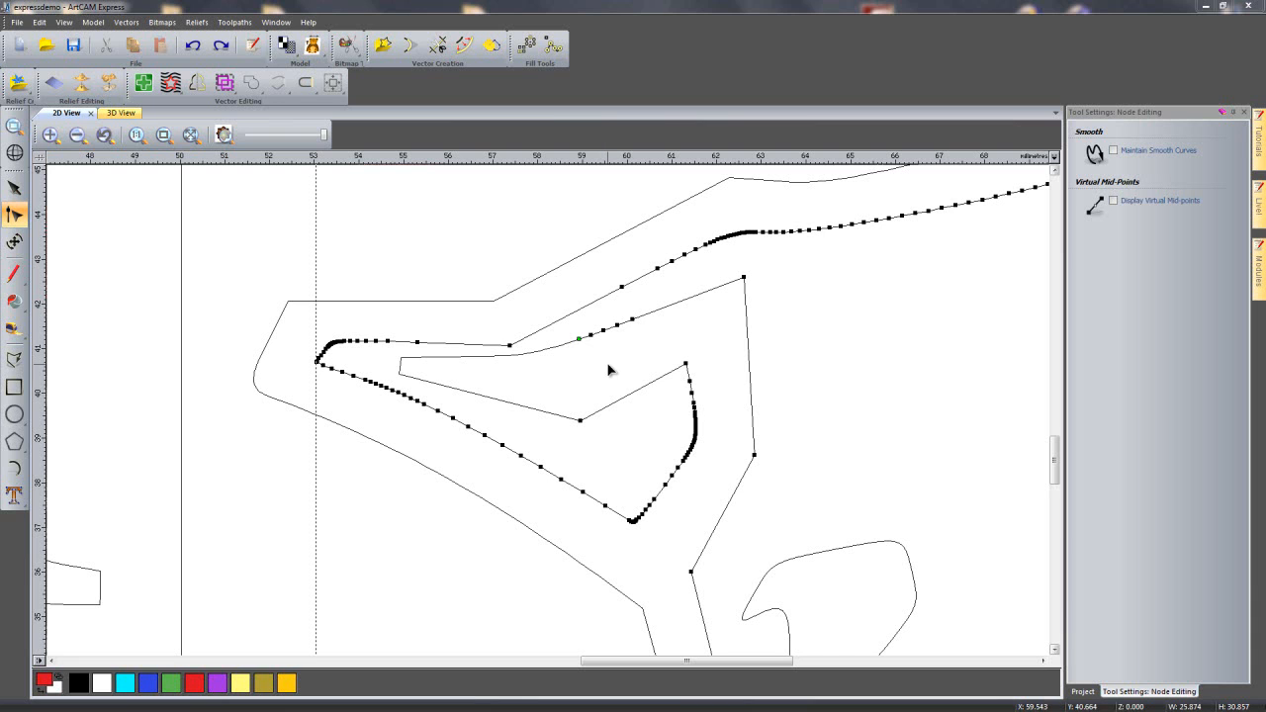
pyautogui.click(641, 316)
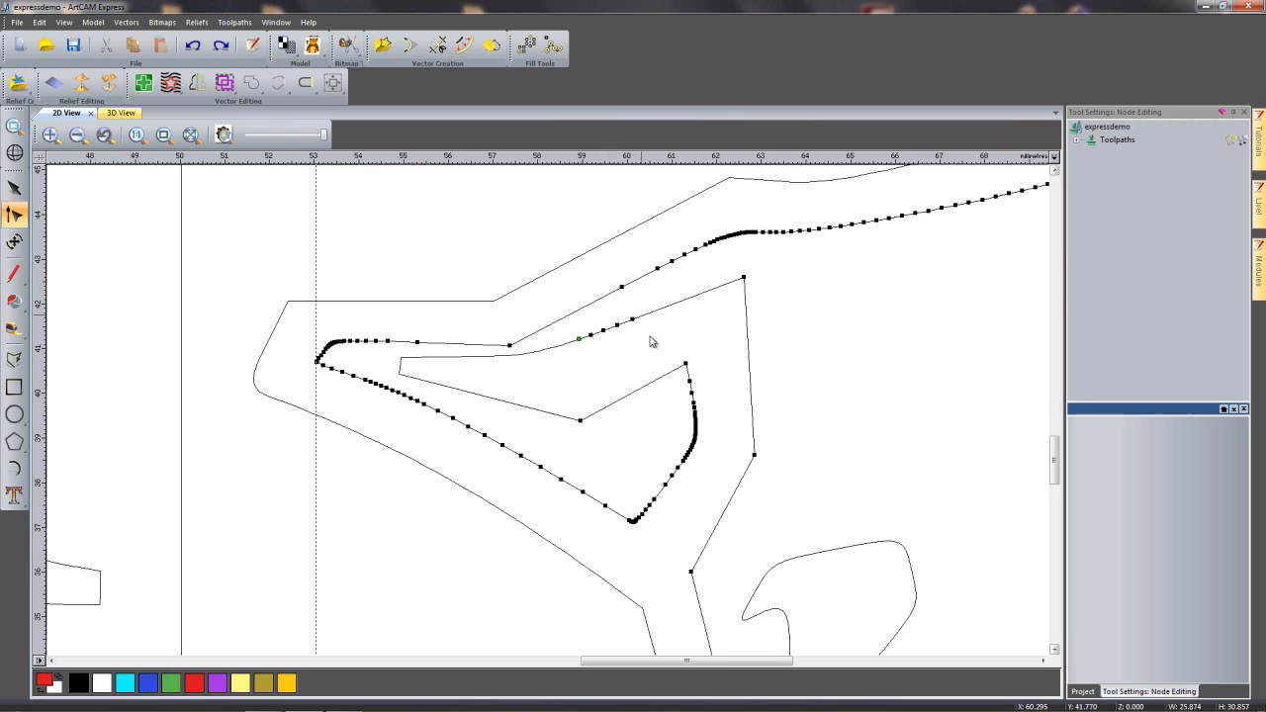
pyautogui.click(533, 354)
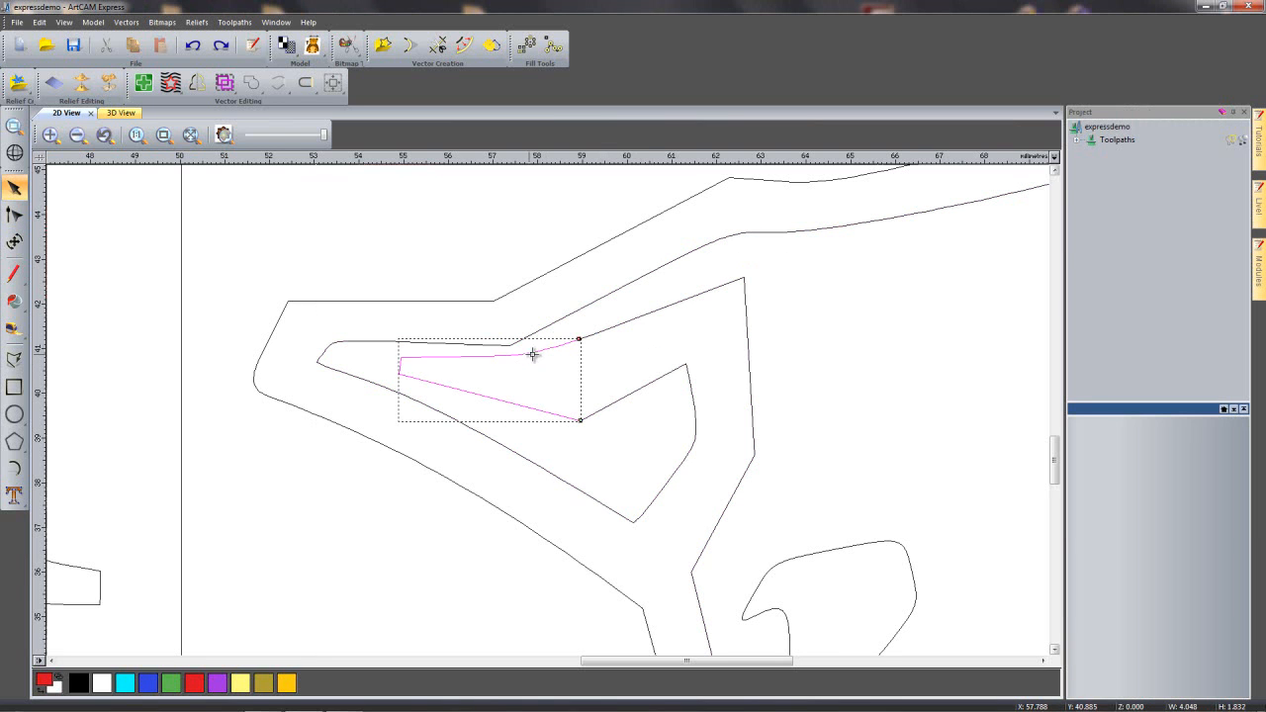
pyautogui.click(601, 332)
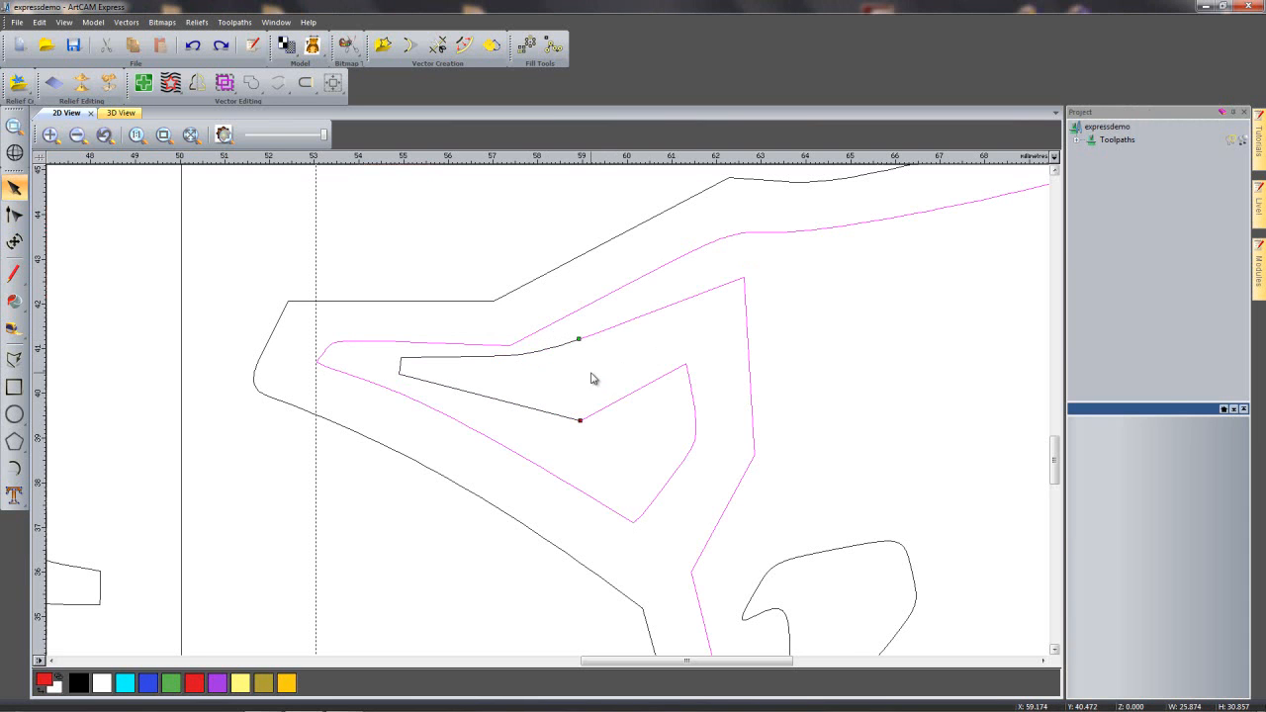
pyautogui.click(505, 355)
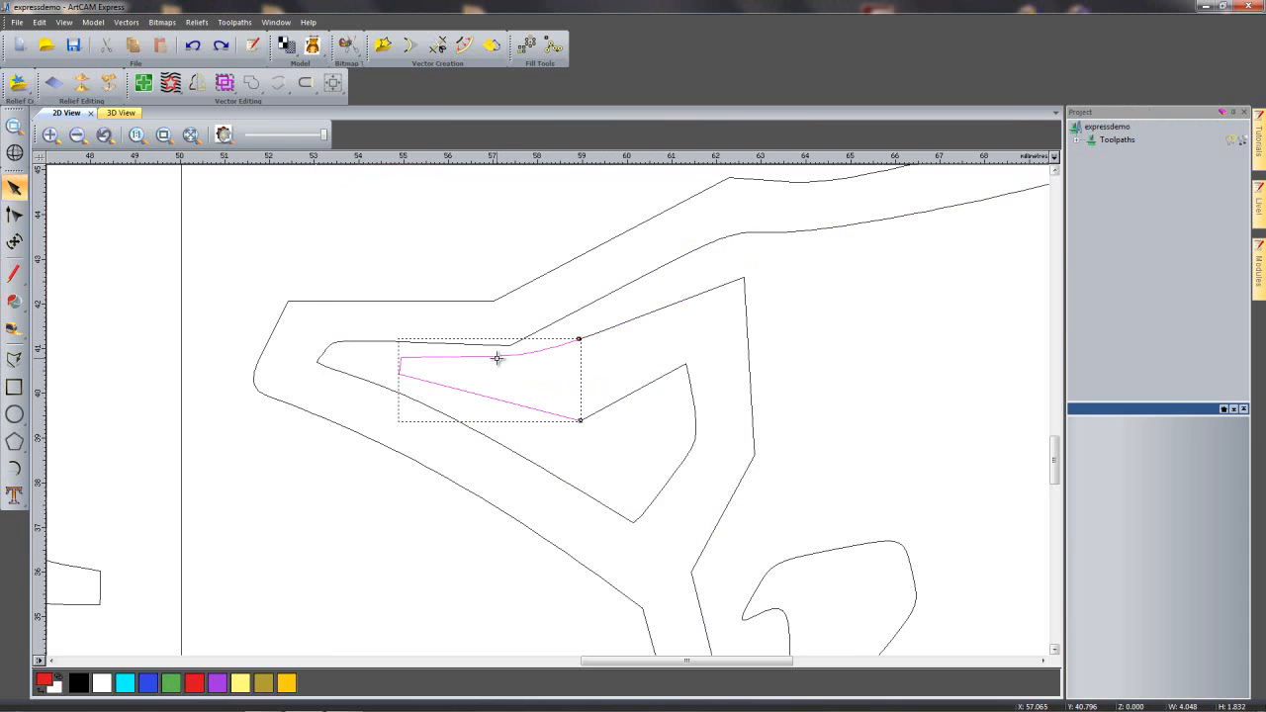
pyautogui.press('Delete')
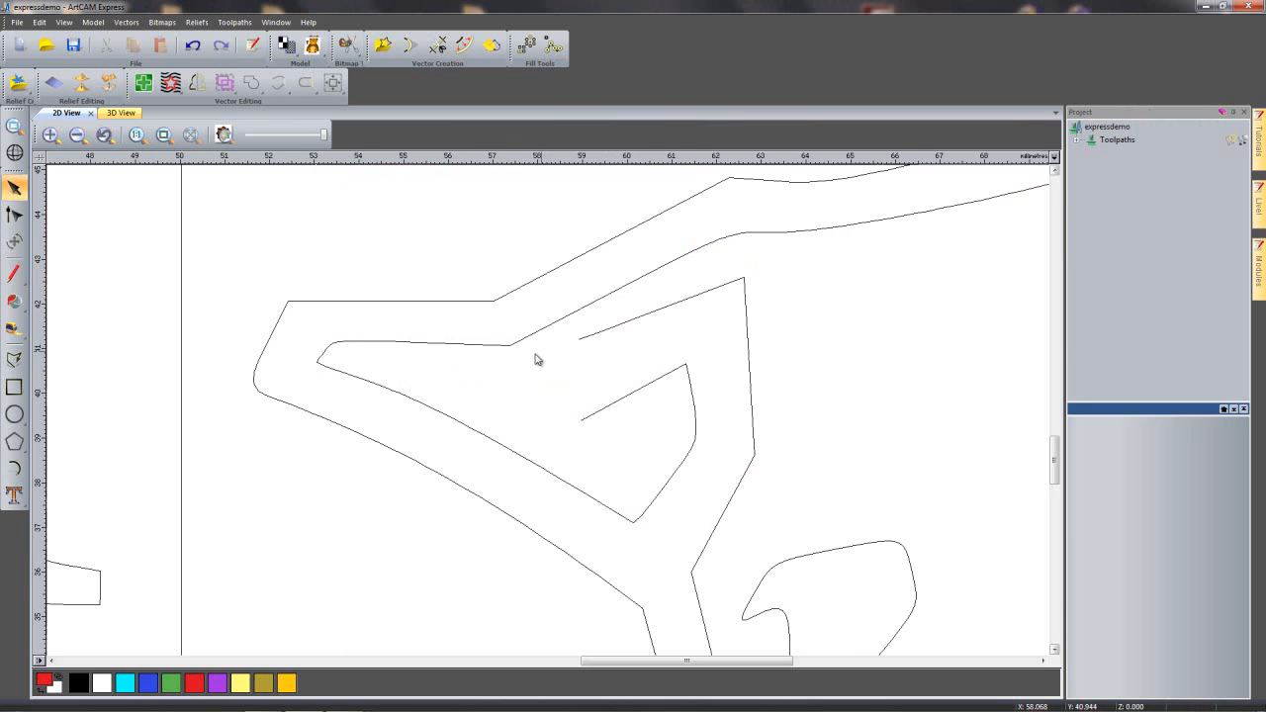
# - Reposition the two open ends of the dog's left ear inner outline and close the vector between them with a straight line
pyautogui.click(598, 337)
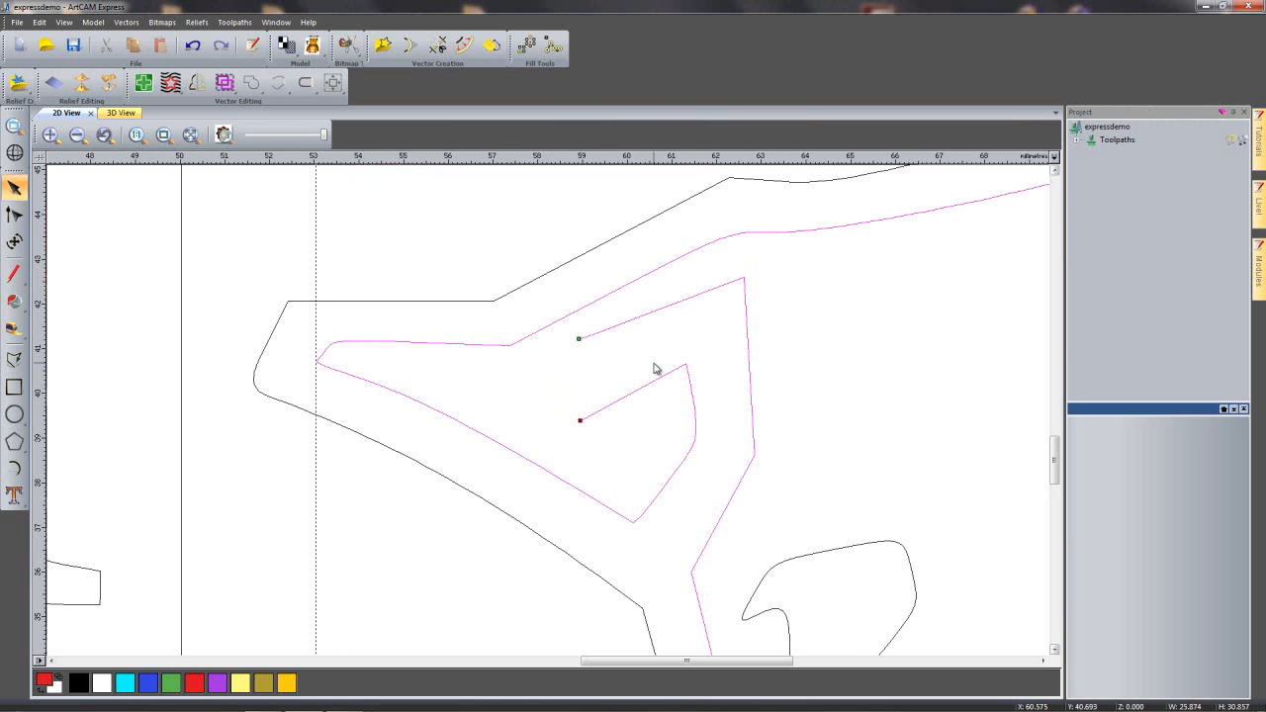
pyautogui.press('n')
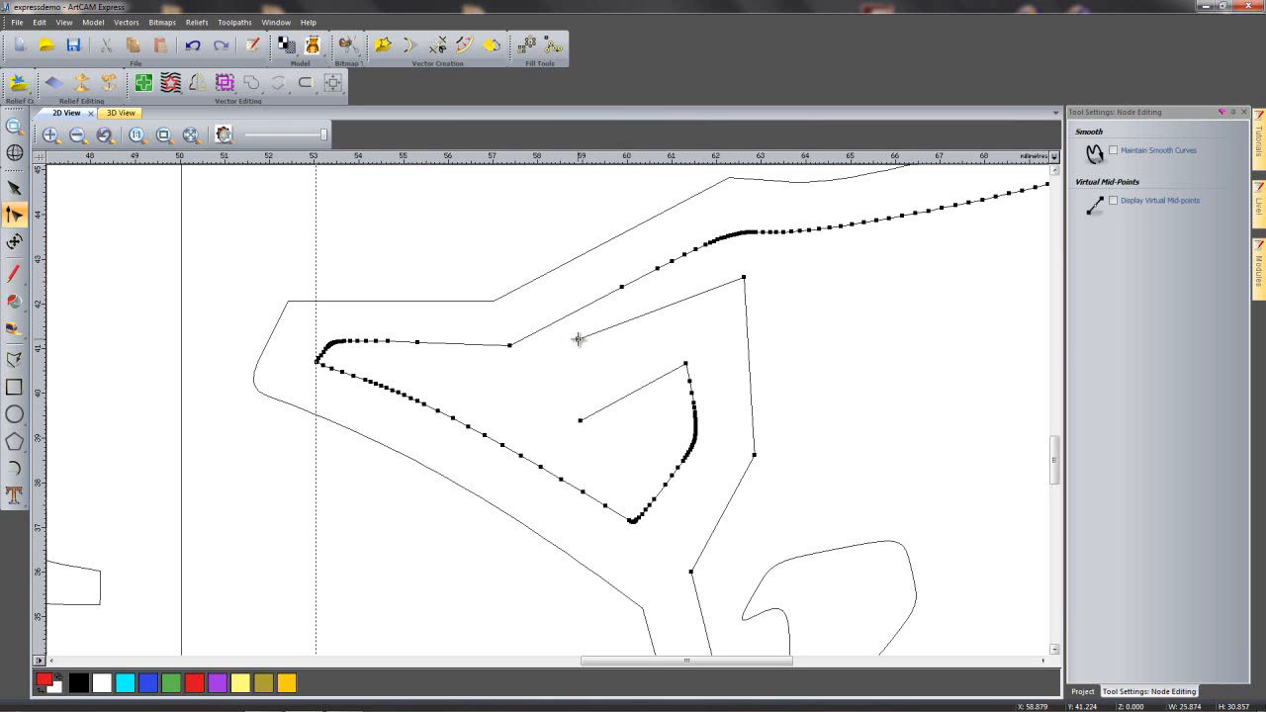
pyautogui.moveTo(580, 339); pyautogui.dragTo(576, 368)
pyautogui.moveTo(579, 422)
pyautogui.mouseDown()
pyautogui.moveTo(596, 422)
pyautogui.moveTo(581, 427)
pyautogui.mouseUp()
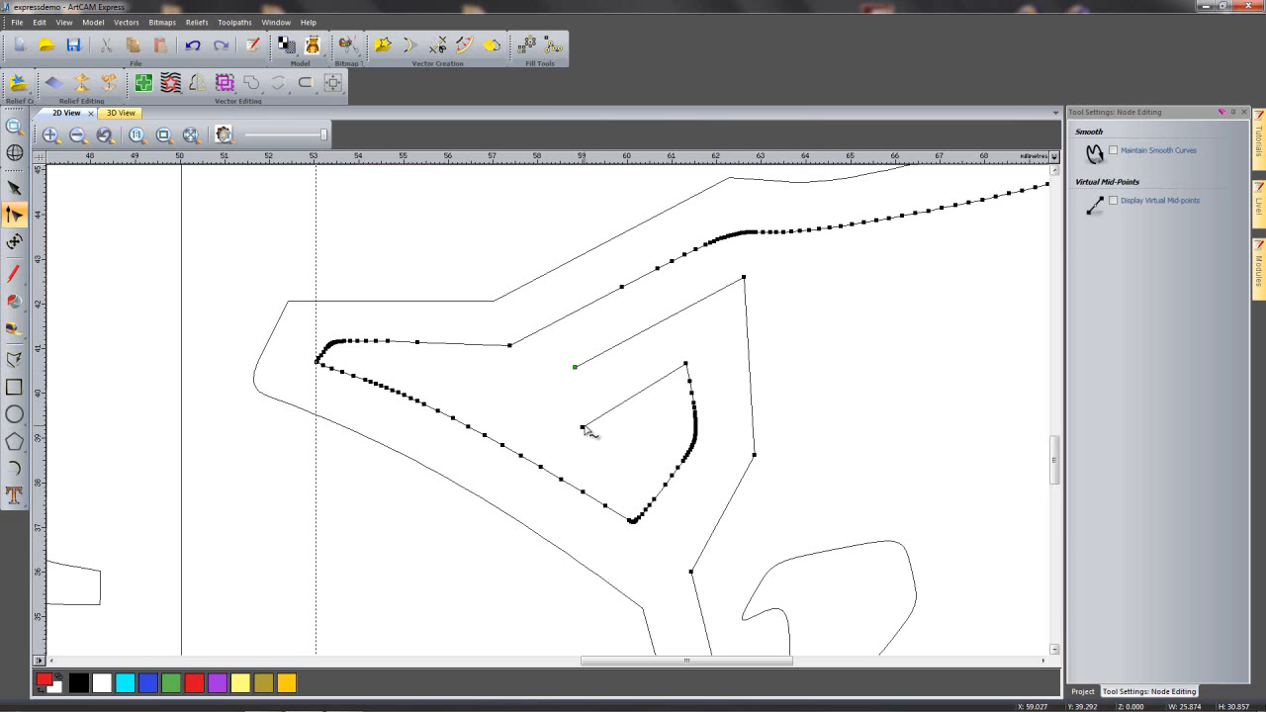
pyautogui.click(305, 85)
pyautogui.press('n')
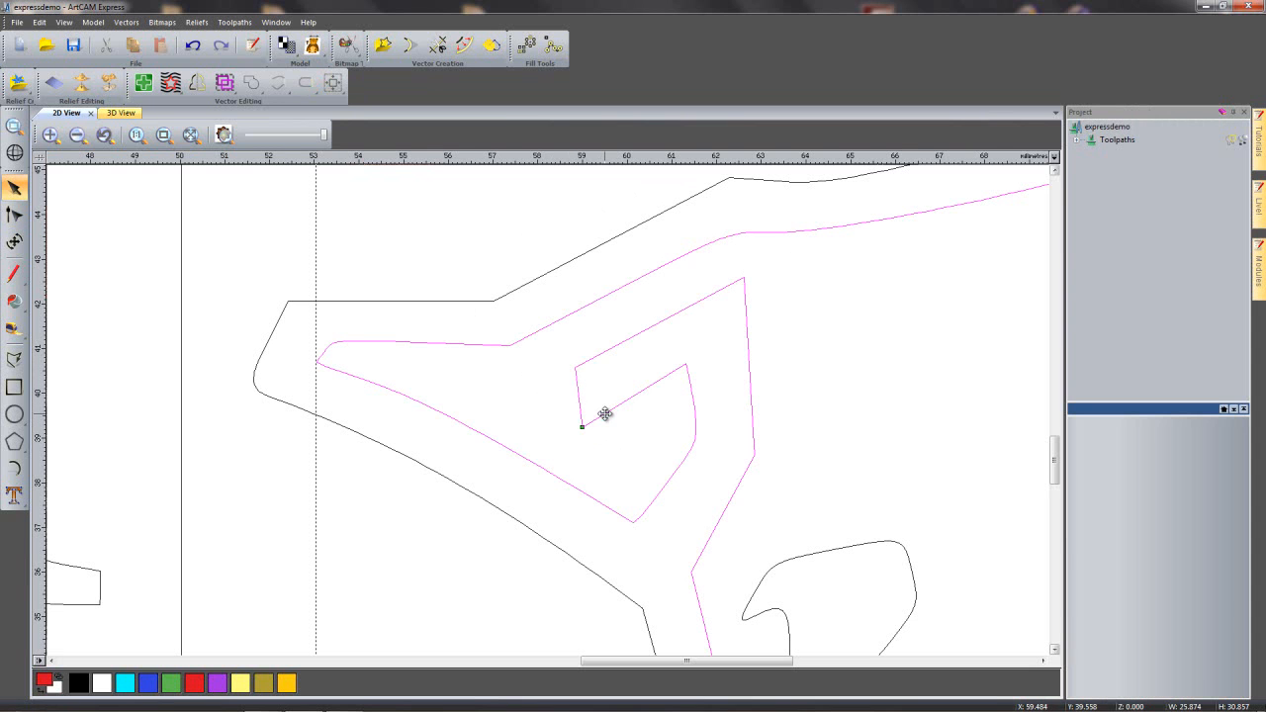
pyautogui.click(926, 427)
# - Show all four stamps in the 3D view, expand the project's toolpaths and select kitten_area_clear
pyautogui.scroll(-3, 918, 426)
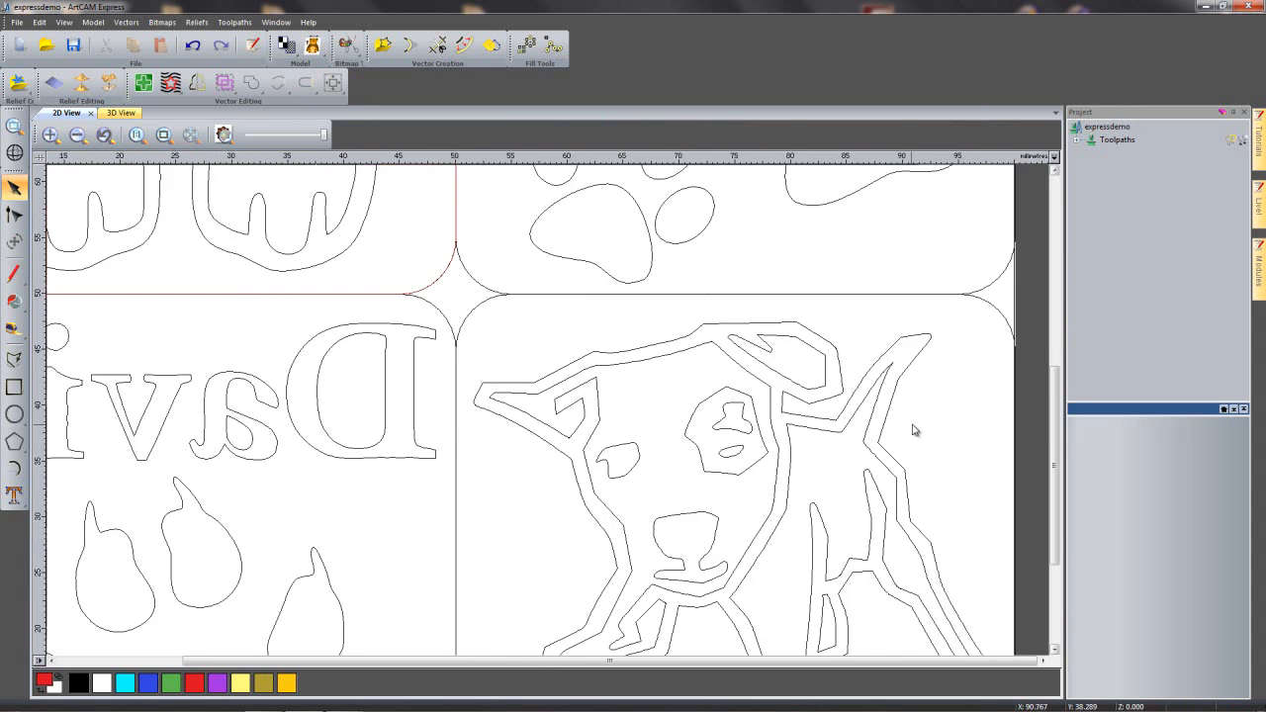
pyautogui.moveTo(666, 499); pyautogui.dragTo(629, 468, button='middle')
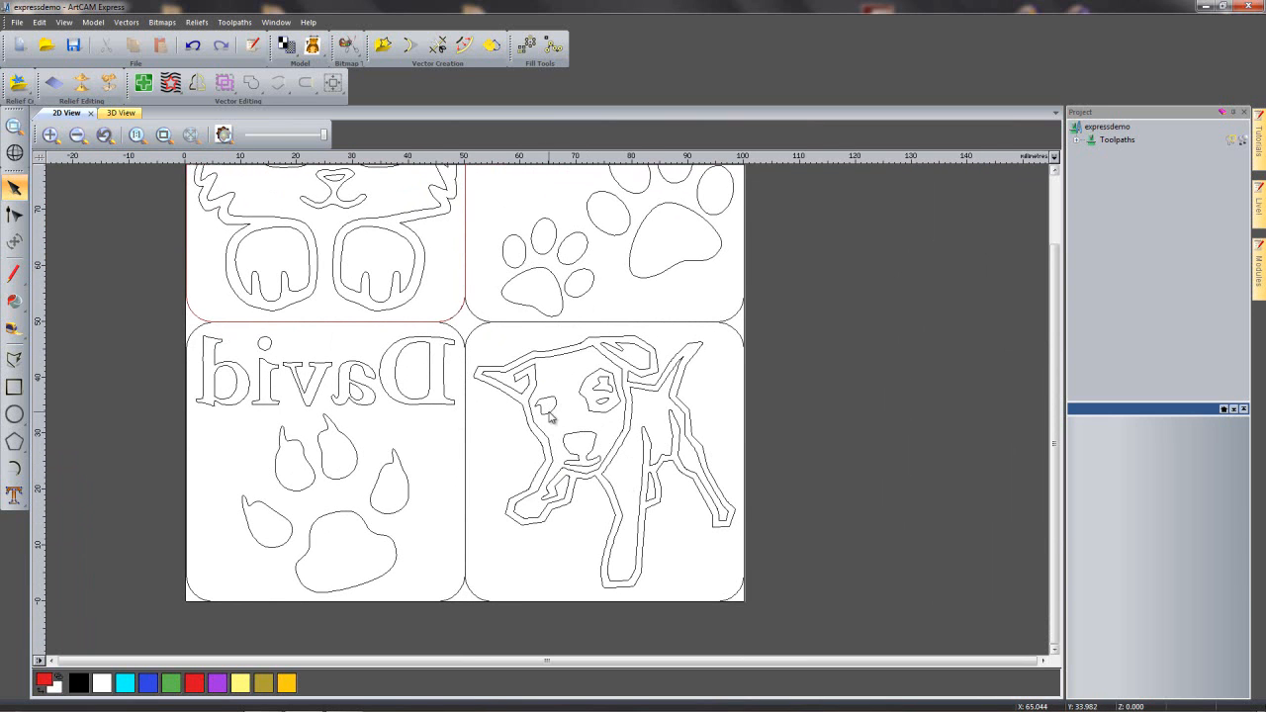
pyautogui.click(121, 114)
pyautogui.moveTo(765, 412); pyautogui.dragTo(1051, 168)
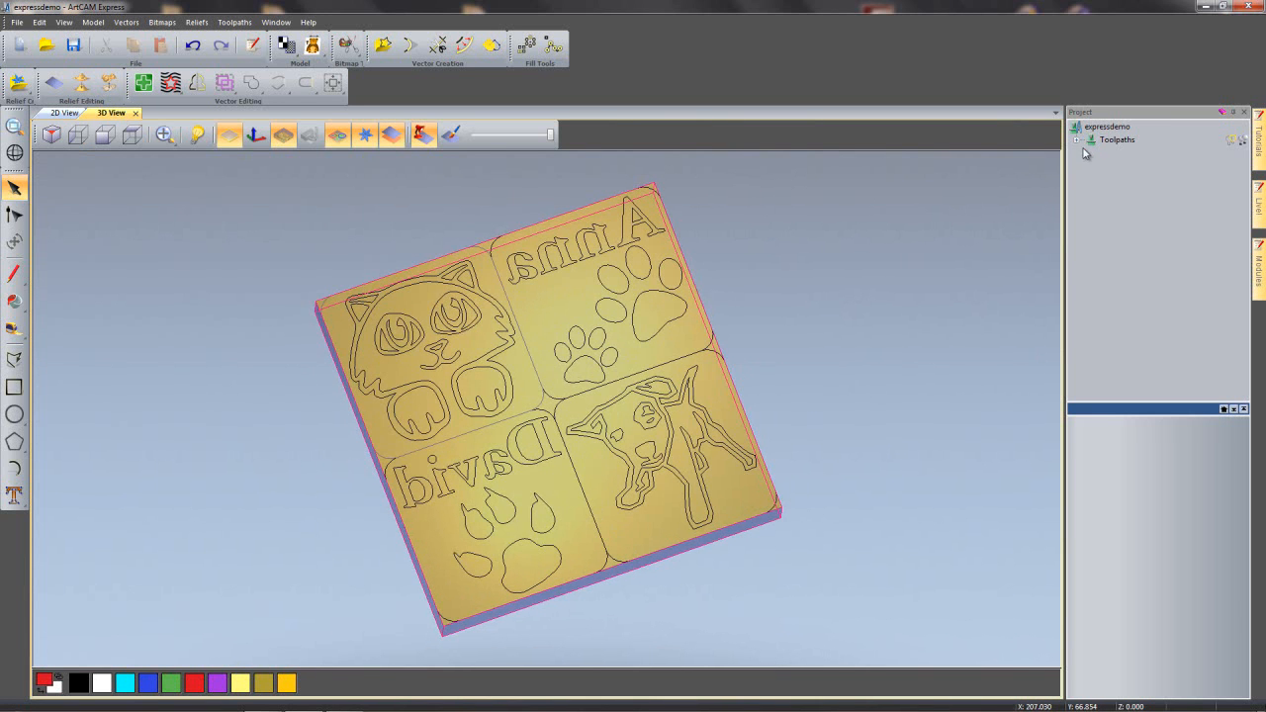
pyautogui.click(1078, 141)
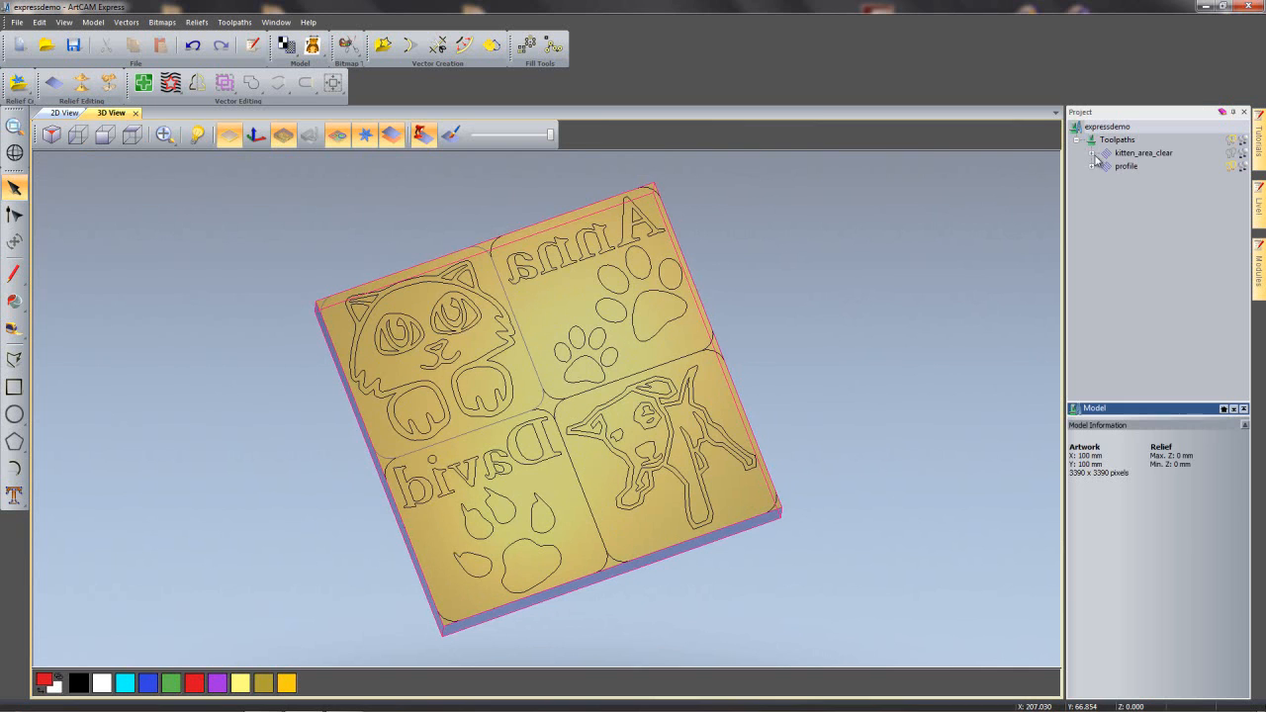
pyautogui.click(1157, 155)
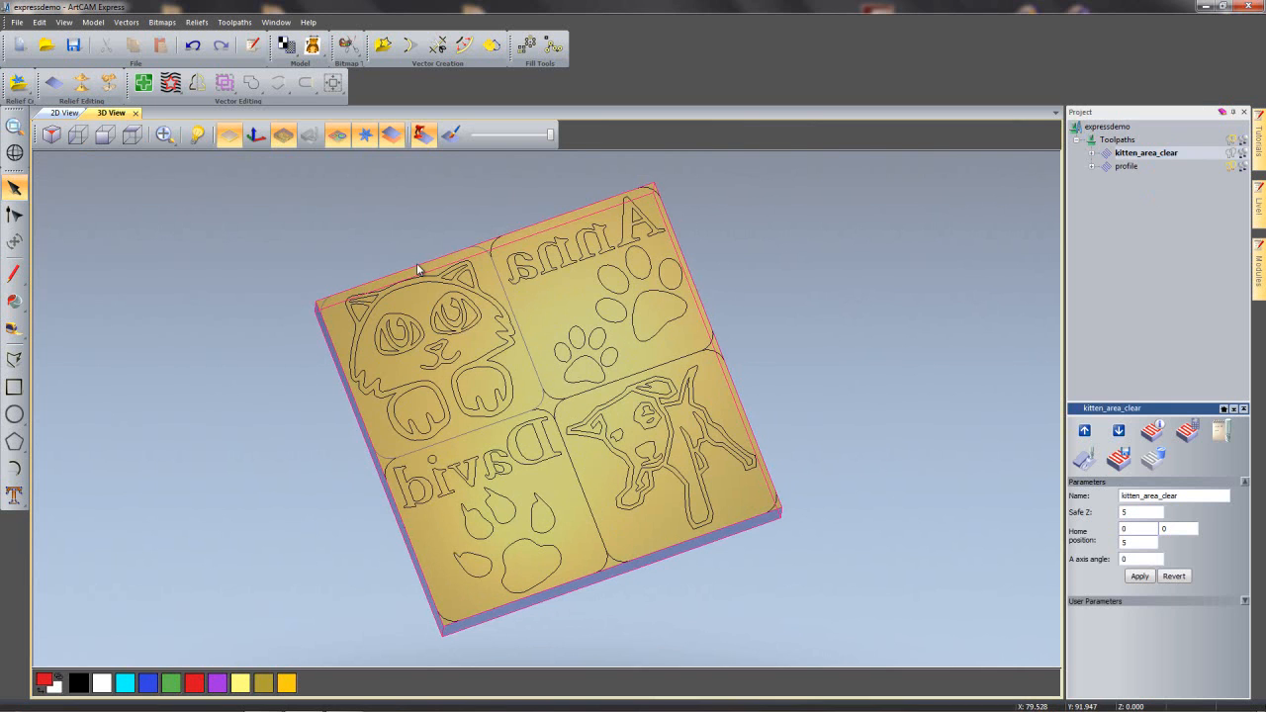
pyautogui.moveTo(624, 461); pyautogui.dragTo(595, 495)
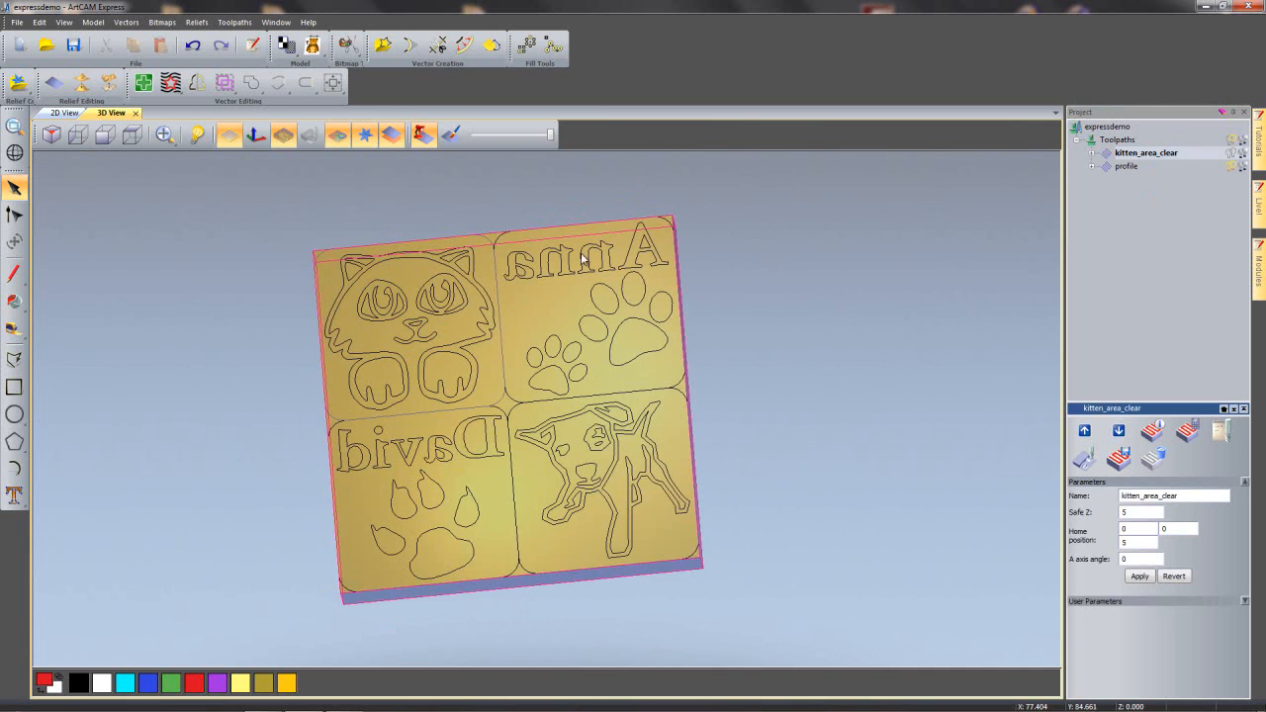
pyautogui.moveTo(567, 486); pyautogui.dragTo(527, 405)
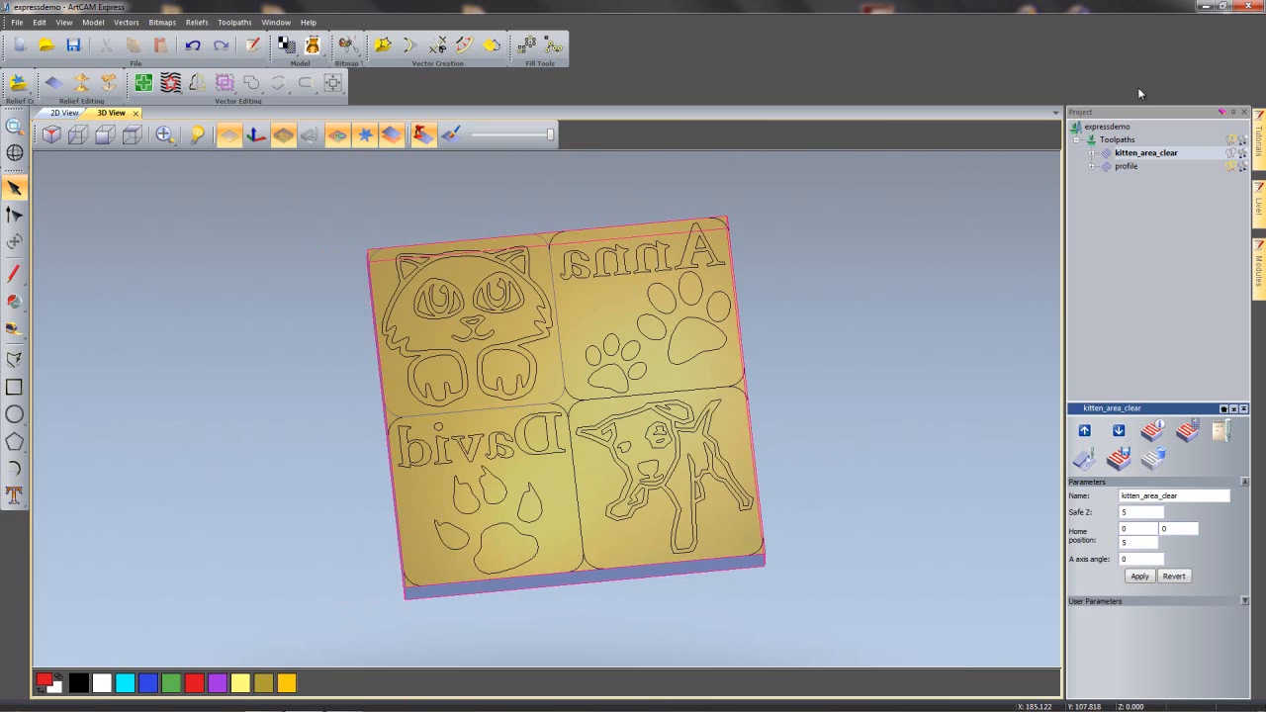
# - Reuse the kitten area clearance settings on the double paw print stamp's vectors, replacing "kitten" in the toolpath name with the stamp's first name, and calculate
pyautogui.doubleClick(1147, 155)
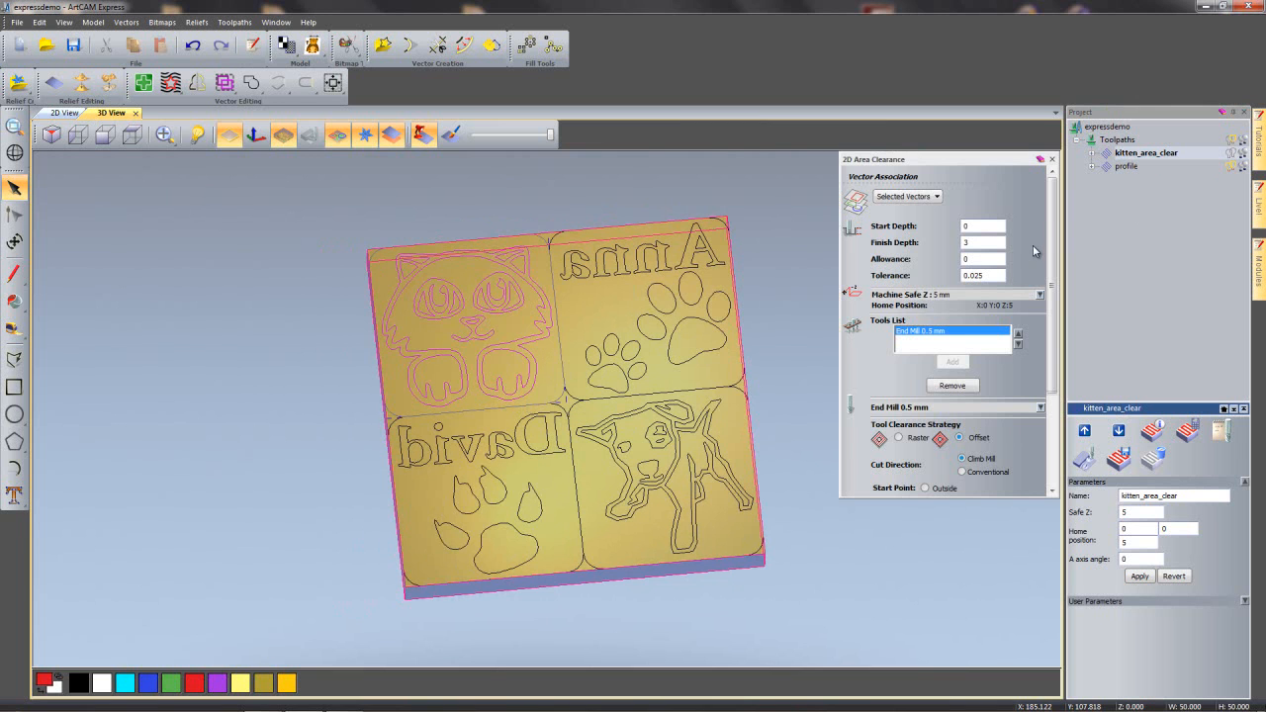
pyautogui.moveTo(1050, 210); pyautogui.dragTo(1051, 299)
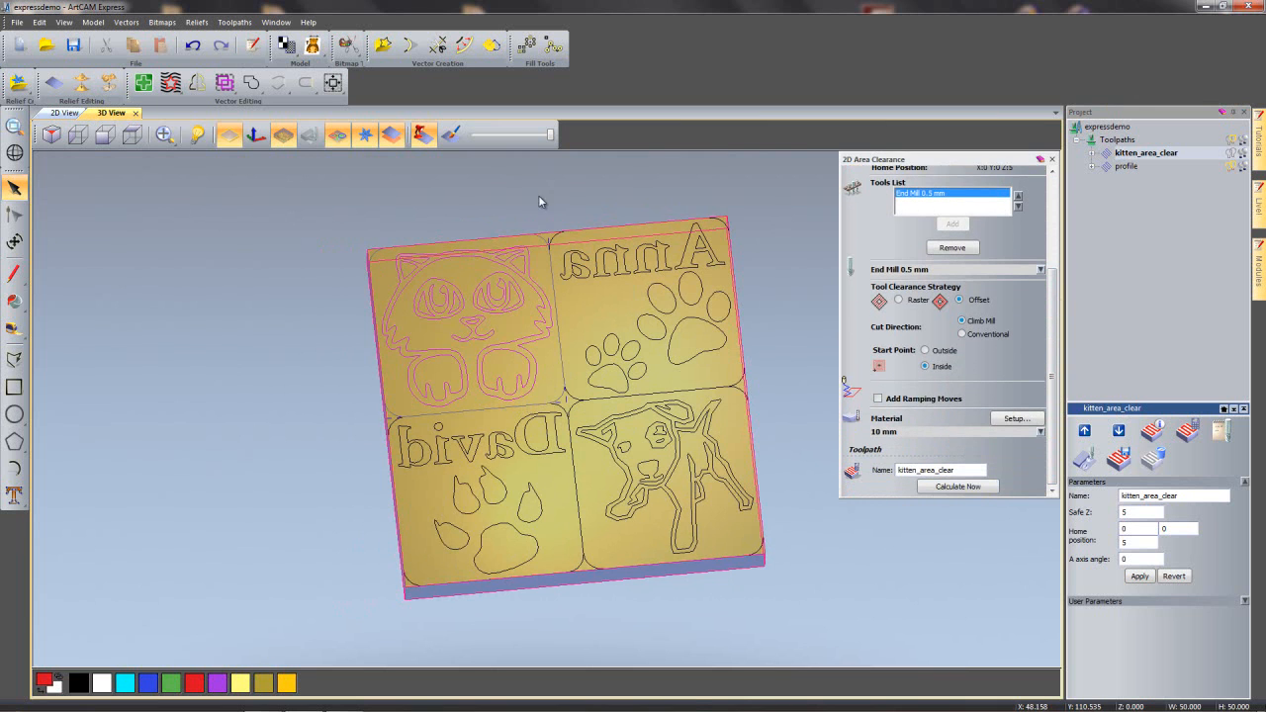
pyautogui.moveTo(521, 199); pyautogui.dragTo(754, 398)
pyautogui.moveTo(502, 528); pyautogui.dragTo(446, 545, button='middle')
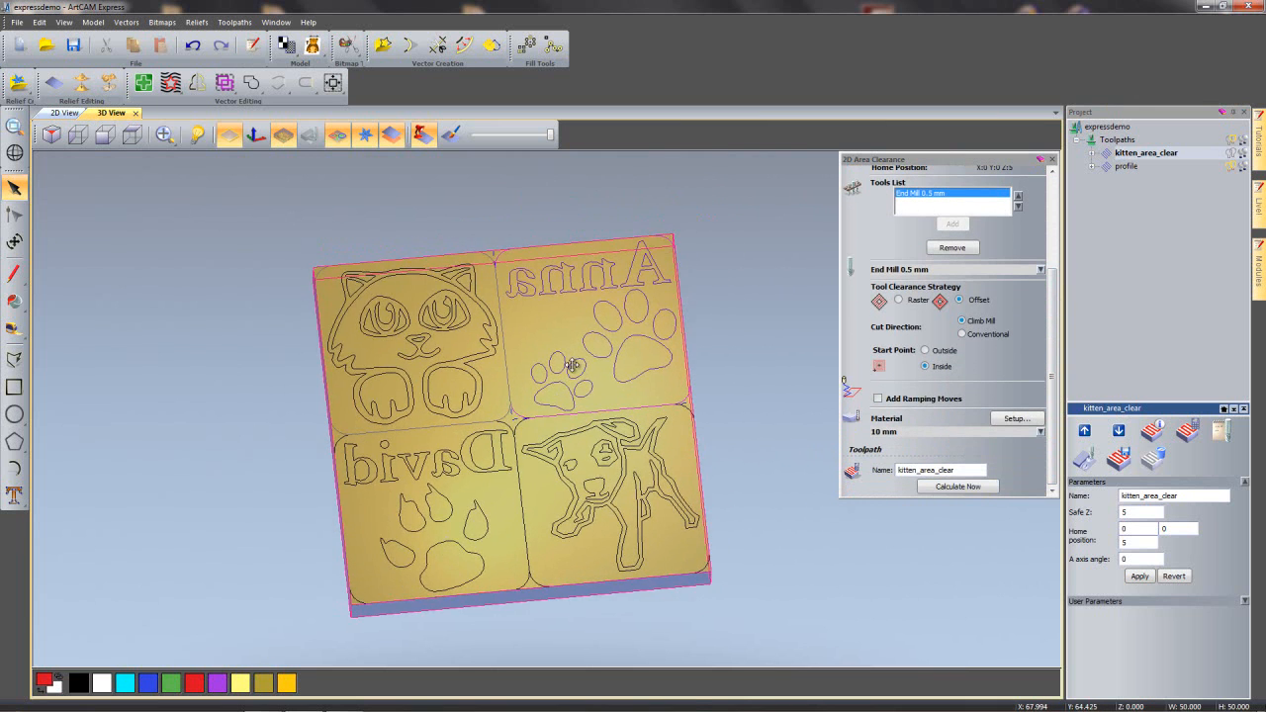
pyautogui.scroll(2, 570, 362)
pyautogui.click(914, 470)
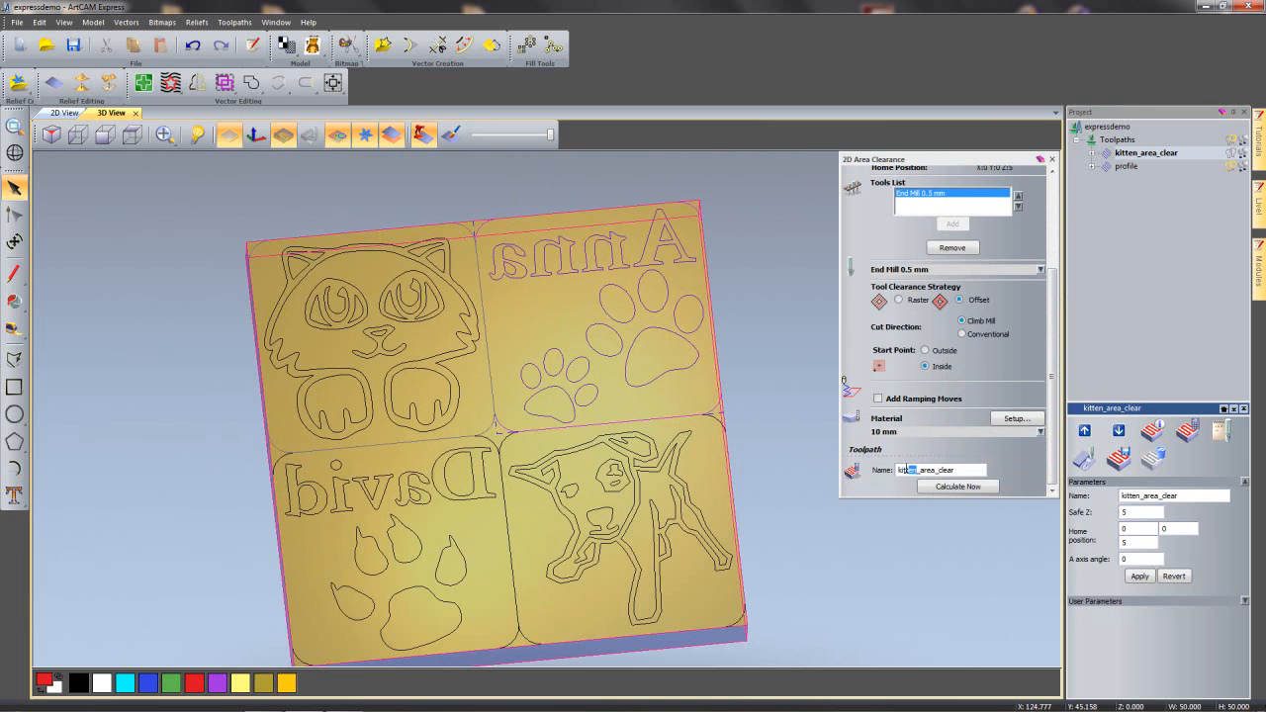
pyautogui.write('anna')
pyautogui.click(982, 486)
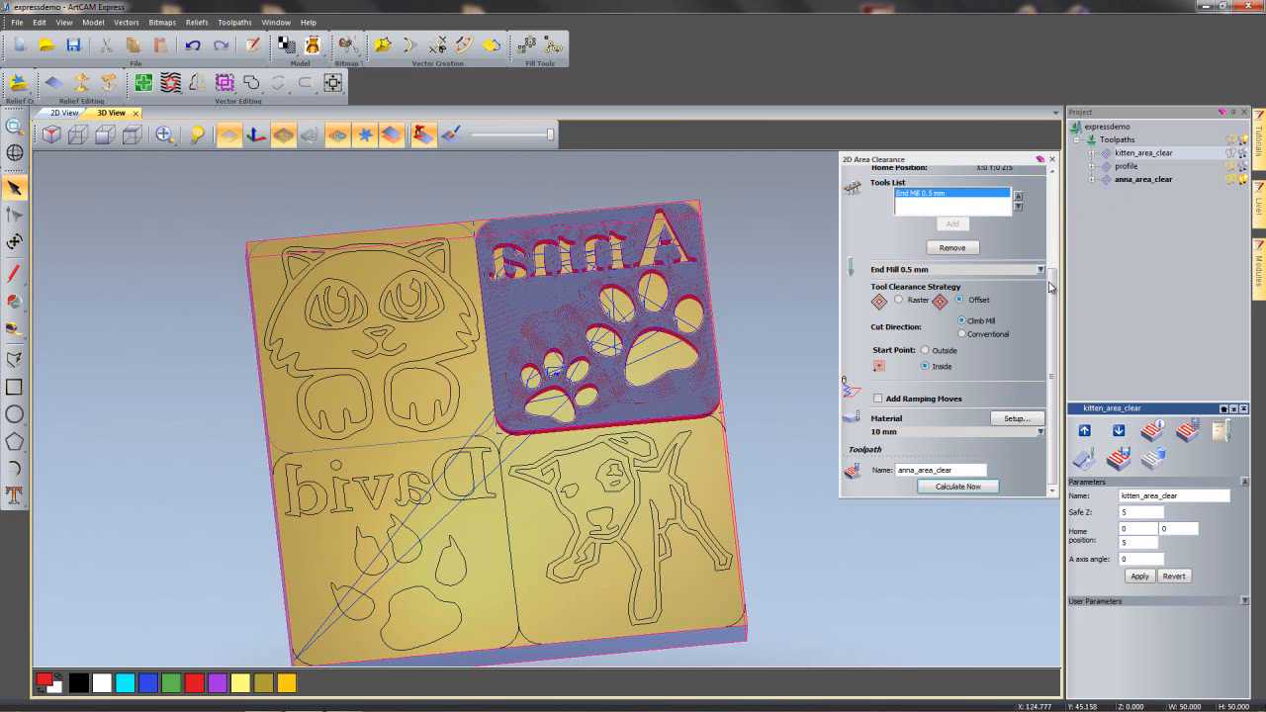
# - Calculate the same area clearance for the single clawed paw stamp, starting the toolpath name with that stamp's first name
pyautogui.moveTo(410, 545)
pyautogui.mouseDown()
pyautogui.moveTo(419, 470)
pyautogui.moveTo(459, 512)
pyautogui.mouseUp()
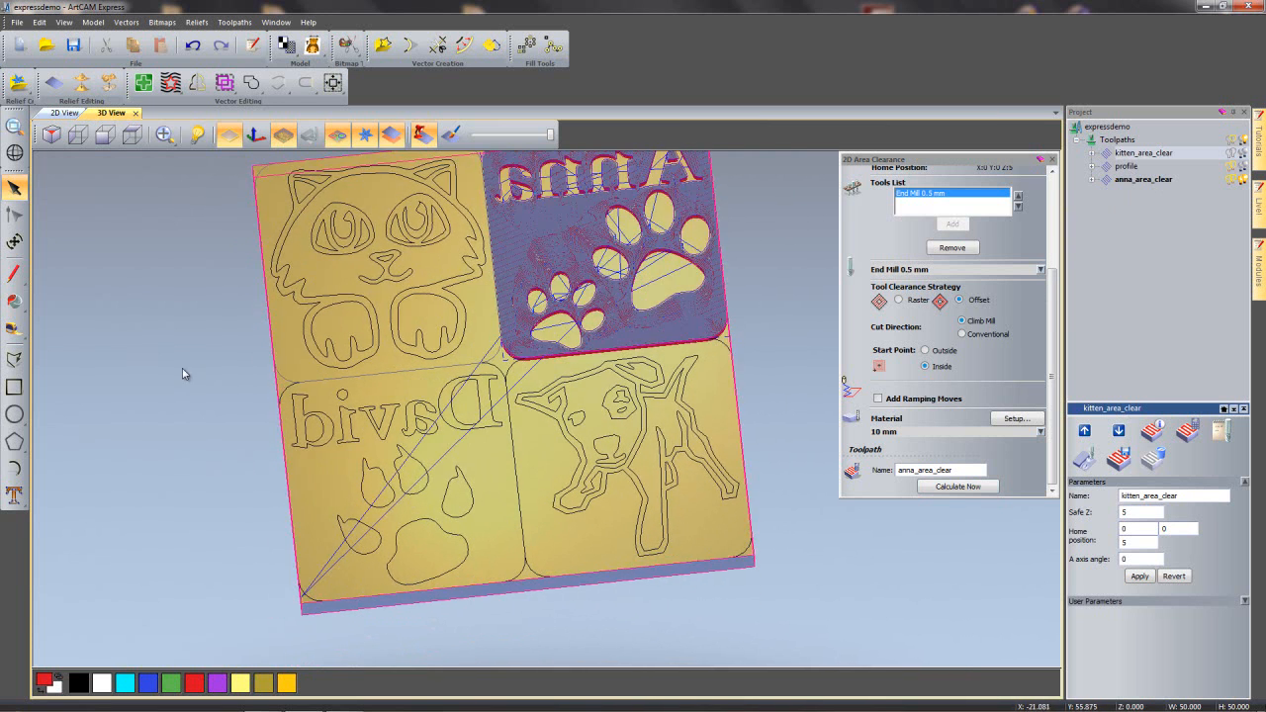
pyautogui.moveTo(254, 384); pyautogui.dragTo(543, 602)
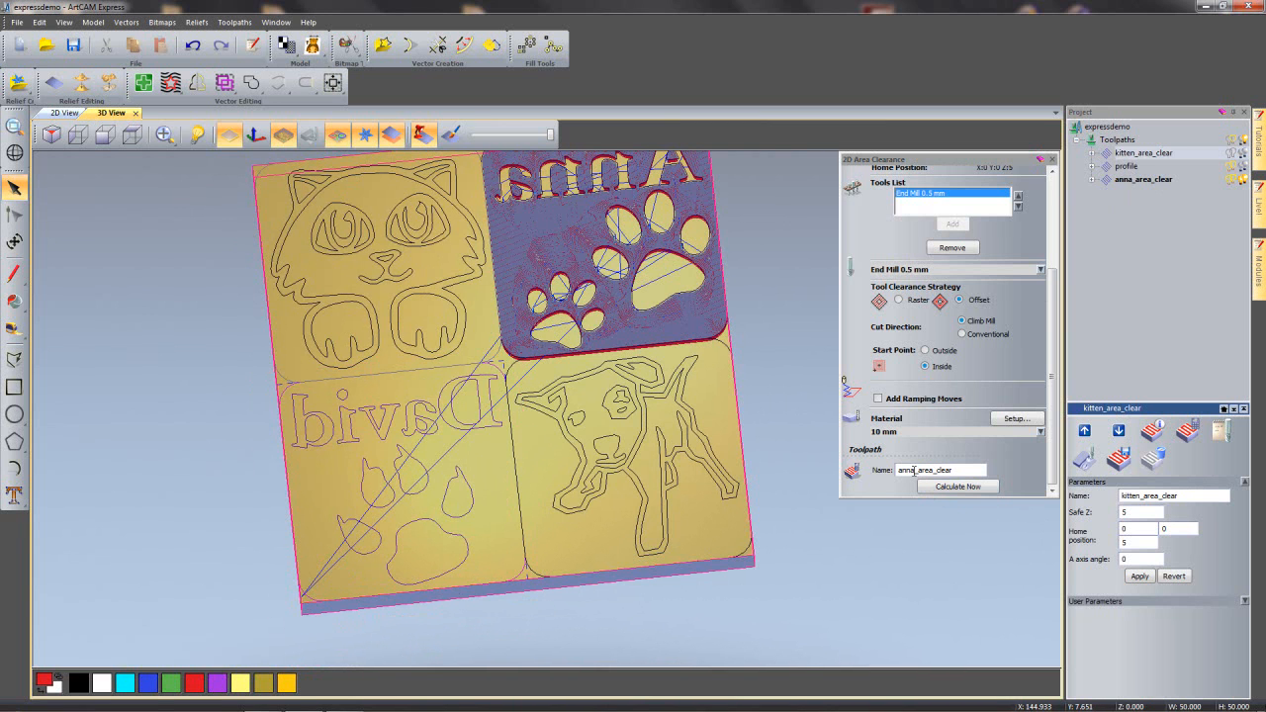
pyautogui.moveTo(915, 471); pyautogui.dragTo(883, 471)
pyautogui.write('david')
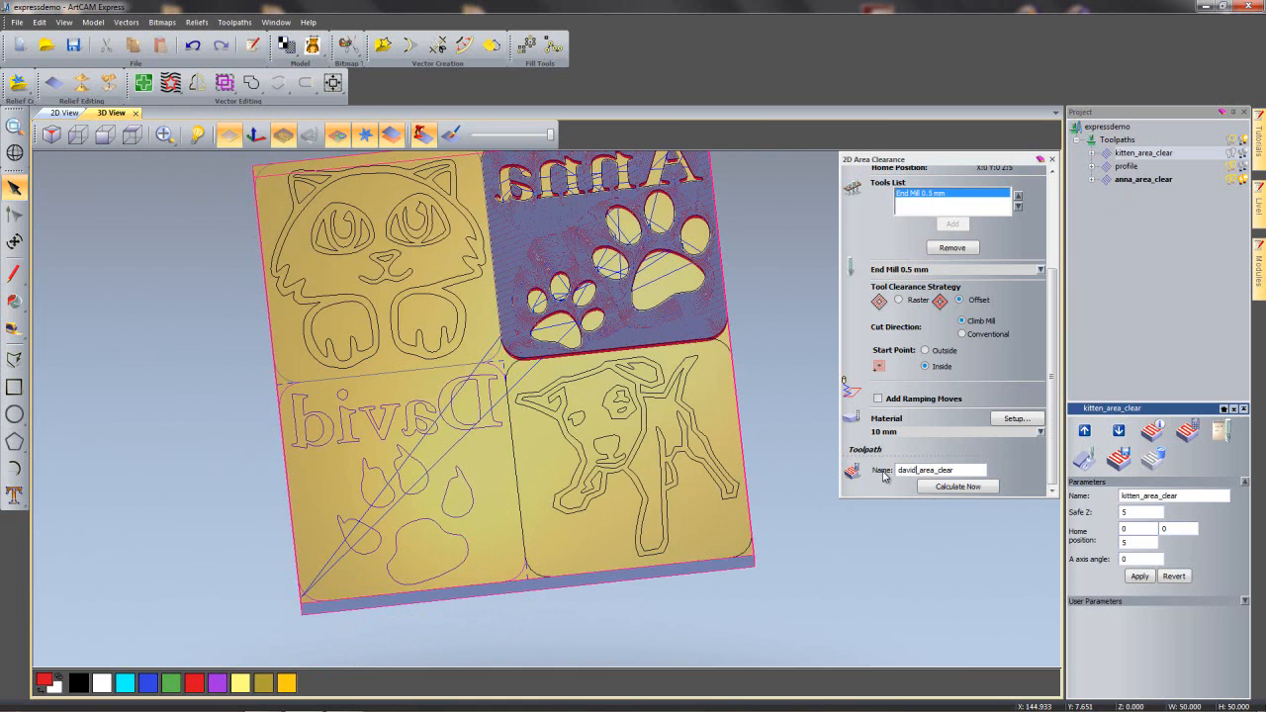
pyautogui.click(976, 487)
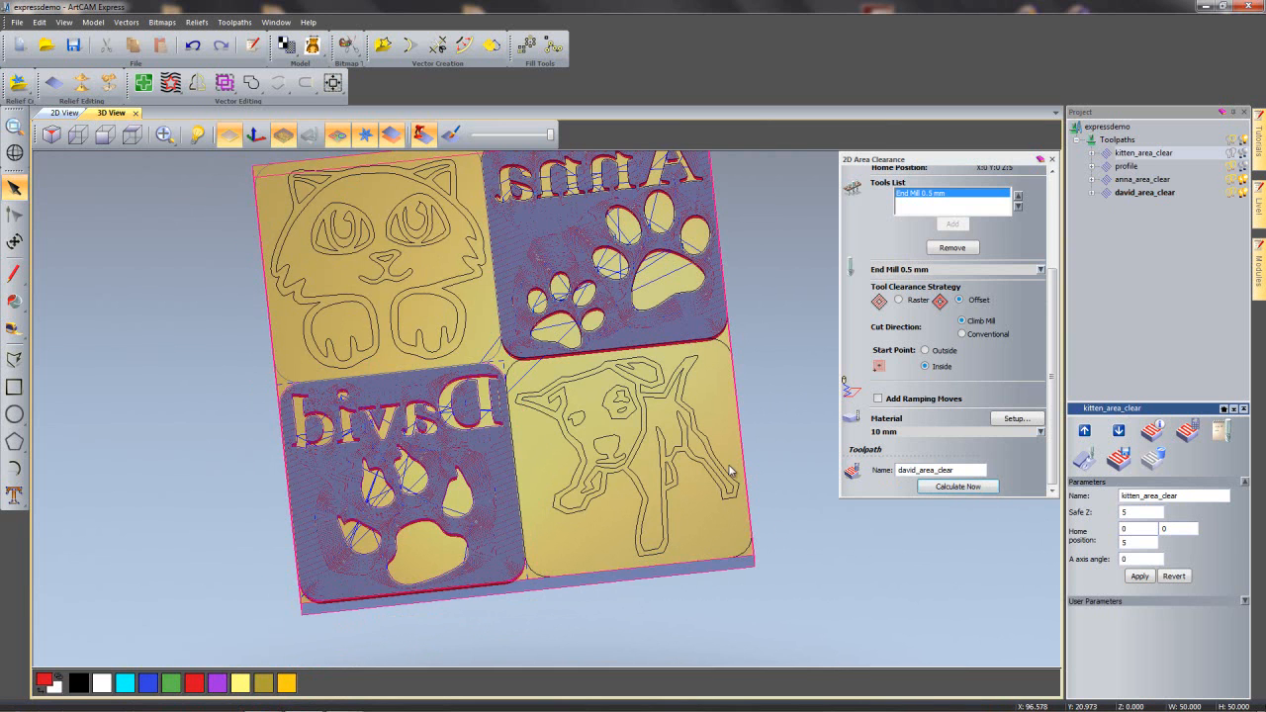
# - Calculate the area clearance for the dog stamp's vectors as dog_area_clear and finish the area clearance setup
pyautogui.moveTo(800, 594); pyautogui.dragTo(497, 362)
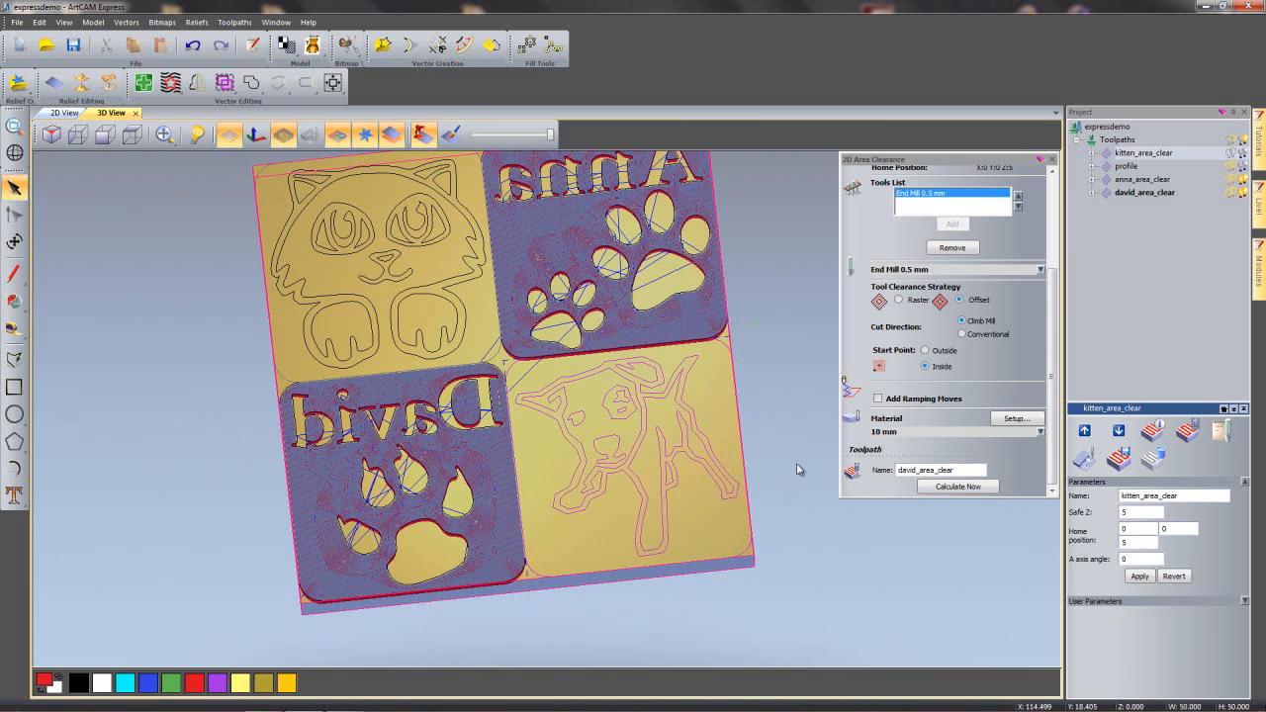
pyautogui.moveTo(919, 471); pyautogui.dragTo(897, 470)
pyautogui.write('d')
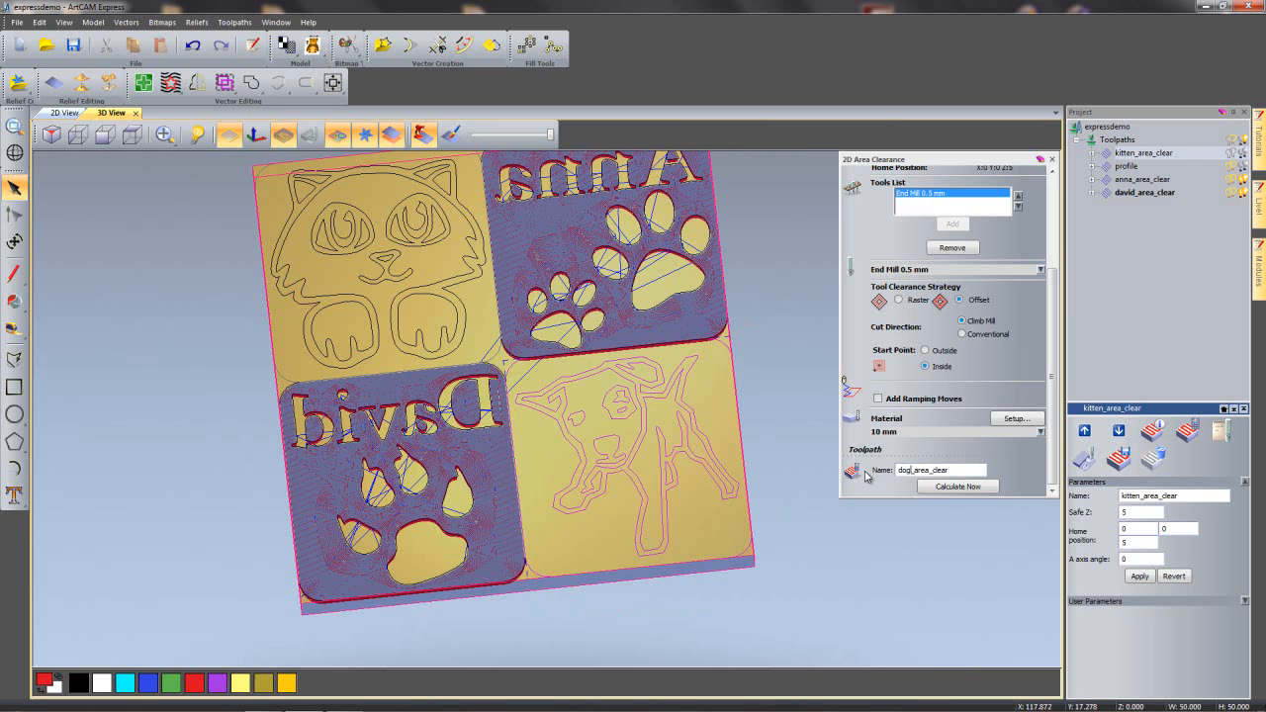
pyautogui.click(952, 488)
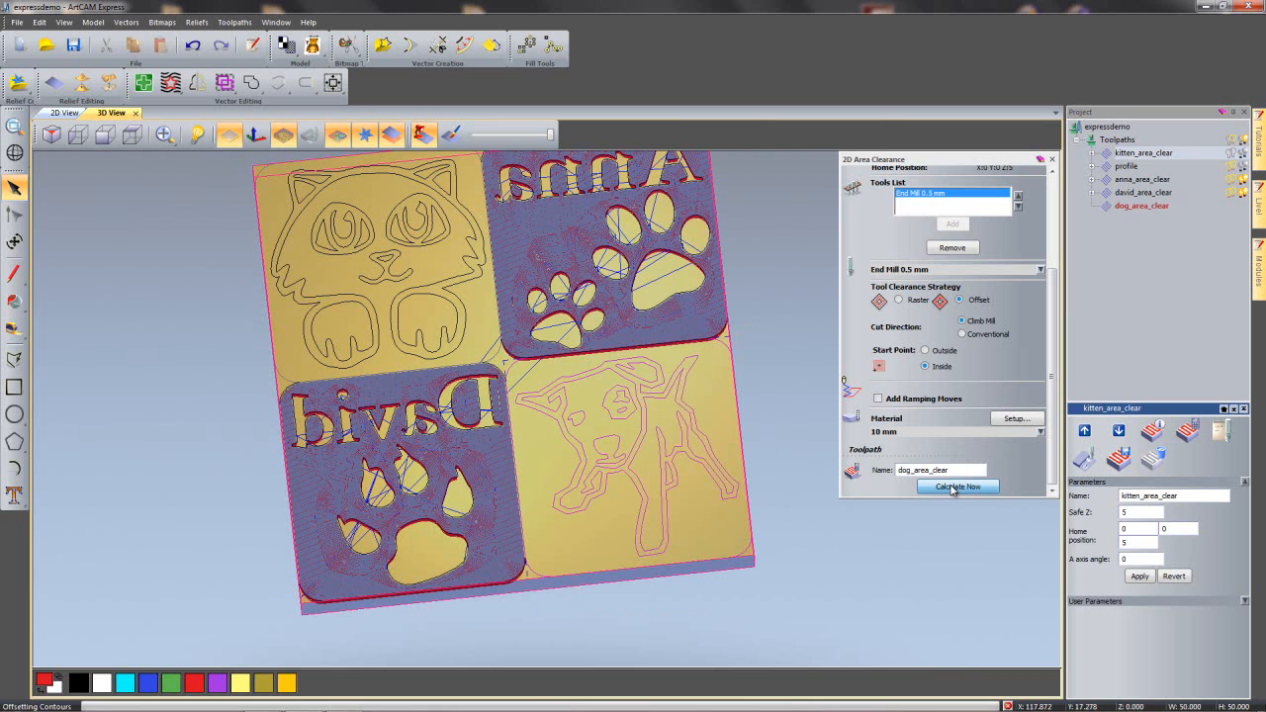
pyautogui.click(1051, 158)
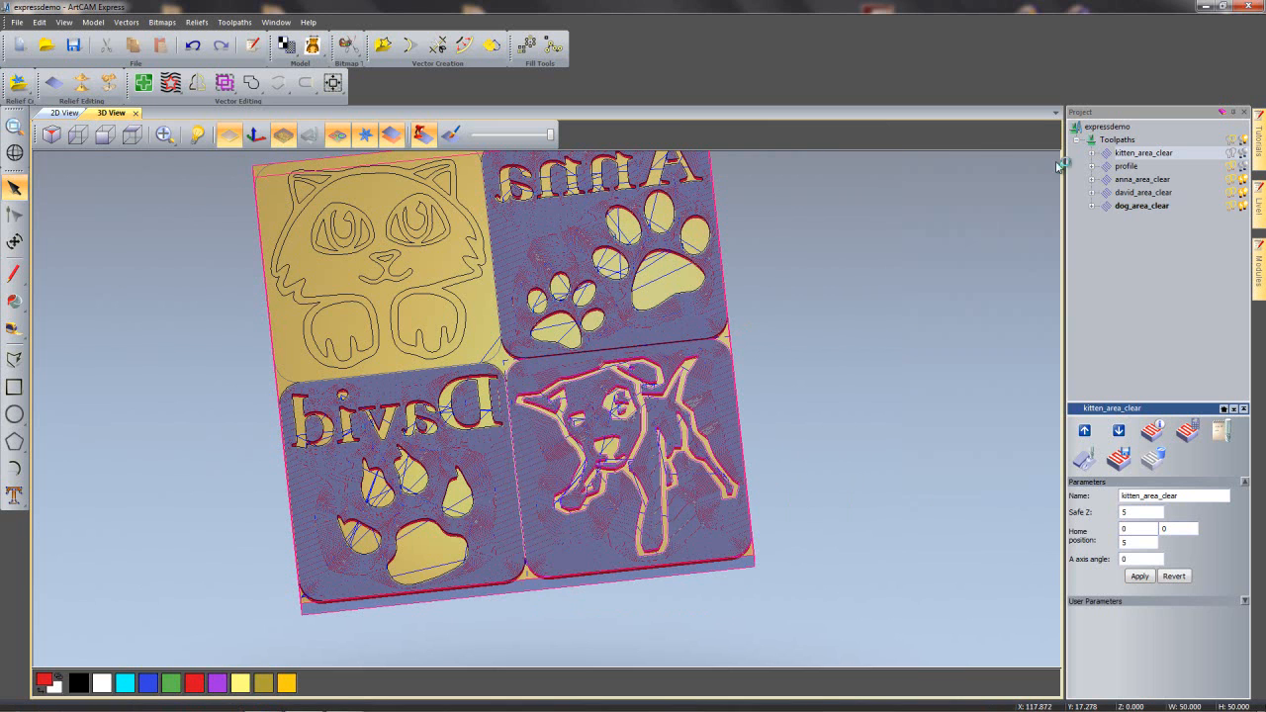
# - Edit the profile toolpath, hide all toolpath previews, select all four rounded stamp borders and recalculate the profile along them
pyautogui.doubleClick(1126, 167)
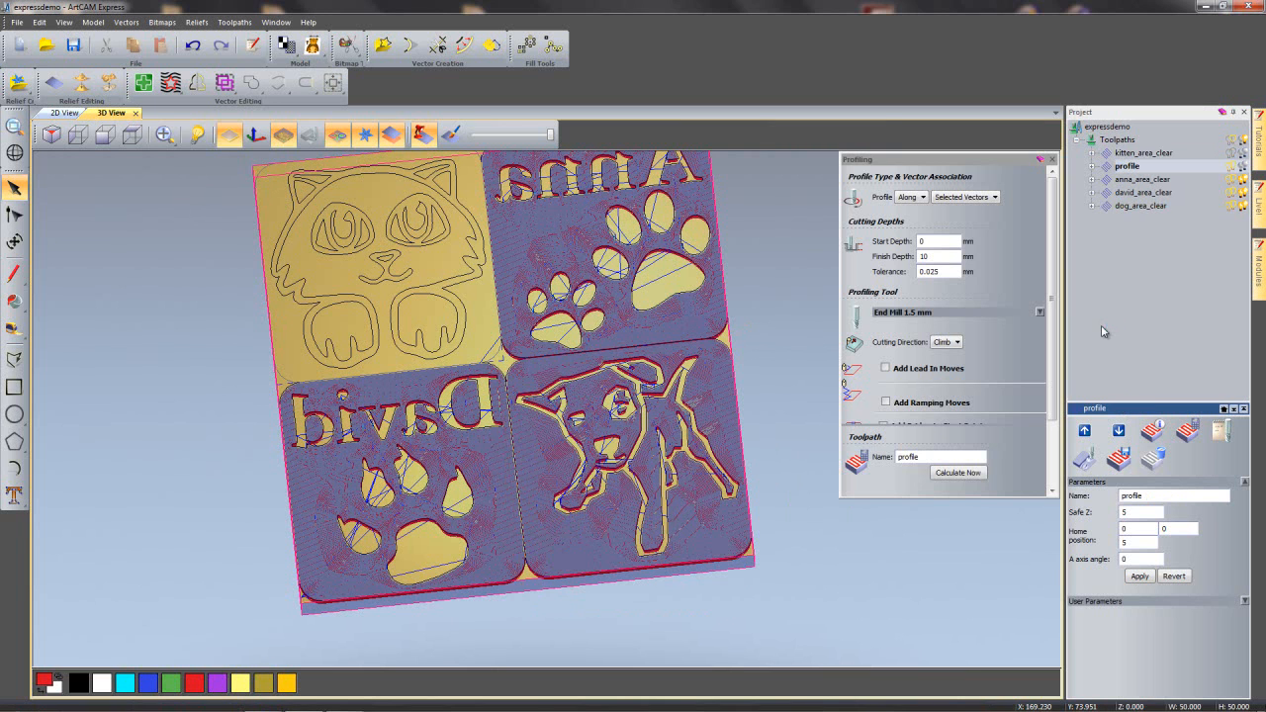
pyautogui.click(1235, 149)
pyautogui.click(1237, 148)
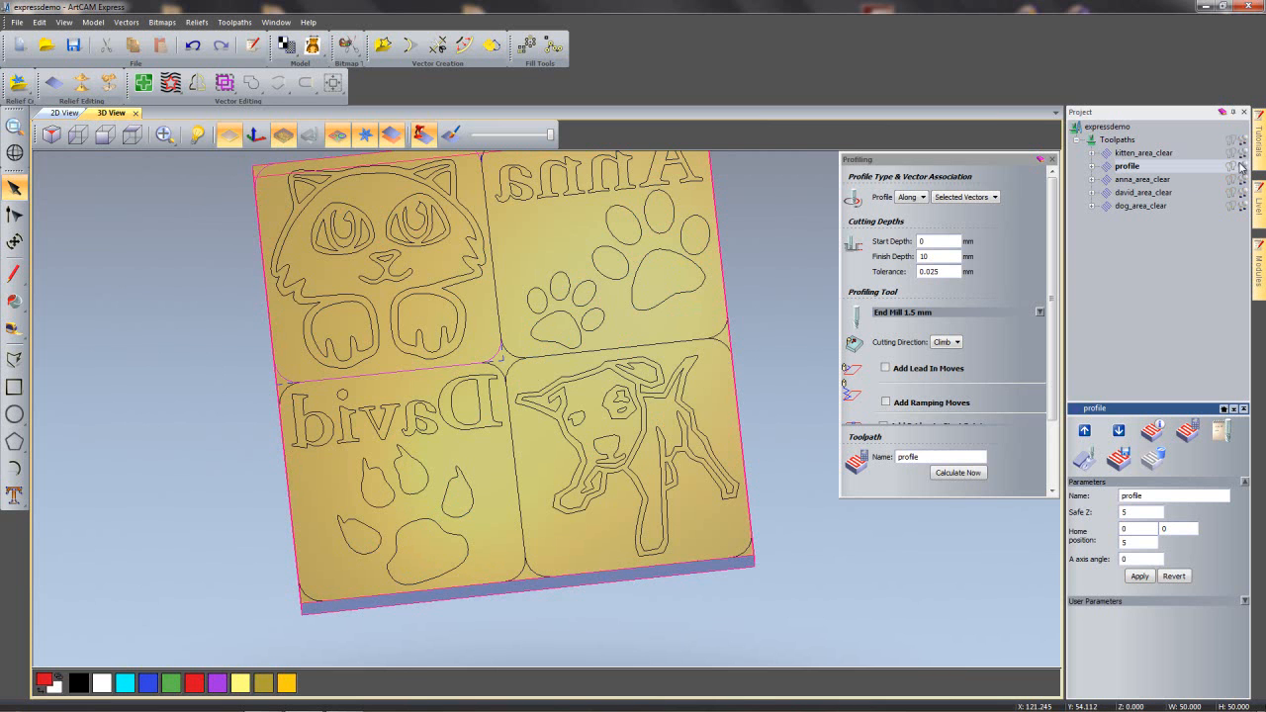
pyautogui.moveTo(568, 324); pyautogui.dragTo(575, 370)
pyautogui.scroll(6, 501, 356)
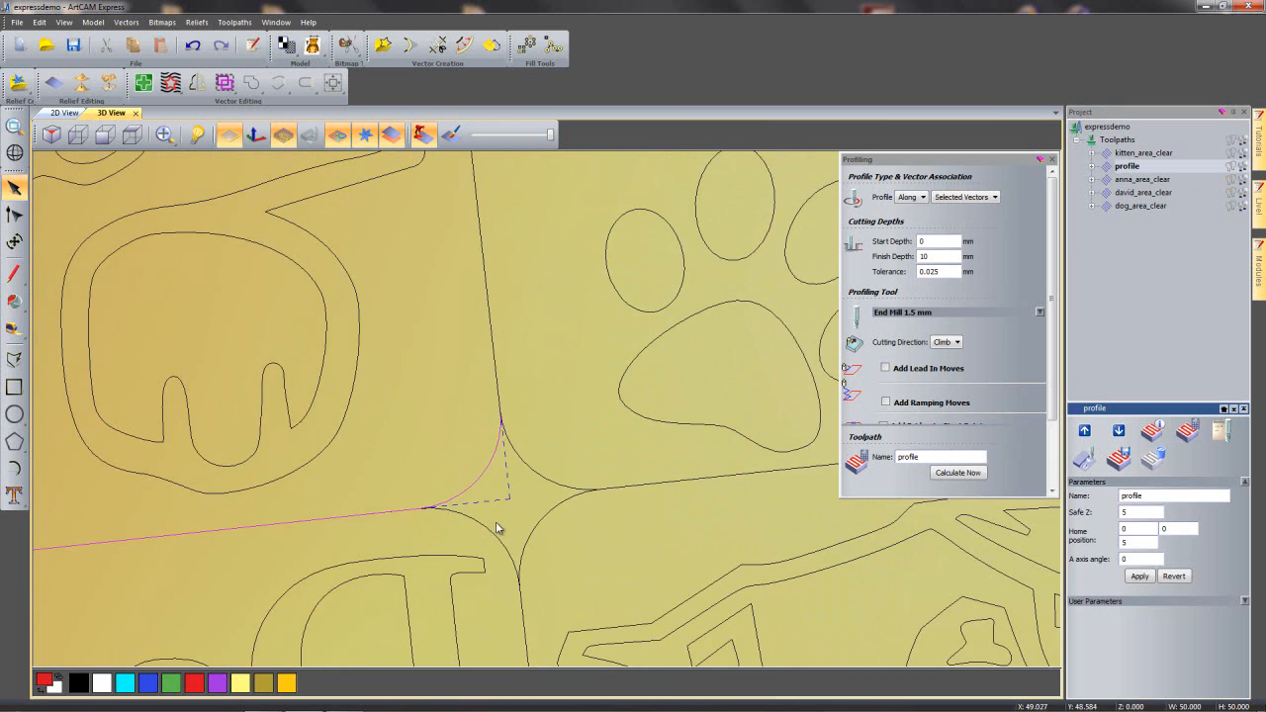
pyautogui.scroll(1, 482, 404)
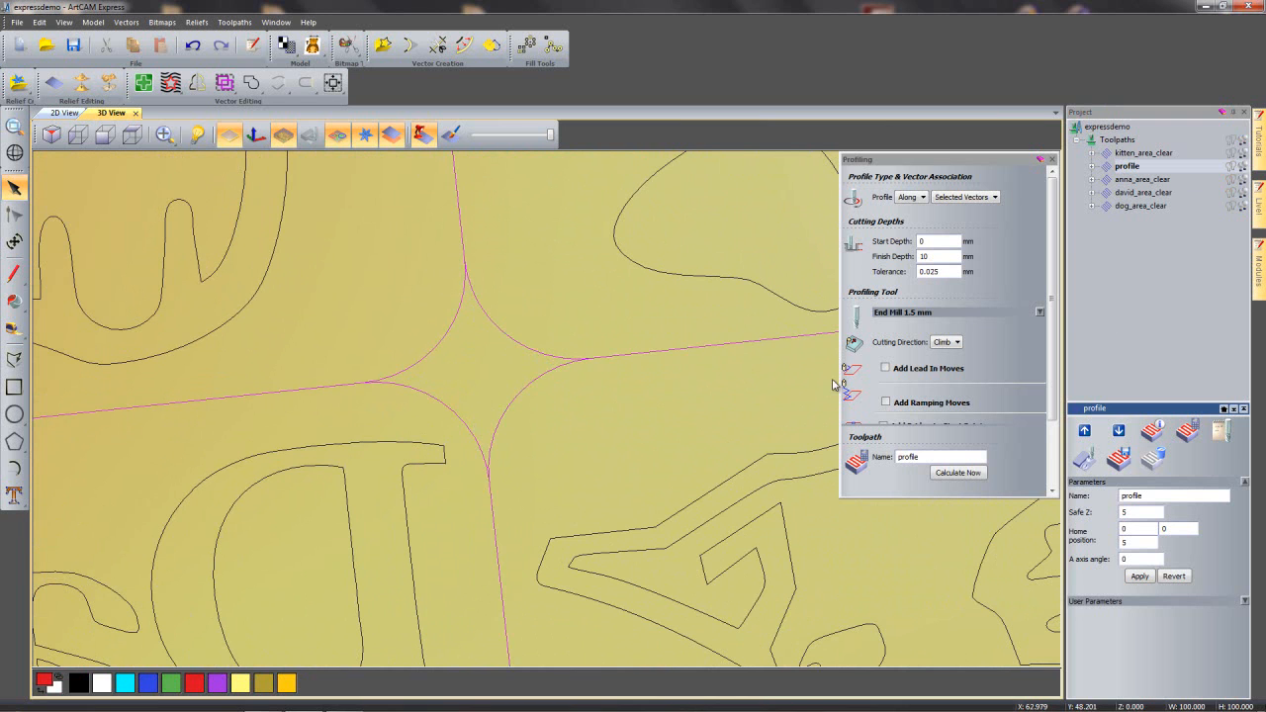
pyautogui.click(956, 473)
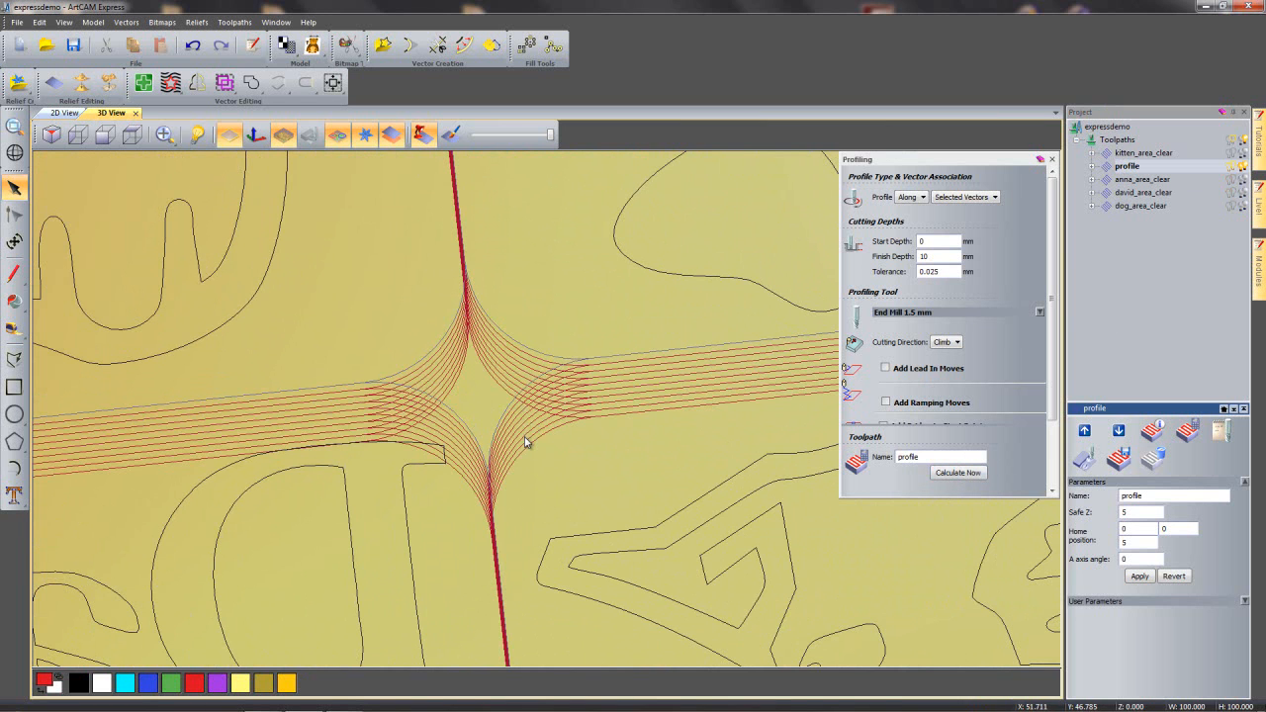
pyautogui.click(1053, 159)
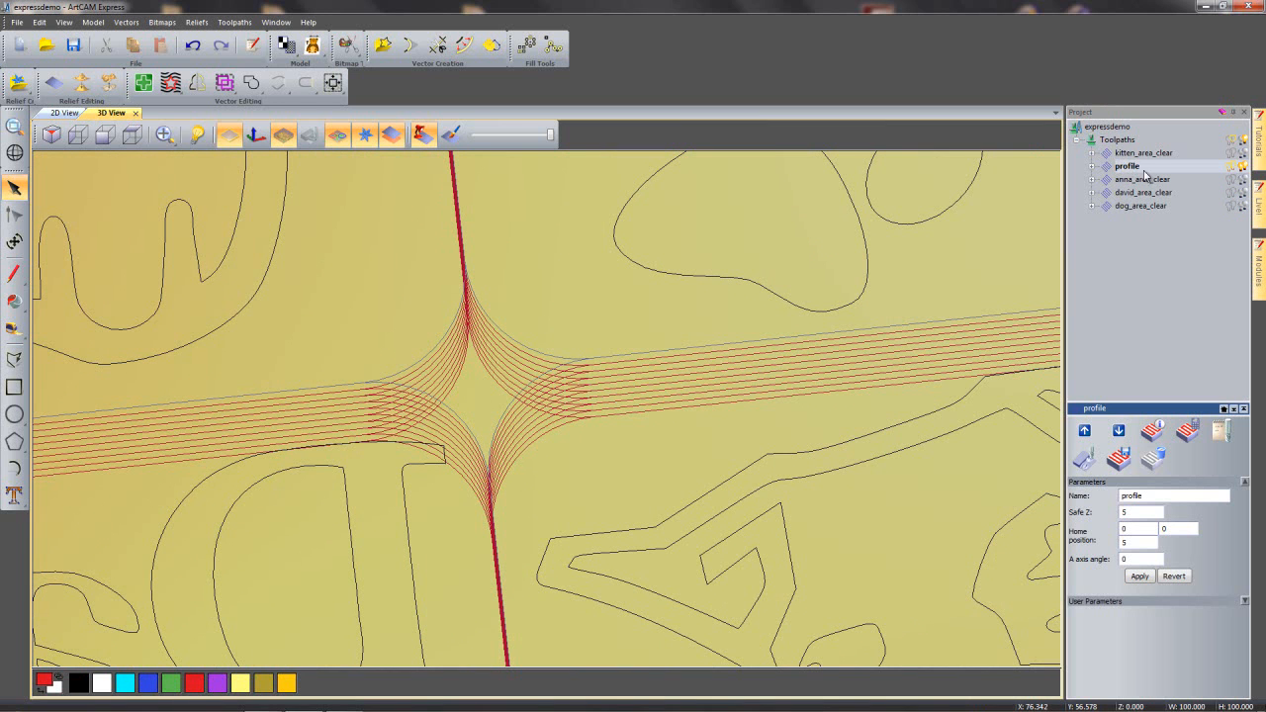
# - Move the profile toolpath to the end of the machining order and simulate all toolpaths
pyautogui.moveTo(1138, 170); pyautogui.dragTo(1134, 206)
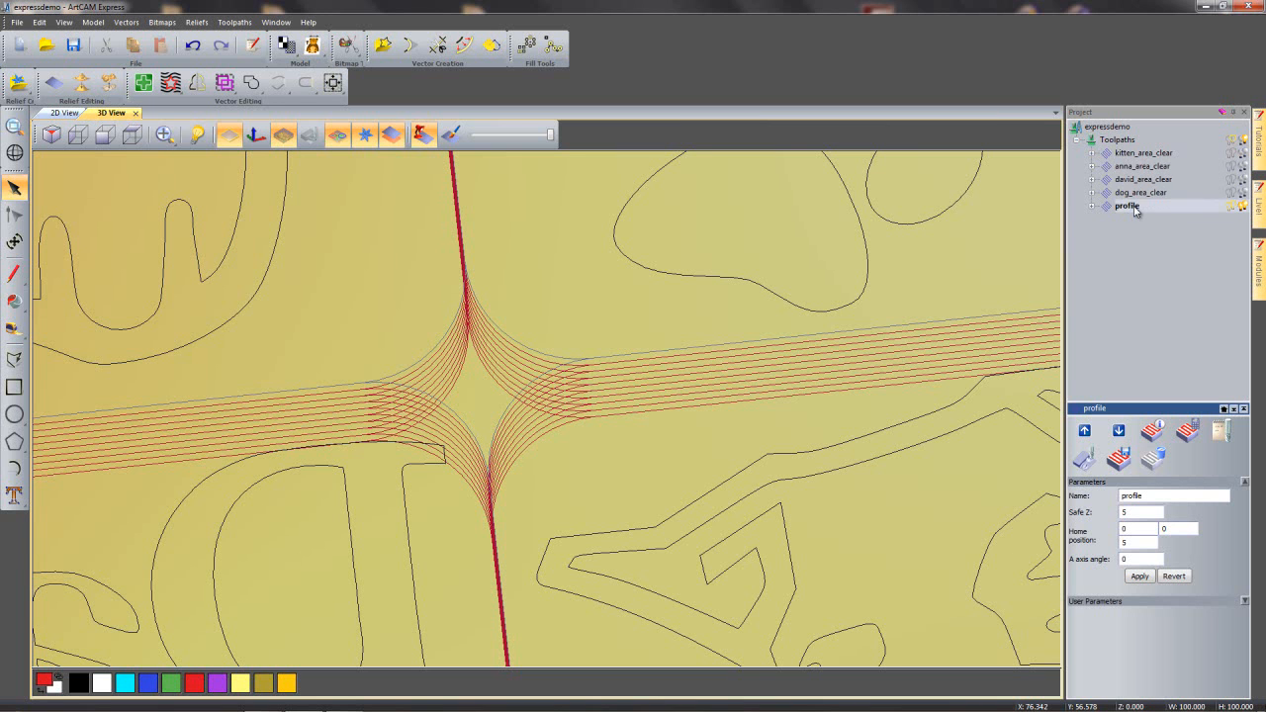
pyautogui.scroll(-5, 500, 296)
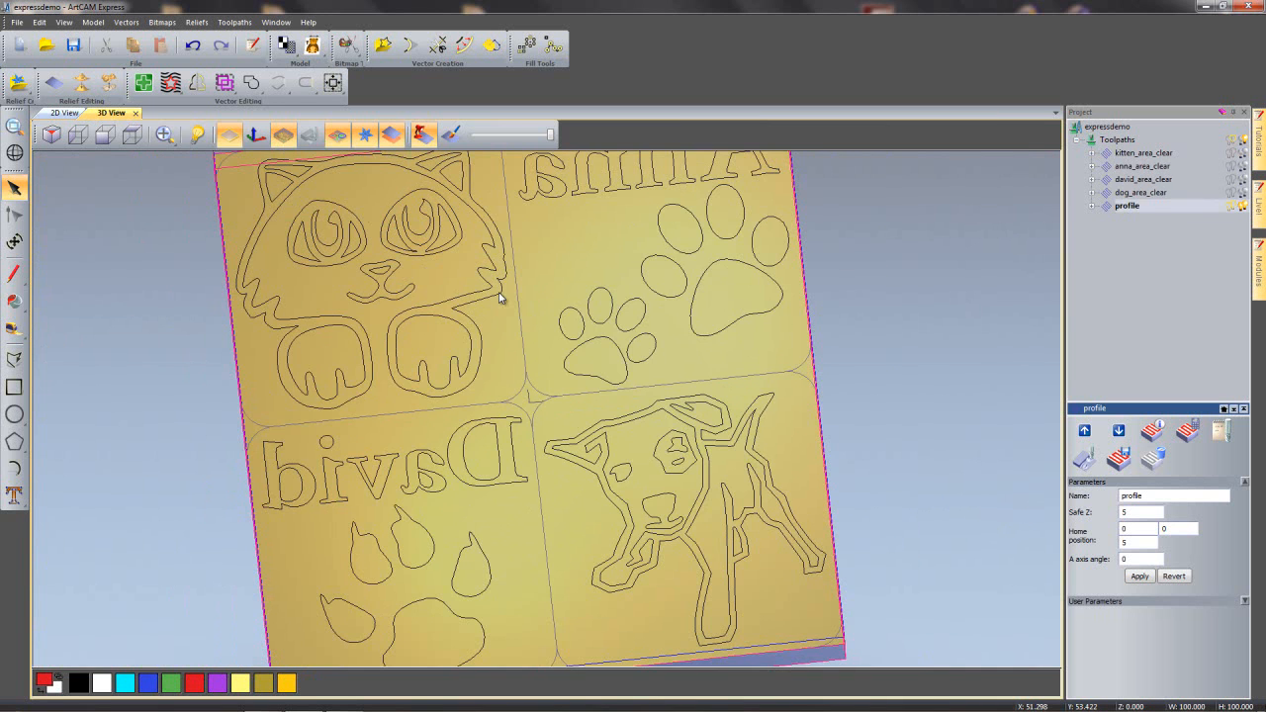
pyautogui.scroll(-3, 500, 297)
pyautogui.moveTo(504, 356)
pyautogui.mouseDown()
pyautogui.moveTo(484, 363)
pyautogui.moveTo(518, 390)
pyautogui.mouseUp()
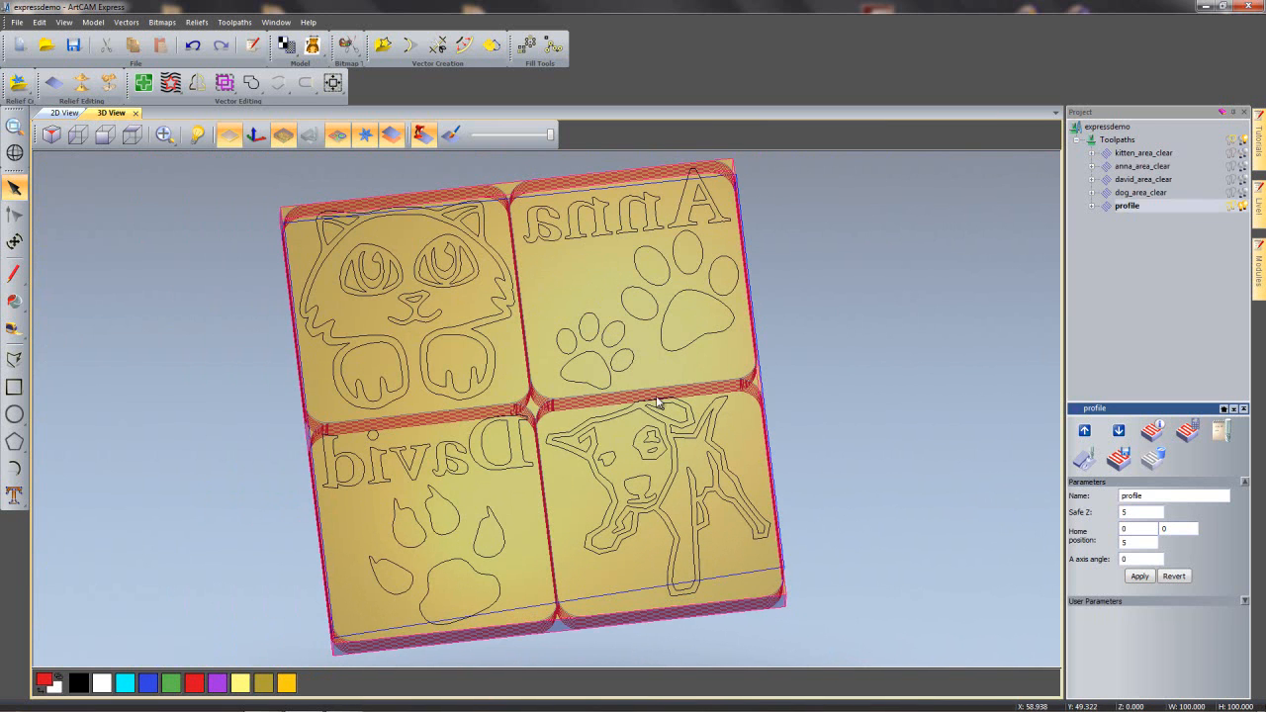
pyautogui.rightClick(1124, 144)
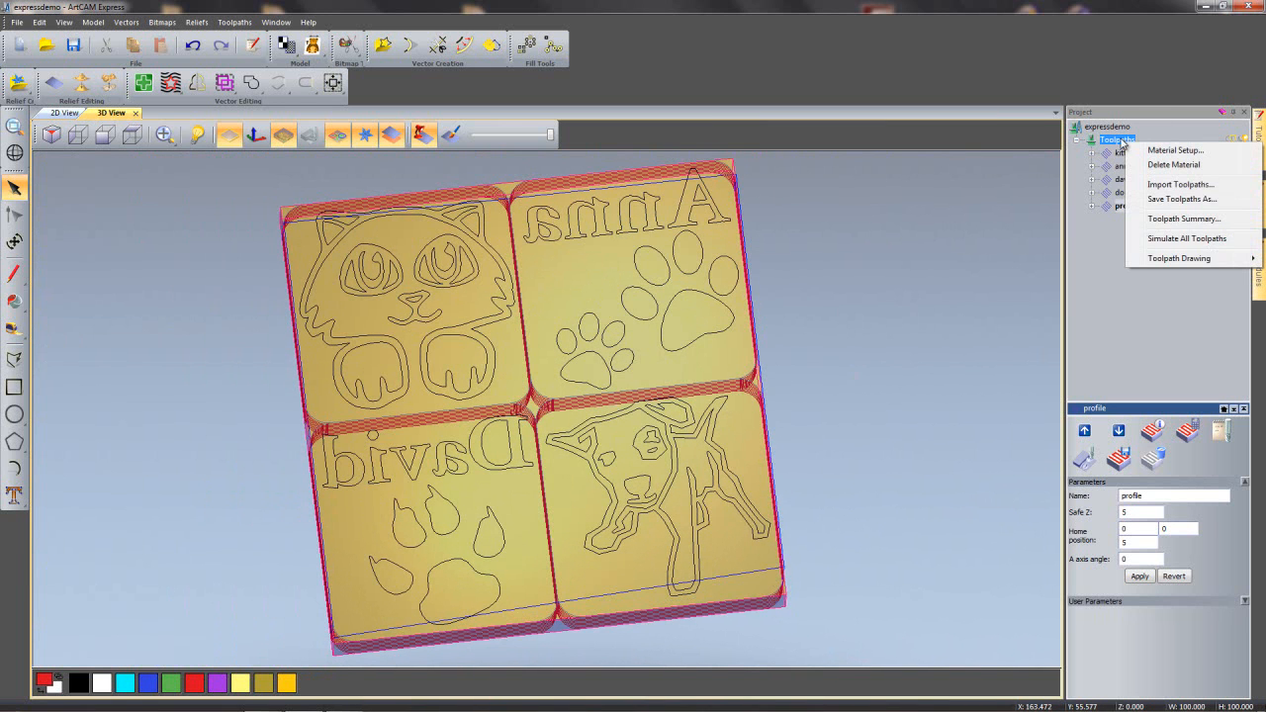
pyautogui.click(1186, 239)
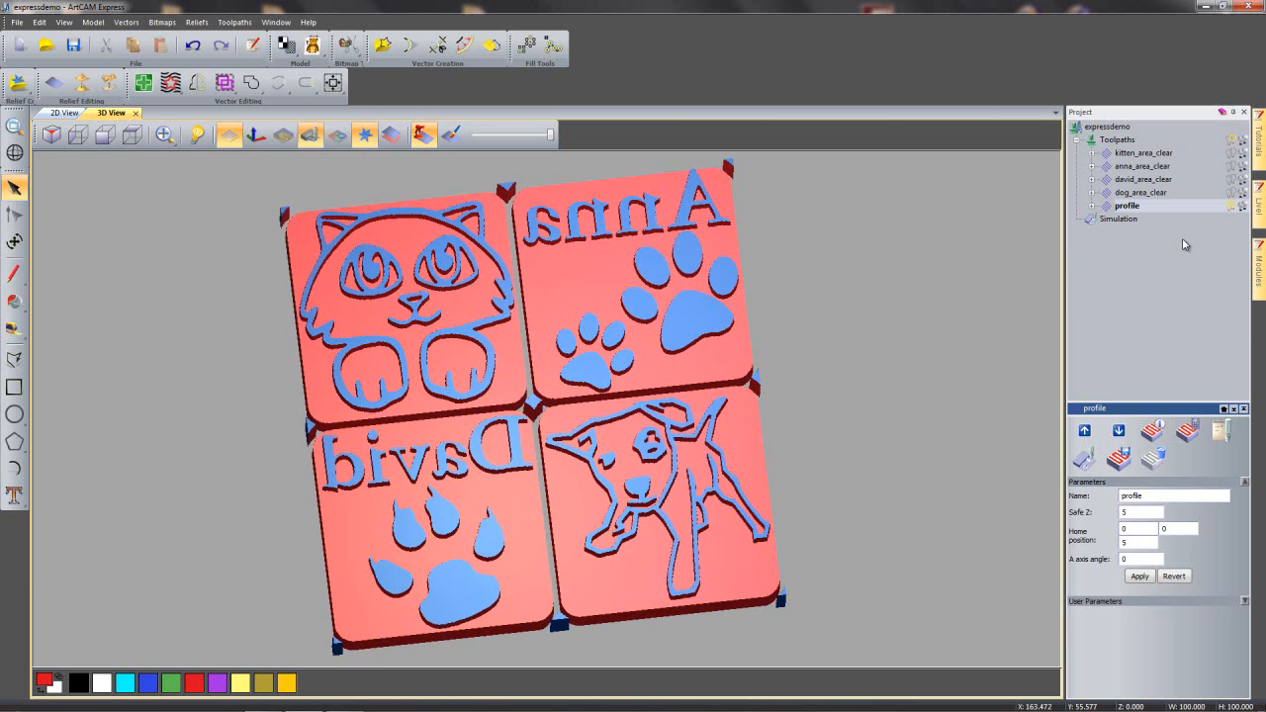
# - Automatically delete the waste material around the outer edges of the simulated stamps
pyautogui.moveTo(610, 594); pyautogui.dragTo(567, 454)
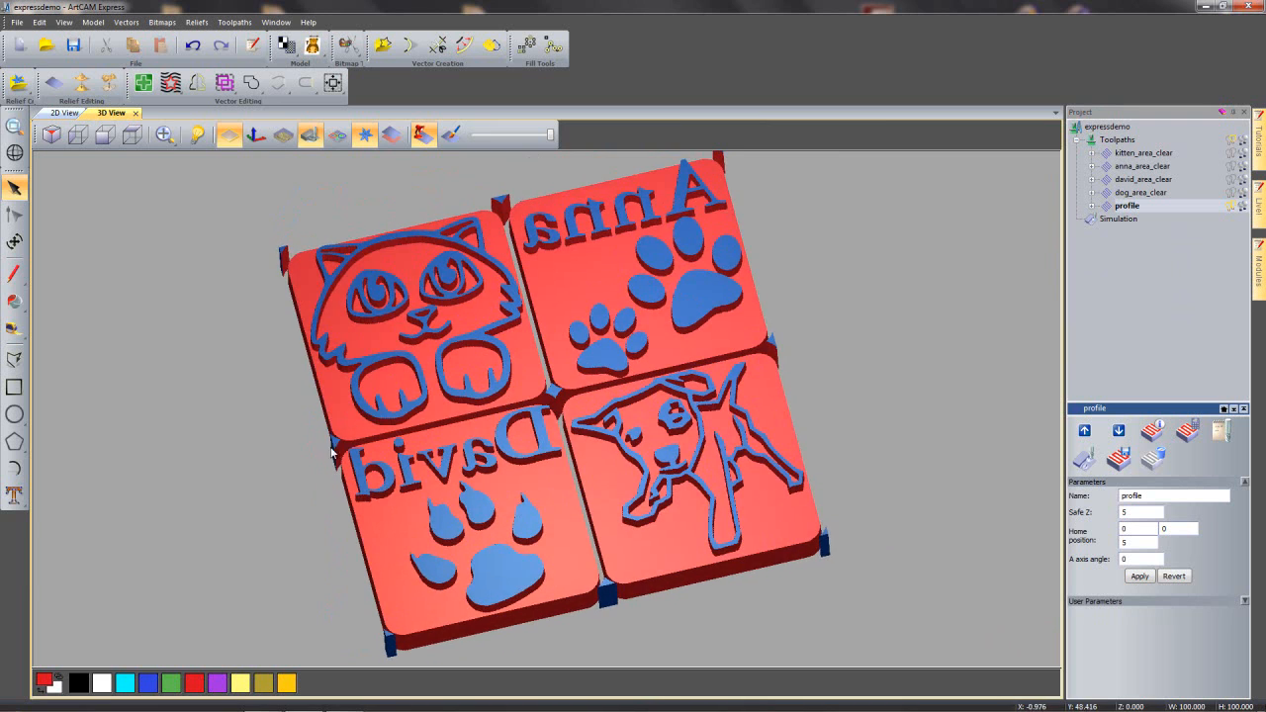
pyautogui.moveTo(587, 412)
pyautogui.mouseDown()
pyautogui.moveTo(585, 482)
pyautogui.moveTo(589, 416)
pyautogui.mouseUp()
pyautogui.moveTo(768, 465); pyautogui.dragTo(763, 463)
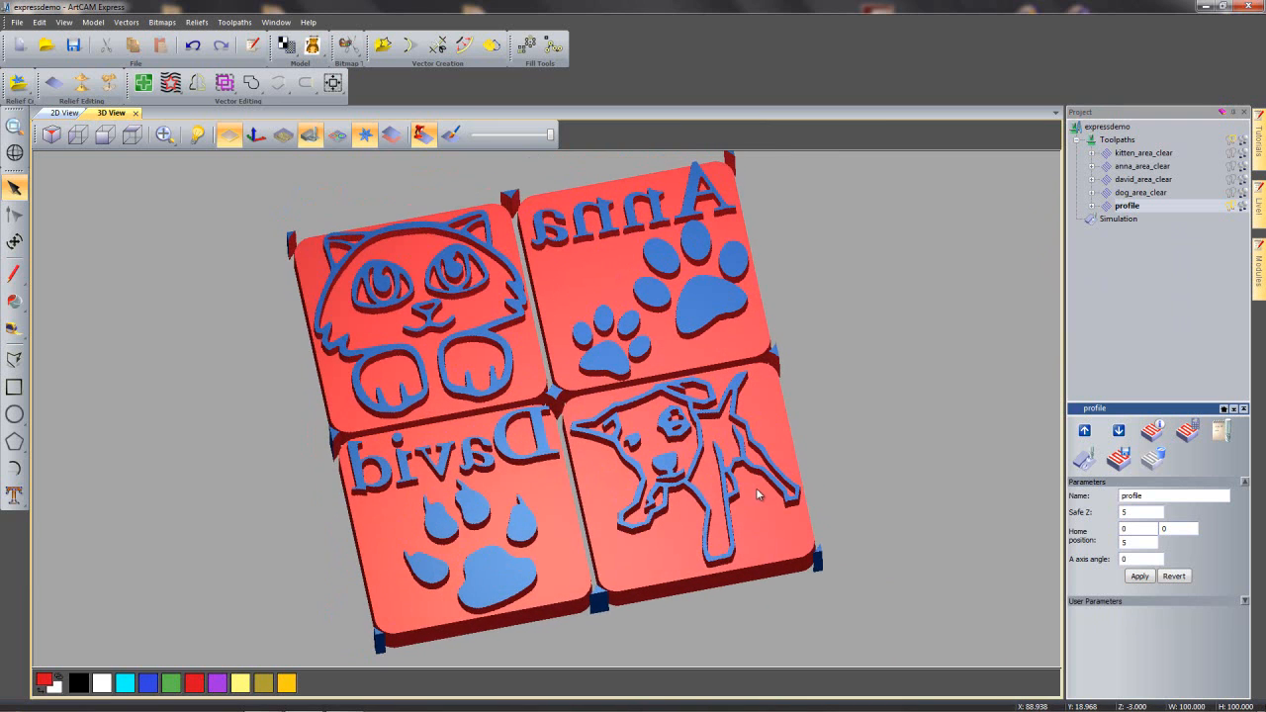
pyautogui.click(1116, 219)
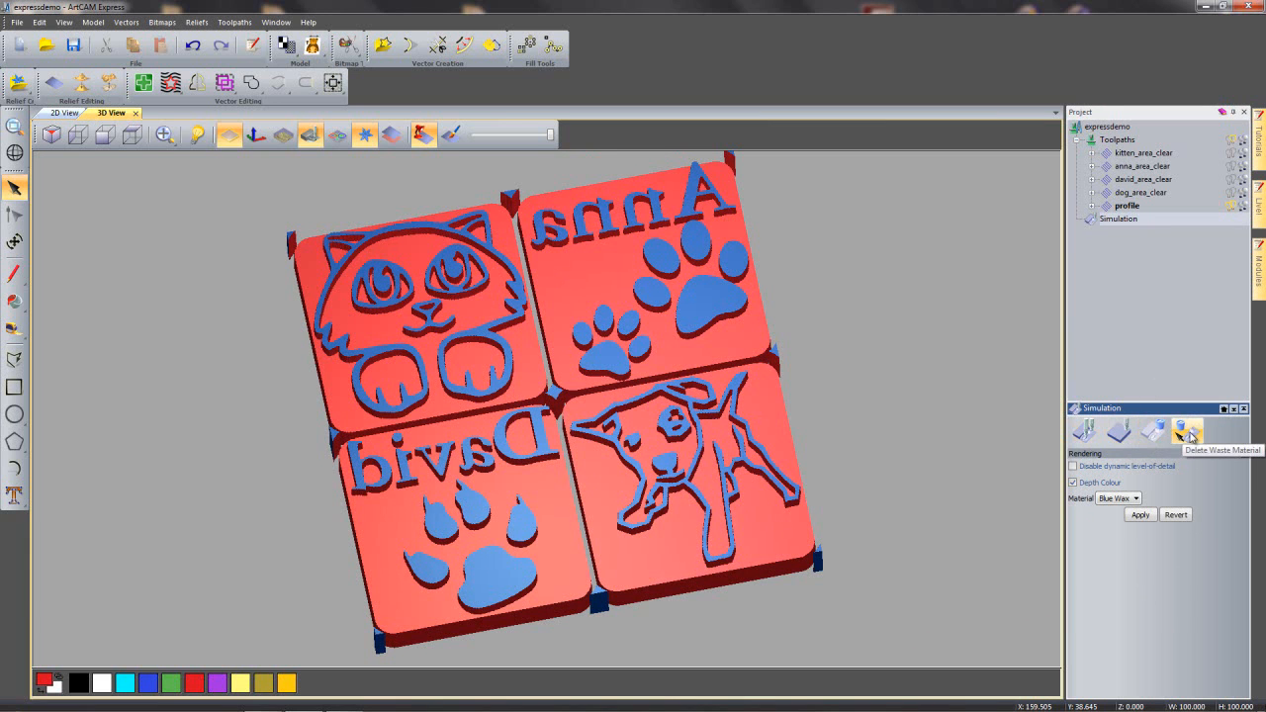
pyautogui.click(1187, 432)
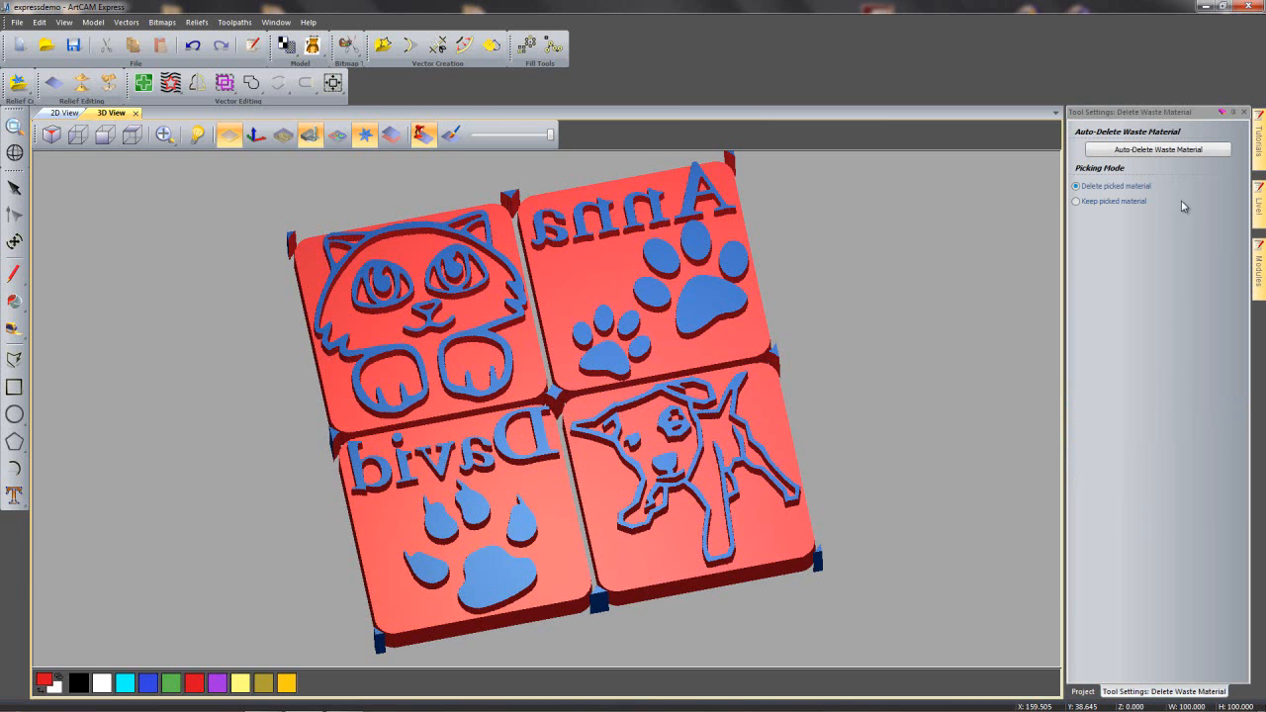
pyautogui.click(1169, 151)
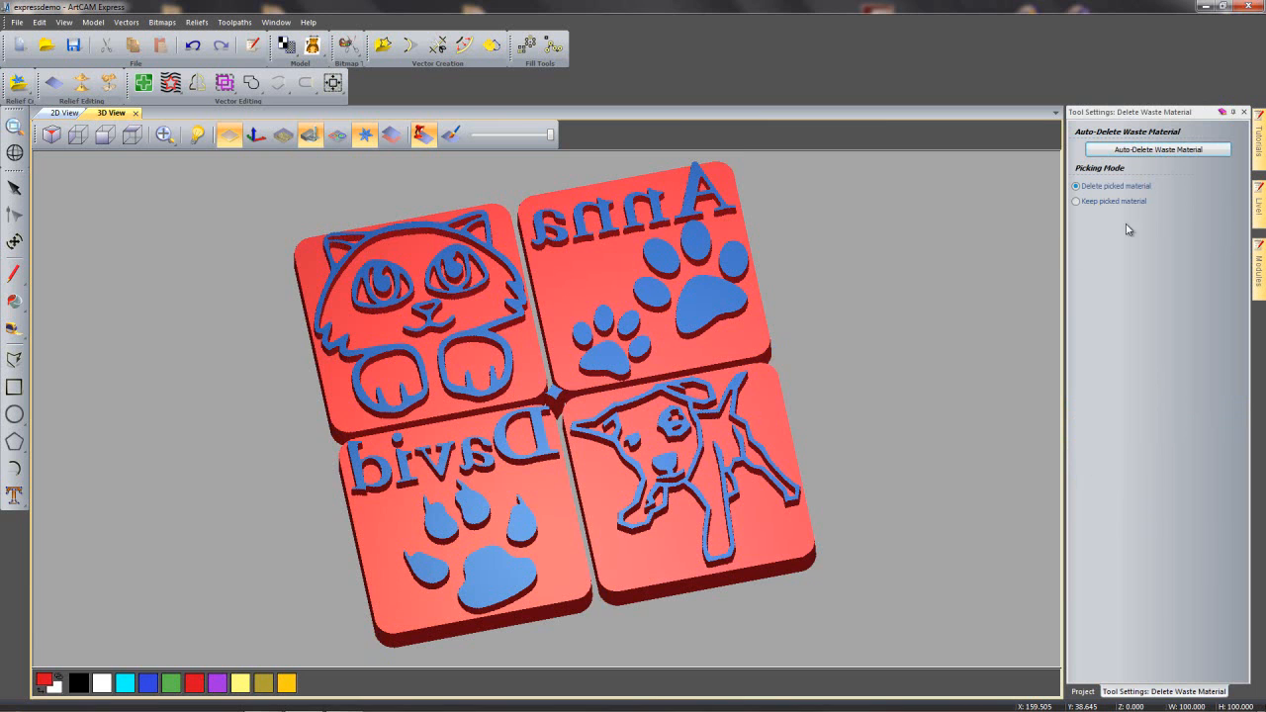
# - Delete the leftover piece of waste at the centre between the four stamps and close the waste material tool
pyautogui.moveTo(575, 475); pyautogui.dragTo(584, 392)
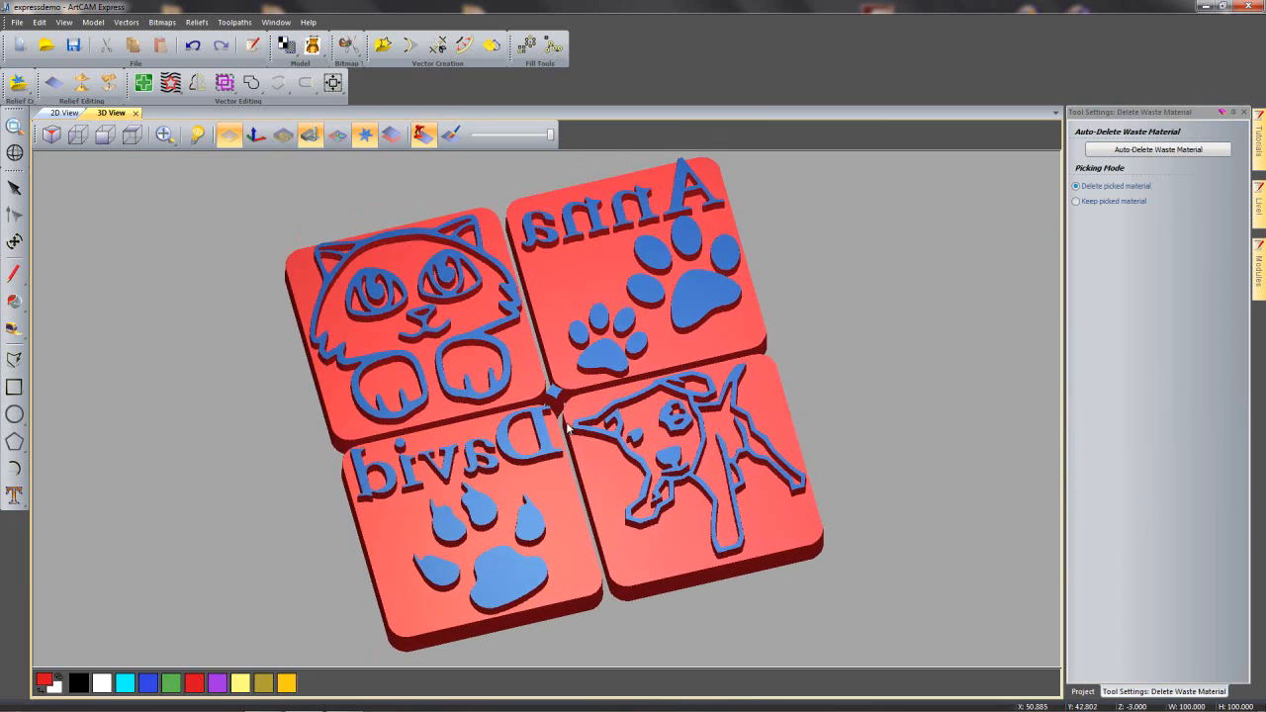
pyautogui.scroll(2, 556, 398)
pyautogui.scroll(3, 556, 398)
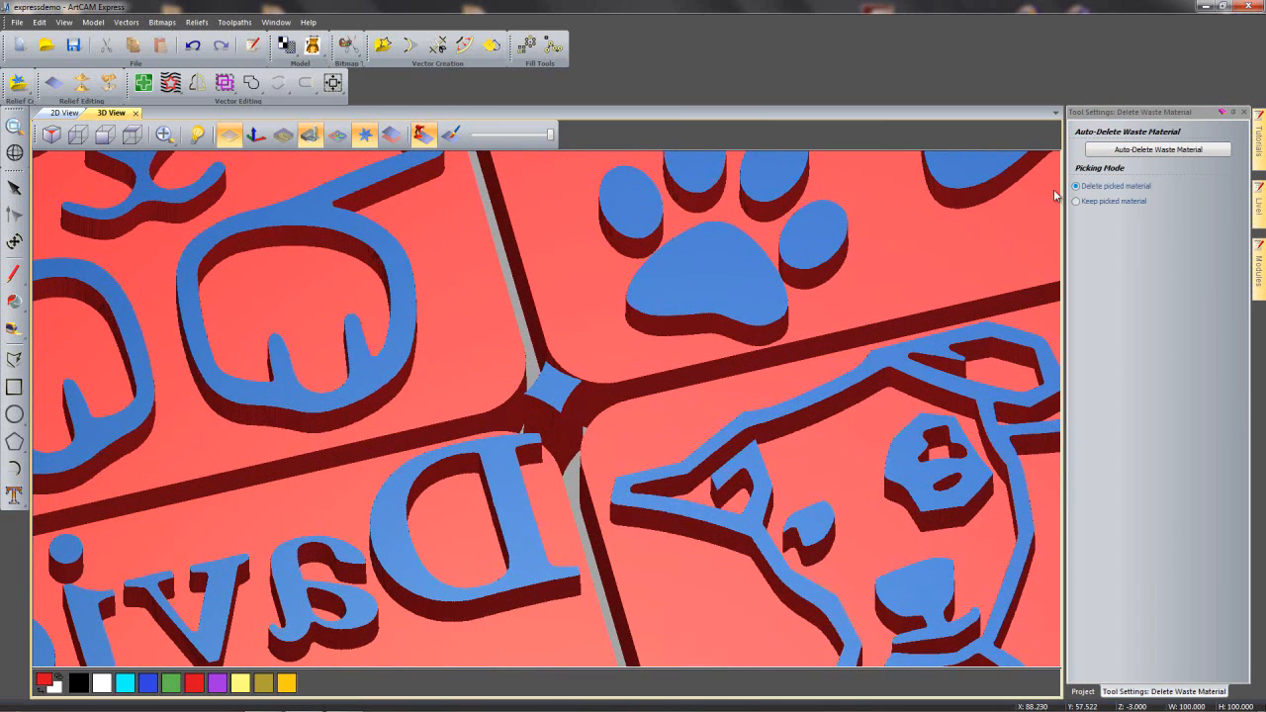
pyautogui.click(556, 390)
pyautogui.scroll(-5, 552, 391)
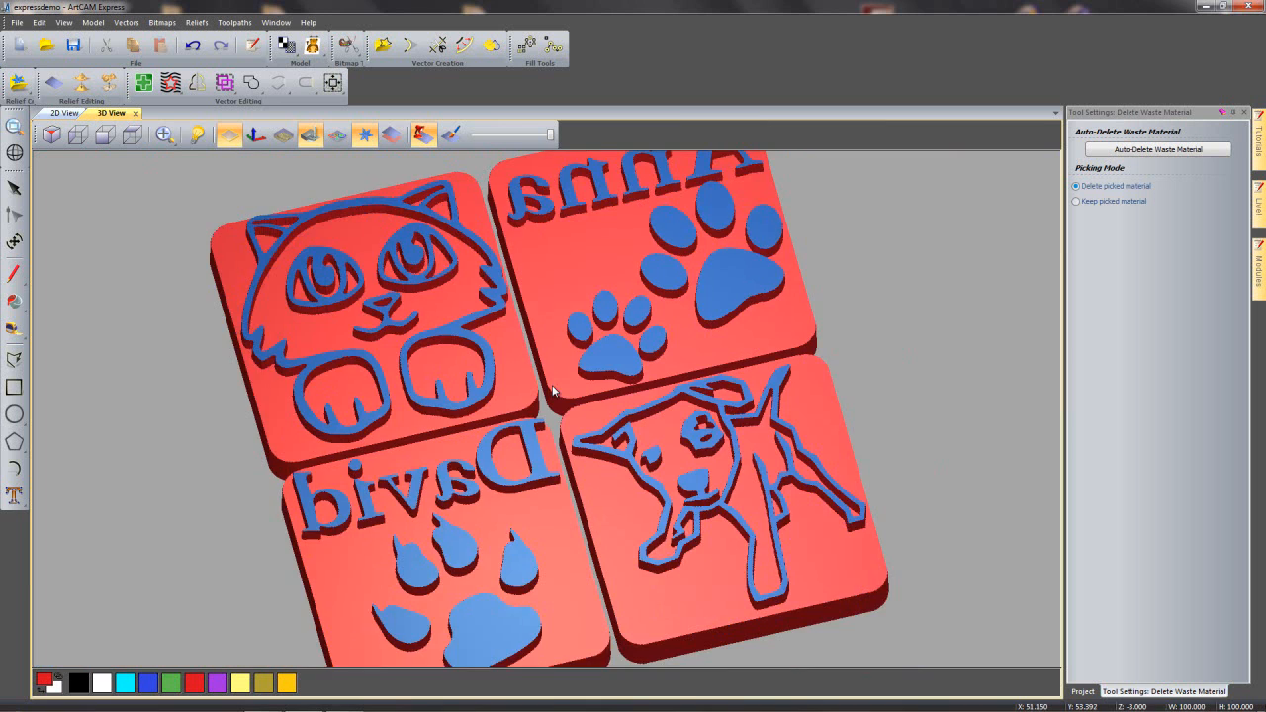
pyautogui.scroll(-2, 552, 391)
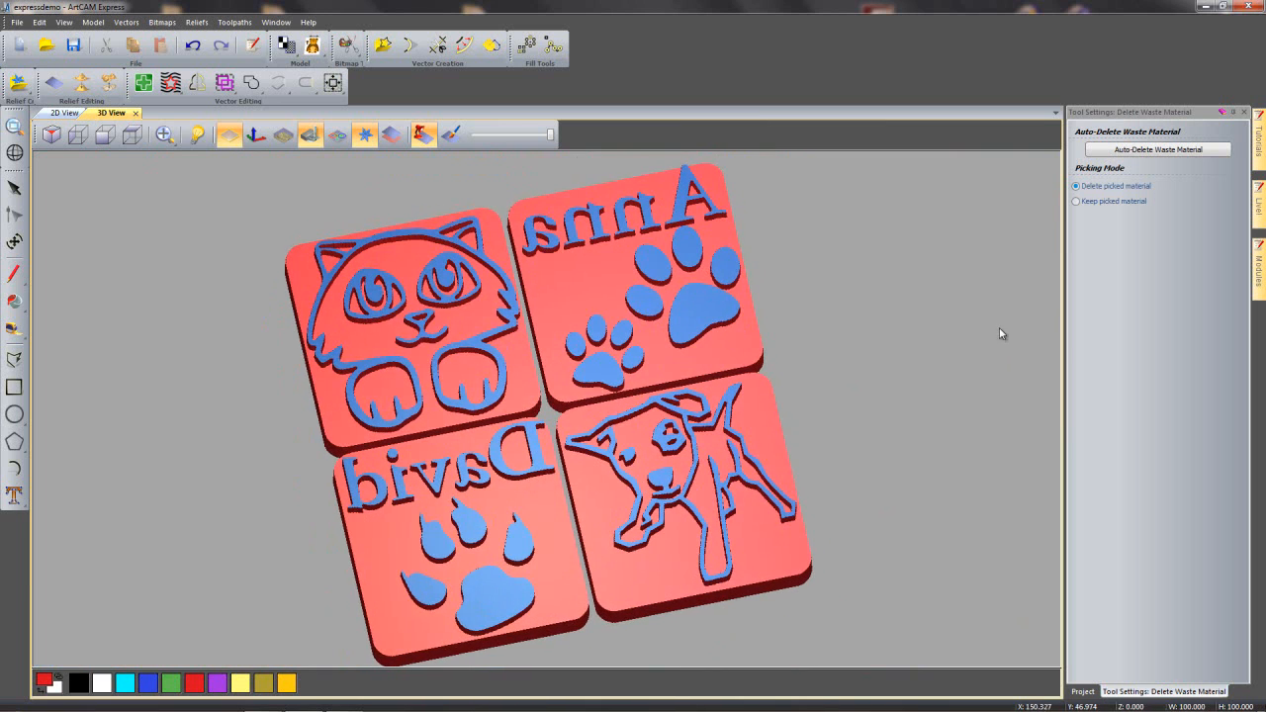
pyautogui.moveTo(525, 518)
pyautogui.mouseDown()
pyautogui.moveTo(528, 476)
pyautogui.moveTo(524, 565)
pyautogui.moveTo(537, 537)
pyautogui.mouseUp()
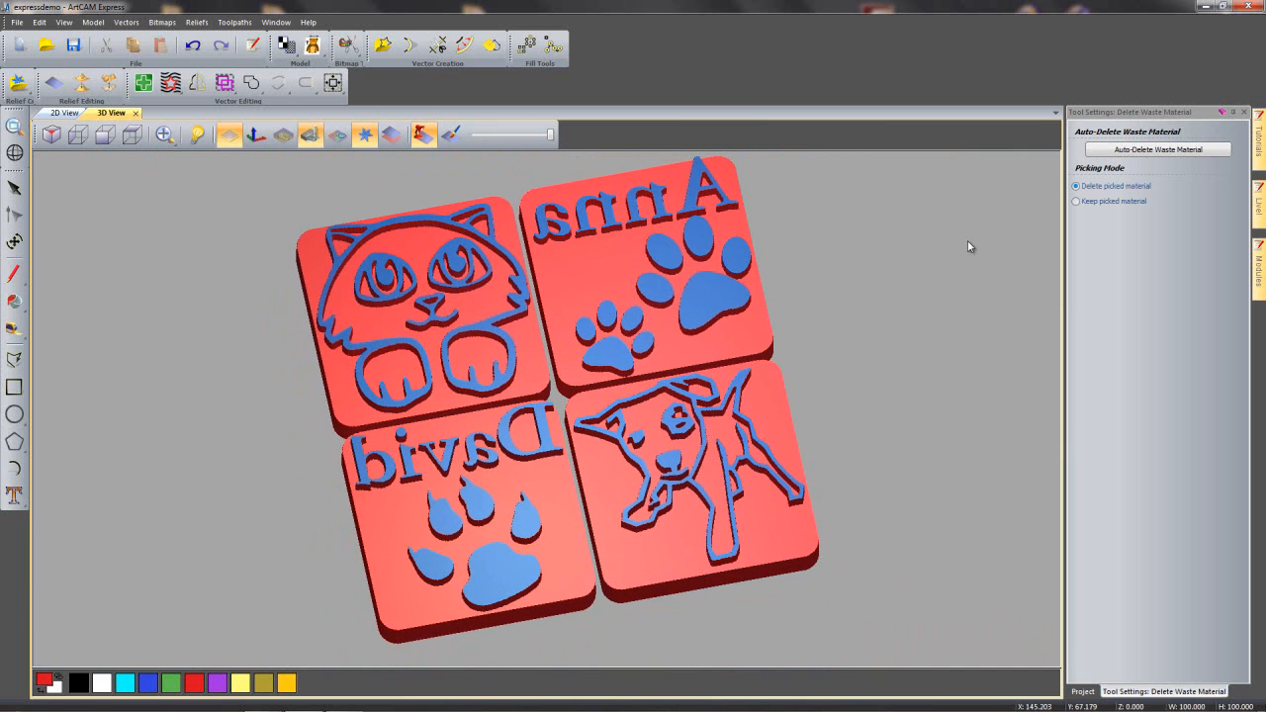
pyautogui.click(1244, 111)
# - Start saving the toolpaths and take the 1.5 mm end mill profile out of the toolpaths to save
pyautogui.click(1118, 140)
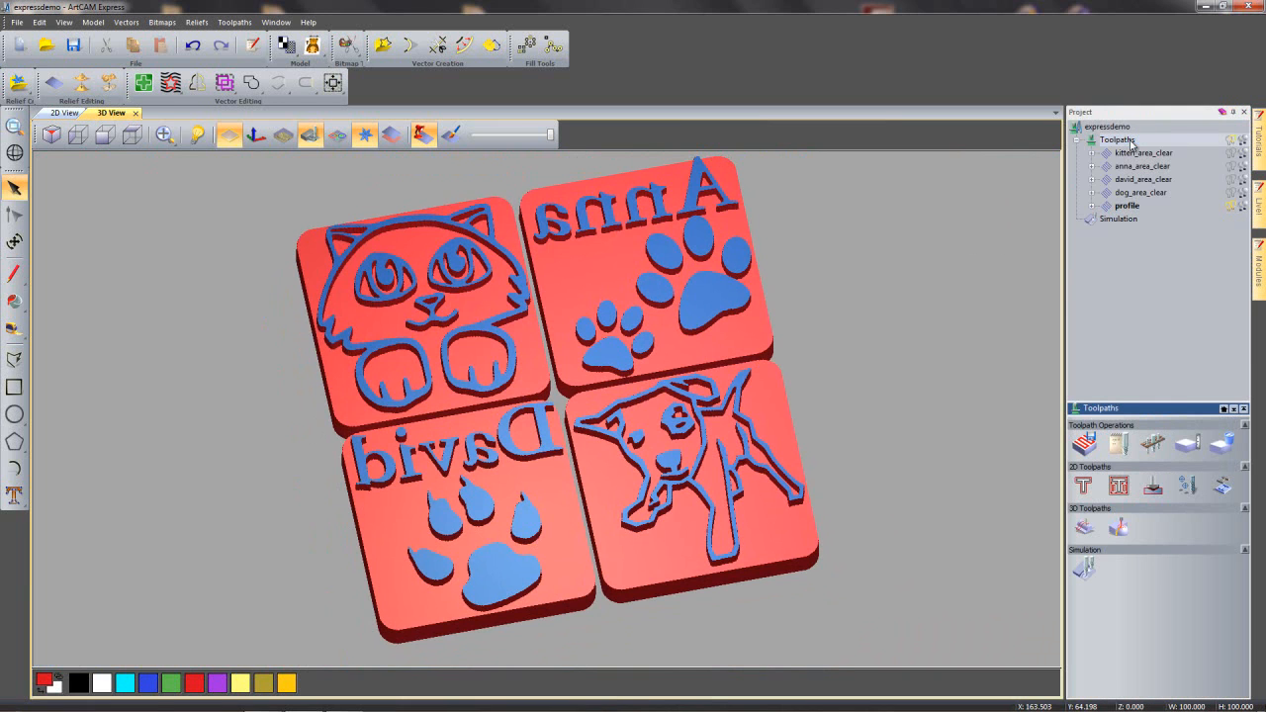
pyautogui.click(1085, 444)
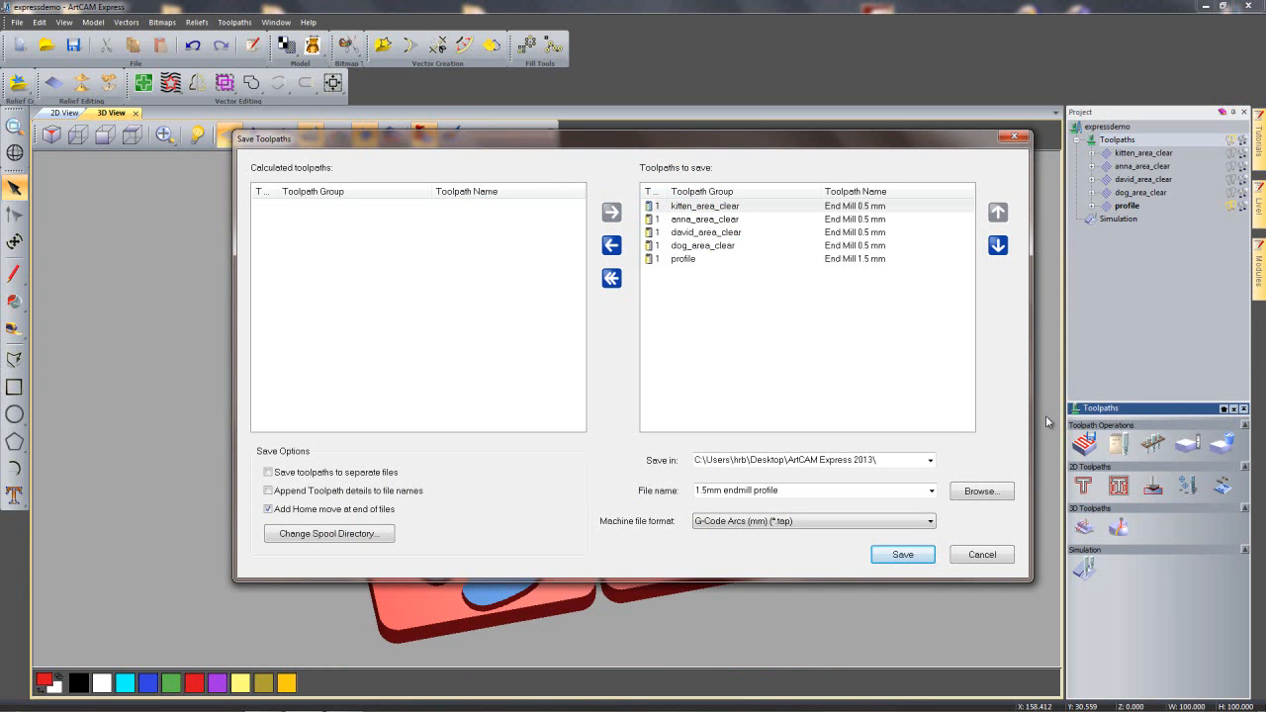
pyautogui.click(686, 262)
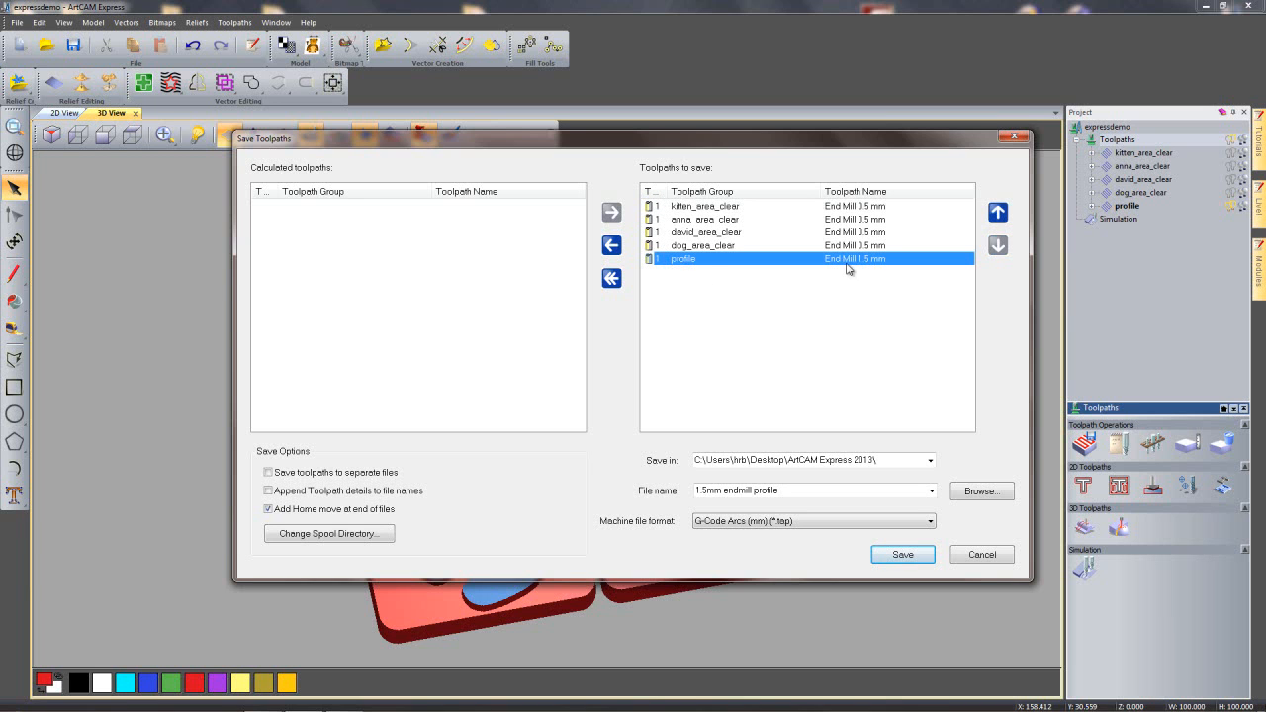
pyautogui.click(611, 246)
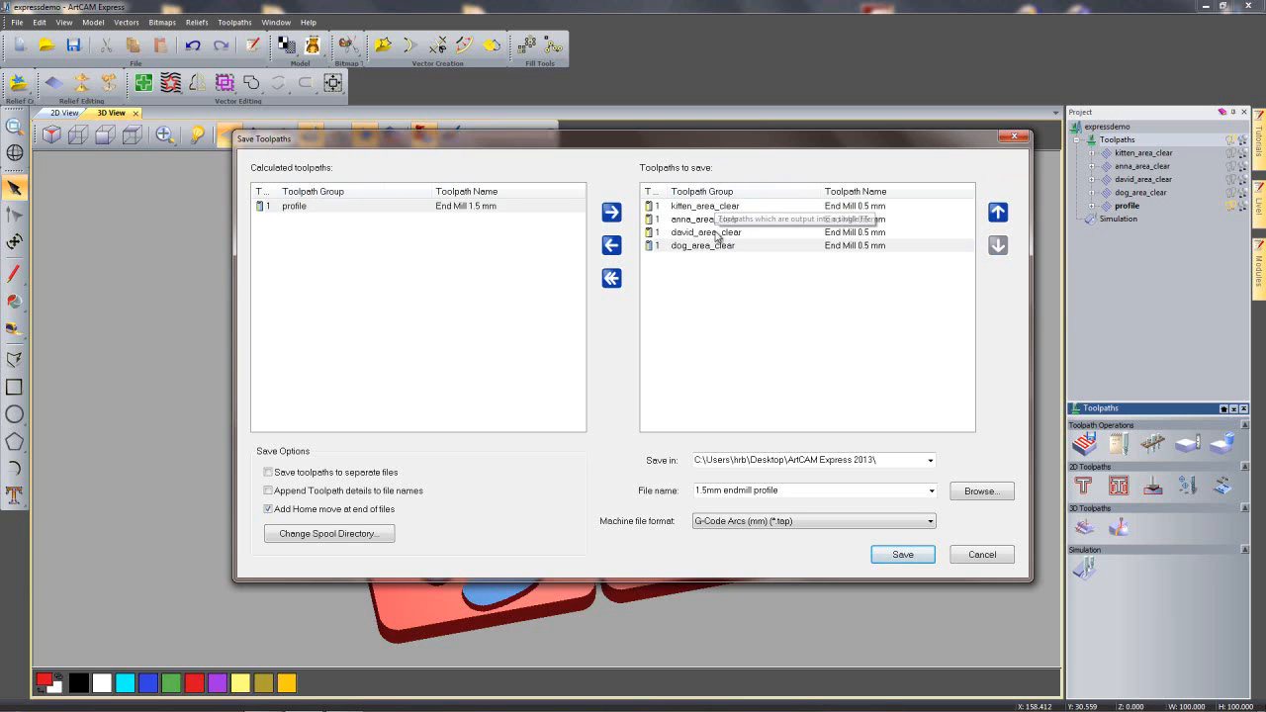
pyautogui.click(761, 230)
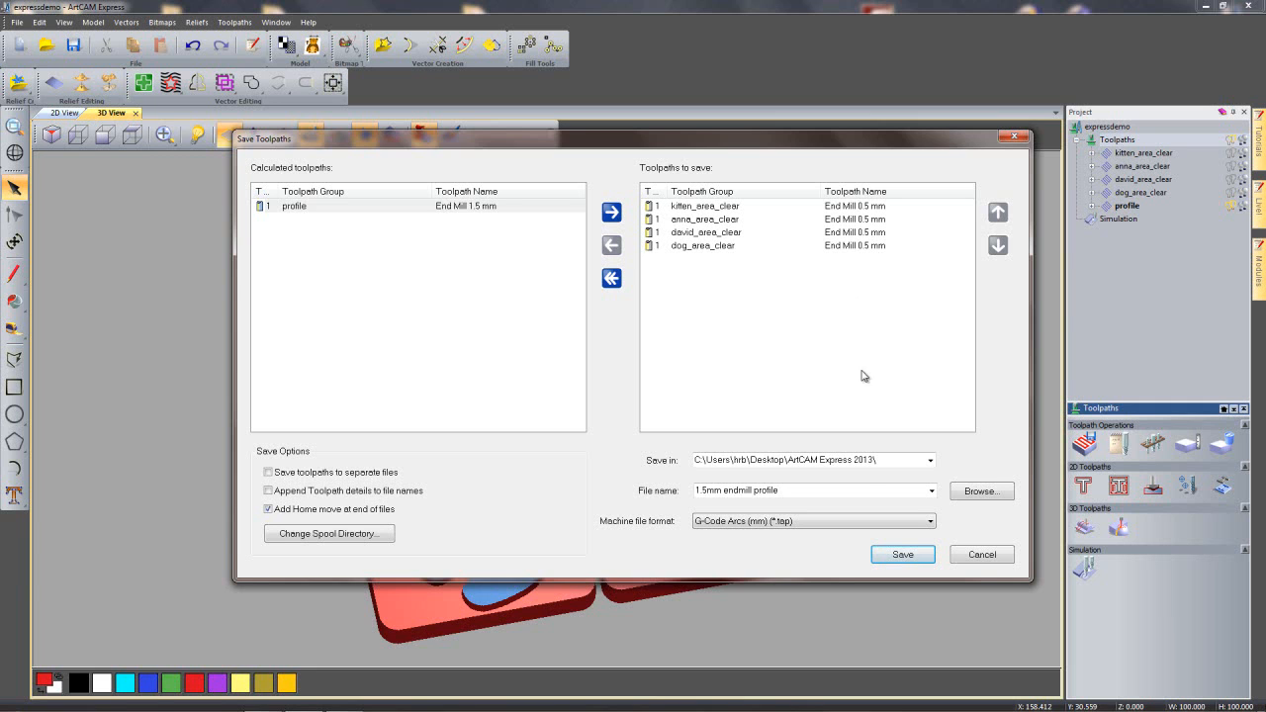
# - Save the four area clearance toolpaths as one file named 0.5mm endmill in the G-Code Arcs (mm) (*.tap) format
pyautogui.tripleClick(797, 492)
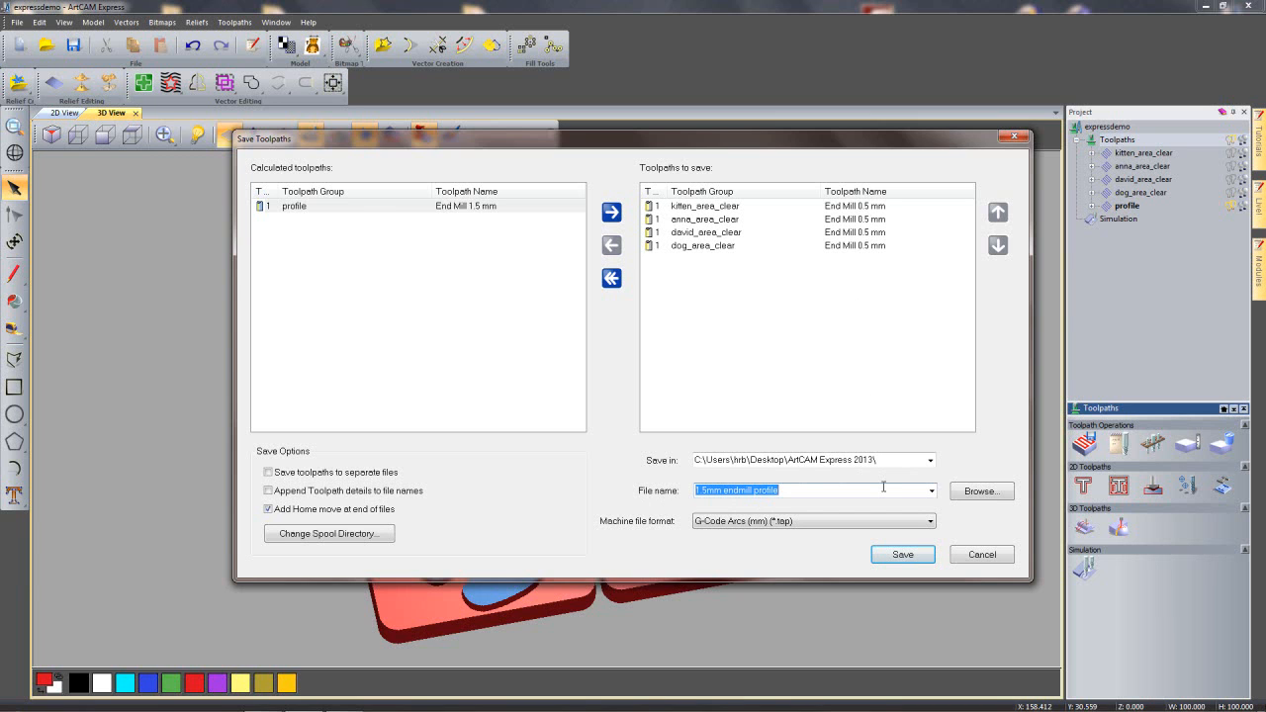
pyautogui.write('0')
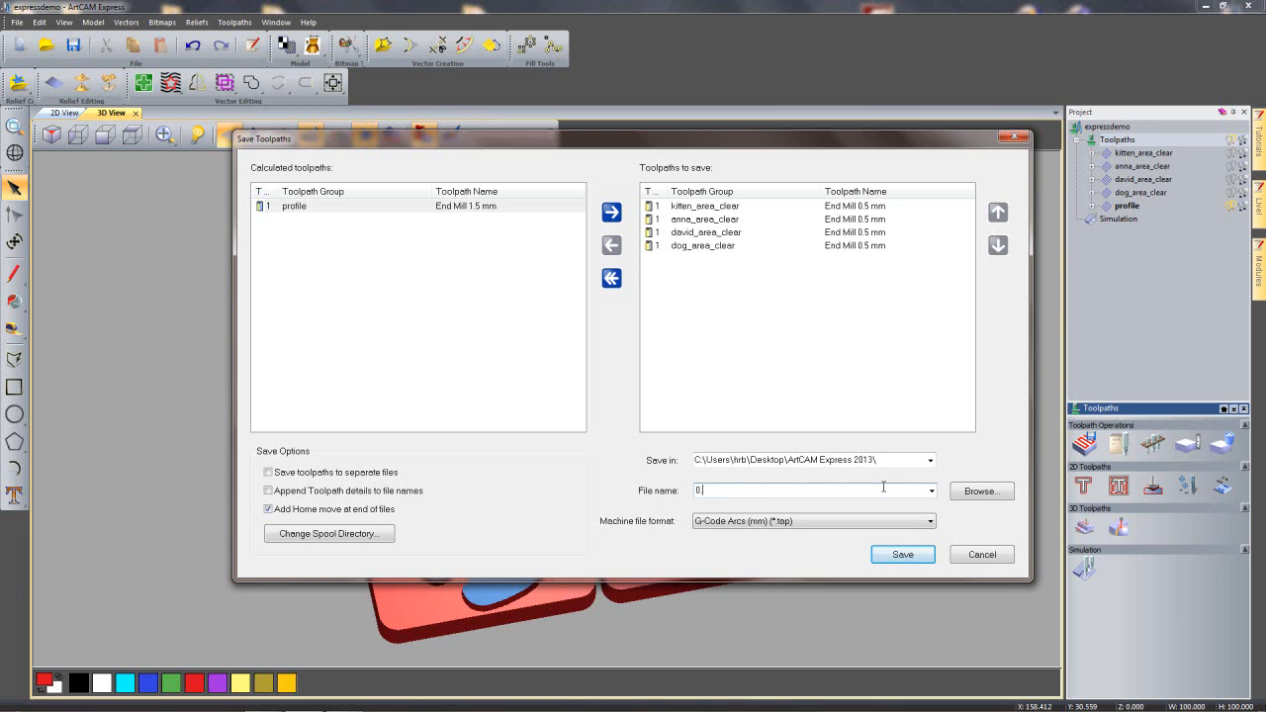
pyautogui.write('.5mm endmill')
pyautogui.click(781, 522)
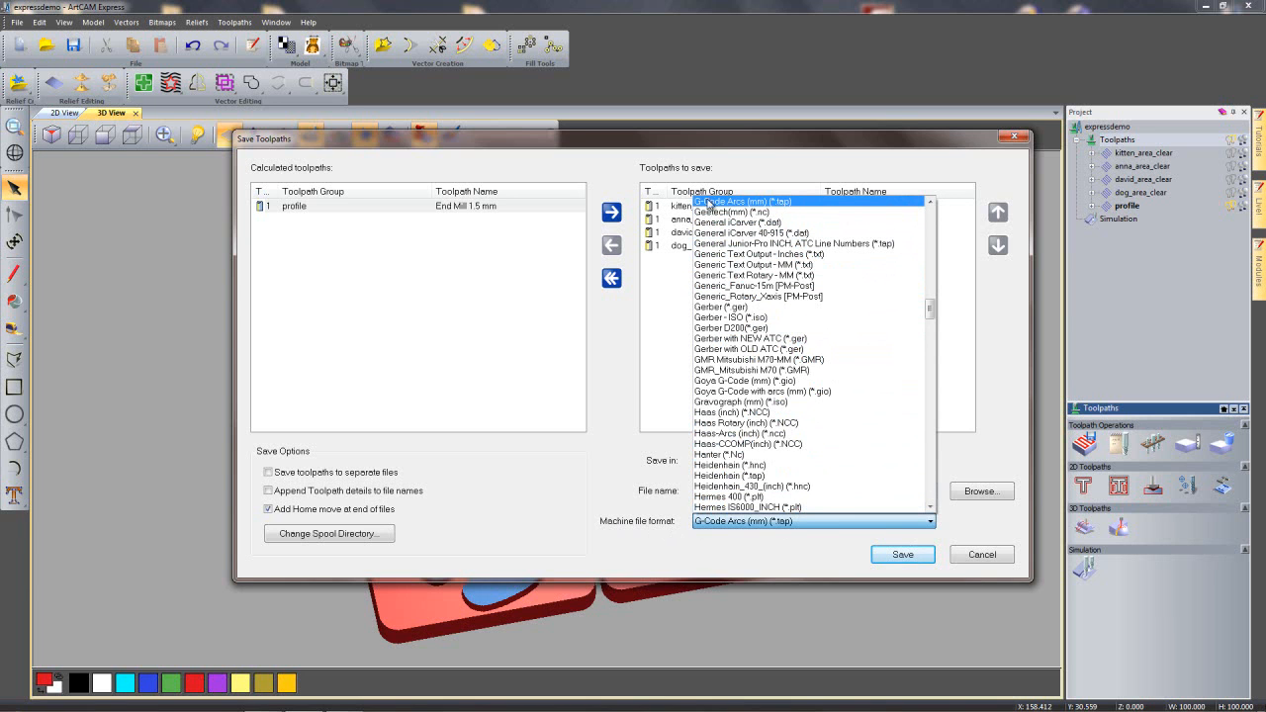
pyautogui.click(796, 204)
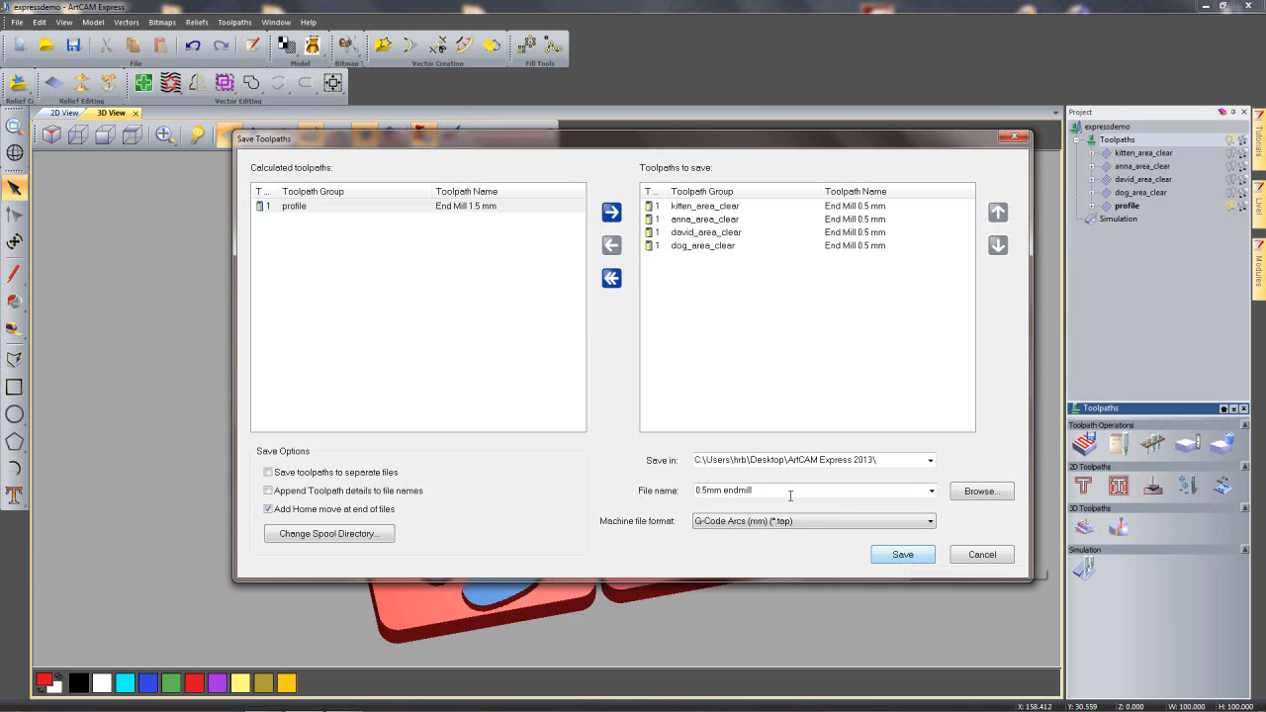
pyautogui.click(913, 460)
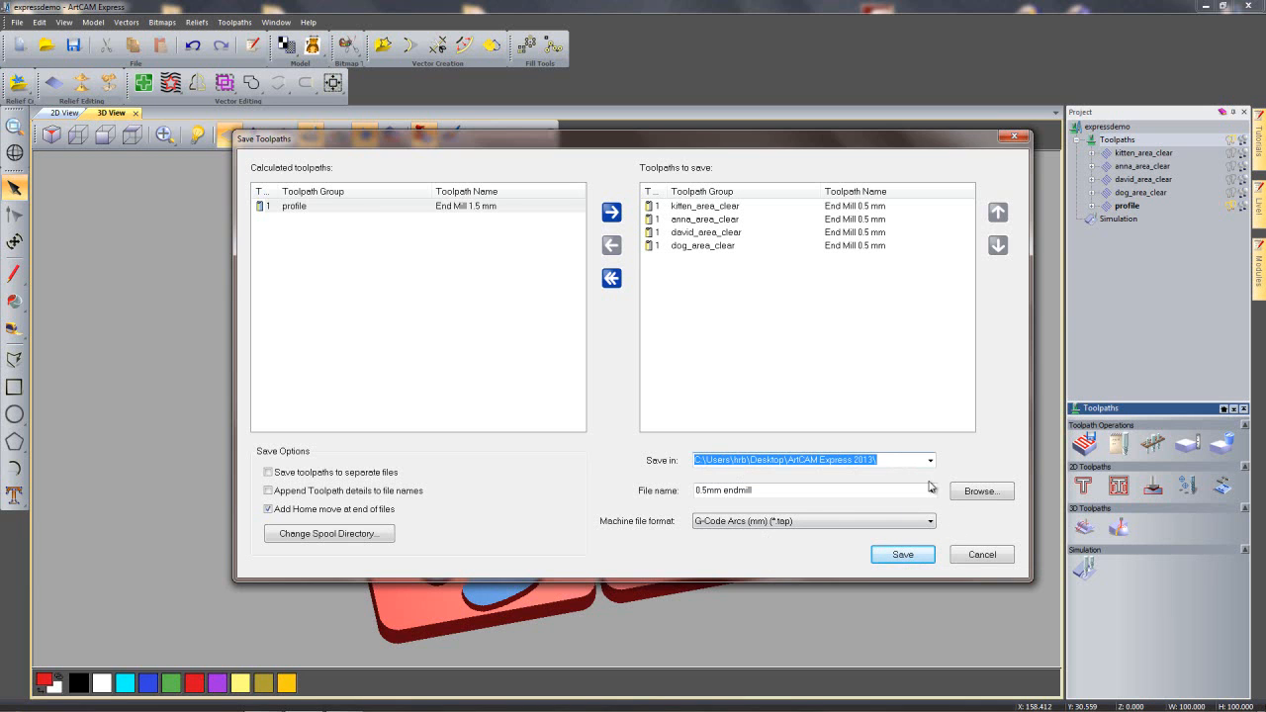
pyautogui.click(916, 555)
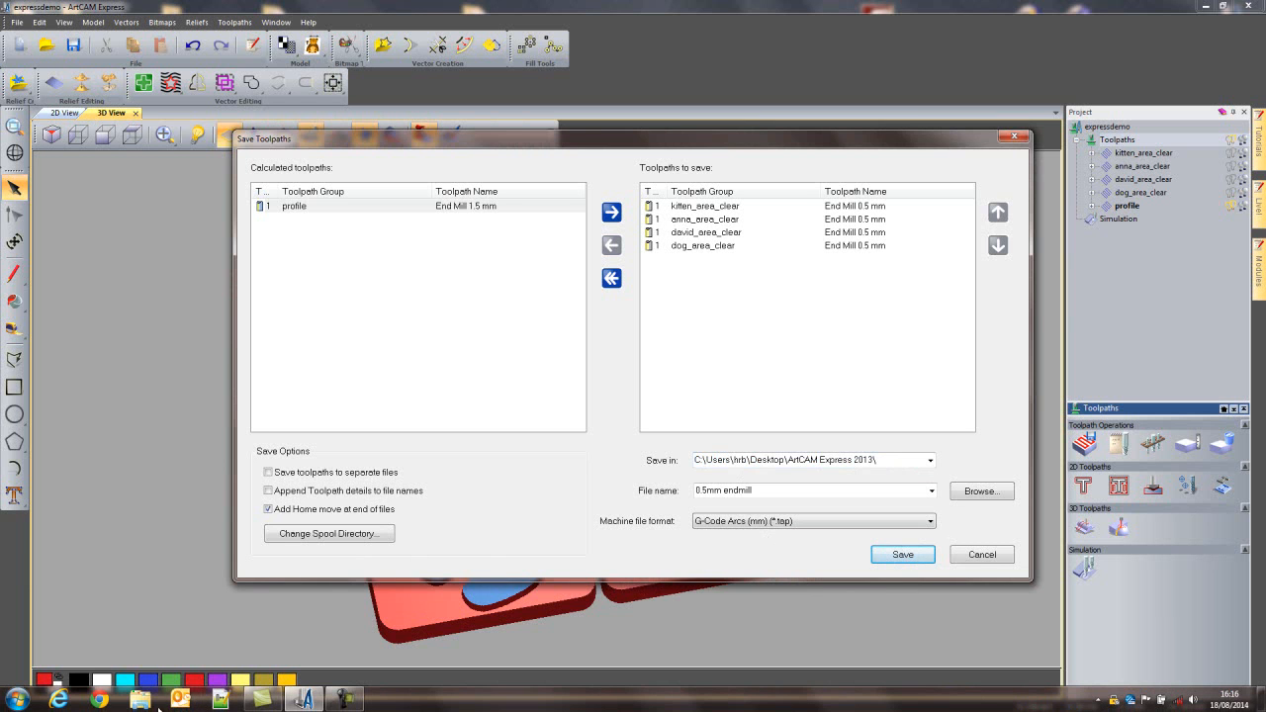
# - Switch to Windows Explorer and open the ArtCAM Express 2013 folder on the desktop
pyautogui.click(140, 699)
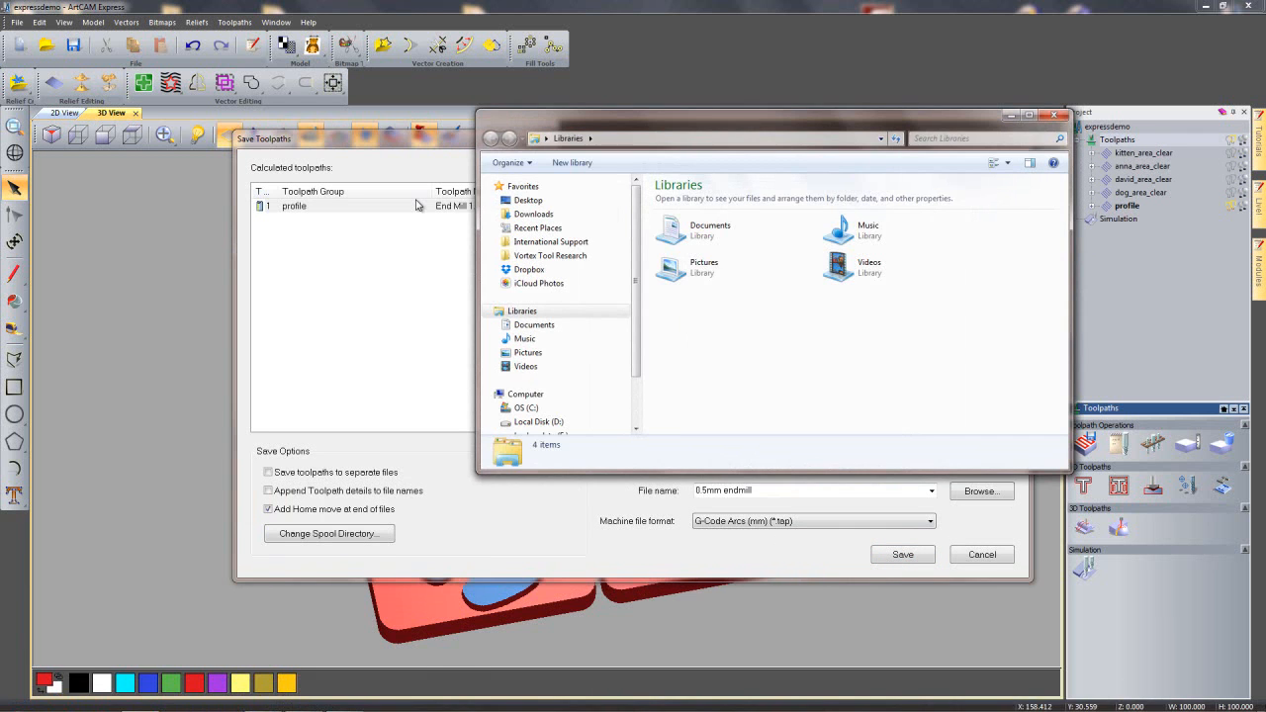
pyautogui.click(534, 200)
pyautogui.scroll(-1, 1061, 230)
pyautogui.moveTo(1062, 230); pyautogui.dragTo(1061, 292)
pyautogui.doubleClick(735, 211)
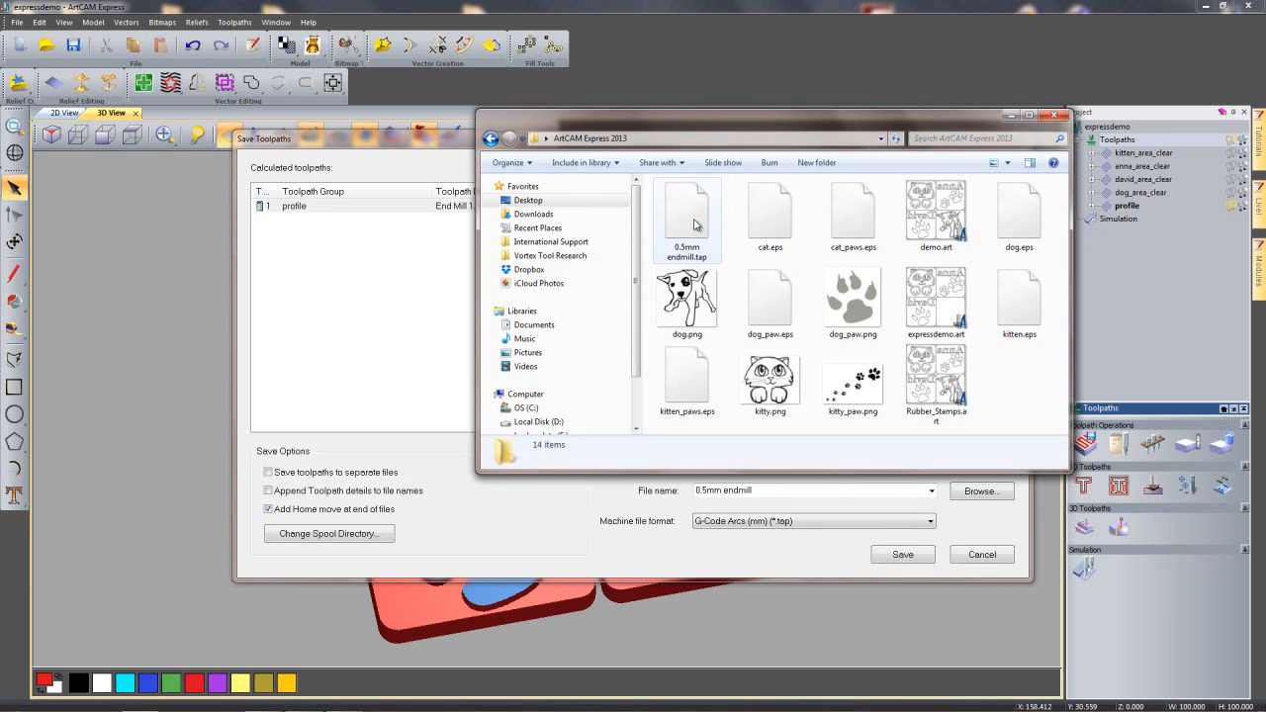
# - Open 0.5mm endmill.tap in Notepad++, examine its G-code, and close the editor and the folder window
pyautogui.click(694, 220)
pyautogui.rightClick(694, 220)
pyautogui.click(757, 260)
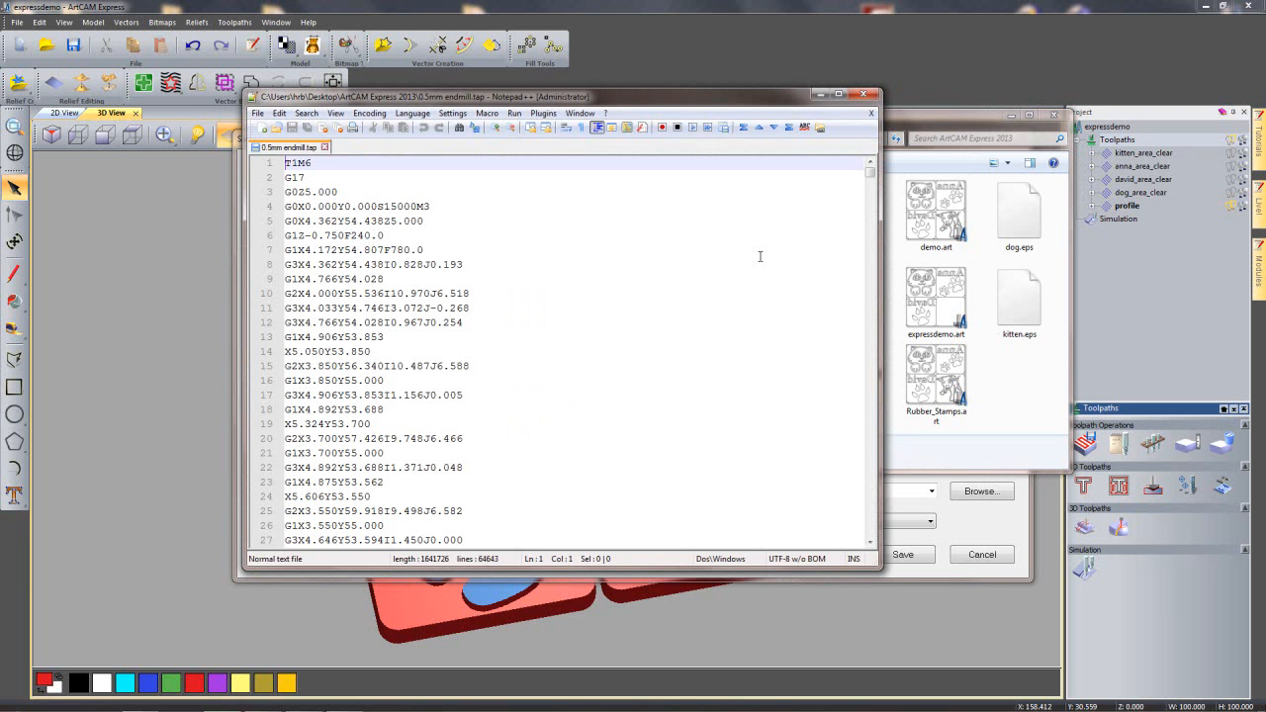
pyautogui.moveTo(869, 171); pyautogui.dragTo(871, 326)
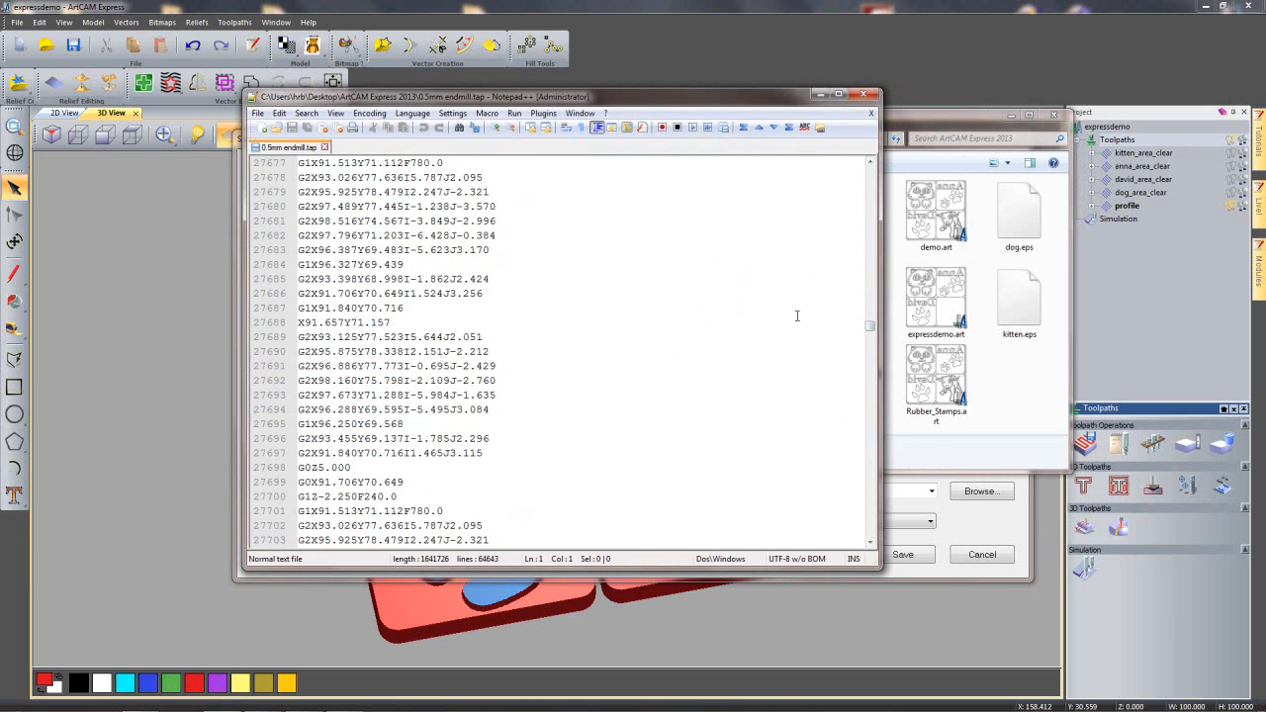
pyautogui.moveTo(871, 326); pyautogui.dragTo(871, 349)
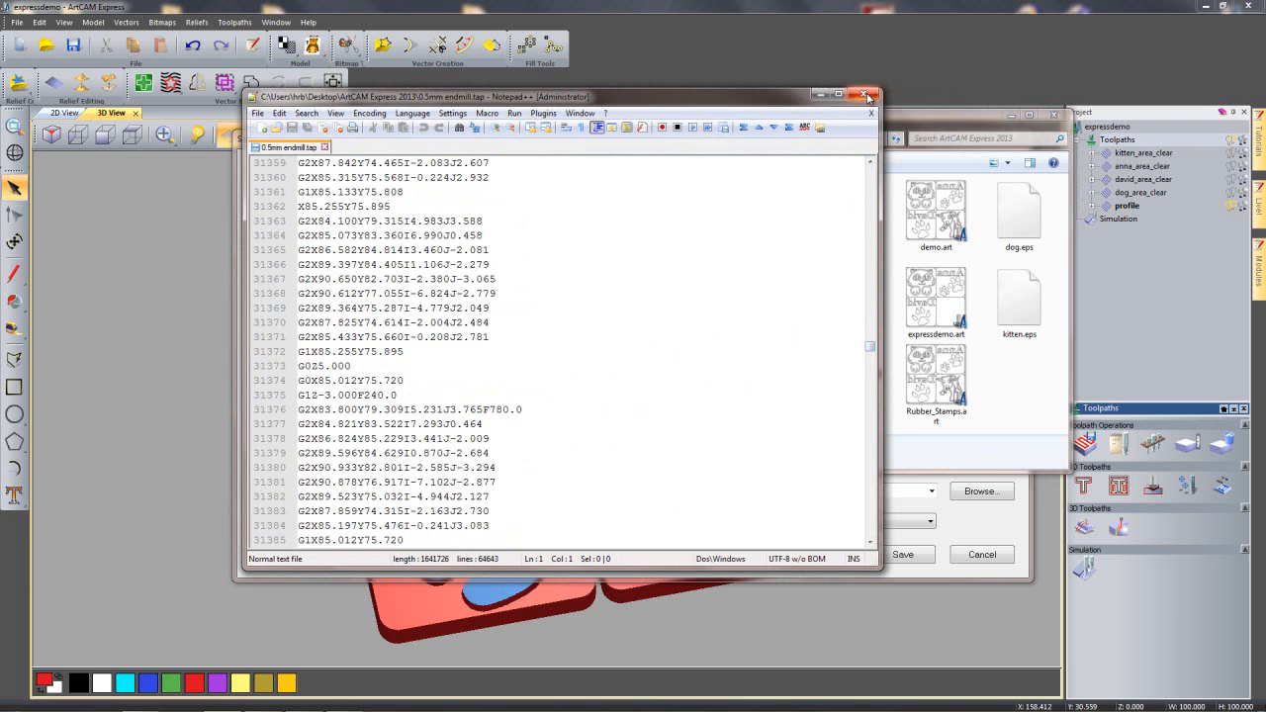
pyautogui.click(868, 95)
pyautogui.click(1050, 115)
# - Replace the four area clearance toolpaths with the profile toolpath in the set to save
pyautogui.click(704, 247)
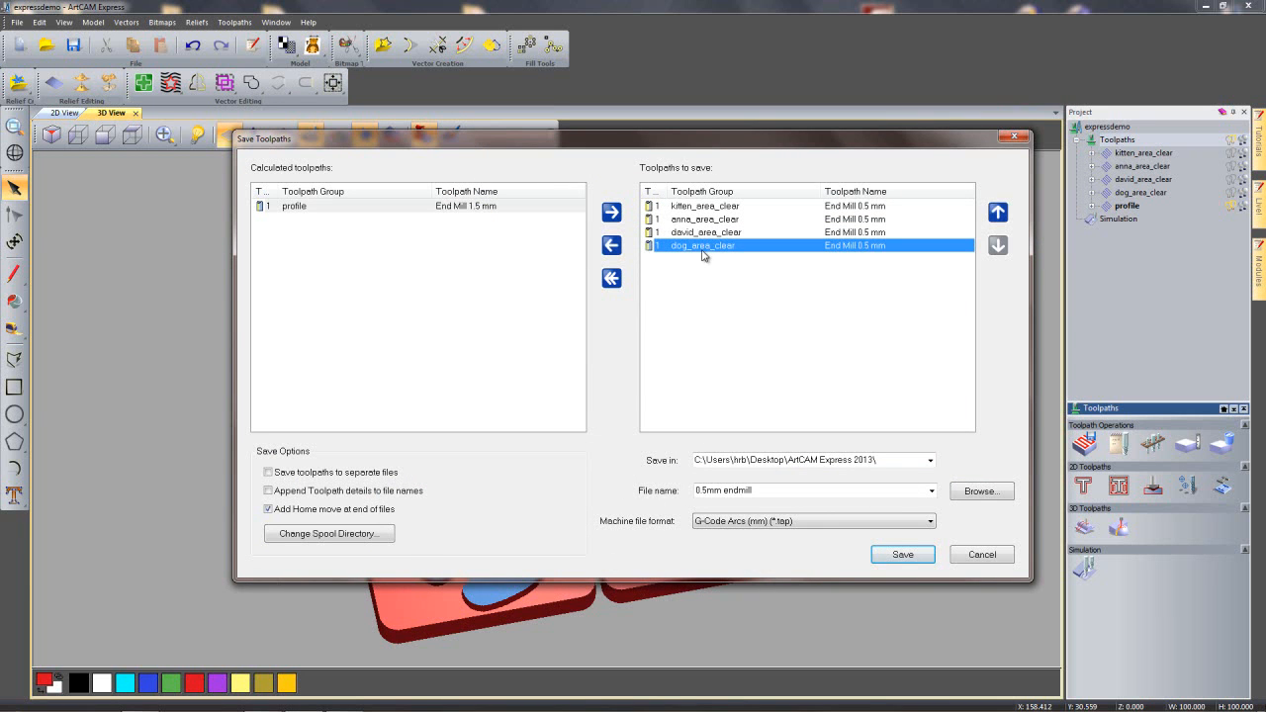
pyautogui.keyDown('shift'); pyautogui.click(719, 208); pyautogui.keyUp('shift')
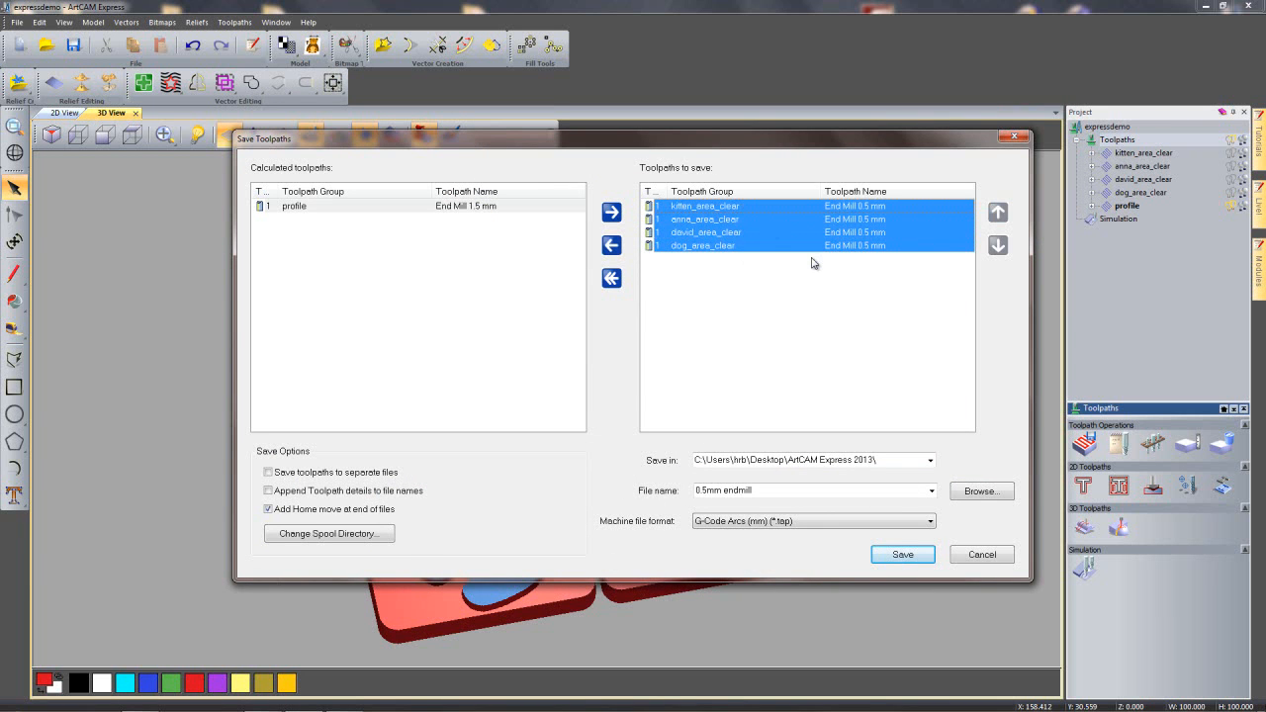
pyautogui.click(621, 248)
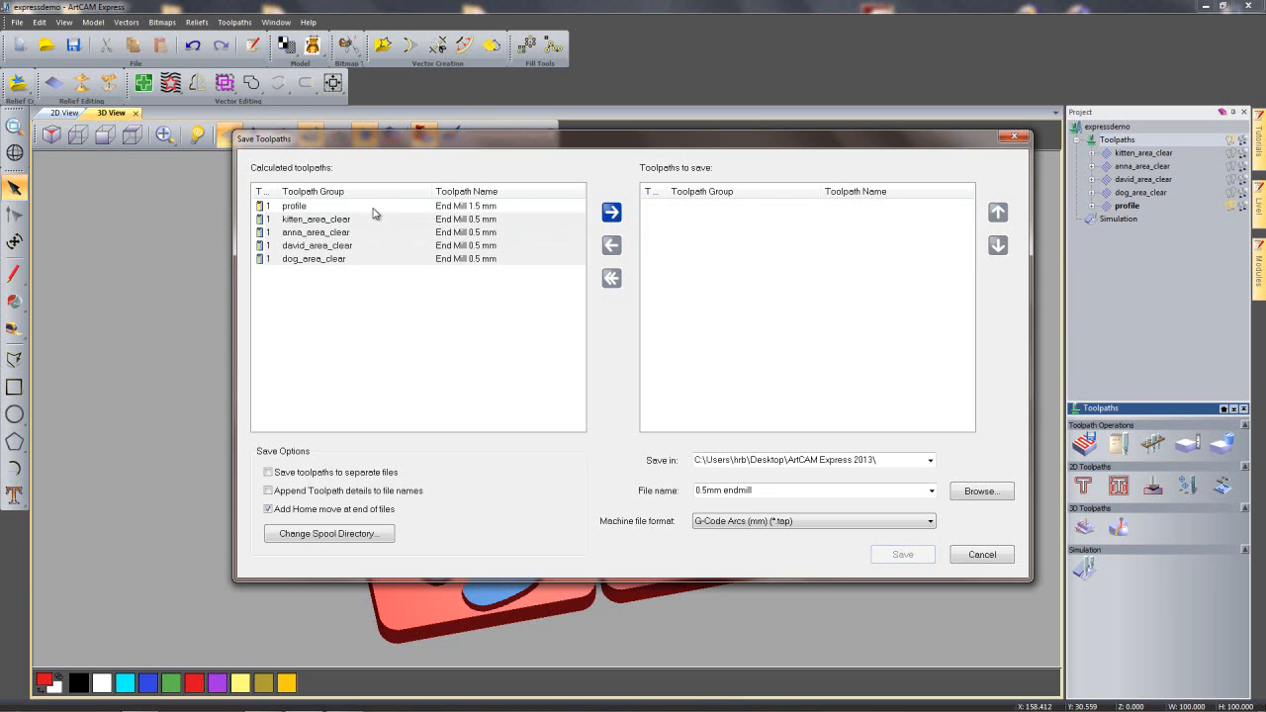
pyautogui.click(472, 208)
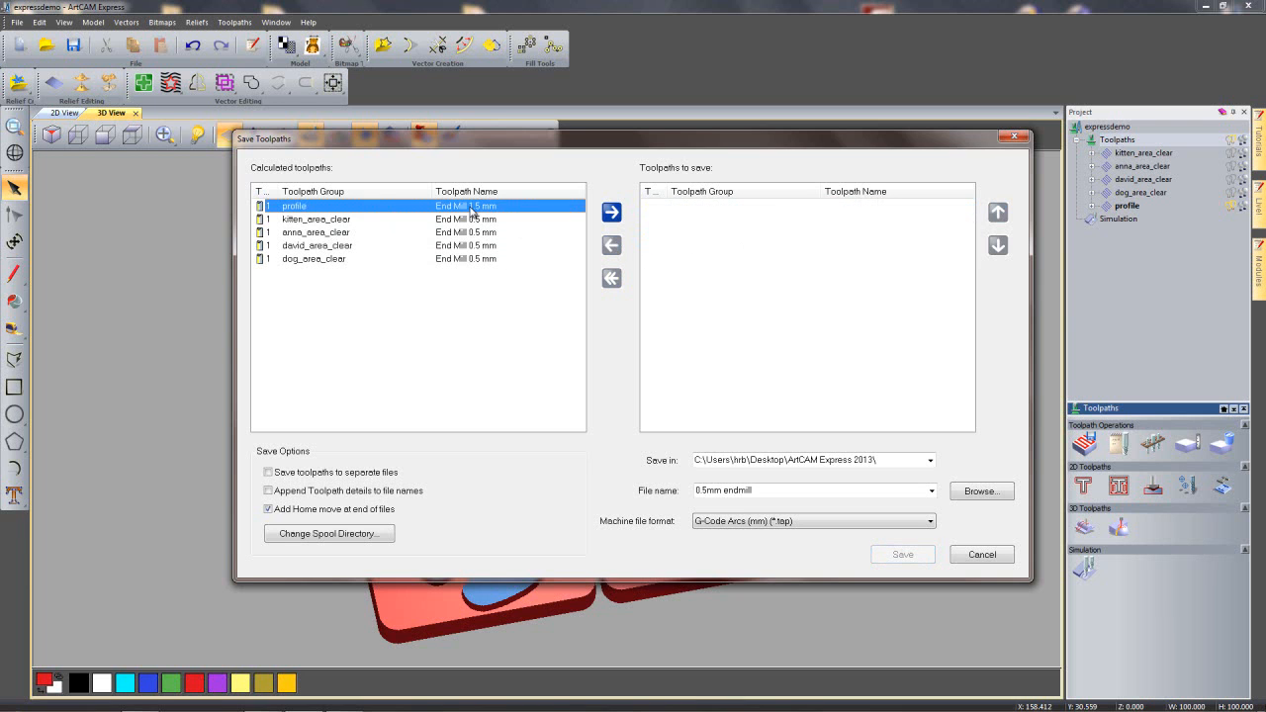
pyautogui.click(614, 213)
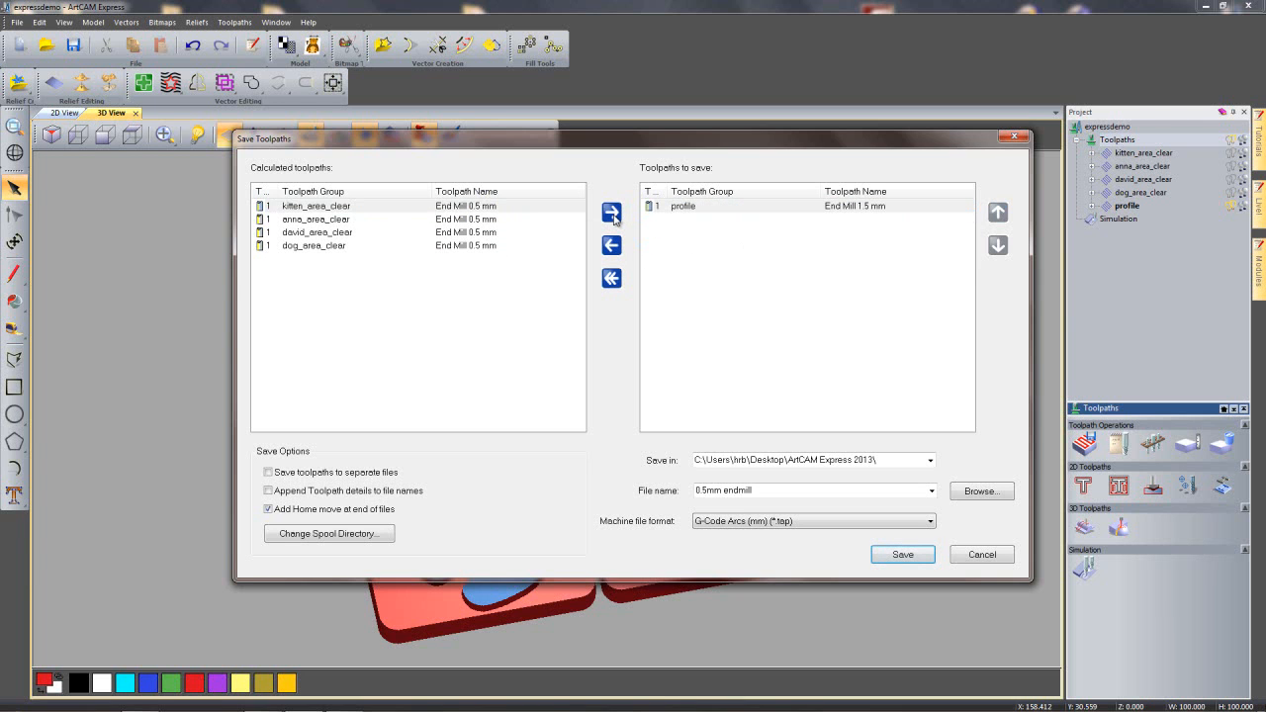
# - Save the profile toolpath under the file name 1.5mm endmill profile
pyautogui.moveTo(757, 491); pyautogui.dragTo(613, 492)
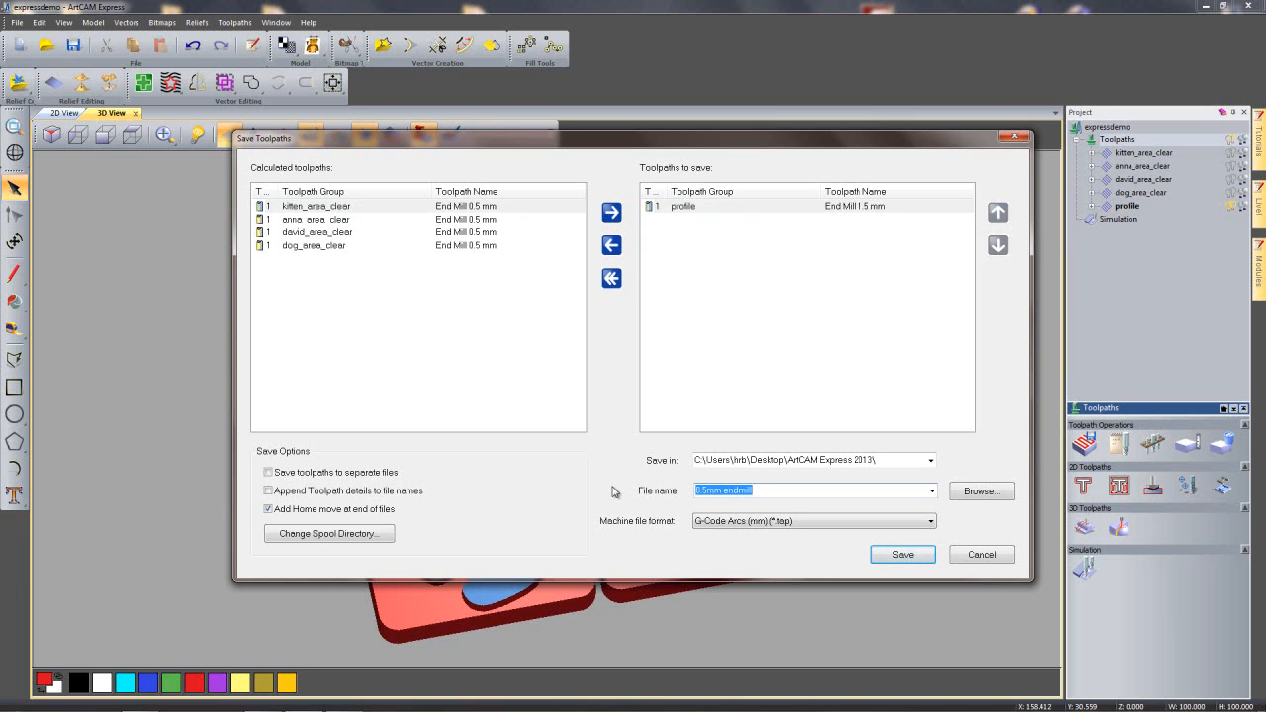
pyautogui.write('1')
pyautogui.click(911, 557)
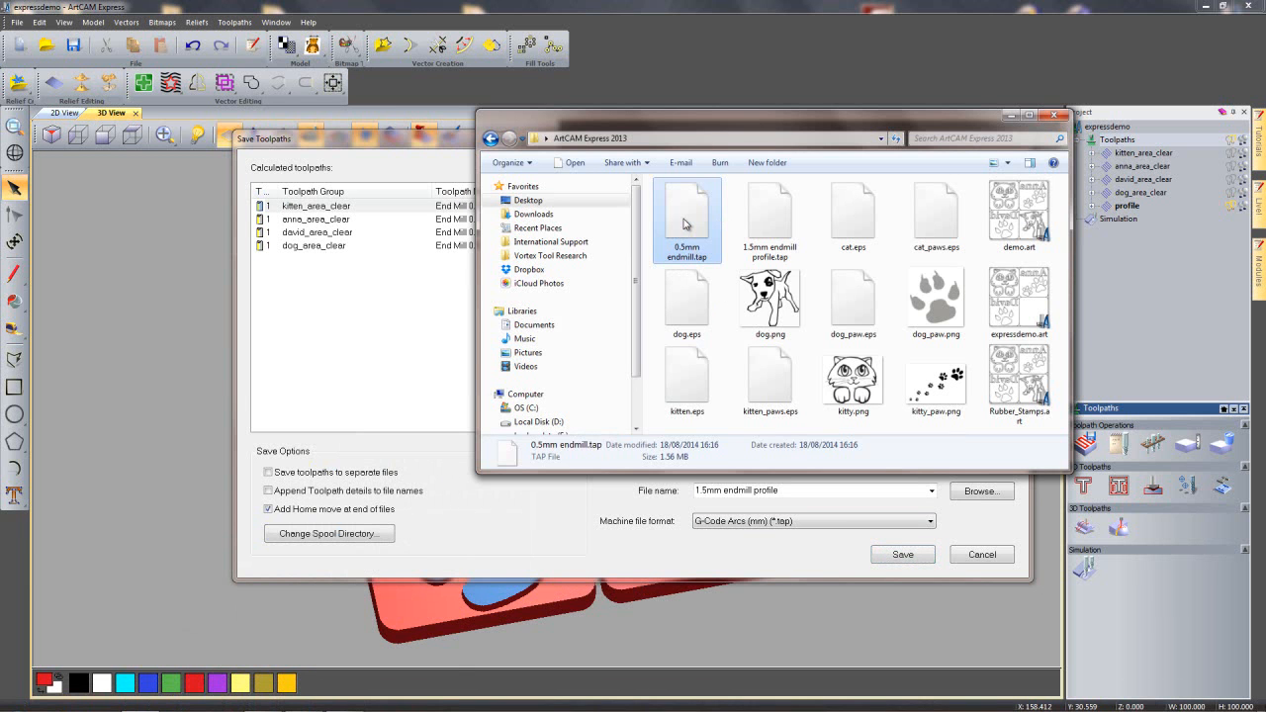
# - Open 1.5mm endmill profile.tap from the ArtCAM Express 2013 folder in Notepad++, examine its G-code and close the editor
pyautogui.click(764, 224)
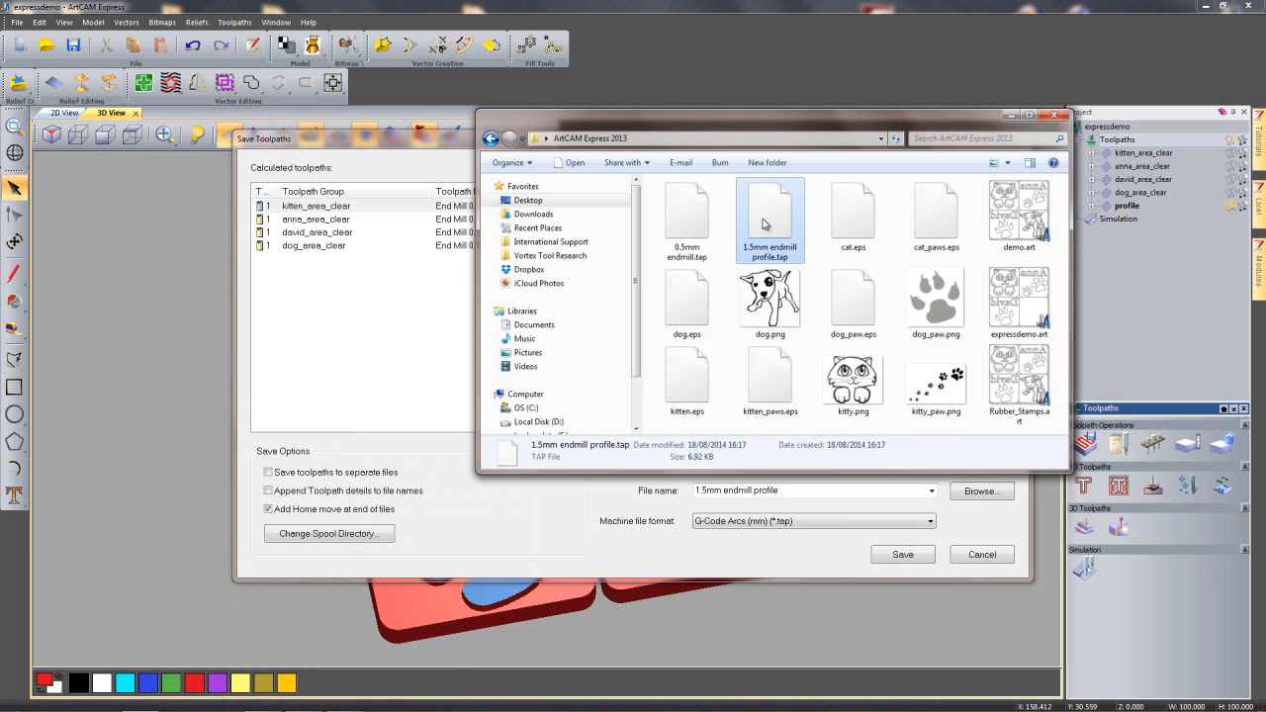
pyautogui.rightClick(763, 224)
pyautogui.click(792, 255)
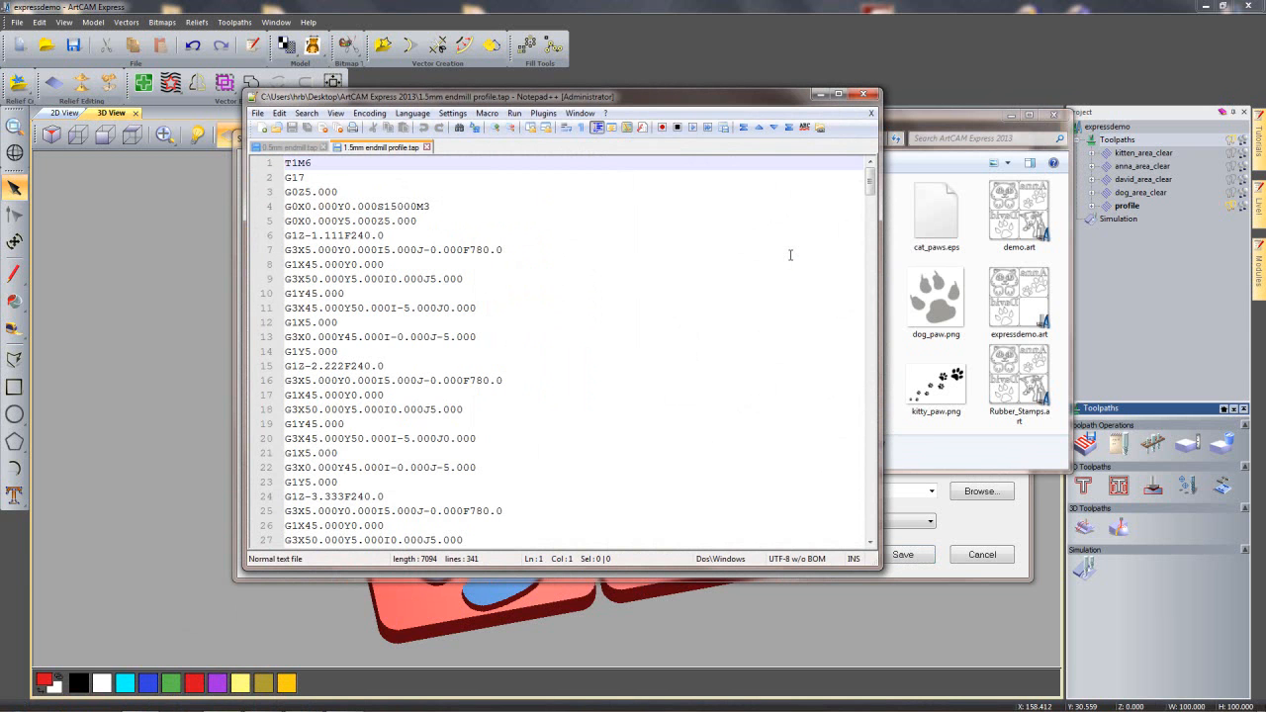
pyautogui.click(872, 211)
pyautogui.moveTo(875, 211); pyautogui.dragTo(874, 348)
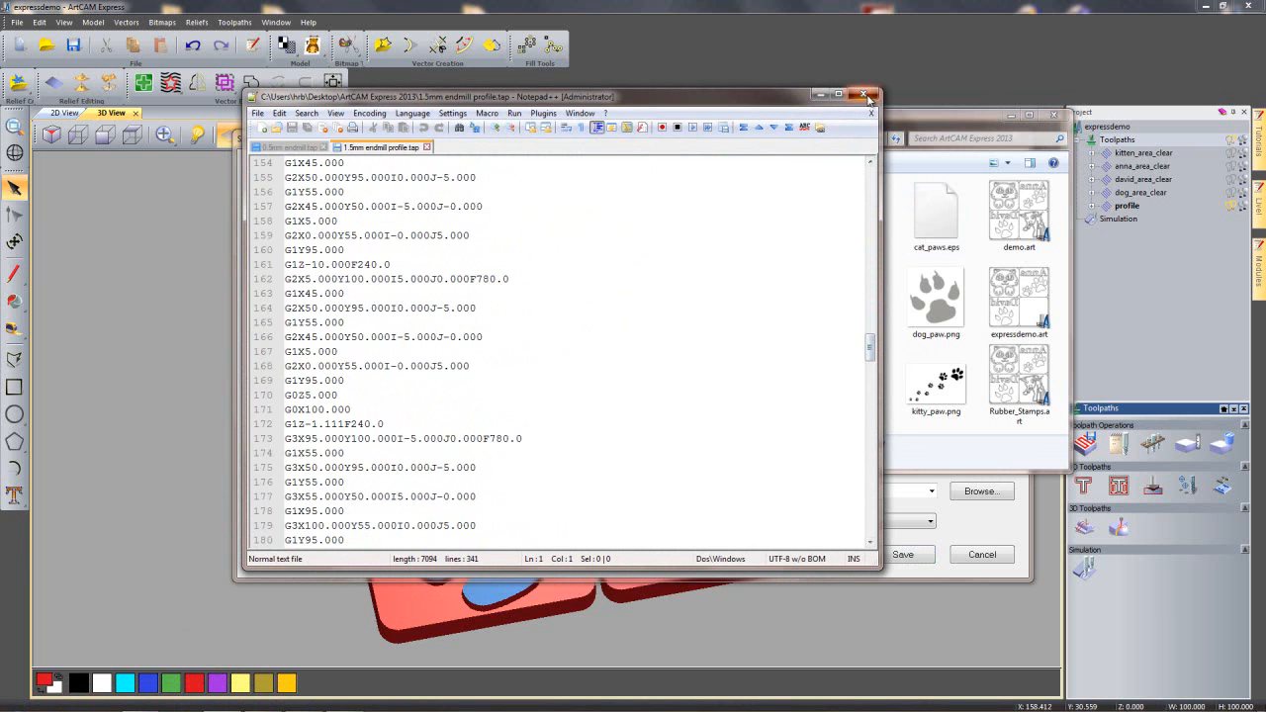
pyautogui.click(865, 95)
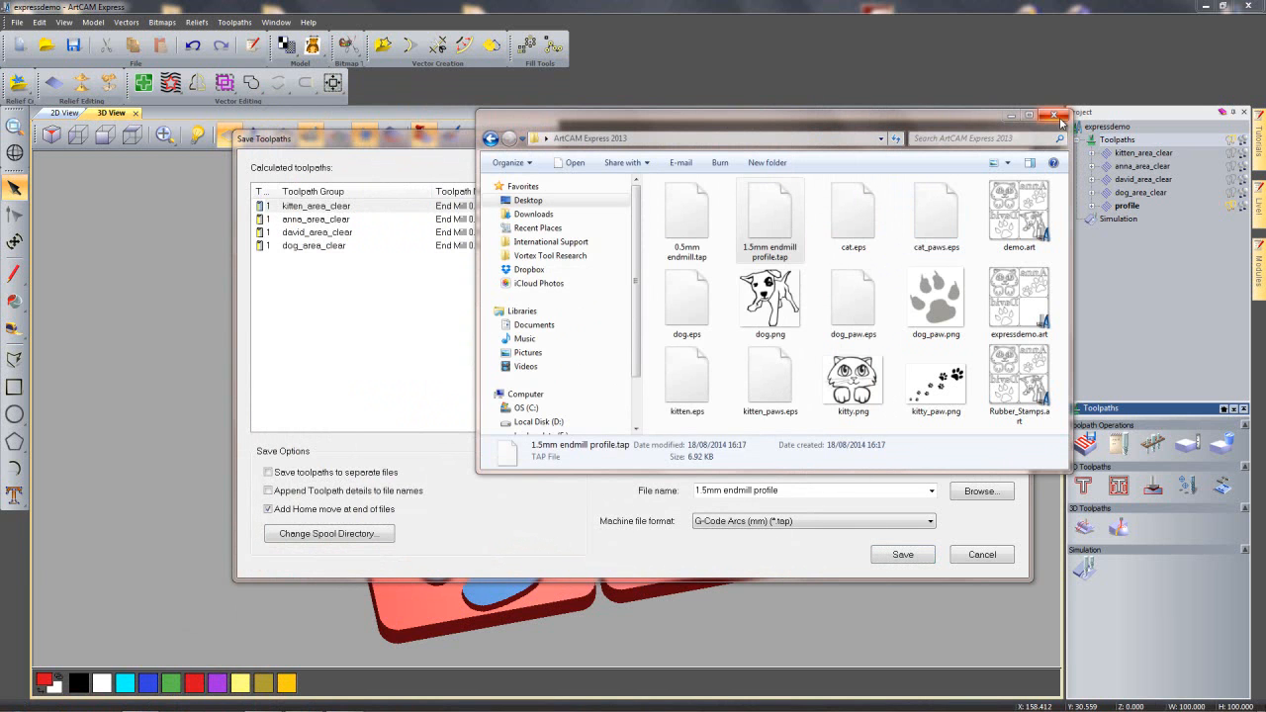